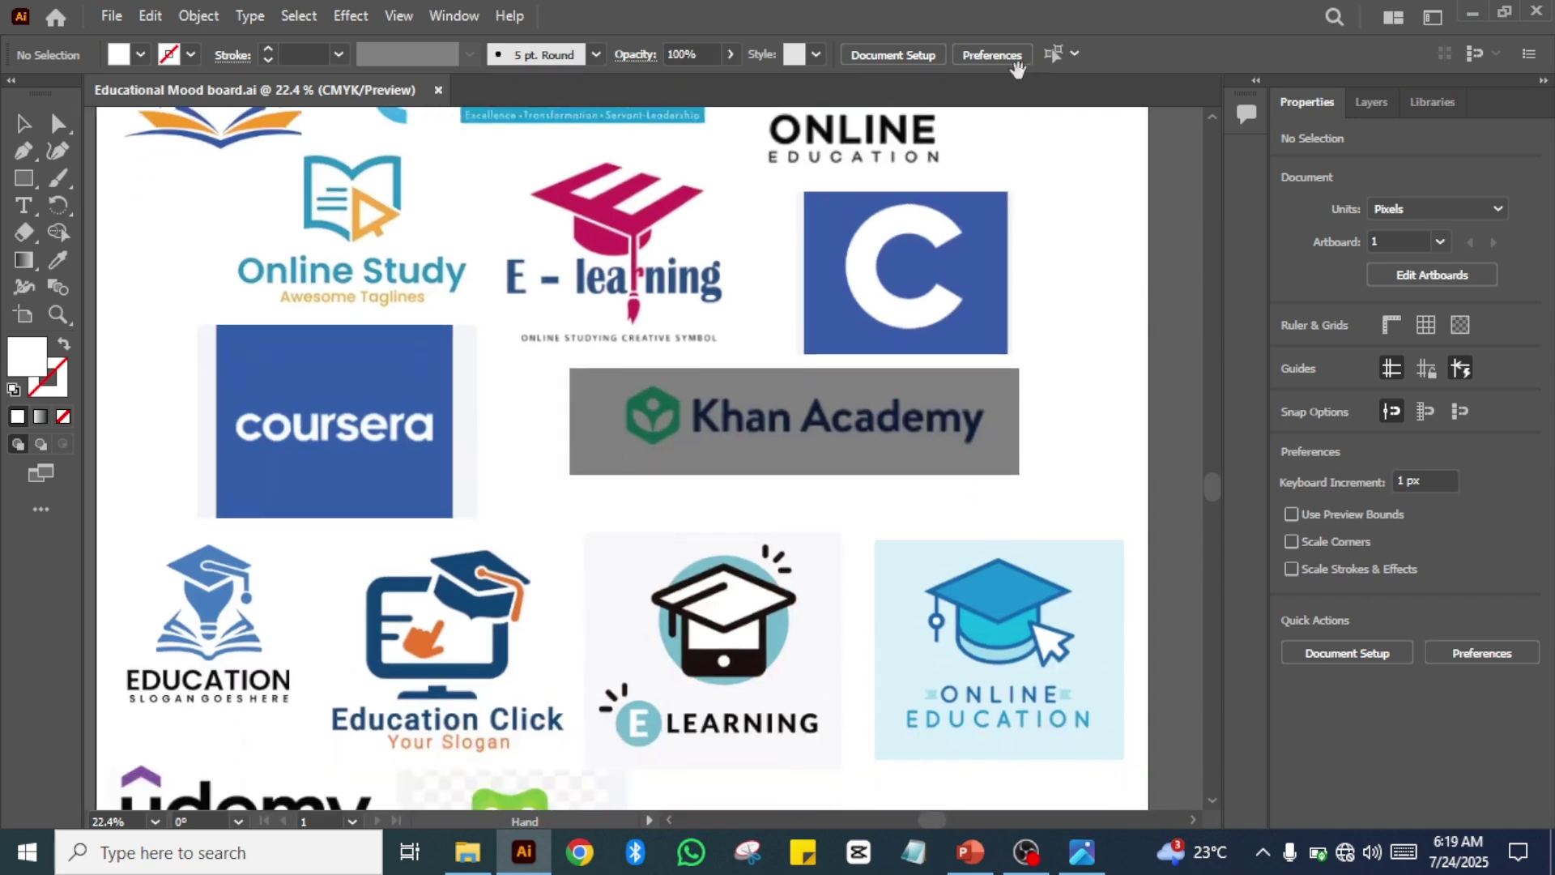
- Create a new one-artboard document 1000 px wide and 1000 px high, in RGB Color at 300 ppi
{"action": "left_click_drag", "start_coordinate": [1030, 429], "coordinate": [1046, 843]}
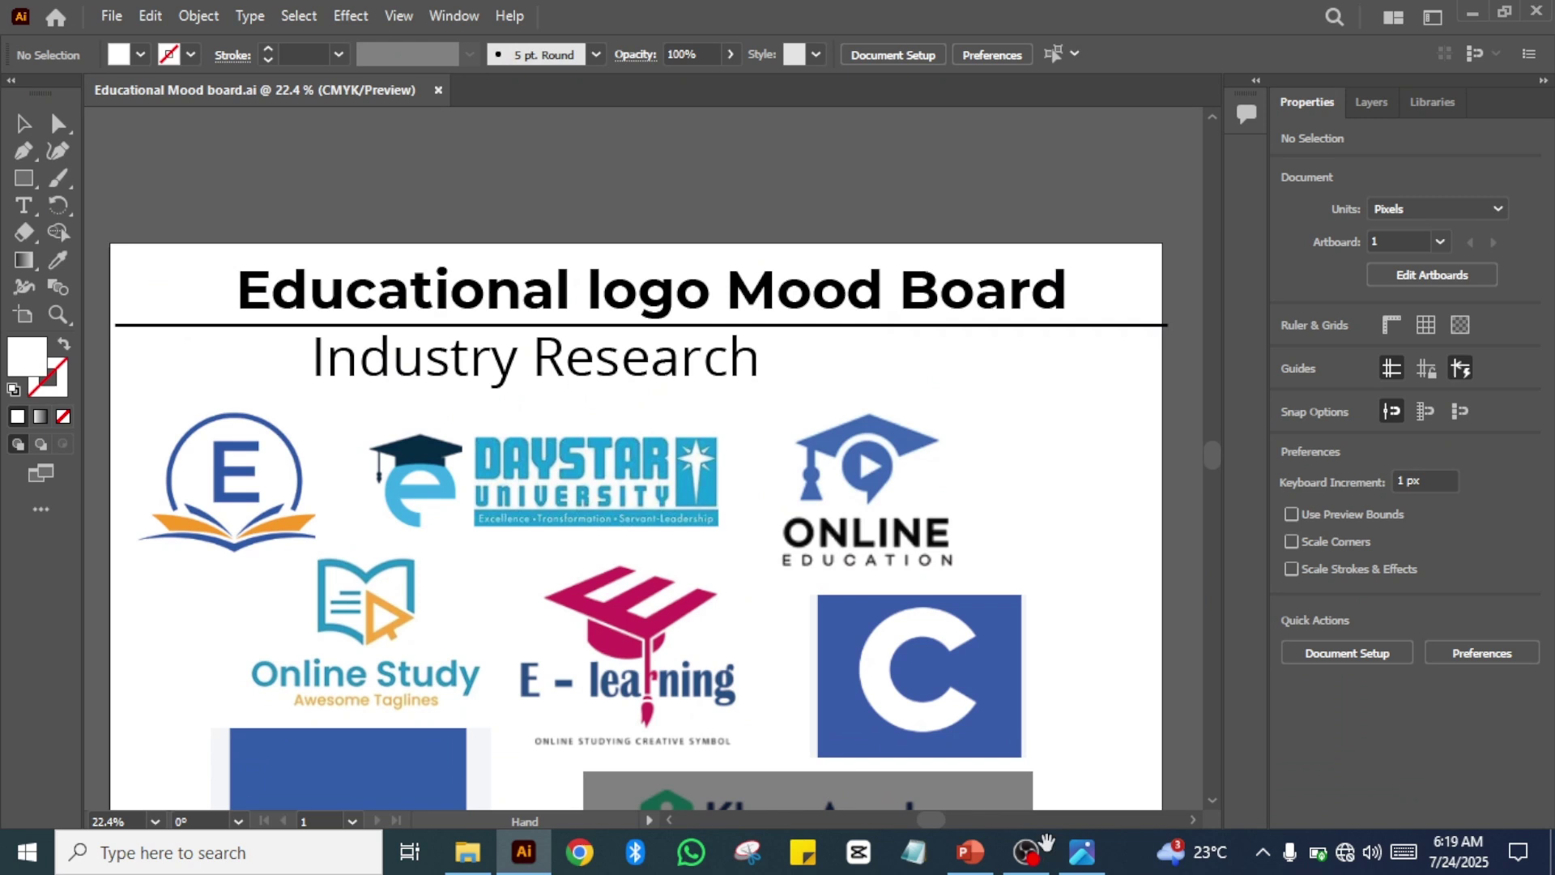
{"action": "left_click", "coordinate": [109, 17]}
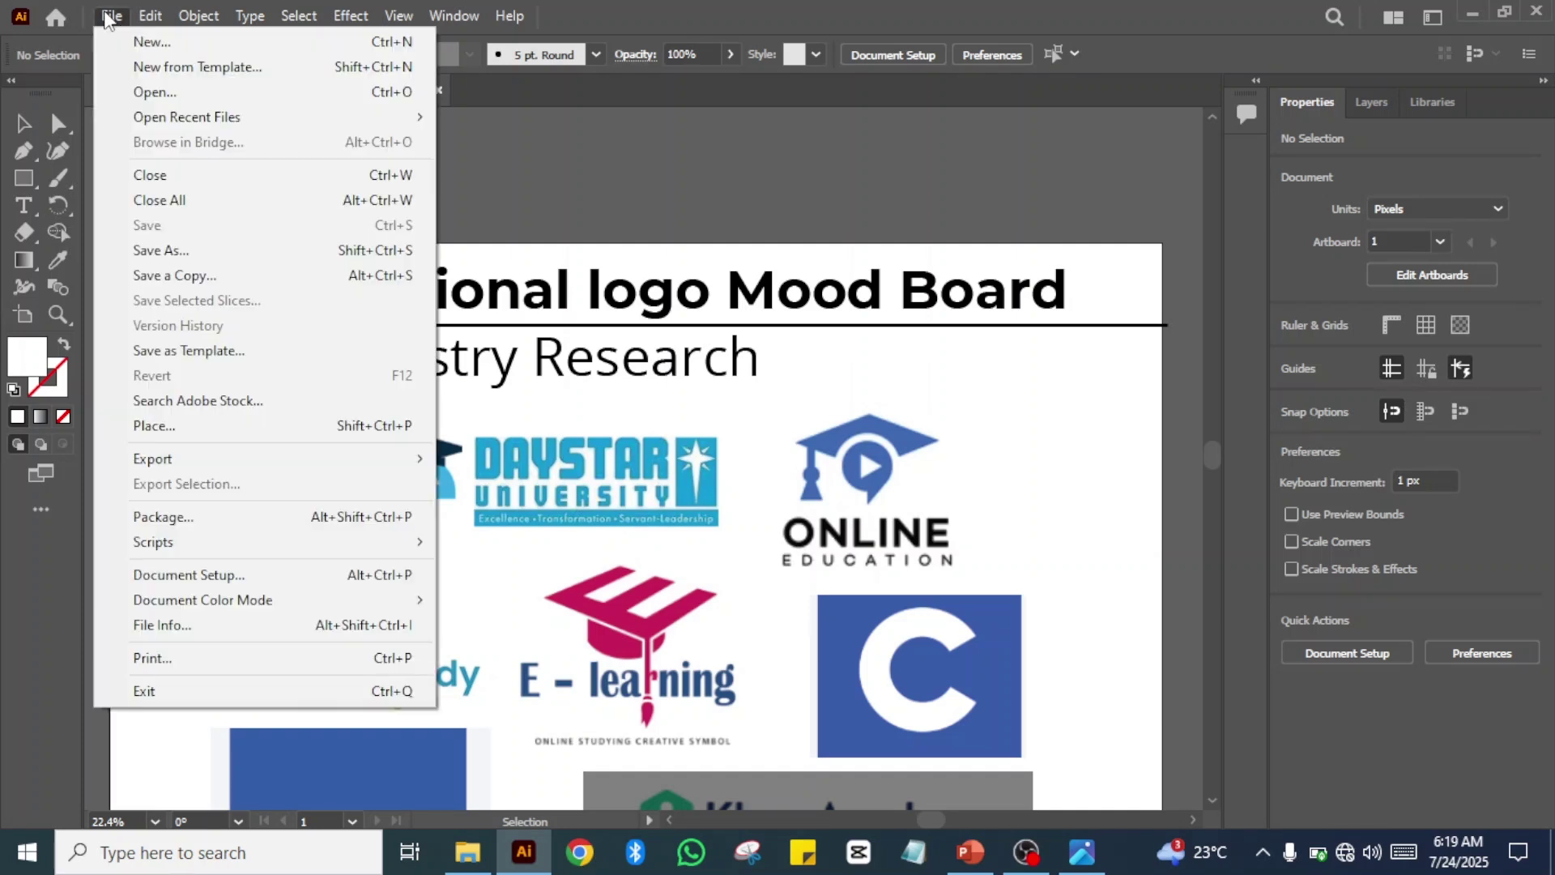
{"action": "left_click", "coordinate": [165, 53]}
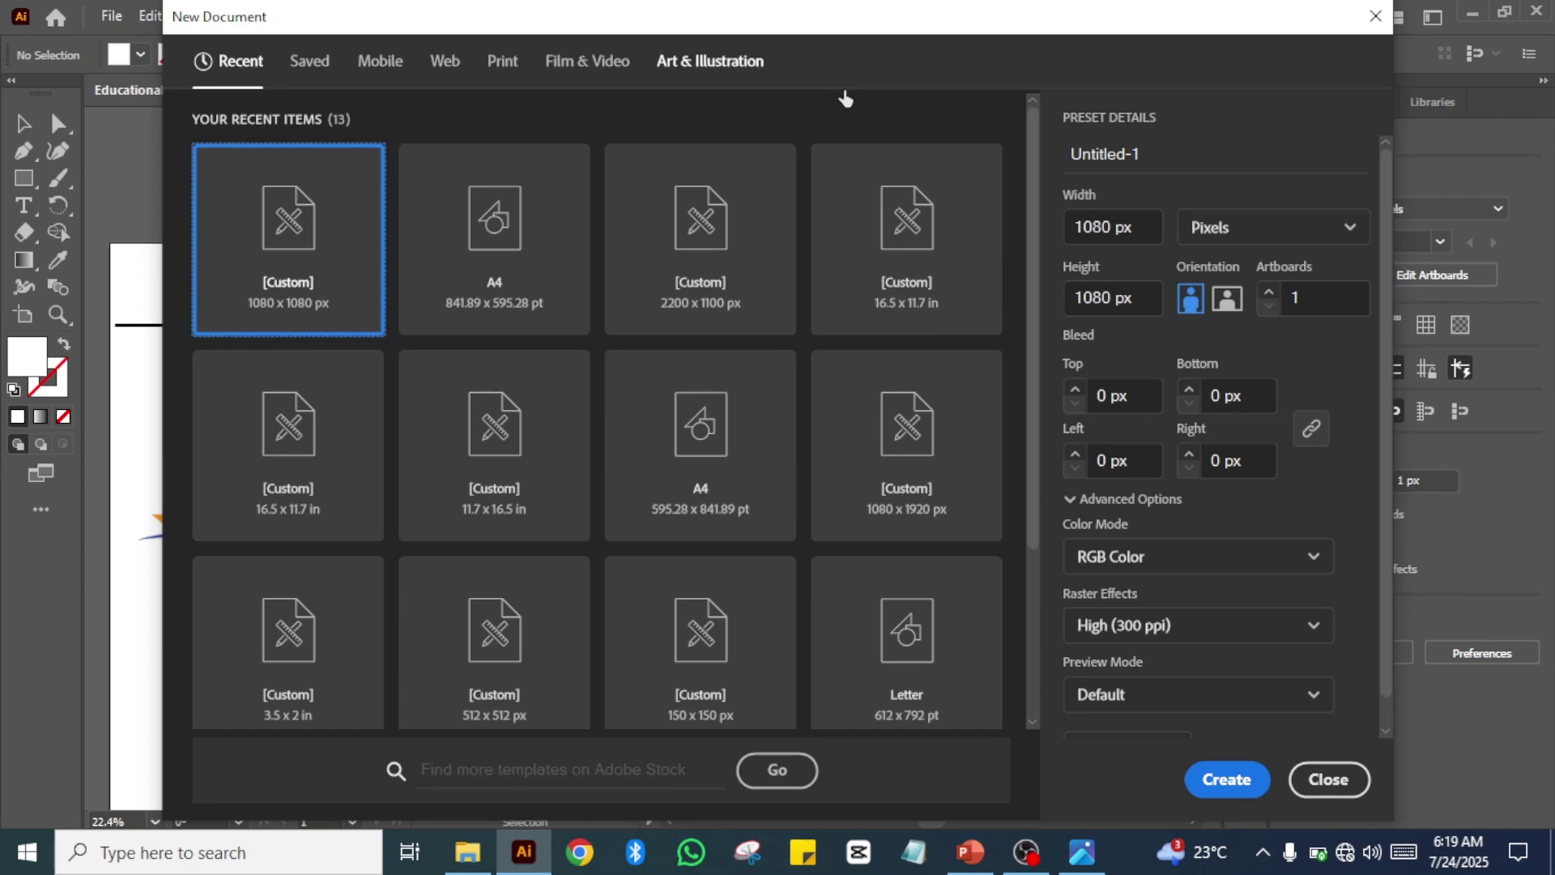
{"action": "left_click", "coordinate": [1112, 227]}
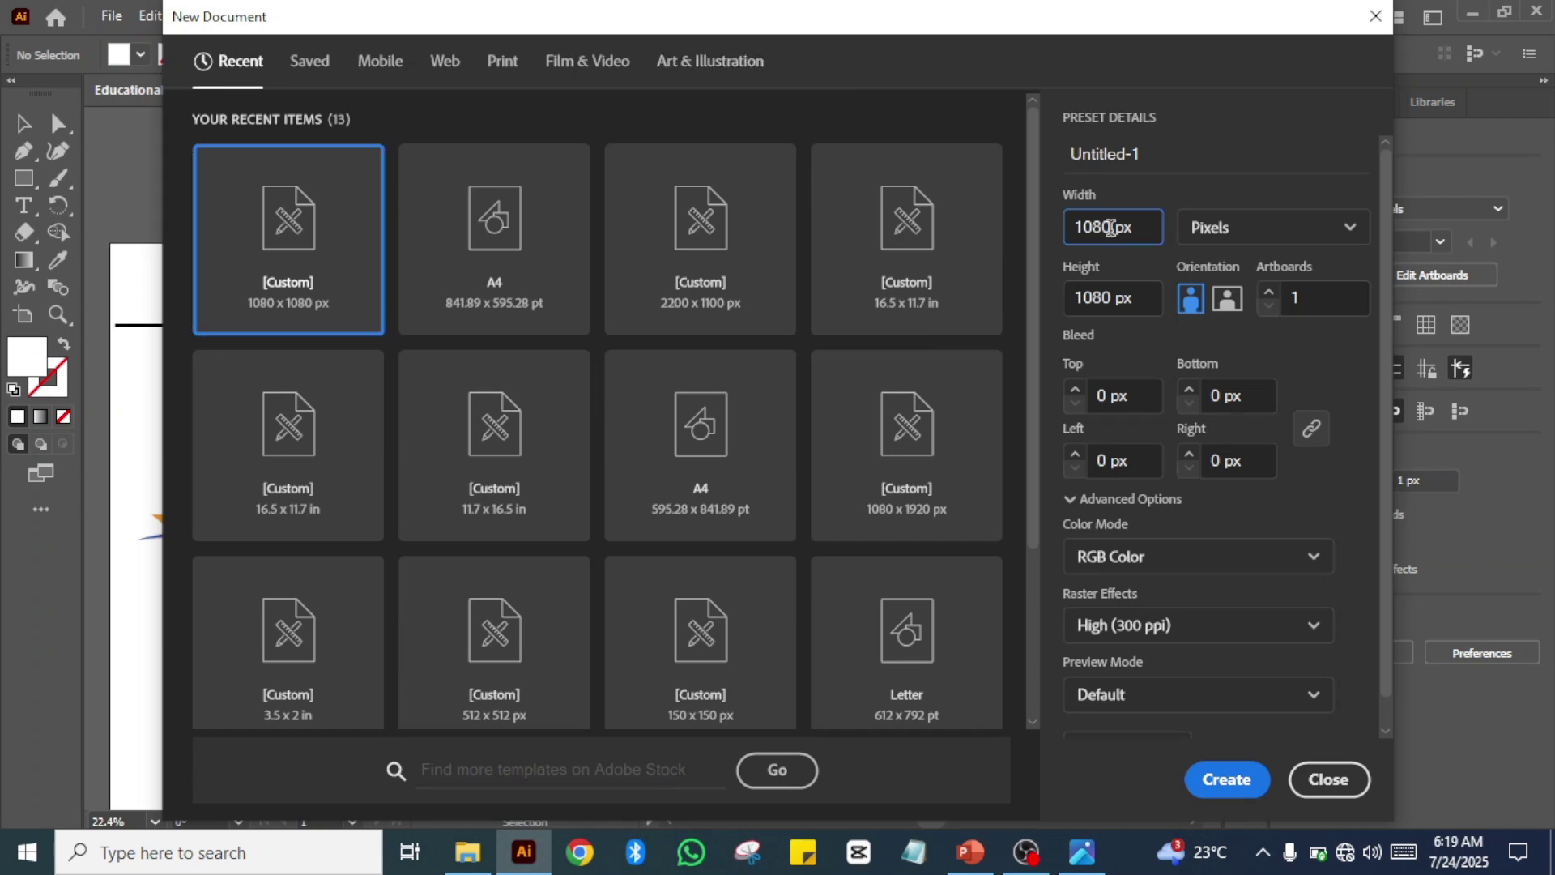
{"action": "key", "text": "BackSpace"}
{"action": "key", "text": "BackSpace"}
{"action": "type", "text": "00"}
{"action": "left_click", "coordinate": [1115, 298]}
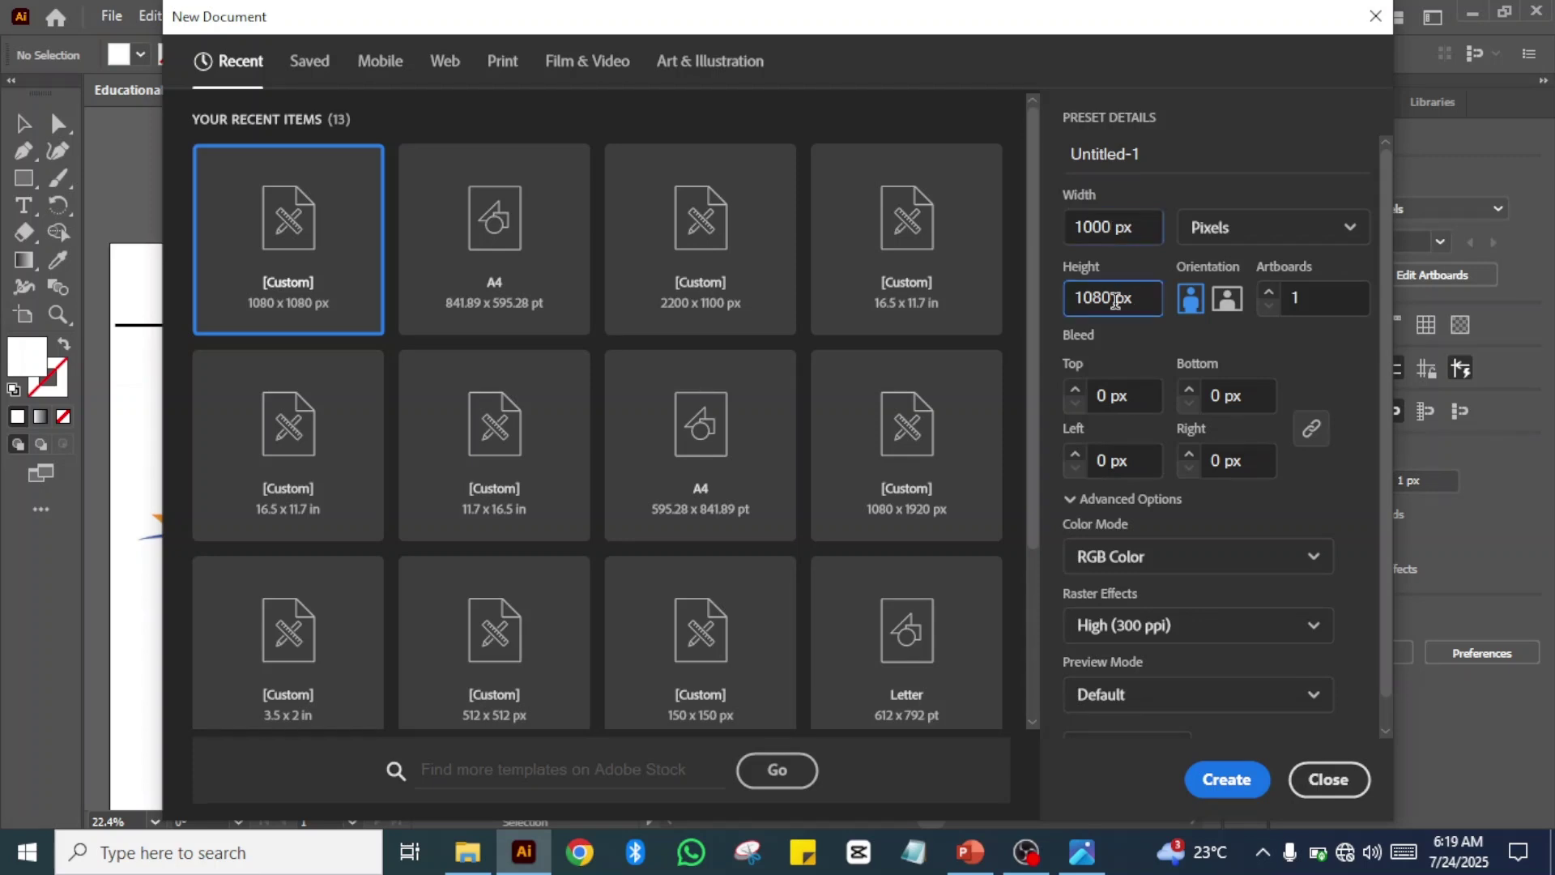
{"action": "key", "text": "BackSpace"}
{"action": "key", "text": "BackSpace"}
{"action": "type", "text": "00"}
{"action": "left_click", "coordinate": [1217, 781]}
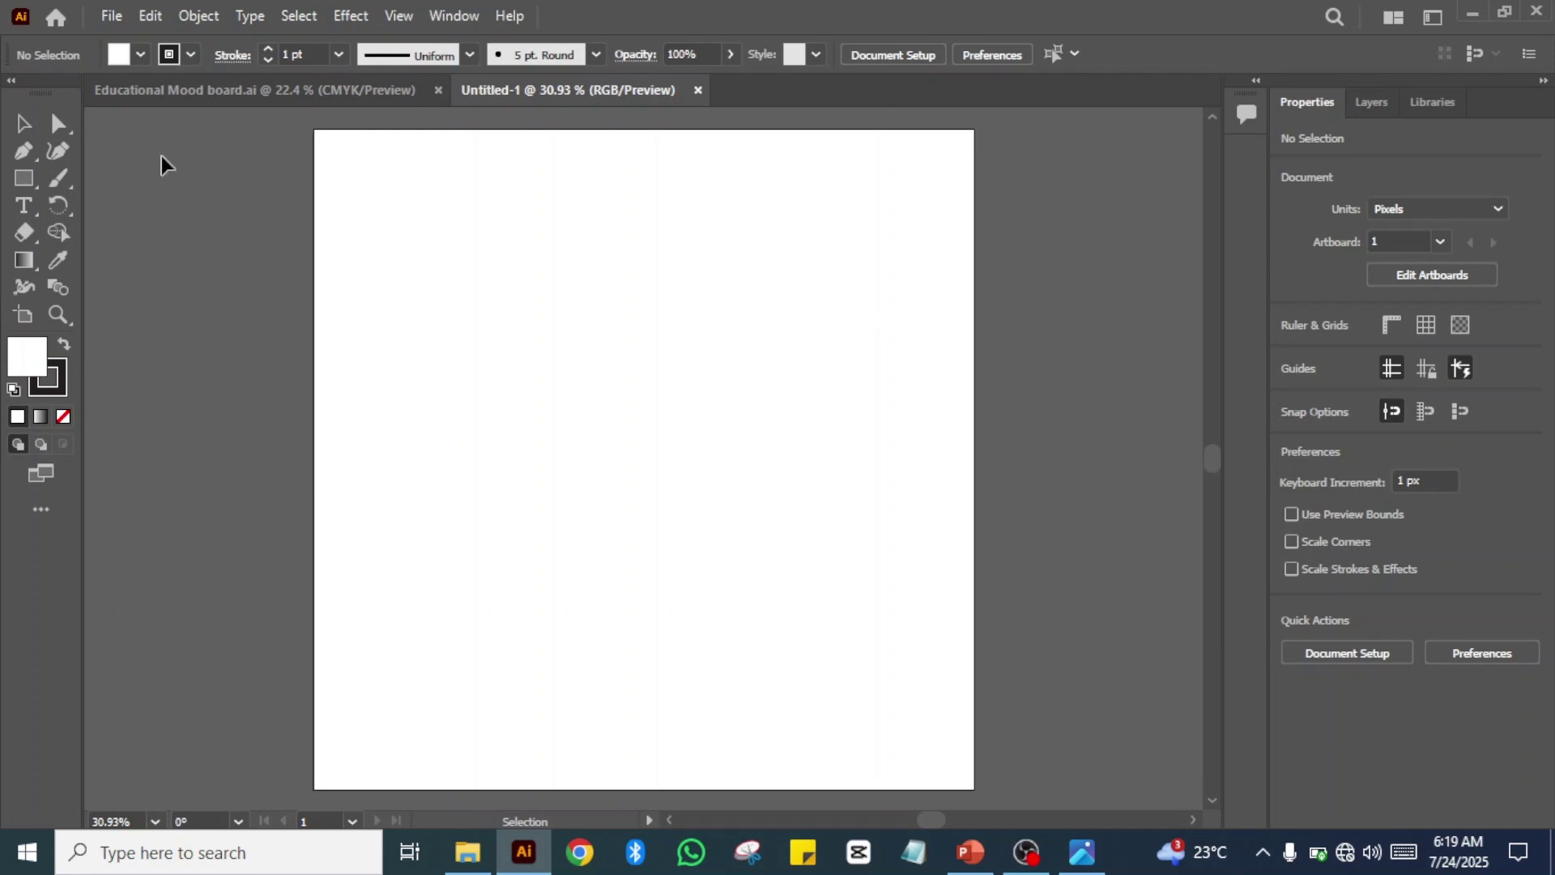
- Choose the sketch photos IMG_20250723_064752_2 and IMG_20250723_064742_4 from the Videos folder to place as linked files
{"action": "left_click", "coordinate": [113, 18]}
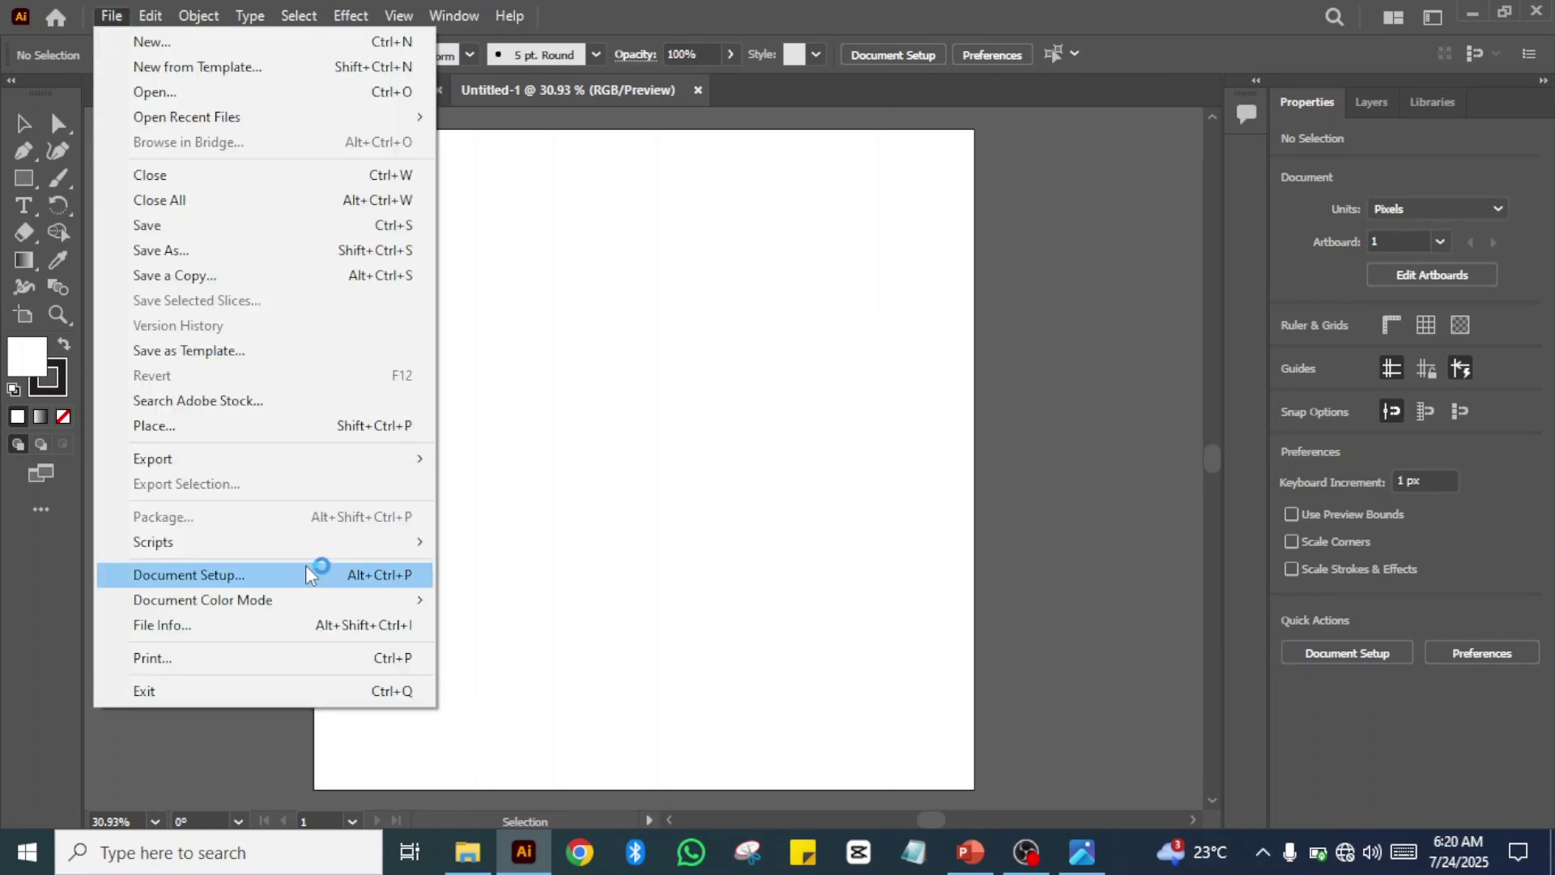
{"action": "left_click", "coordinate": [202, 426]}
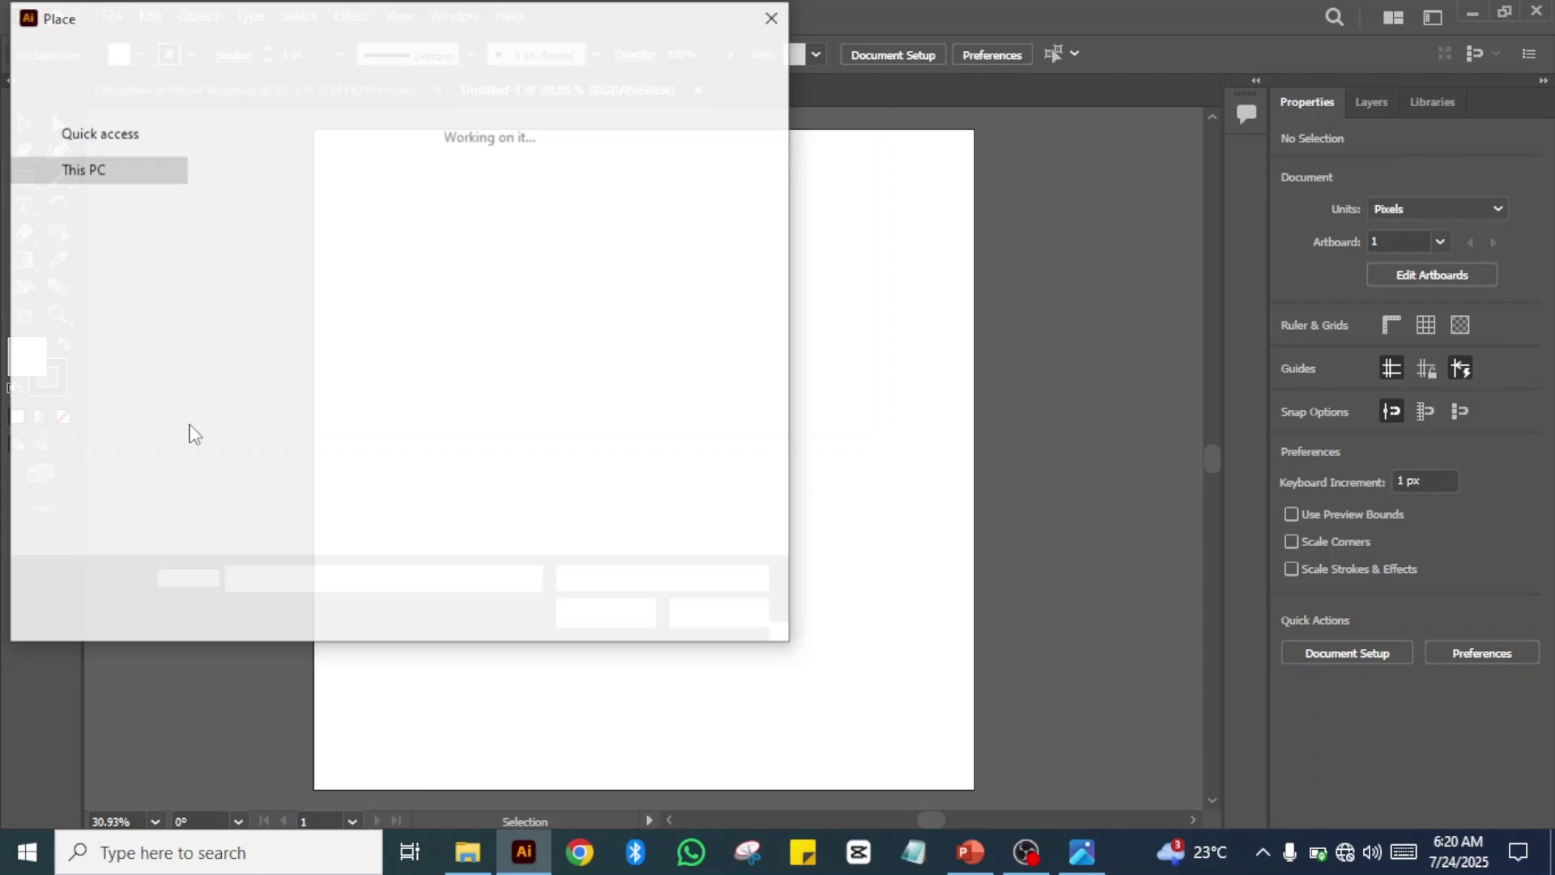
{"action": "left_click", "coordinate": [89, 350]}
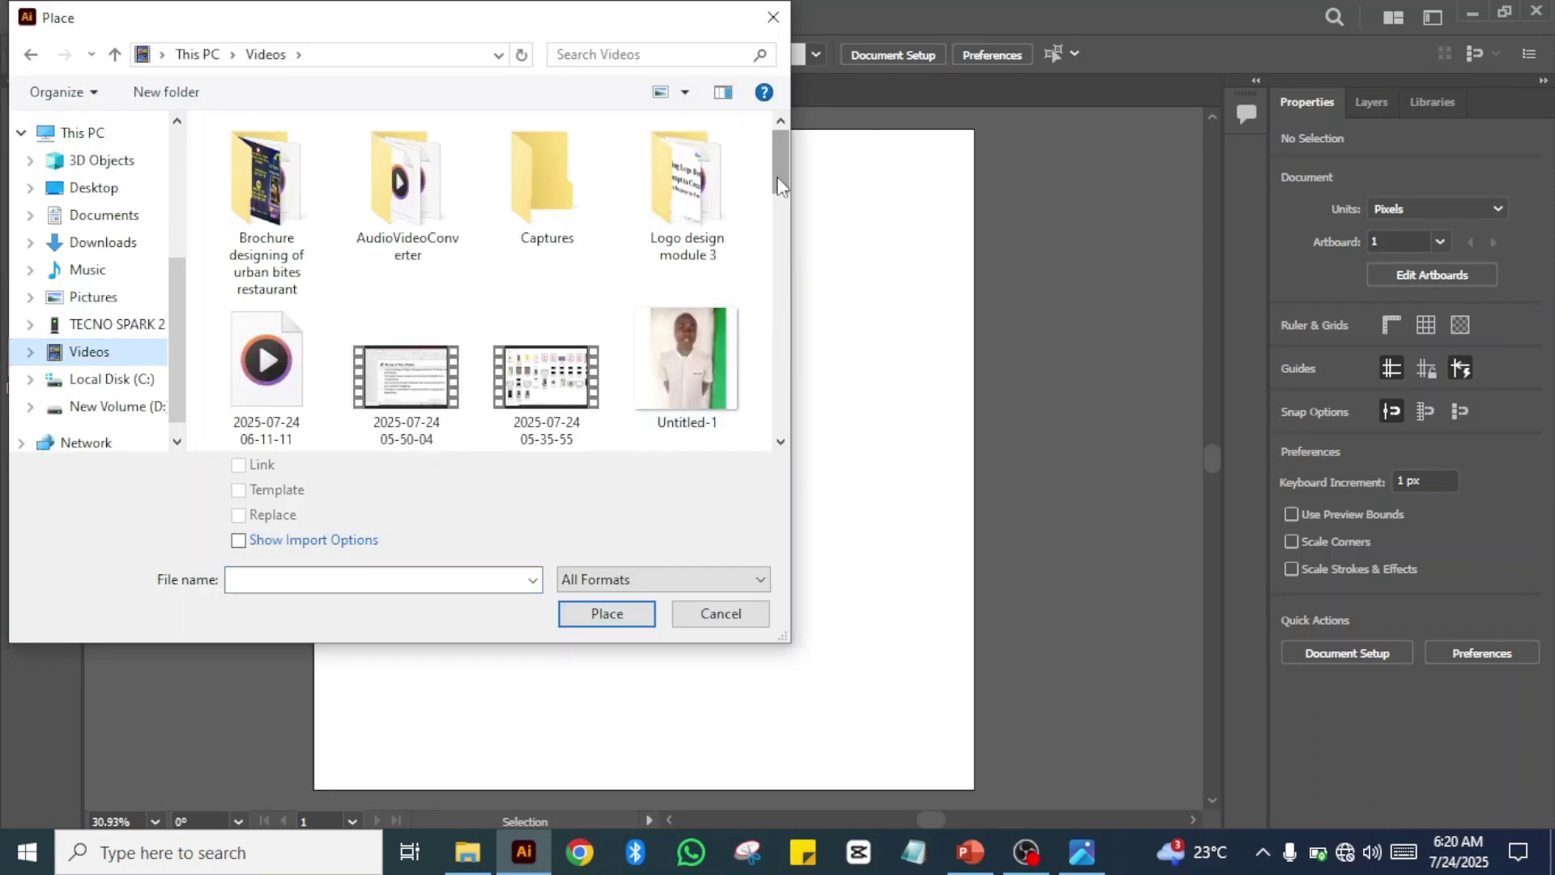
{"action": "left_click_drag", "start_coordinate": [776, 177], "coordinate": [778, 290]}
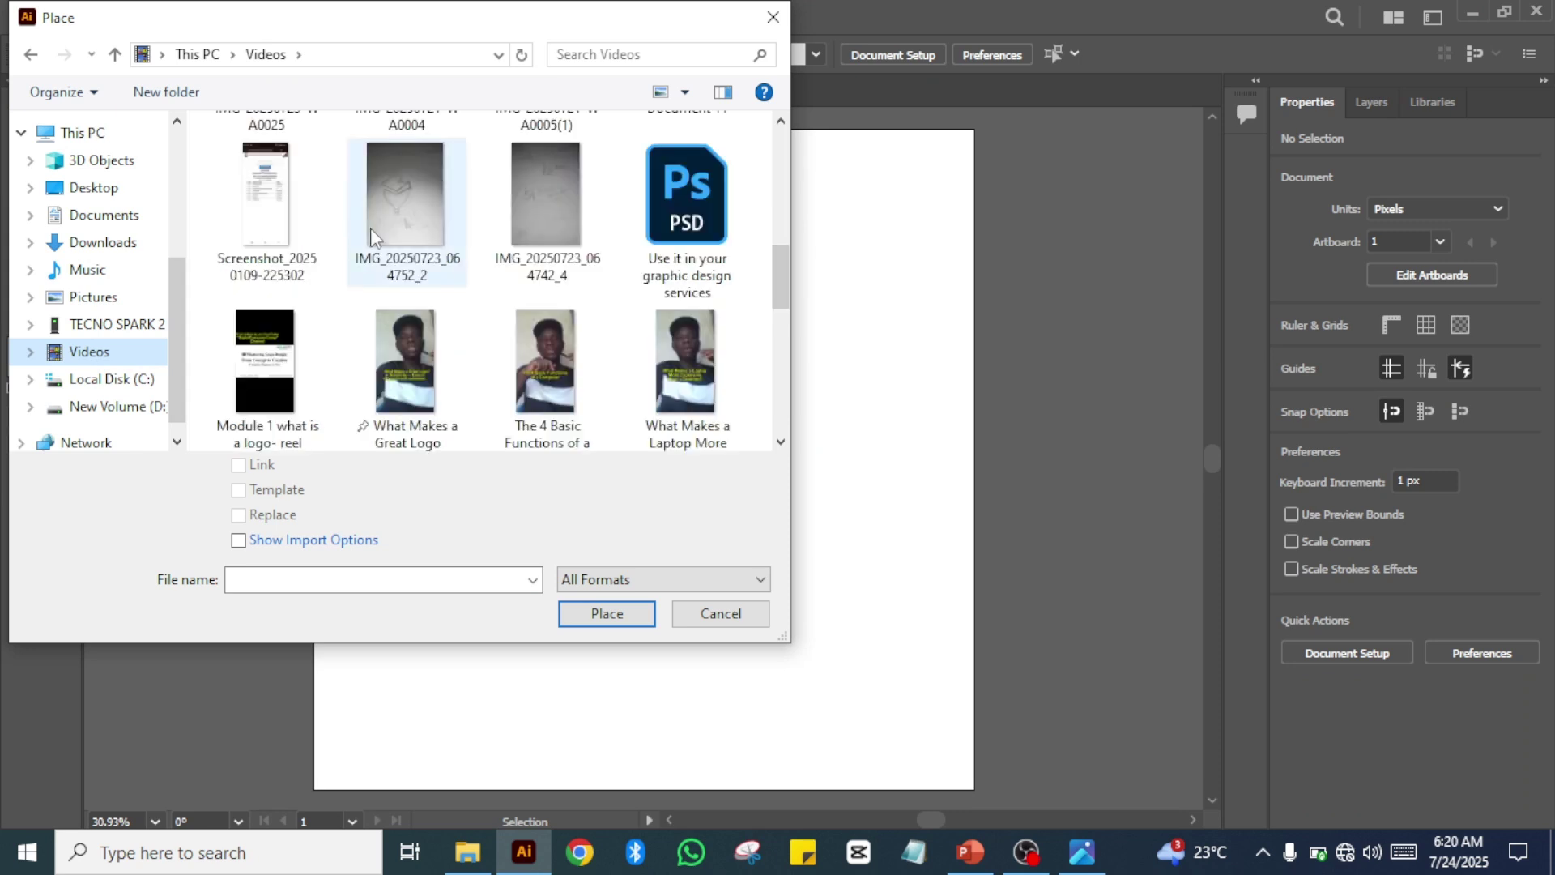
{"action": "left_click_drag", "start_coordinate": [333, 192], "coordinate": [572, 273]}
{"action": "left_click", "coordinate": [608, 617]}
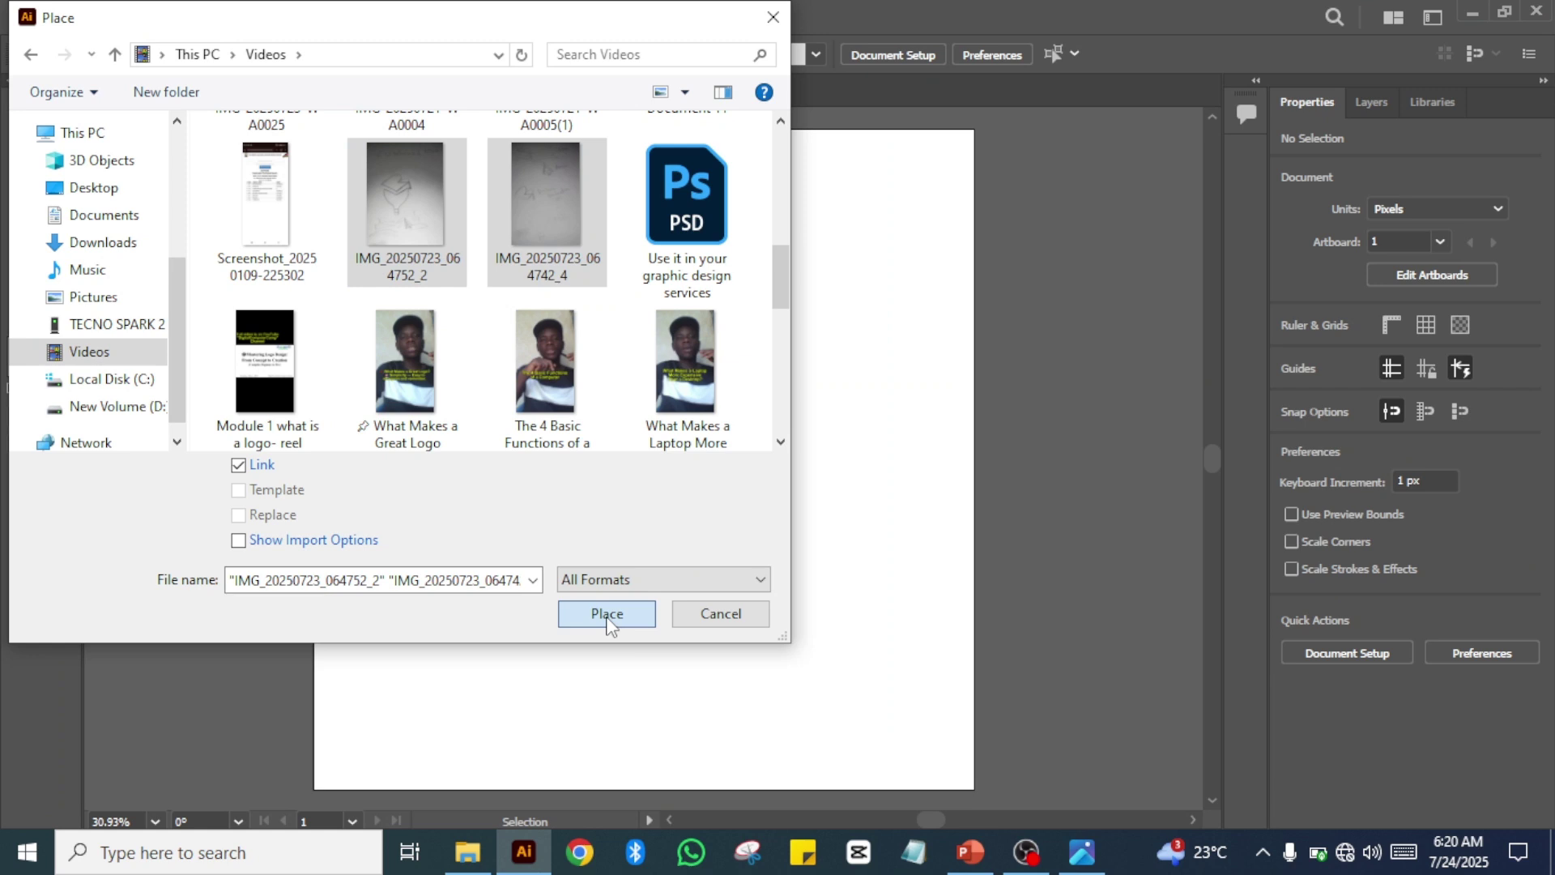
{"action": "left_click", "coordinate": [608, 614]}
- Place the combined-logo sketch at the artboard's upper left corner and the separate-elements sketch beside it, then deselect
{"action": "left_click_drag", "start_coordinate": [316, 129], "coordinate": [576, 516]}
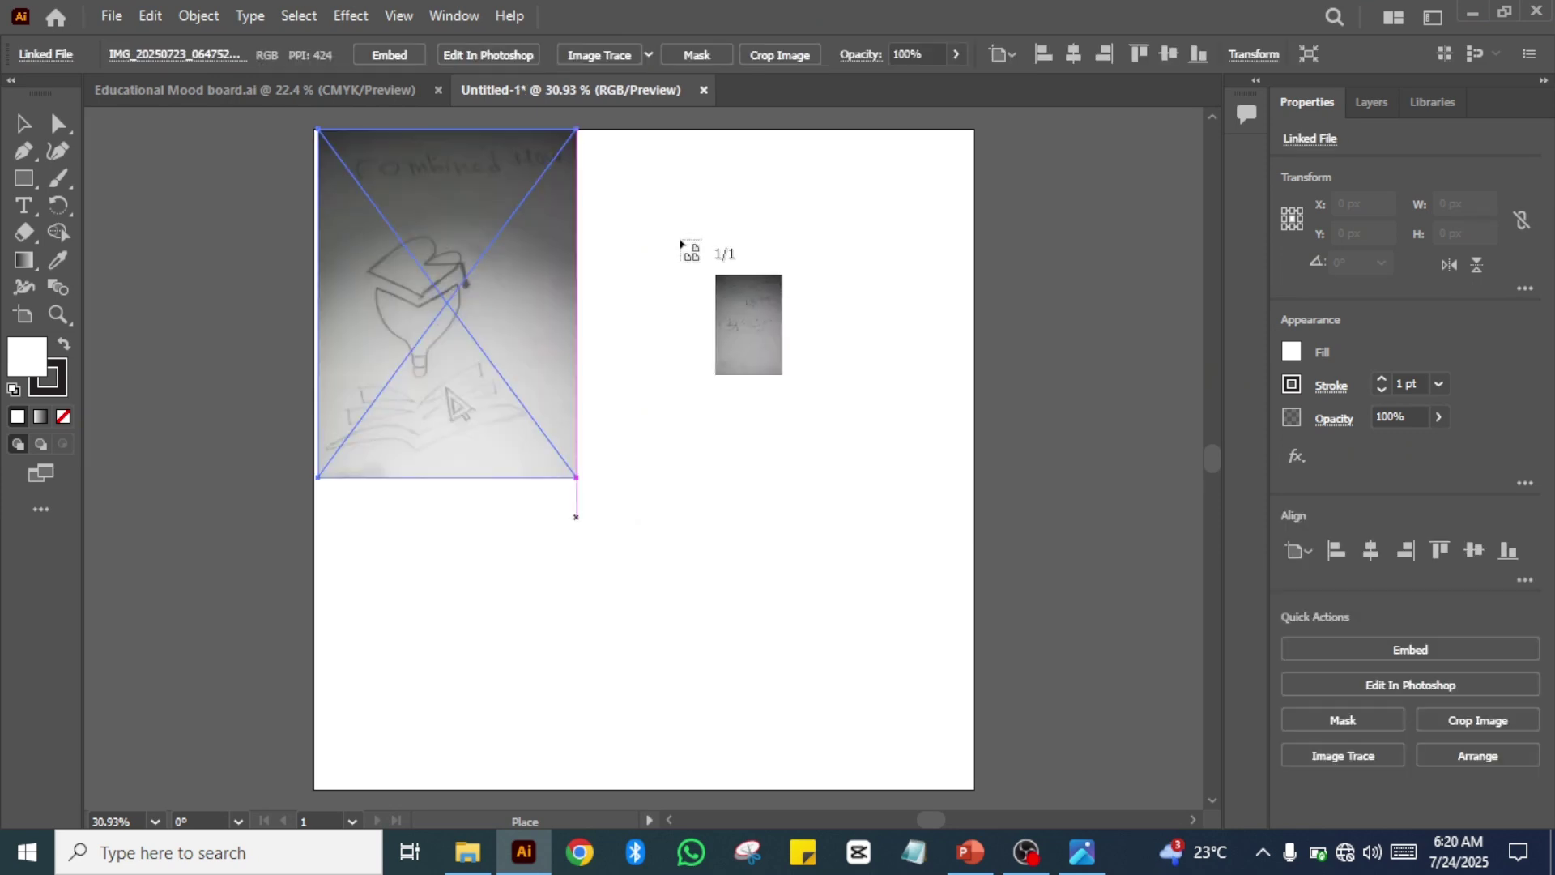
{"action": "left_click_drag", "start_coordinate": [591, 130], "coordinate": [995, 504]}
{"action": "left_click", "coordinate": [922, 427]}
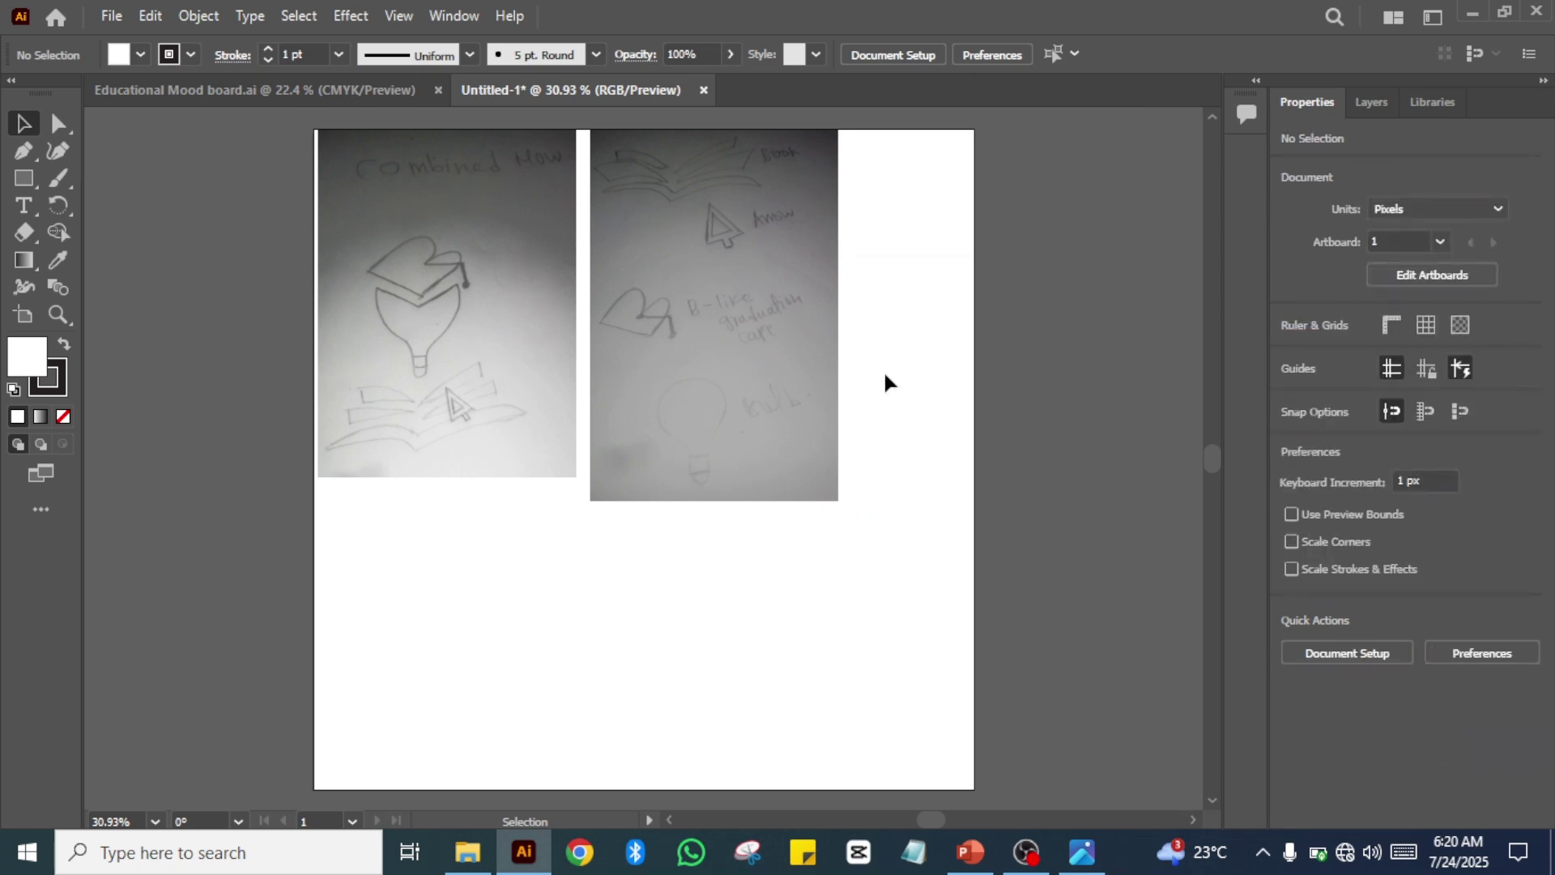
- Examine the book and arrow drawings up close in the separate-elements sketch
{"action": "key", "text": "space"}
{"action": "left_click_drag", "start_coordinate": [884, 371], "coordinate": [833, 571]}
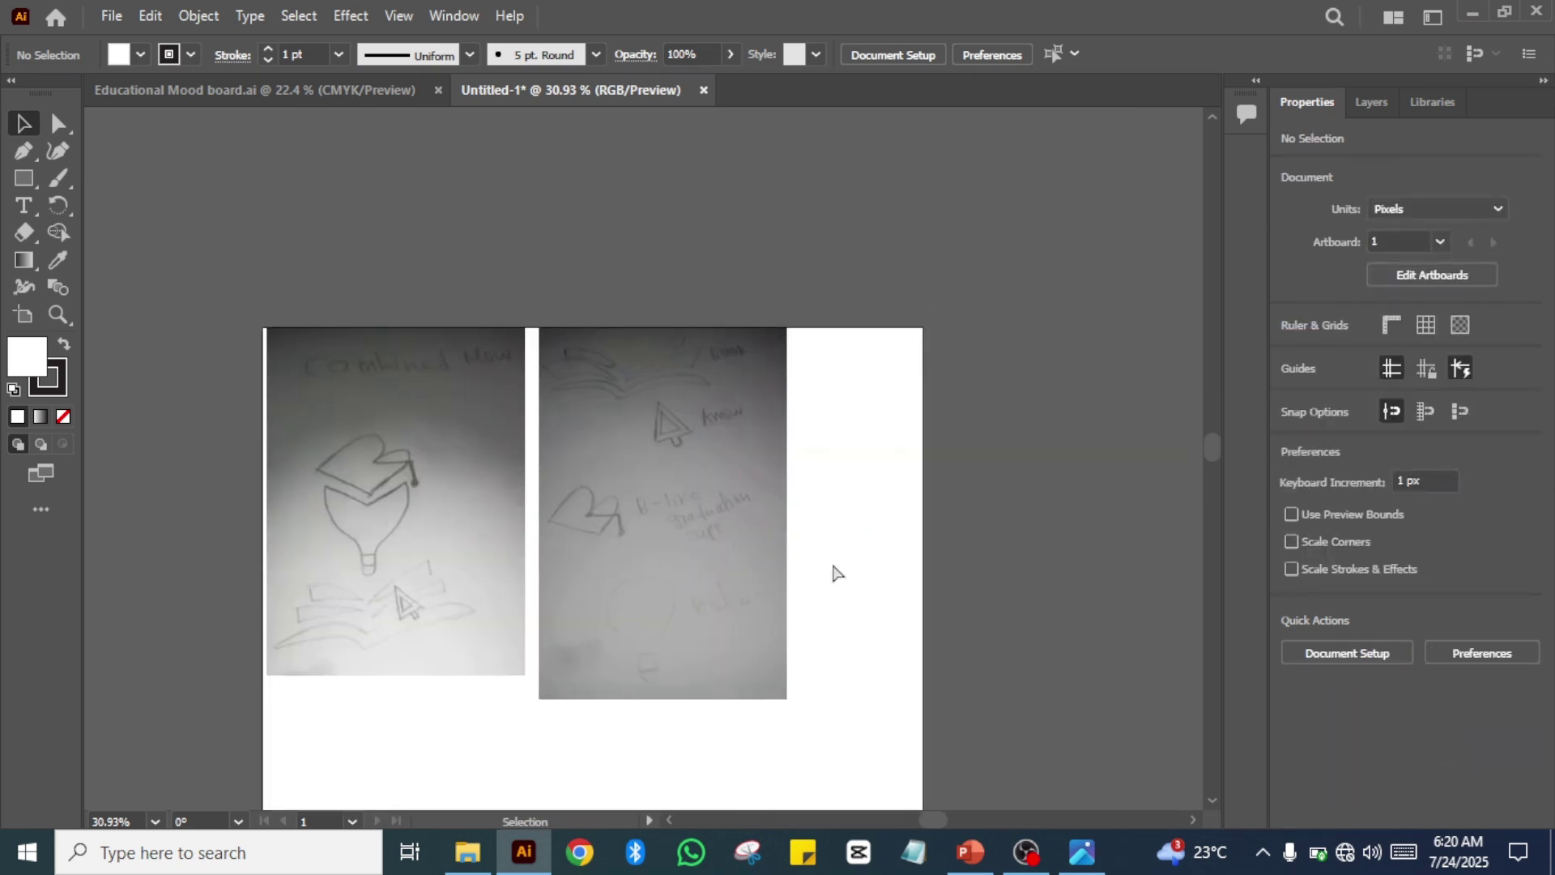
{"action": "key", "text": "ctrl+plus"}
{"action": "key", "text": "ctrl+plus"}
{"action": "key", "text": "ctrl+plus"}
{"action": "key", "text": "ctrl+plus"}
{"action": "key", "text": "ctrl+plus"}
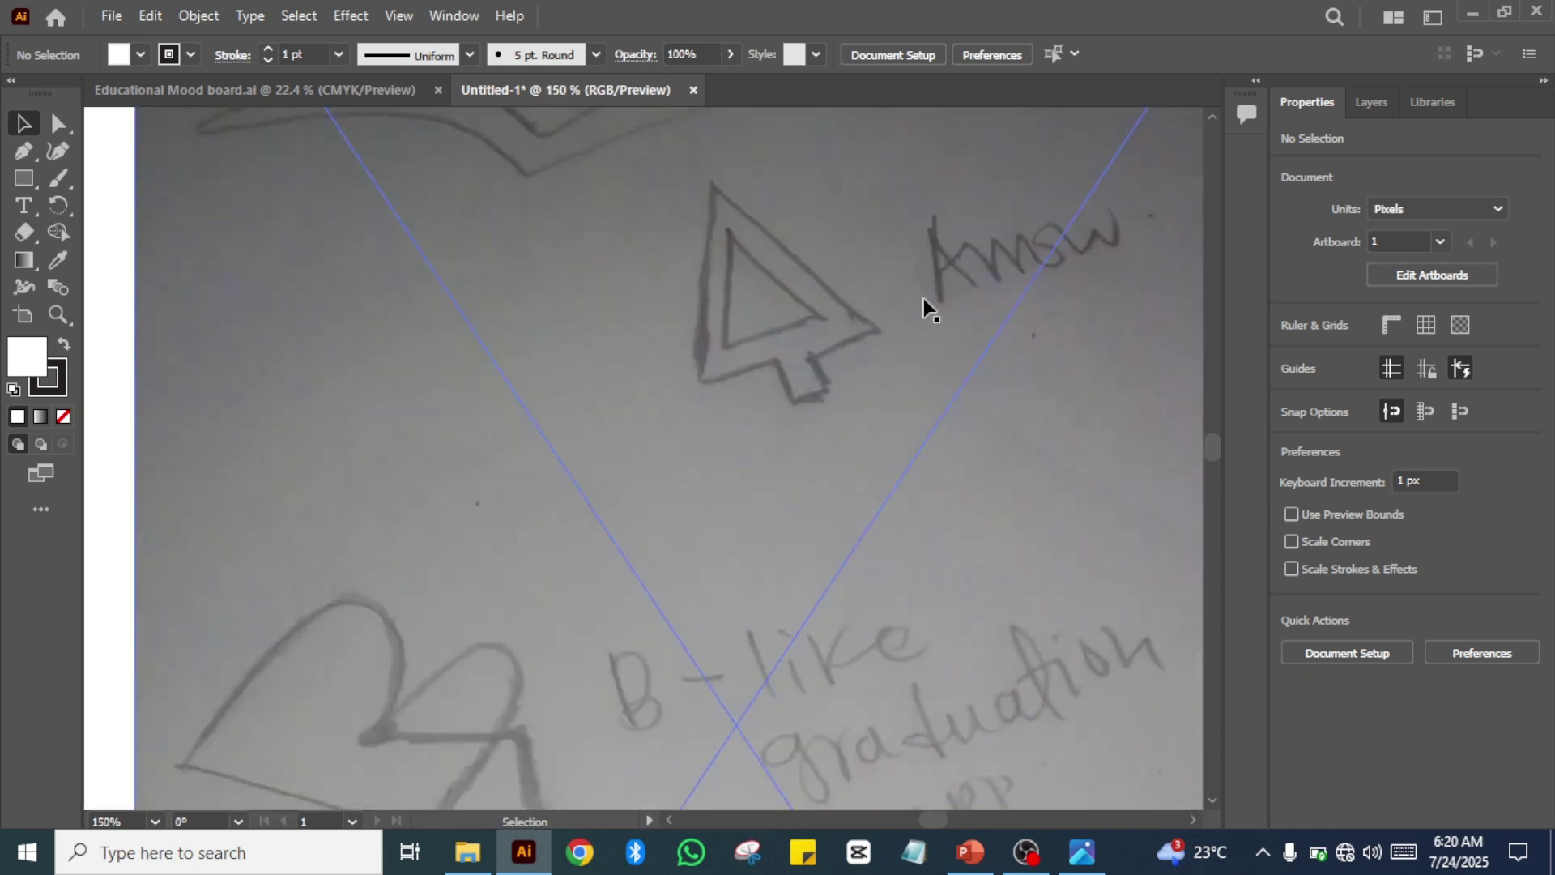
{"action": "key", "text": "space"}
{"action": "mouse_move", "coordinate": [923, 298]}
{"action": "left_mouse_down"}
{"action": "mouse_move", "coordinate": [895, 420]}
{"action": "mouse_move", "coordinate": [899, 659]}
{"action": "mouse_move", "coordinate": [975, 633]}
{"action": "left_mouse_up"}
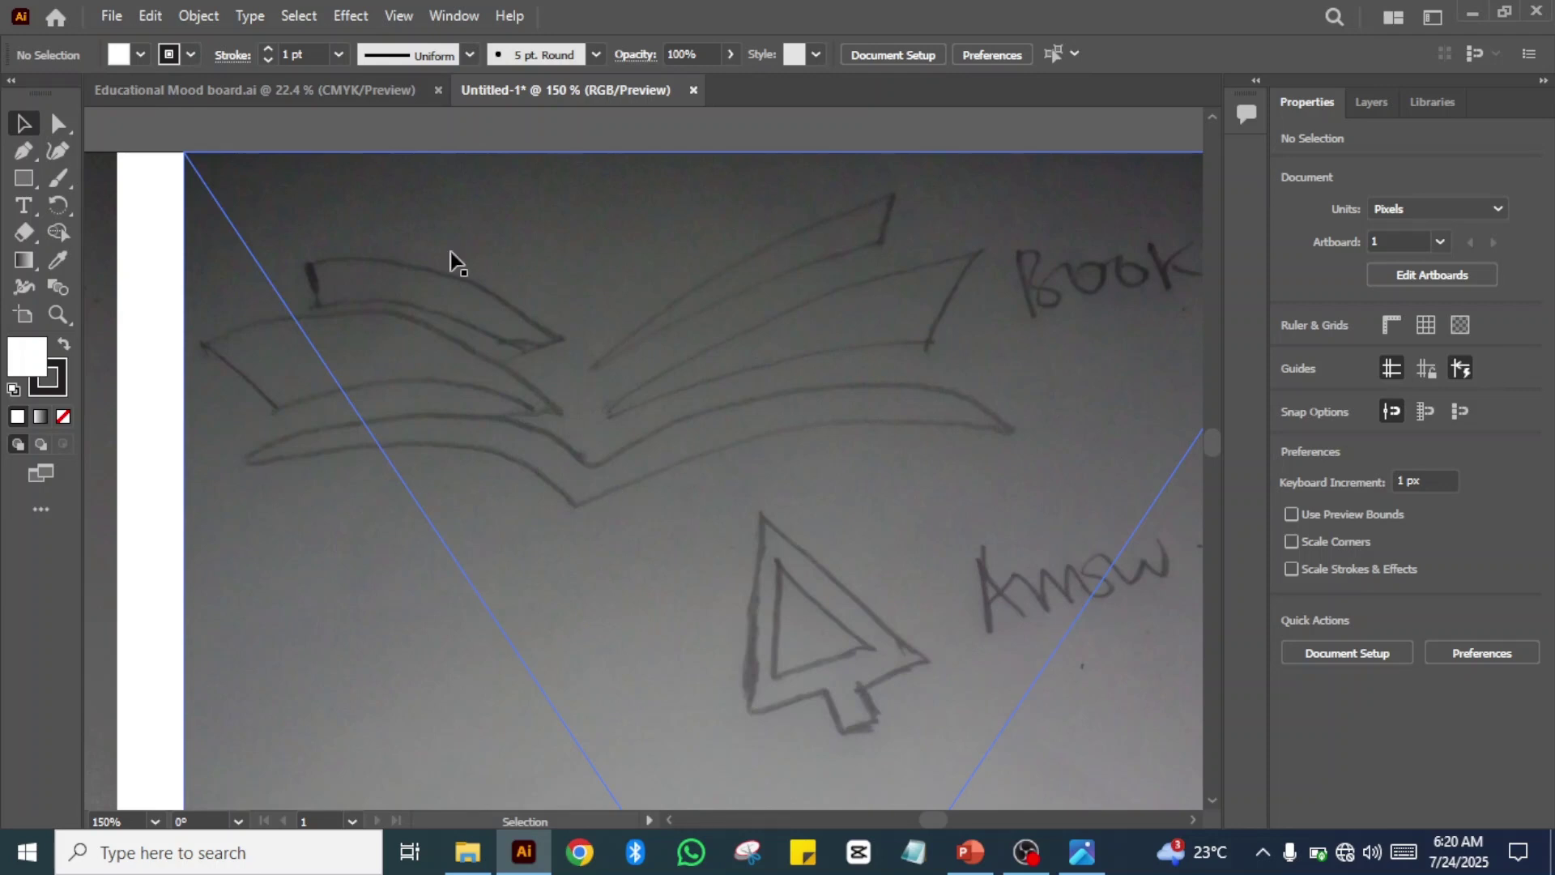
- Compare the book sketch with the education logos on the Educational Mood board
{"action": "left_click", "coordinate": [274, 89]}
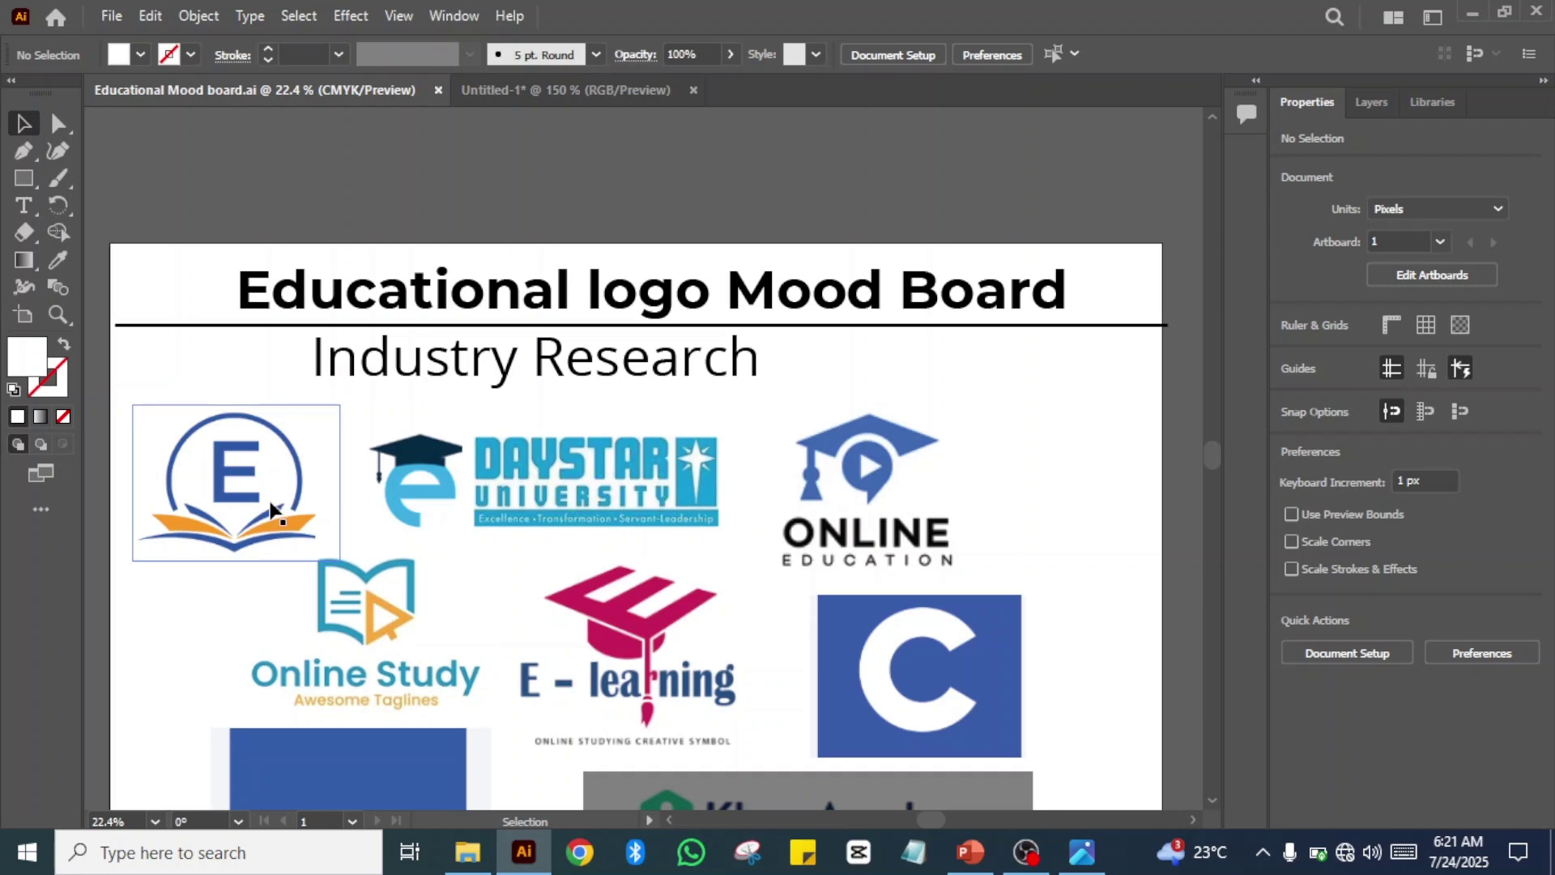
{"action": "key", "text": "ctrl+Tab"}
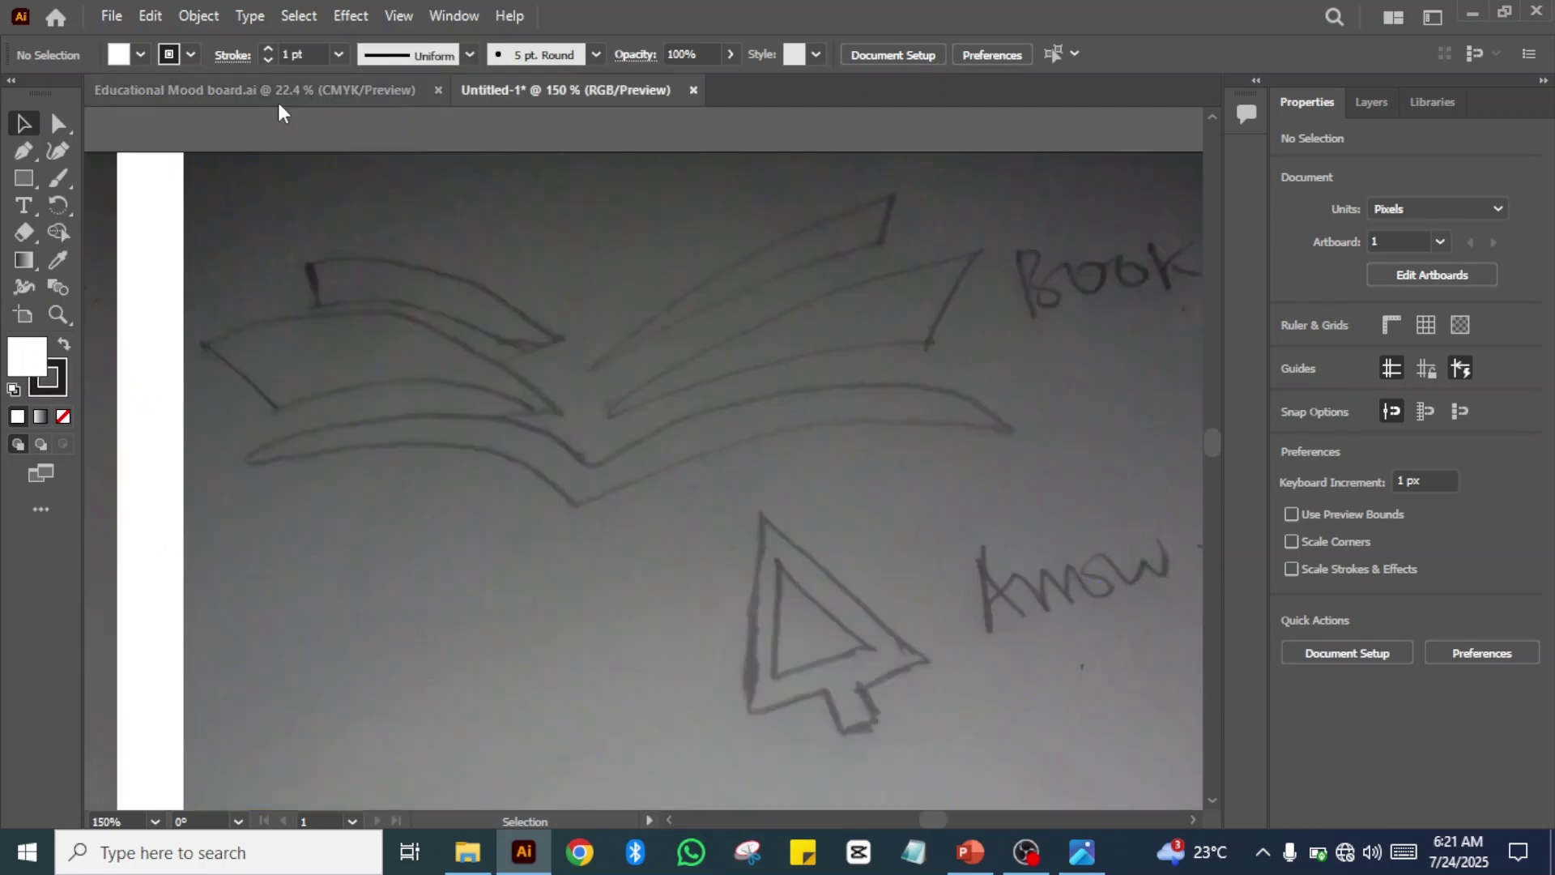
{"action": "left_click", "coordinate": [274, 95]}
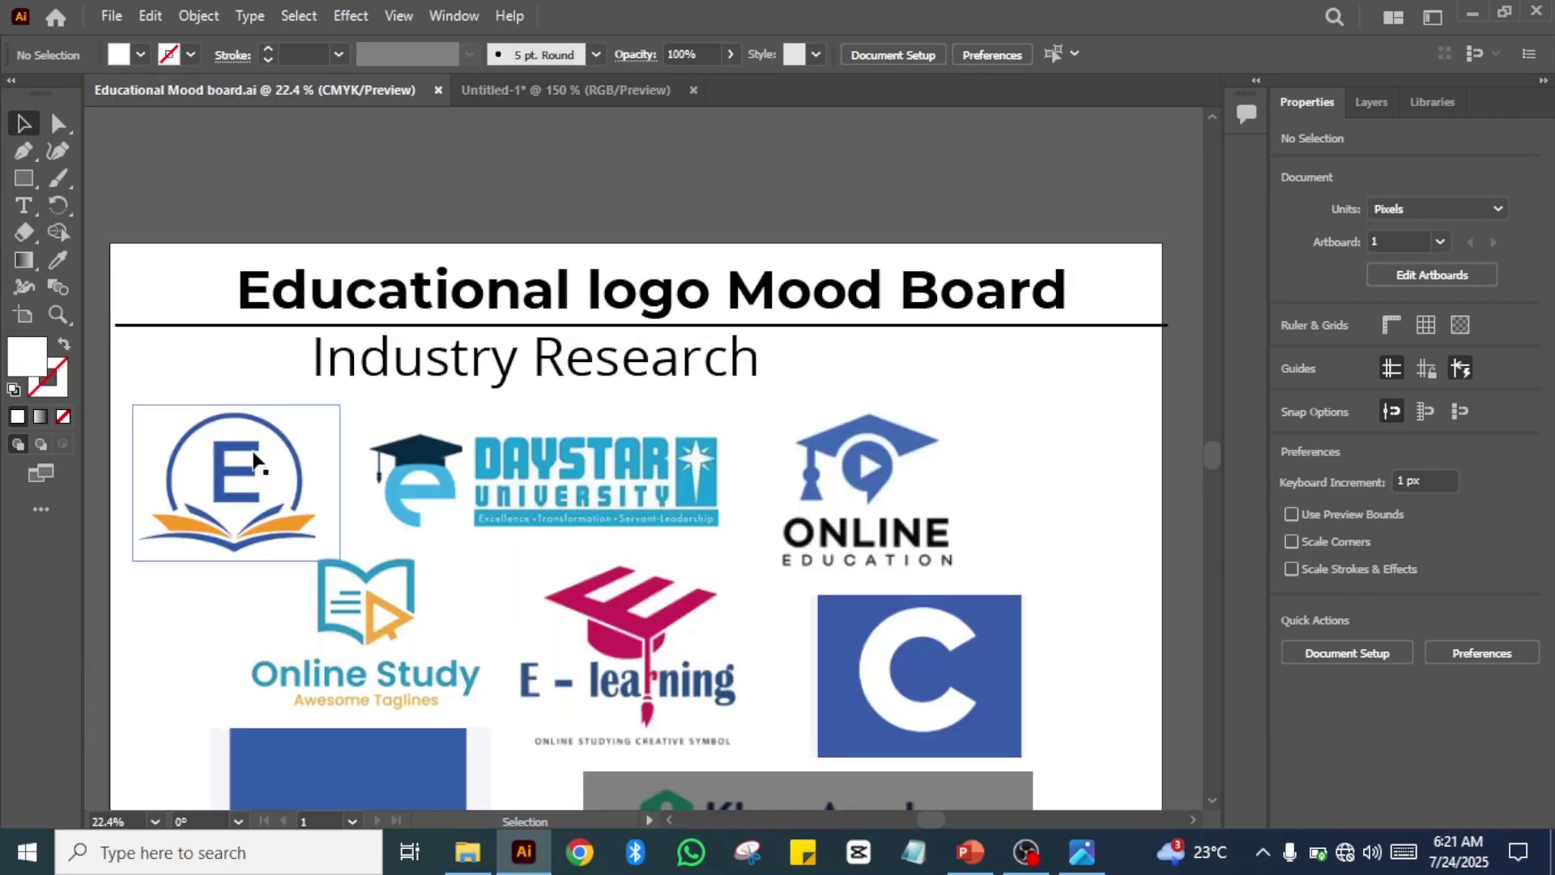
{"action": "left_click", "coordinate": [580, 89]}
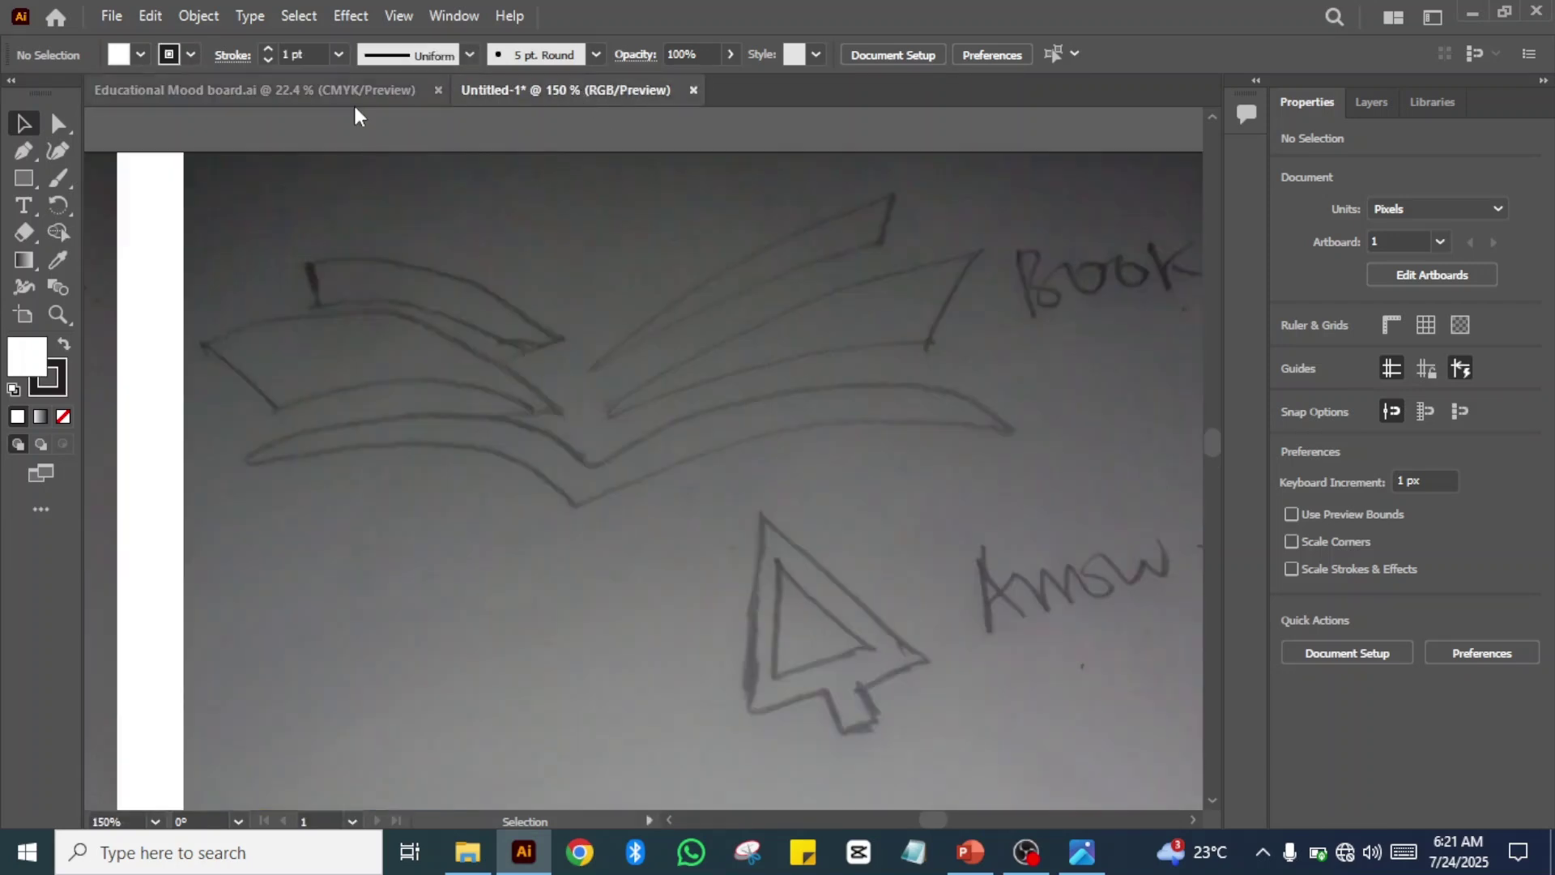
{"action": "left_click", "coordinate": [311, 104]}
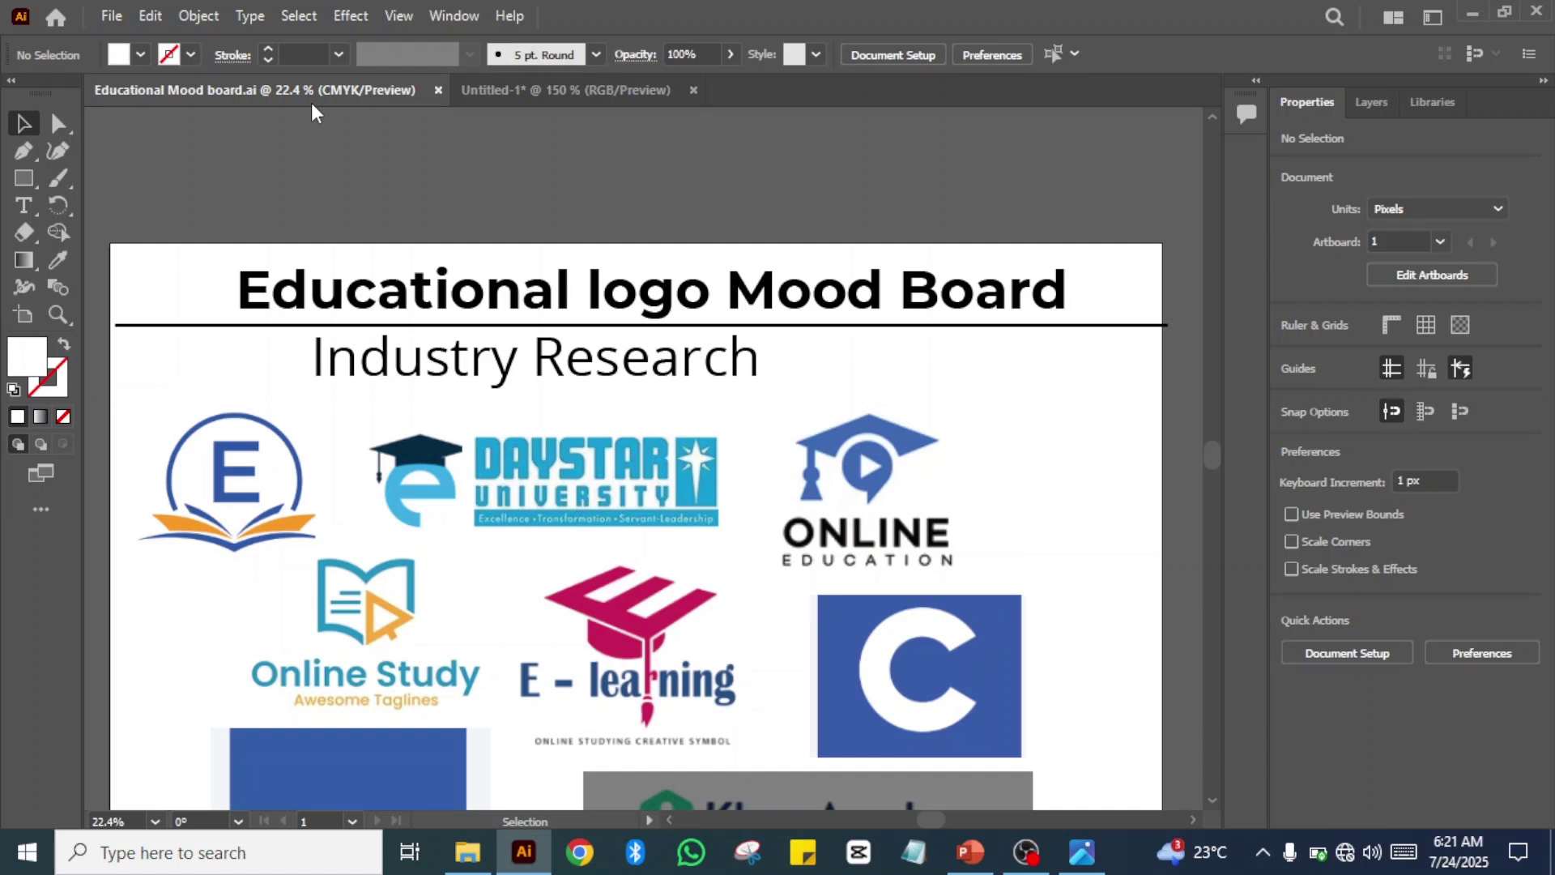
{"action": "key", "text": "space"}
{"action": "left_click_drag", "start_coordinate": [1013, 544], "coordinate": [1171, 358]}
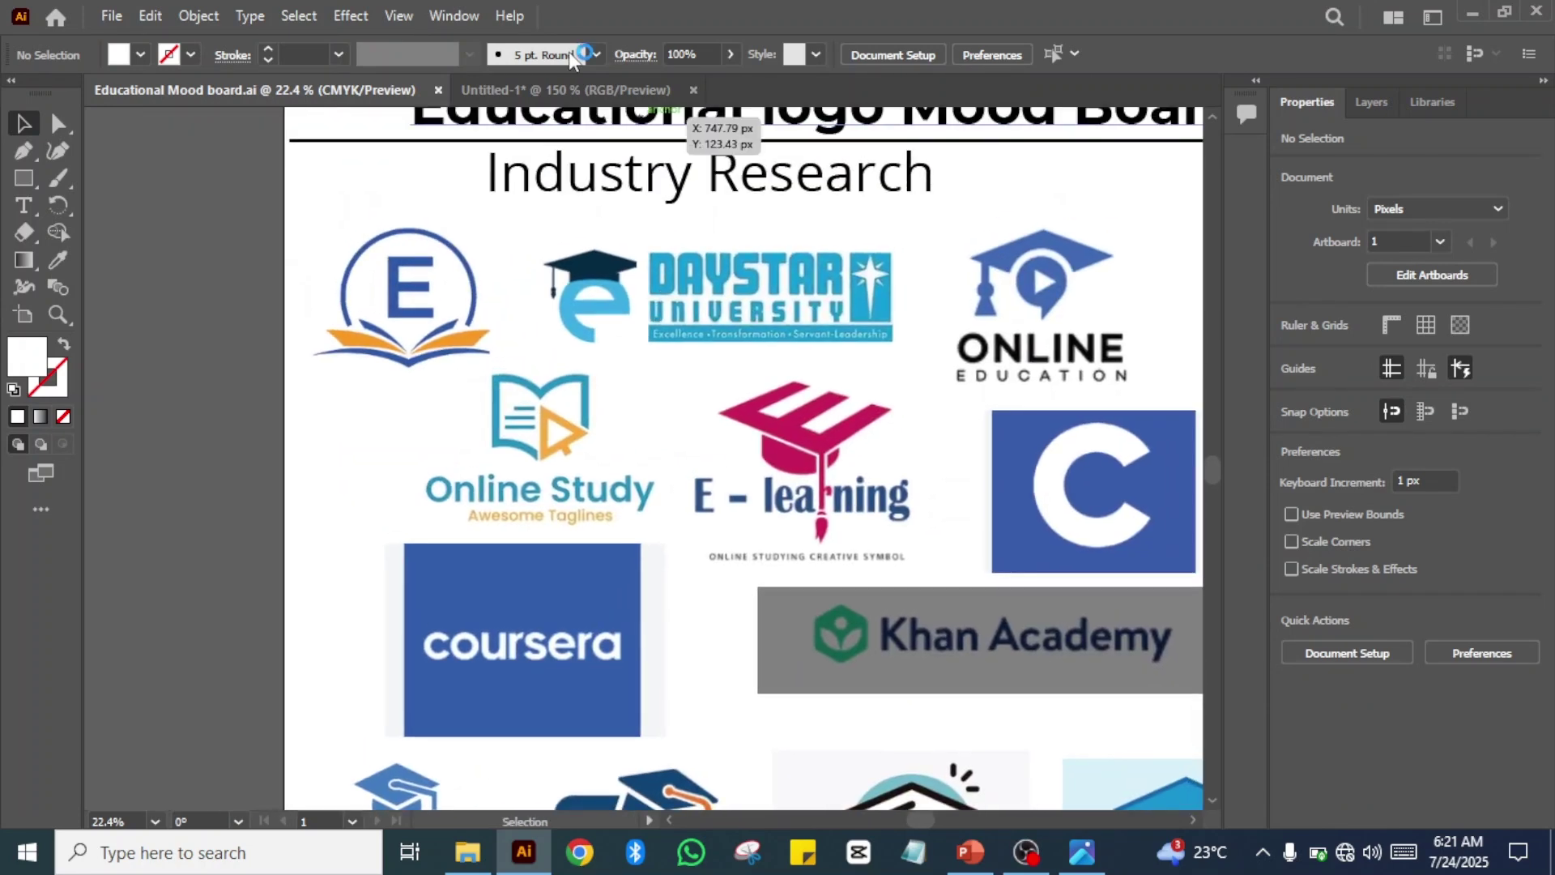
{"action": "left_click", "coordinate": [536, 90]}
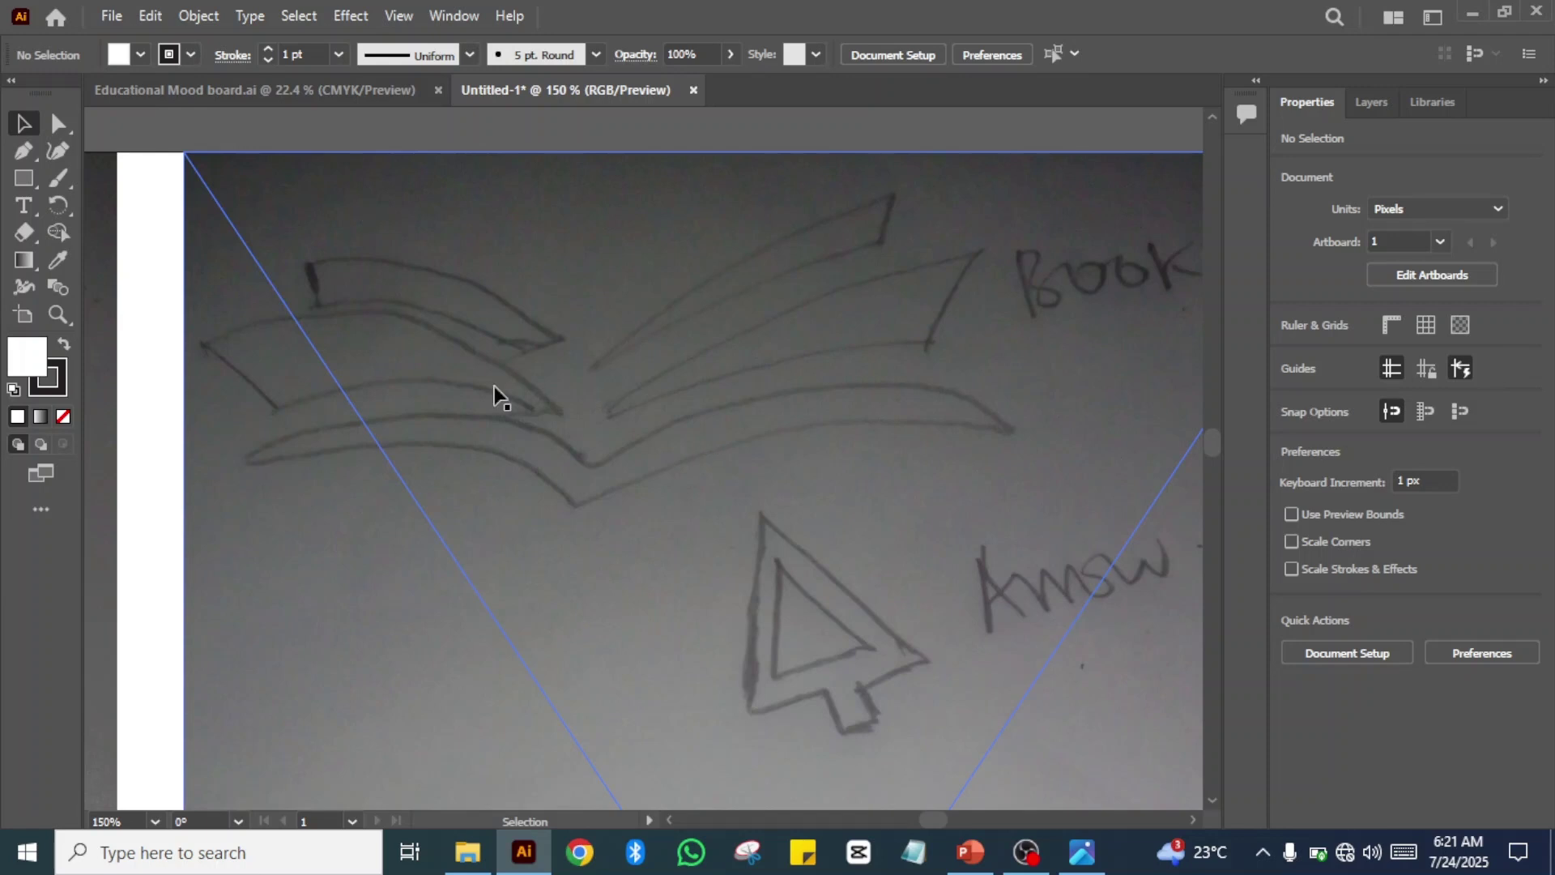
- Review the combined-logo sketch beside the separate cap, bulb, arrow and book elements, and check them against the mood board
{"action": "key", "text": "ctrl+minus"}
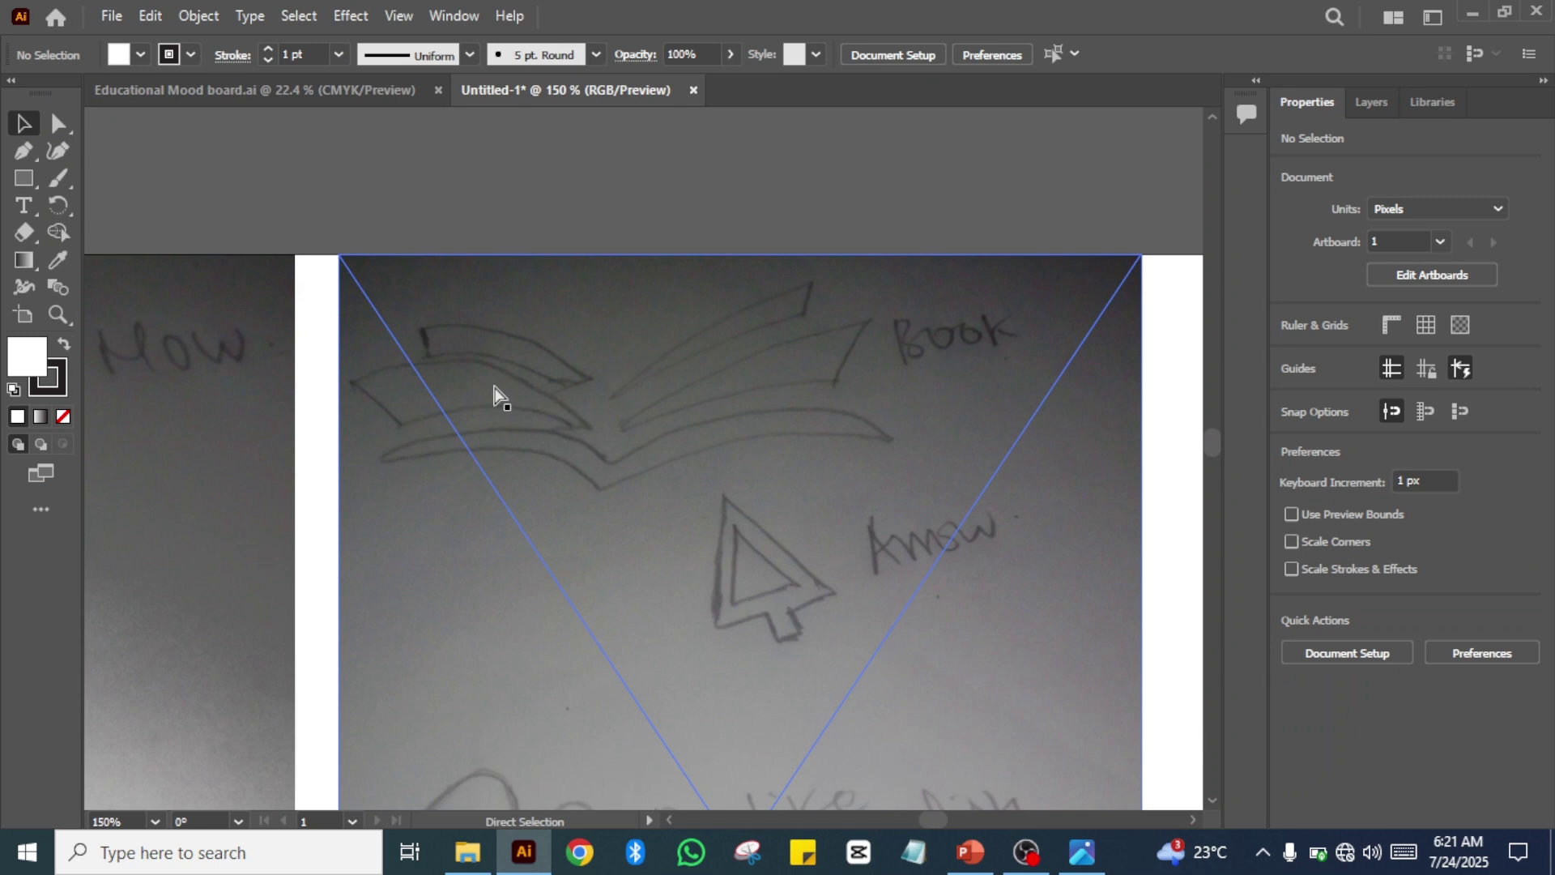
{"action": "key", "text": "ctrl+minus"}
{"action": "key", "text": "ctrl+minus"}
{"action": "key", "text": "ctrl+minus"}
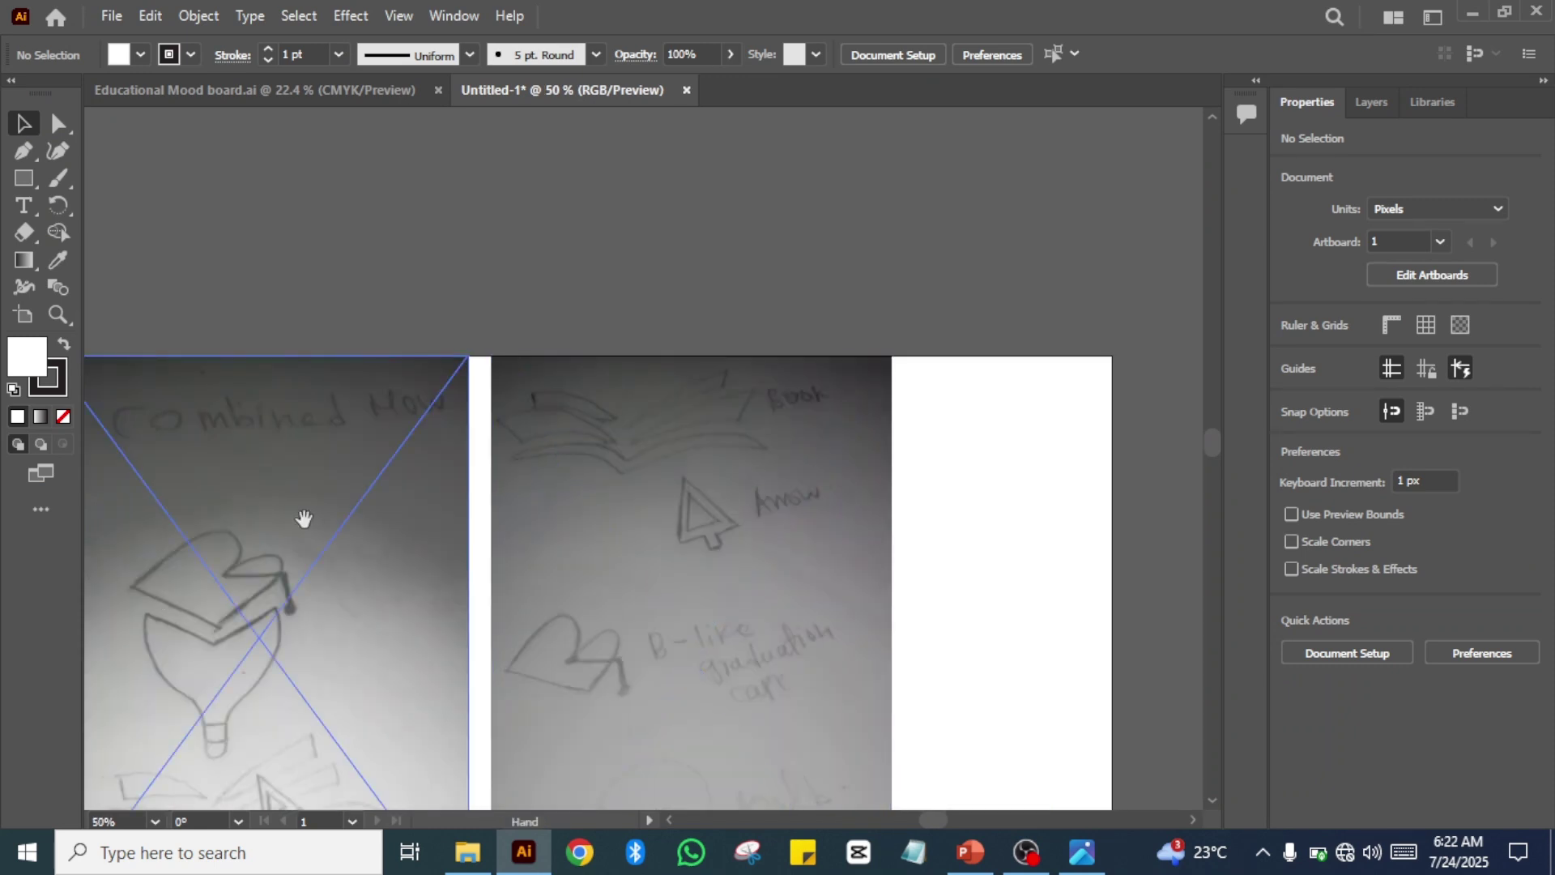
{"action": "left_click_drag", "start_coordinate": [304, 518], "coordinate": [677, 354]}
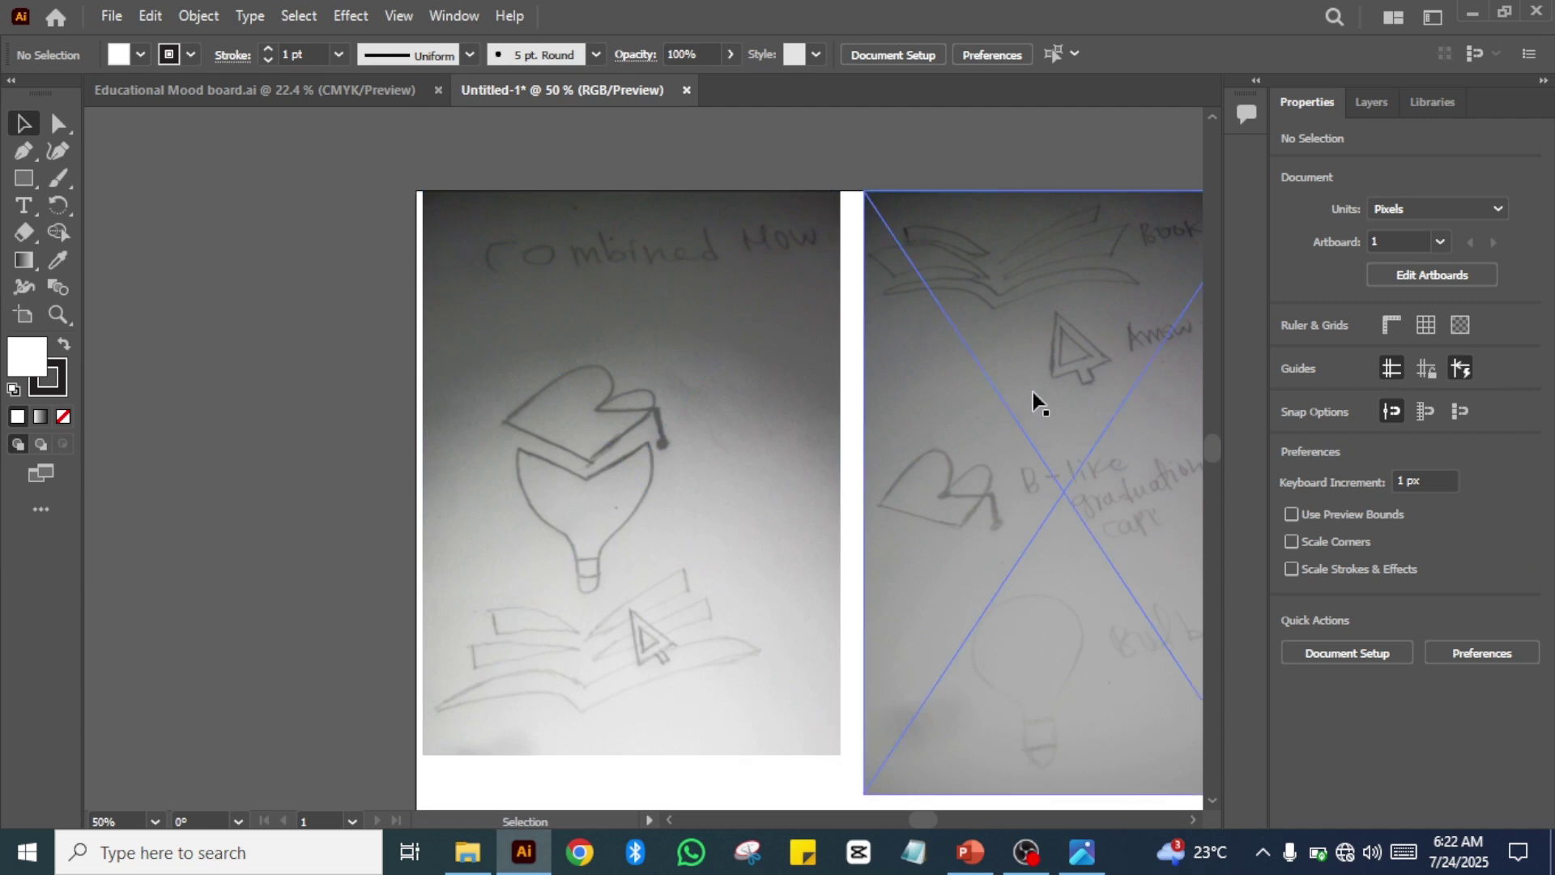
{"action": "left_click_drag", "start_coordinate": [1033, 391], "coordinate": [629, 399]}
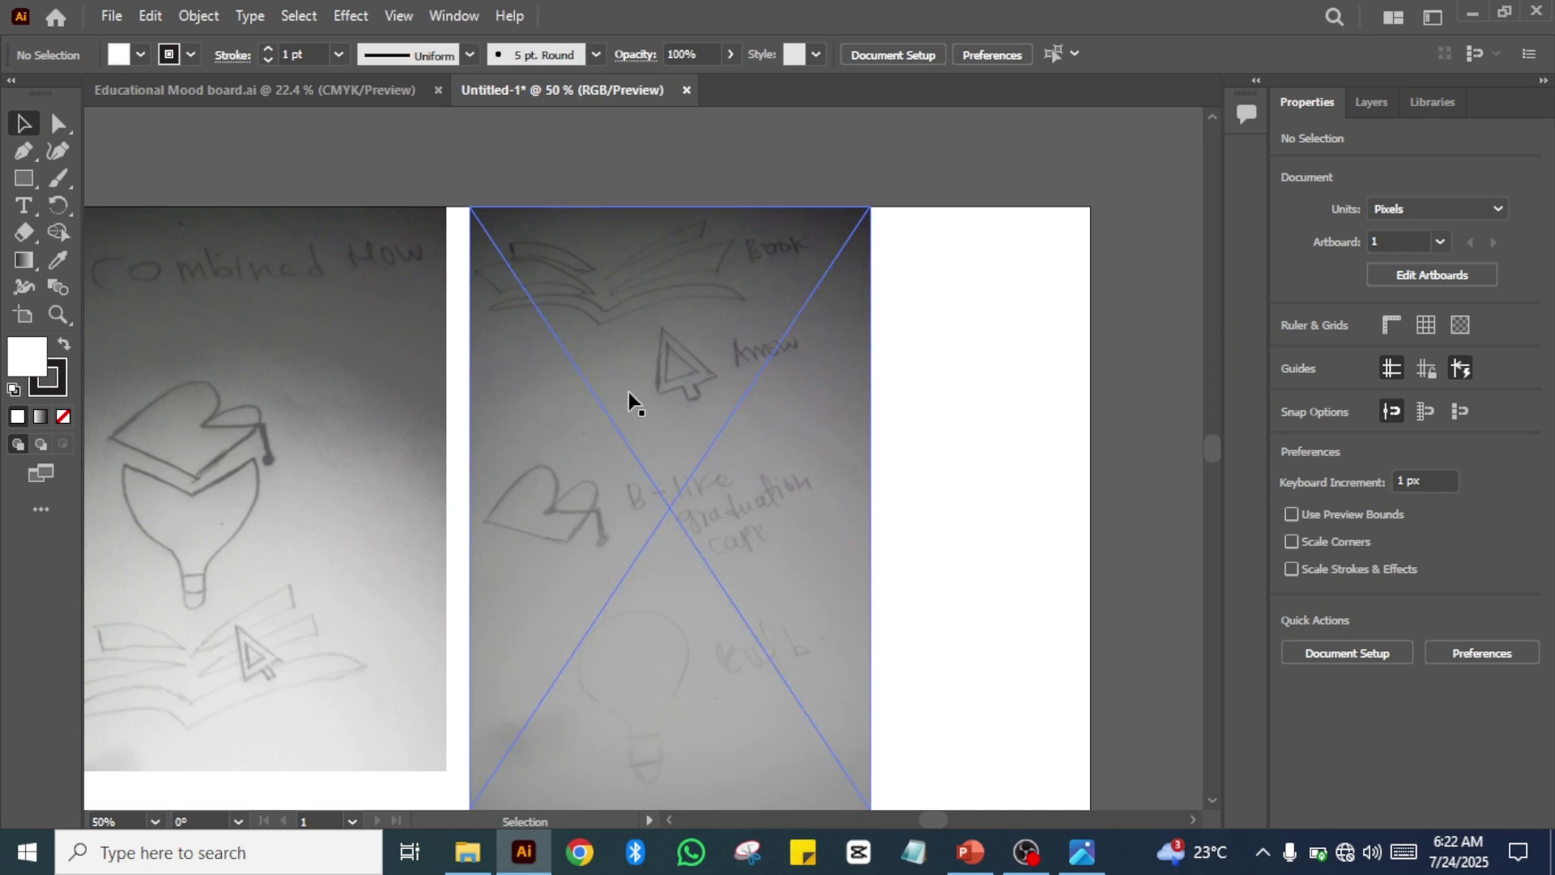
{"action": "left_click", "coordinate": [297, 89]}
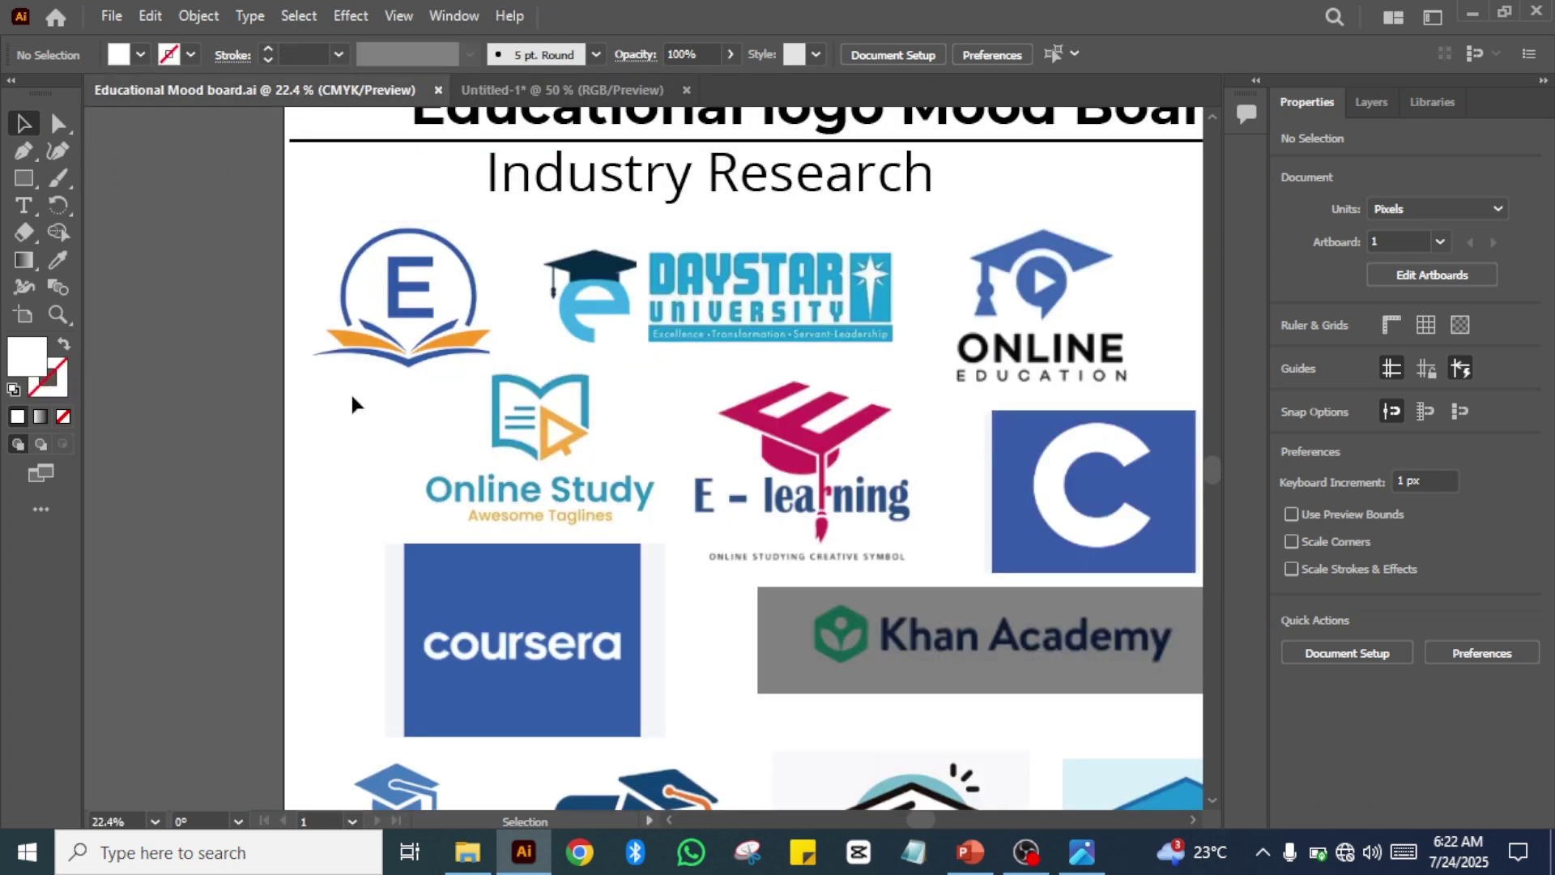
{"action": "left_click", "coordinate": [563, 90]}
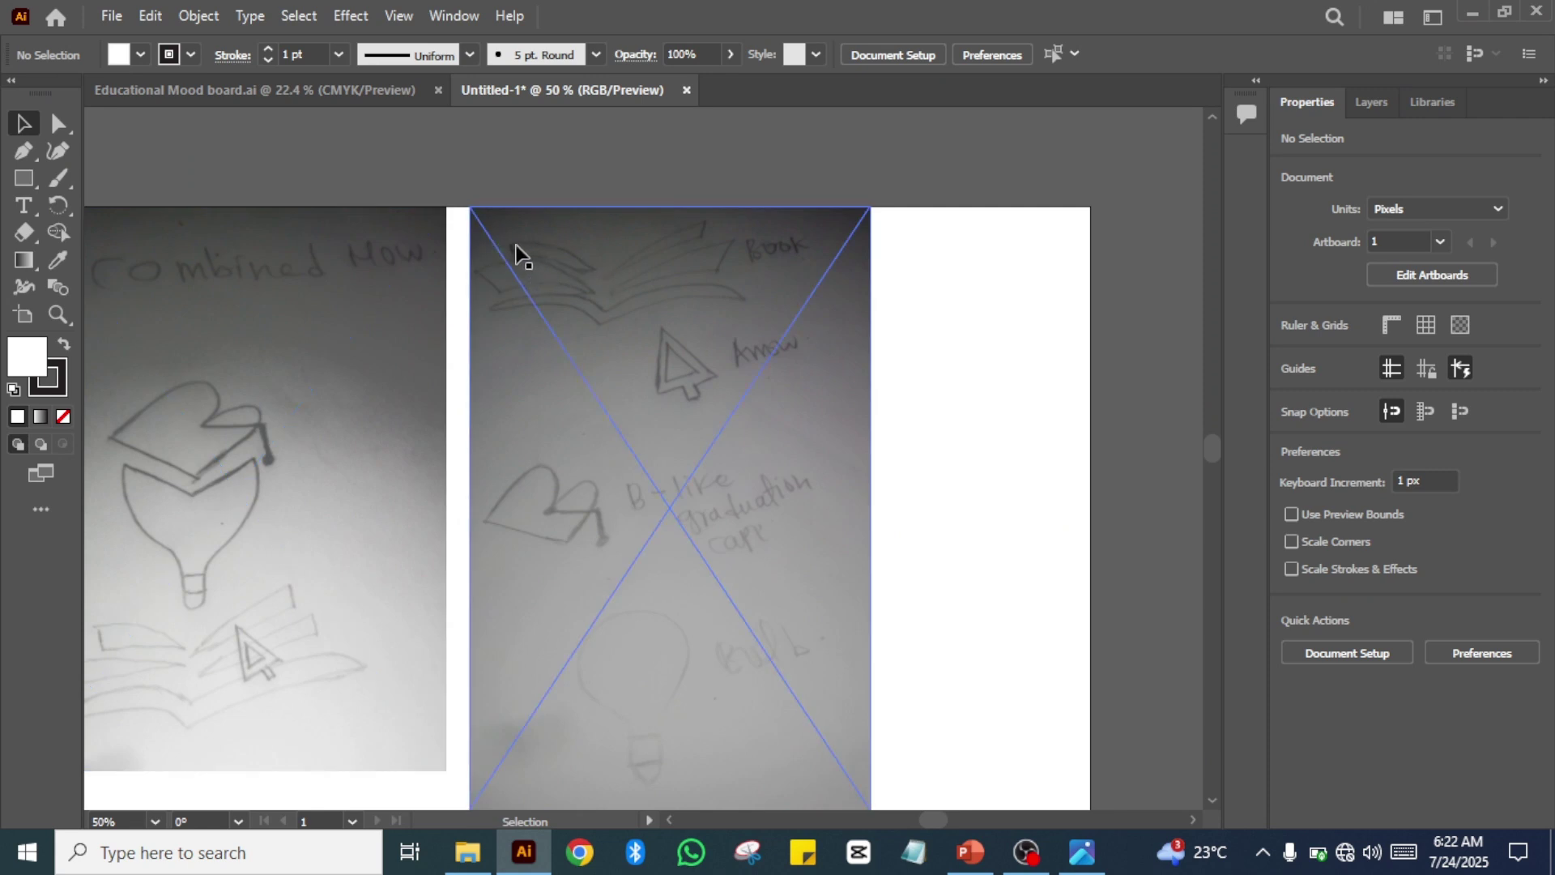
- Trace the upper edge of the sketched book's upper left page with the Curvature tool, about 79 px wide and 25 px tall
{"action": "key", "text": "ctrl+equal"}
{"action": "key", "text": "ctrl+equal"}
{"action": "key", "text": "ctrl+equal"}
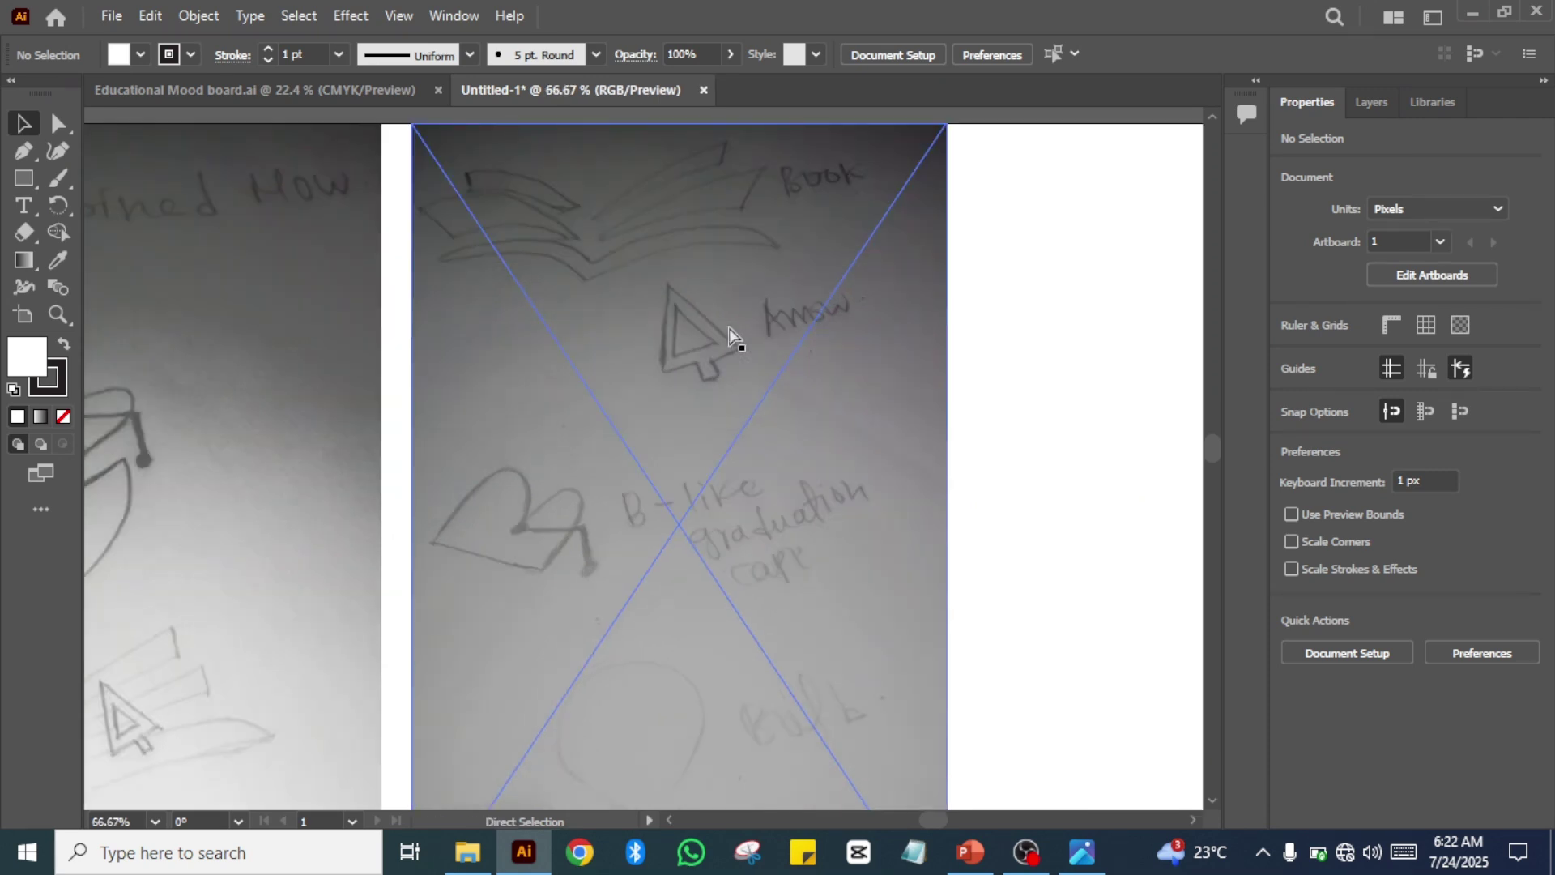
{"action": "key", "text": "space"}
{"action": "left_click_drag", "start_coordinate": [727, 328], "coordinate": [863, 829]}
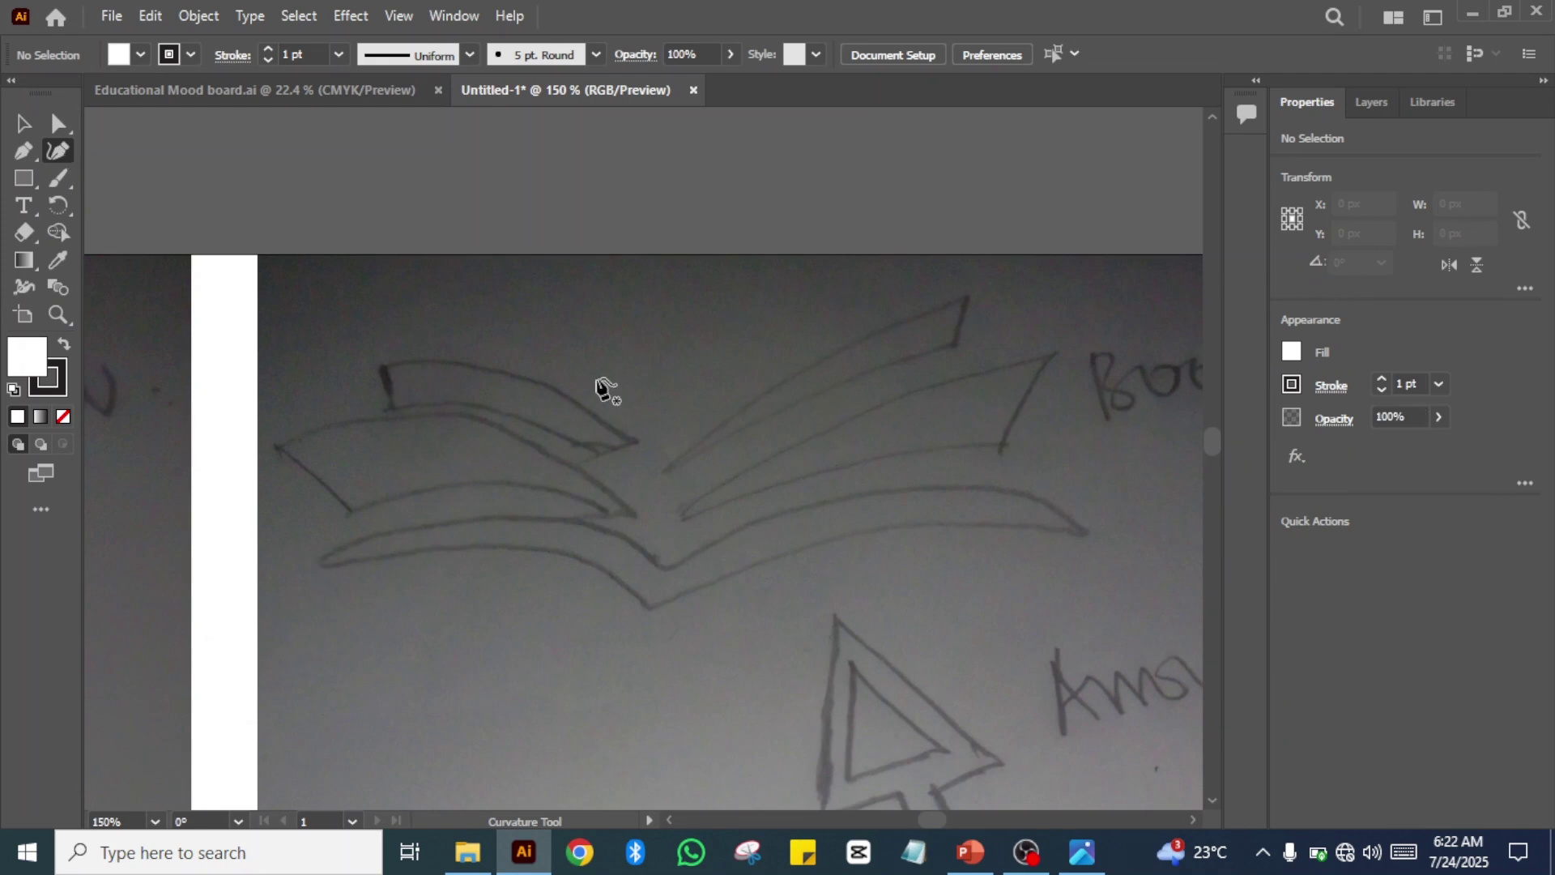
{"action": "left_click", "coordinate": [638, 440]}
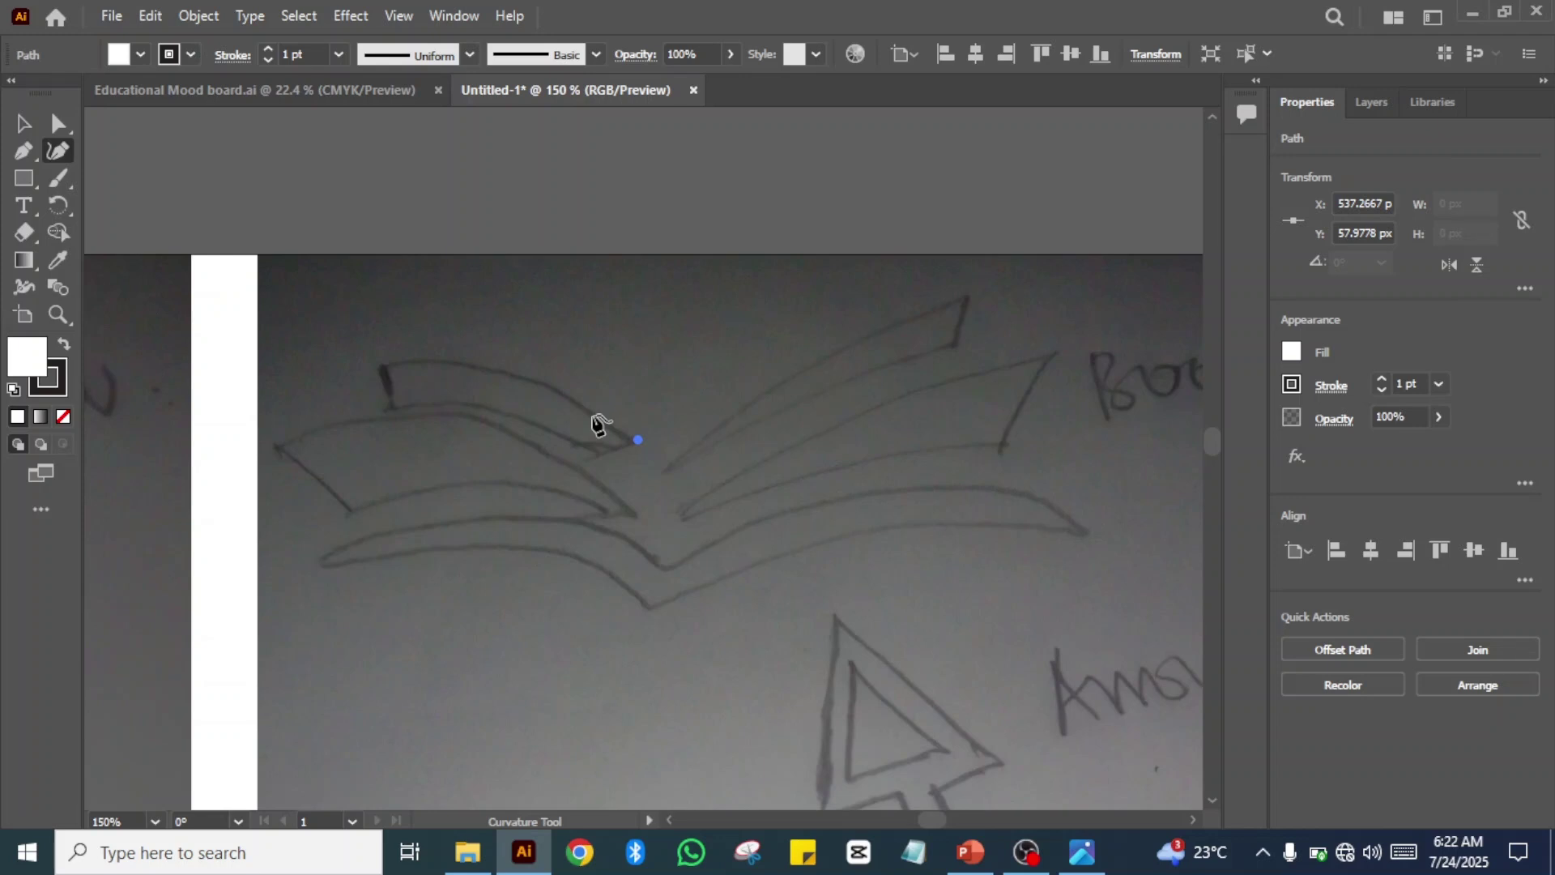
{"action": "left_click", "coordinate": [550, 380]}
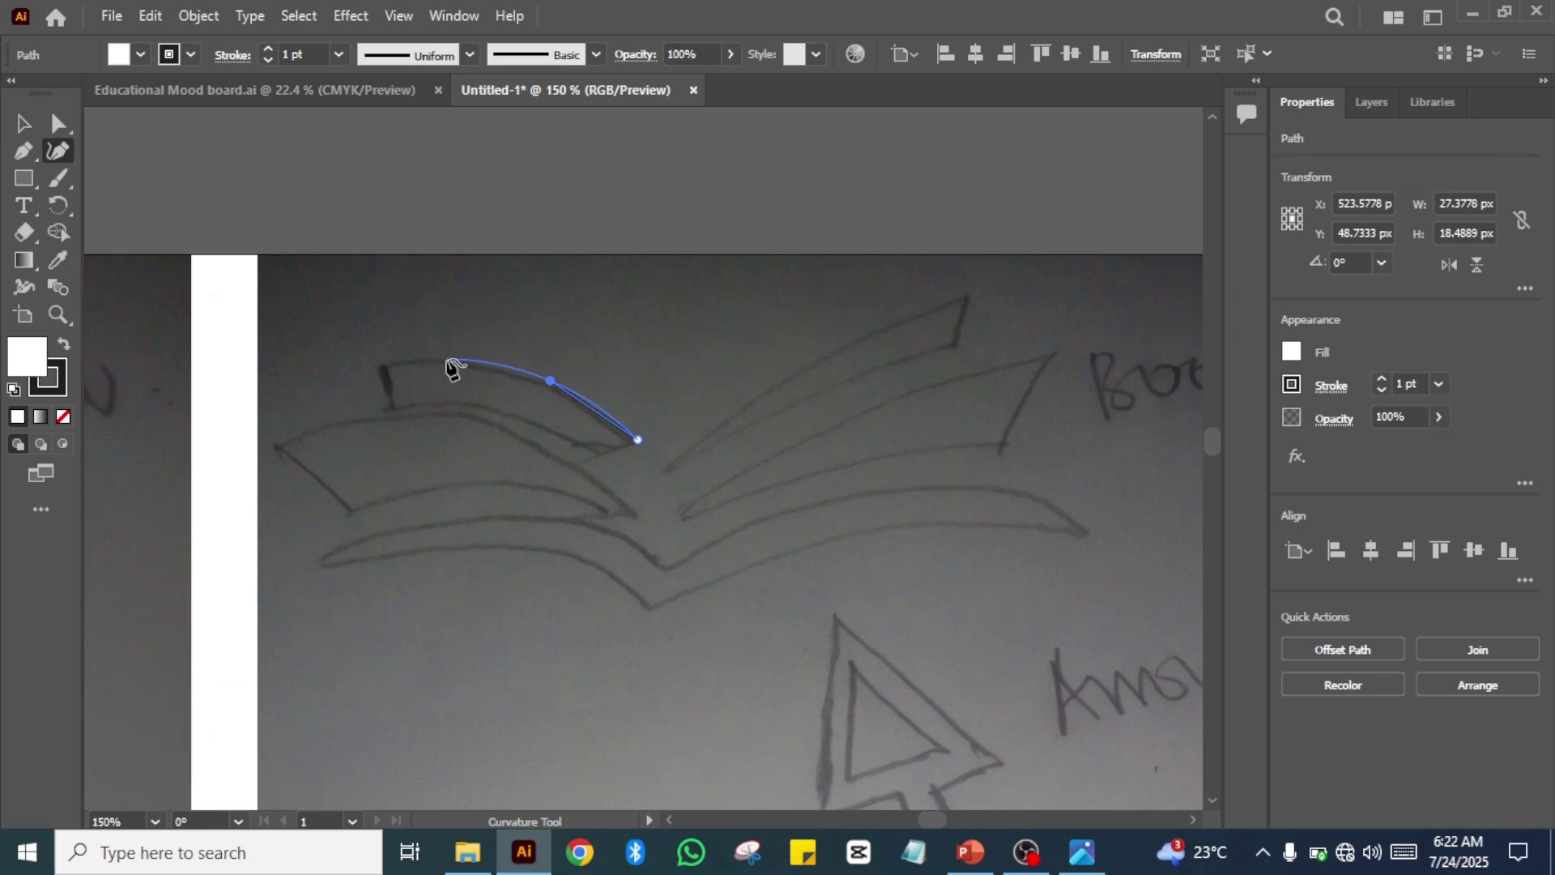
{"action": "left_click", "coordinate": [446, 359]}
{"action": "left_click", "coordinate": [386, 362]}
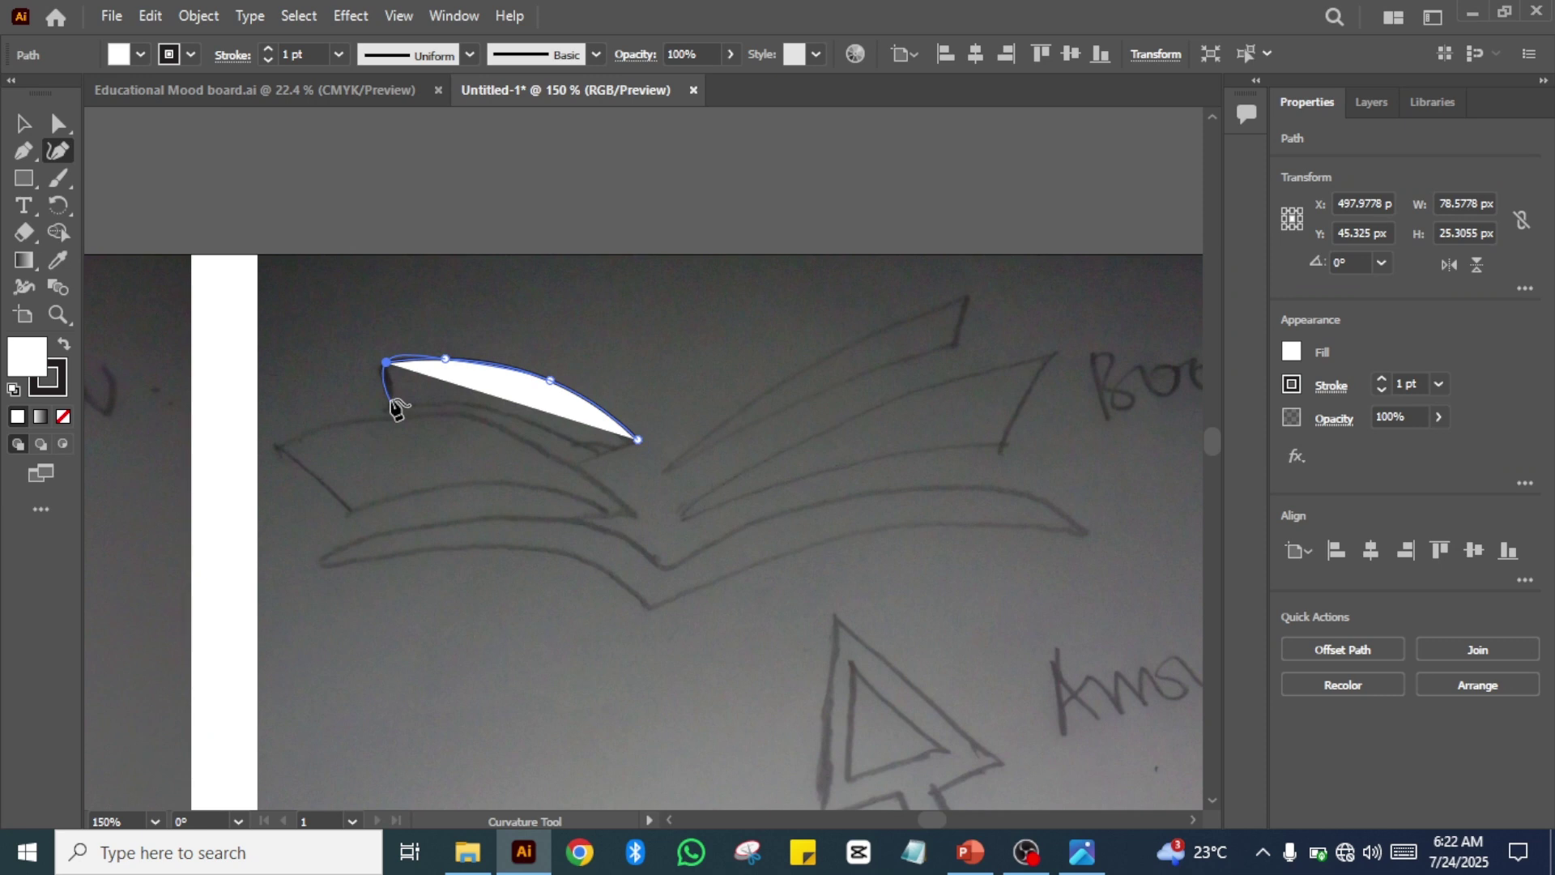
- Draw the short straight outer edge of the upper left page, about 14 px tall, starting from the curve's outer end
{"action": "key", "text": "p"}
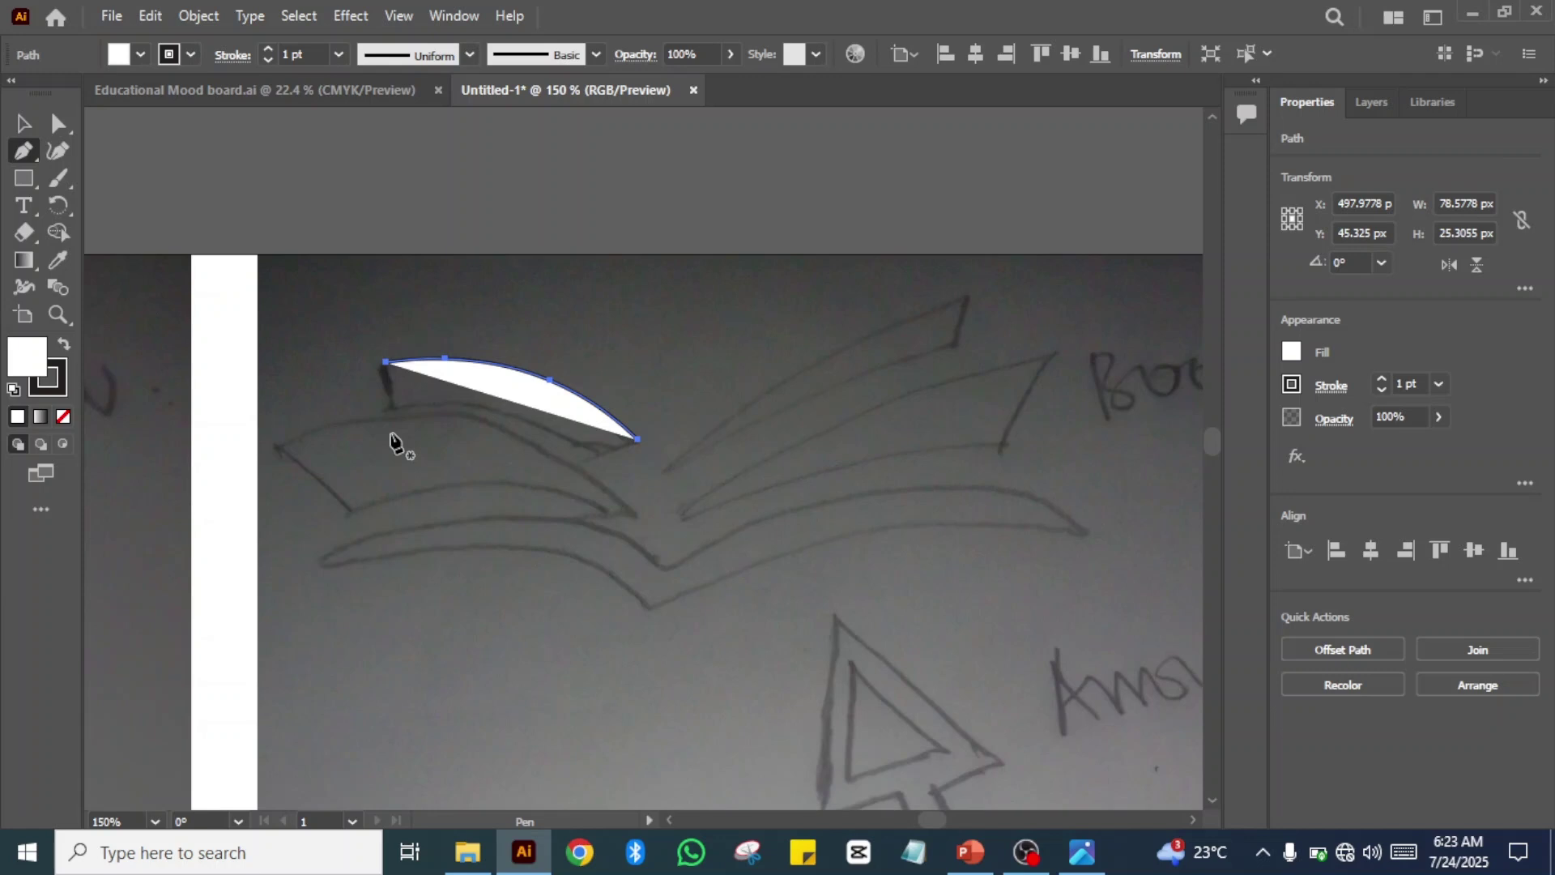
{"action": "left_click", "coordinate": [385, 368]}
{"action": "left_click_drag", "start_coordinate": [386, 369], "coordinate": [399, 411]}
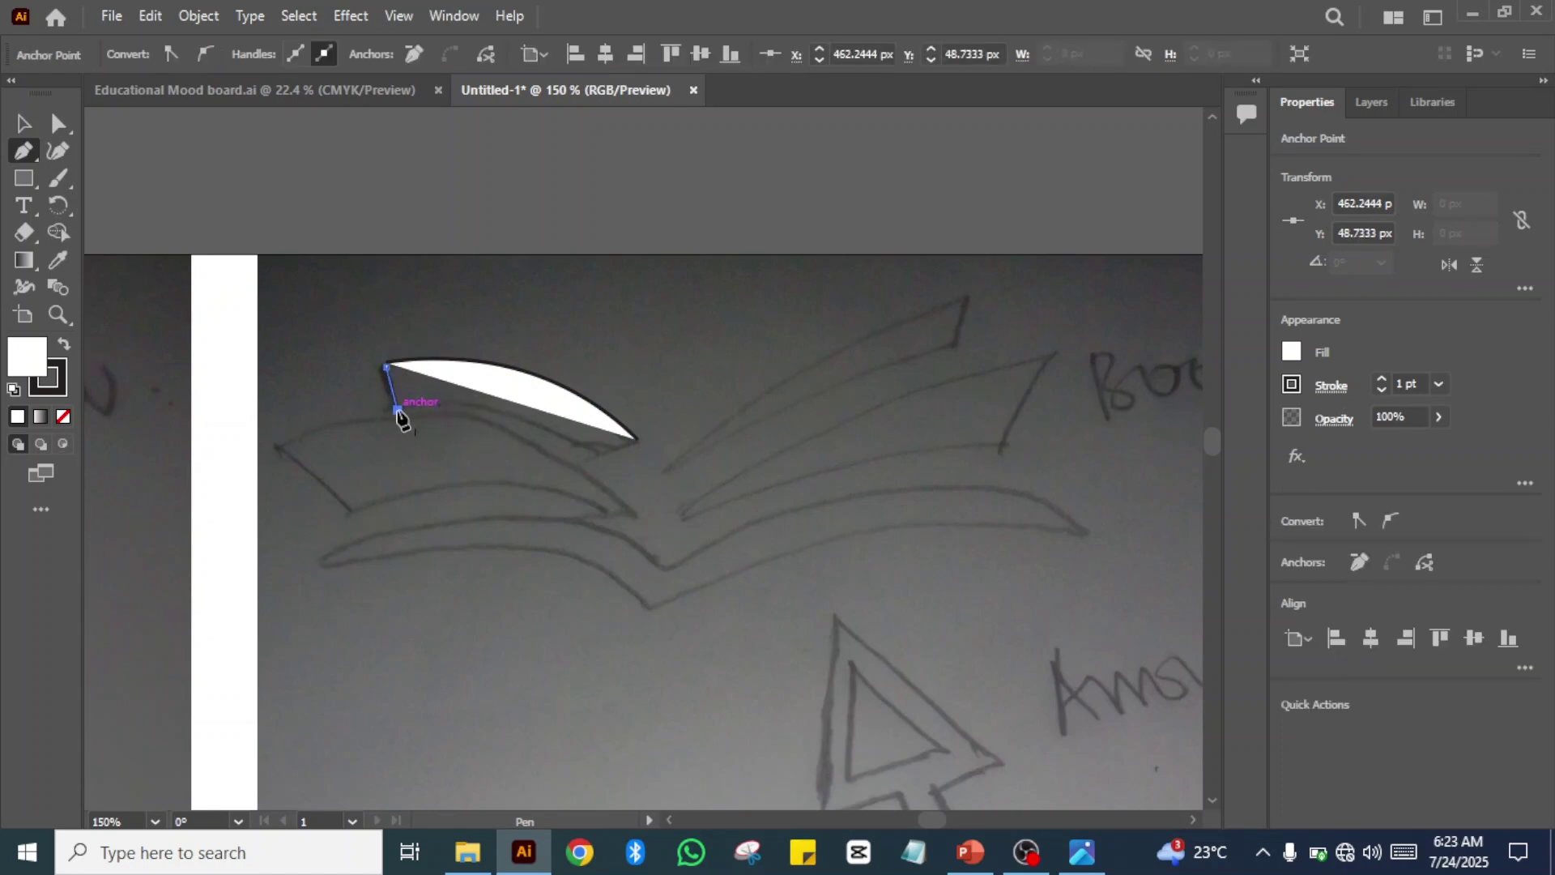
{"action": "left_click", "coordinate": [55, 159]}
{"action": "left_click", "coordinate": [397, 411]}
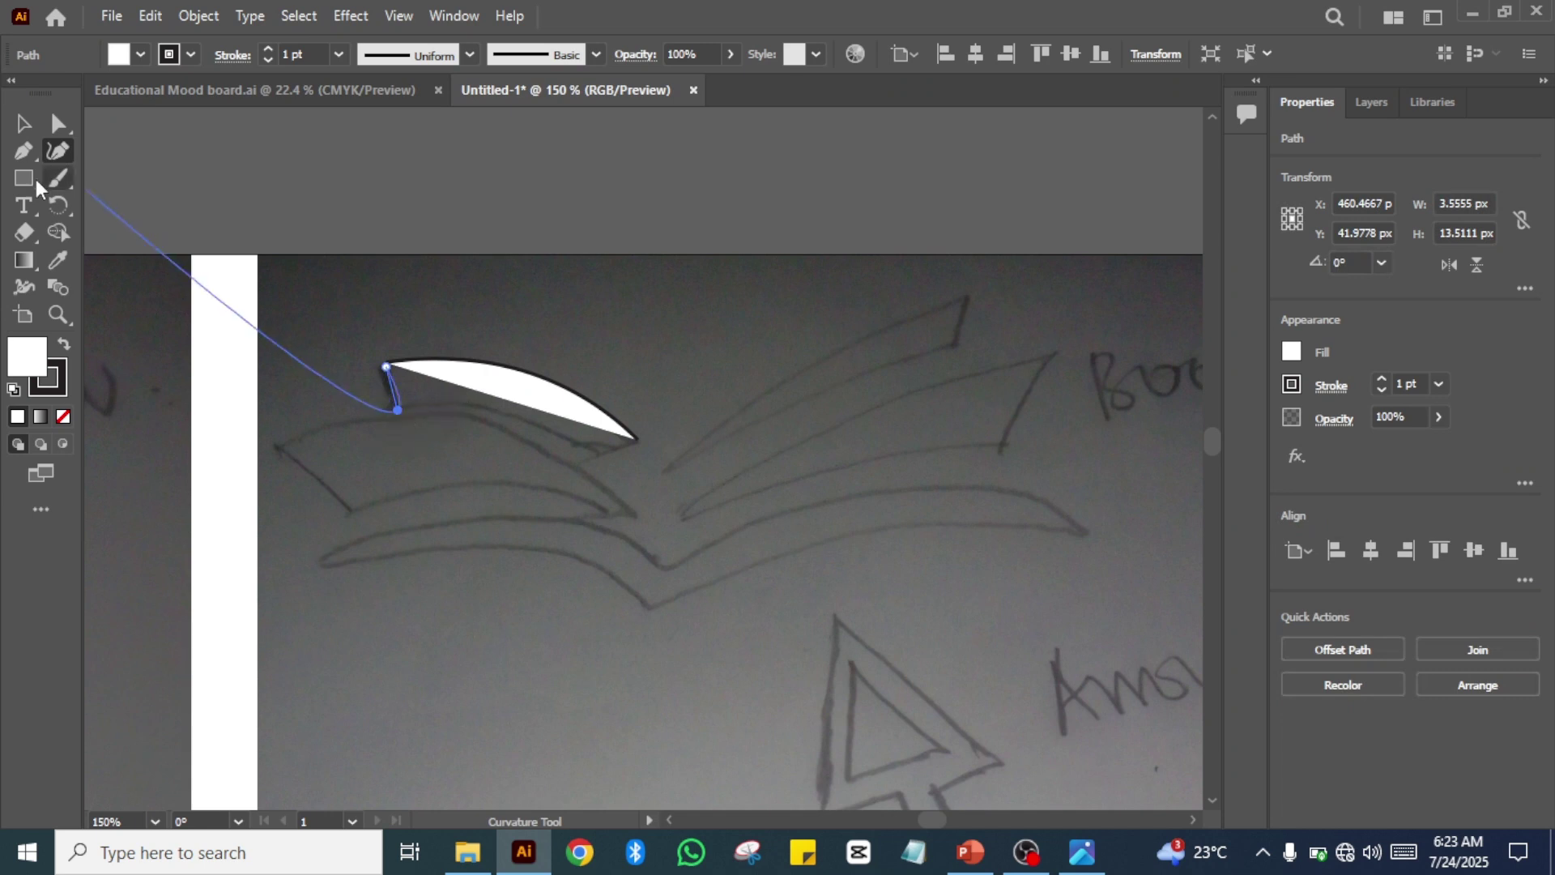
- Trace the lower edge of the upper left page with the Pen tool, from the short outer edge to the page's inner tip
{"action": "left_click", "coordinate": [22, 154]}
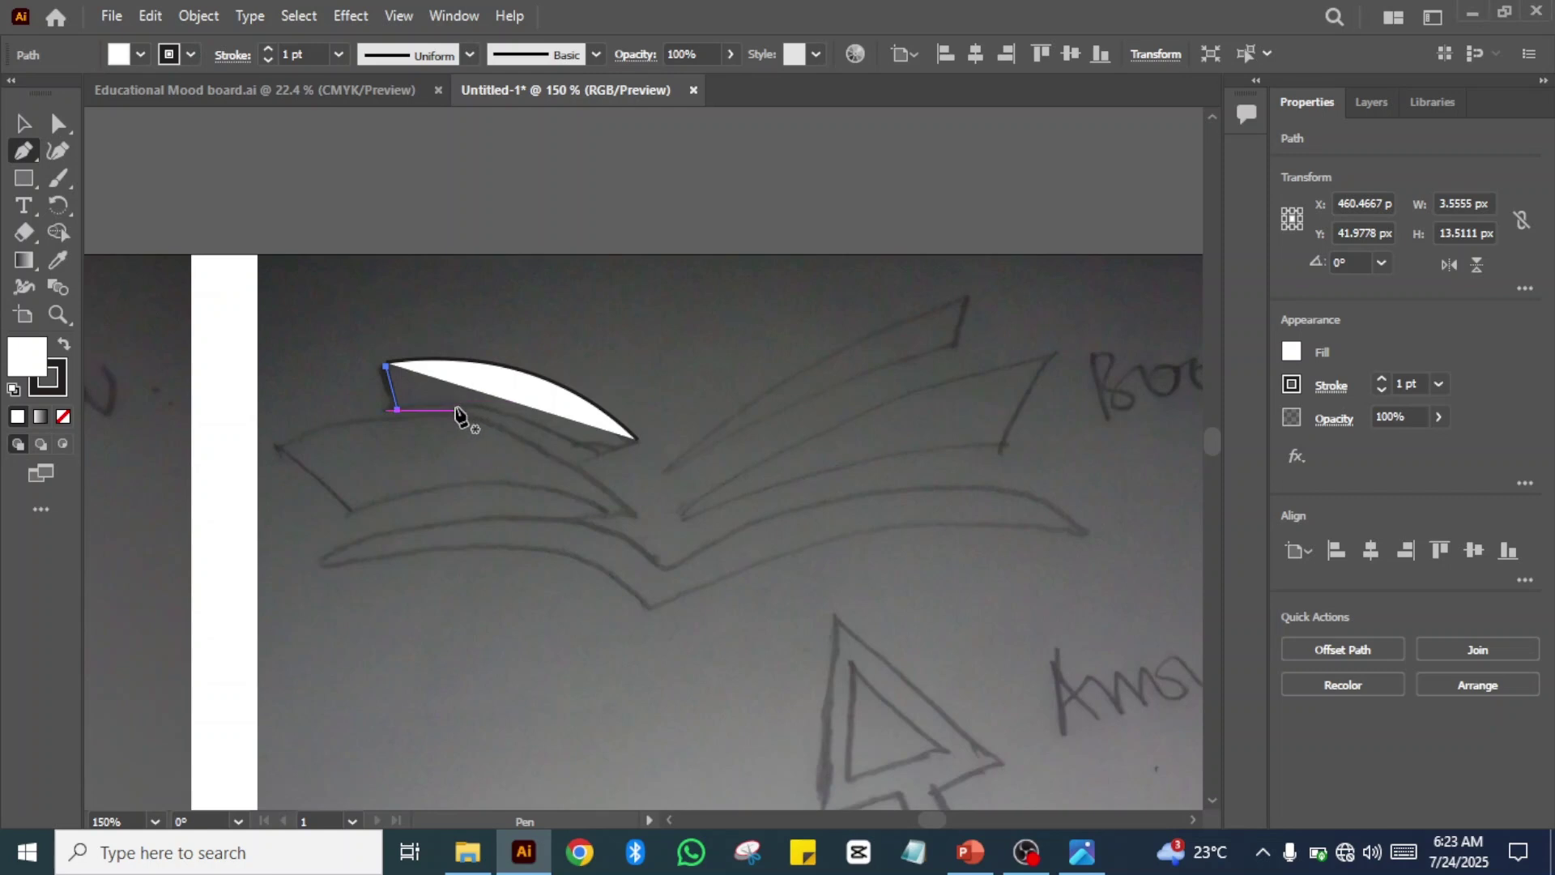
{"action": "left_click_drag", "start_coordinate": [456, 410], "coordinate": [486, 447]}
{"action": "key", "text": "ctrl+z"}
{"action": "left_click", "coordinate": [398, 411]}
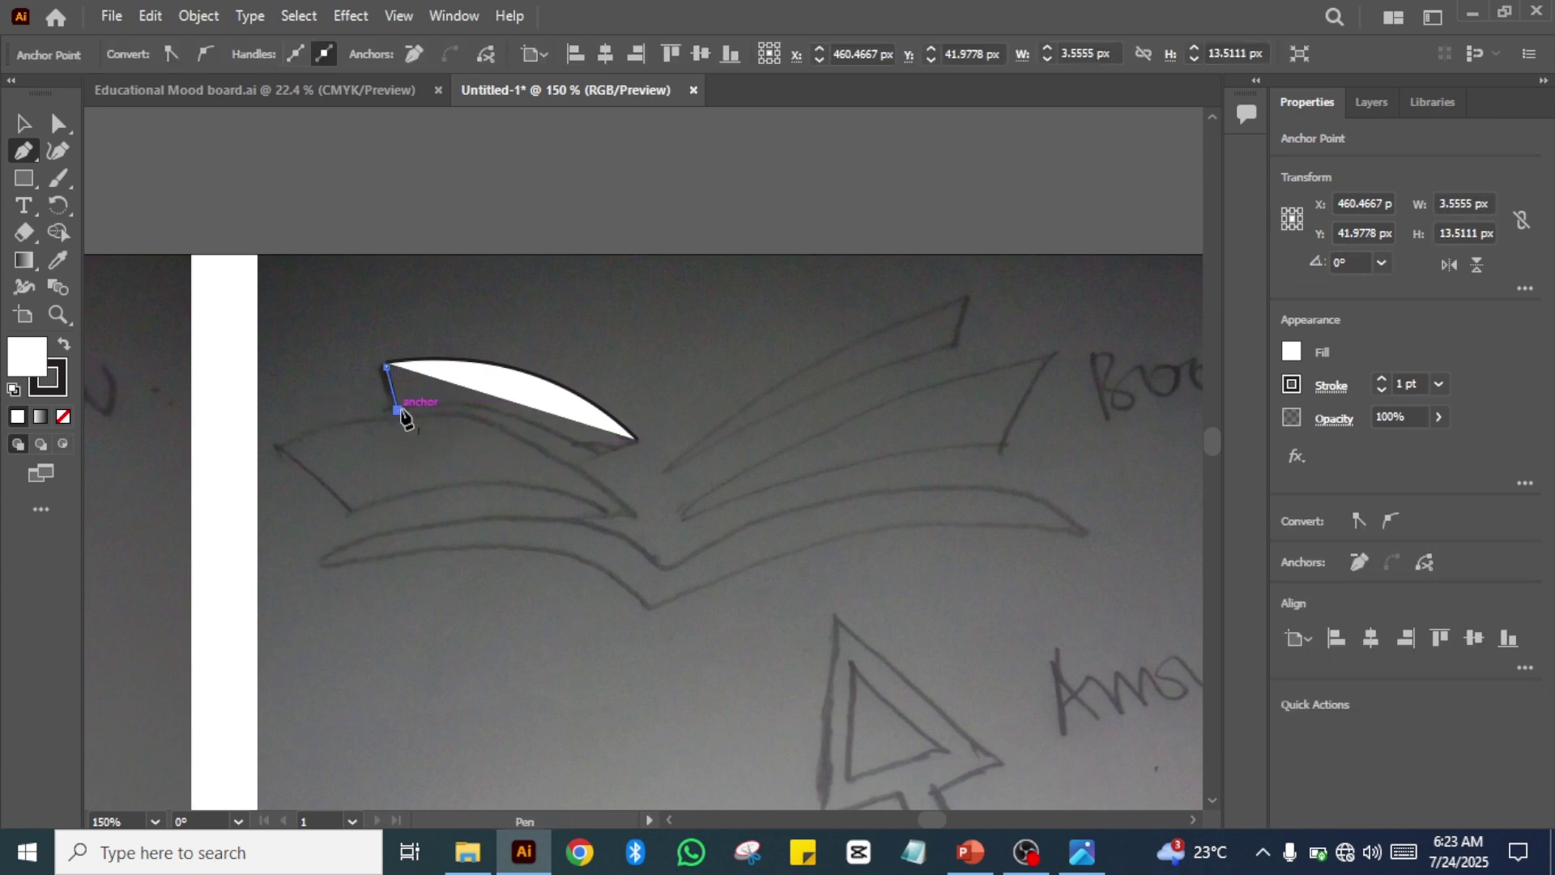
{"action": "left_click_drag", "start_coordinate": [400, 412], "coordinate": [535, 423]}
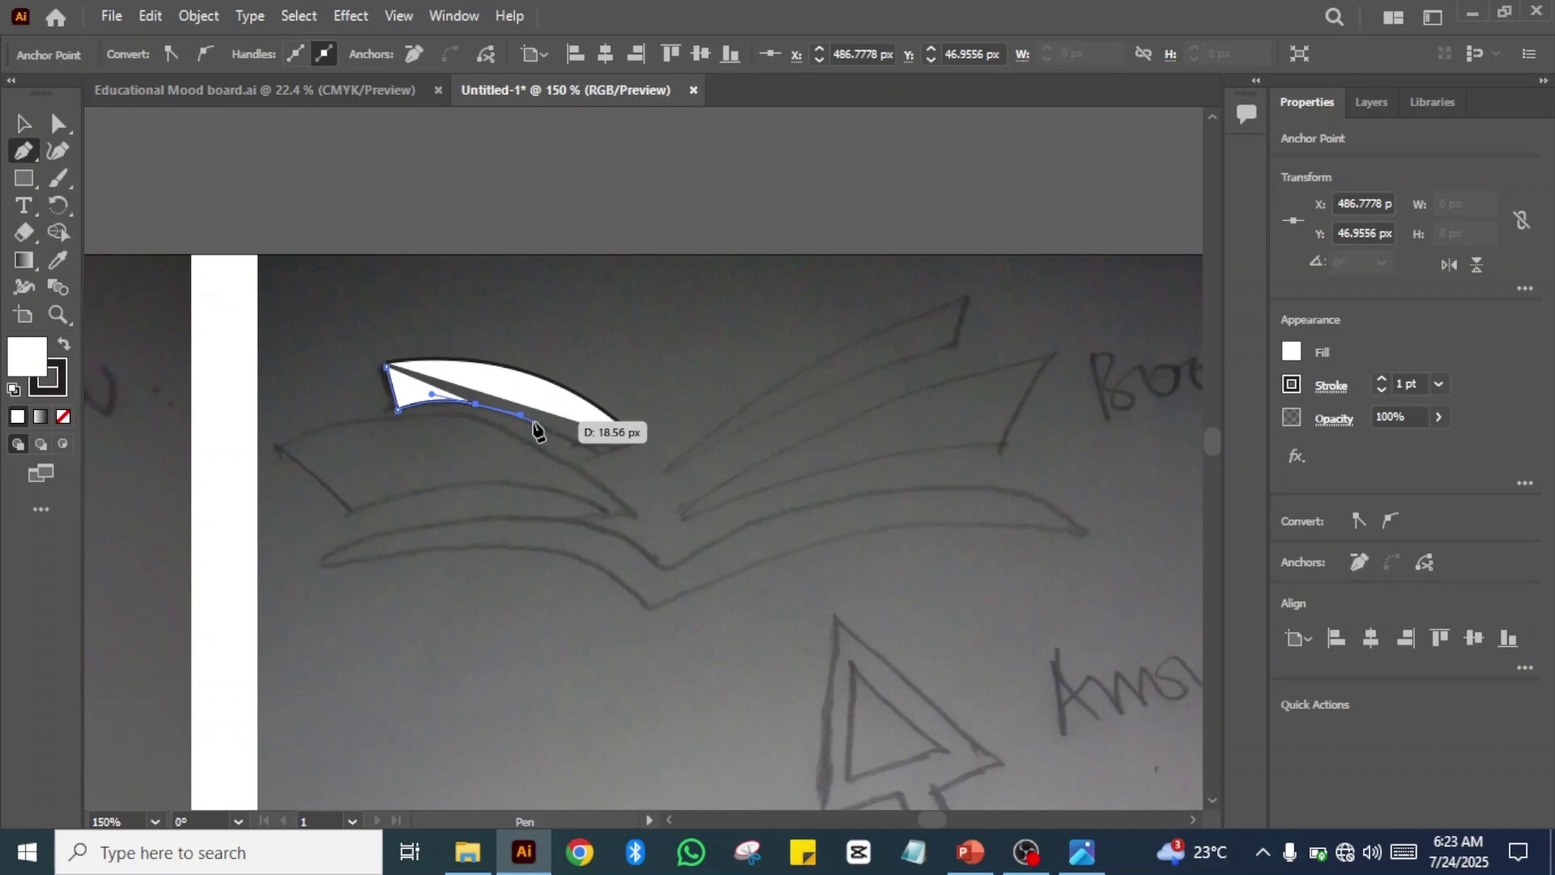
{"action": "left_click_drag", "start_coordinate": [534, 423], "coordinate": [635, 442]}
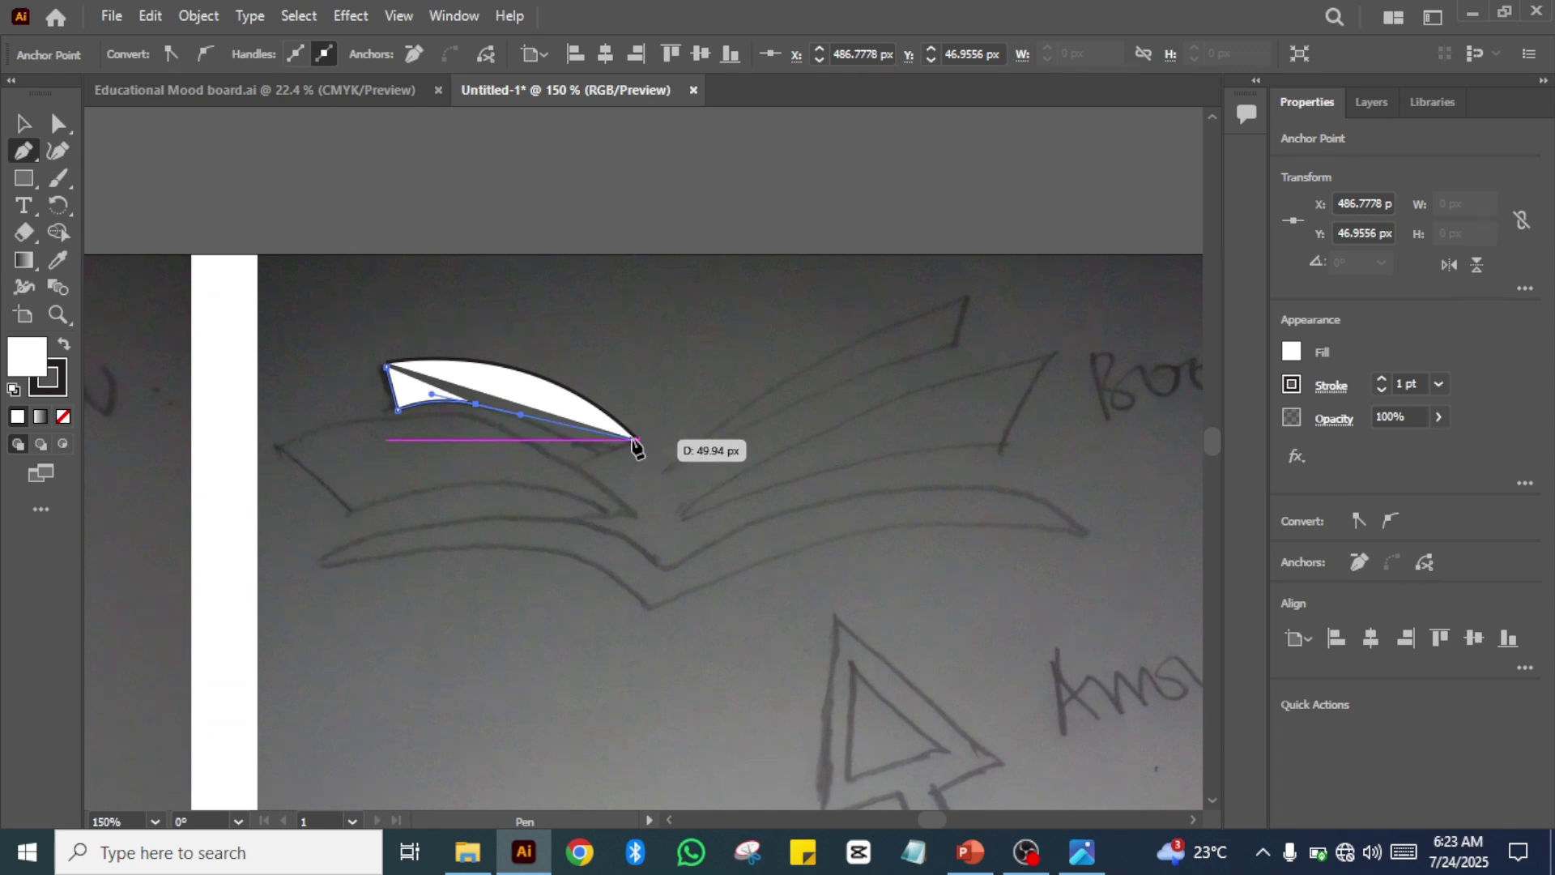
{"action": "key", "text": "v"}
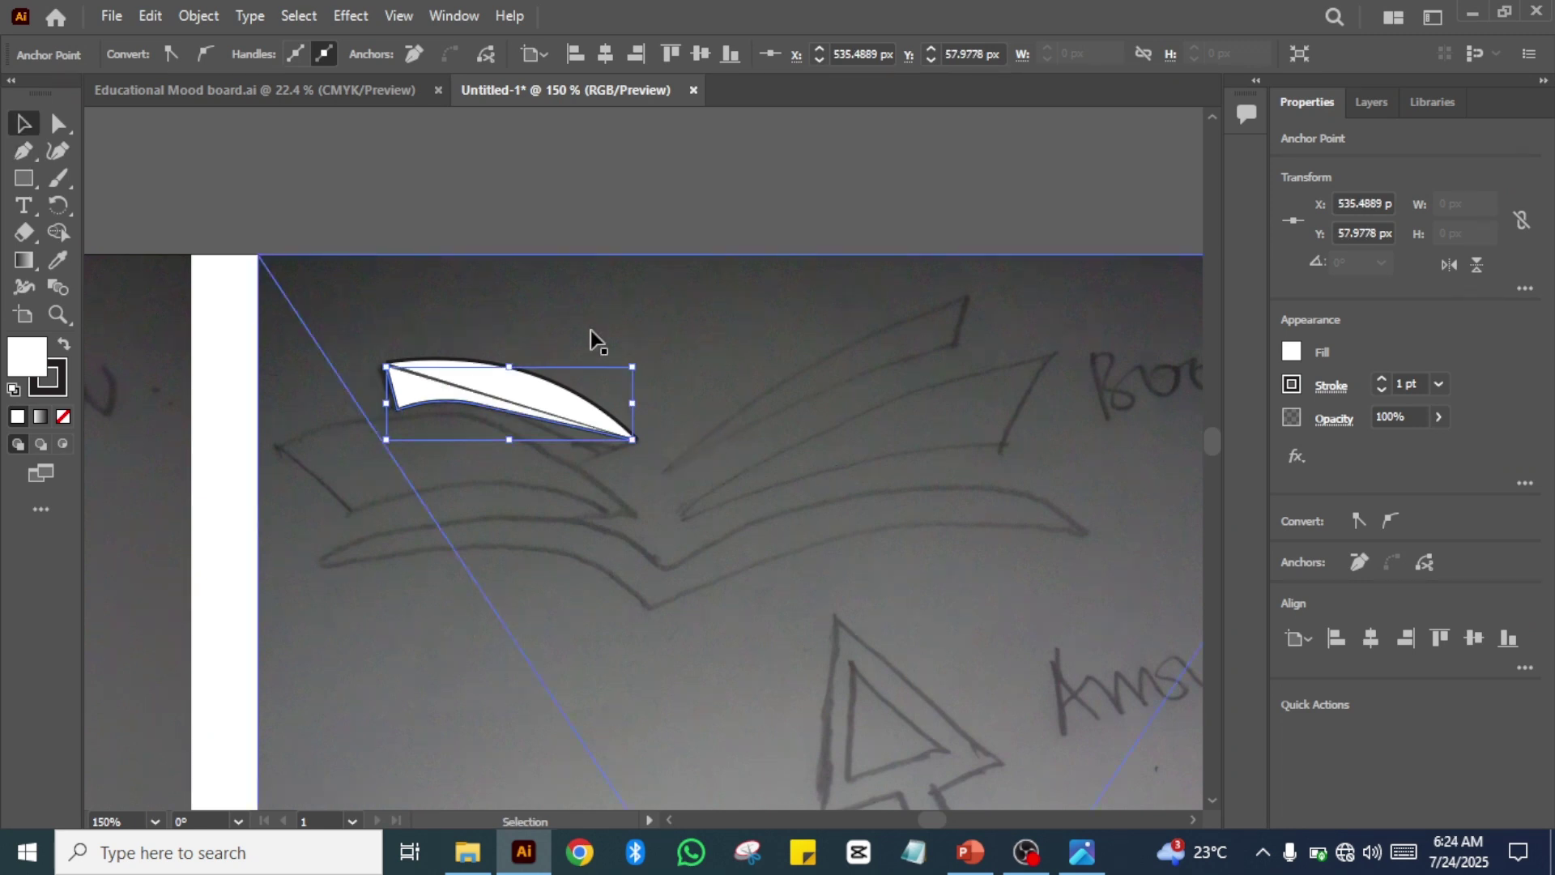
- Move the traced upper curve slightly down to Y 46.6 px so its fill meets the lower piece
{"action": "left_click", "coordinate": [504, 275]}
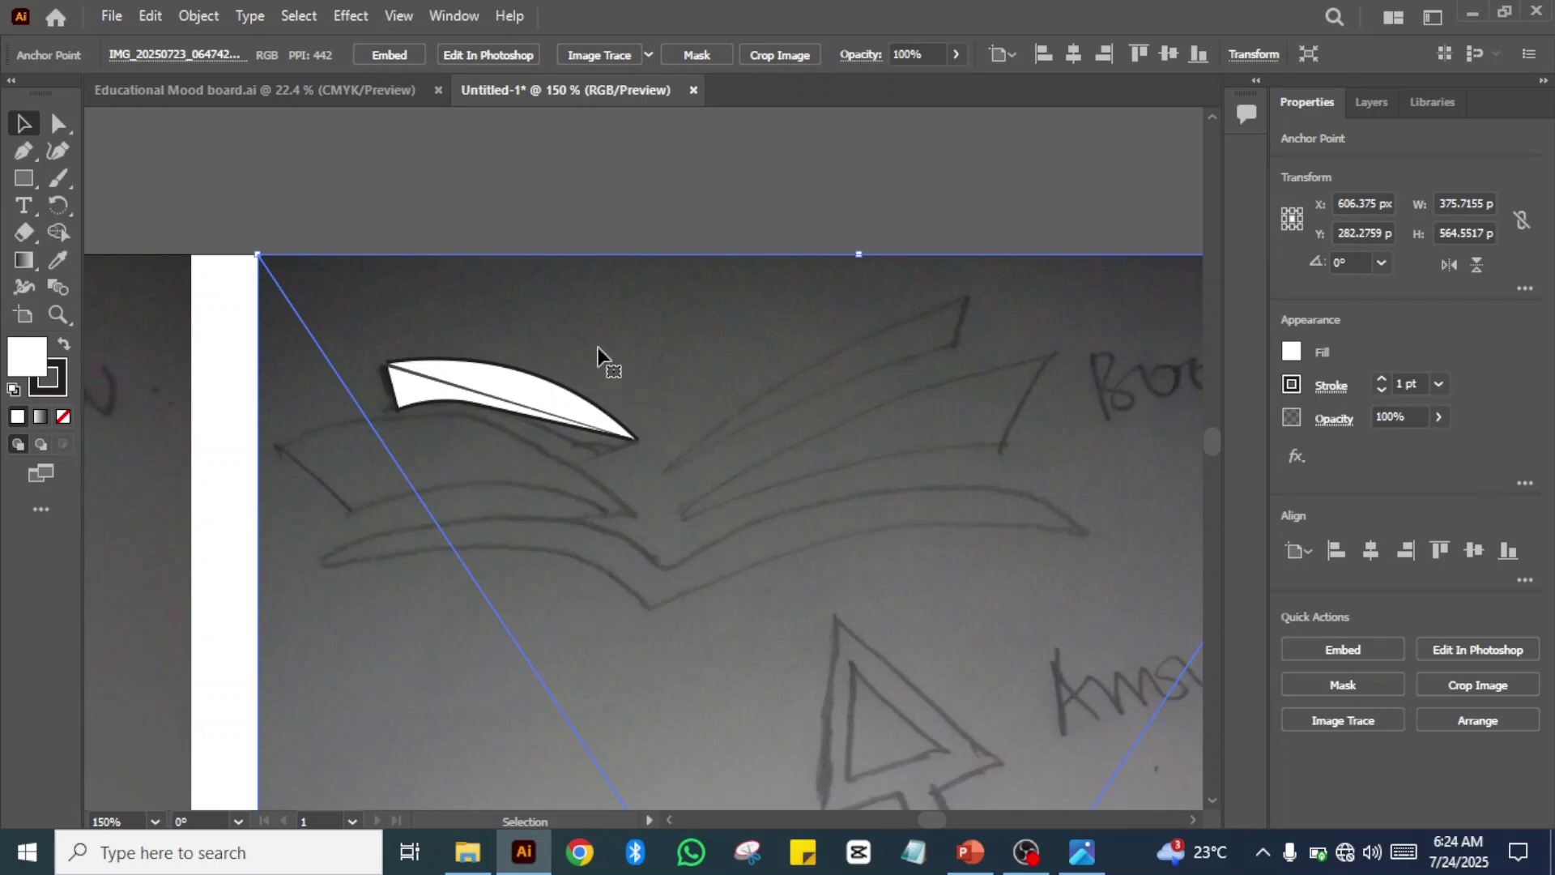
{"action": "mouse_move", "coordinate": [557, 403]}
{"action": "left_mouse_down"}
{"action": "mouse_move", "coordinate": [604, 283]}
{"action": "mouse_move", "coordinate": [587, 389]}
{"action": "mouse_move", "coordinate": [590, 363]}
{"action": "mouse_move", "coordinate": [560, 382]}
{"action": "mouse_move", "coordinate": [581, 396]}
{"action": "mouse_move", "coordinate": [567, 394]}
{"action": "left_mouse_up"}
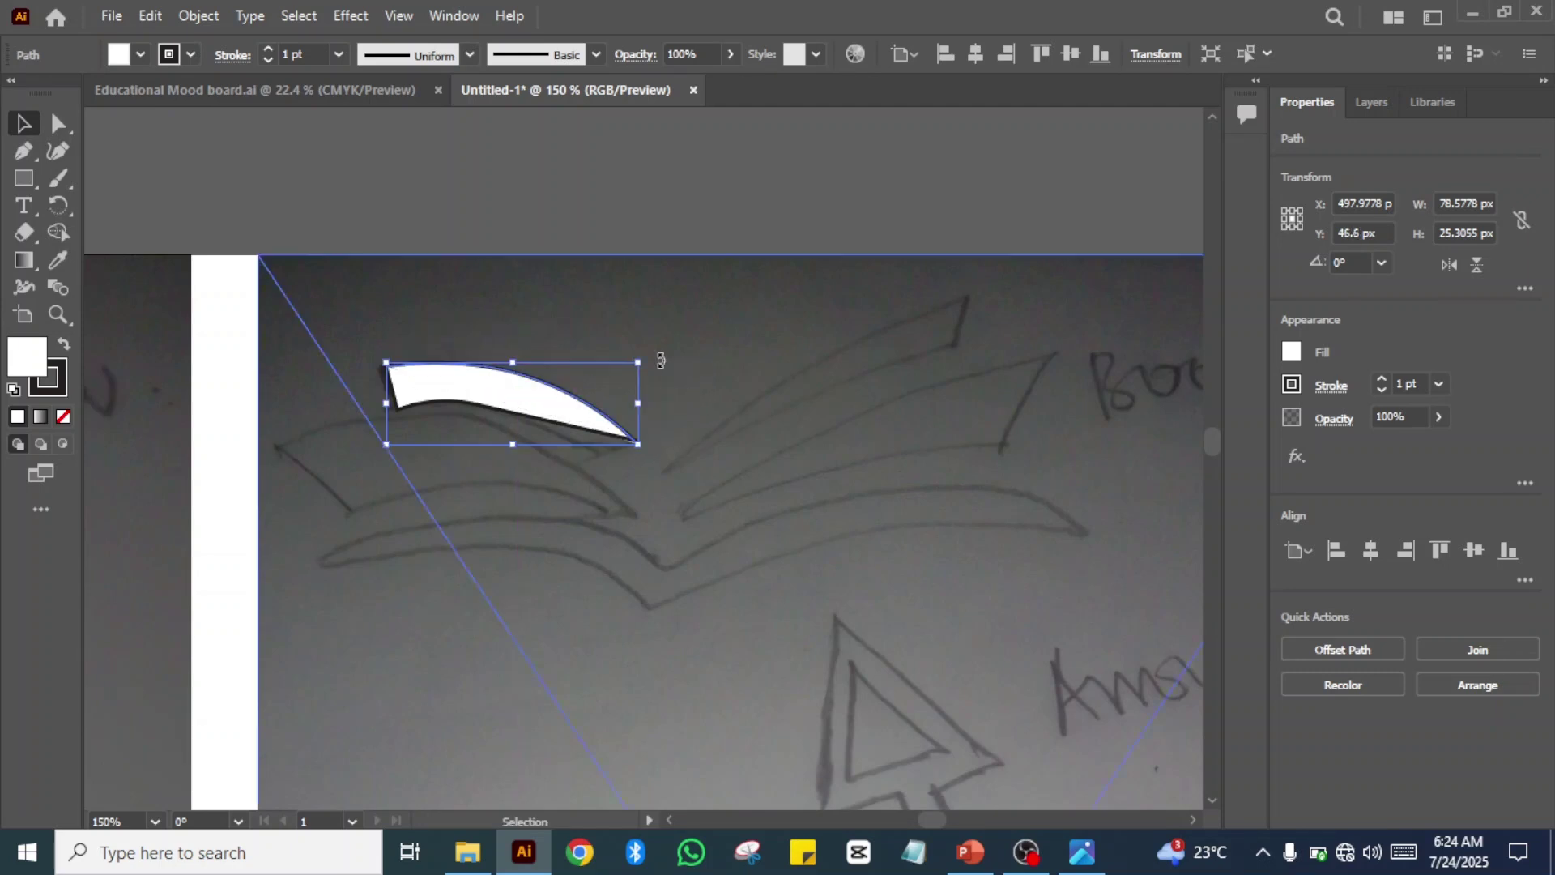
{"action": "left_click", "coordinate": [726, 327]}
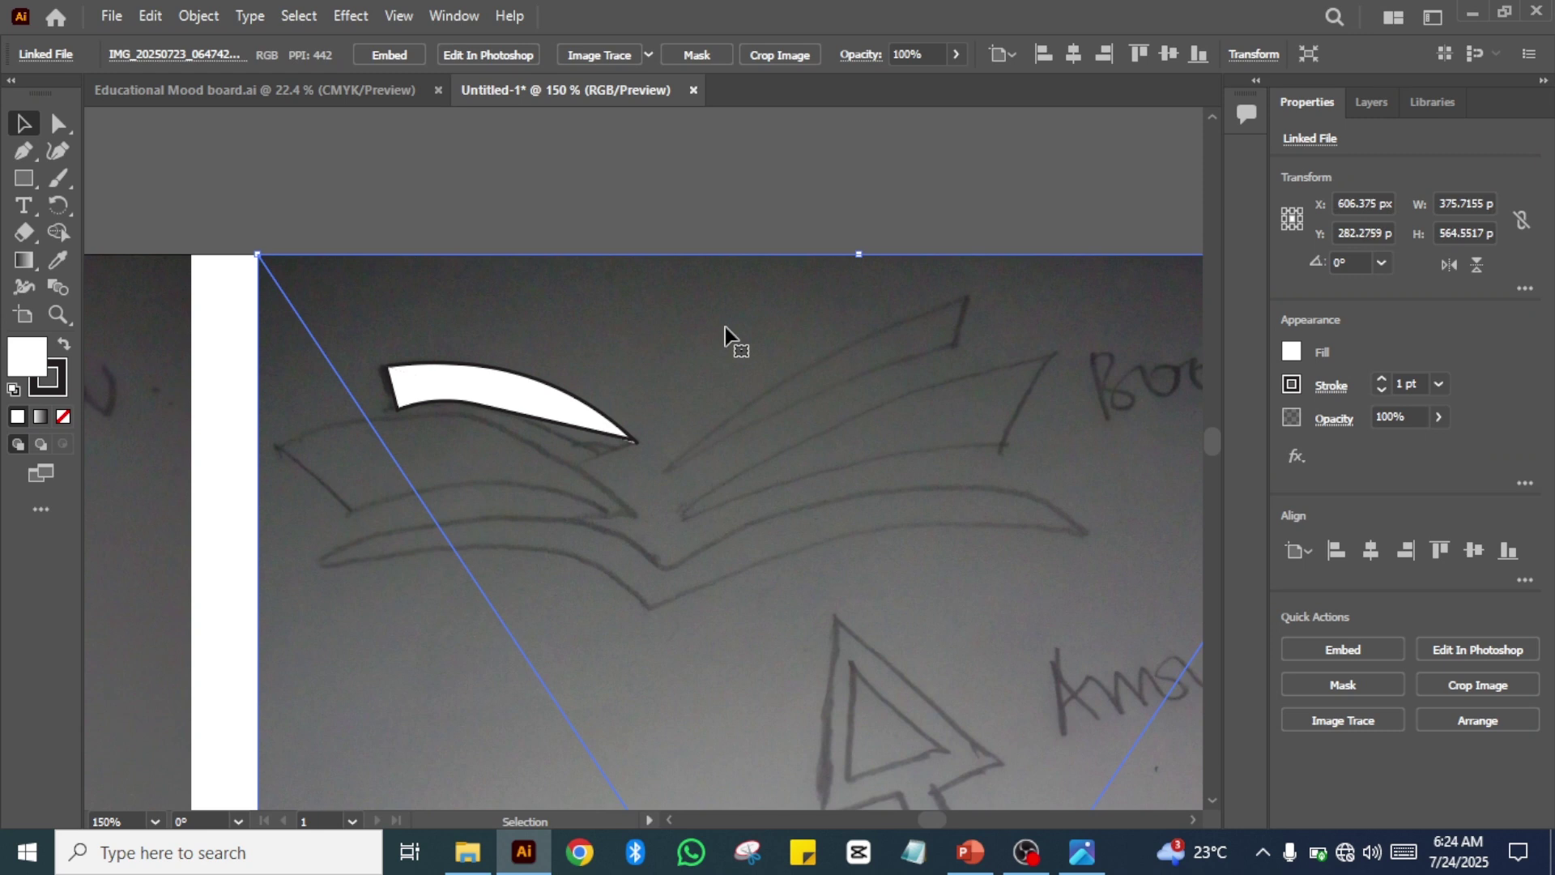
- In the Educational Mood board, trace the upper edge of the E logo's blue right book page with the Curvature tool, outer tip to inner tip
{"action": "left_click", "coordinate": [280, 88]}
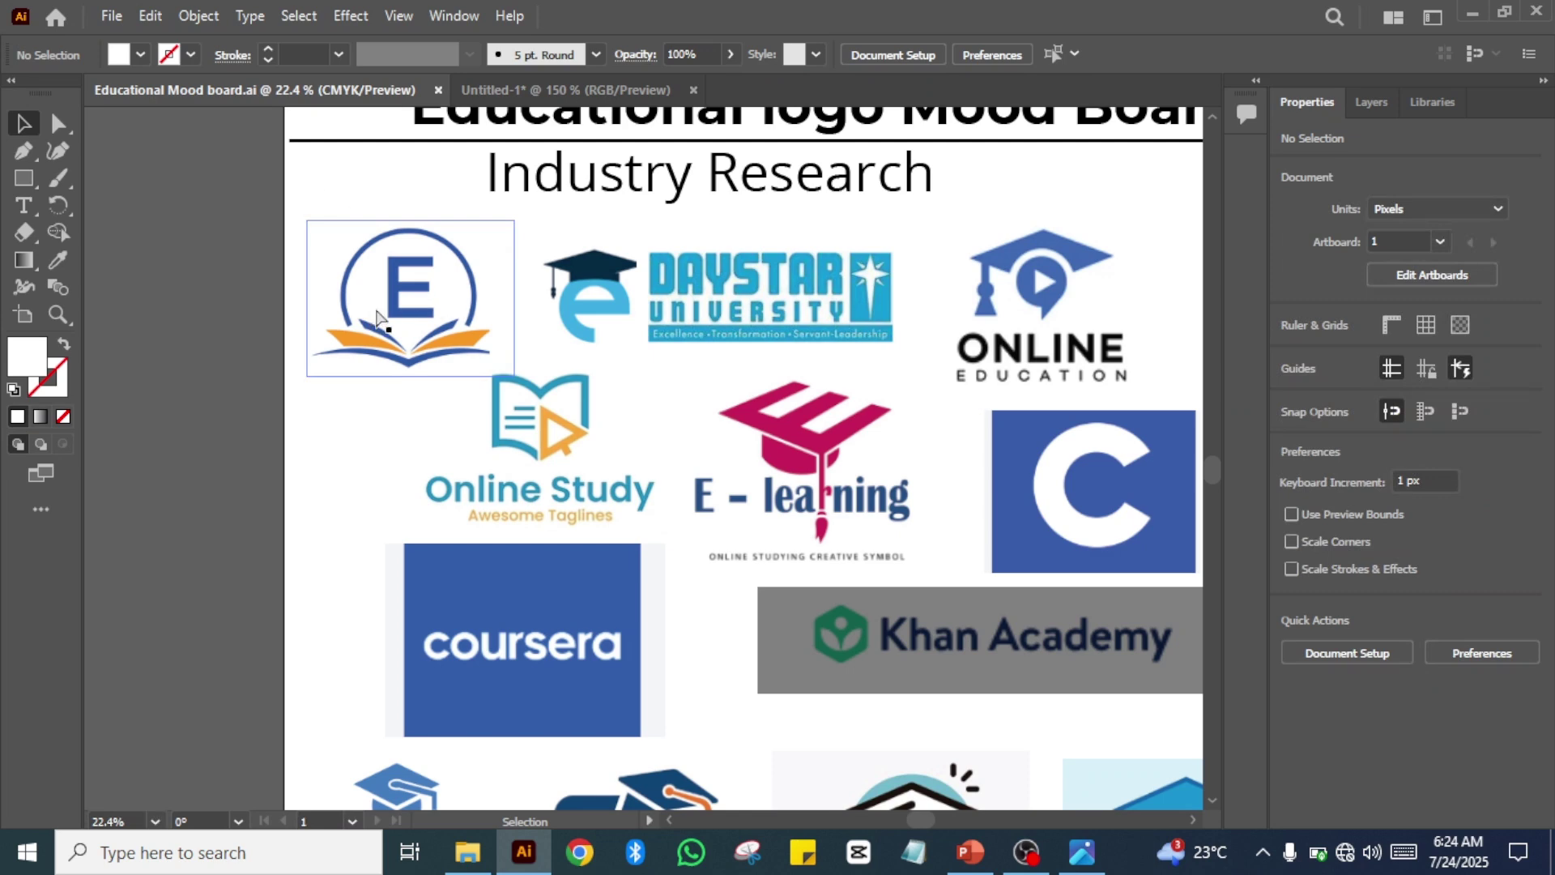
{"action": "key", "text": "ctrl+plus"}
{"action": "scroll", "coordinate": [376, 315], "scroll_direction": "up", "scroll_amount": 3}
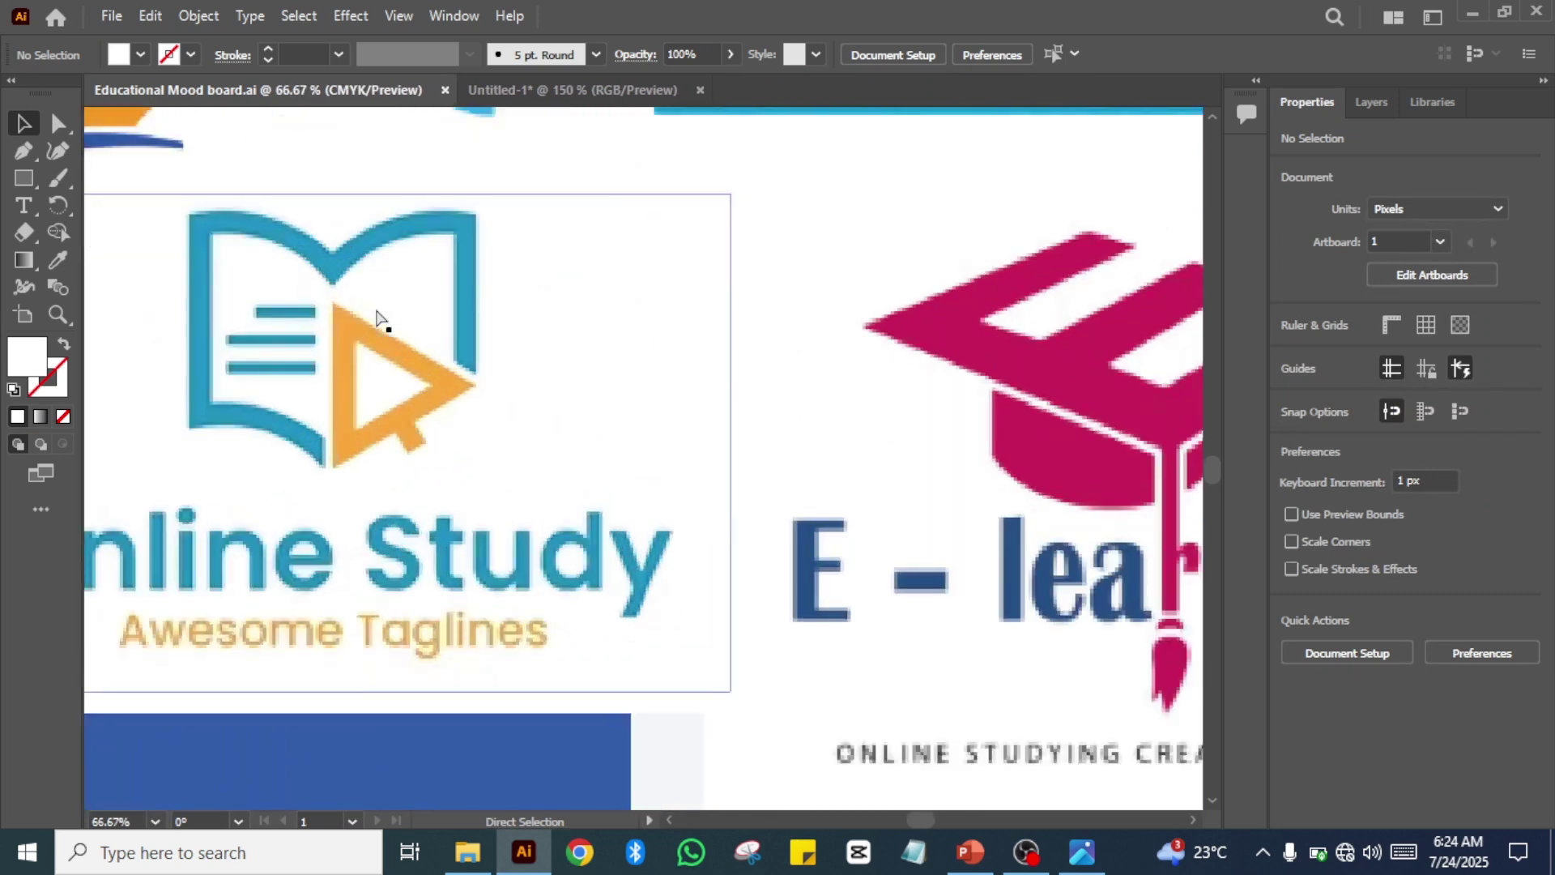
{"action": "left_click_drag", "start_coordinate": [376, 311], "coordinate": [1058, 520]}
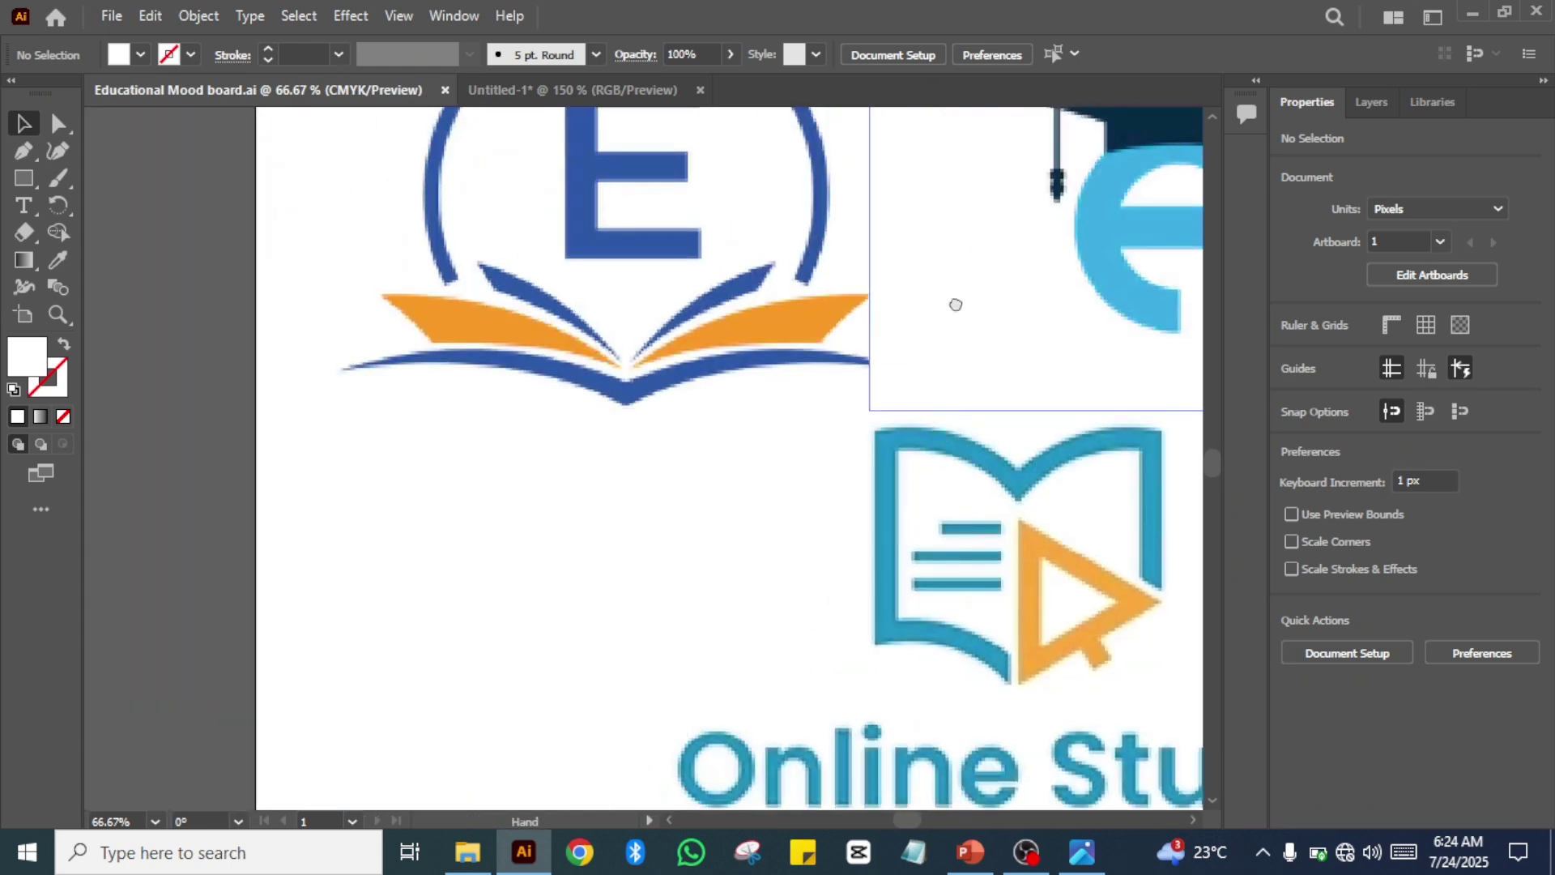
{"action": "left_click_drag", "start_coordinate": [955, 302], "coordinate": [880, 413]}
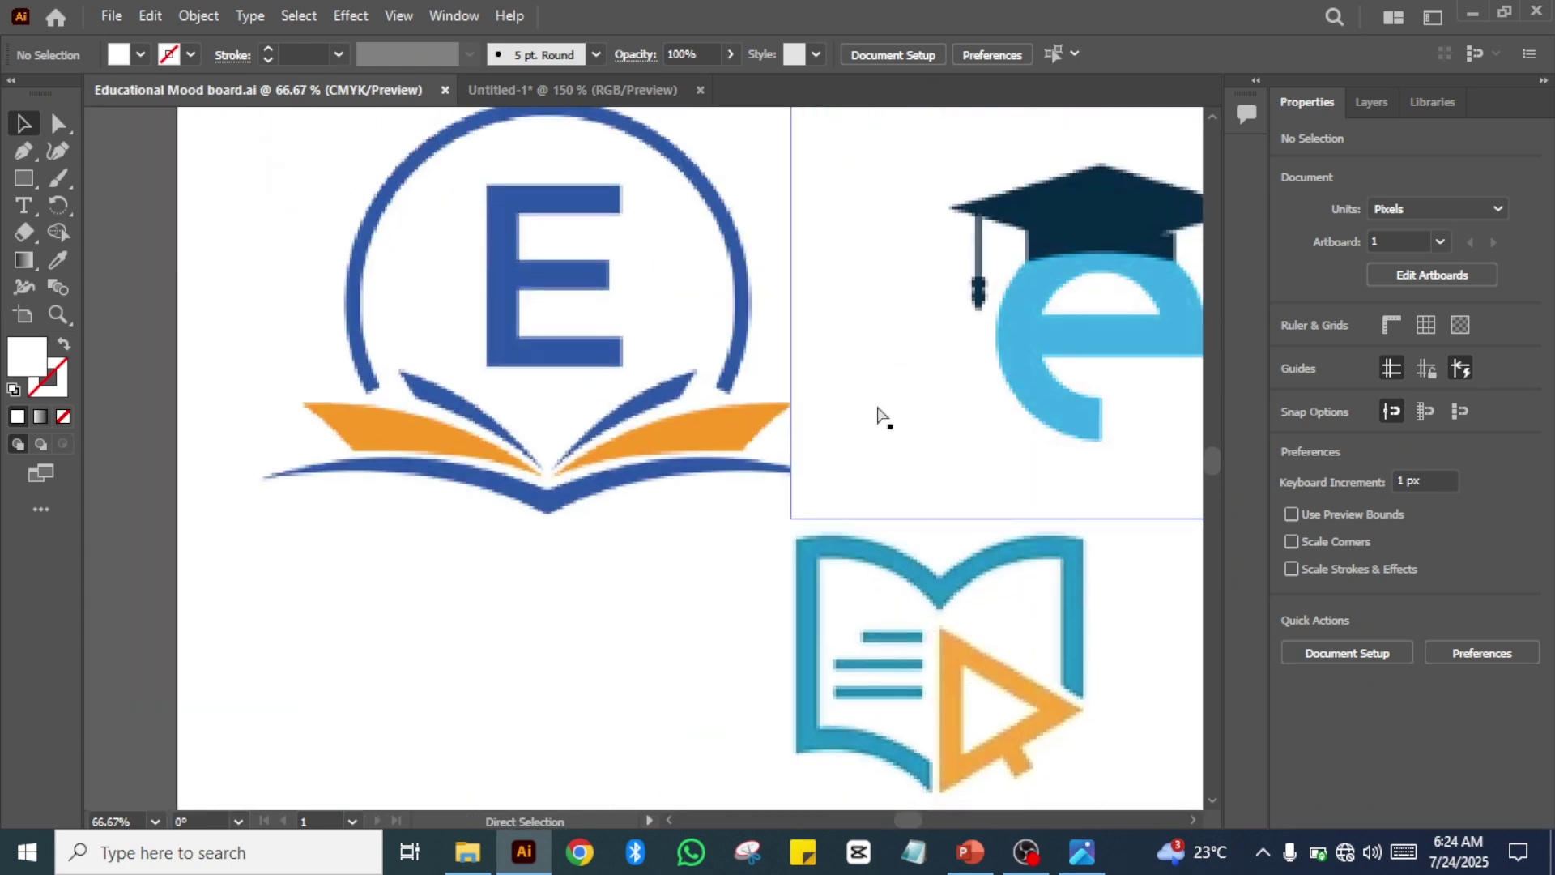
{"action": "key", "text": "ctrl+plus"}
{"action": "key", "text": "ctrl+plus"}
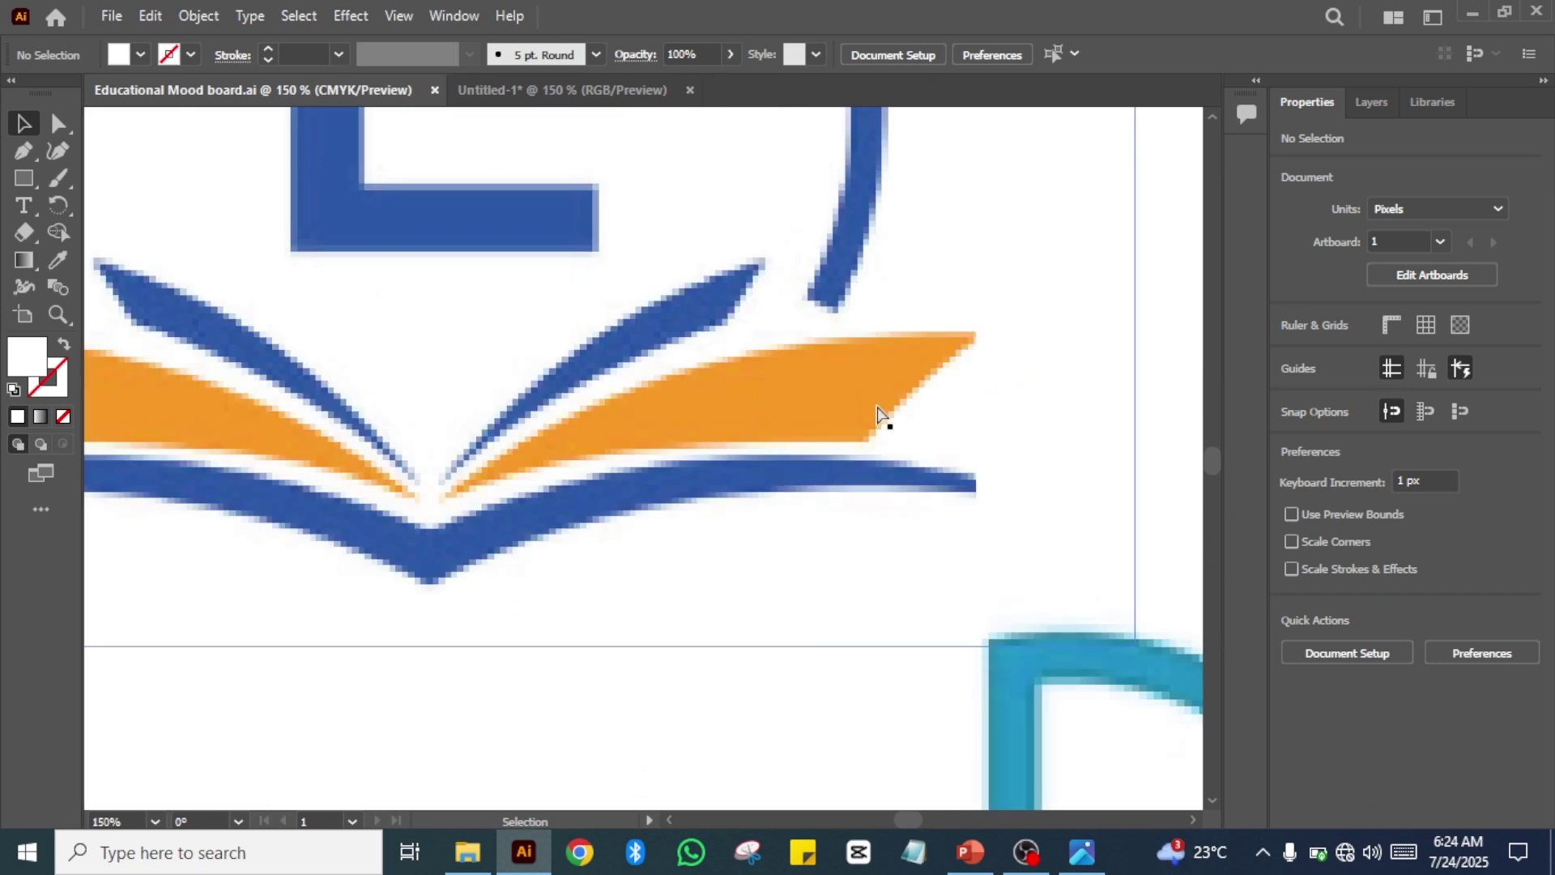
{"action": "key", "text": "ctrl+plus"}
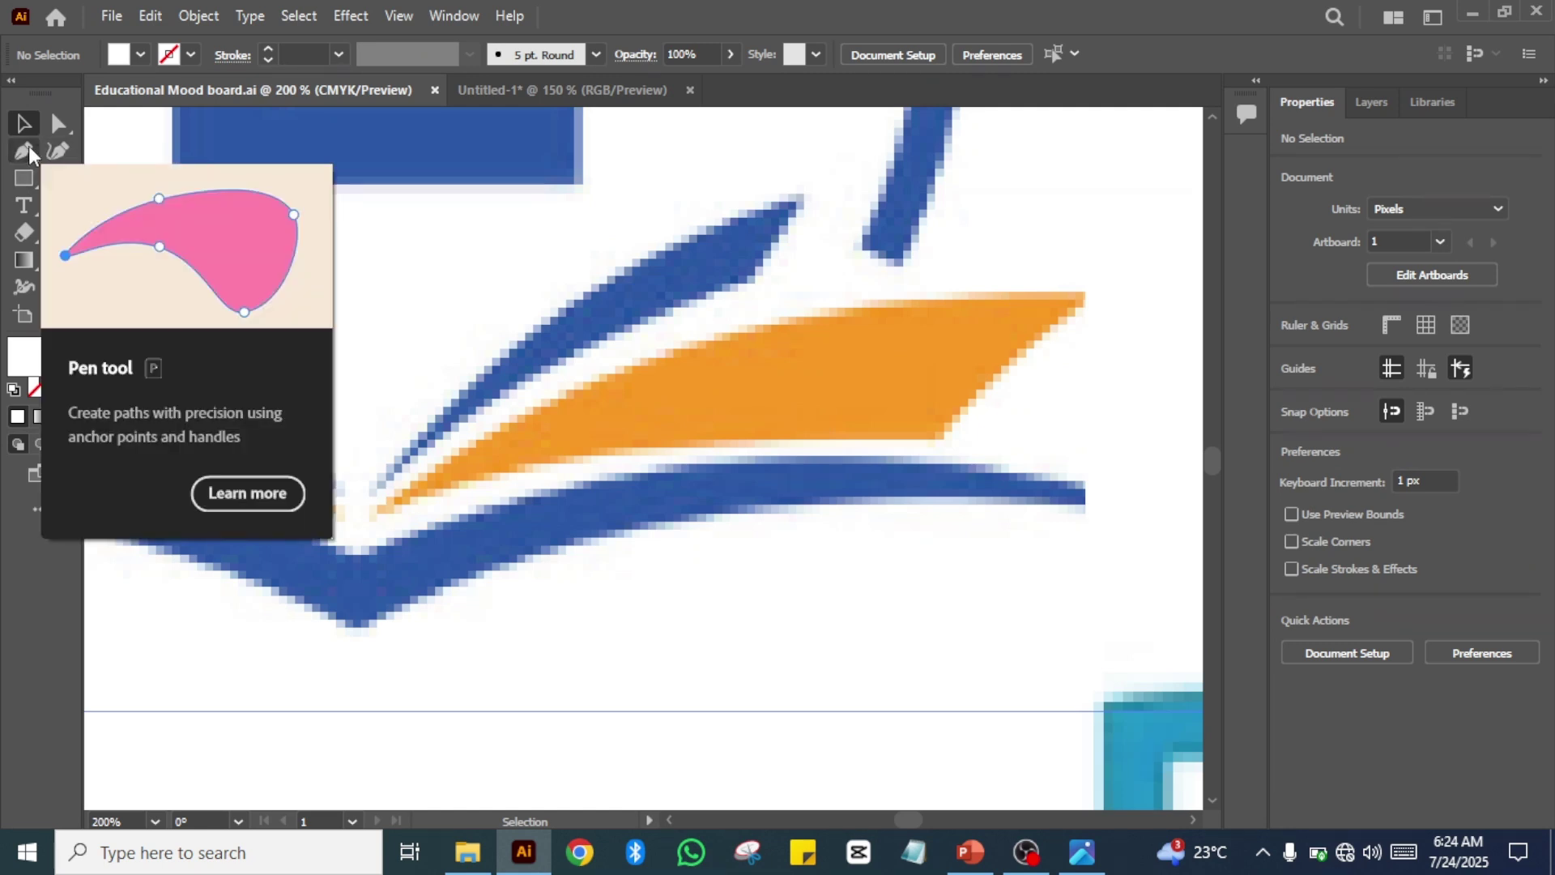
{"action": "left_click", "coordinate": [57, 150]}
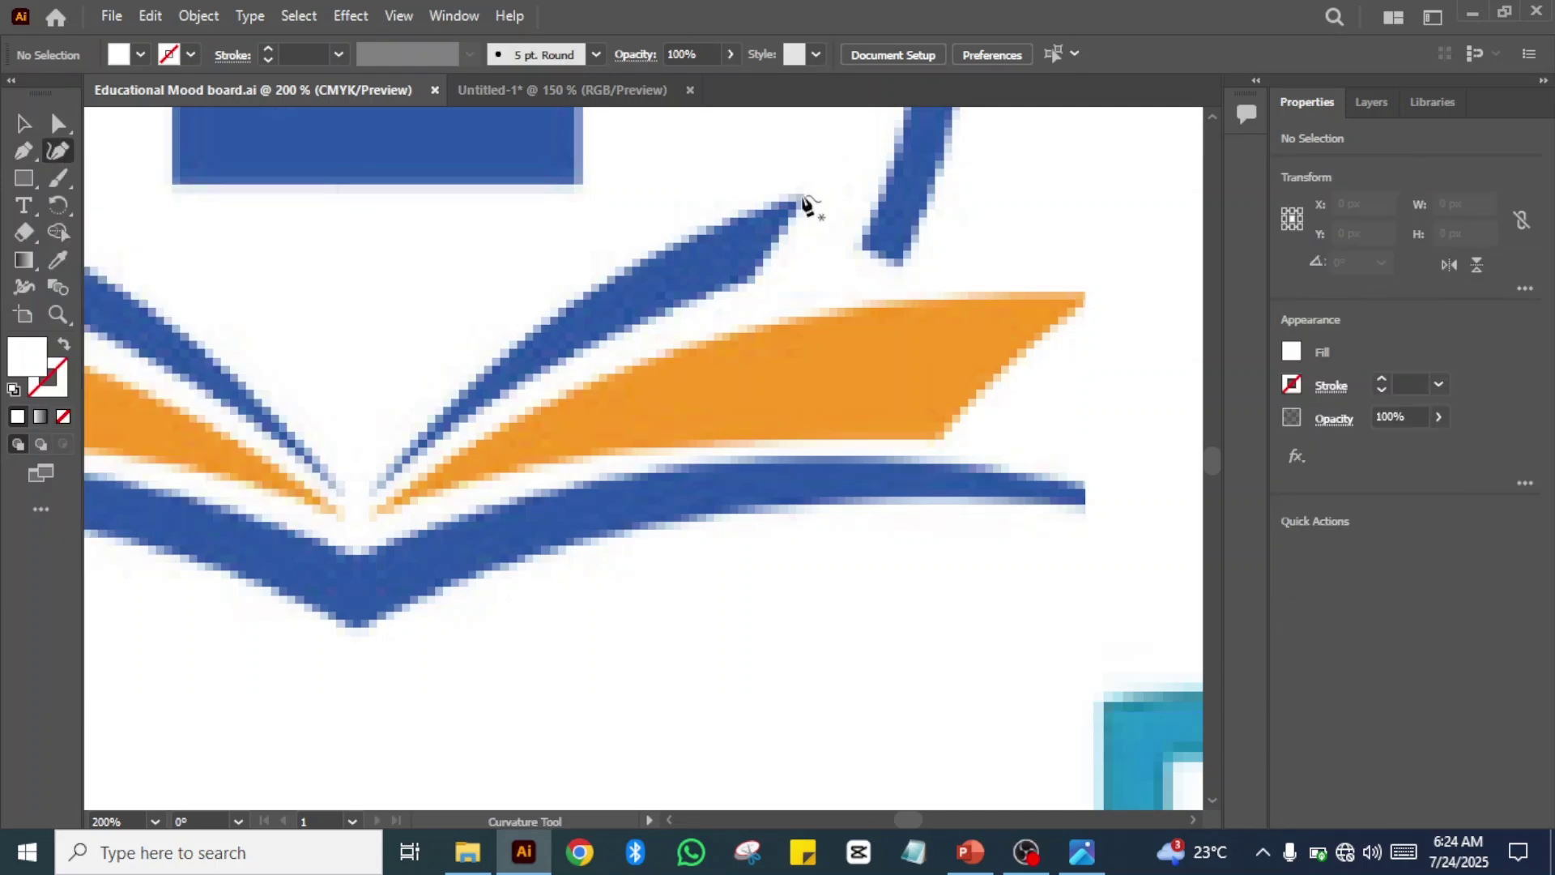
{"action": "left_click", "coordinate": [798, 193]}
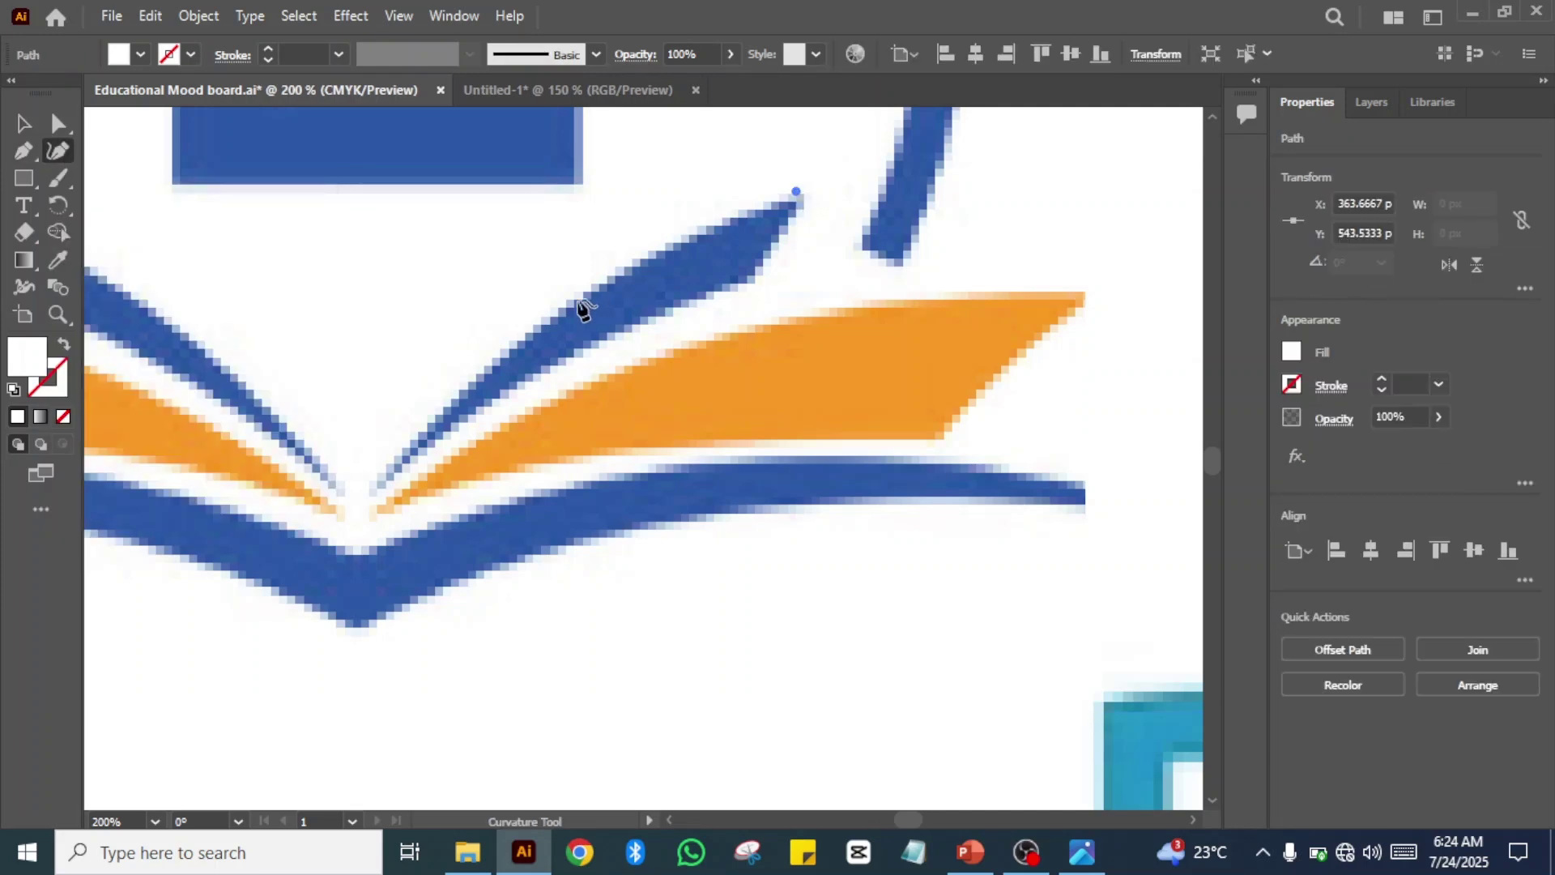
{"action": "left_click", "coordinate": [534, 326]}
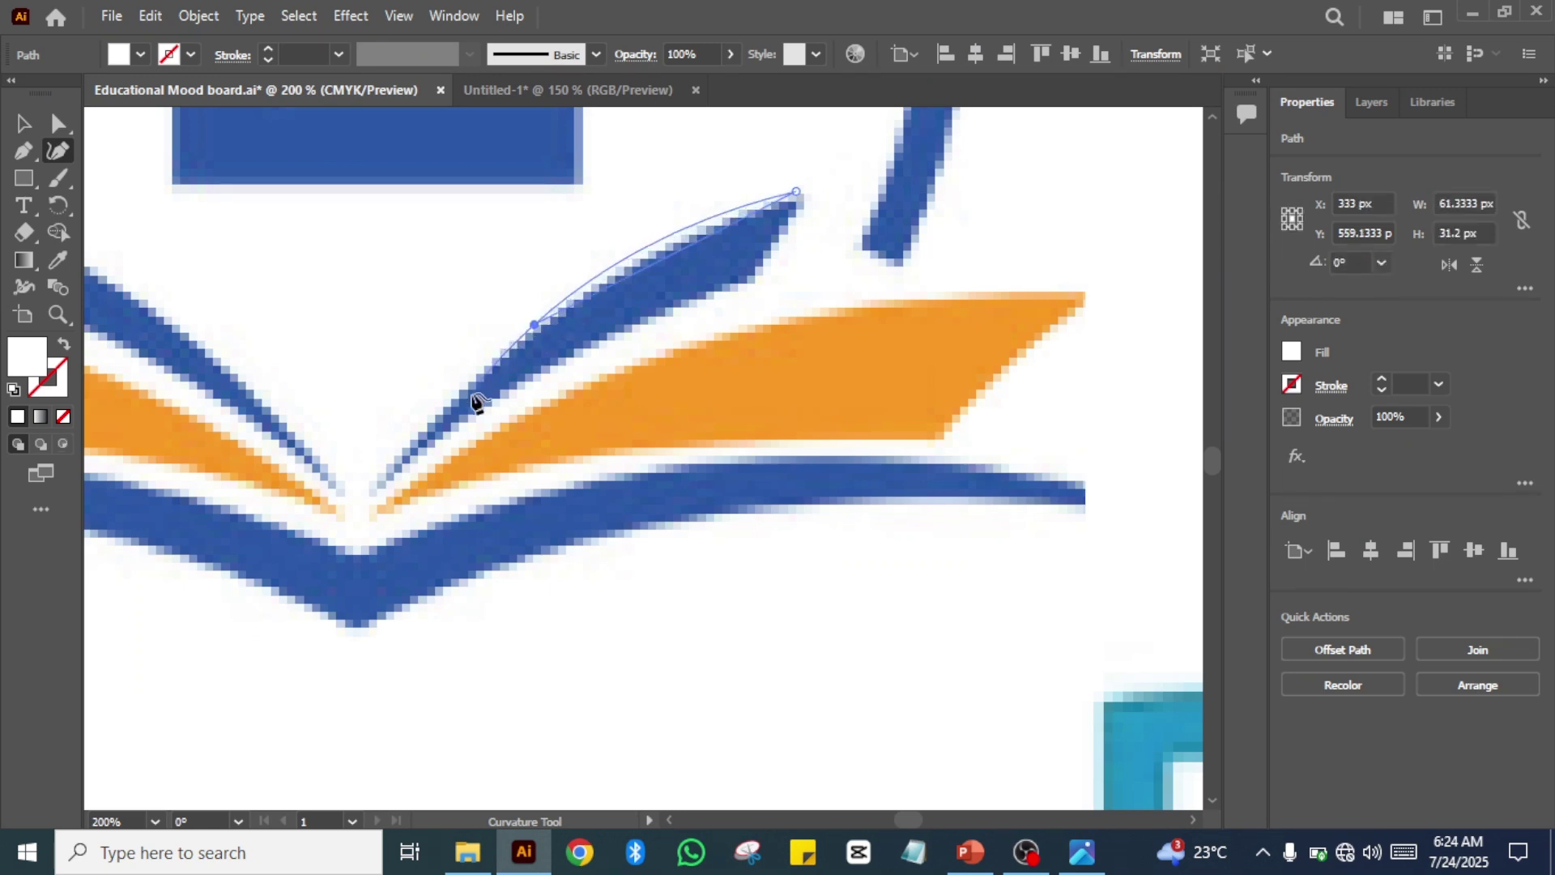
{"action": "left_click", "coordinate": [376, 491]}
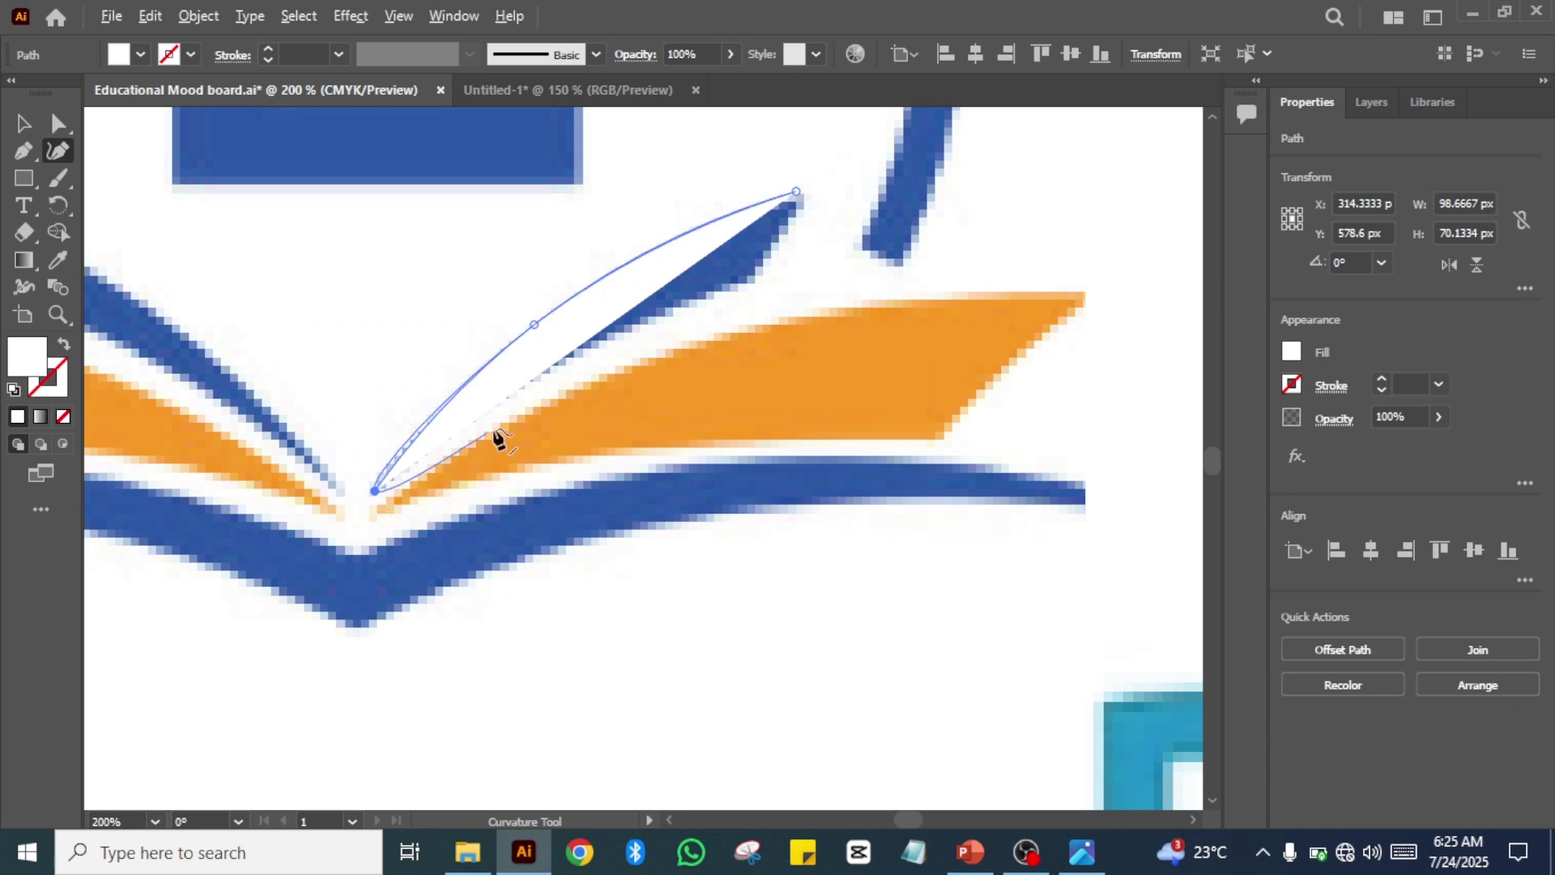
{"action": "left_click", "coordinate": [545, 372]}
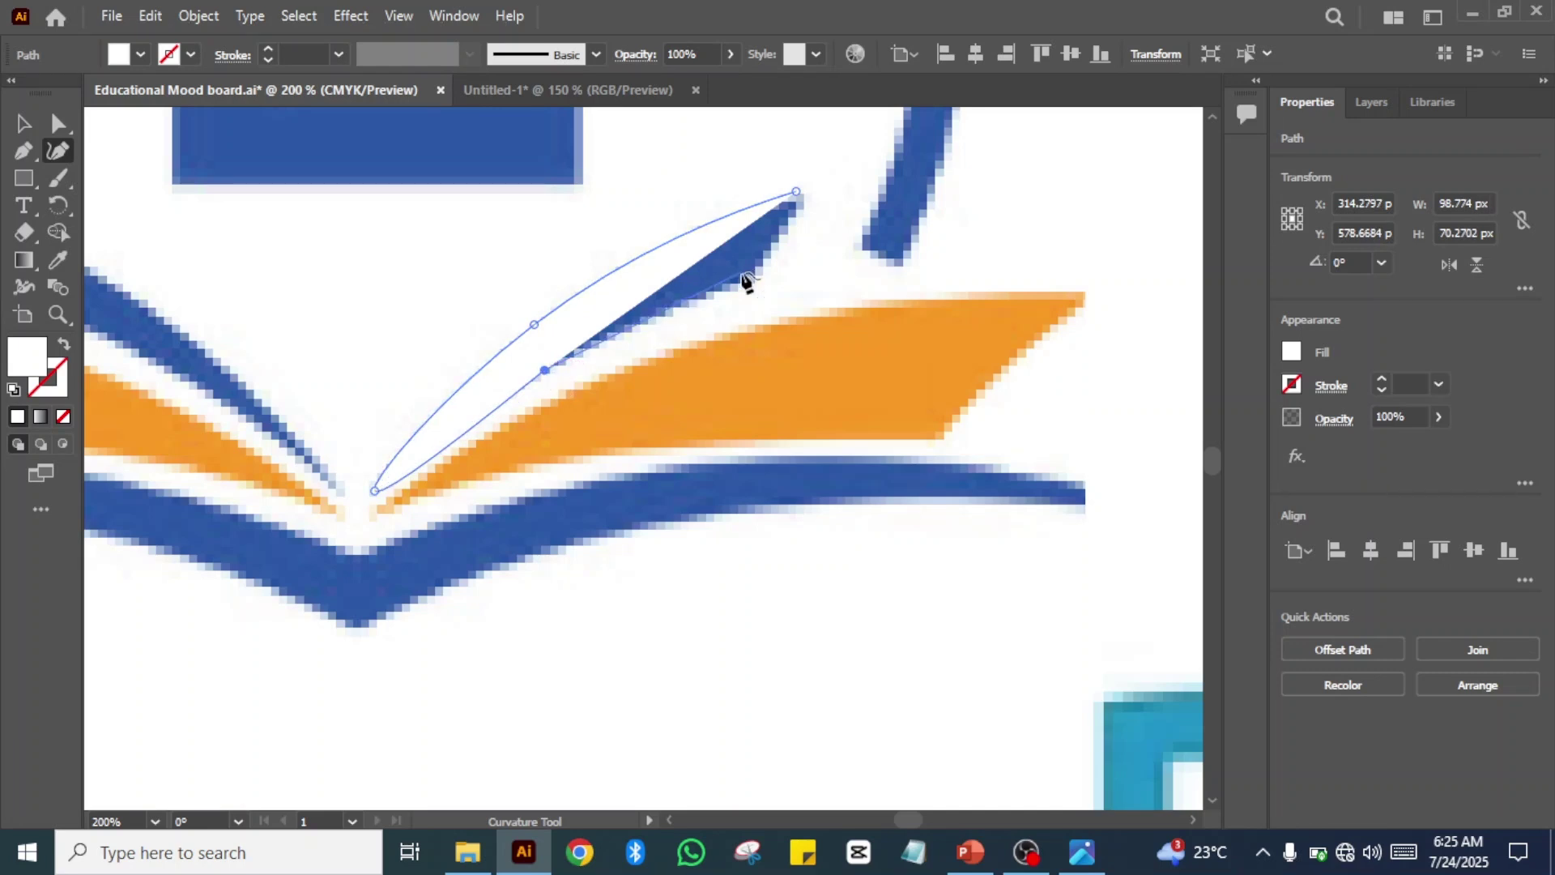
{"action": "key", "text": "ctrl"}
{"action": "key", "text": "ctrl+z"}
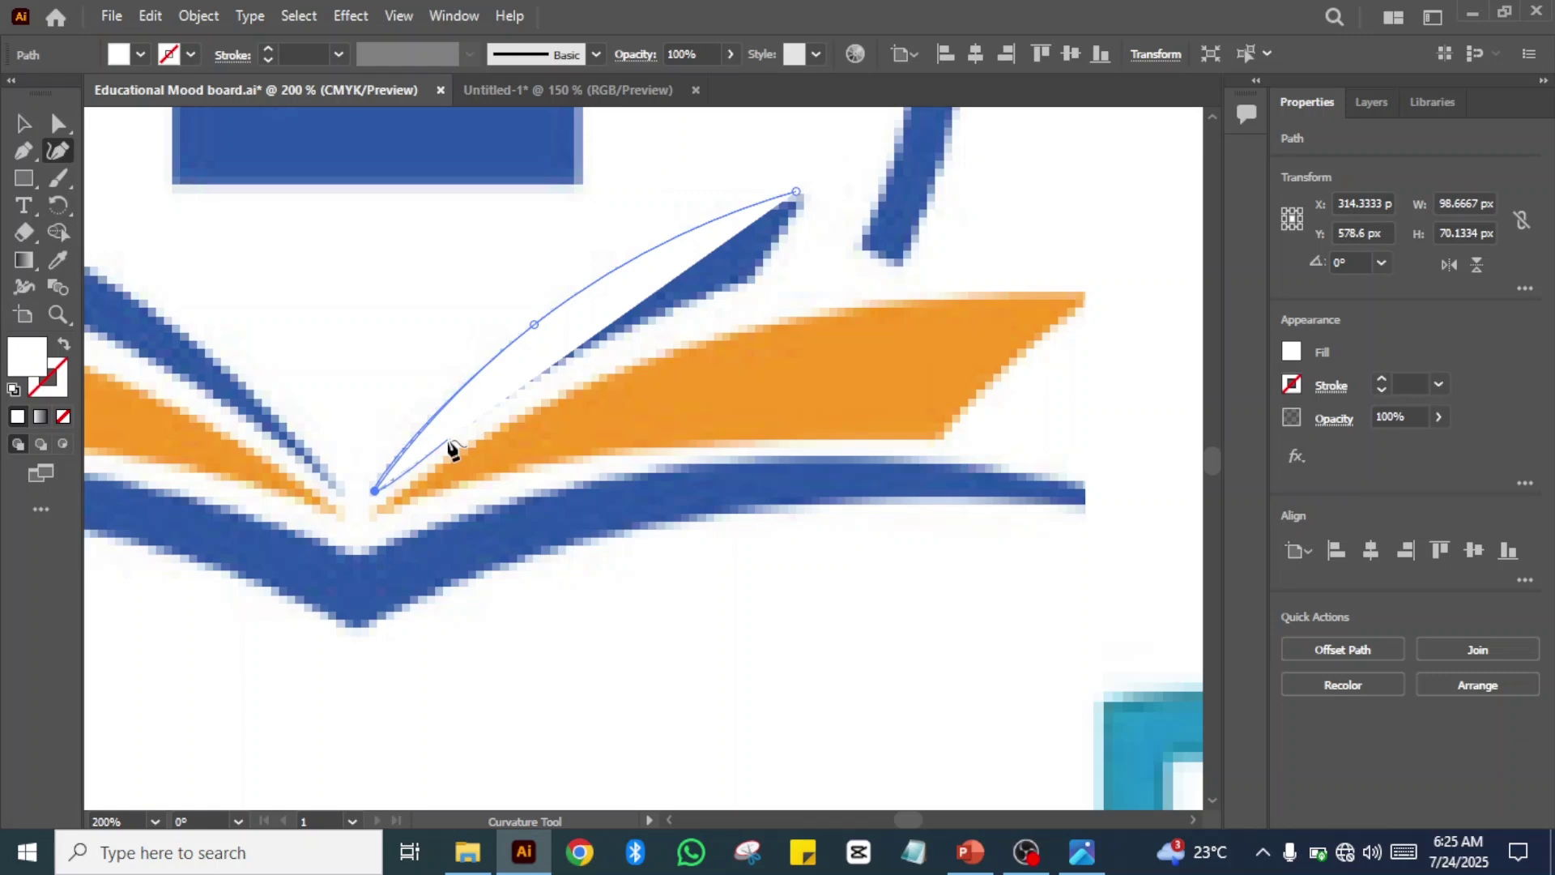
- Trace the blue page's lower edge with several curve points and close its outer end straight, making a shape about 99 px by 70 px
{"action": "left_click", "coordinate": [448, 440]}
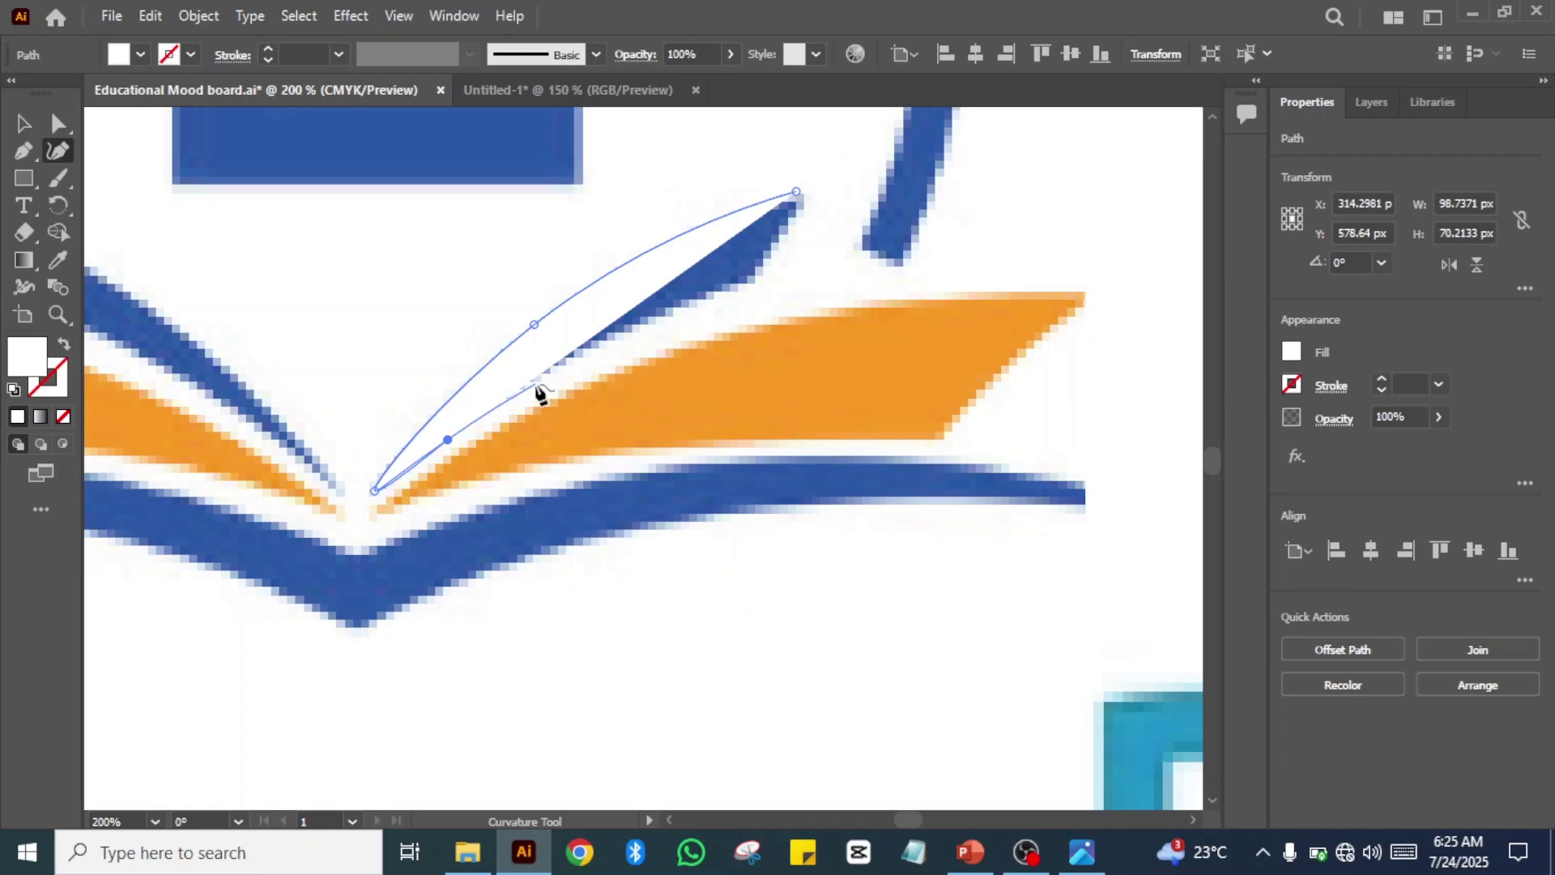
{"action": "left_click", "coordinate": [537, 383]}
{"action": "left_click", "coordinate": [630, 329]}
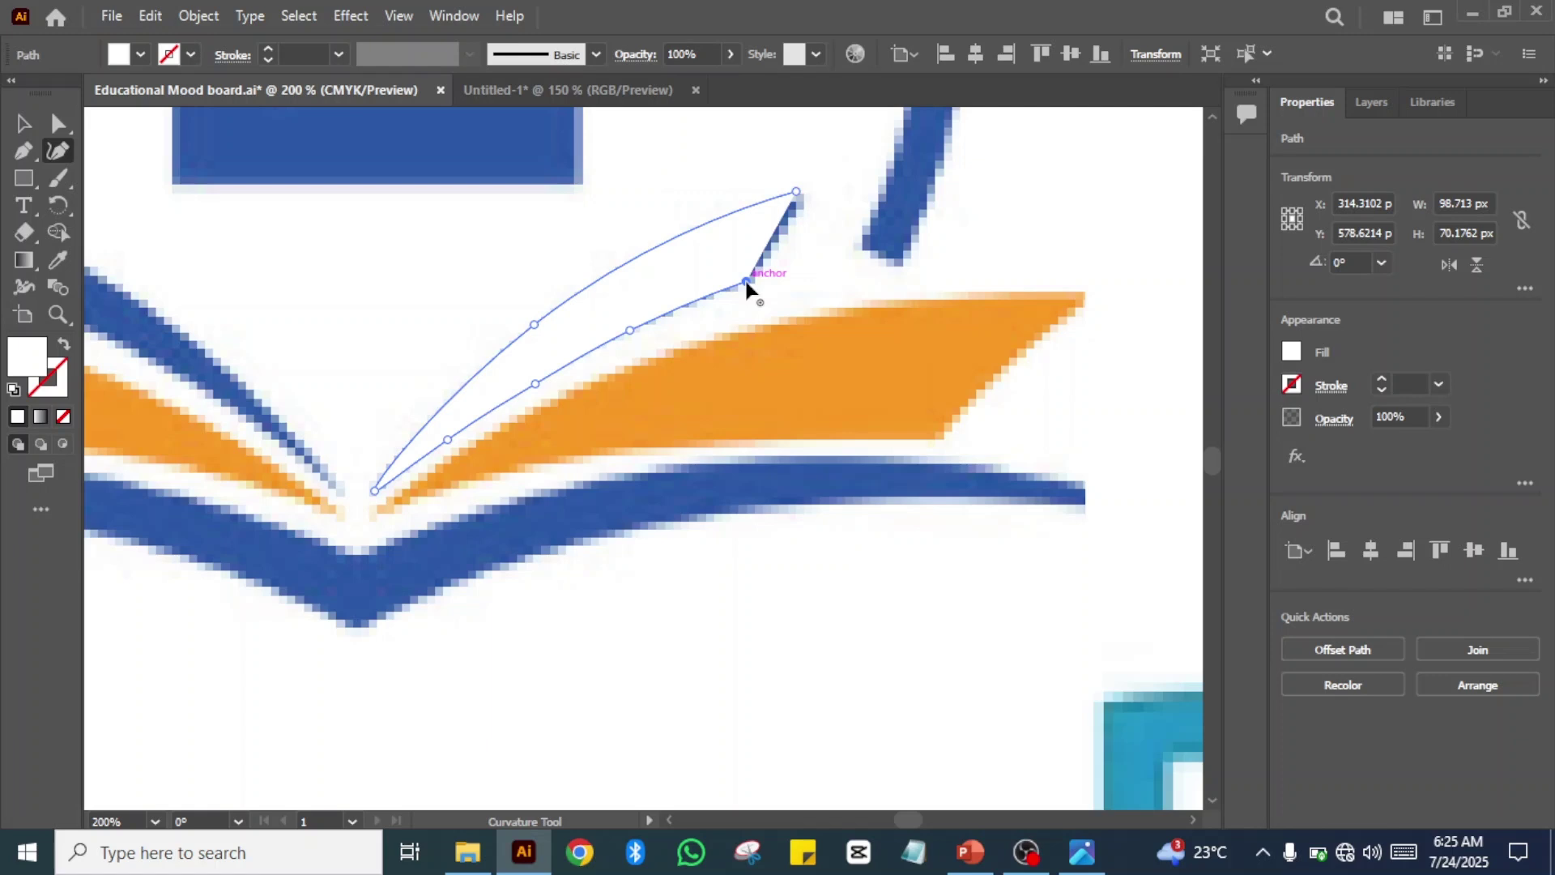
{"action": "key", "text": "p"}
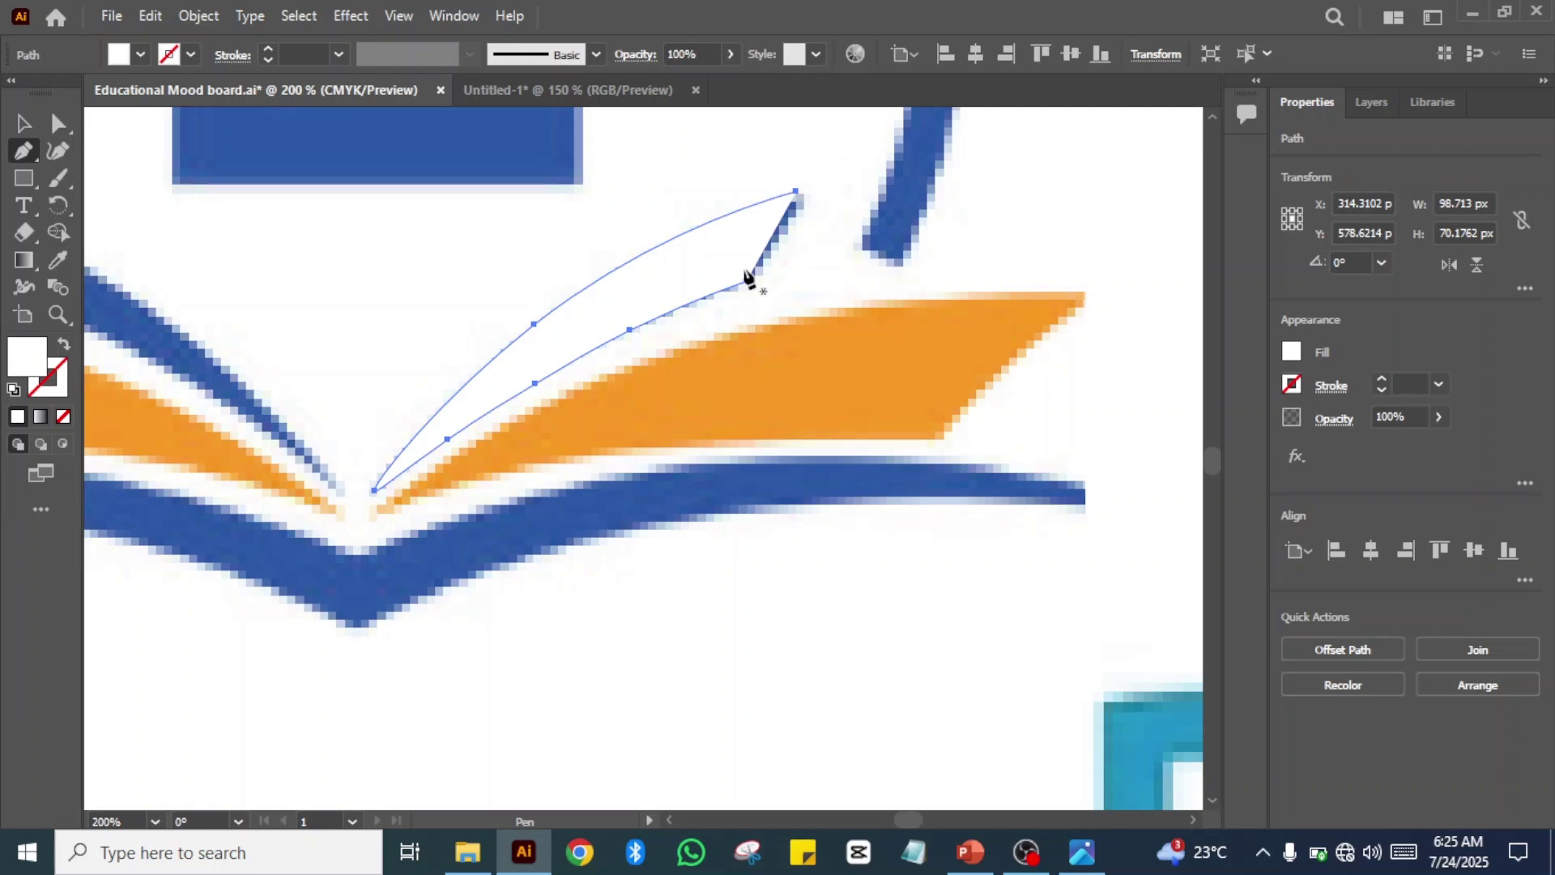
{"action": "left_click", "coordinate": [747, 278]}
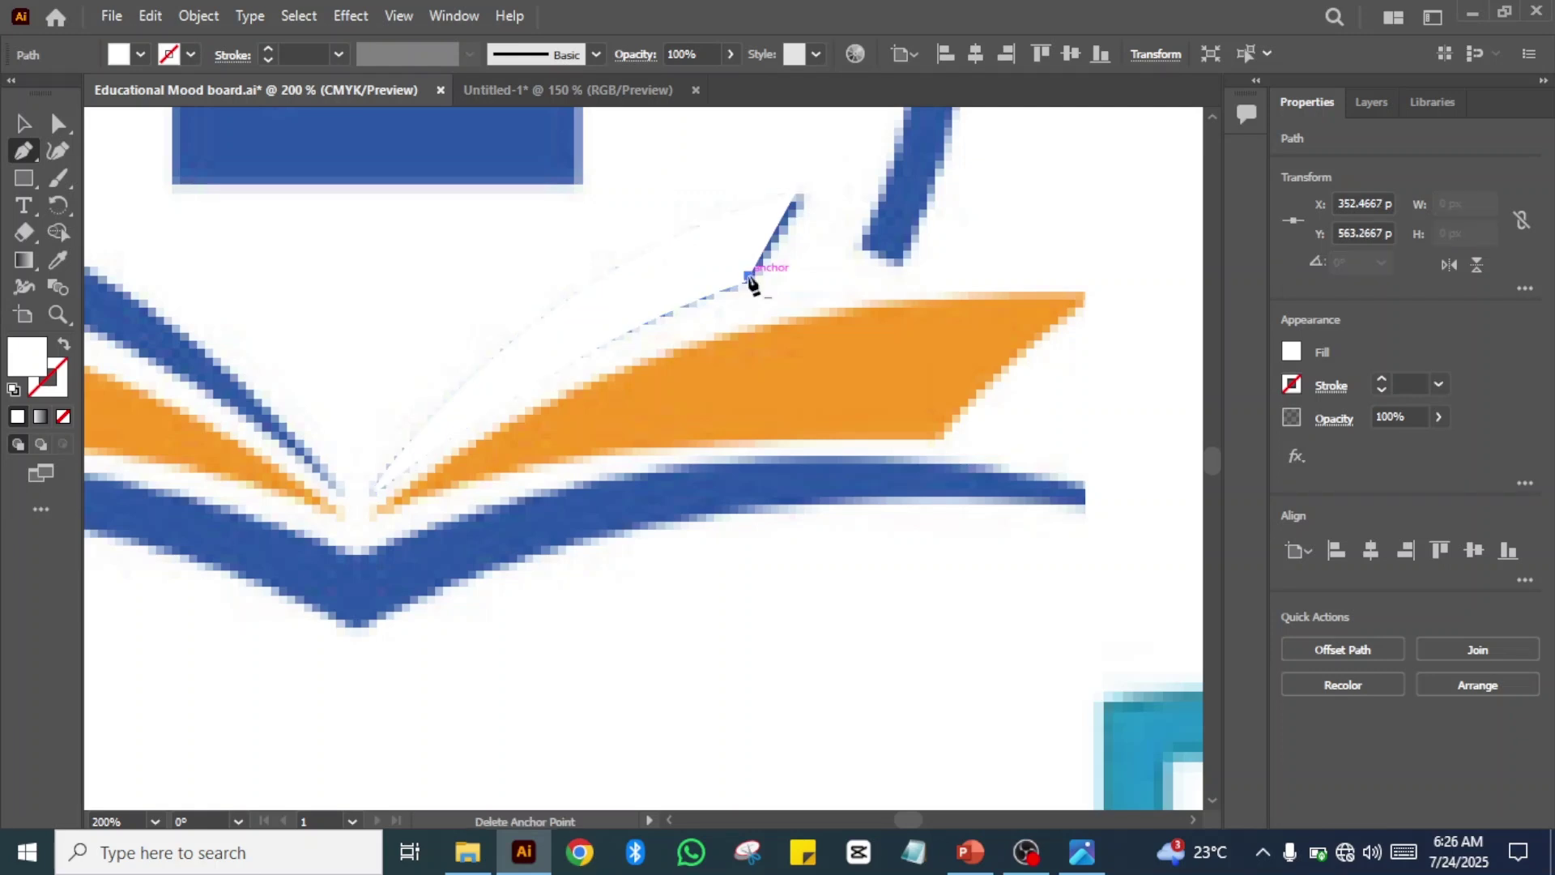
{"action": "left_click", "coordinate": [796, 196]}
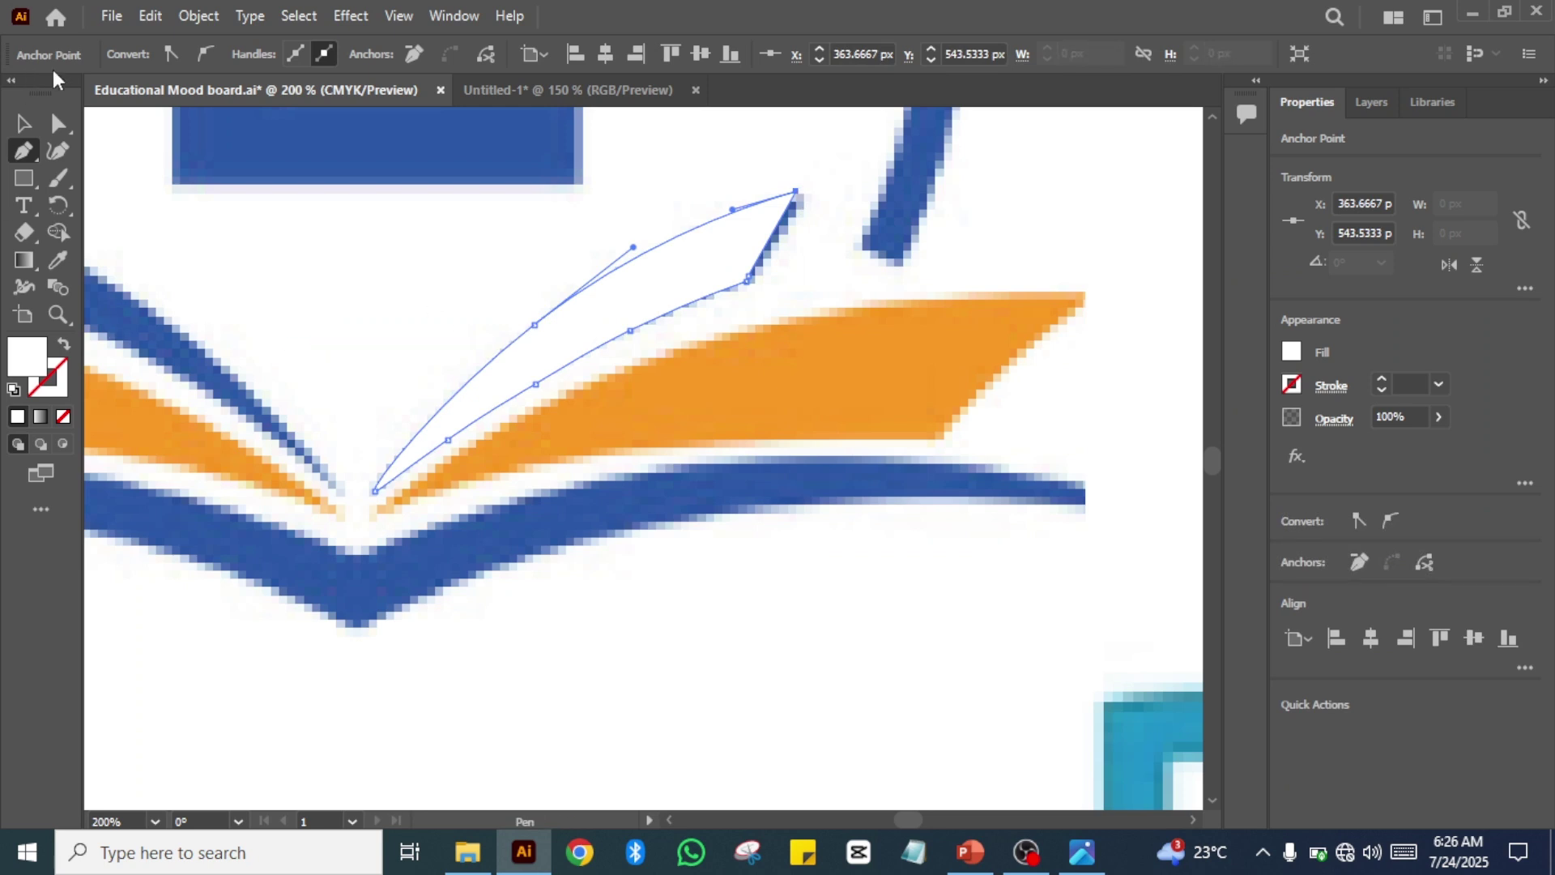
- Remove the white fill from the traced blue right page so it has no fill colour
{"action": "left_click", "coordinate": [22, 124]}
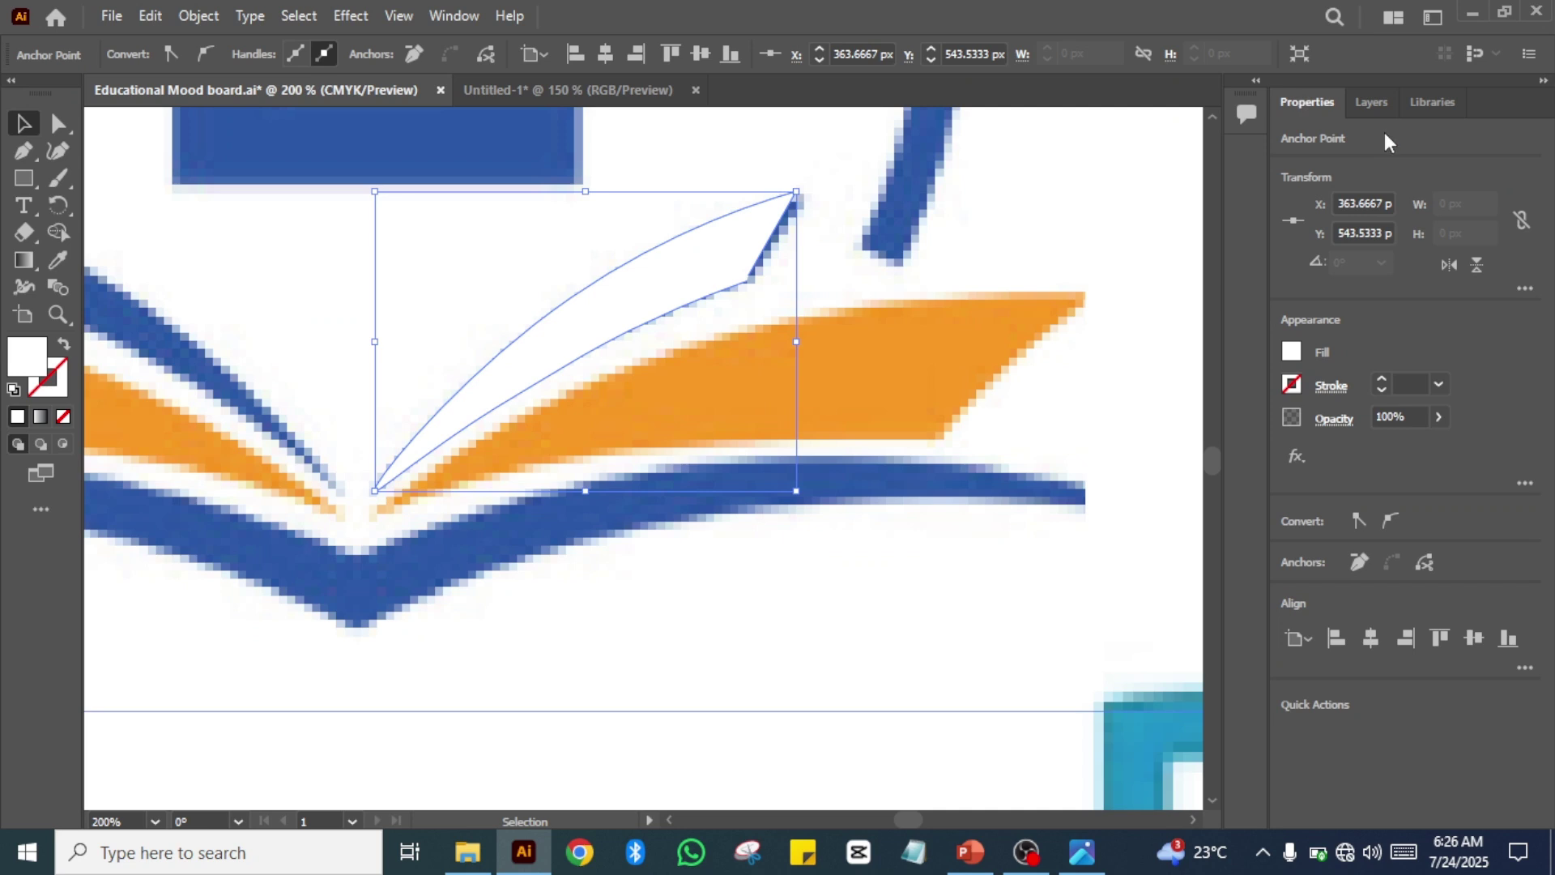
{"action": "left_click", "coordinate": [1292, 352]}
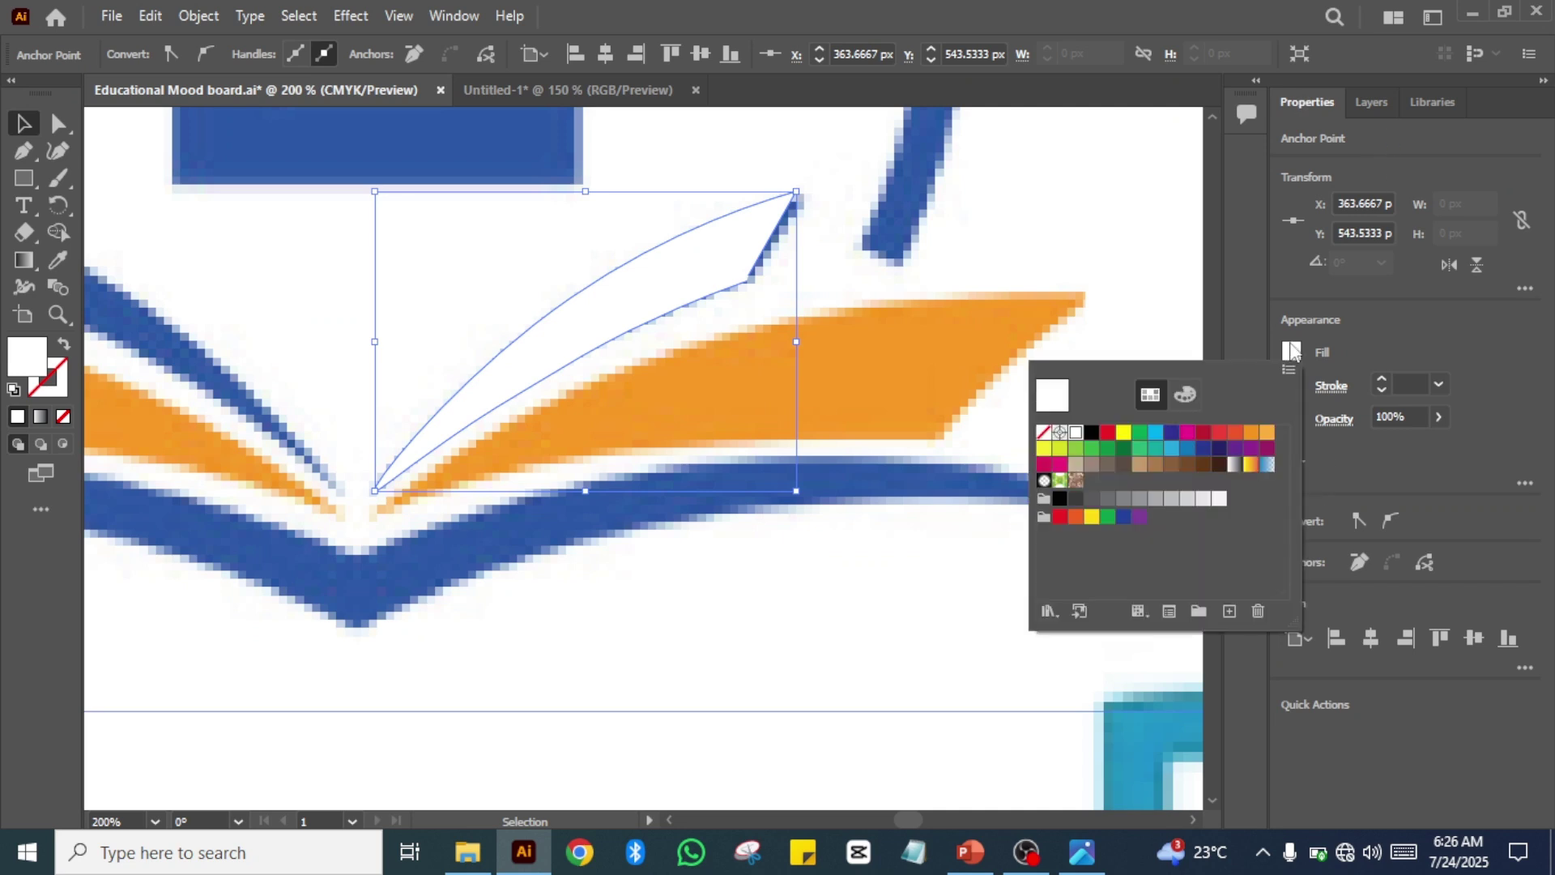
{"action": "left_click", "coordinate": [440, 18]}
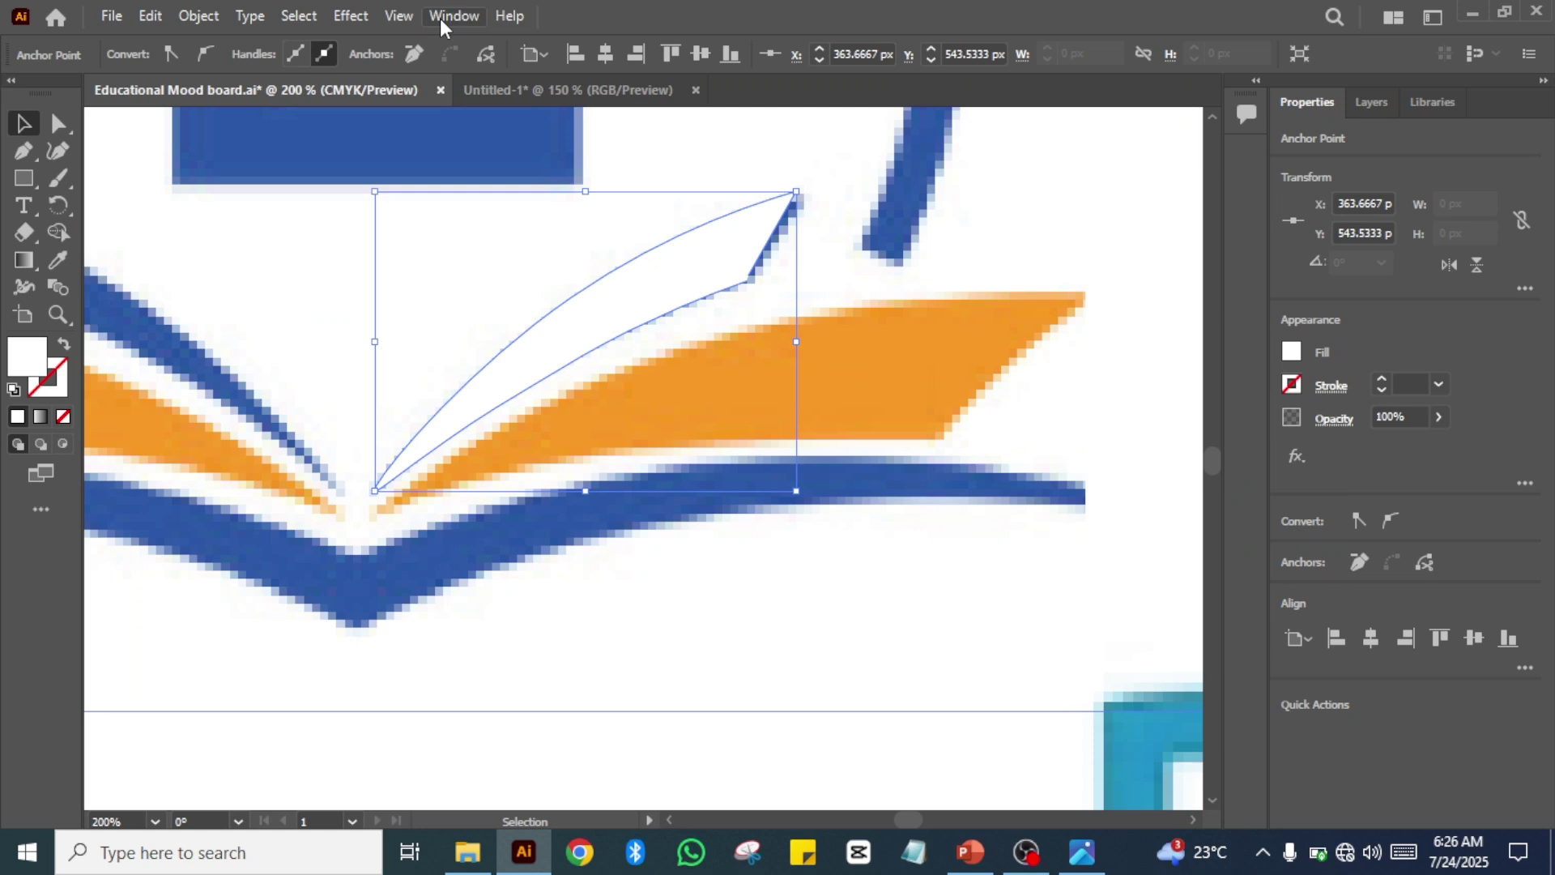
{"action": "left_click", "coordinate": [440, 18]}
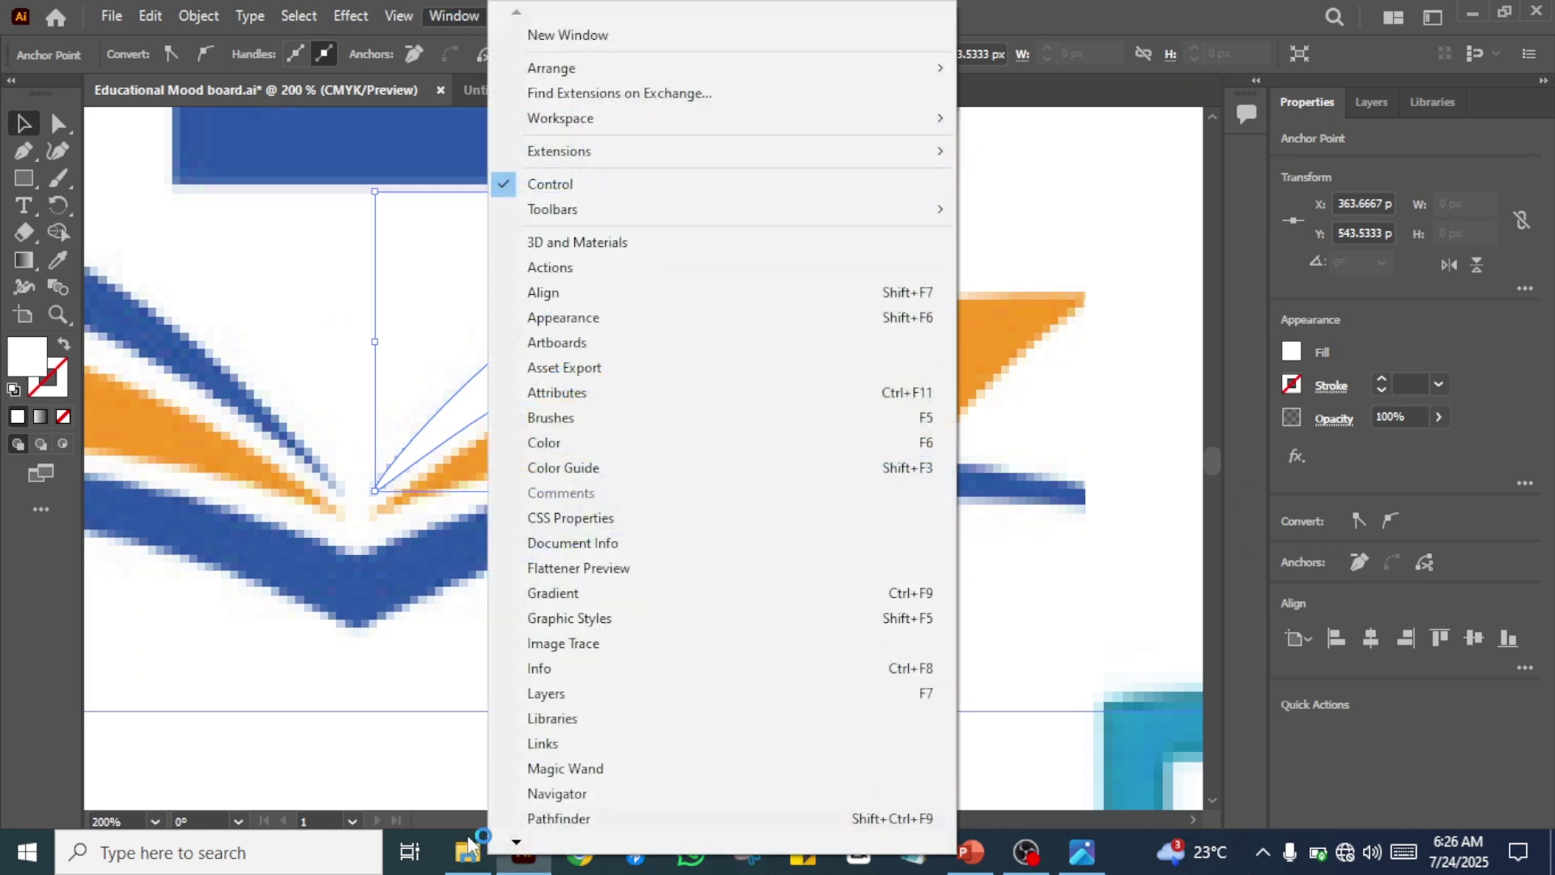
{"action": "left_click", "coordinate": [512, 842]}
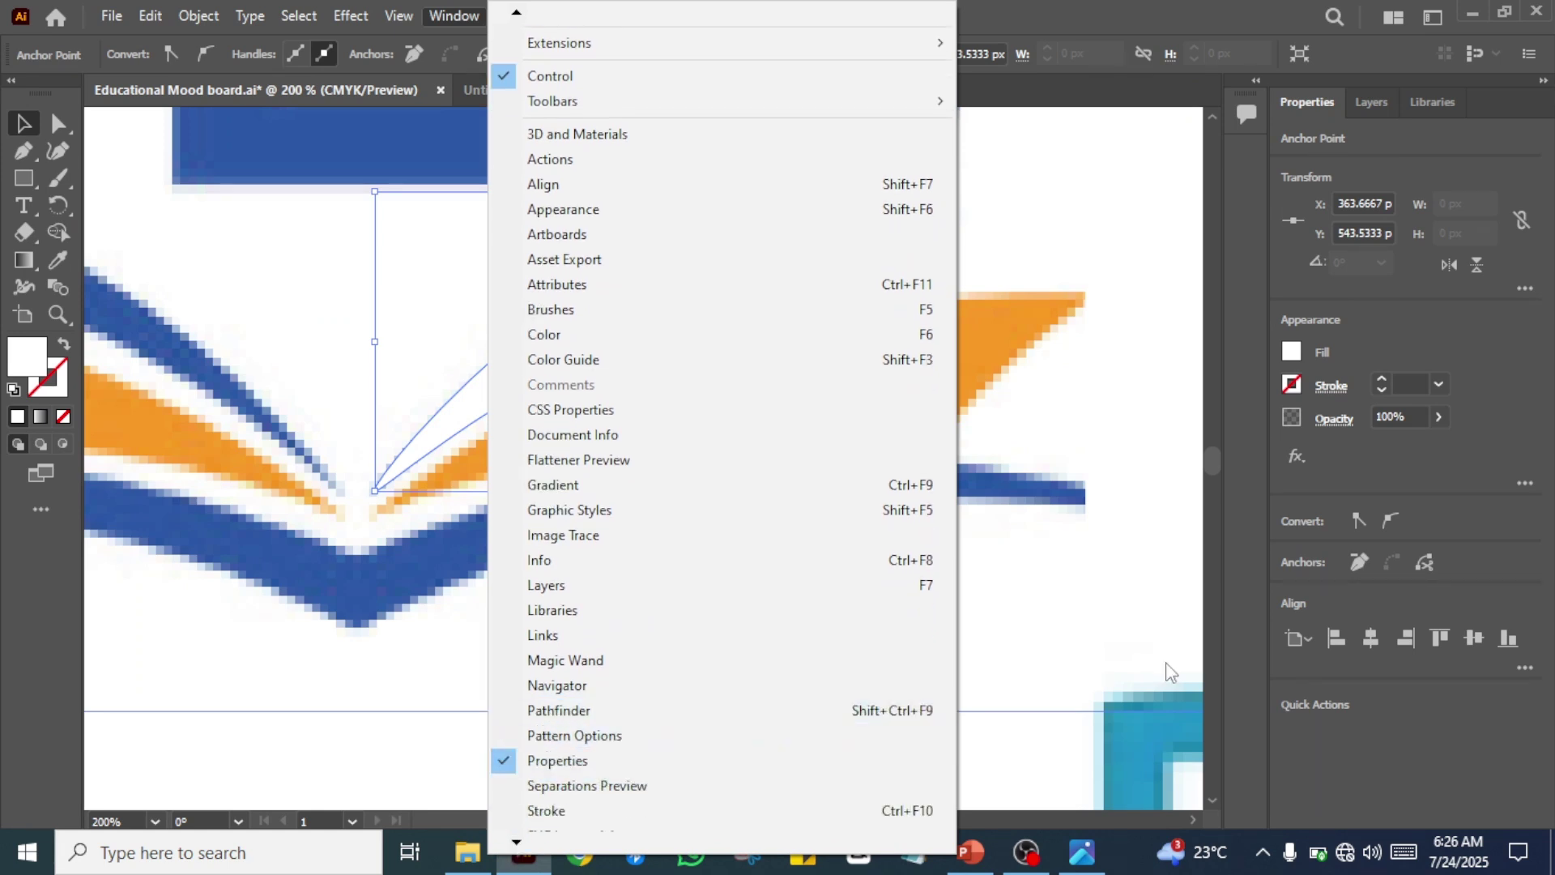
{"action": "left_click", "coordinate": [1294, 354]}
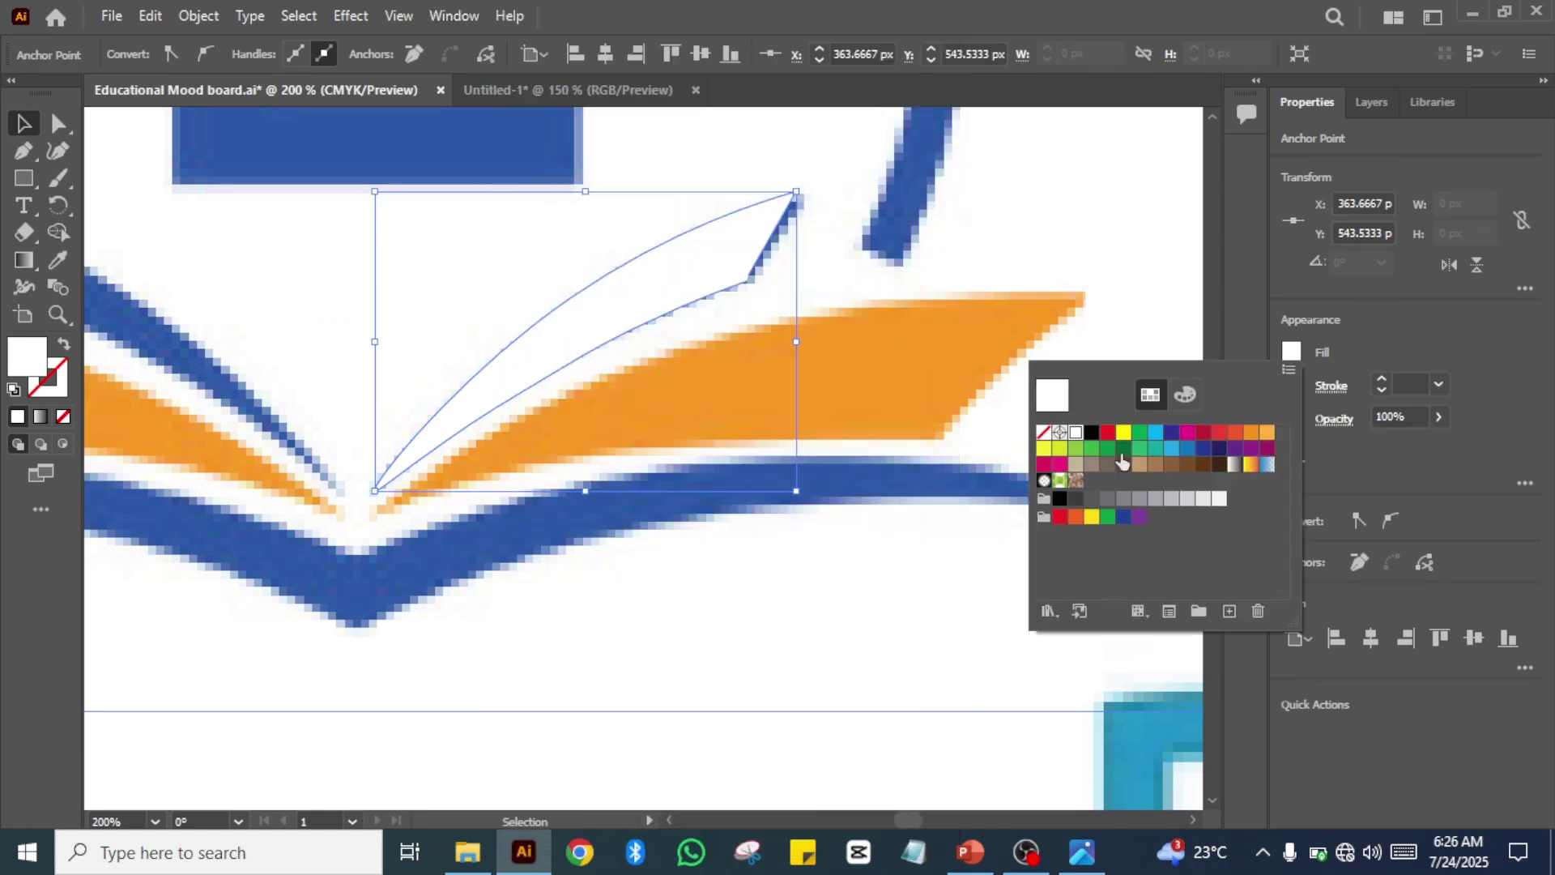
{"action": "left_click", "coordinate": [1044, 432]}
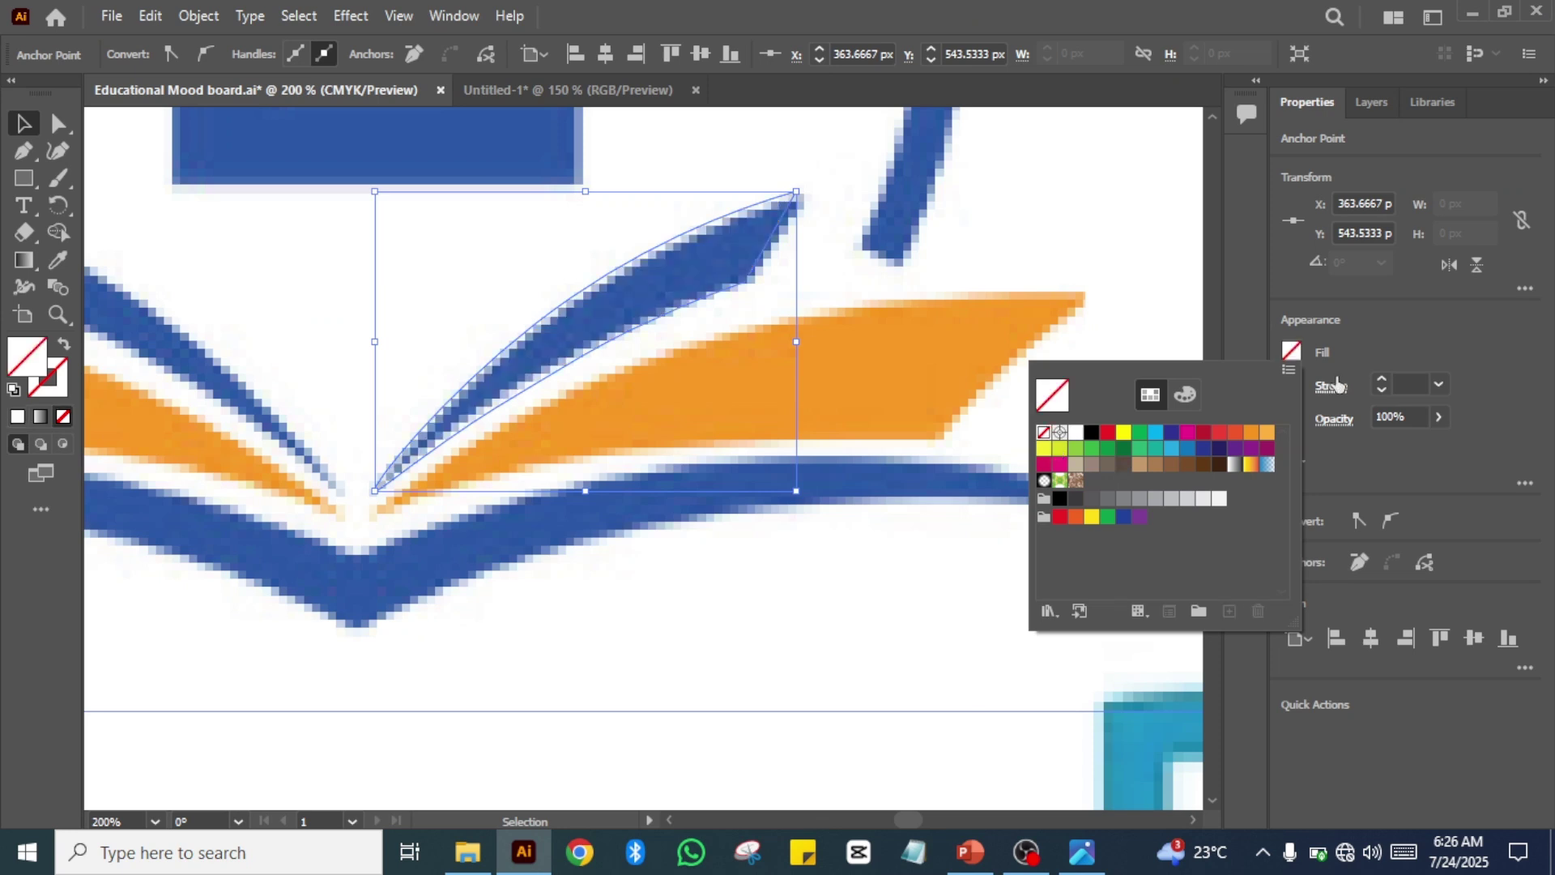
- Give the traced blue right page a black 2 pt stroke and deselect it
{"action": "left_click", "coordinate": [1338, 385]}
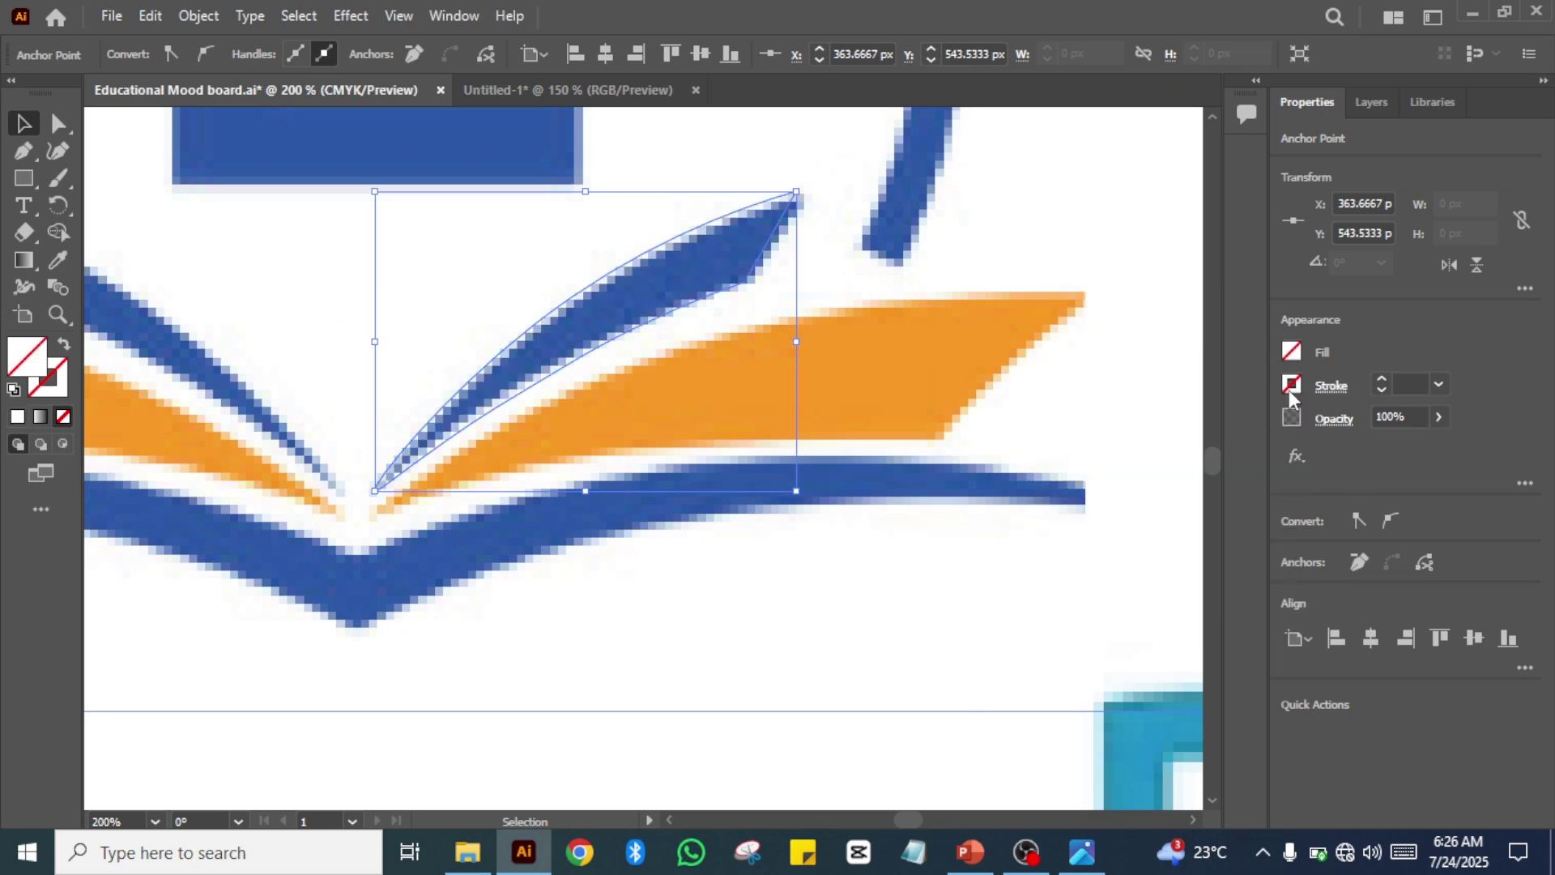
{"action": "left_click", "coordinate": [1292, 385]}
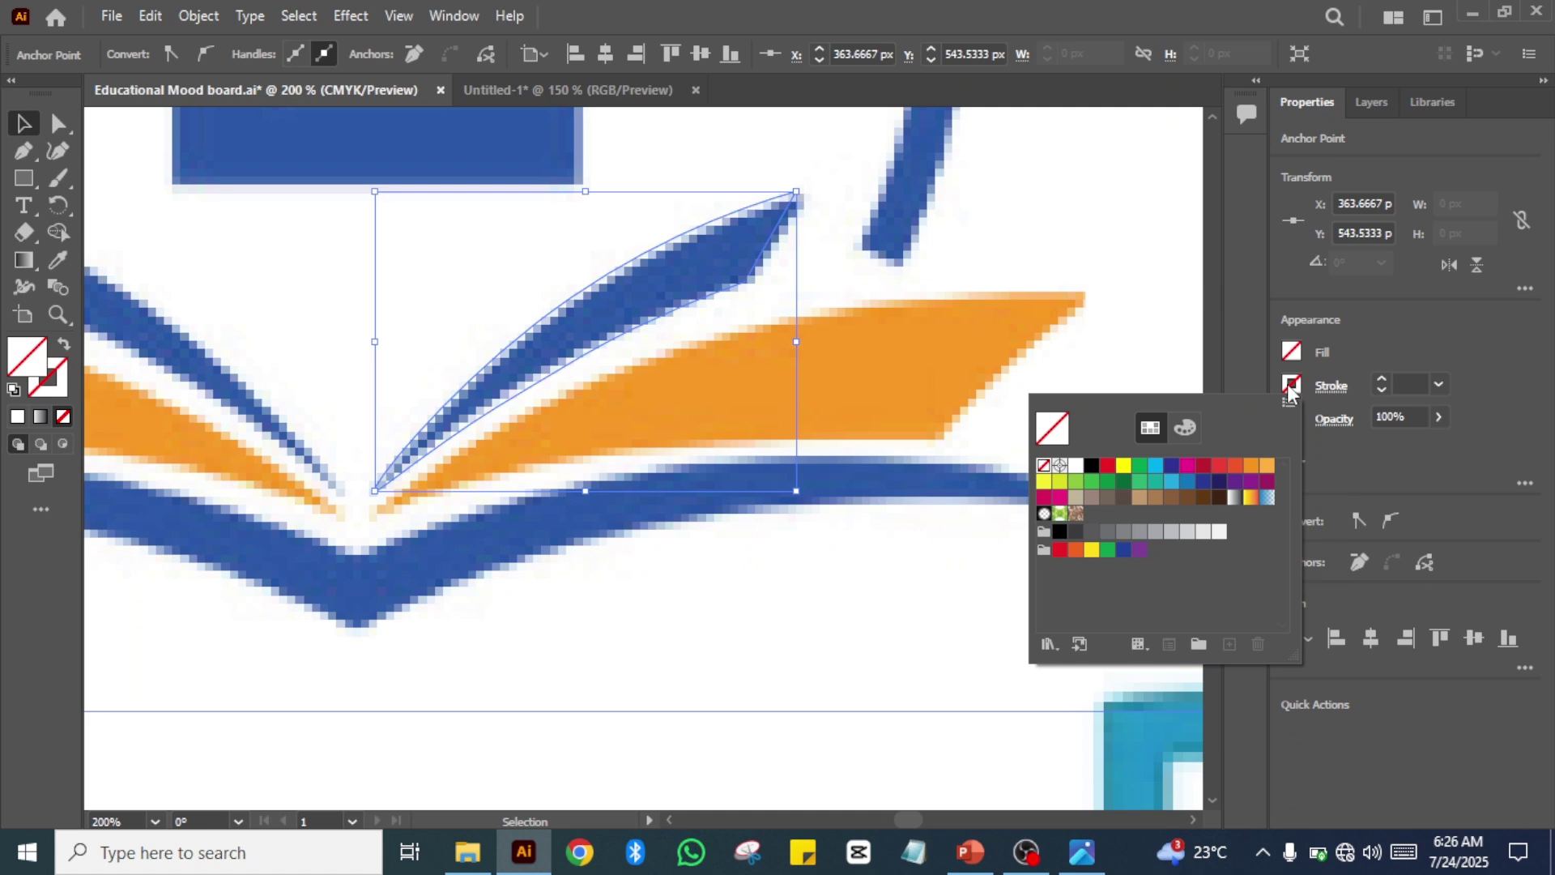
{"action": "left_click", "coordinate": [1091, 468]}
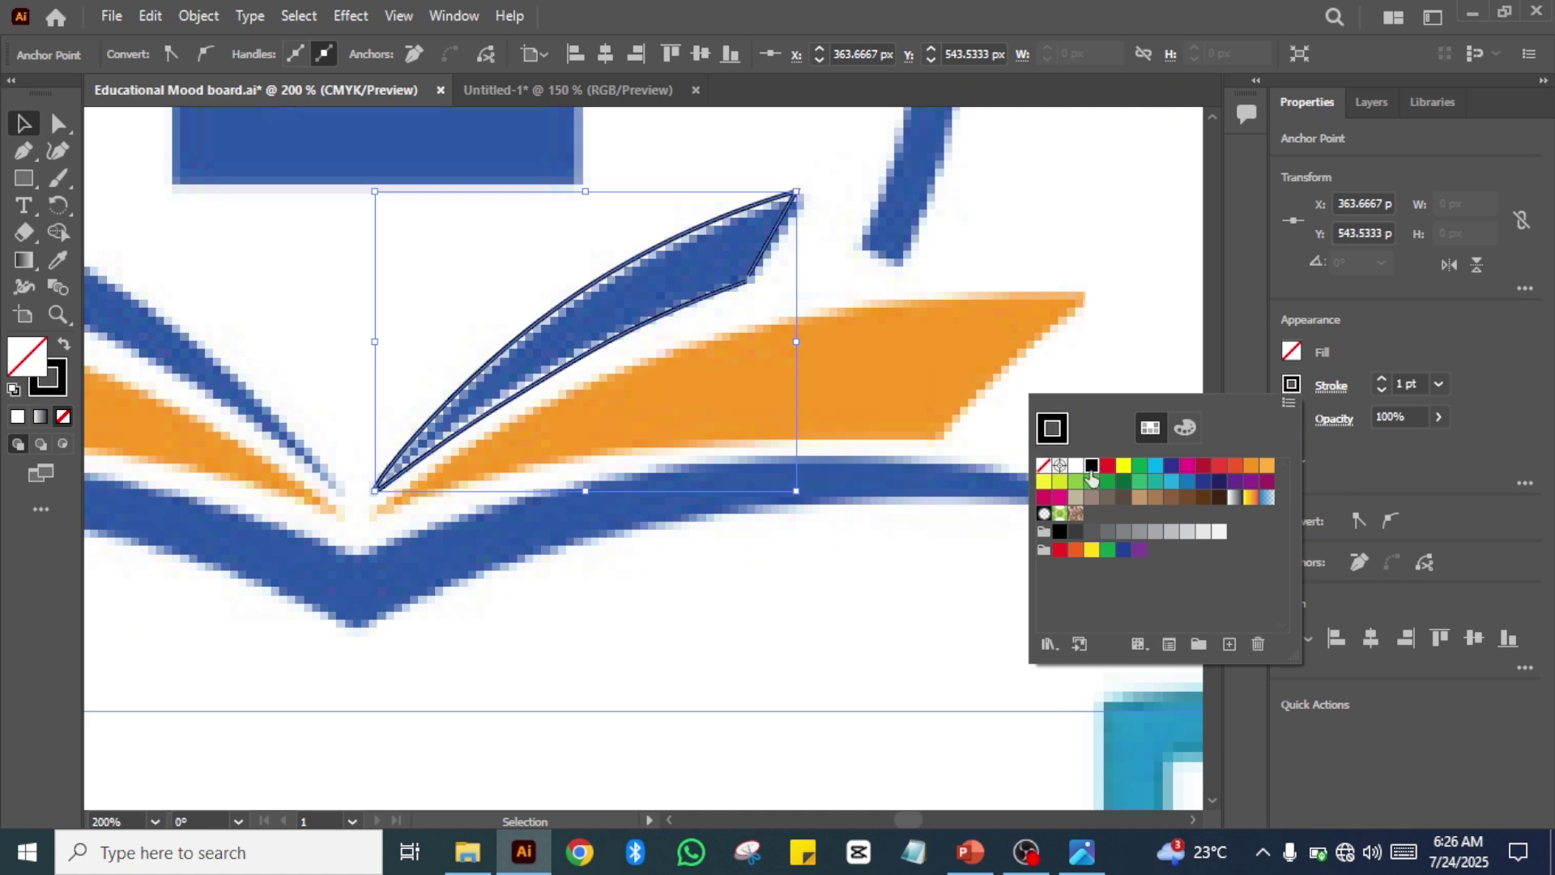
{"action": "left_click", "coordinate": [1381, 378]}
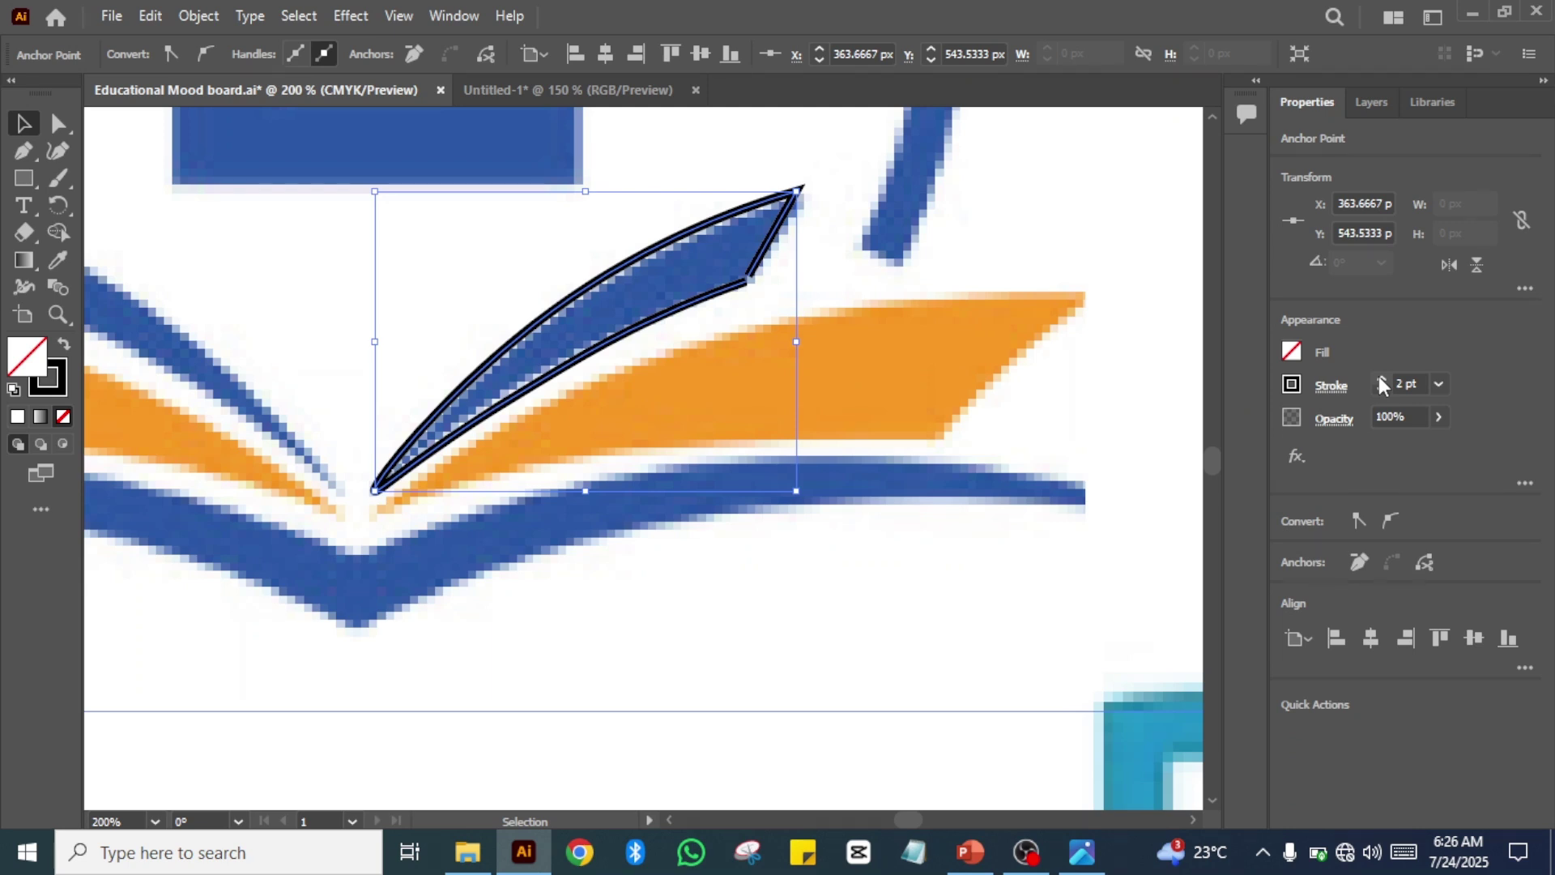
{"action": "left_click", "coordinate": [776, 280]}
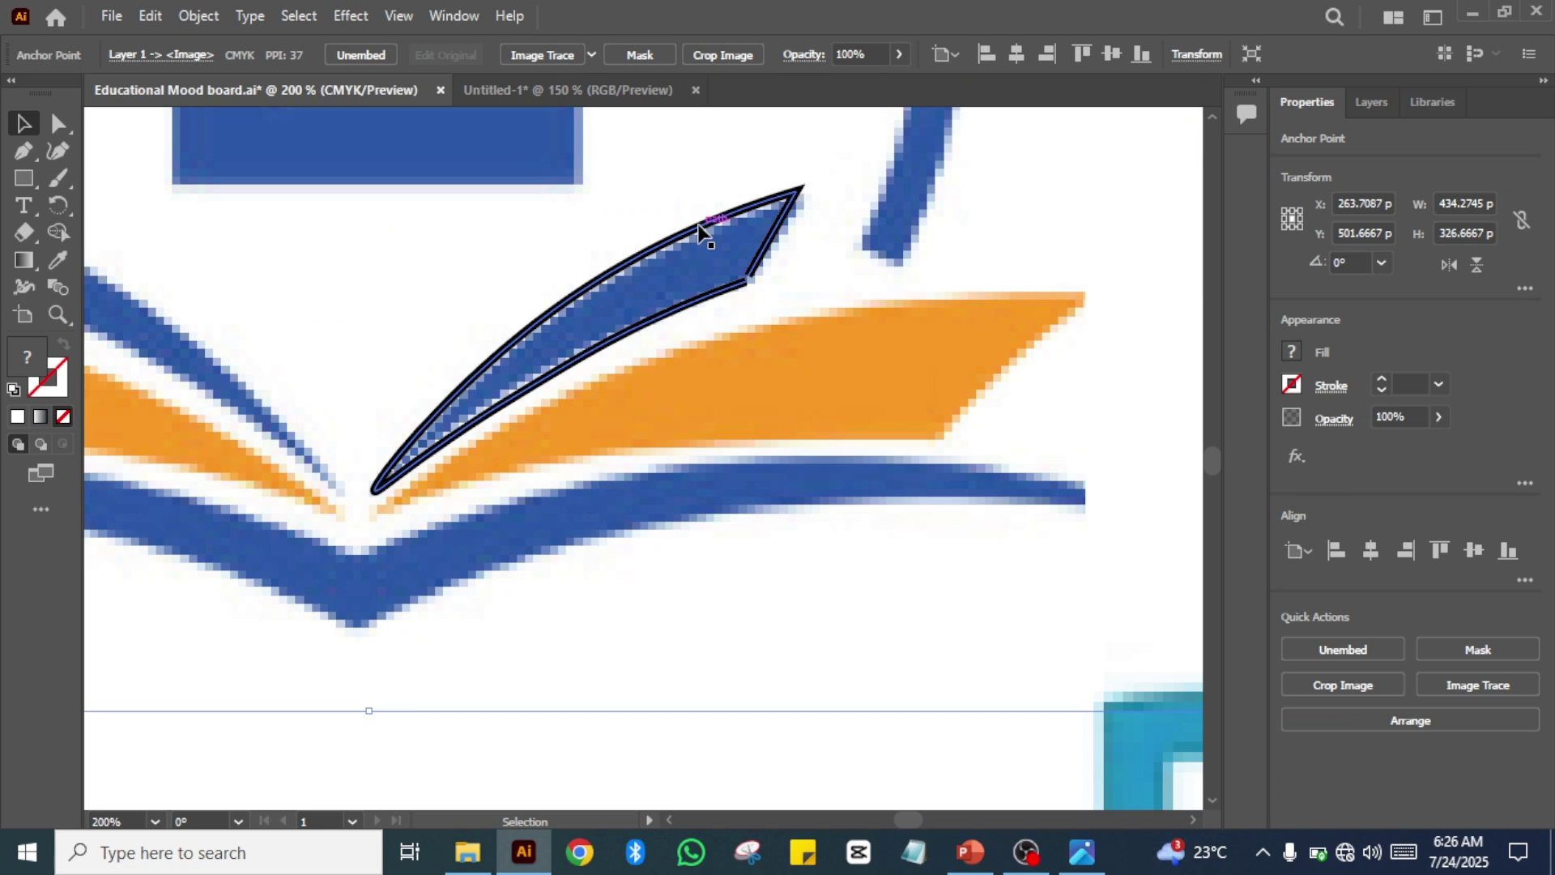
- Nudge the black page outline slightly outward and shift the E logo image to about X 225.6 px, Y 478.2 px
{"action": "mouse_move", "coordinate": [652, 245]}
{"action": "left_mouse_down"}
{"action": "mouse_move", "coordinate": [792, 301]}
{"action": "mouse_move", "coordinate": [571, 125]}
{"action": "mouse_move", "coordinate": [670, 229]}
{"action": "mouse_move", "coordinate": [660, 243]}
{"action": "mouse_move", "coordinate": [764, 250]}
{"action": "mouse_move", "coordinate": [659, 235]}
{"action": "mouse_move", "coordinate": [666, 264]}
{"action": "mouse_move", "coordinate": [660, 246]}
{"action": "left_mouse_up"}
{"action": "left_click", "coordinate": [1047, 479]}
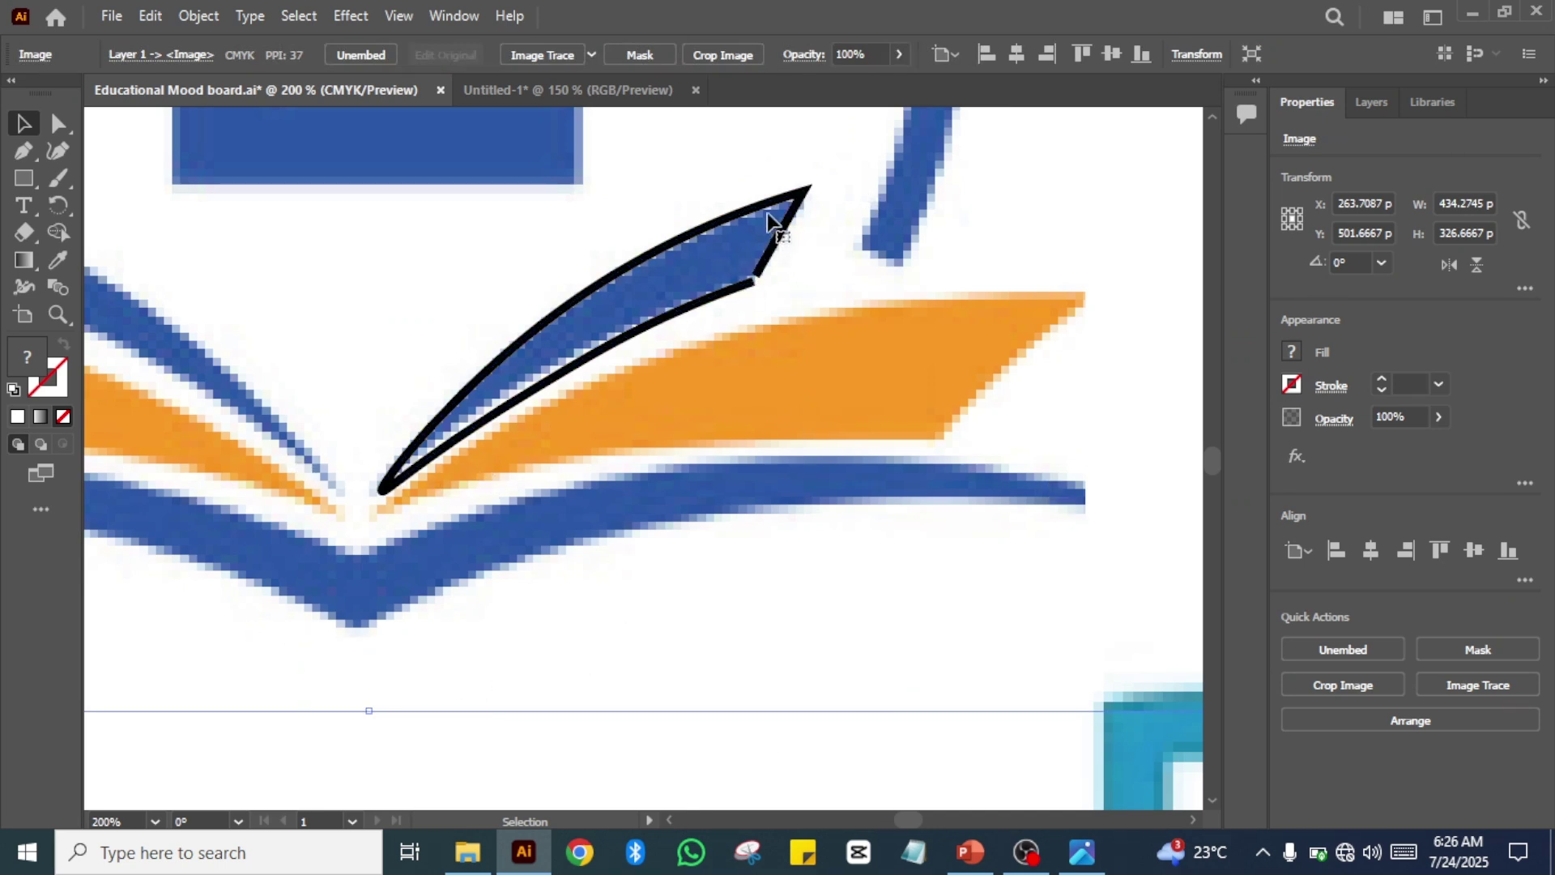
{"action": "left_click_drag", "start_coordinate": [741, 217], "coordinate": [784, 162]}
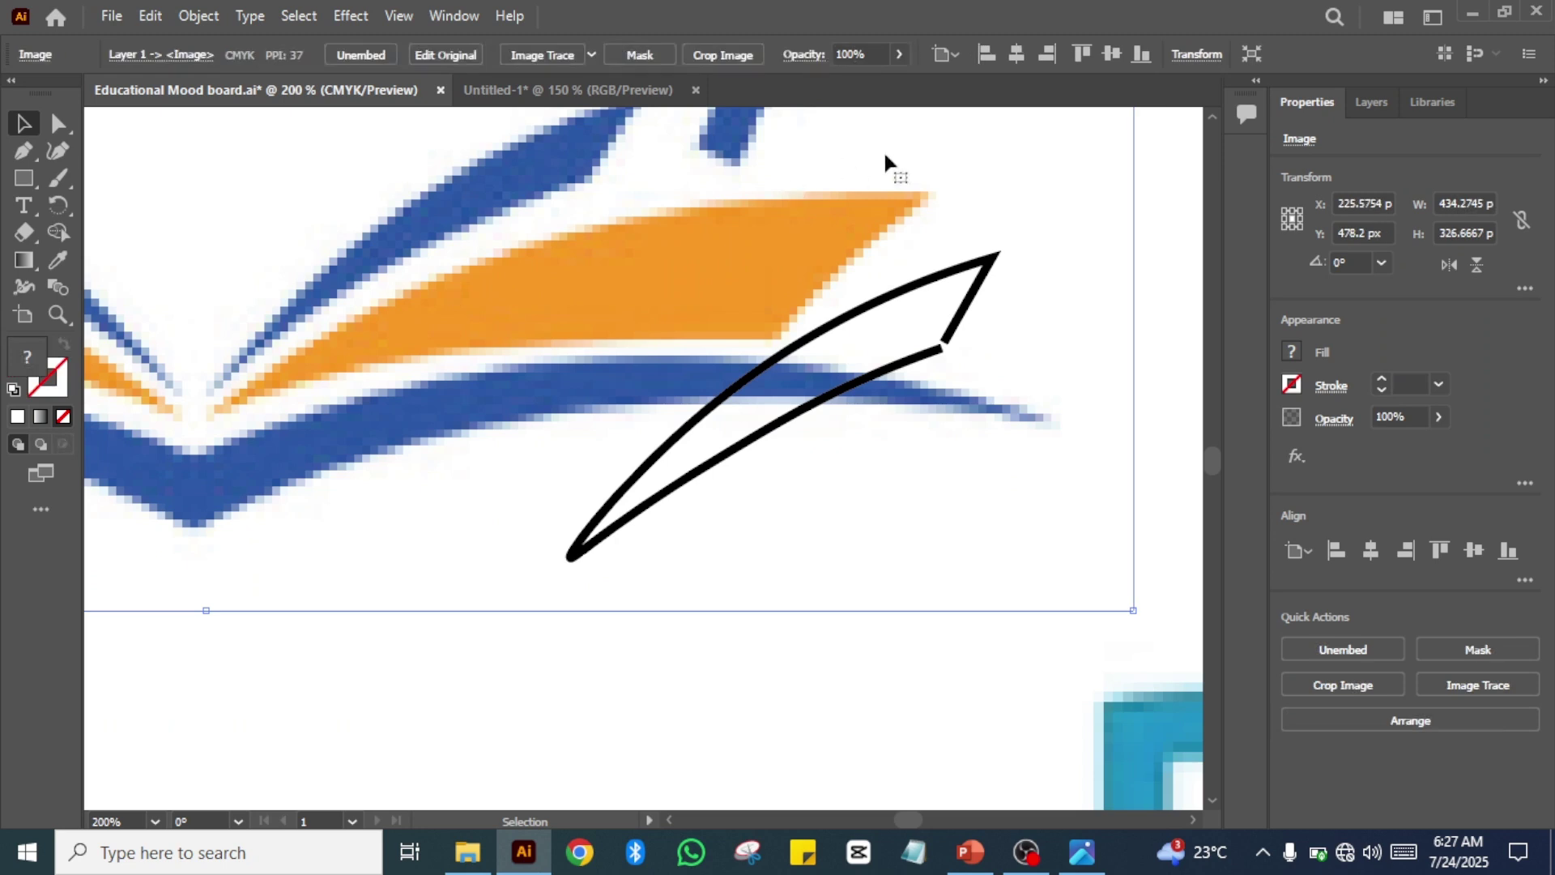
- Move the black page outline back over the blue right page of the E logo
{"action": "key", "text": "space"}
{"action": "left_click_drag", "start_coordinate": [815, 183], "coordinate": [1062, 483]}
{"action": "left_click", "coordinate": [1084, 623]}
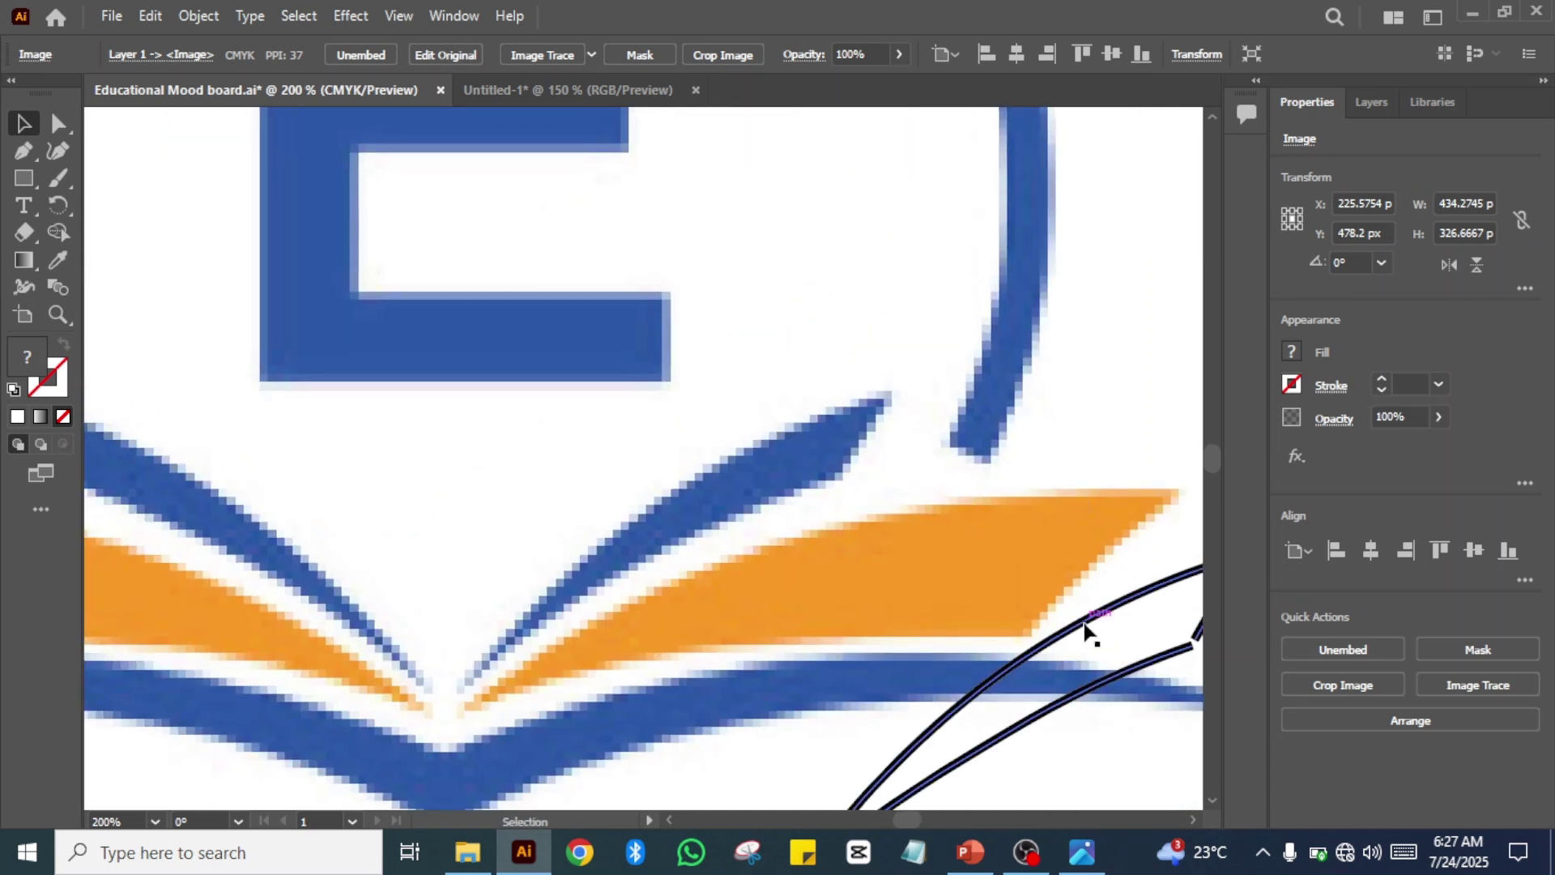
{"action": "left_click_drag", "start_coordinate": [1084, 624], "coordinate": [723, 448]}
{"action": "left_click", "coordinate": [1103, 354]}
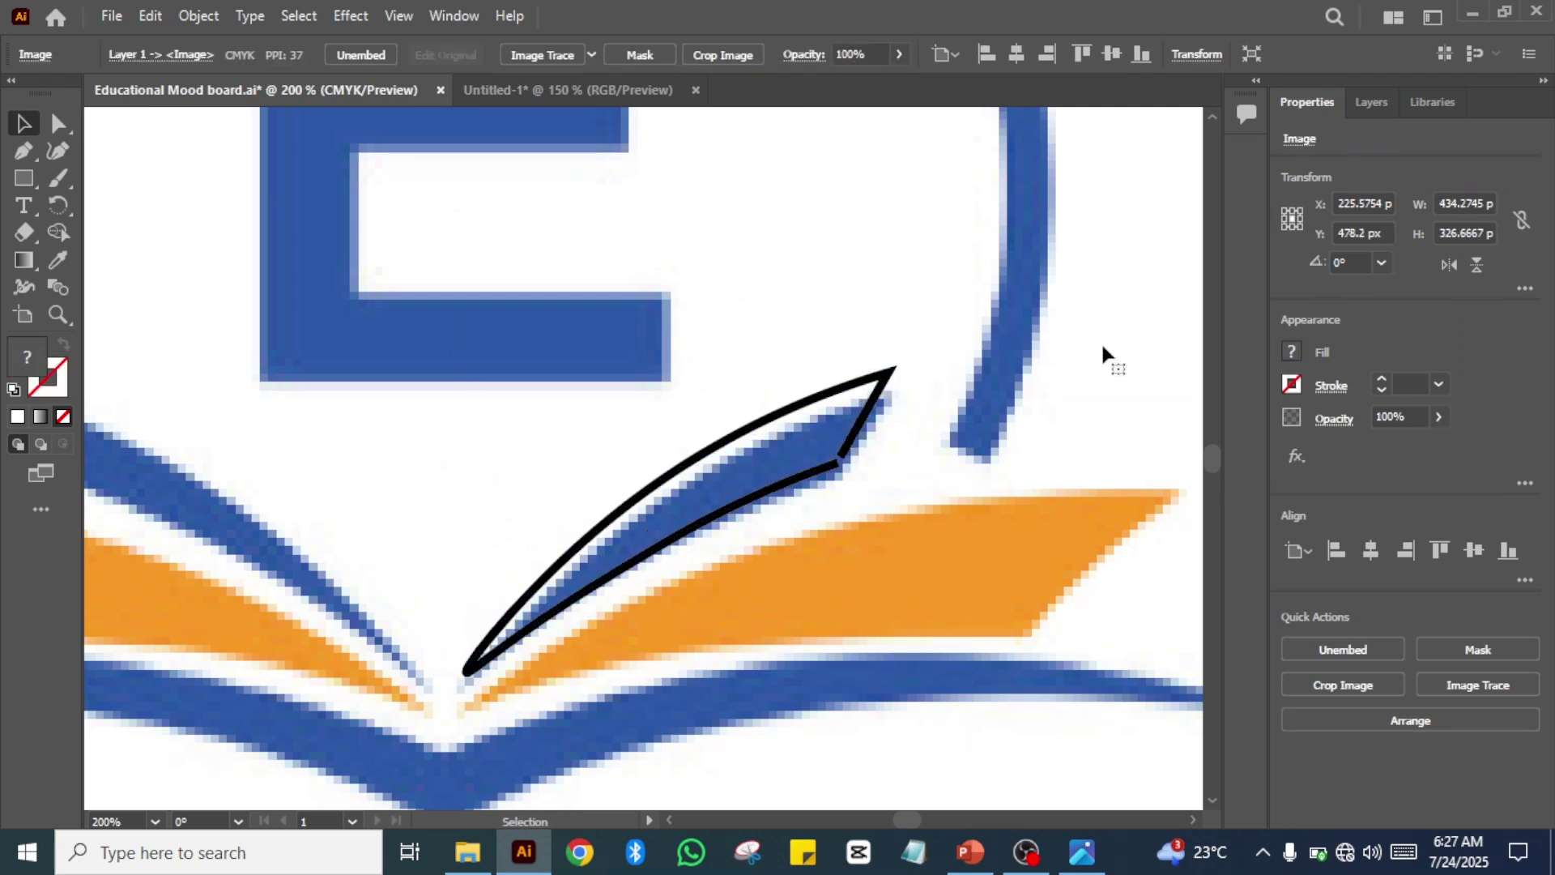
- Trace the upper edge of the orange right page with the Curvature tool, from its outer tip to its inner tip
{"action": "scroll", "coordinate": [543, 526], "scroll_direction": "down", "scroll_amount": 2}
{"action": "scroll", "coordinate": [542, 527], "scroll_direction": "right", "scroll_amount": 2}
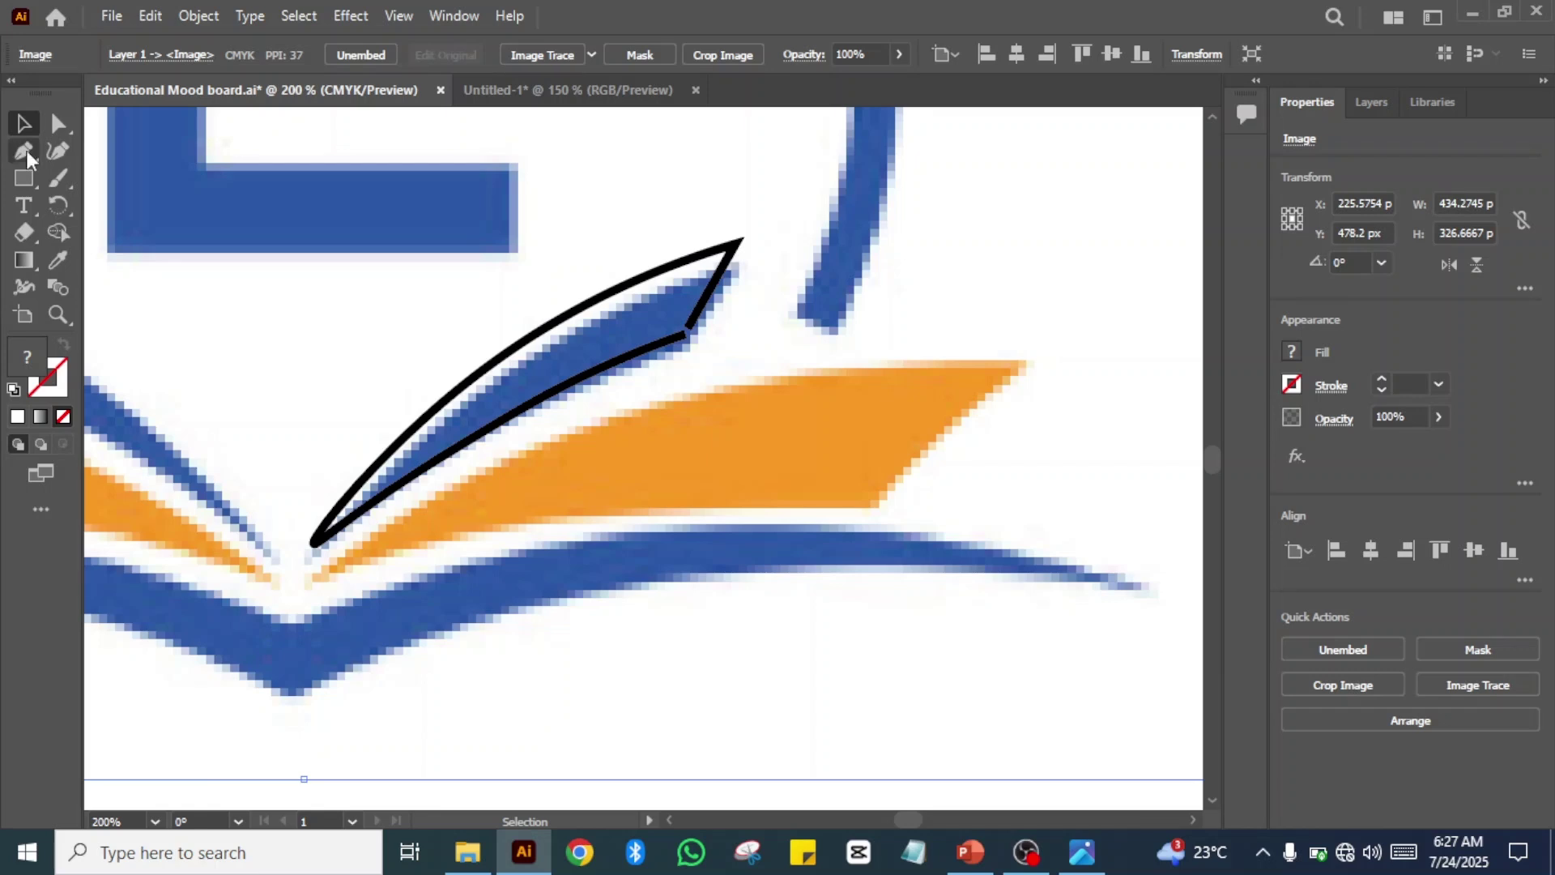
{"action": "left_click", "coordinate": [57, 151]}
{"action": "left_click", "coordinate": [1020, 359]}
{"action": "left_click", "coordinate": [764, 370]}
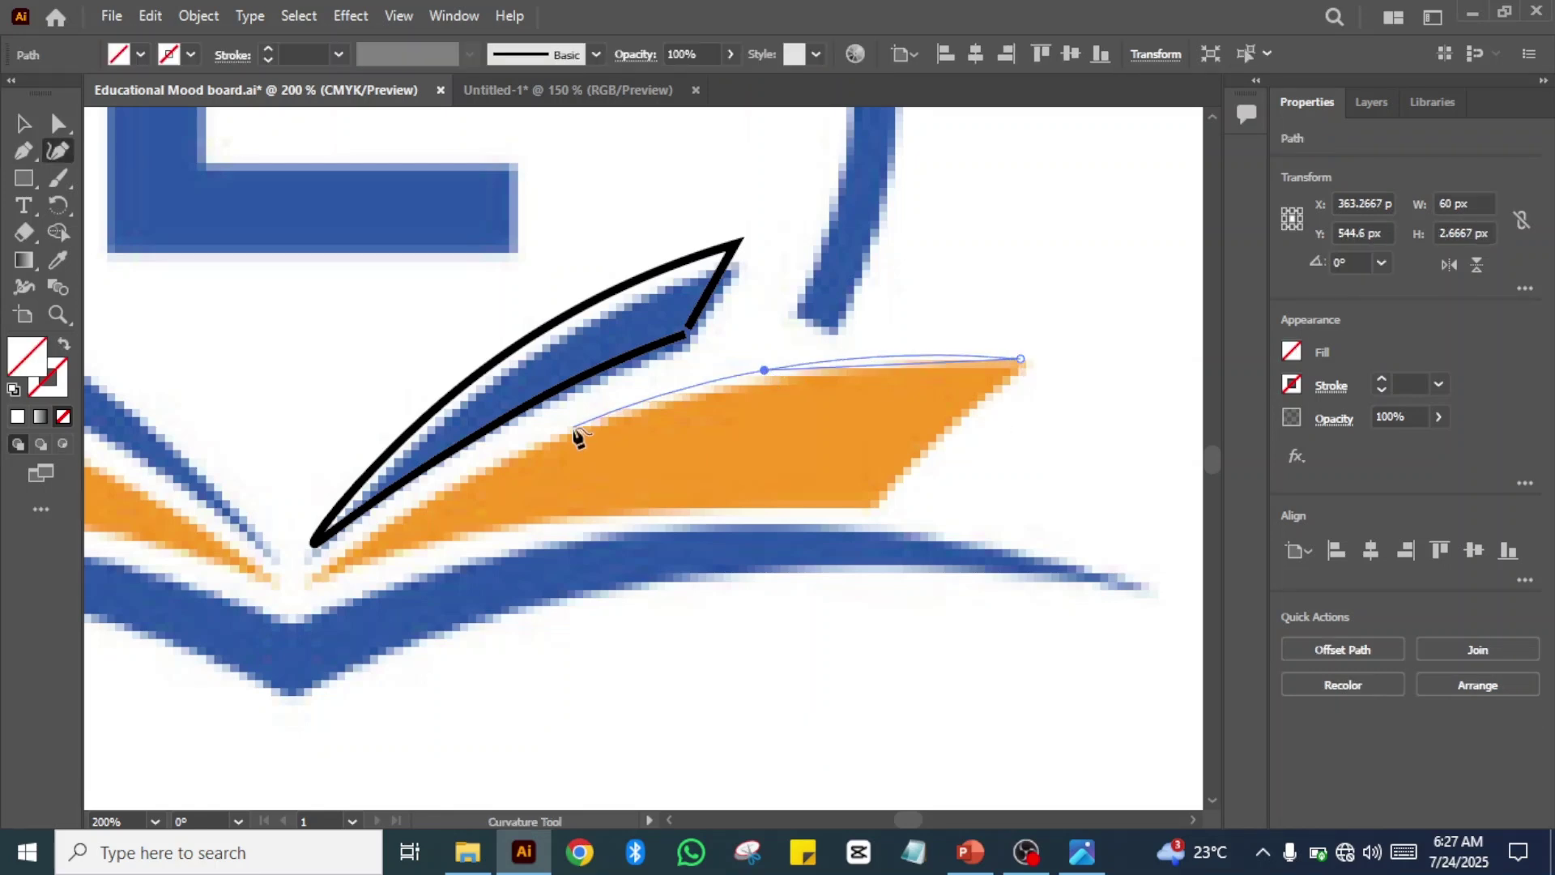
{"action": "left_click", "coordinate": [572, 427]}
{"action": "left_click", "coordinate": [458, 481]}
{"action": "left_click", "coordinate": [315, 574]}
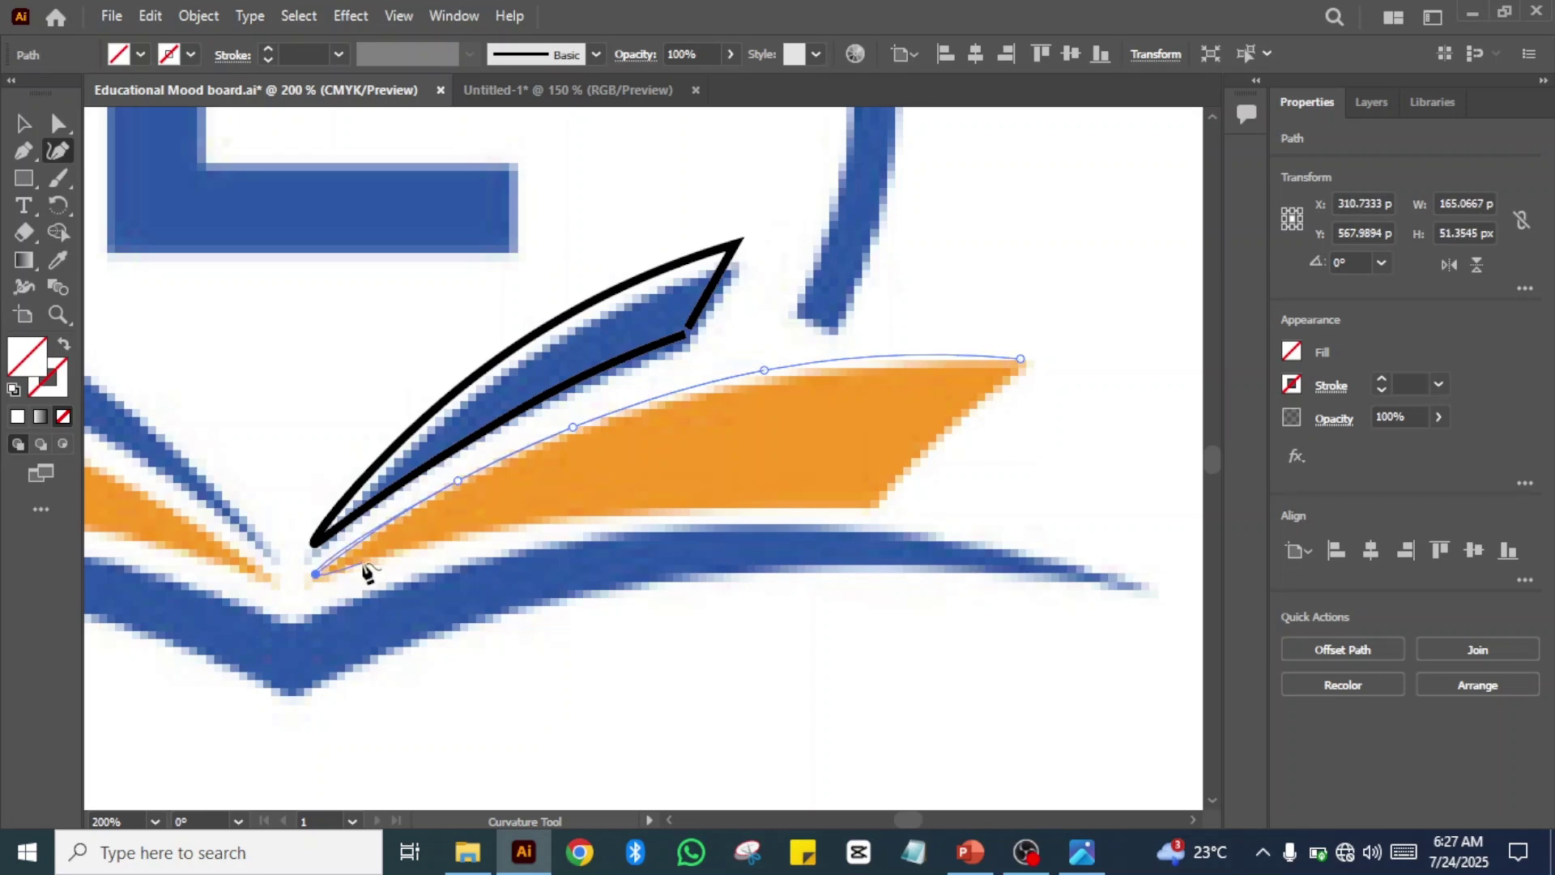
- Trace the orange page's lower edge with several curve points and close its outer end straight, making a shape about 165 px by 52 px
{"action": "left_click", "coordinate": [366, 561]}
{"action": "left_click", "coordinate": [446, 542]}
{"action": "left_click", "coordinate": [516, 528]}
{"action": "left_click", "coordinate": [578, 519]}
{"action": "left_click", "coordinate": [648, 516]}
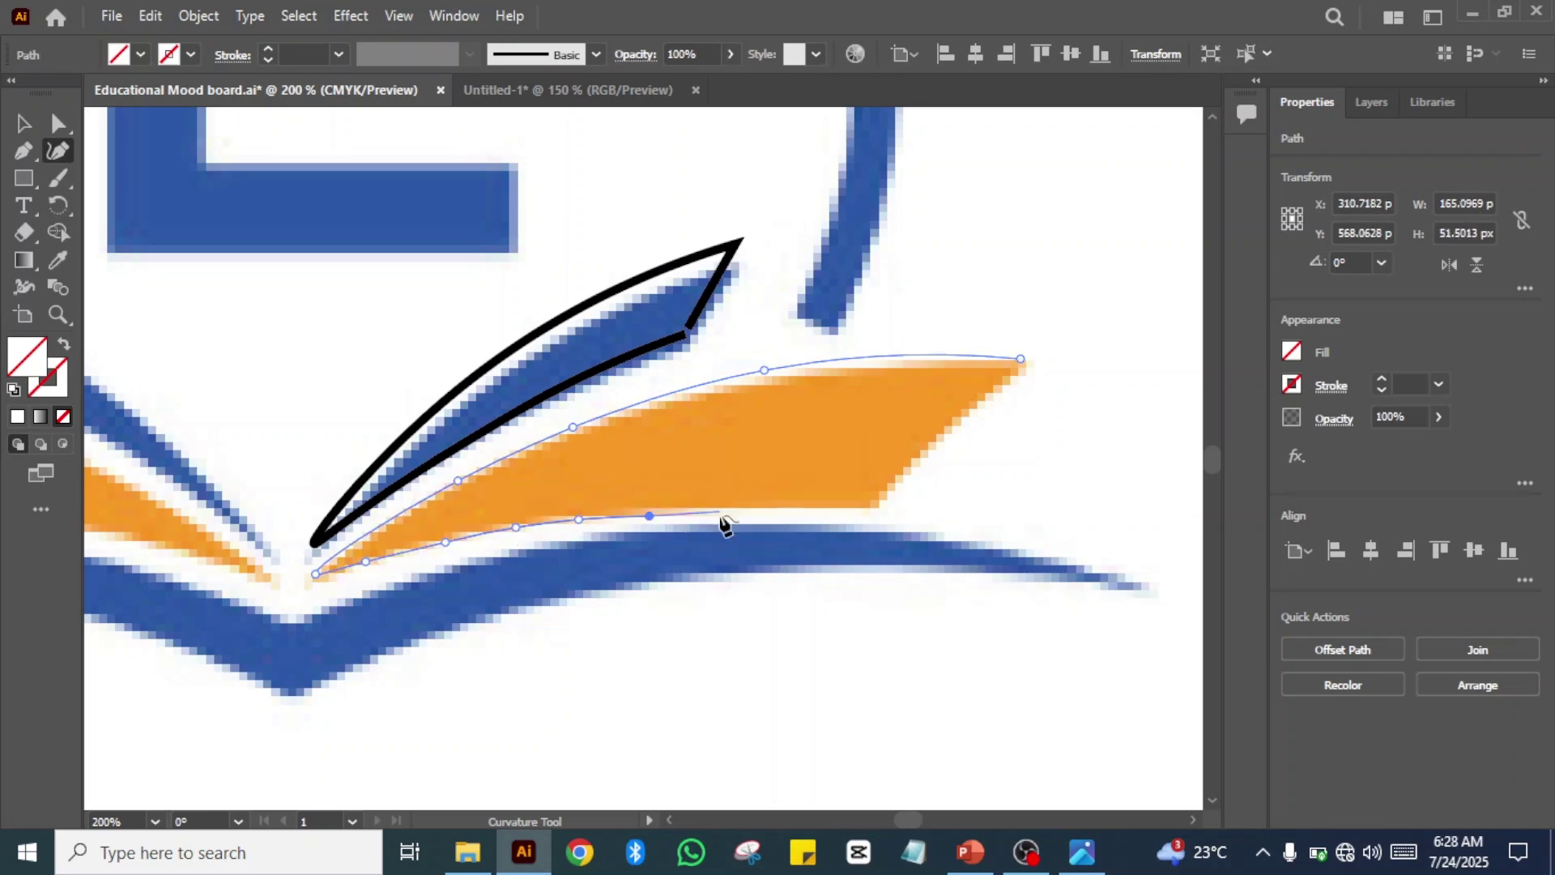
{"action": "left_click", "coordinate": [712, 516]}
{"action": "left_click", "coordinate": [784, 514]}
{"action": "left_click", "coordinate": [843, 513]}
{"action": "left_click", "coordinate": [864, 513]}
{"action": "key", "text": "p"}
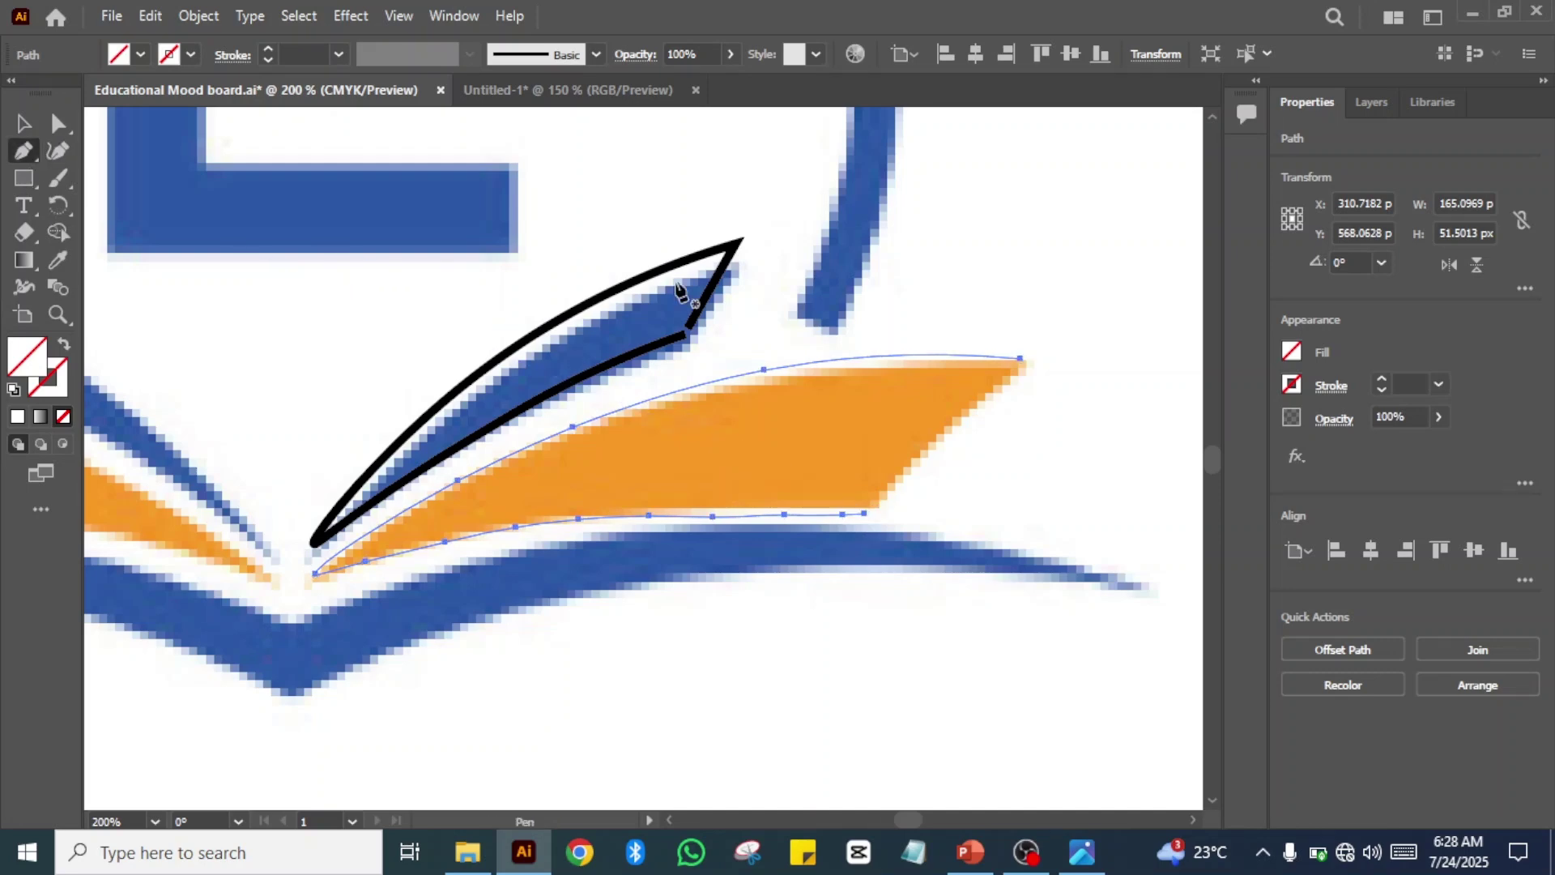
{"action": "left_click", "coordinate": [864, 513]}
{"action": "left_click", "coordinate": [1019, 357]}
- Give the traced orange page a black stroke, thickened beyond 1 pt, and deselect it
{"action": "key", "text": "v"}
{"action": "left_click", "coordinate": [1292, 384]}
{"action": "left_click", "coordinate": [1093, 465]}
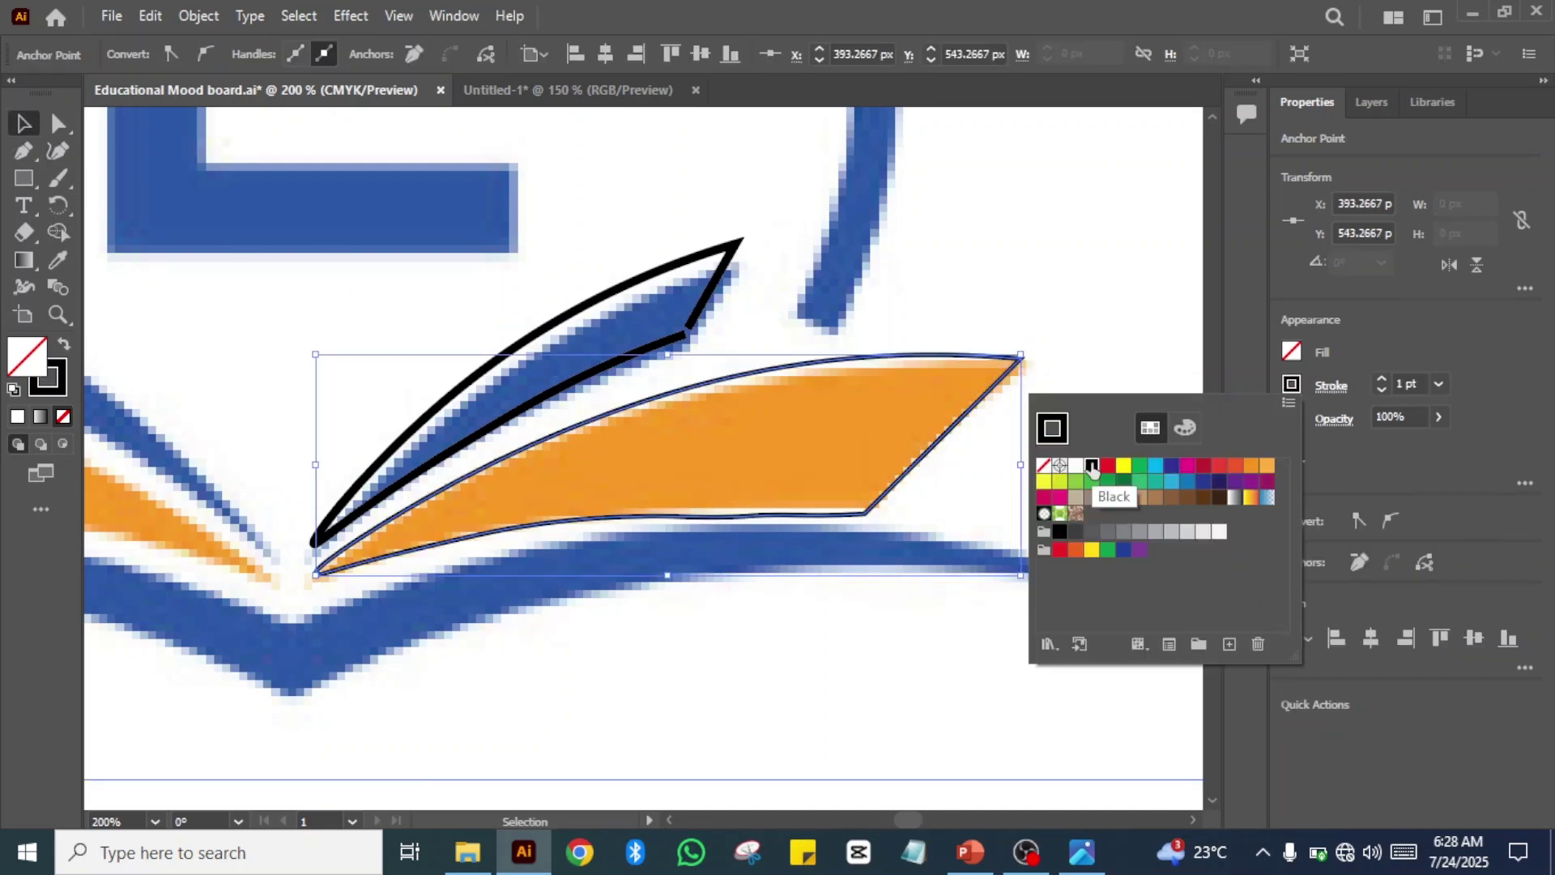
{"action": "left_click", "coordinate": [1381, 379]}
{"action": "left_click", "coordinate": [1381, 379]}
{"action": "left_click", "coordinate": [1087, 329]}
- Trace the upper edge of the book's bottom blue band with the Curvature tool, from the left tip to the central fold
{"action": "key", "text": "space"}
{"action": "left_click_drag", "start_coordinate": [1086, 330], "coordinate": [1357, 452]}
{"action": "key", "text": "space"}
{"action": "mouse_move", "coordinate": [507, 506]}
{"action": "left_mouse_down"}
{"action": "mouse_move", "coordinate": [717, 243]}
{"action": "mouse_move", "coordinate": [903, 186]}
{"action": "left_mouse_up"}
{"action": "left_click", "coordinate": [58, 151]}
{"action": "left_click", "coordinate": [108, 389]}
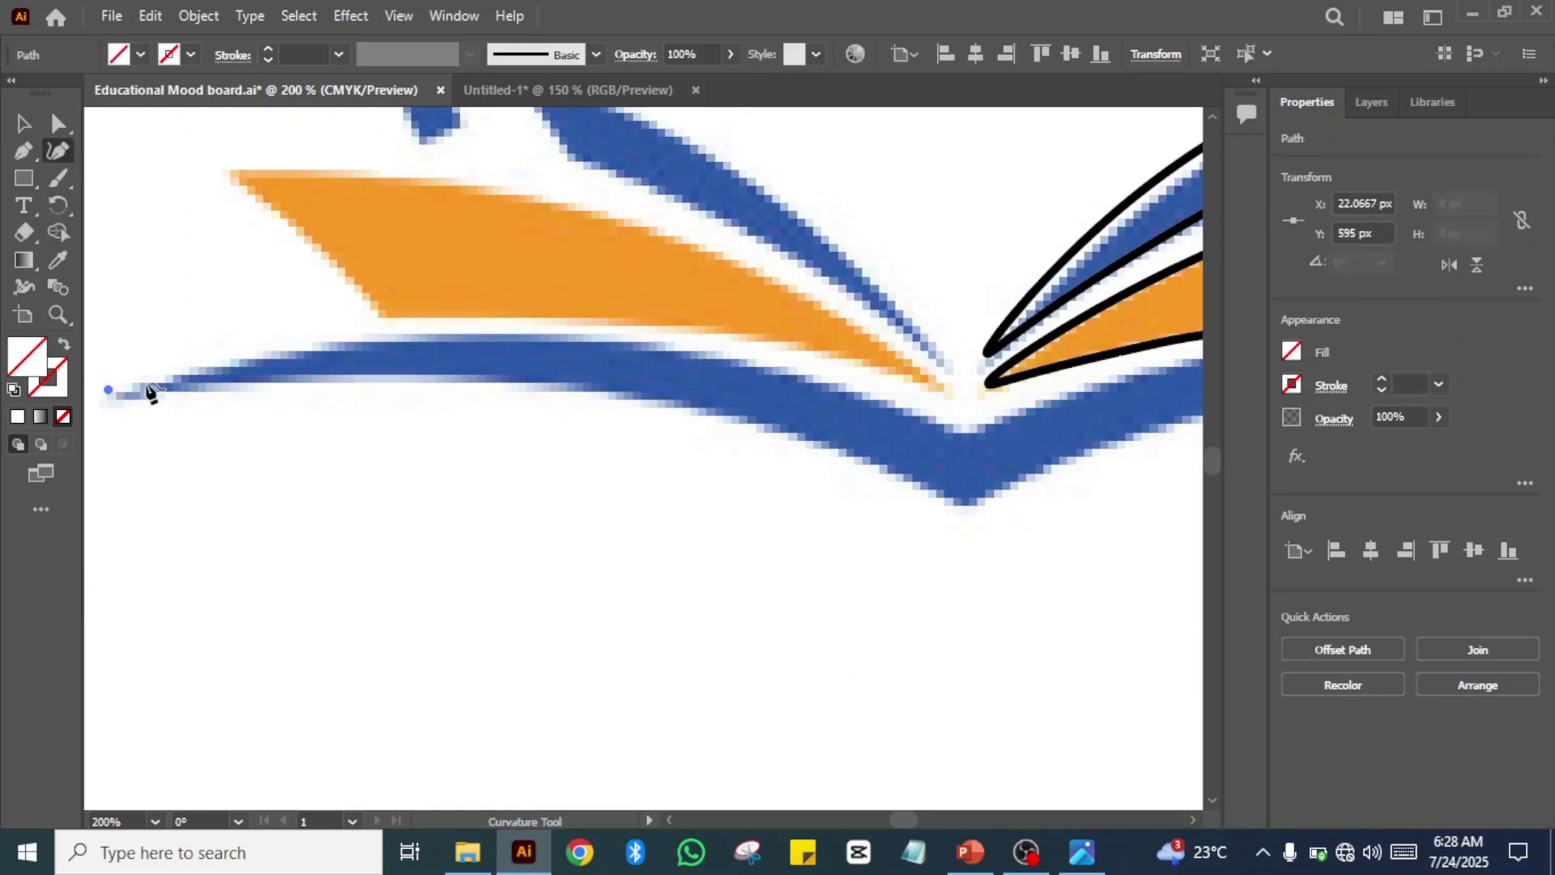
{"action": "left_click", "coordinate": [324, 335]}
{"action": "left_click", "coordinate": [518, 332]}
{"action": "left_click", "coordinate": [708, 352]}
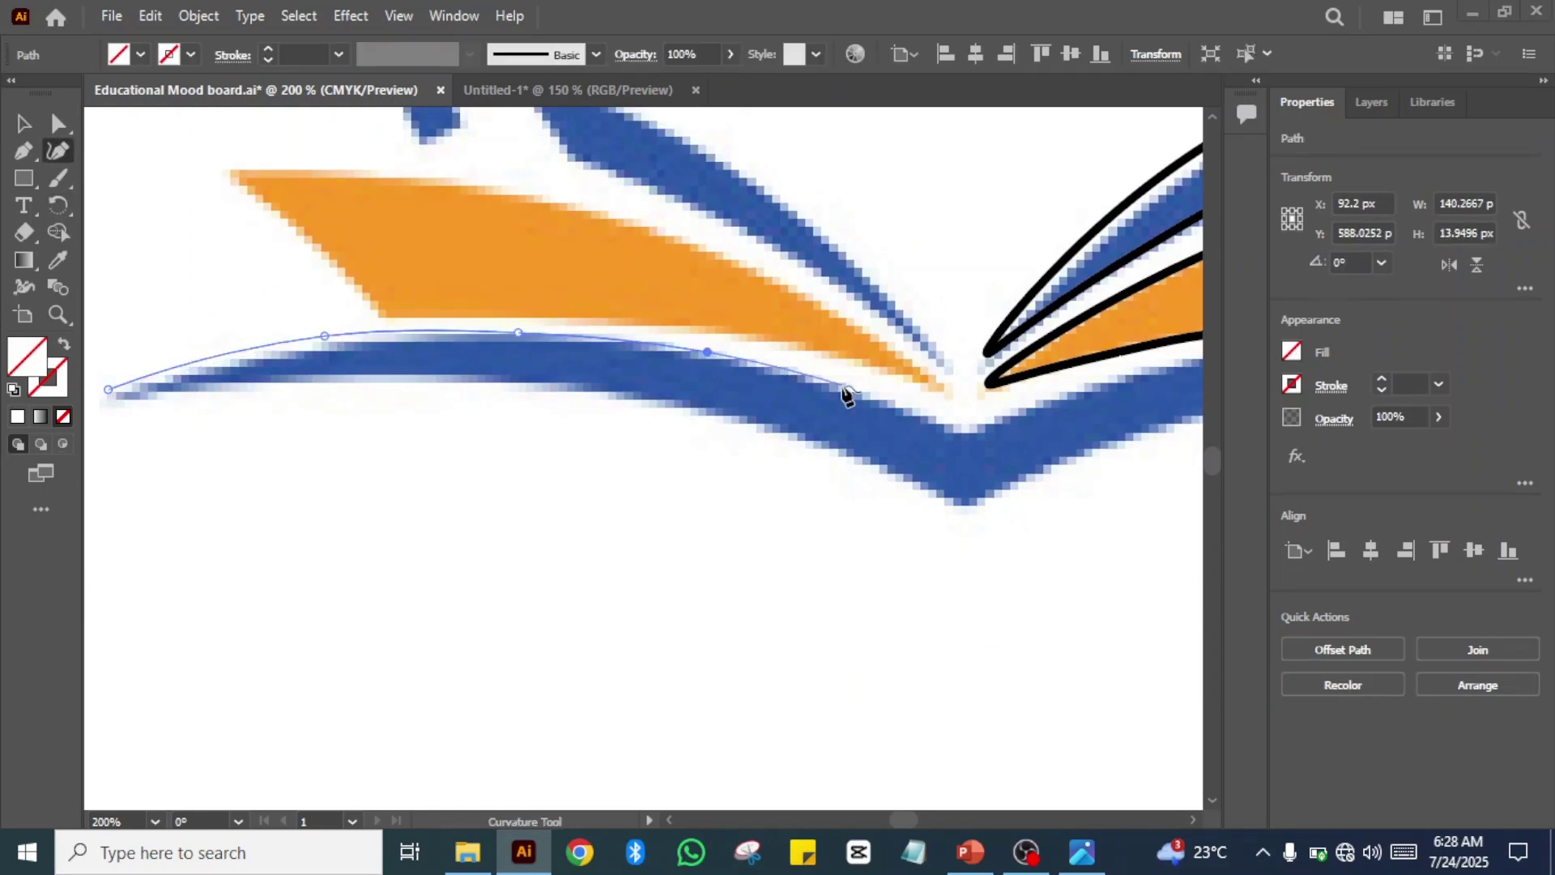
{"action": "left_click", "coordinate": [965, 426]}
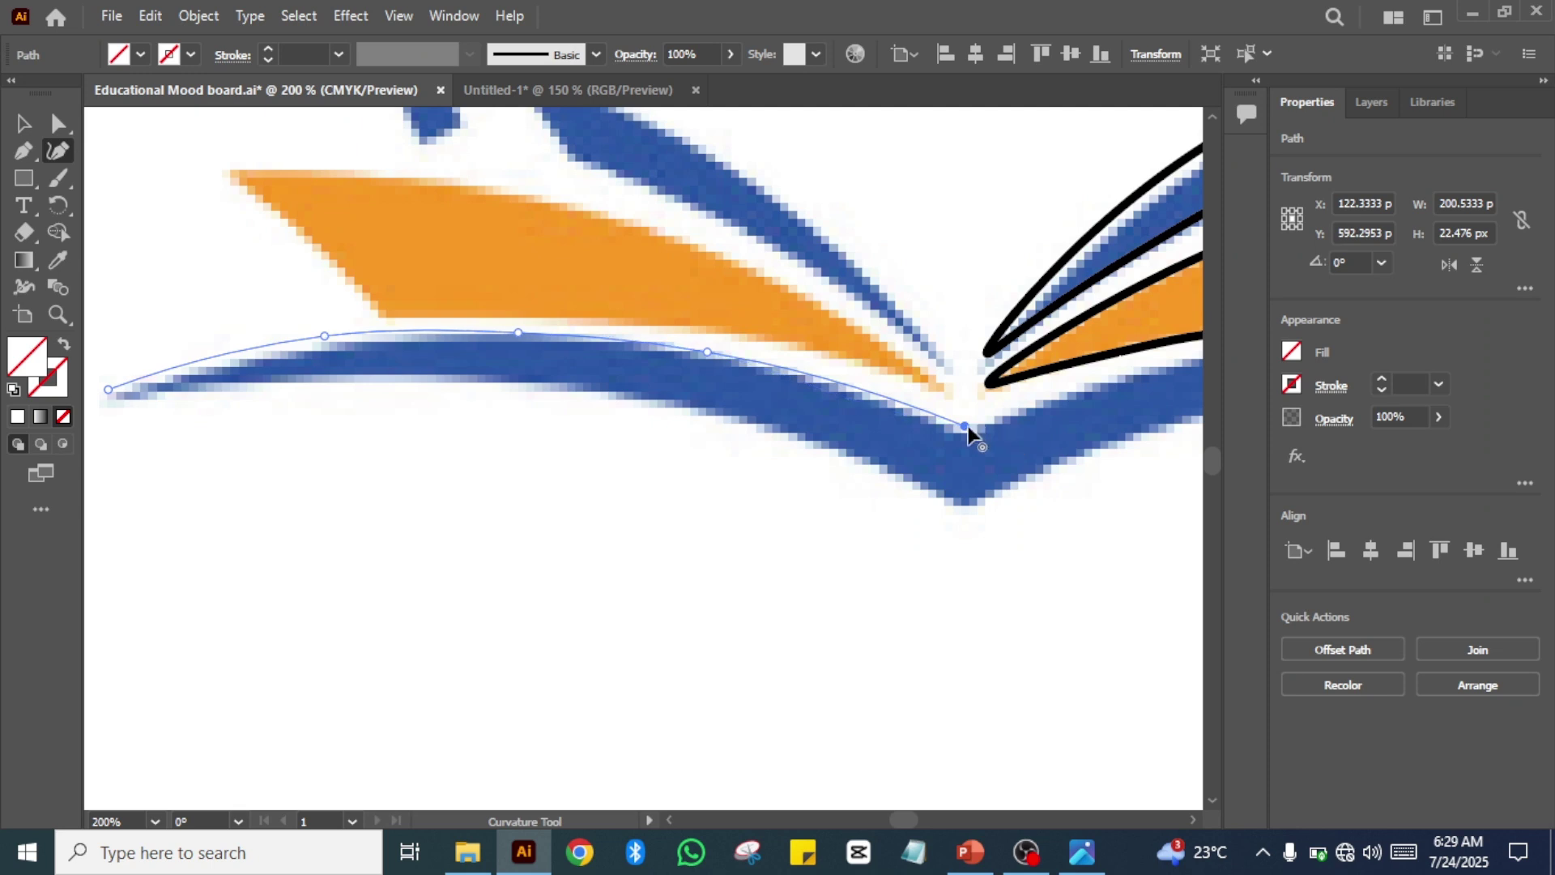
- Continue the band's upper edge from a sharp corner at the central fold along the right half to its outer tip
{"action": "double_click", "coordinate": [1029, 404]}
{"action": "left_click", "coordinate": [1156, 364]}
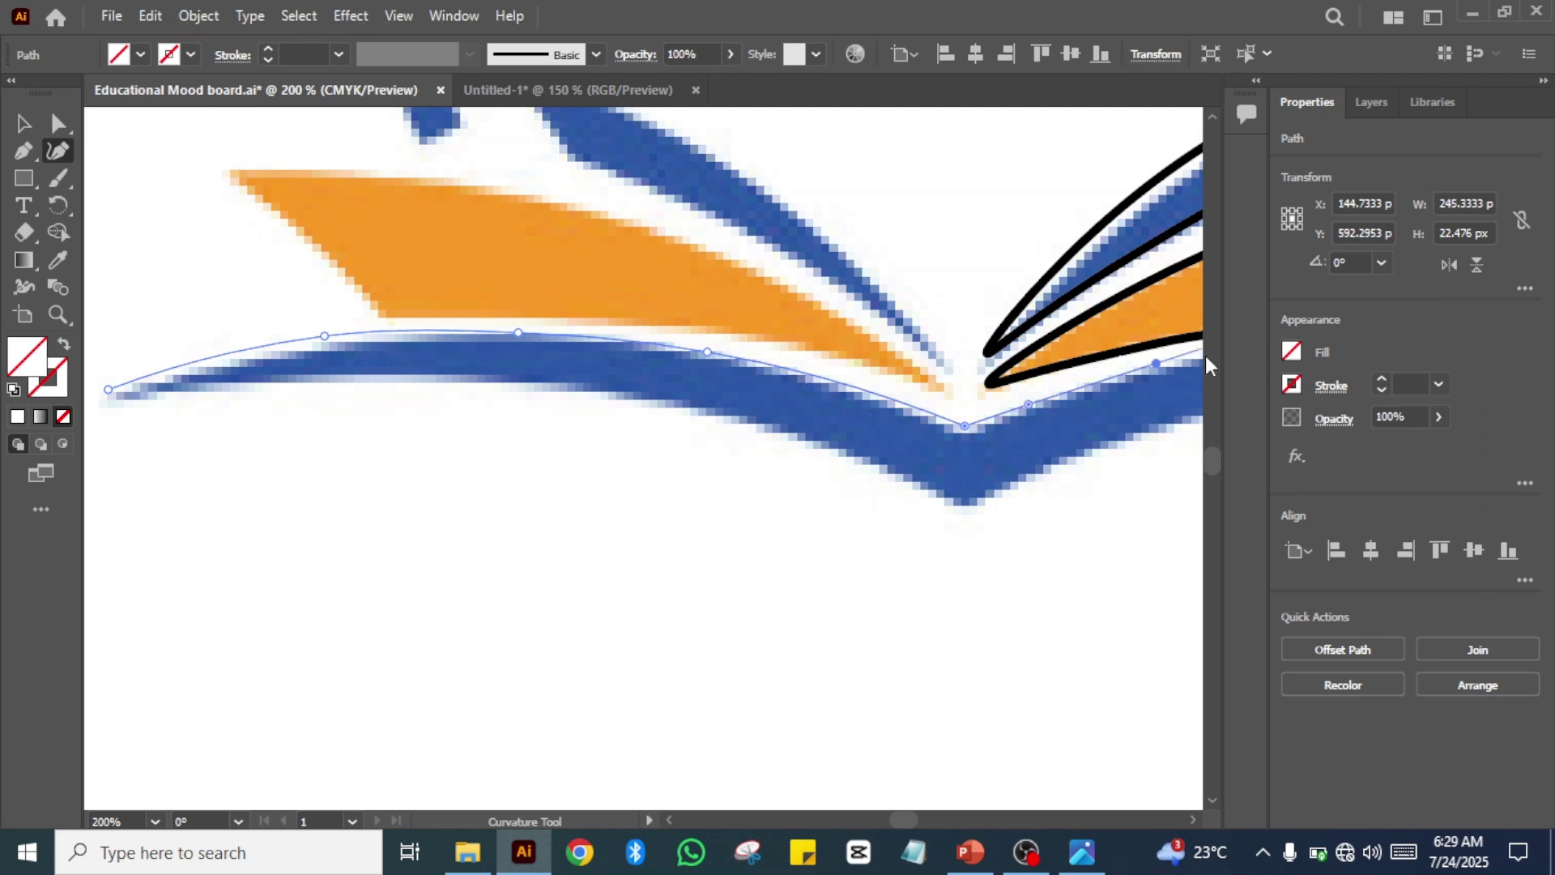
{"action": "left_click_drag", "start_coordinate": [1199, 361], "coordinate": [486, 458]}
{"action": "left_click", "coordinate": [601, 435]}
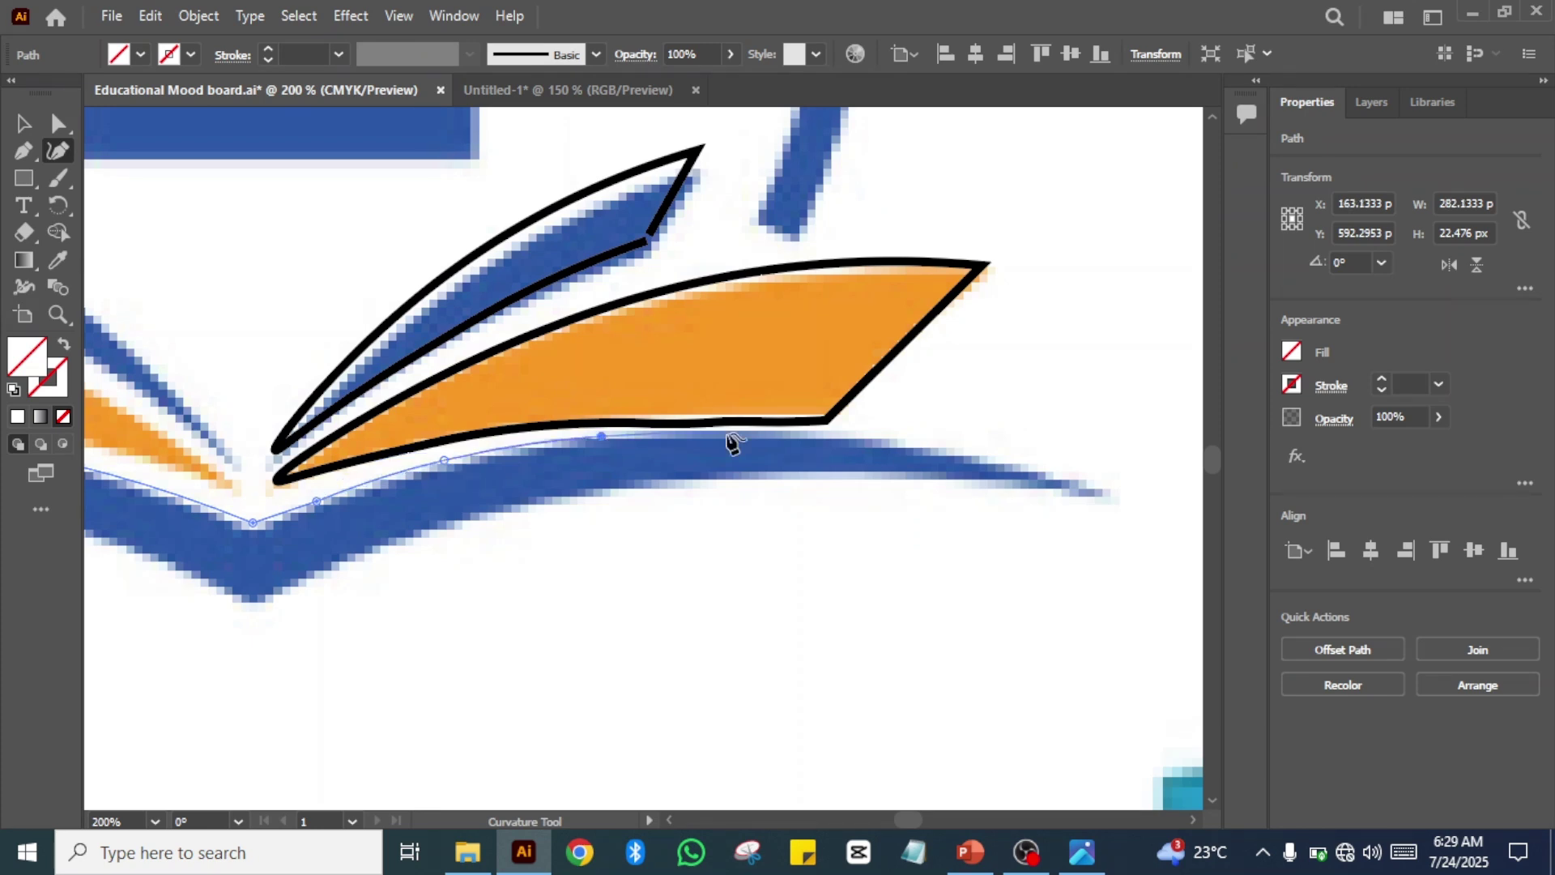
{"action": "left_click", "coordinate": [737, 431]}
{"action": "left_click", "coordinate": [960, 452]}
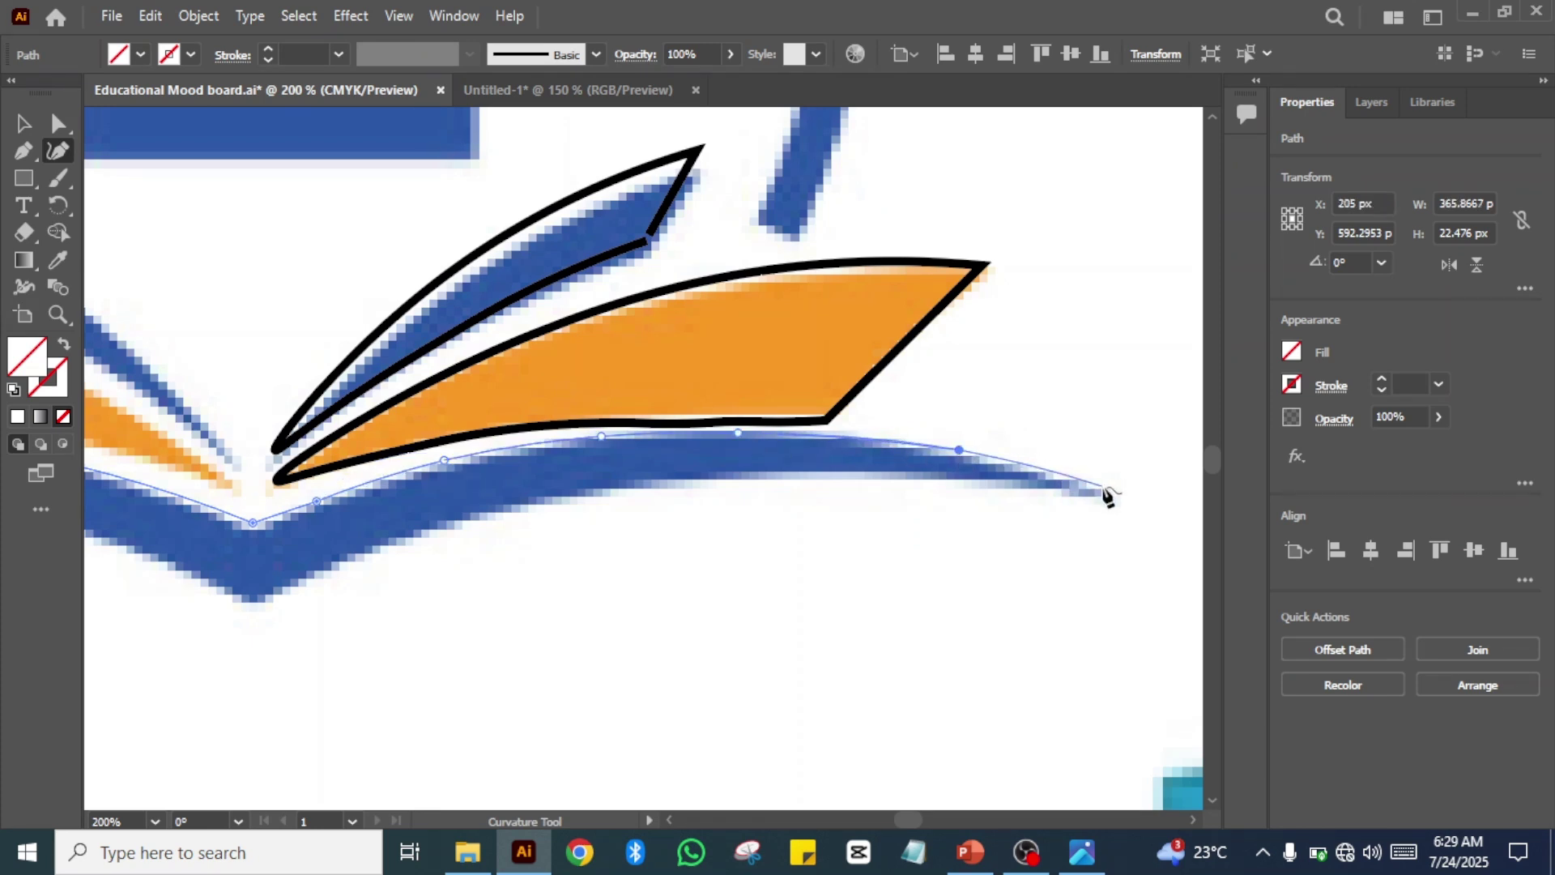
{"action": "left_click", "coordinate": [1102, 486]}
- Trace the band's lower edge from the right outer tip back towards the central fold
{"action": "left_click", "coordinate": [1037, 484]}
{"action": "left_click", "coordinate": [928, 479]}
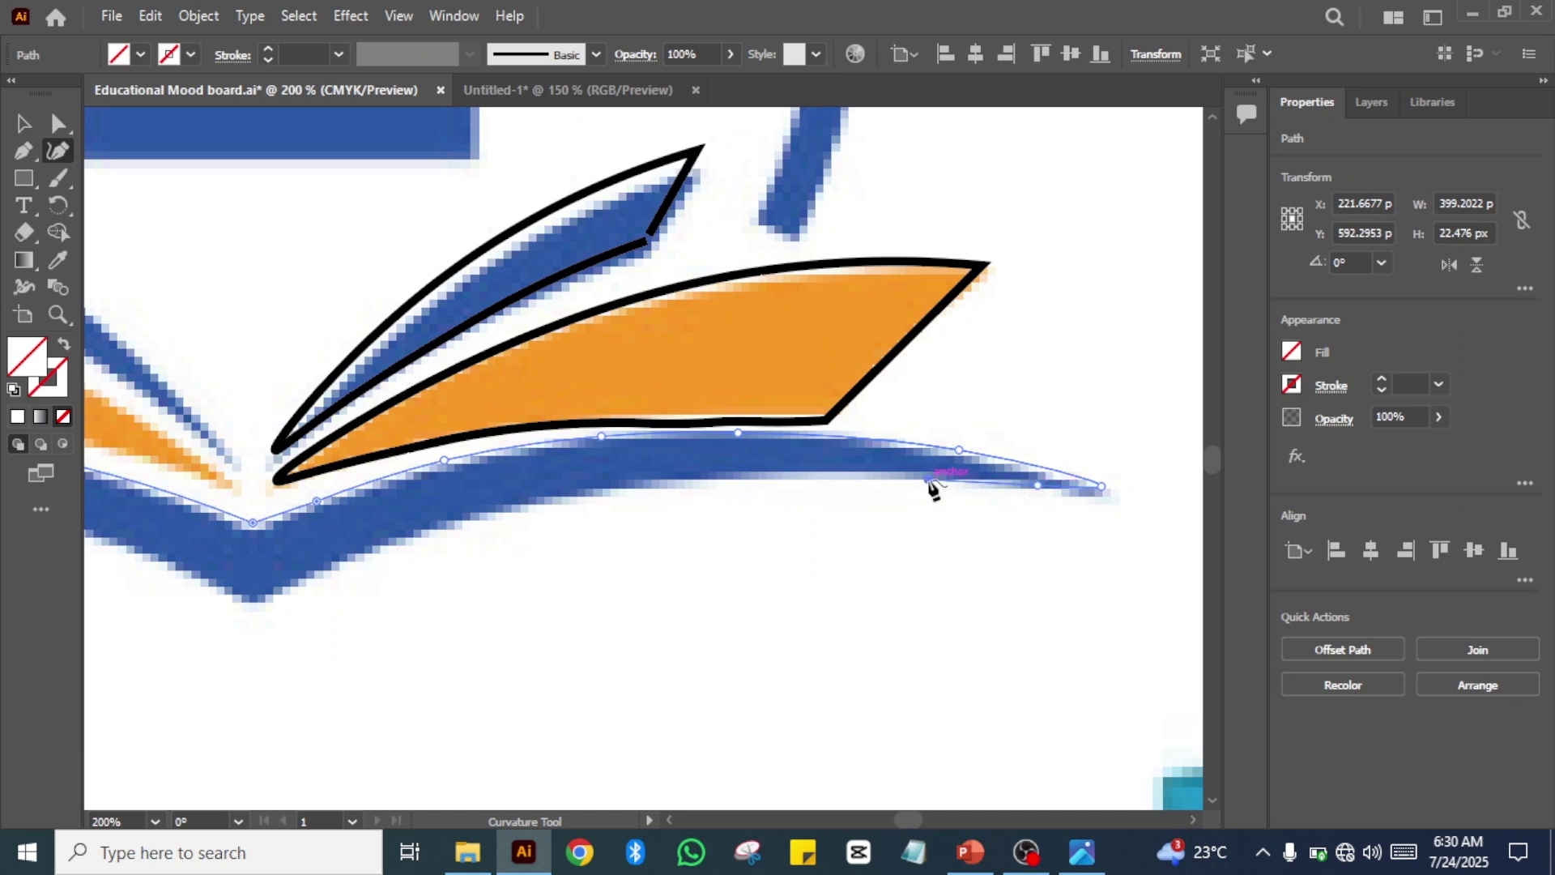
{"action": "left_click", "coordinate": [805, 473]}
{"action": "left_click", "coordinate": [681, 478]}
{"action": "left_click", "coordinate": [572, 498]}
{"action": "left_click", "coordinate": [458, 517]}
{"action": "left_click", "coordinate": [357, 558]}
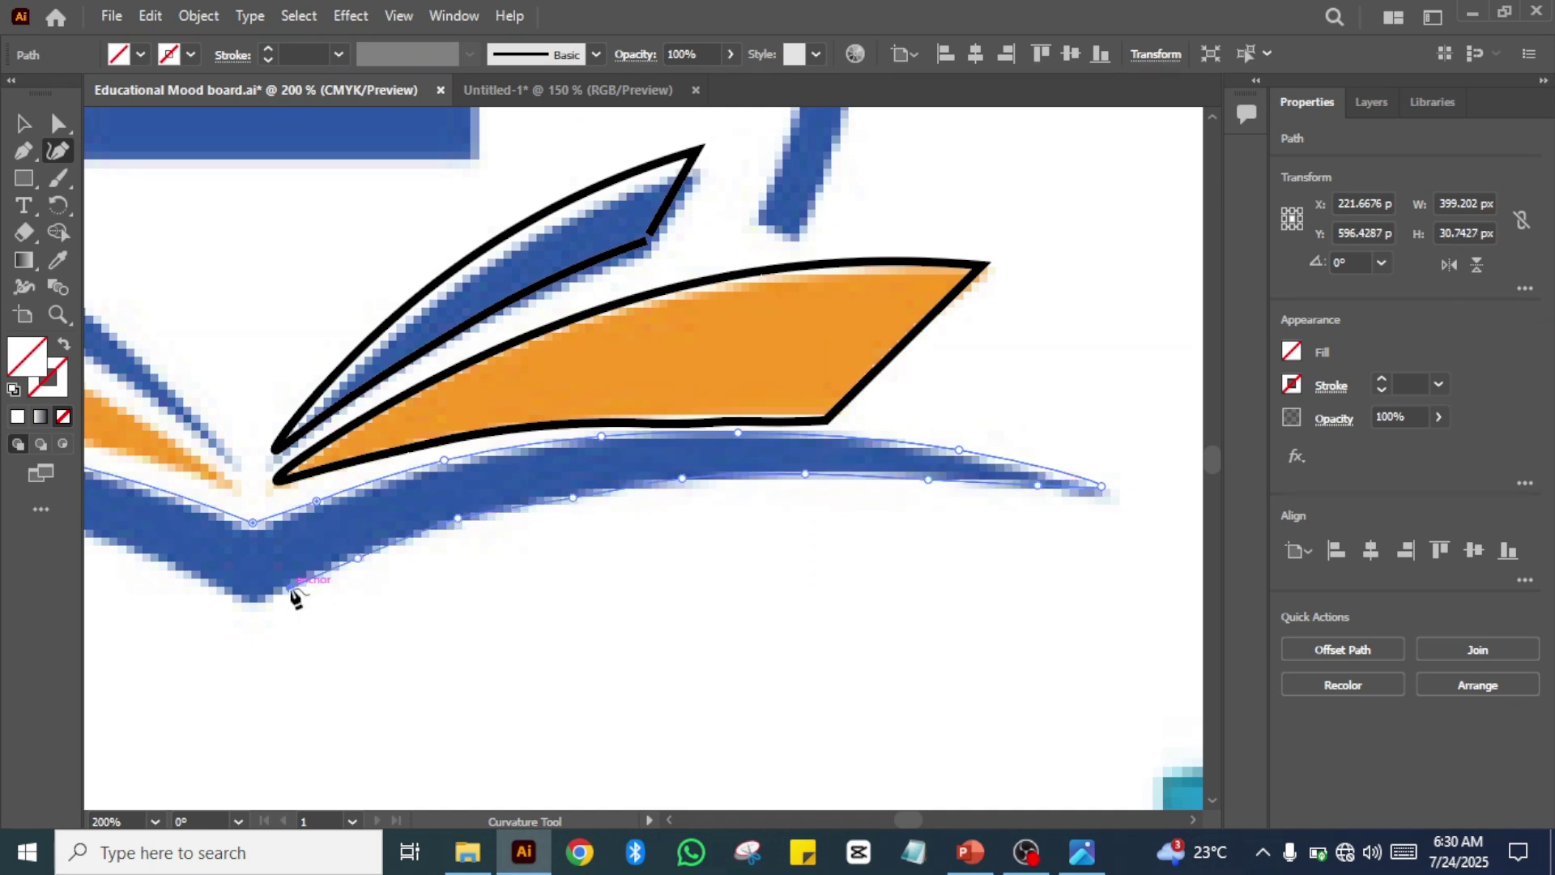
{"action": "left_click", "coordinate": [290, 588]}
- Set a corner at the lower fold, trace the left half's lower edge and close the band at its left tip, about 399 px by 42 px
{"action": "left_click_drag", "start_coordinate": [249, 609], "coordinate": [976, 609]}
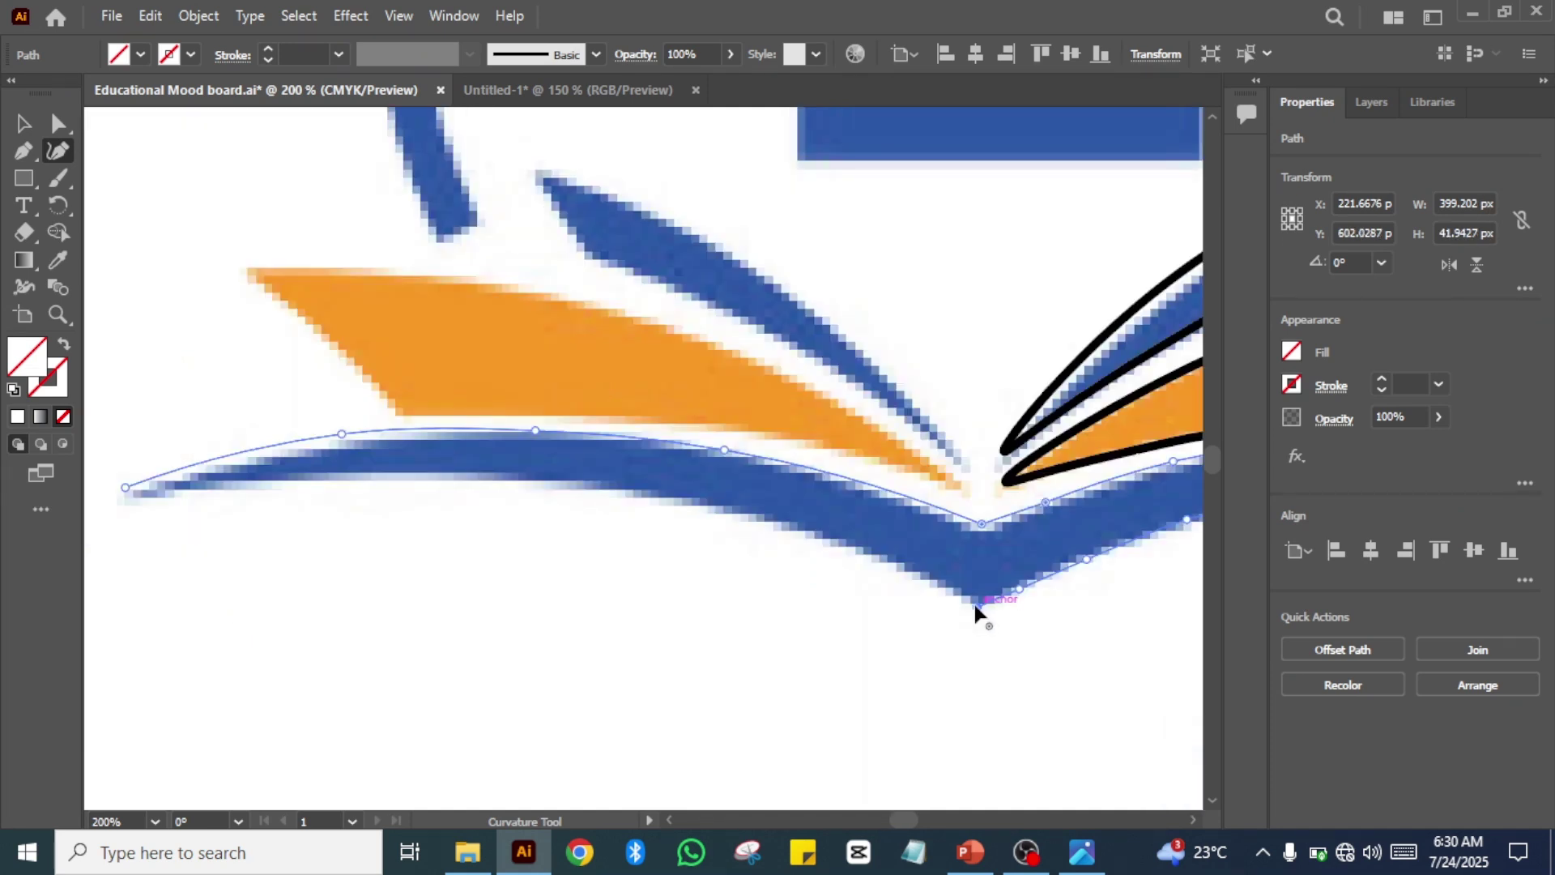
{"action": "left_click", "coordinate": [977, 606], "text": "alt"}
{"action": "left_click", "coordinate": [892, 565]}
{"action": "left_click", "coordinate": [785, 528]}
{"action": "left_click", "coordinate": [697, 509]}
{"action": "left_click", "coordinate": [619, 493]}
{"action": "left_click", "coordinate": [525, 483]}
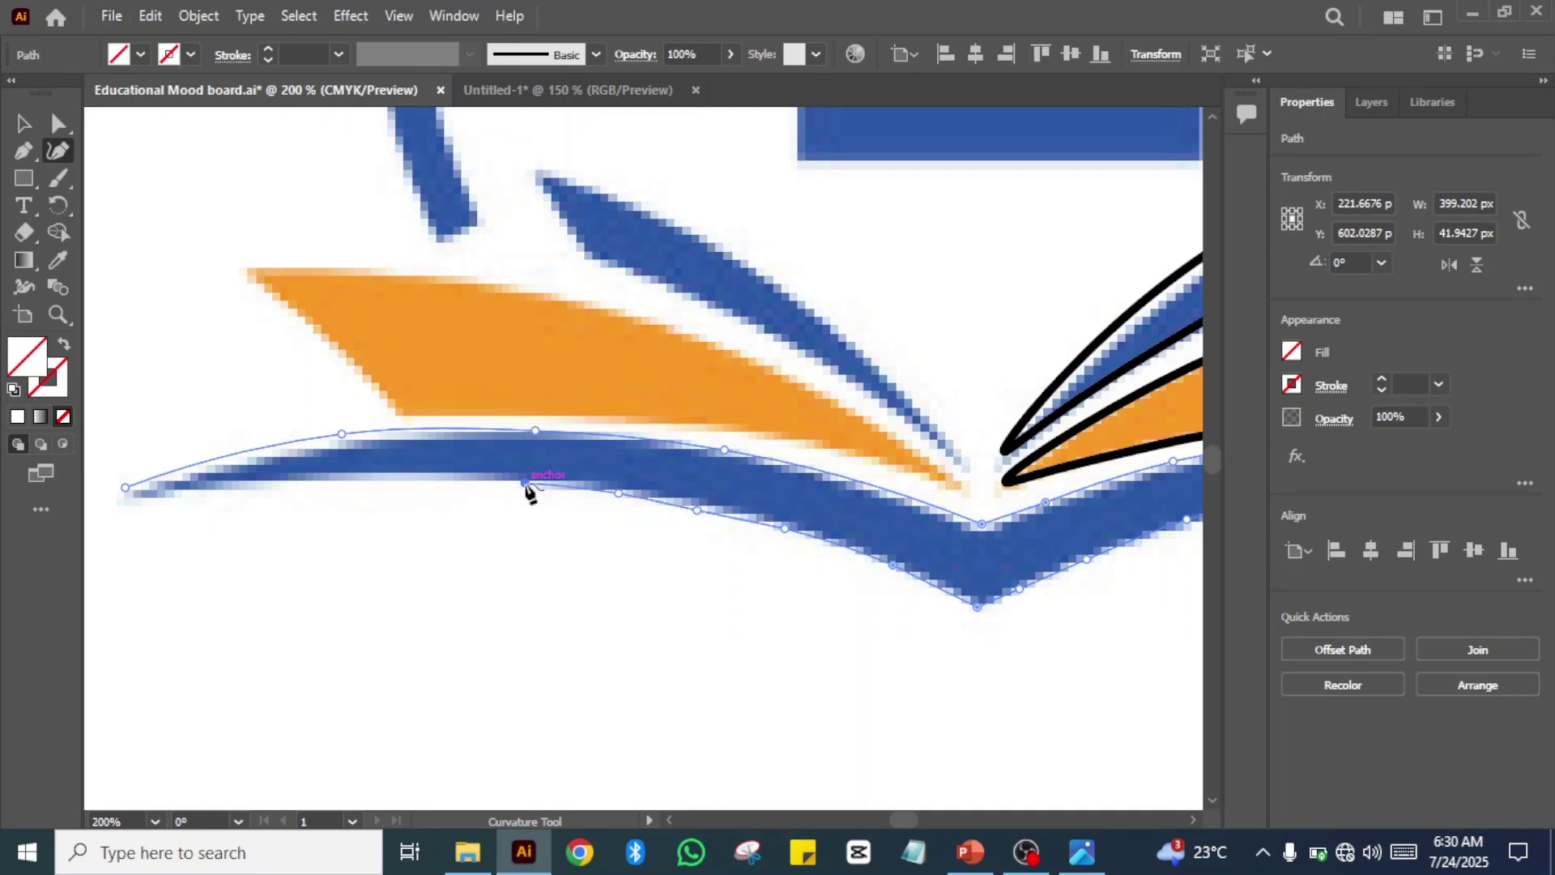
{"action": "left_click", "coordinate": [451, 477]}
{"action": "left_click", "coordinate": [371, 478]}
{"action": "left_click", "coordinate": [281, 482]}
{"action": "left_click", "coordinate": [166, 491]}
{"action": "left_click", "coordinate": [126, 488]}
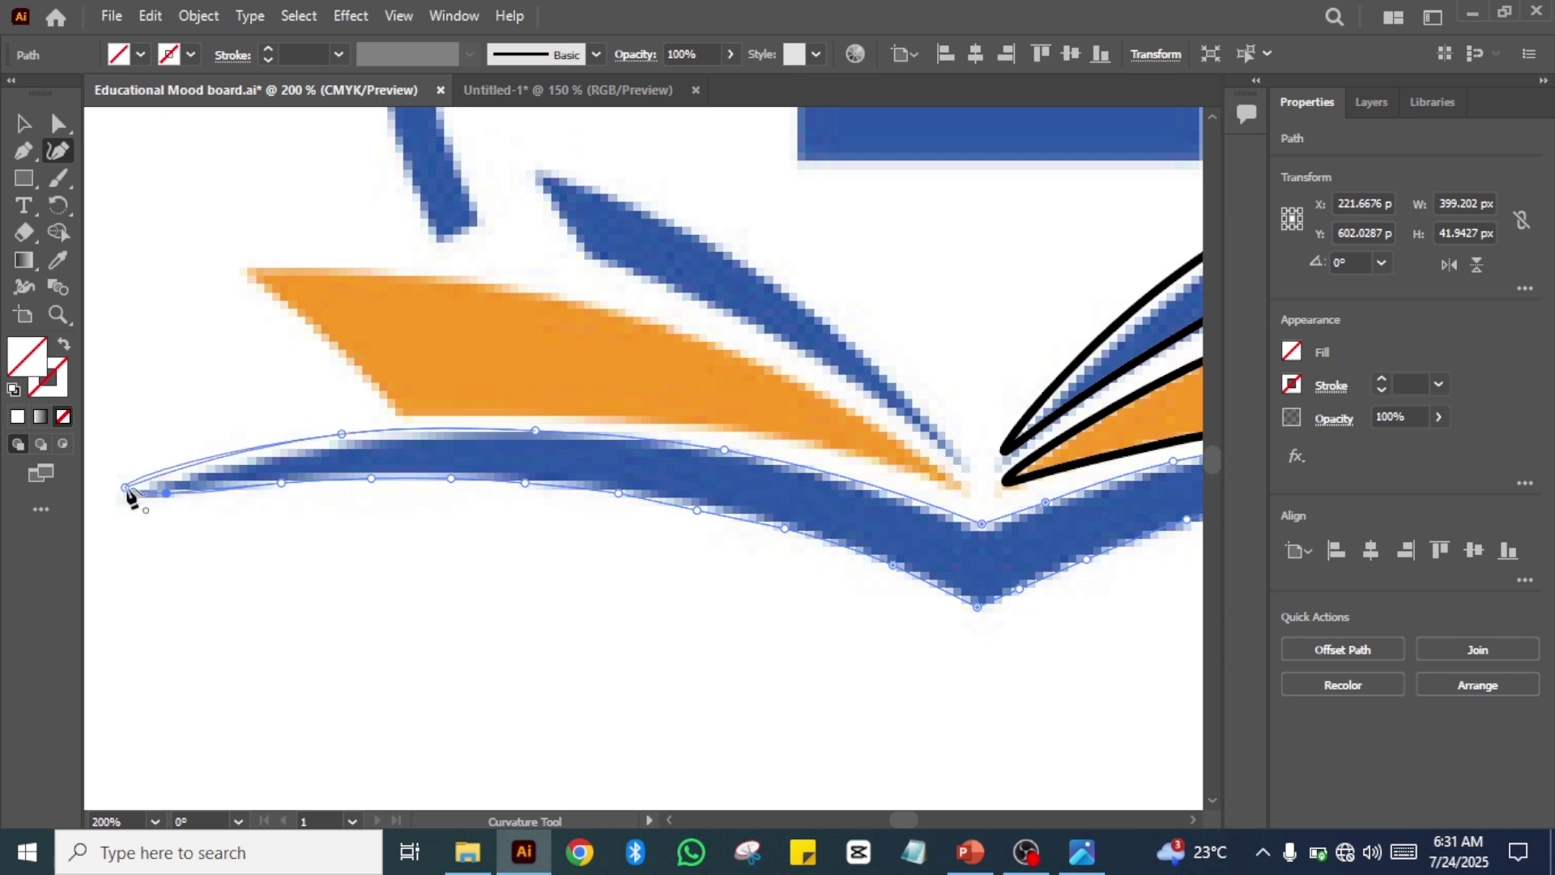
- Give the traced outline of the book's bottom blue band a black 2 pt stroke and deselect it
{"action": "left_click", "coordinate": [23, 123]}
{"action": "left_click", "coordinate": [1290, 353]}
{"action": "left_click", "coordinate": [1292, 384]}
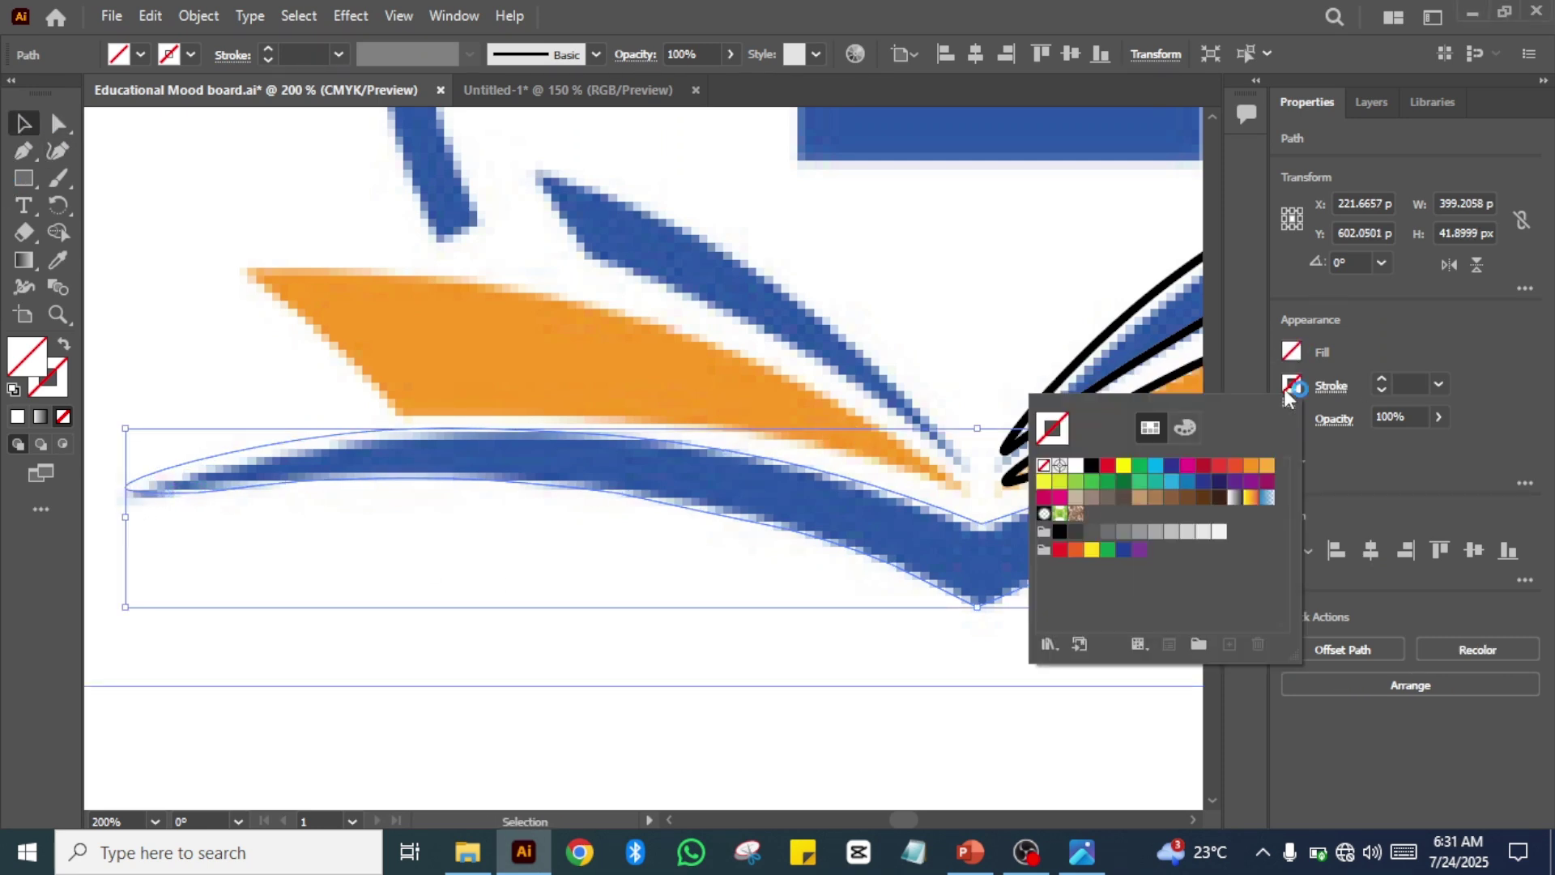
{"action": "left_click", "coordinate": [1092, 465]}
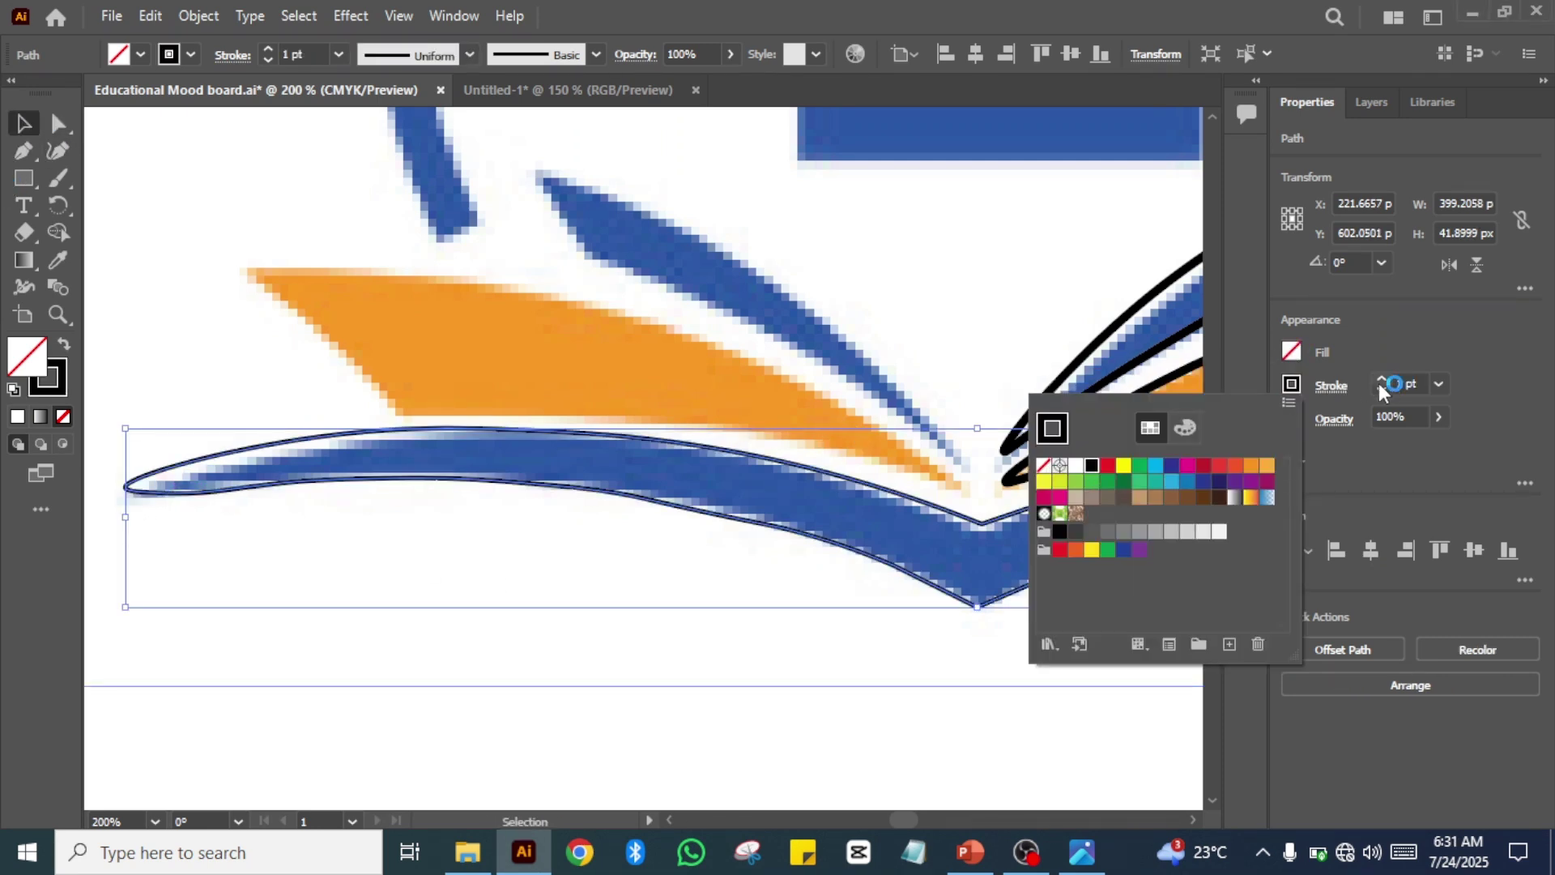
{"action": "left_click", "coordinate": [1380, 379]}
{"action": "left_click", "coordinate": [1382, 378]}
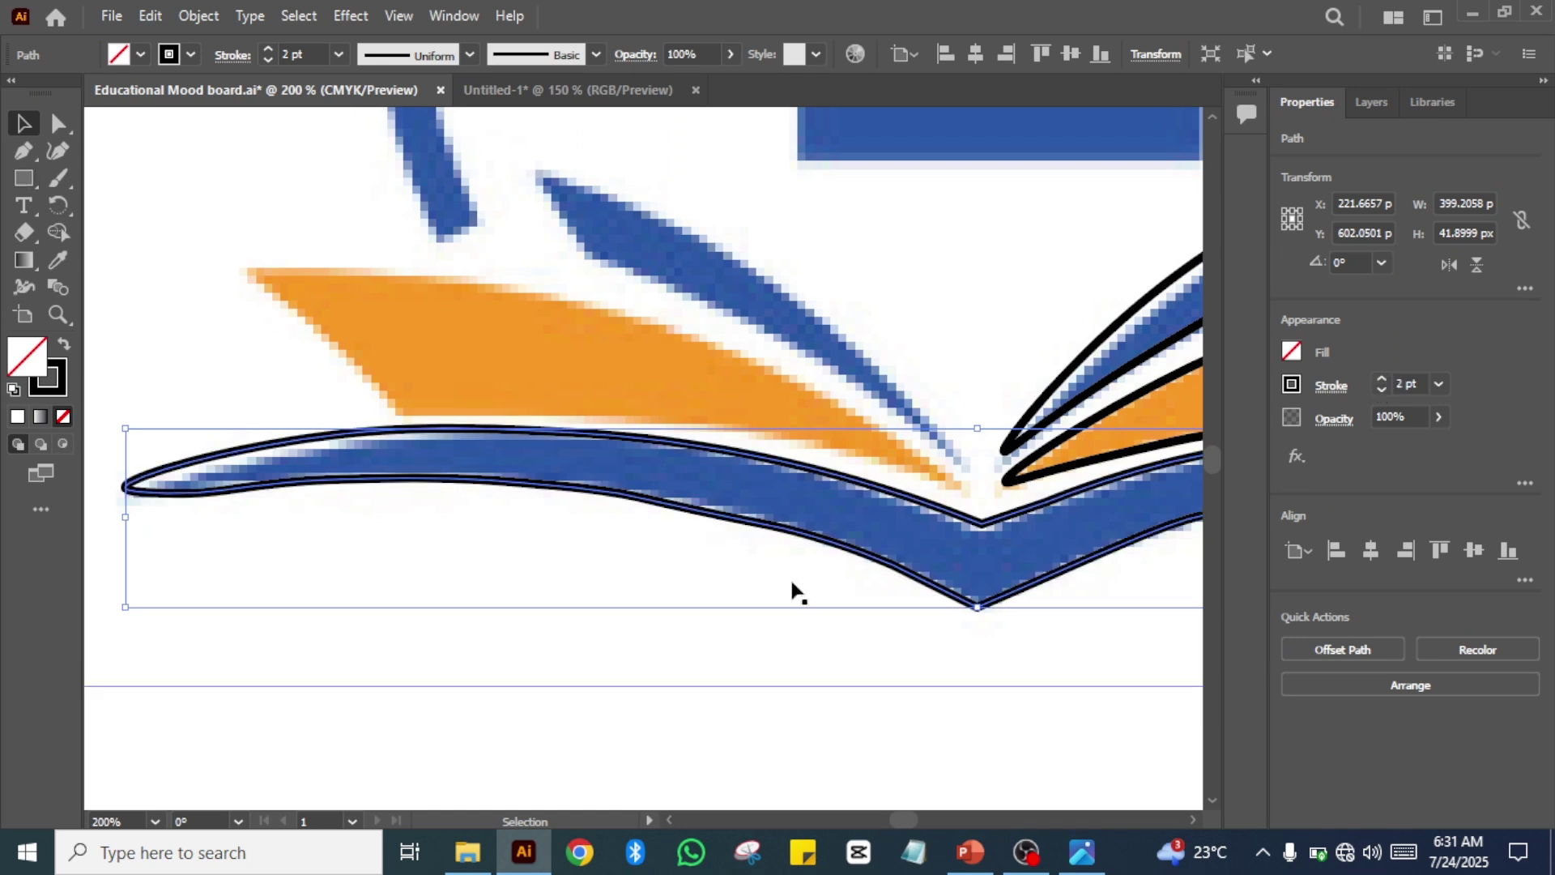
{"action": "key", "text": "space"}
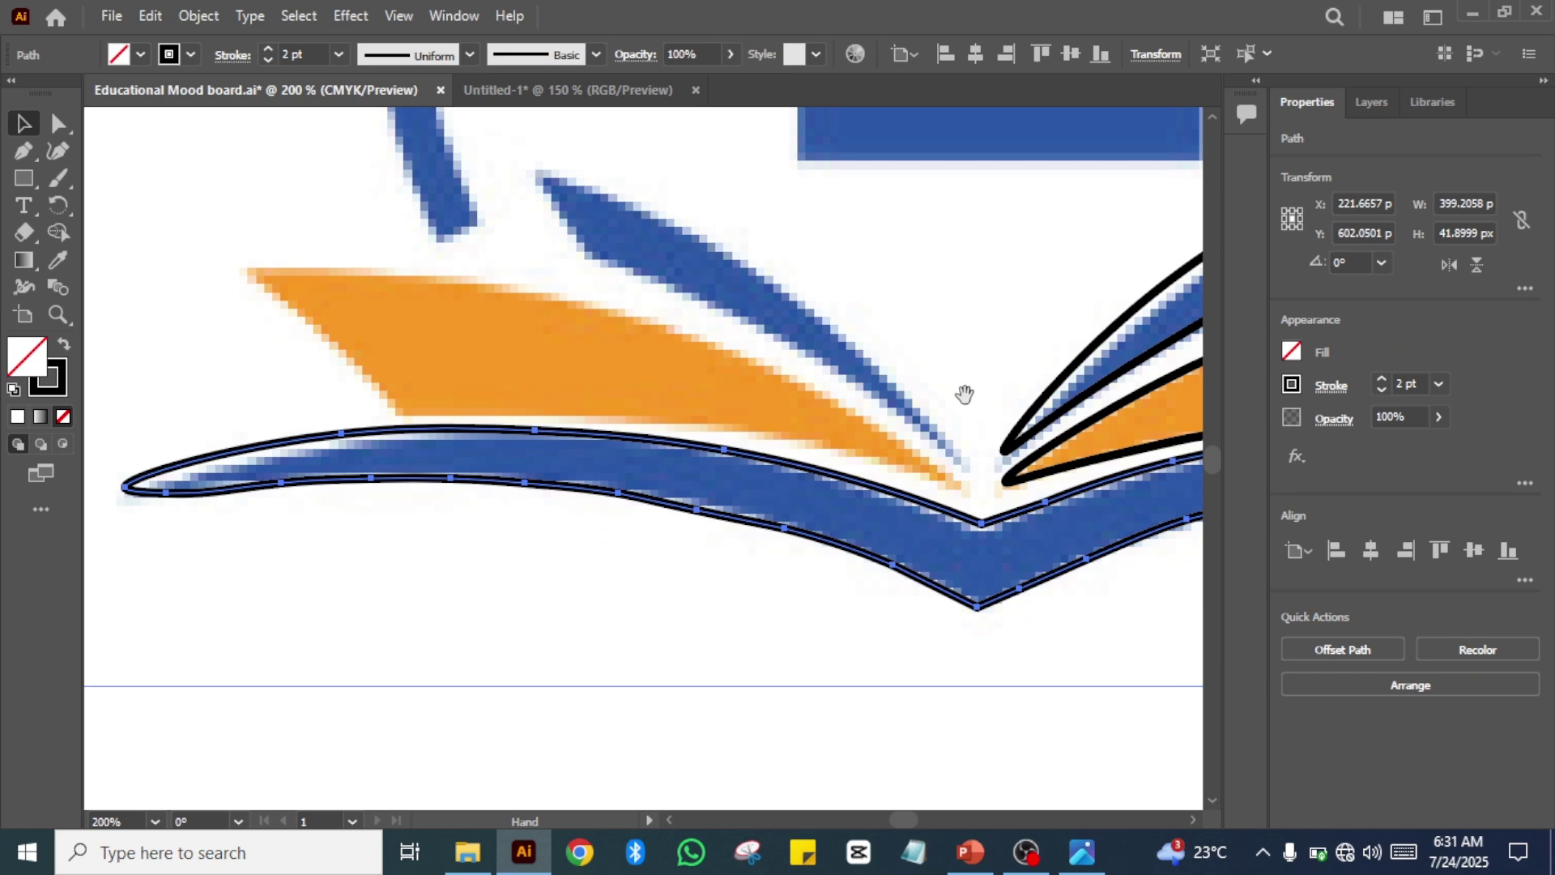
{"action": "left_click_drag", "start_coordinate": [965, 395], "coordinate": [615, 445]}
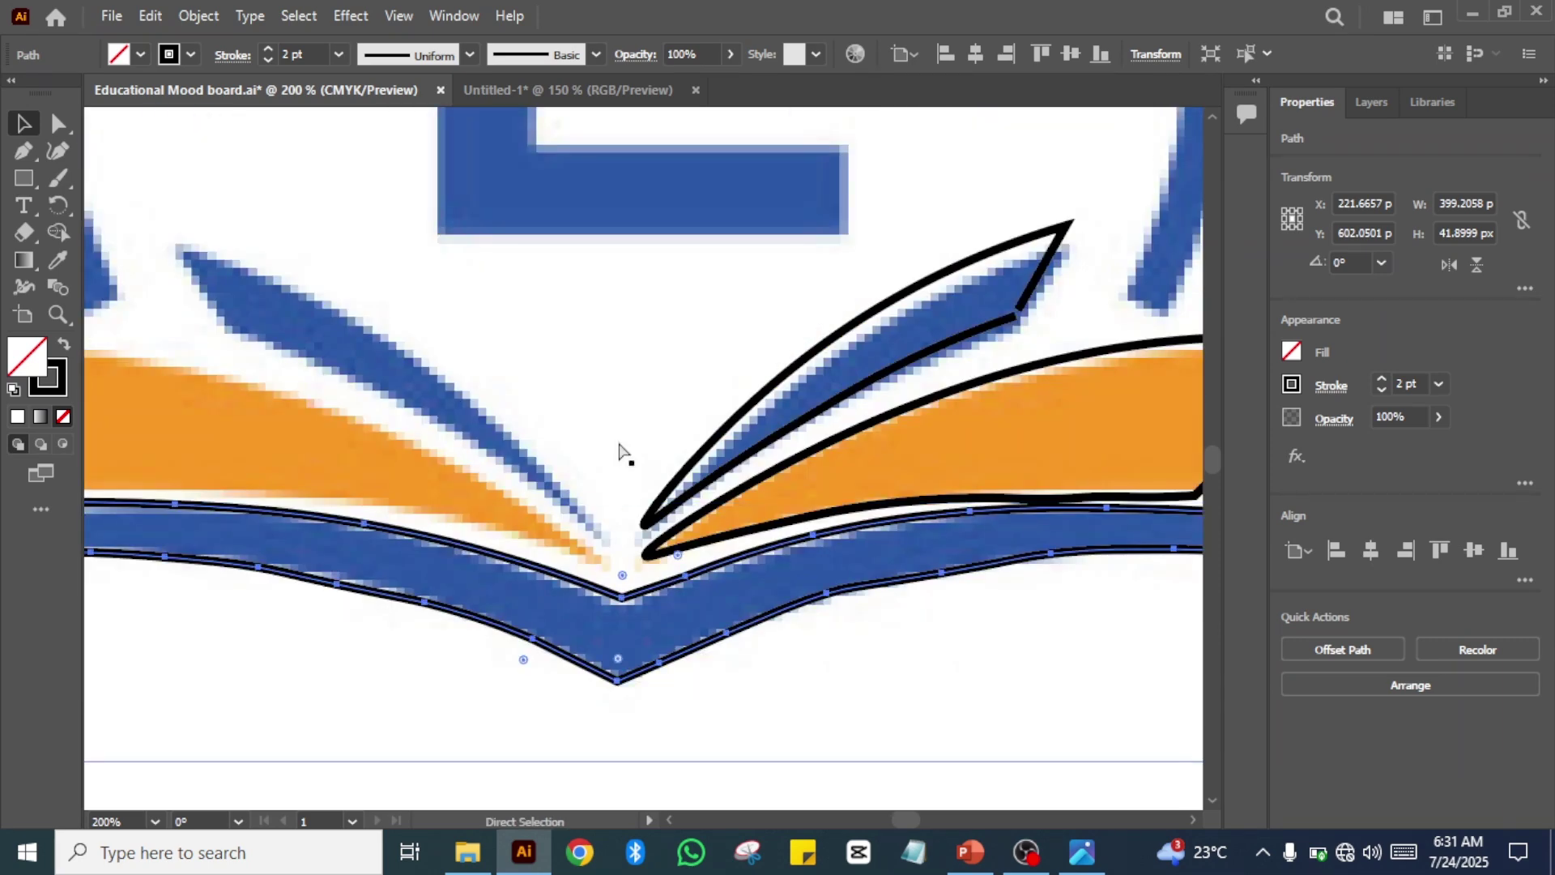
{"action": "key", "text": "ctrl+minus"}
{"action": "key", "text": "ctrl+minus"}
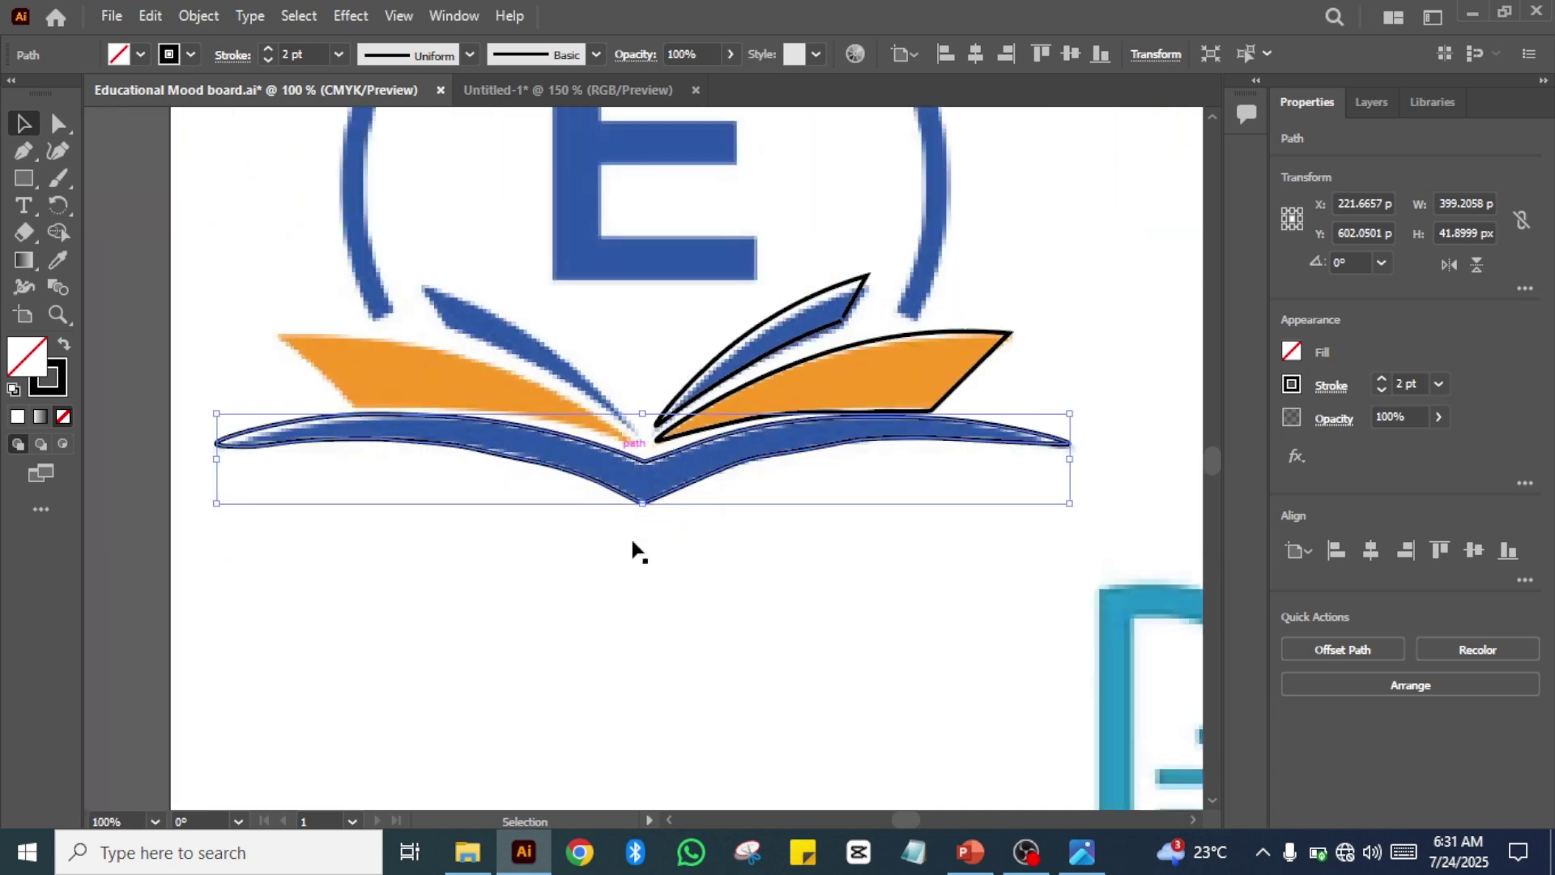
{"action": "left_click", "coordinate": [646, 610]}
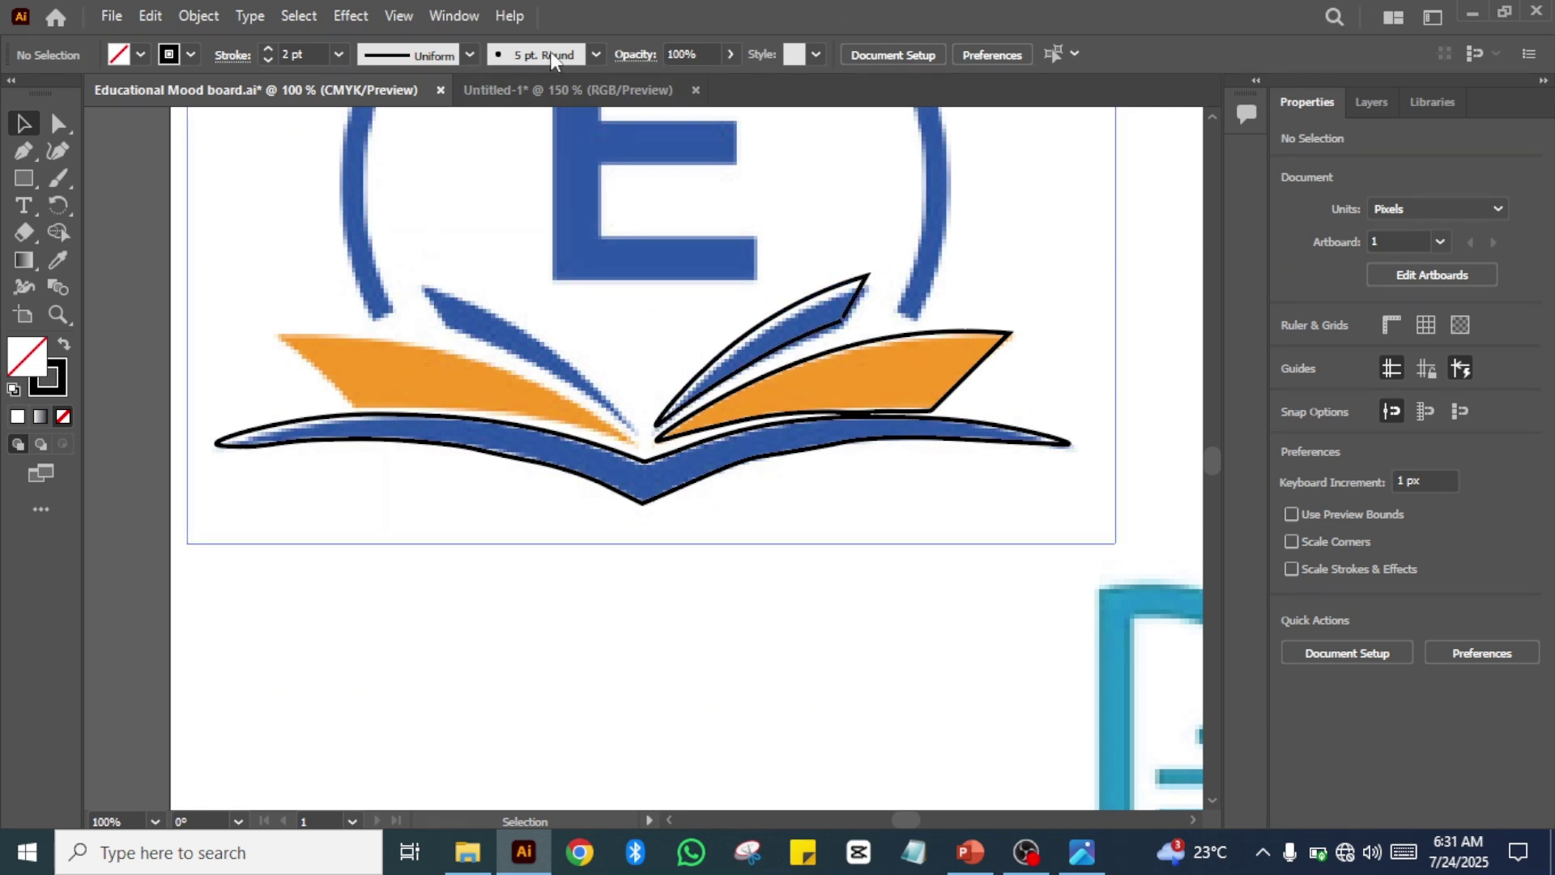
{"action": "left_click", "coordinate": [517, 93]}
{"action": "left_click", "coordinate": [629, 314]}
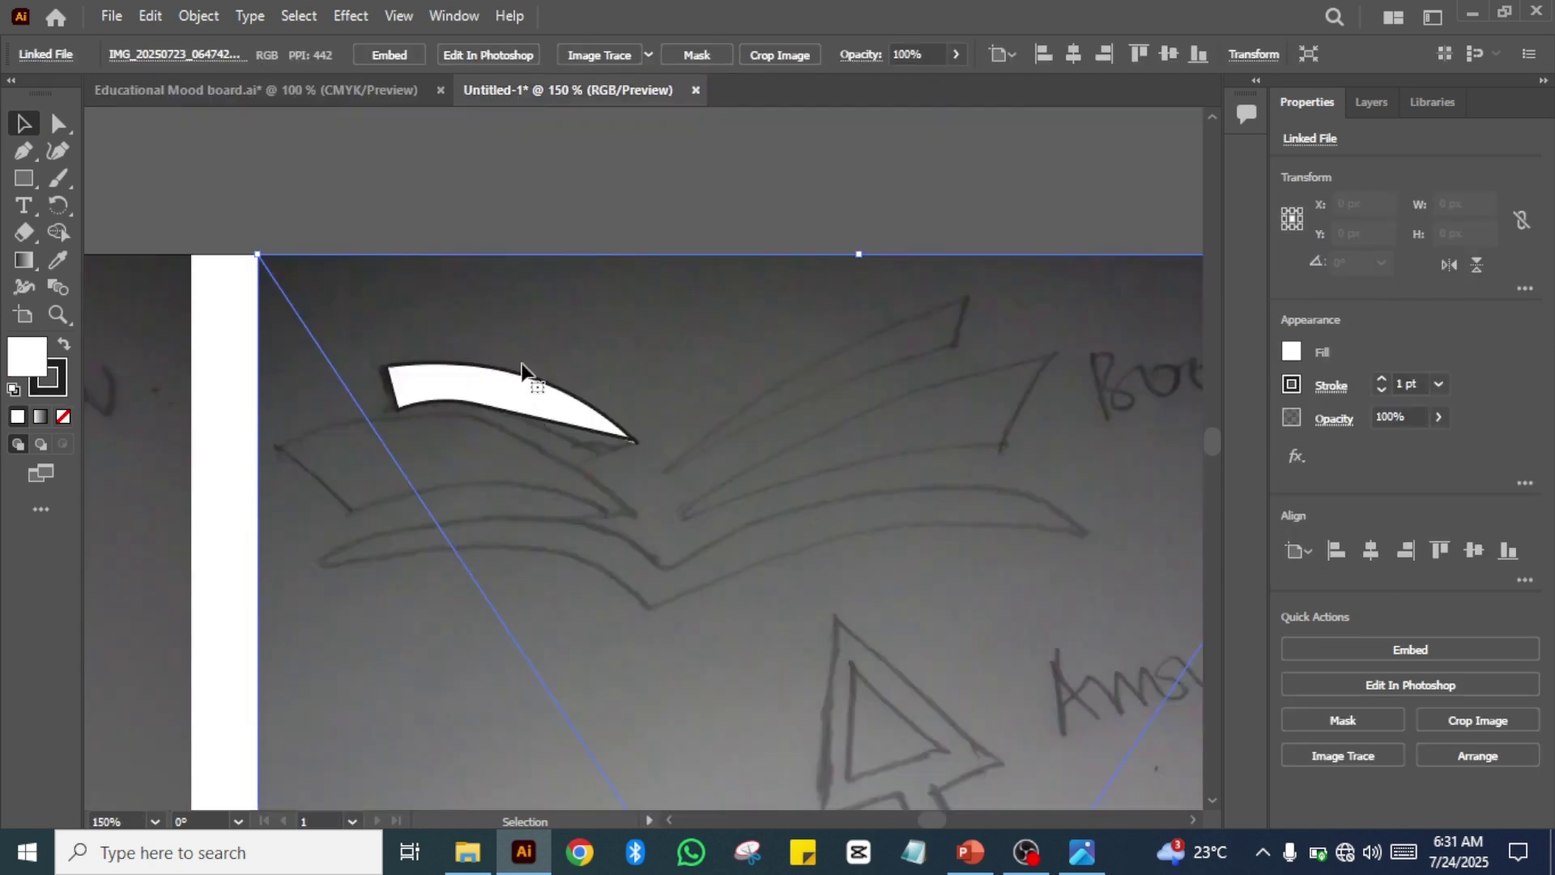
{"action": "left_click", "coordinate": [366, 81]}
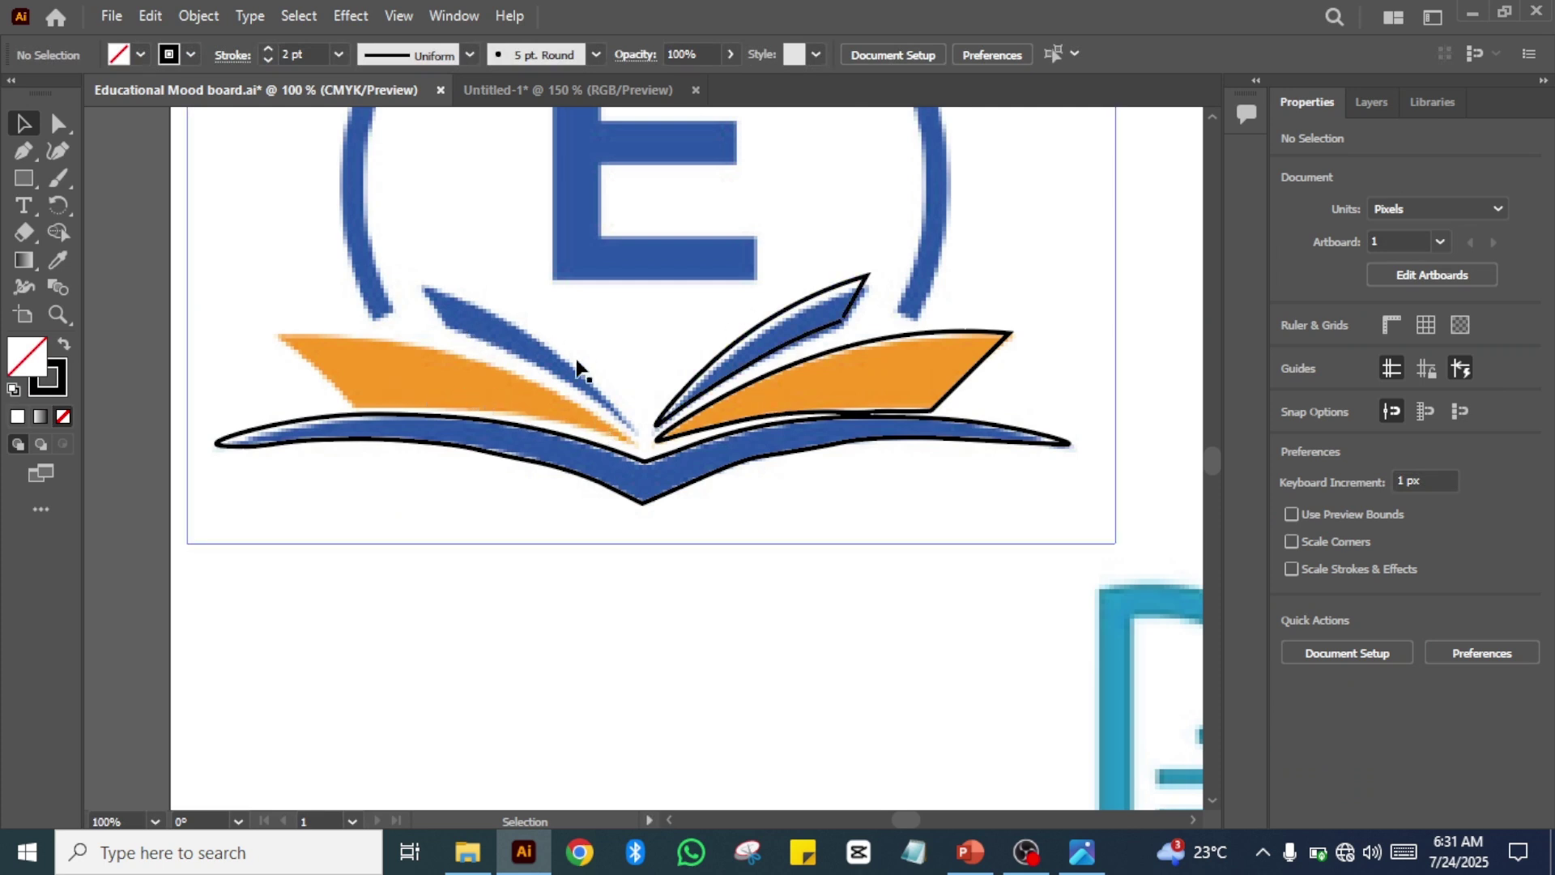
{"action": "left_click", "coordinate": [870, 338]}
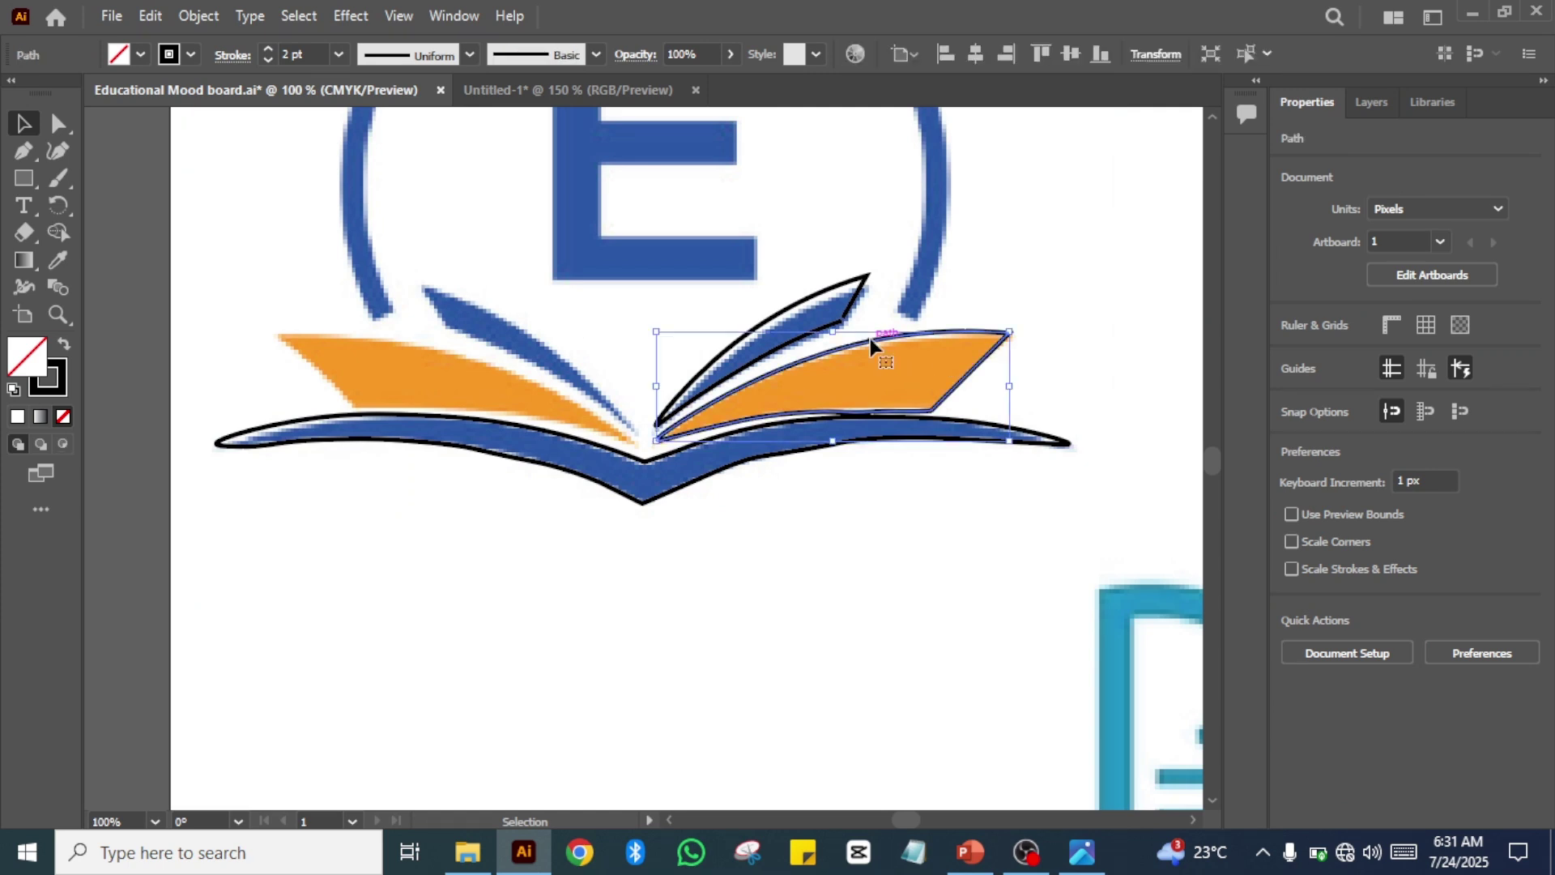
{"action": "right_click", "coordinate": [870, 338]}
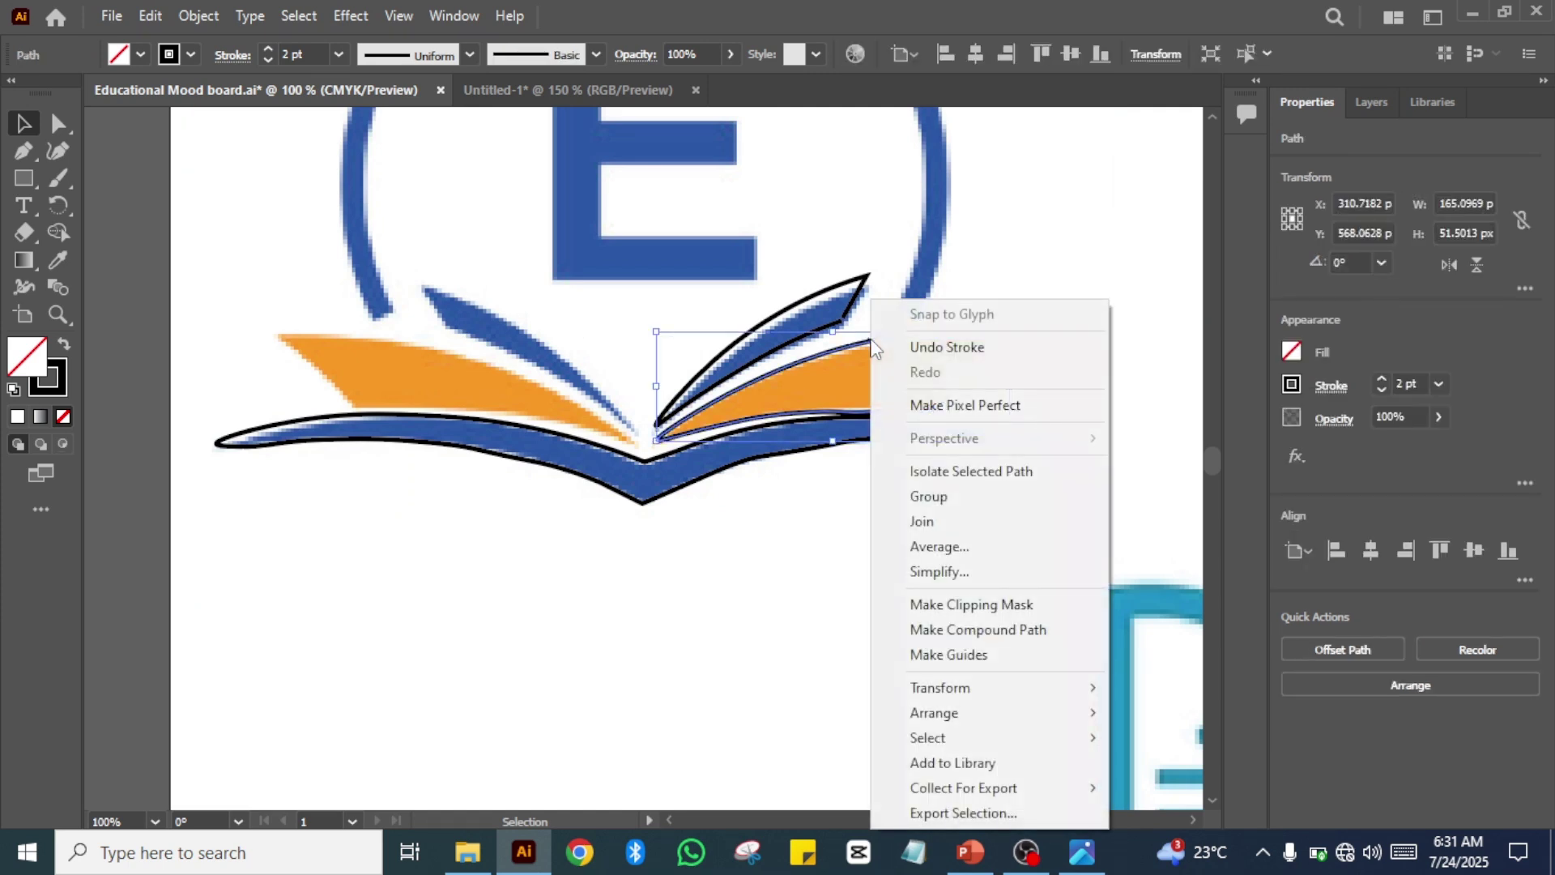
{"action": "left_click", "coordinate": [613, 542]}
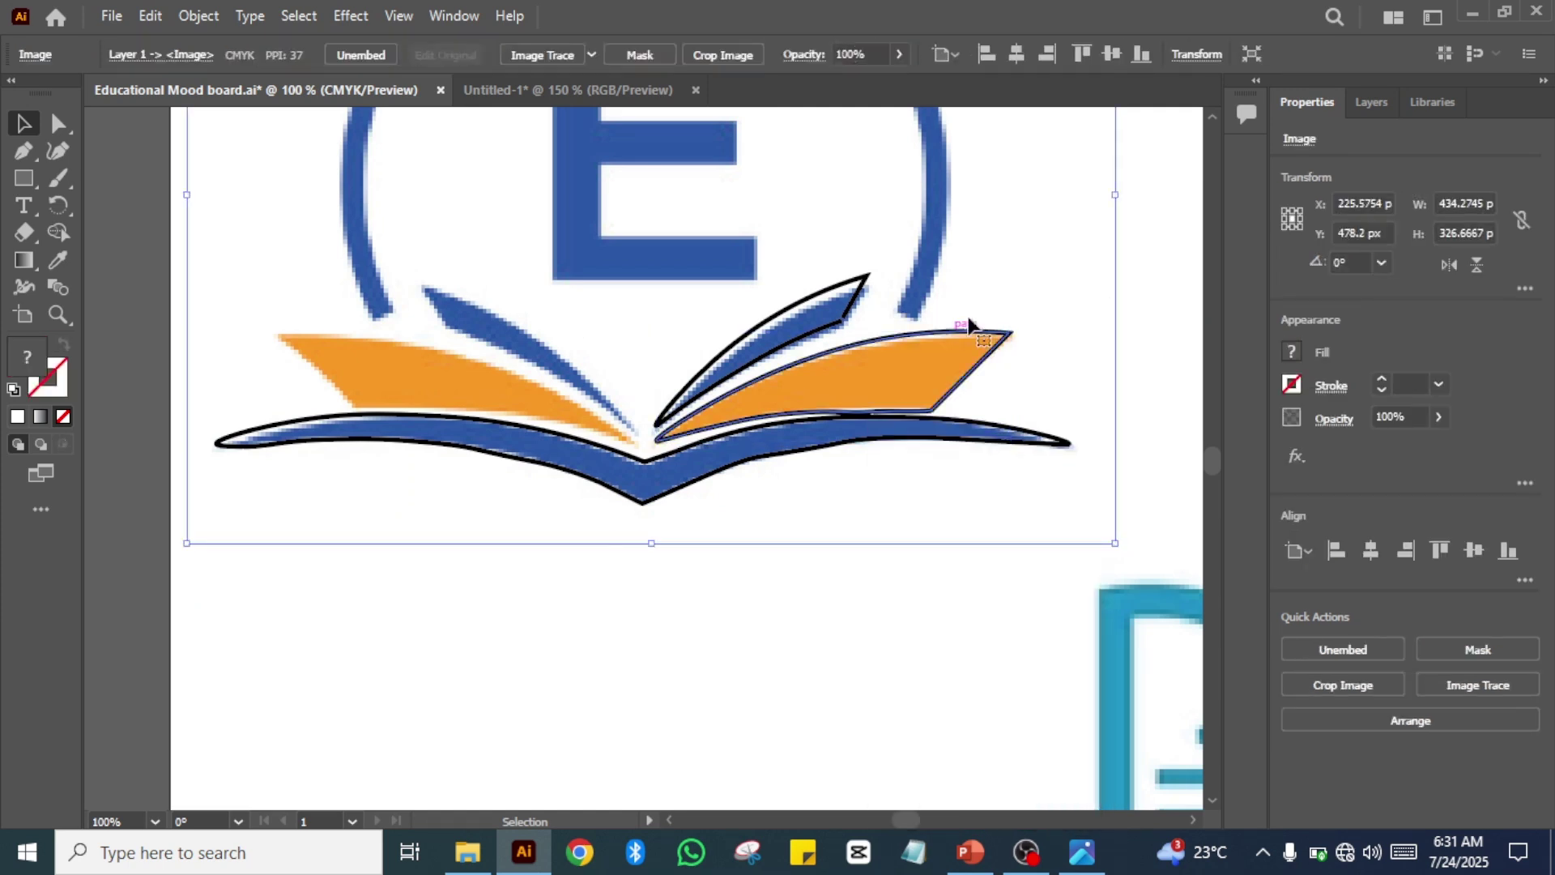
- Copy the outline of the book's right orange page and paste a duplicate
{"action": "left_click", "coordinate": [902, 337]}
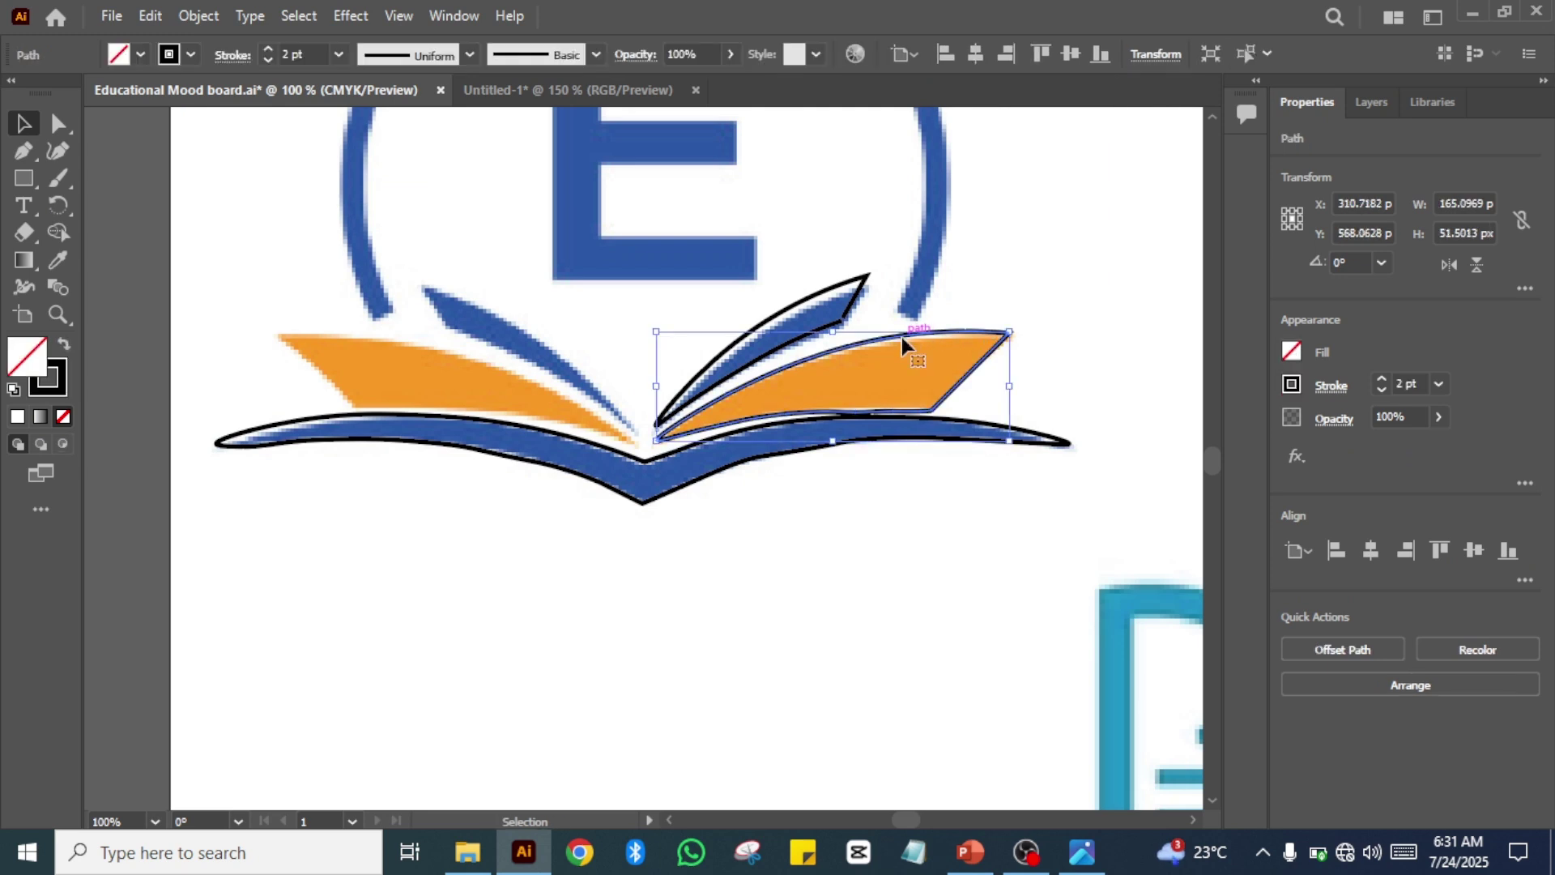
{"action": "key", "text": "a"}
{"action": "key", "text": "ctrl+c"}
{"action": "key", "text": "ctrl+v"}
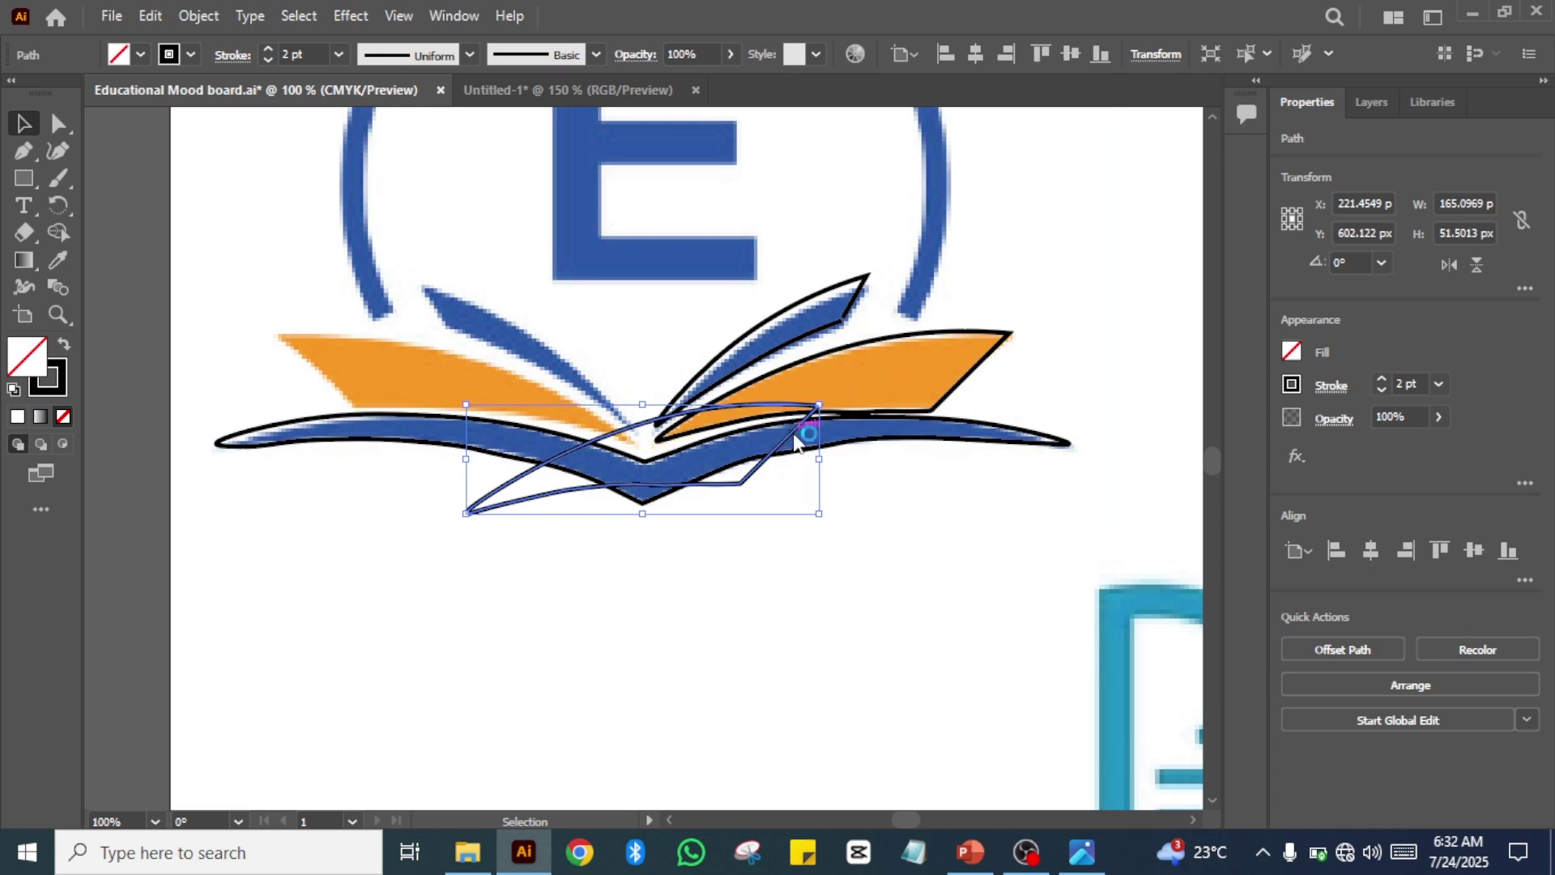
- Reflect the pasted orange page outline about the vertical axis and place it over the left orange page
{"action": "right_click", "coordinate": [793, 438]}
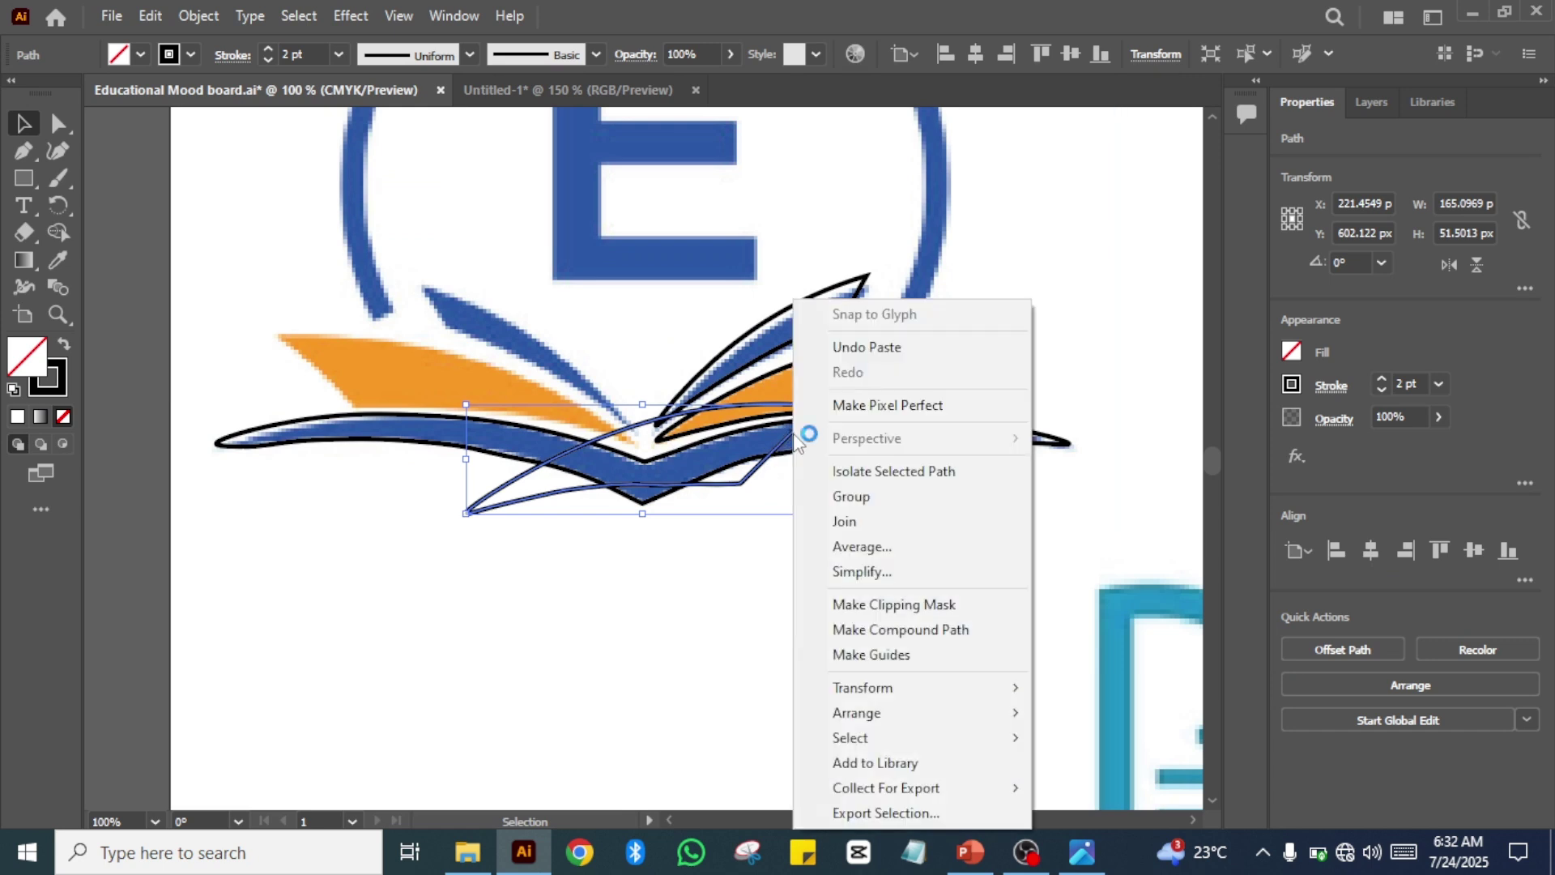
{"action": "mouse_move", "coordinate": [891, 696]}
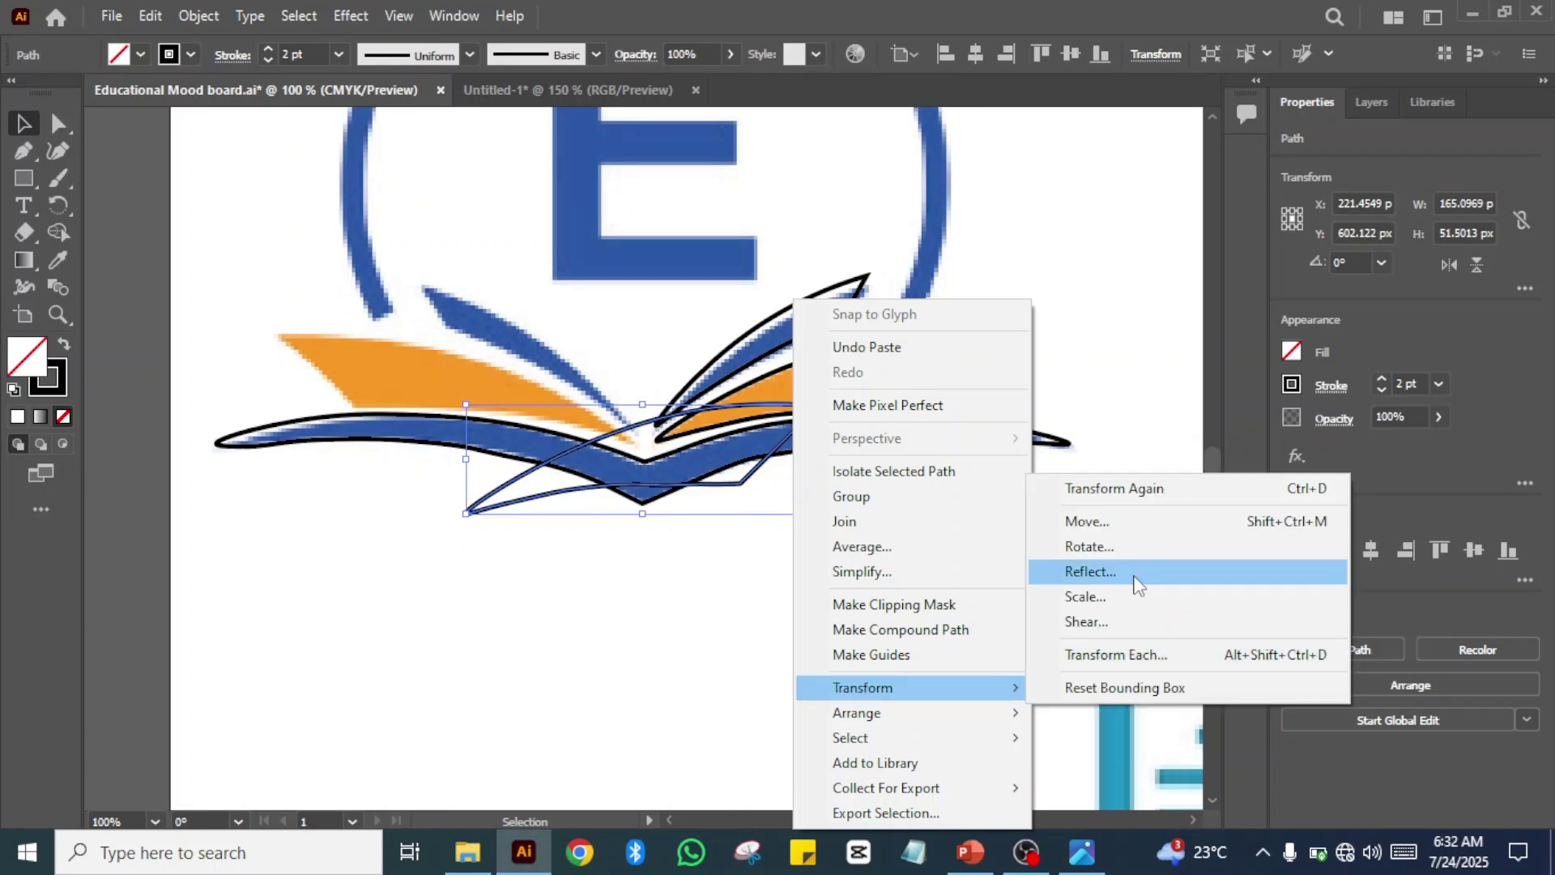
{"action": "left_click", "coordinate": [1090, 572]}
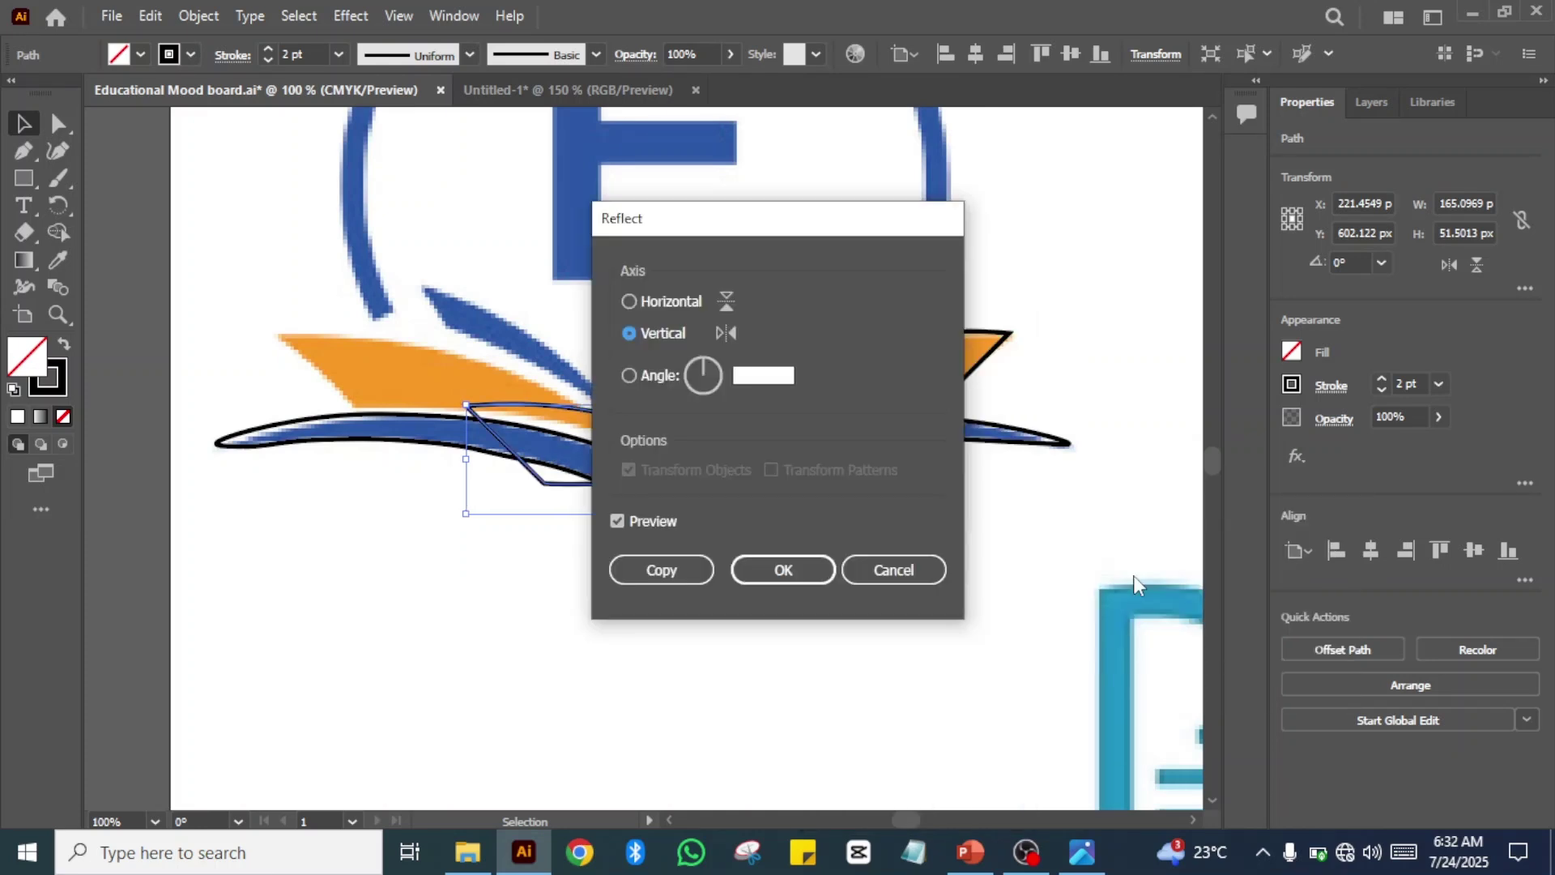
{"action": "left_click", "coordinate": [784, 570]}
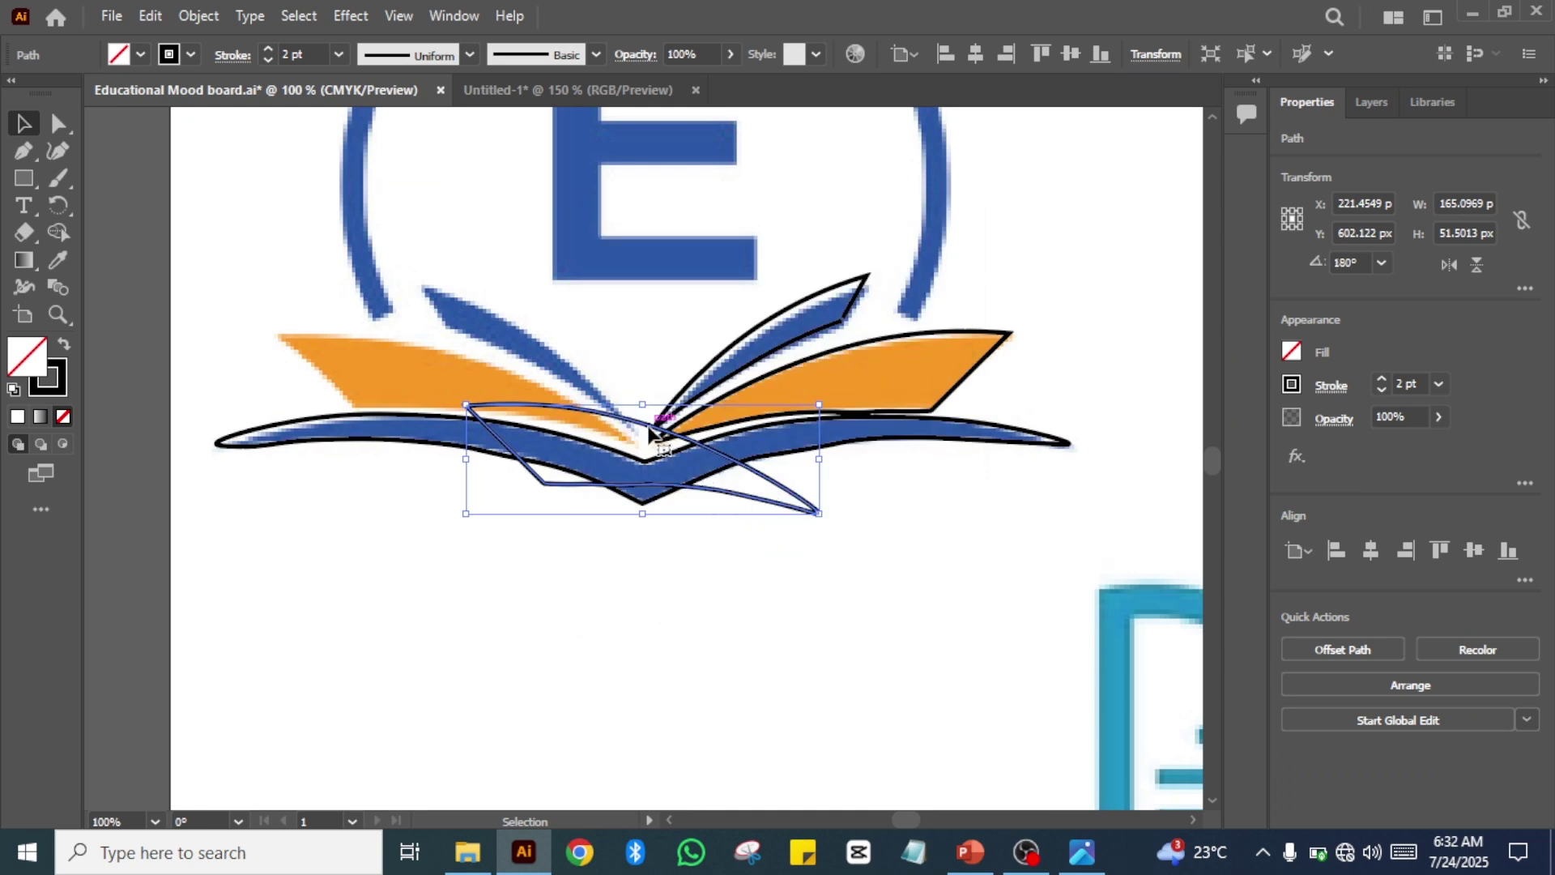
{"action": "left_click_drag", "start_coordinate": [650, 434], "coordinate": [456, 354]}
{"action": "left_click", "coordinate": [535, 585]}
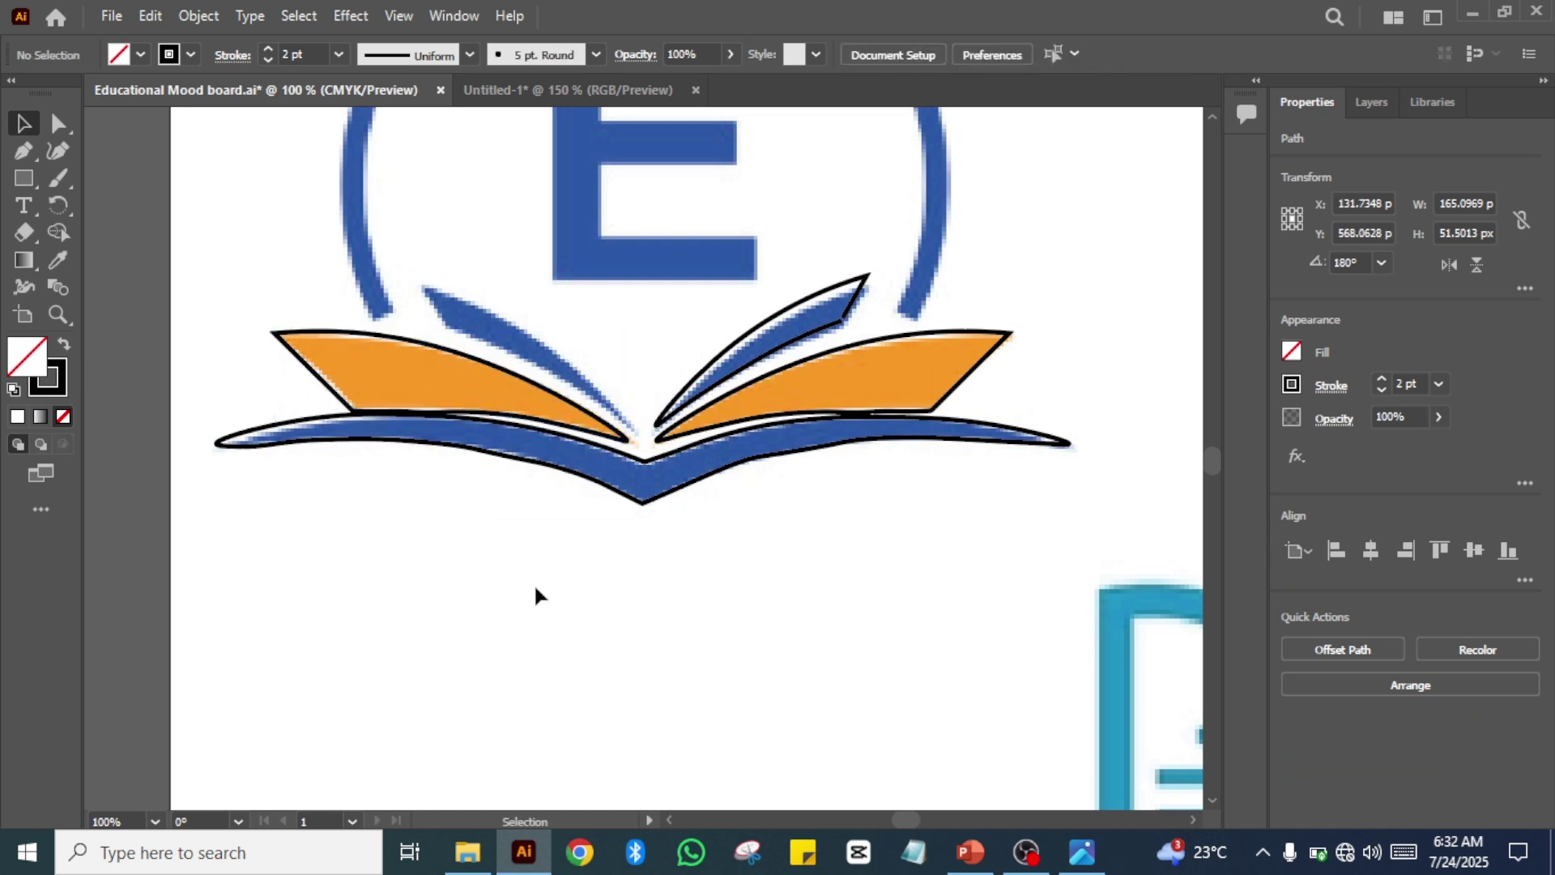
{"action": "left_click", "coordinate": [798, 322]}
{"action": "right_click", "coordinate": [798, 312]}
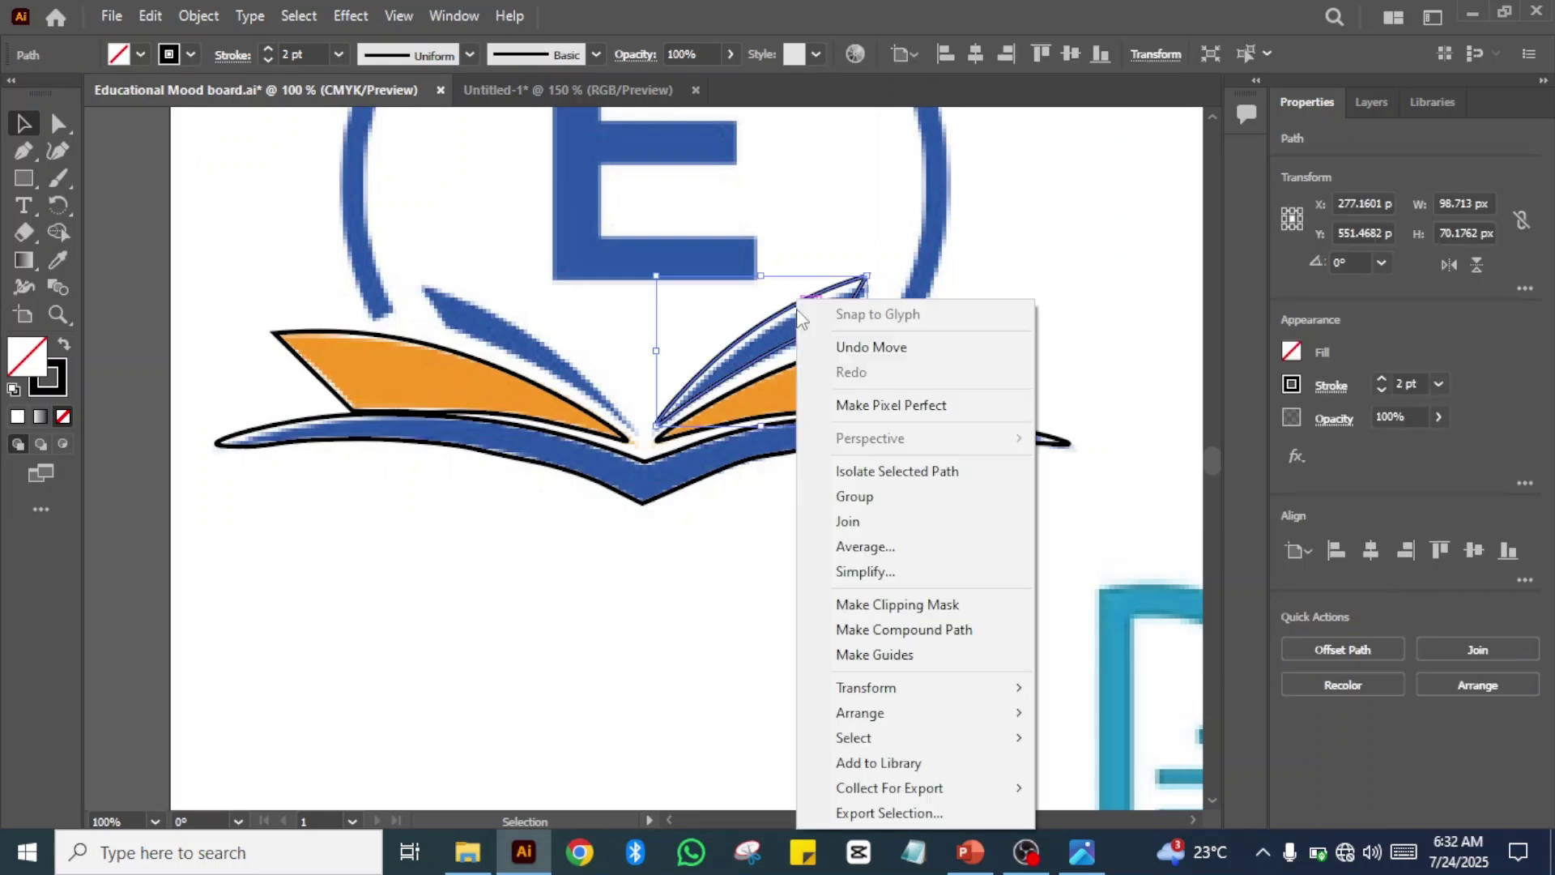
{"action": "left_click", "coordinate": [604, 562]}
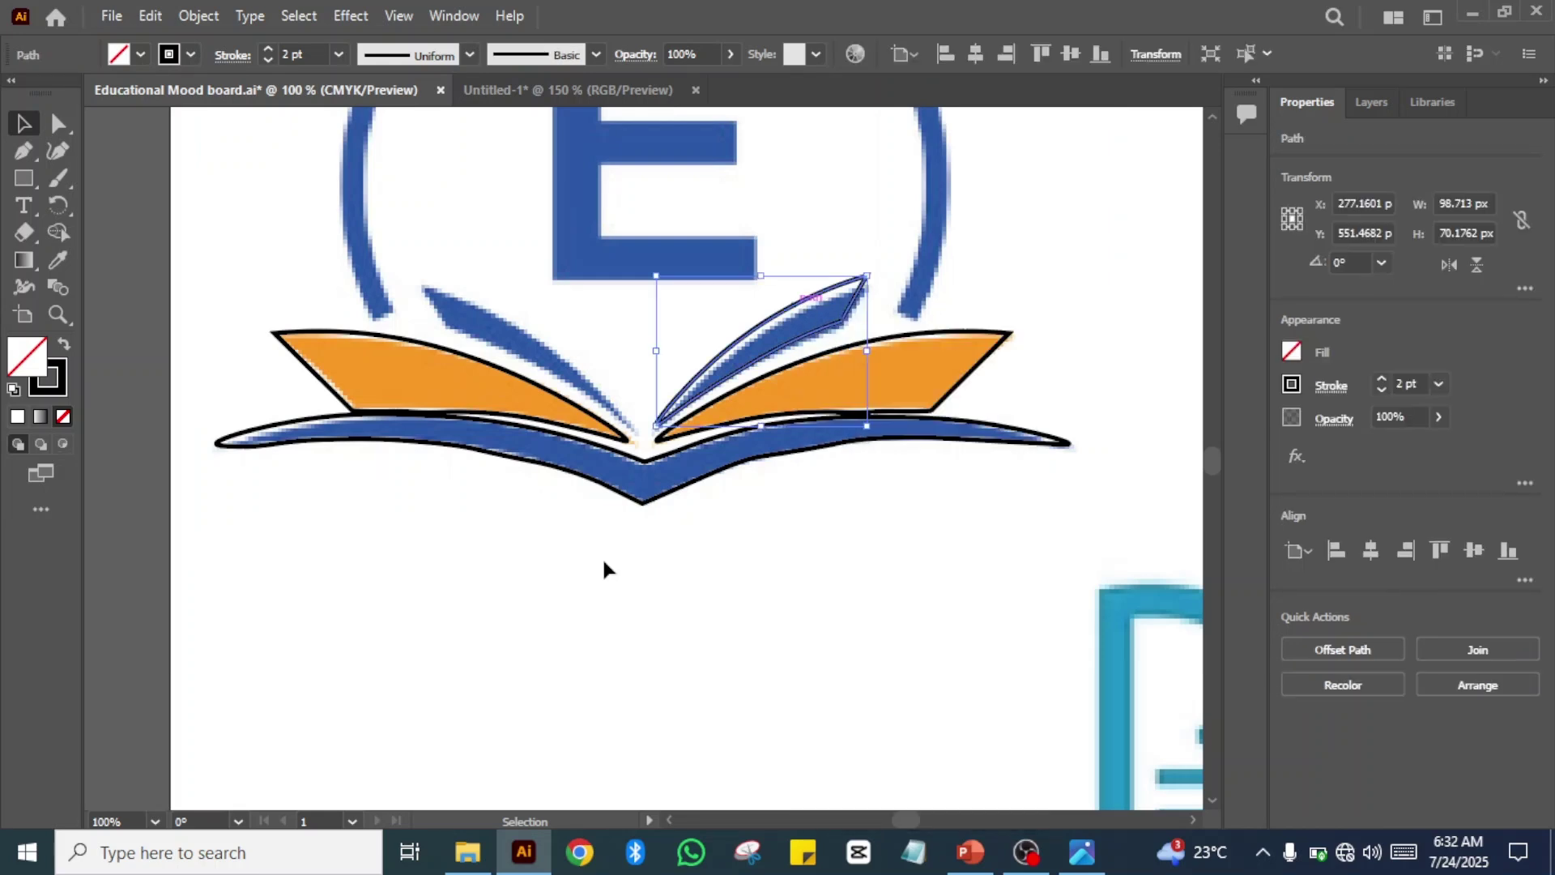
{"action": "left_click", "coordinate": [761, 327]}
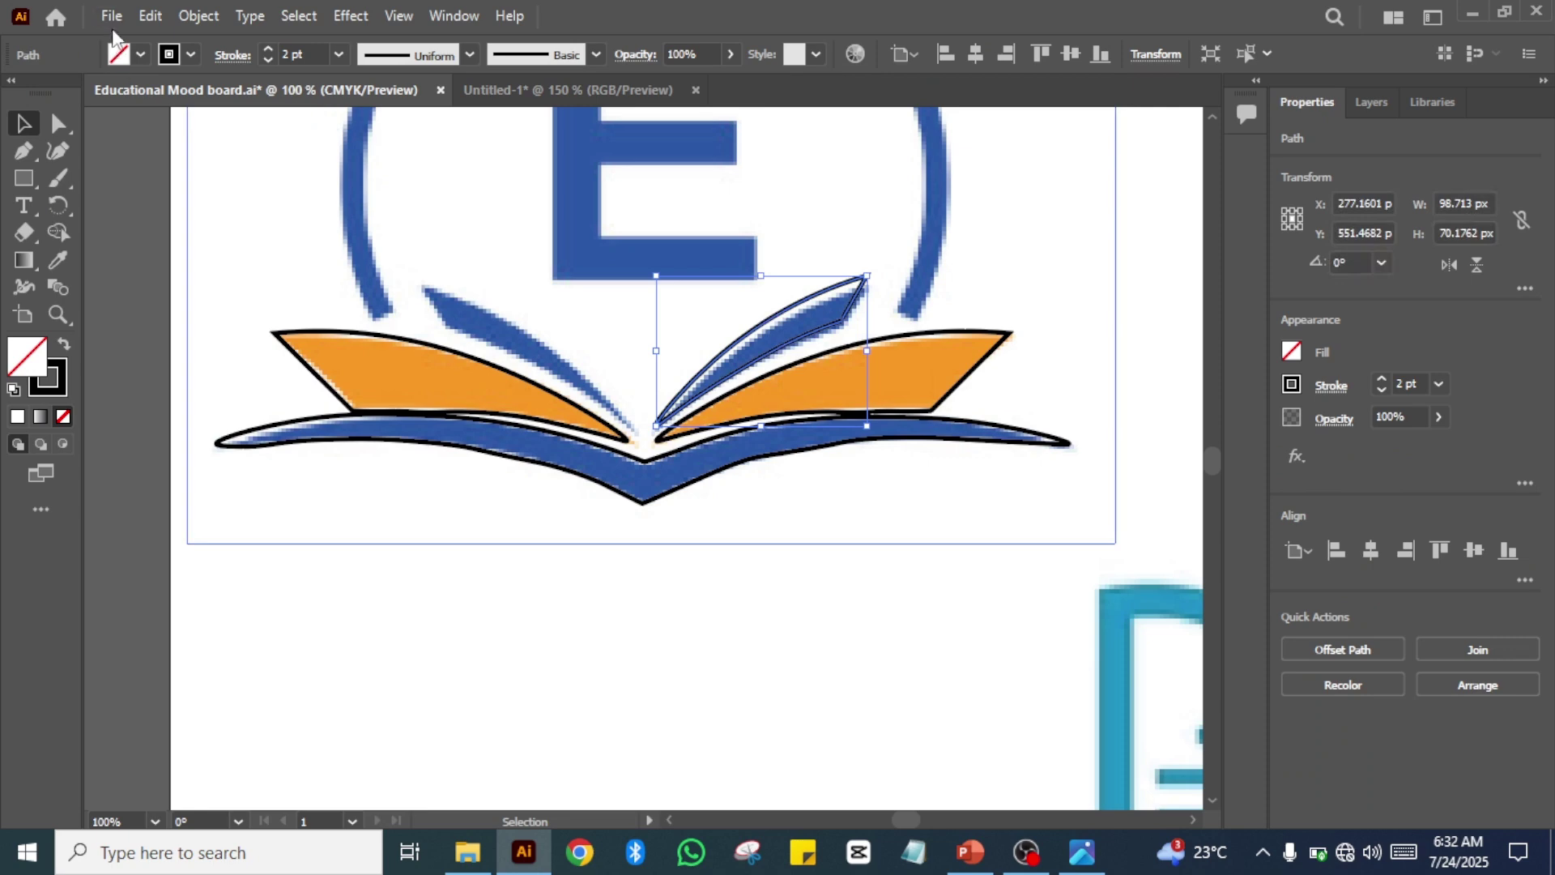
{"action": "left_click", "coordinate": [199, 16]}
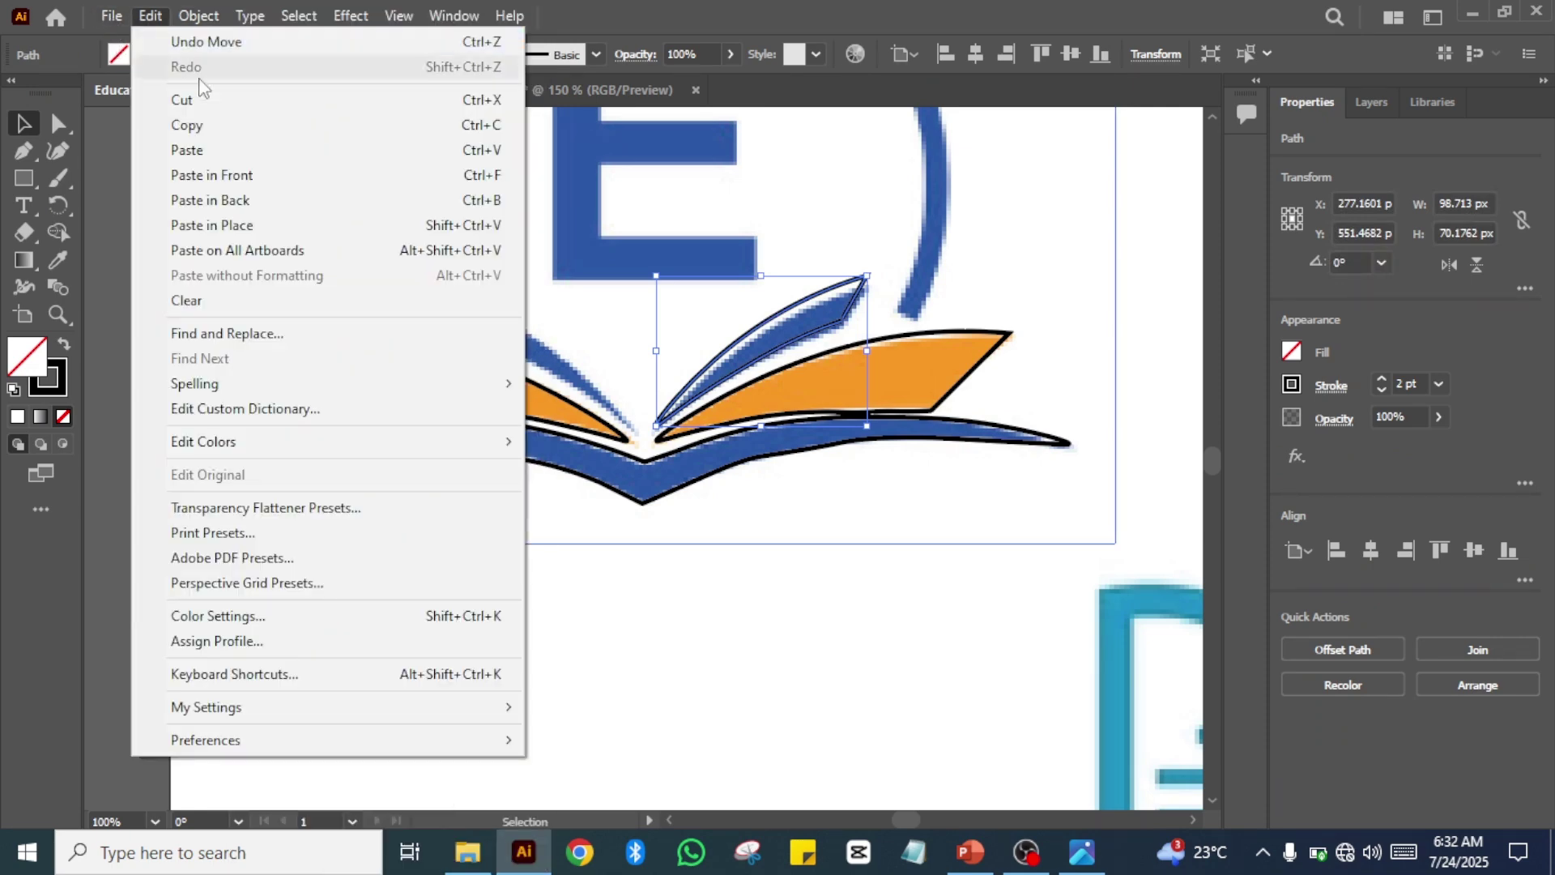
{"action": "mouse_move", "coordinate": [127, 14]}
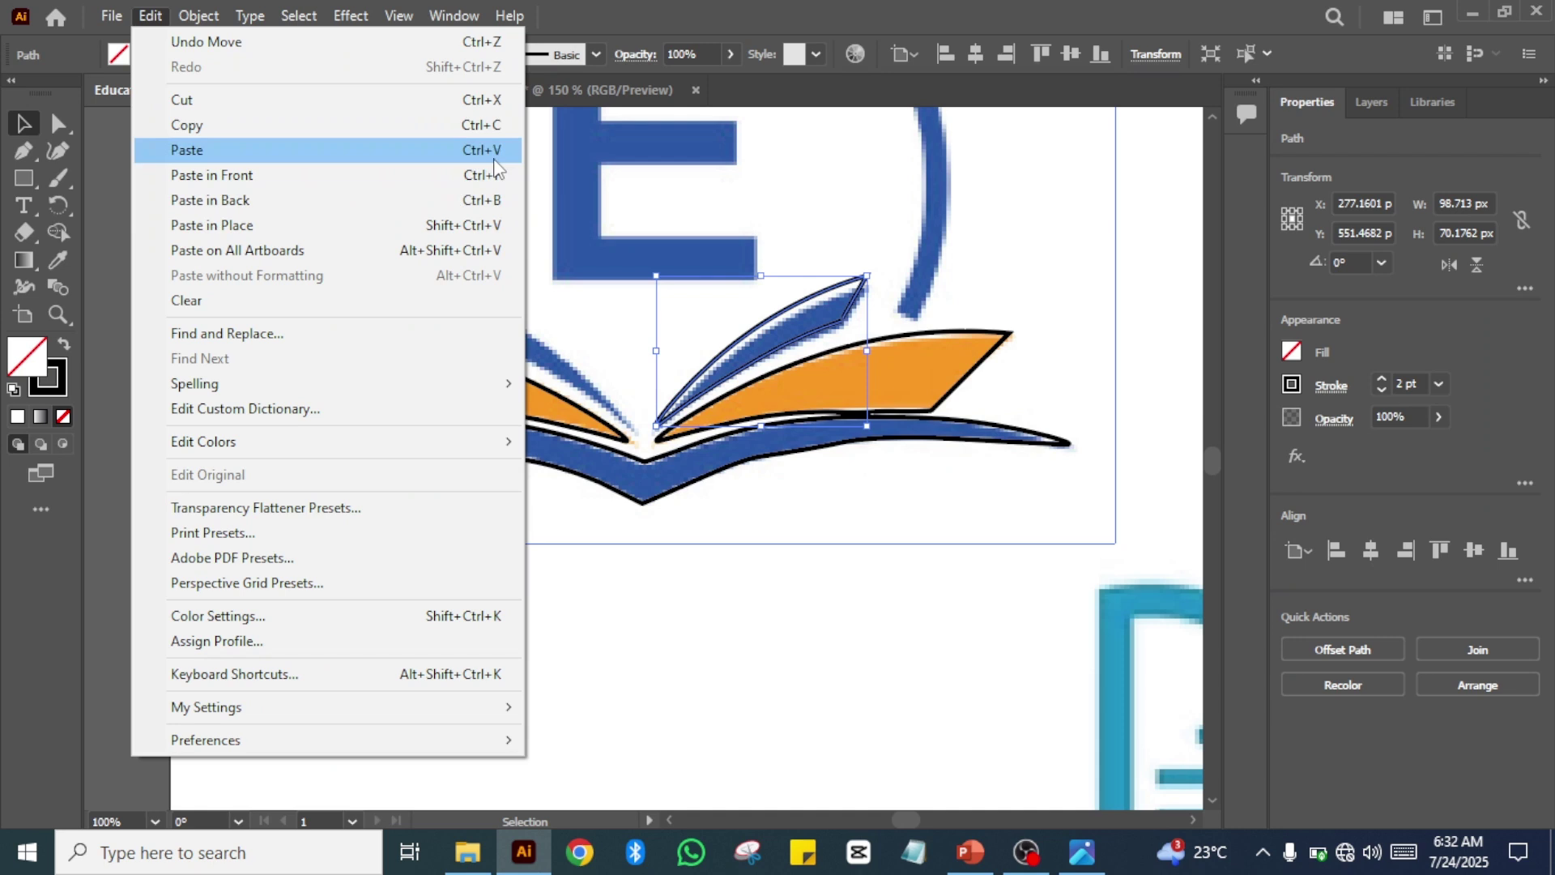
- Duplicate the outline of the right upper blue page and reflect the copy about the vertical axis
{"action": "left_click", "coordinate": [848, 285]}
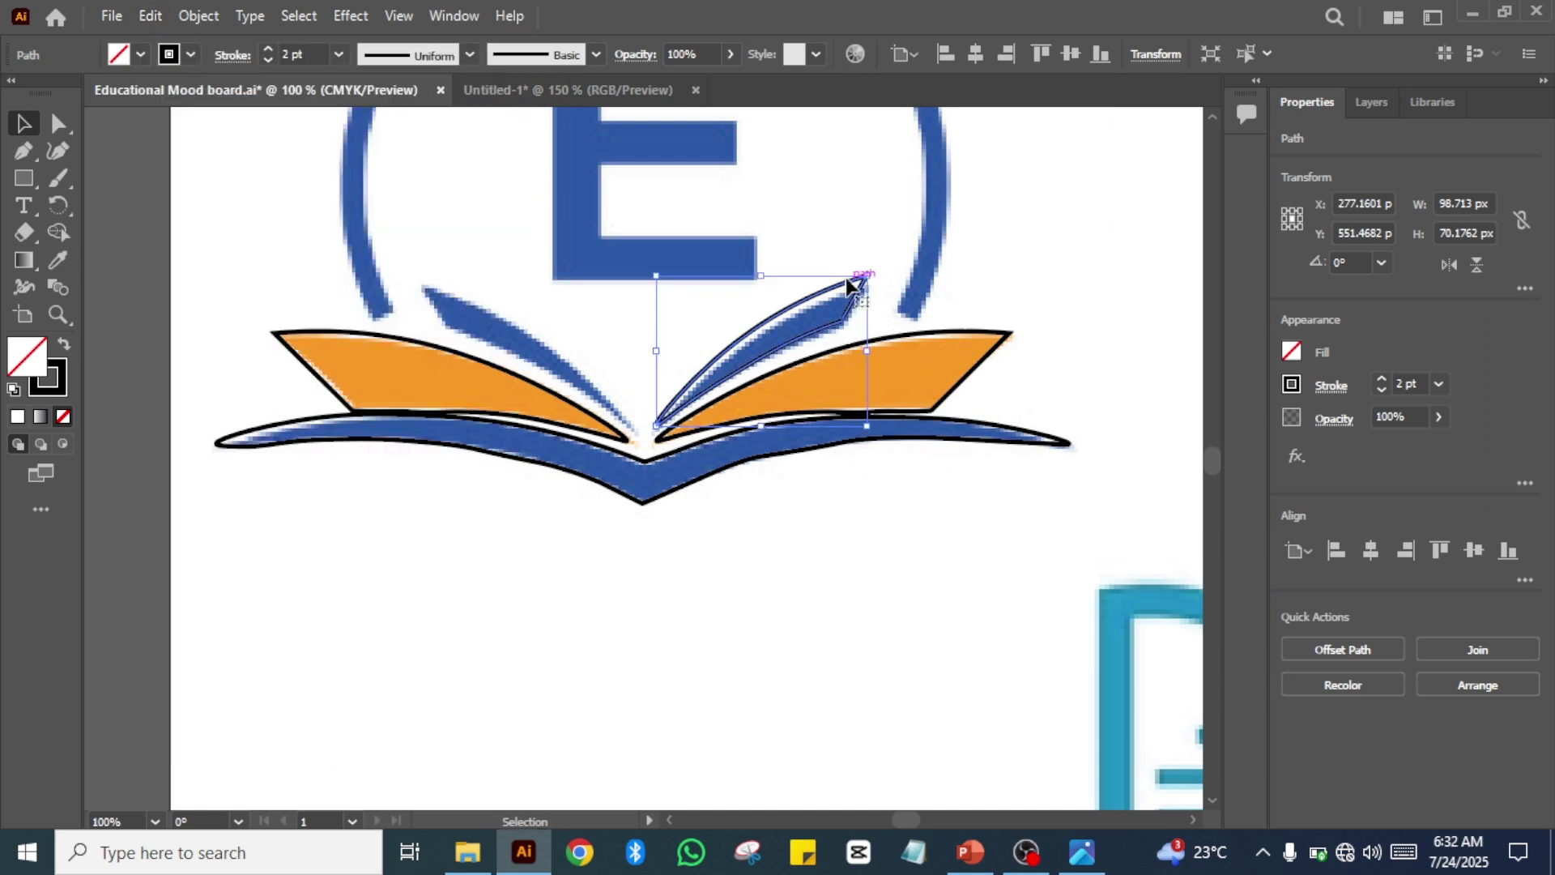
{"action": "key", "text": "ctrl+v"}
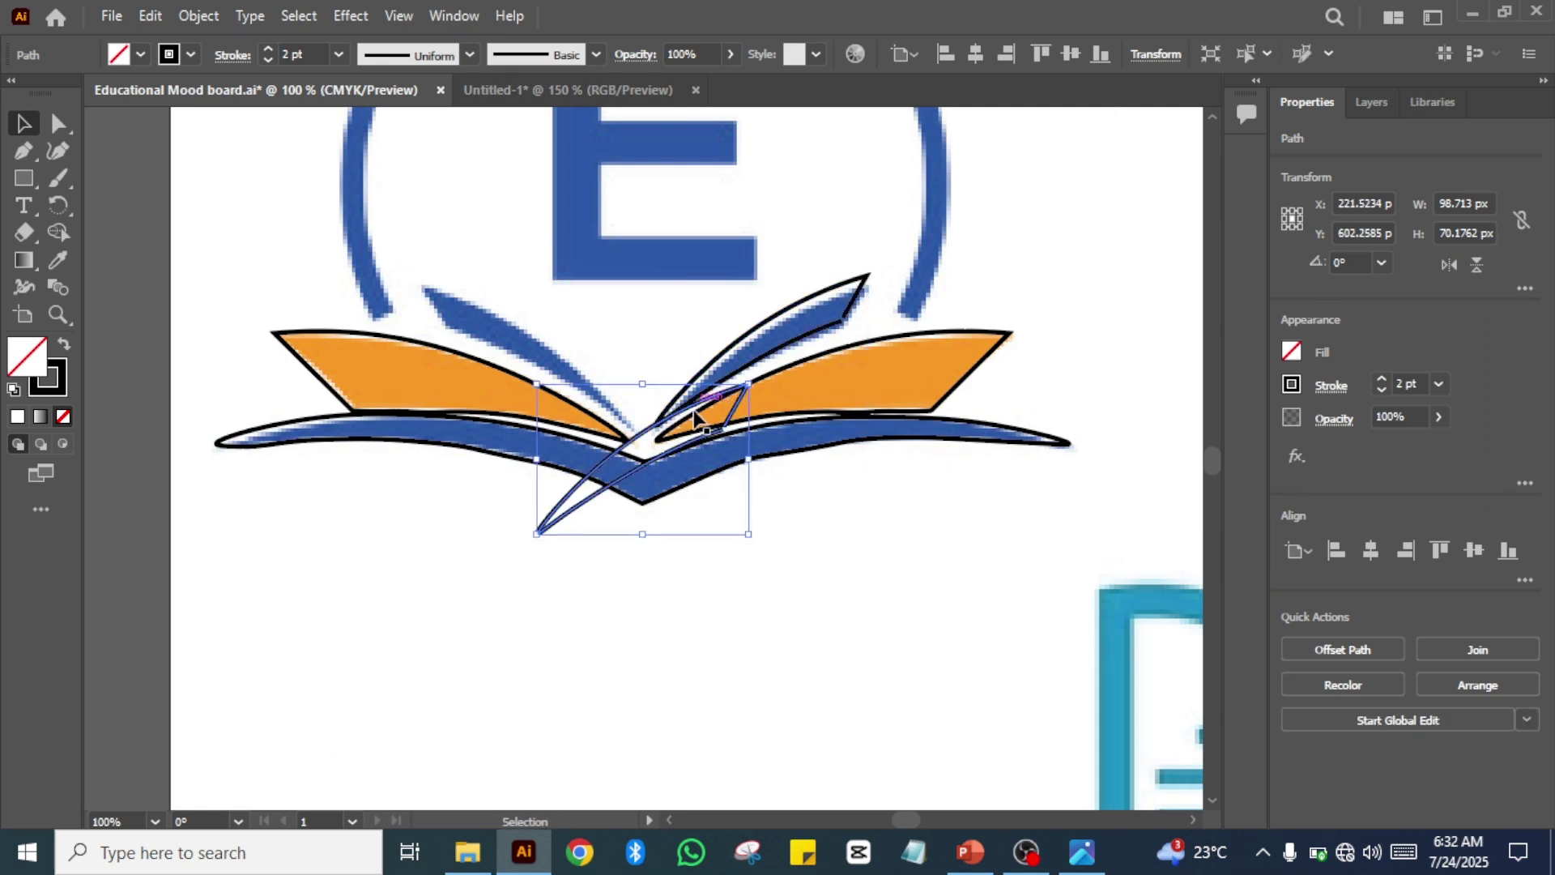
{"action": "right_click", "coordinate": [629, 443]}
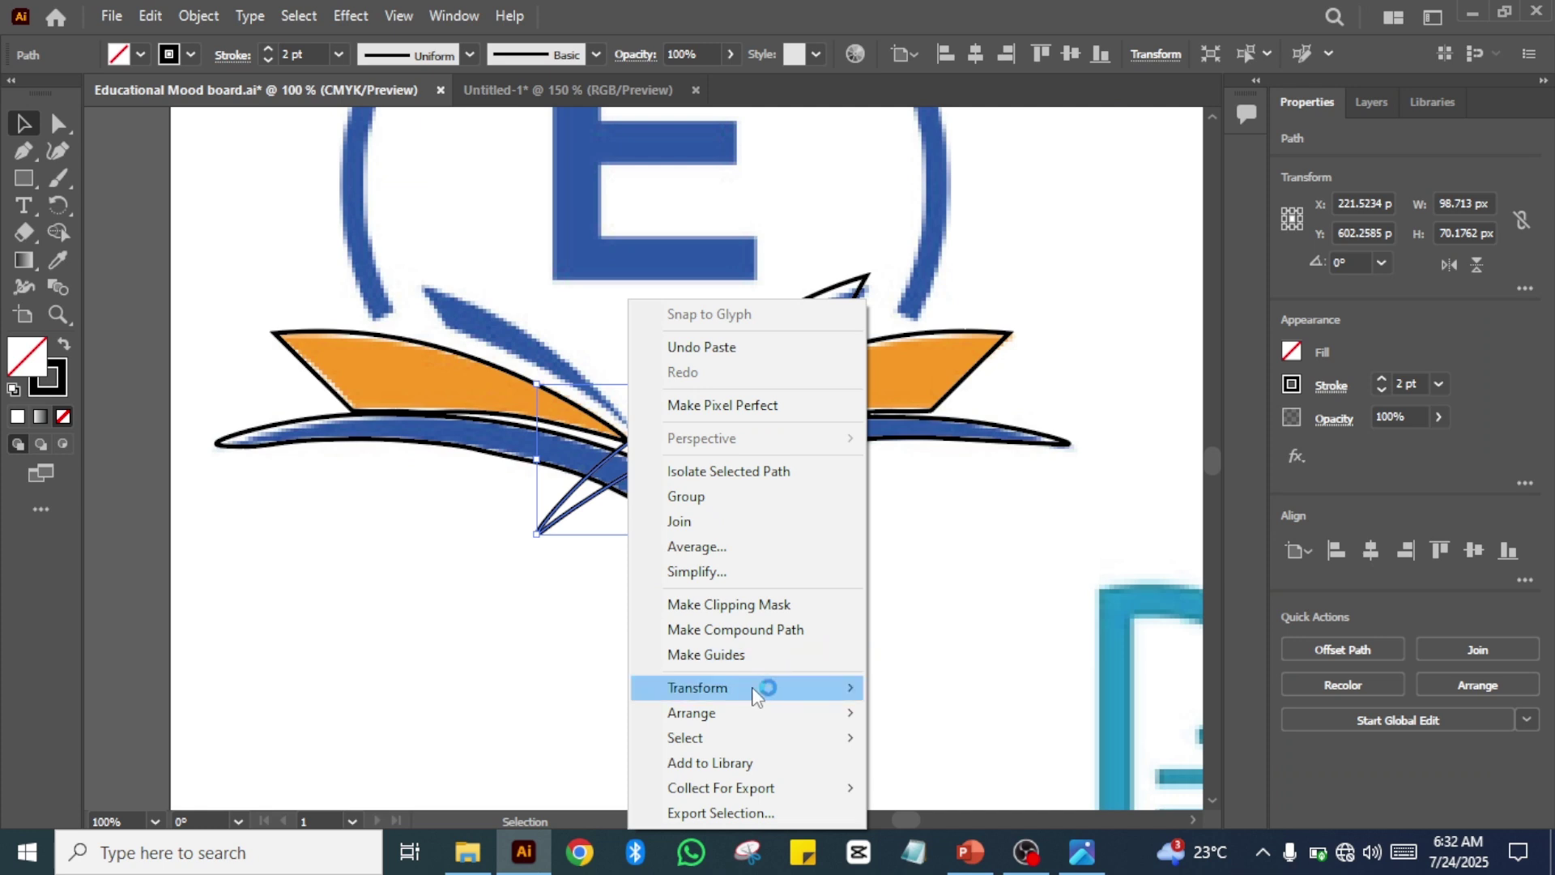
{"action": "mouse_move", "coordinate": [754, 694]}
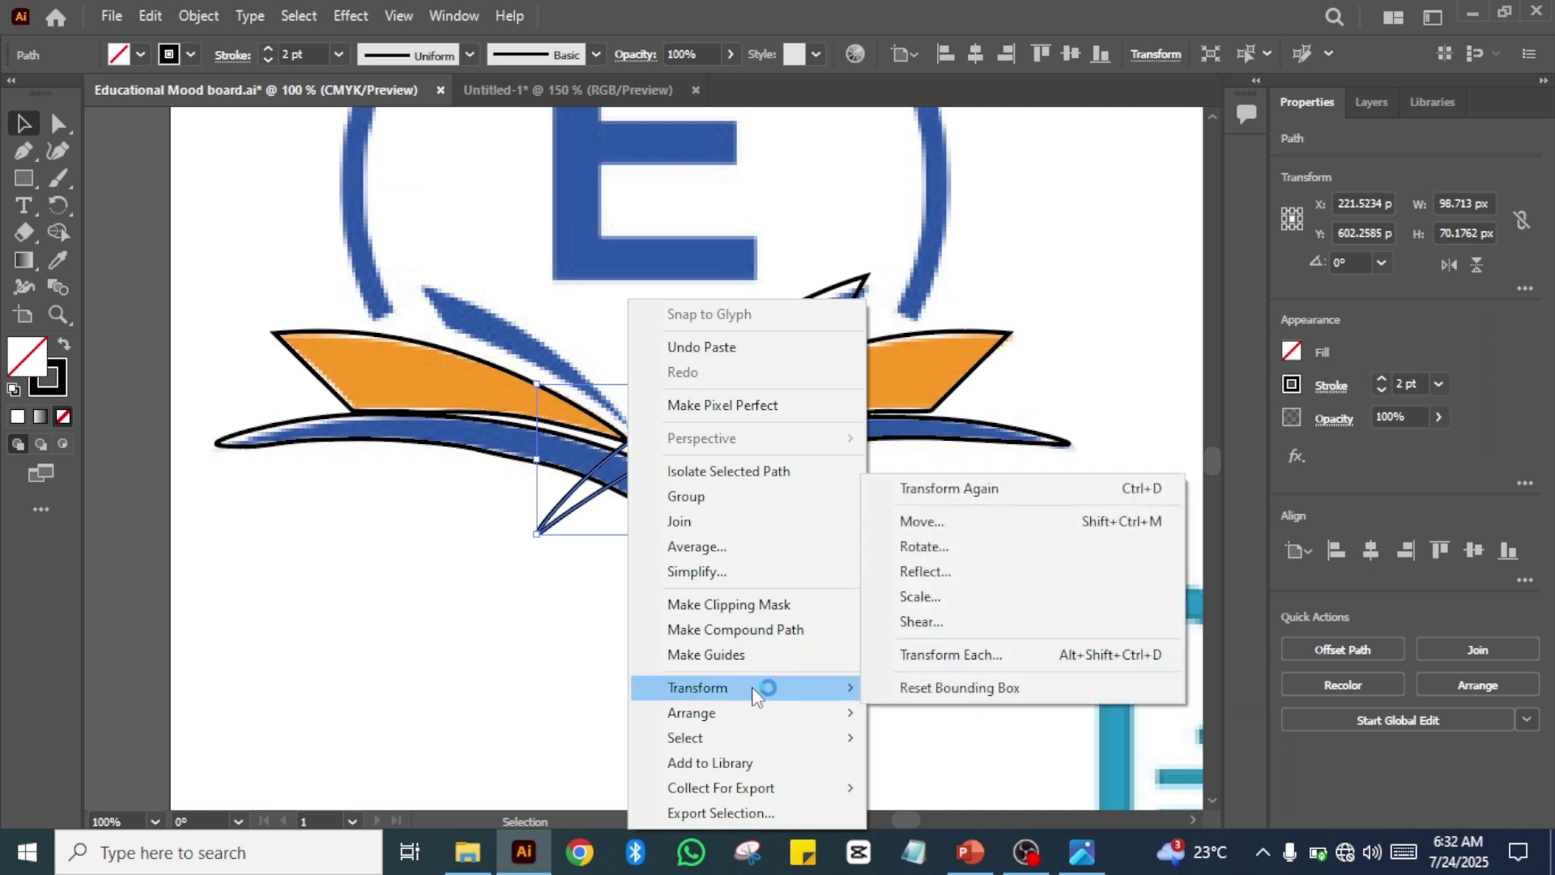
{"action": "left_click", "coordinate": [955, 577]}
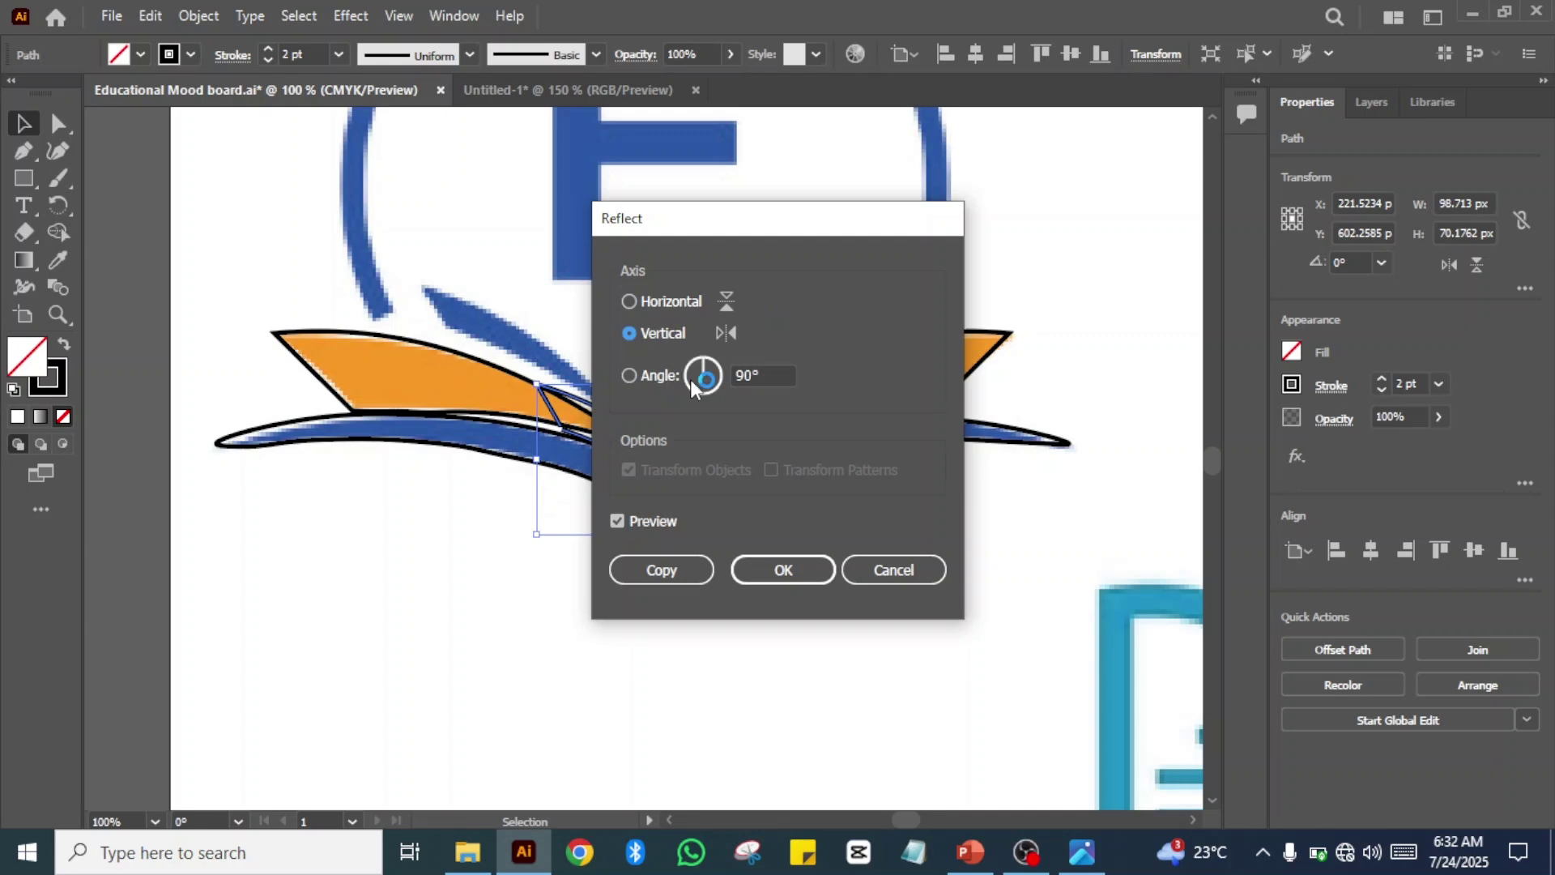
{"action": "key", "text": "Return"}
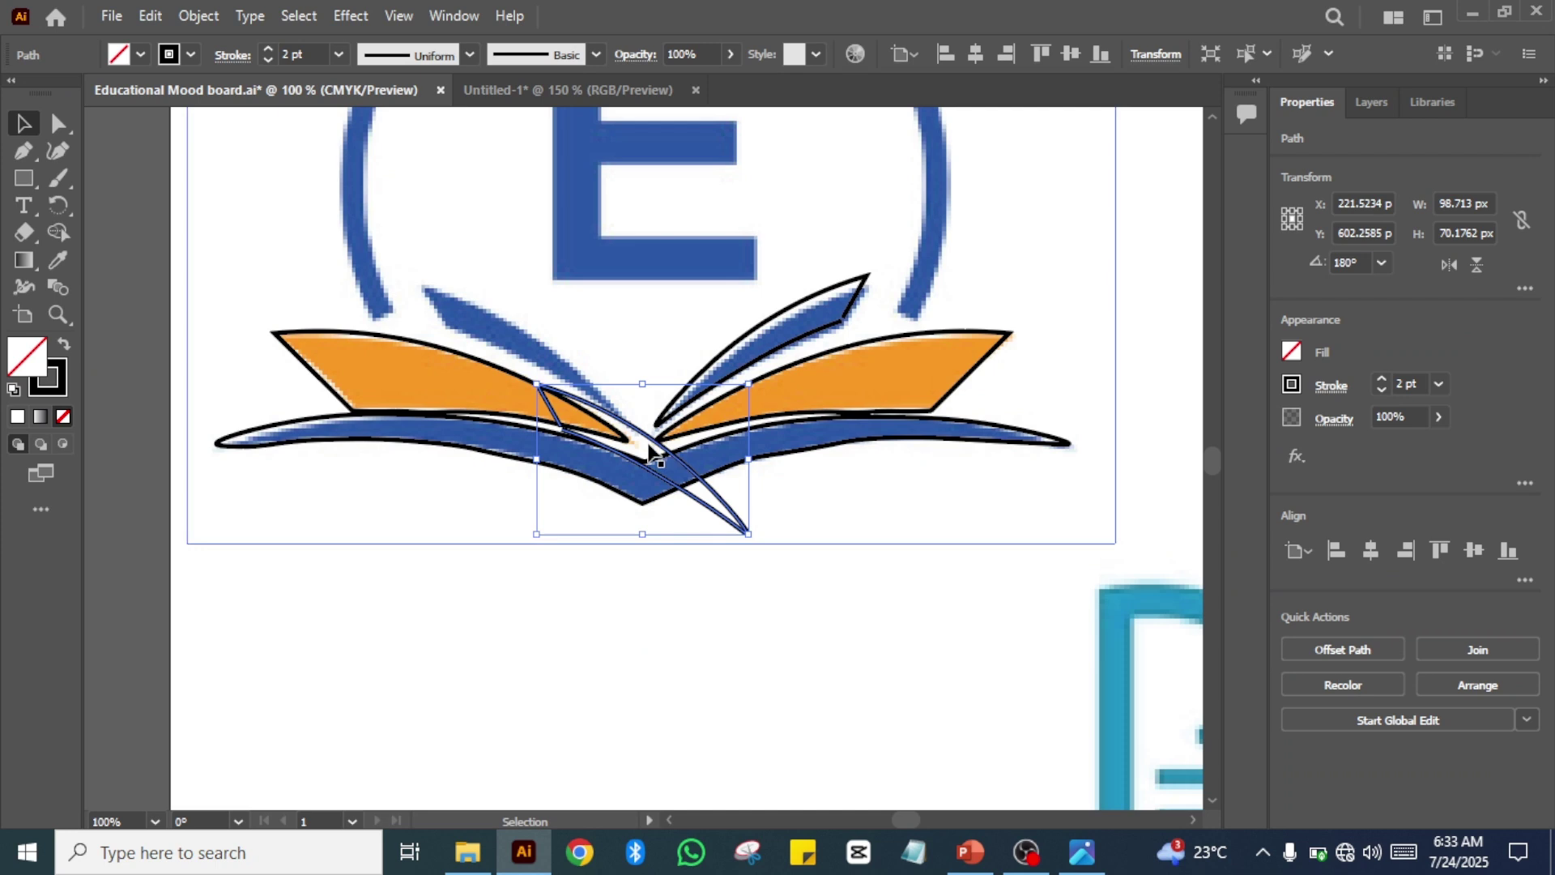
- Place the mirrored outline over the left upper blue page and deselect it
{"action": "left_click_drag", "start_coordinate": [652, 452], "coordinate": [537, 343]}
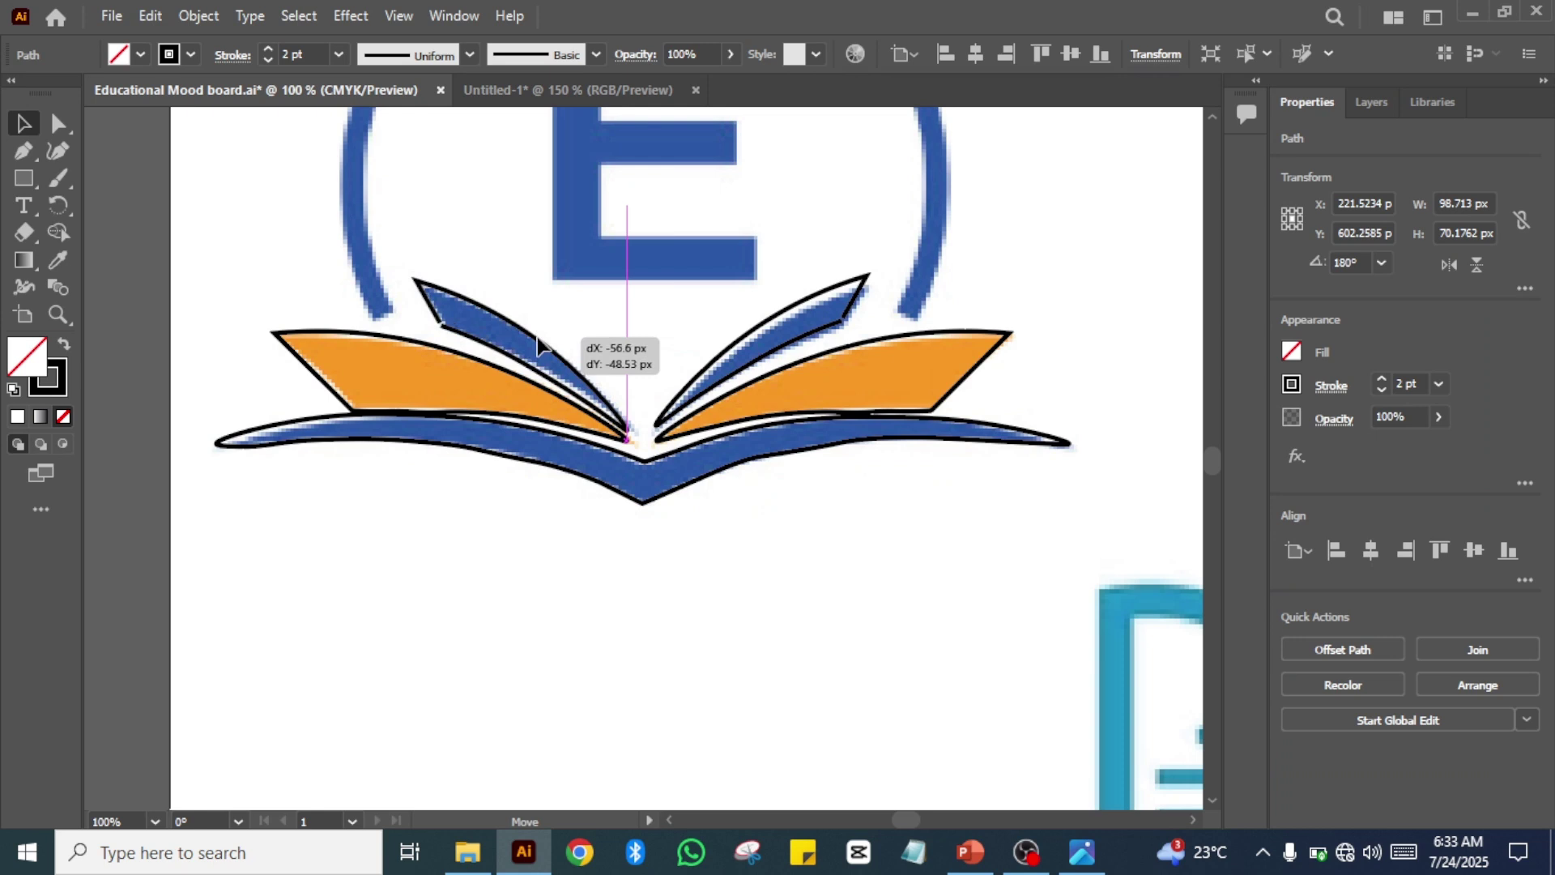
{"action": "left_click_drag", "start_coordinate": [537, 336], "coordinate": [537, 337]}
{"action": "left_click", "coordinate": [577, 622]}
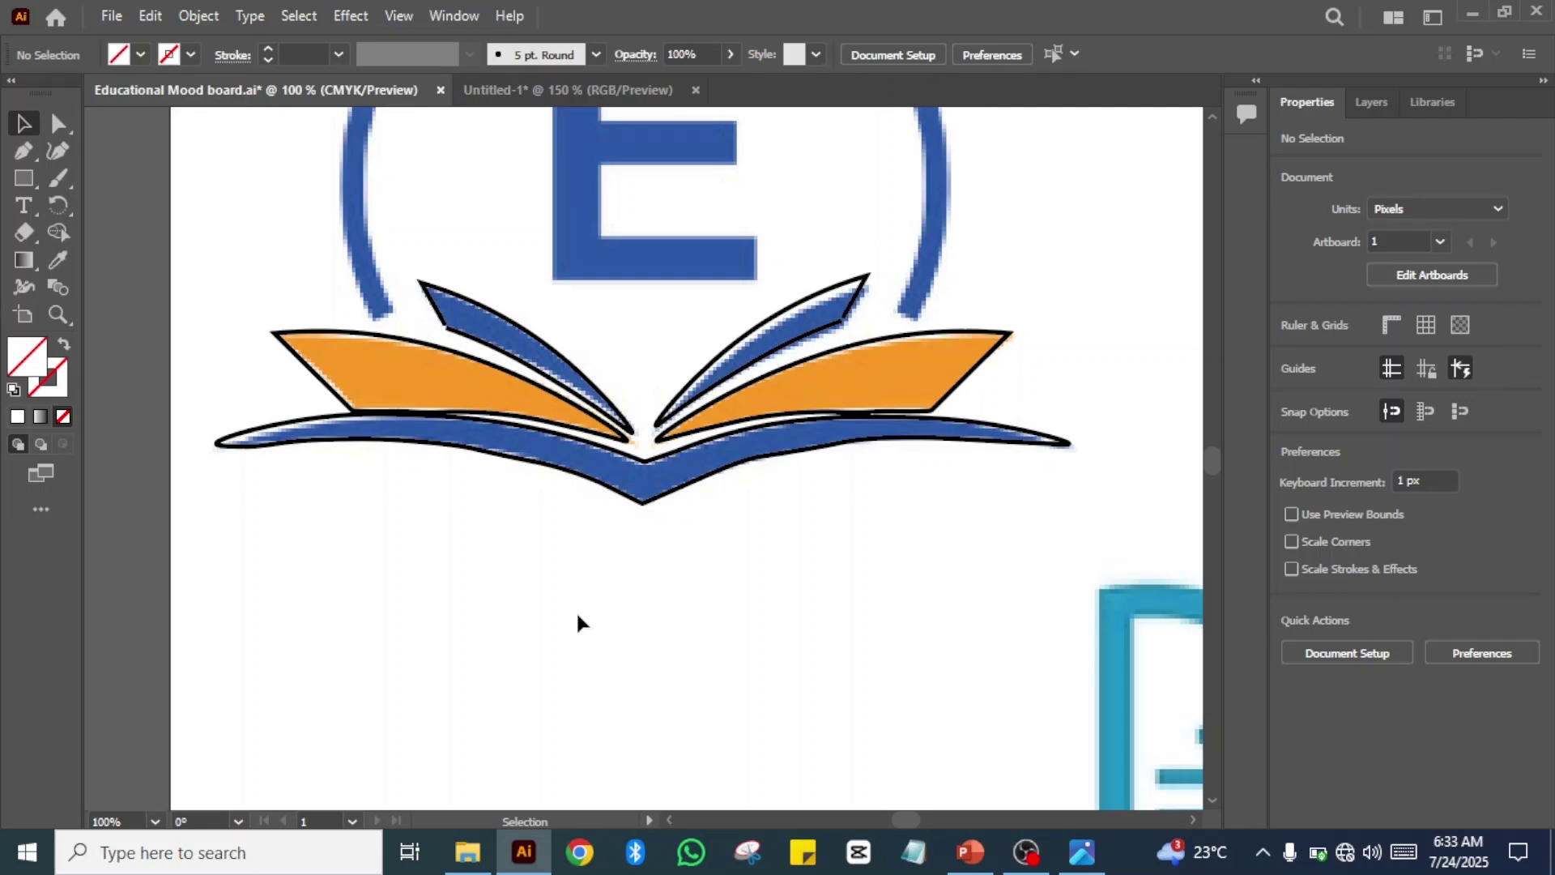
- Move the E book logo image upward, clear of the traced book outlines
{"action": "key", "text": "ctrl+minus"}
{"action": "key", "text": "ctrl+minus"}
{"action": "key", "text": "ctrl+minus"}
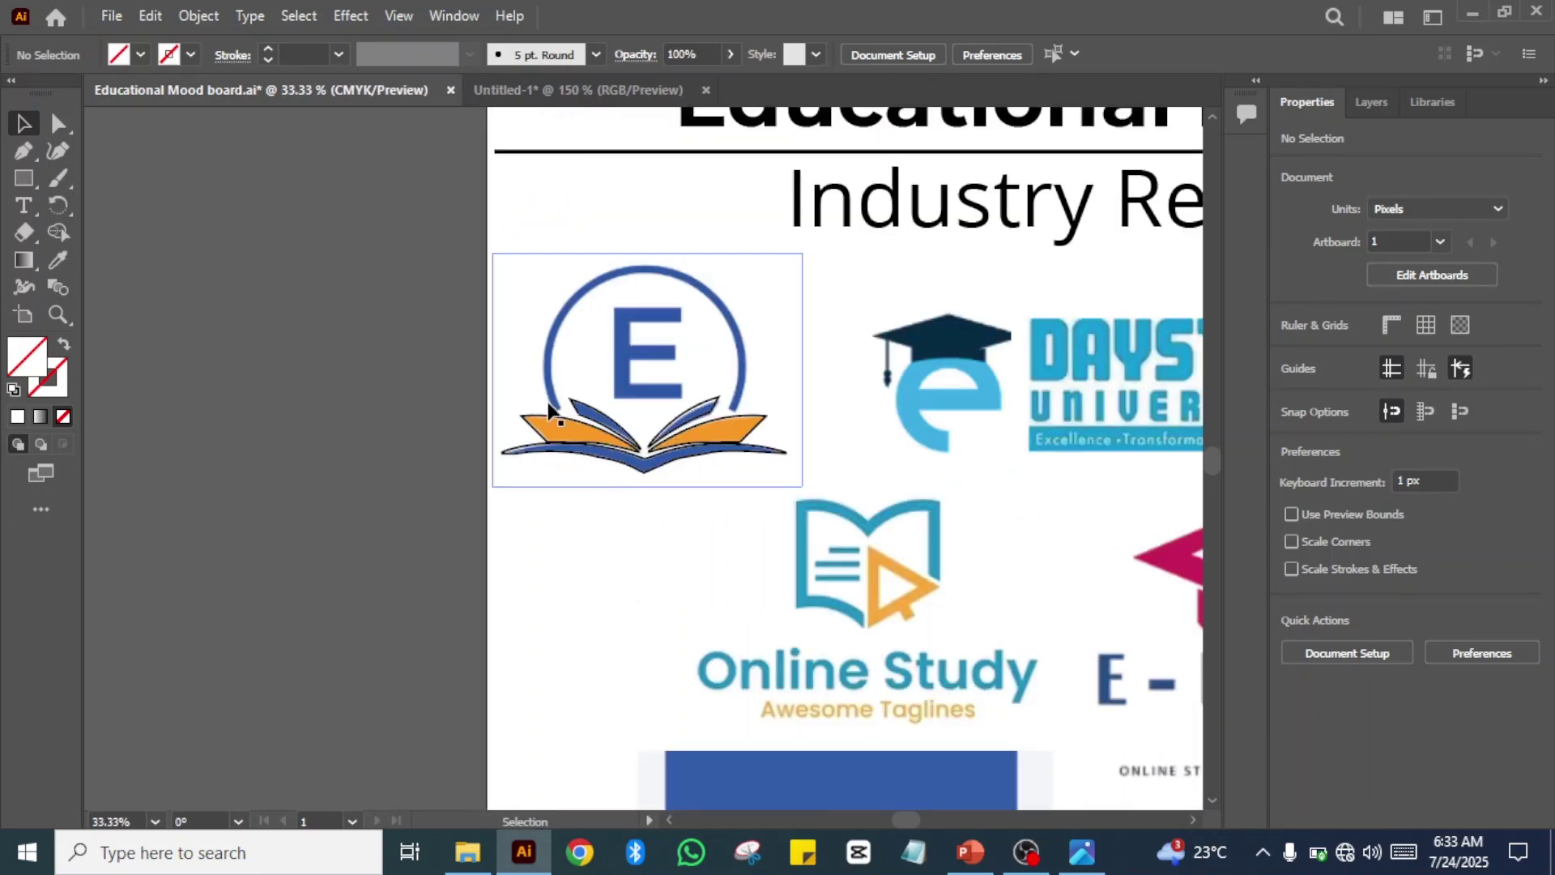
{"action": "left_click", "coordinate": [638, 322]}
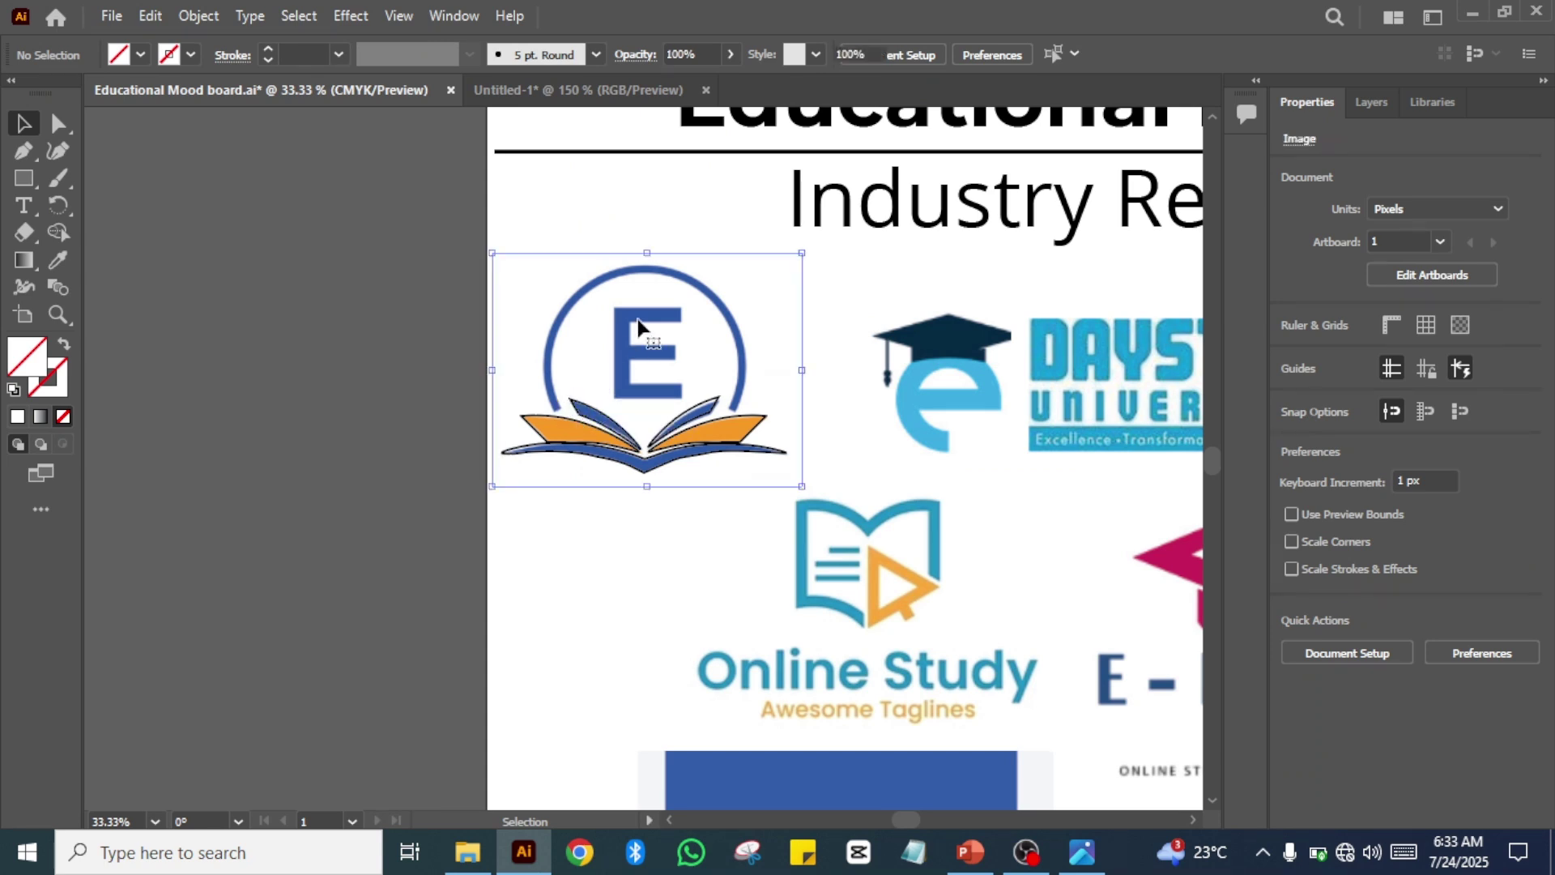
{"action": "left_click_drag", "start_coordinate": [638, 323], "coordinate": [635, 148]}
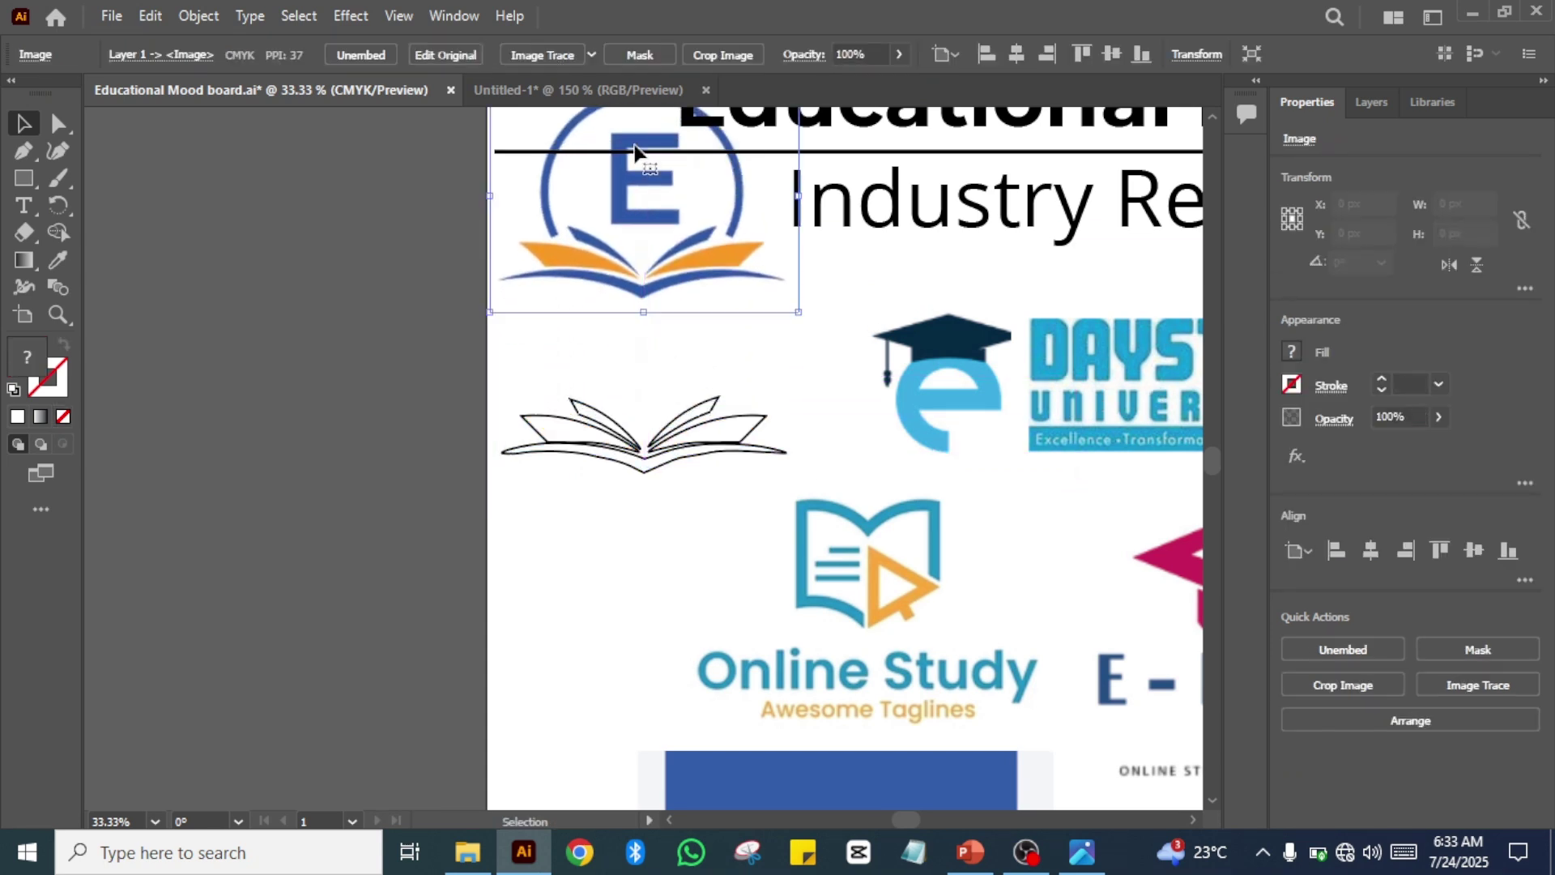
{"action": "left_click", "coordinate": [553, 518]}
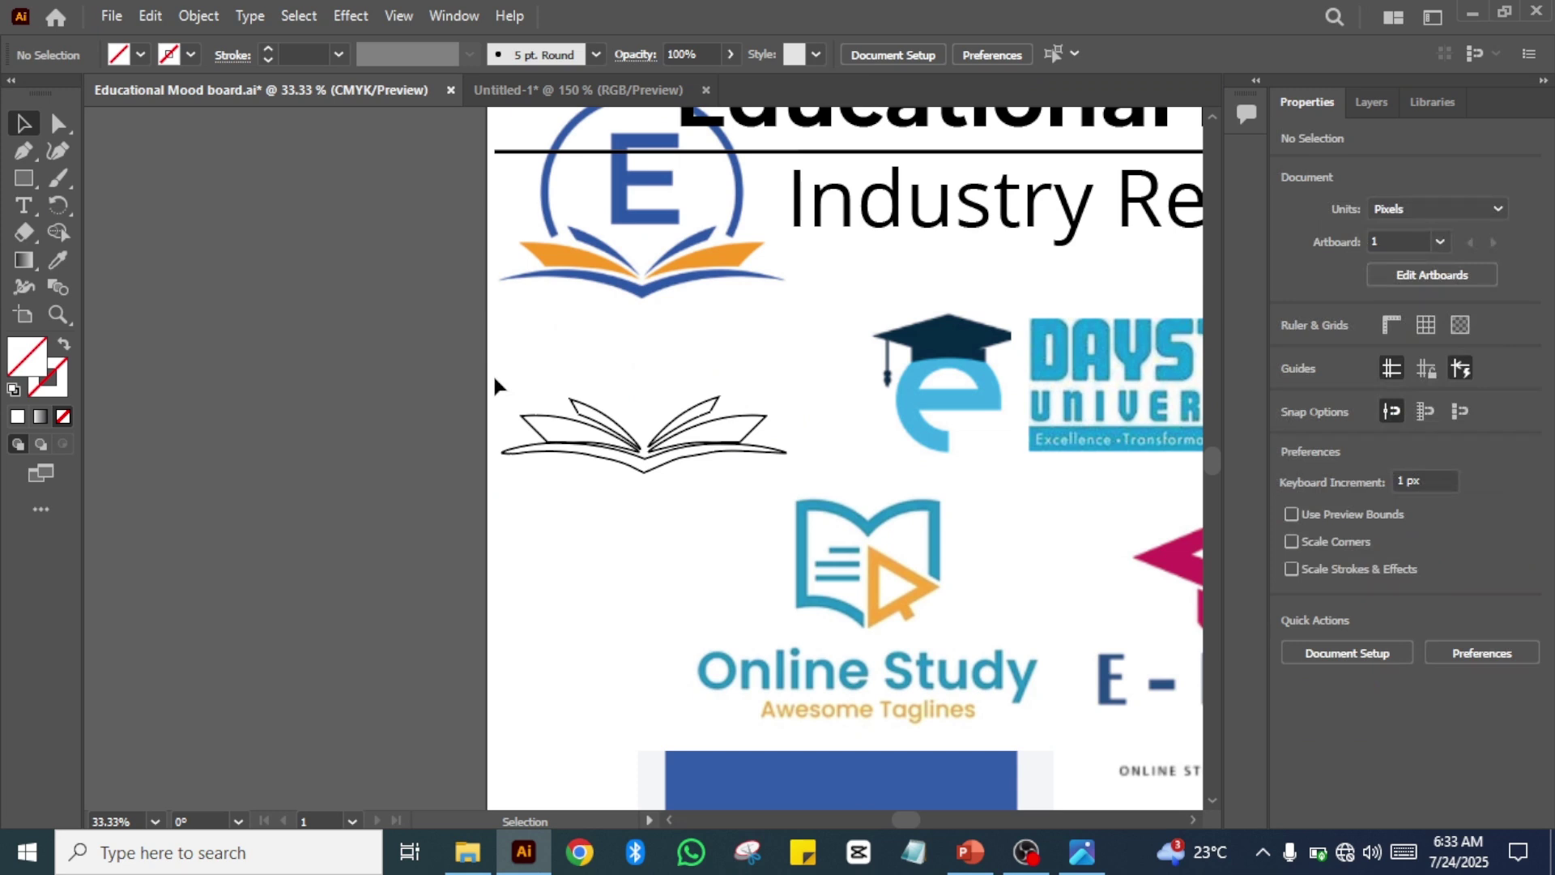
{"action": "left_click_drag", "start_coordinate": [494, 376], "coordinate": [799, 499]}
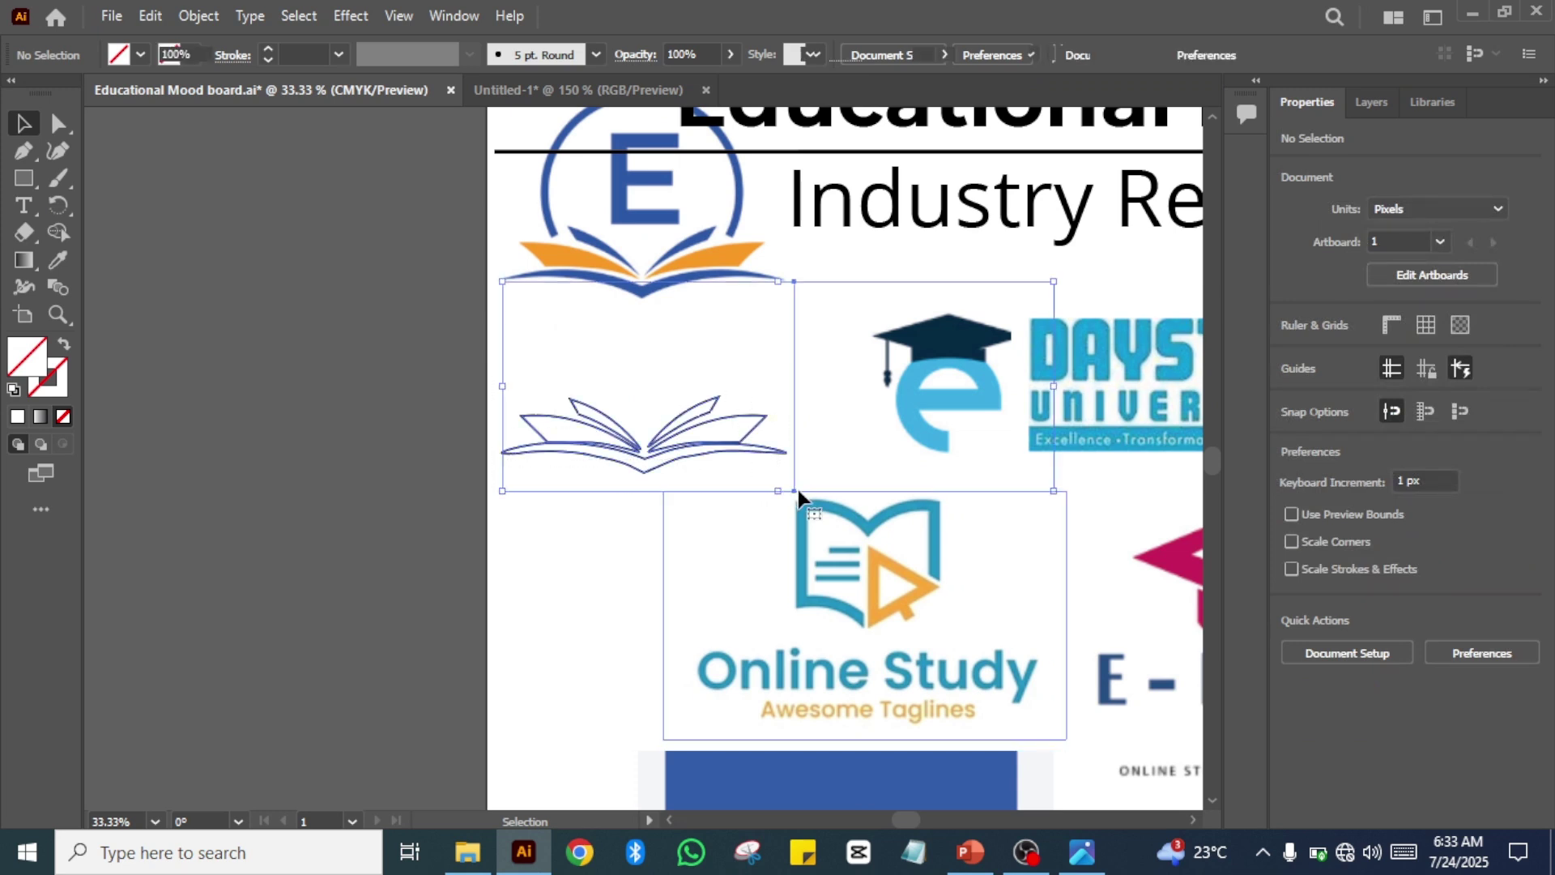
{"action": "left_click", "coordinate": [628, 599]}
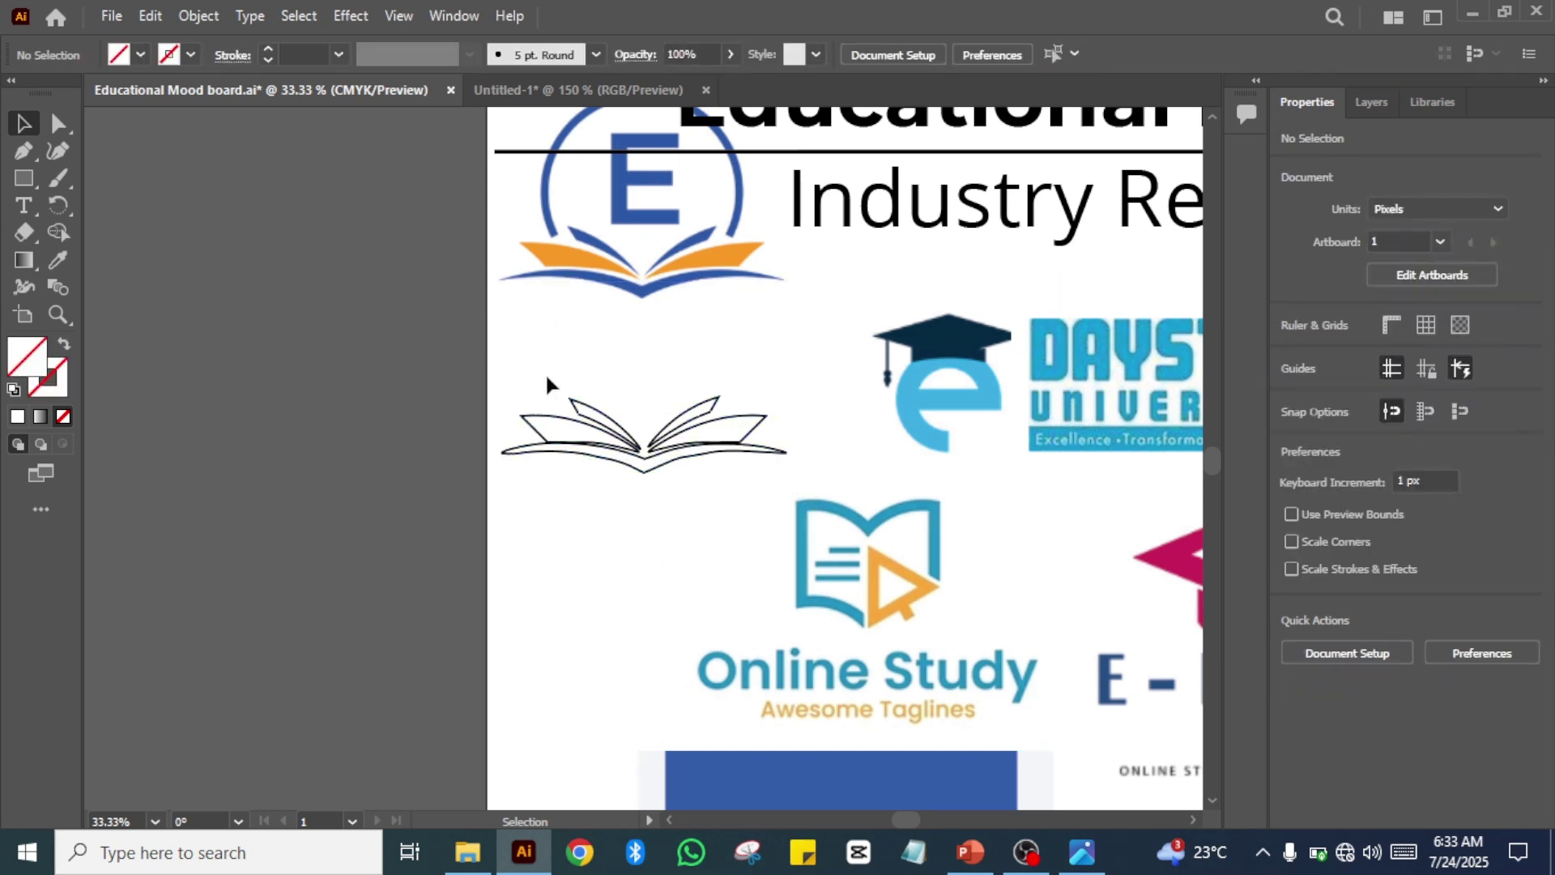
{"action": "left_click_drag", "start_coordinate": [528, 366], "coordinate": [721, 494]}
{"action": "left_click", "coordinate": [576, 562]}
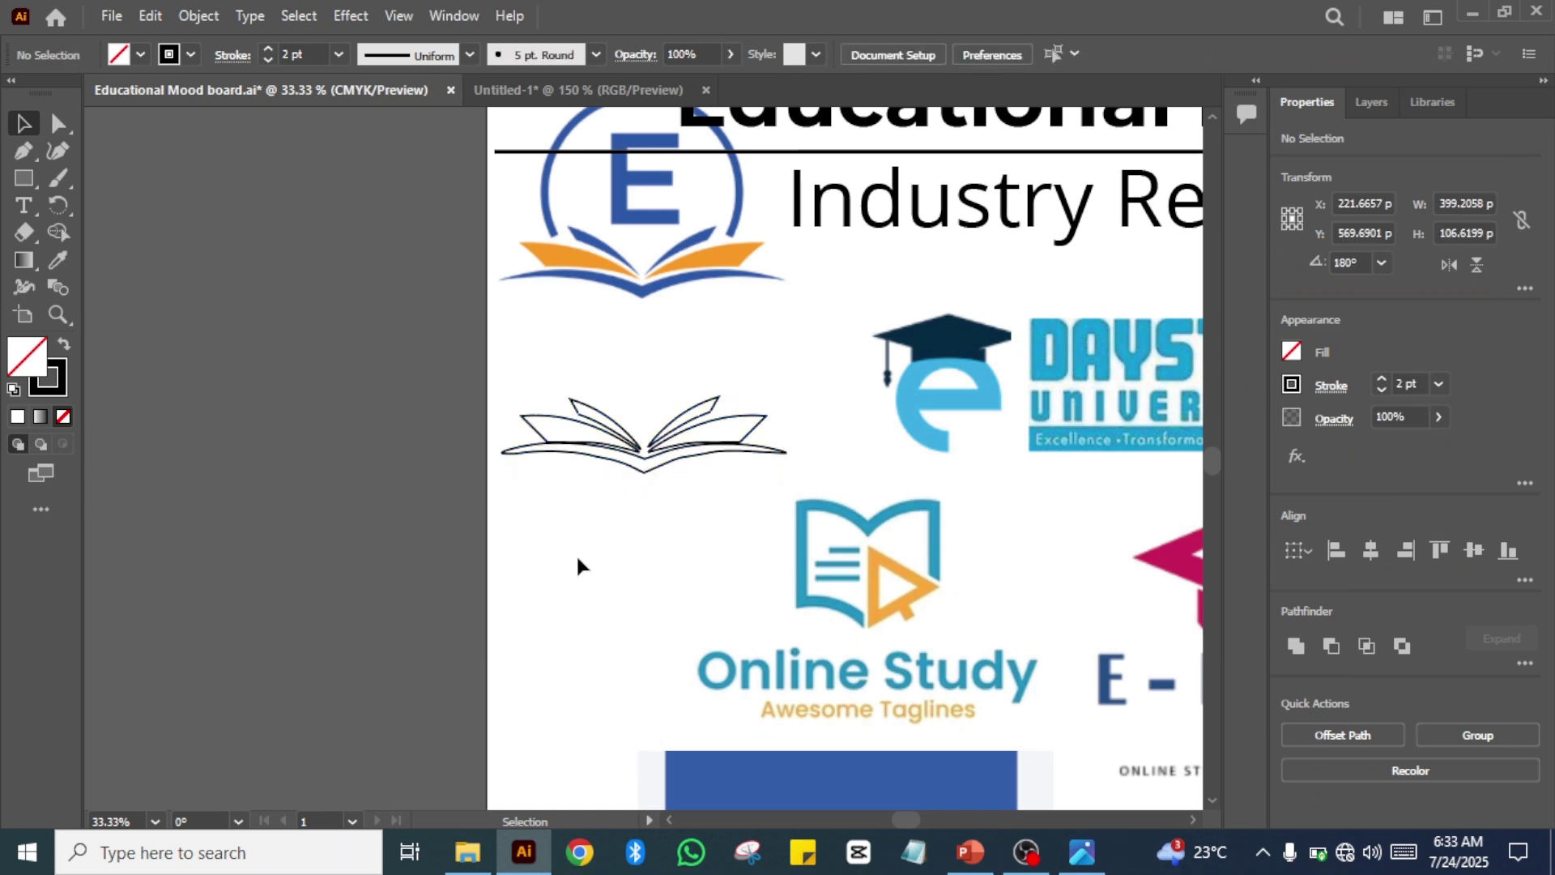
- Select all the traced book page outlines, including both mirrored halves, and group them
{"action": "key", "text": "ctrl+equal"}
{"action": "key", "text": "ctrl+equal"}
{"action": "key", "text": "ctrl+equal"}
{"action": "key", "text": "ctrl+equal"}
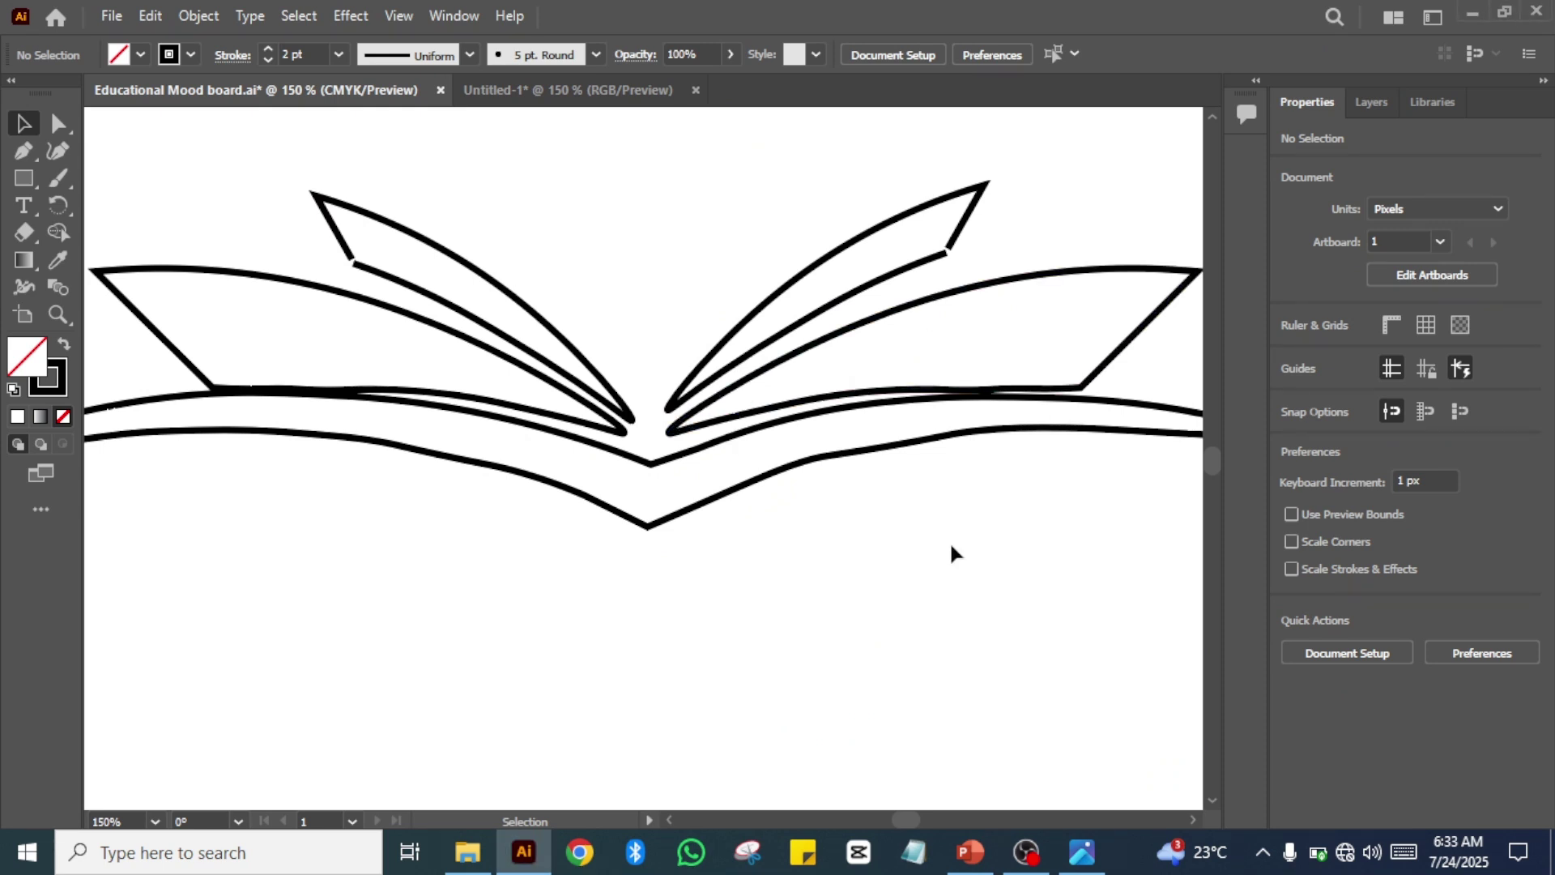
{"action": "left_click_drag", "start_coordinate": [209, 154], "coordinate": [352, 235]}
{"action": "left_click", "coordinate": [154, 158]}
{"action": "left_click_drag", "start_coordinate": [153, 156], "coordinate": [731, 458]}
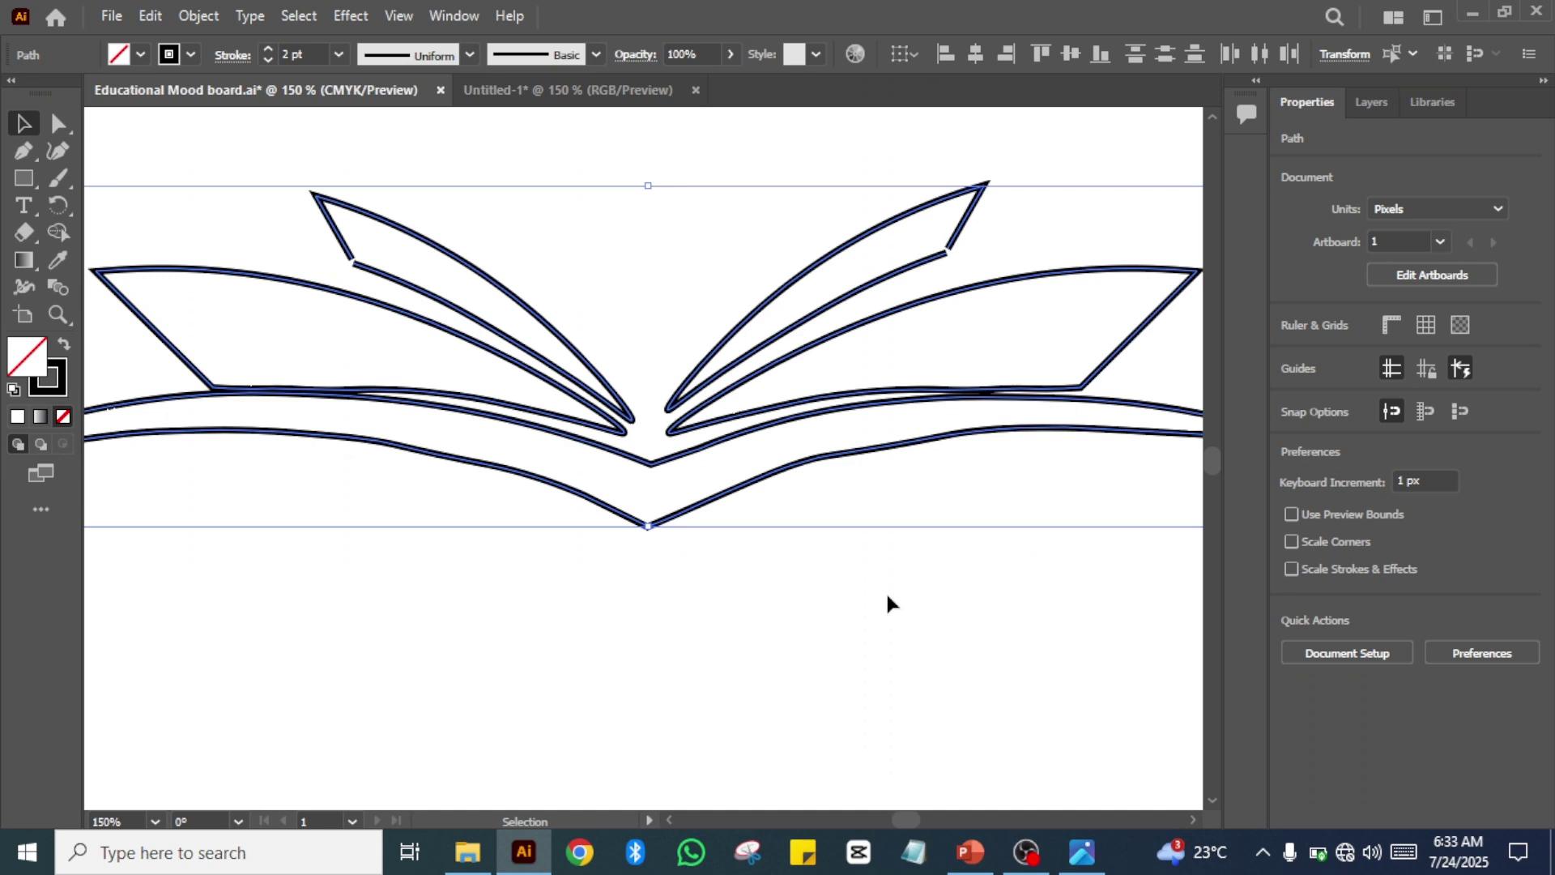
{"action": "right_click", "coordinate": [775, 328]}
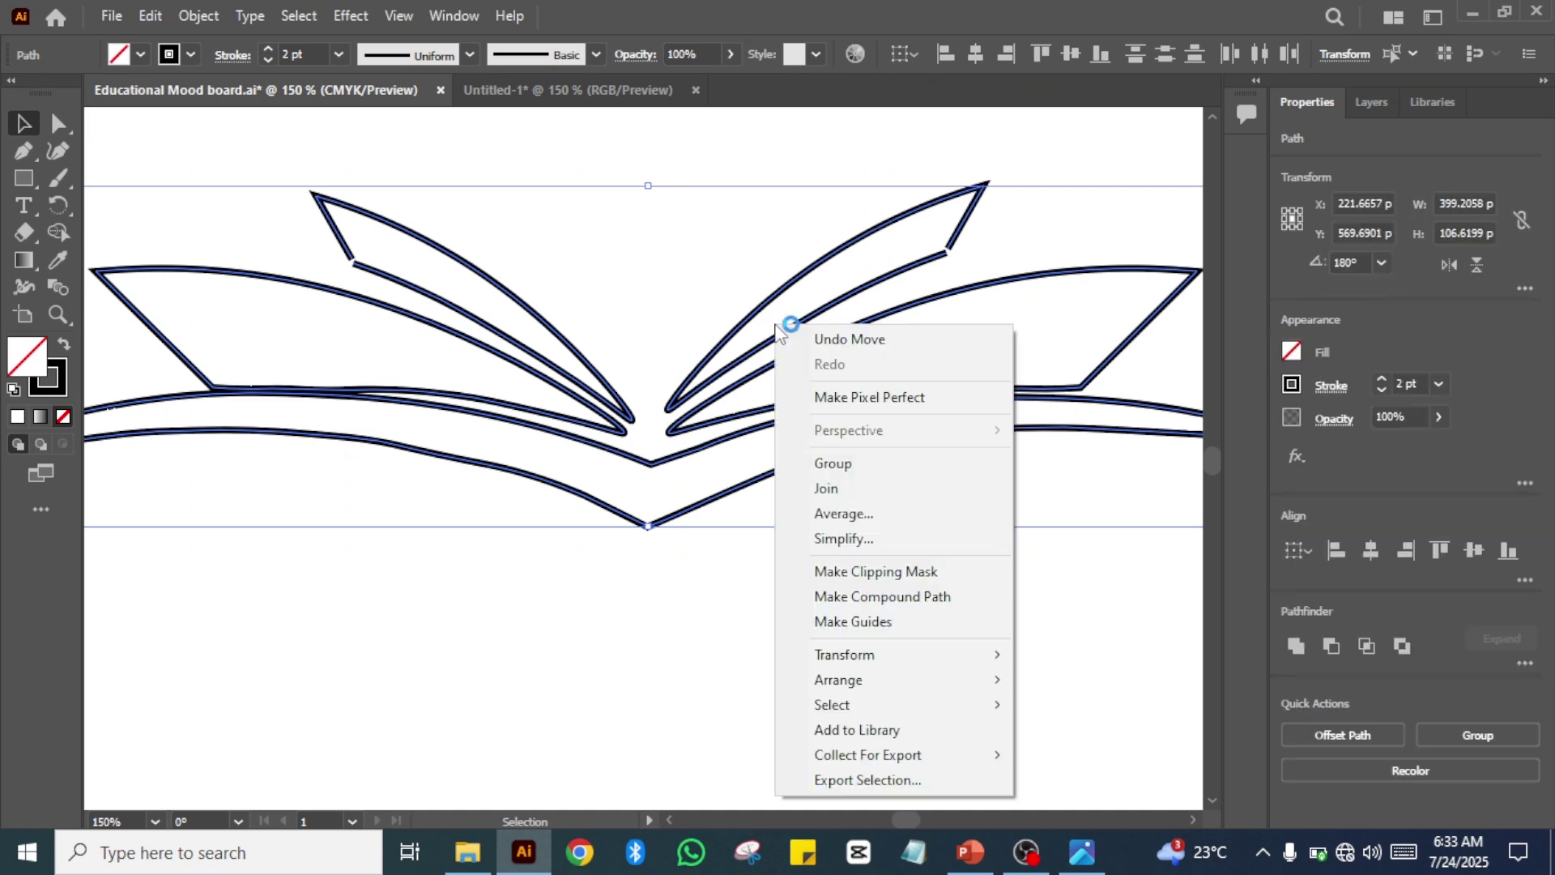
{"action": "left_click", "coordinate": [860, 470]}
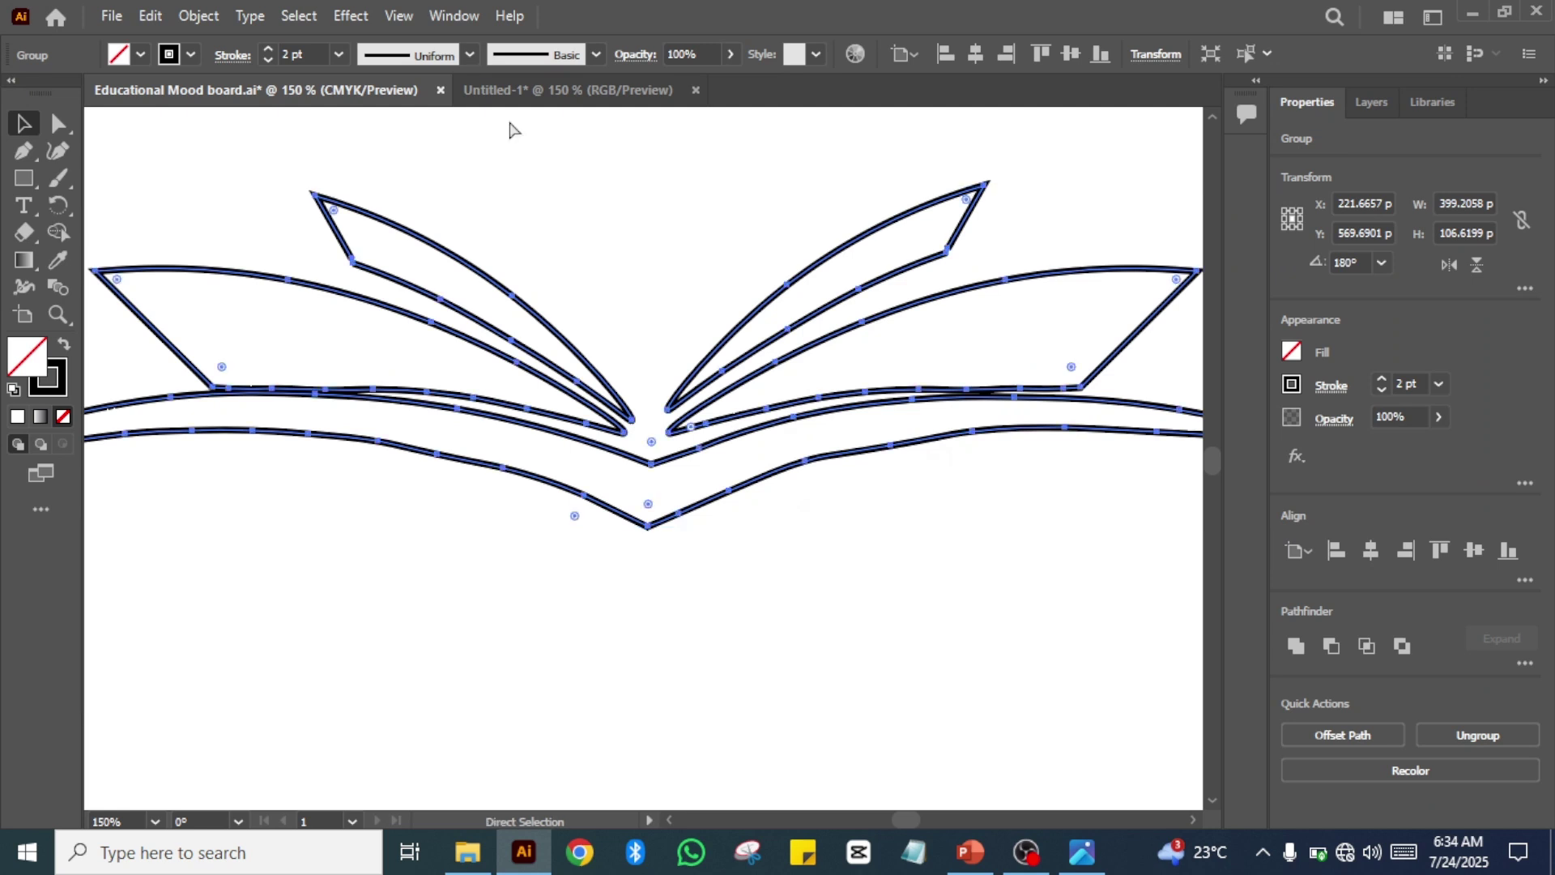
- Copy the grouped book outline from the mood board and switch to the Untitled-1 document
{"action": "key", "text": "ctrl+minus"}
{"action": "key", "text": "ctrl+minus"}
{"action": "key", "text": "ctrl+minus"}
{"action": "key", "text": "ctrl+minus"}
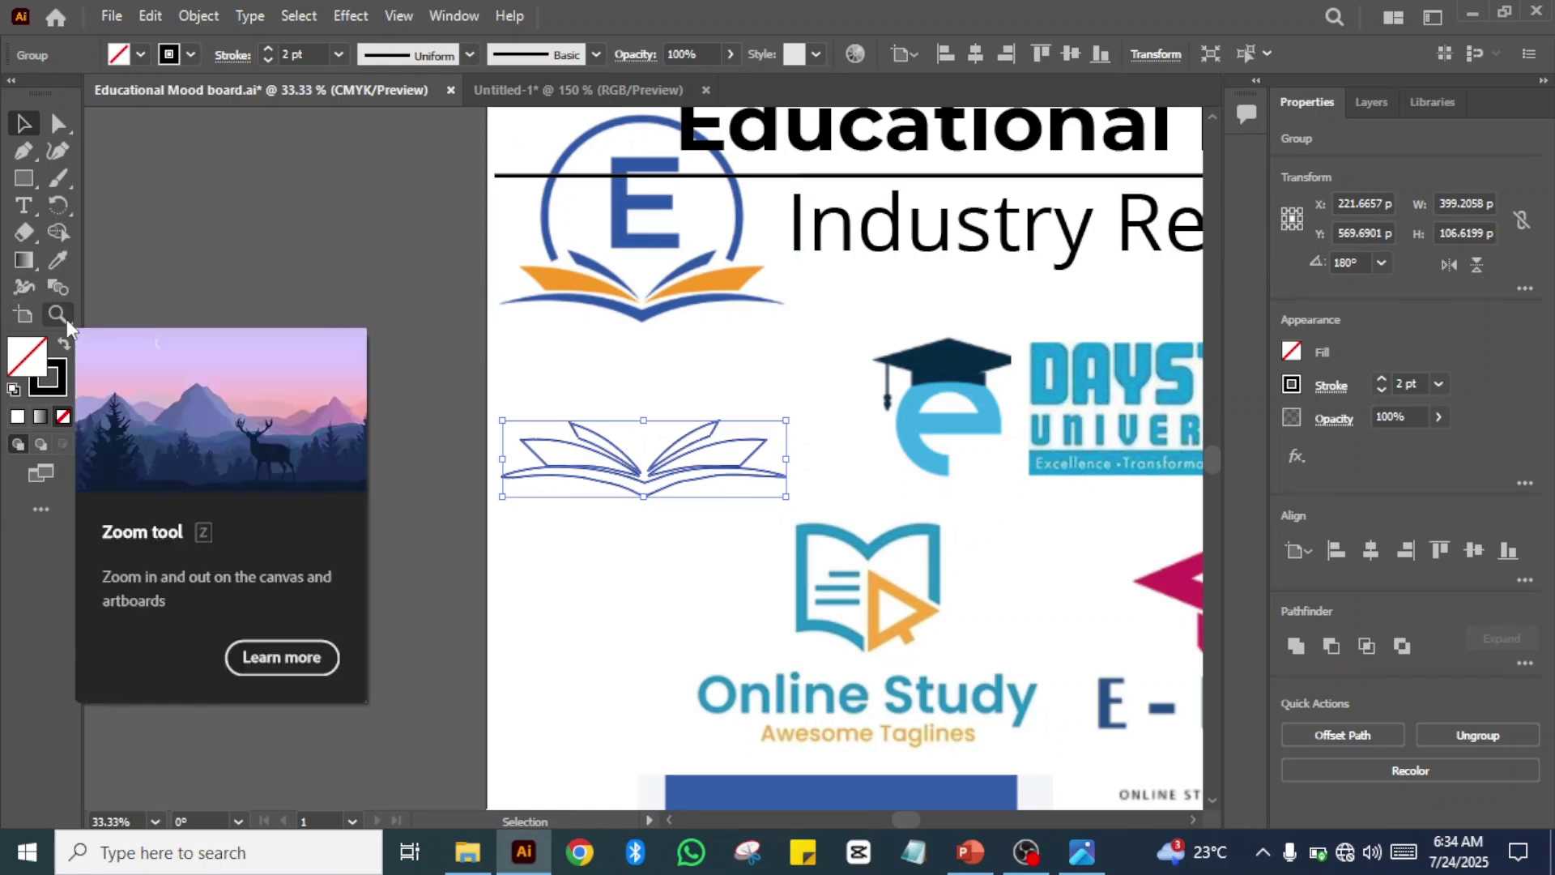
{"action": "key", "text": "a"}
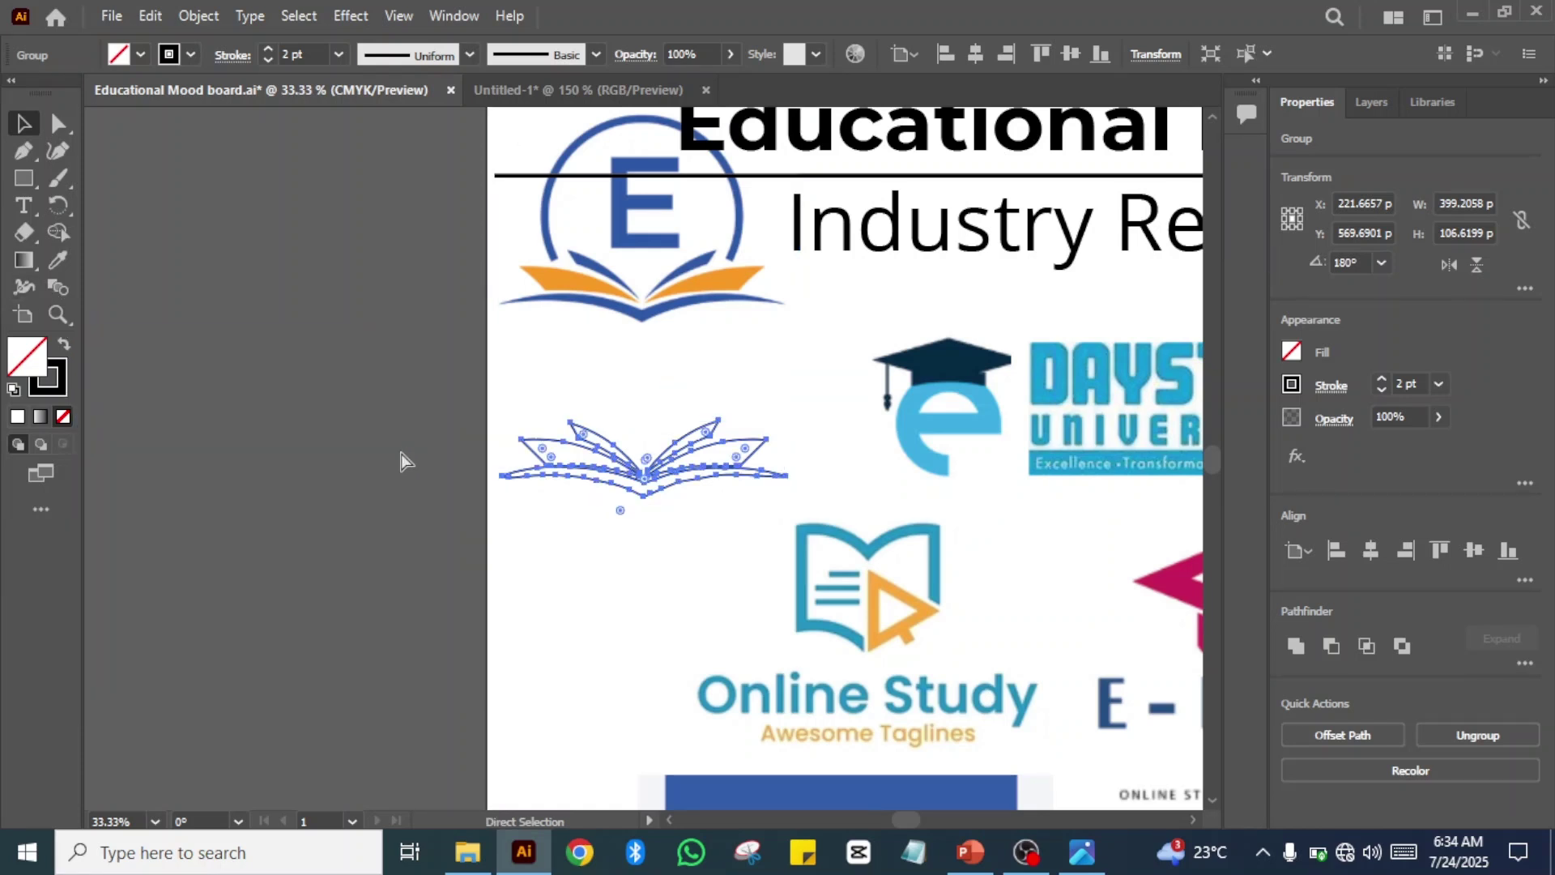
{"action": "key", "text": "v"}
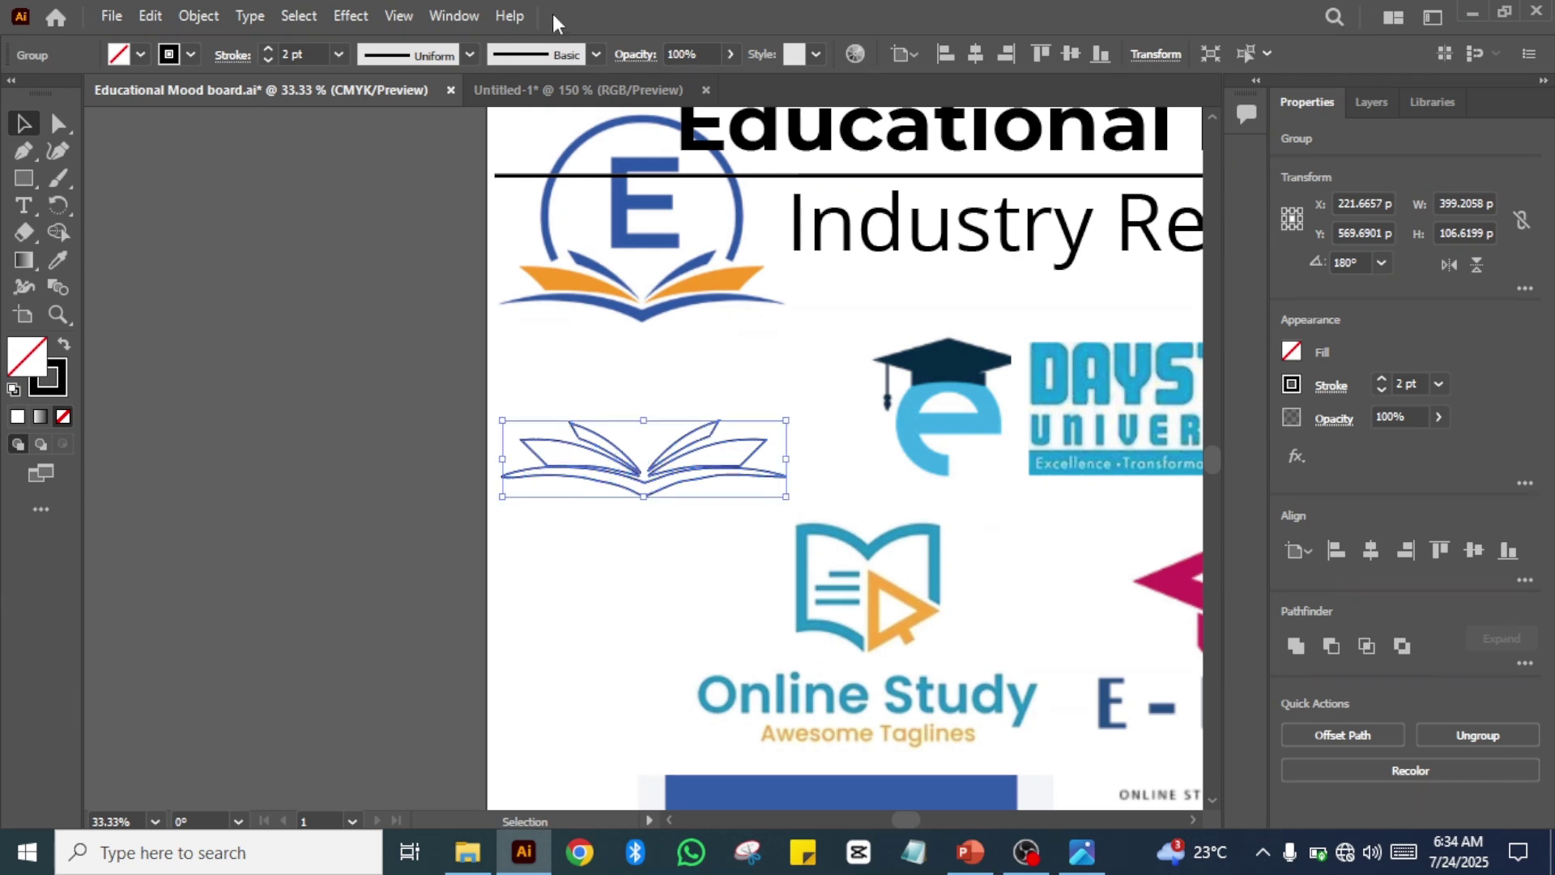
{"action": "left_click", "coordinate": [532, 93]}
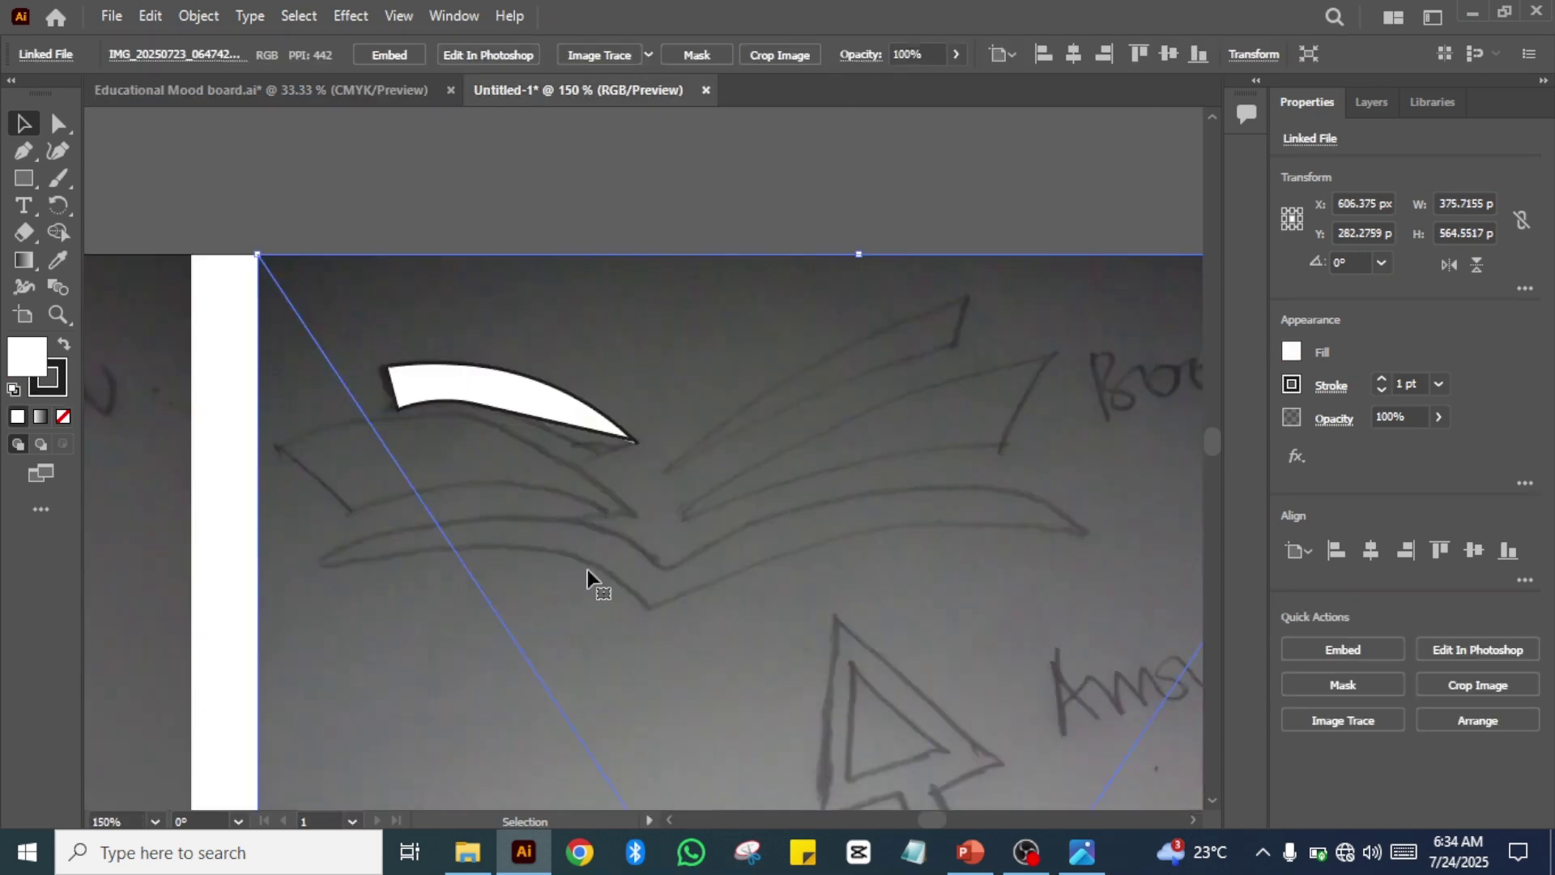
- Paste the book group into Untitled-1, place it on the blank artboard area below the sketch photos and deselect it
{"action": "left_click_drag", "start_coordinate": [526, 540], "coordinate": [504, 38]}
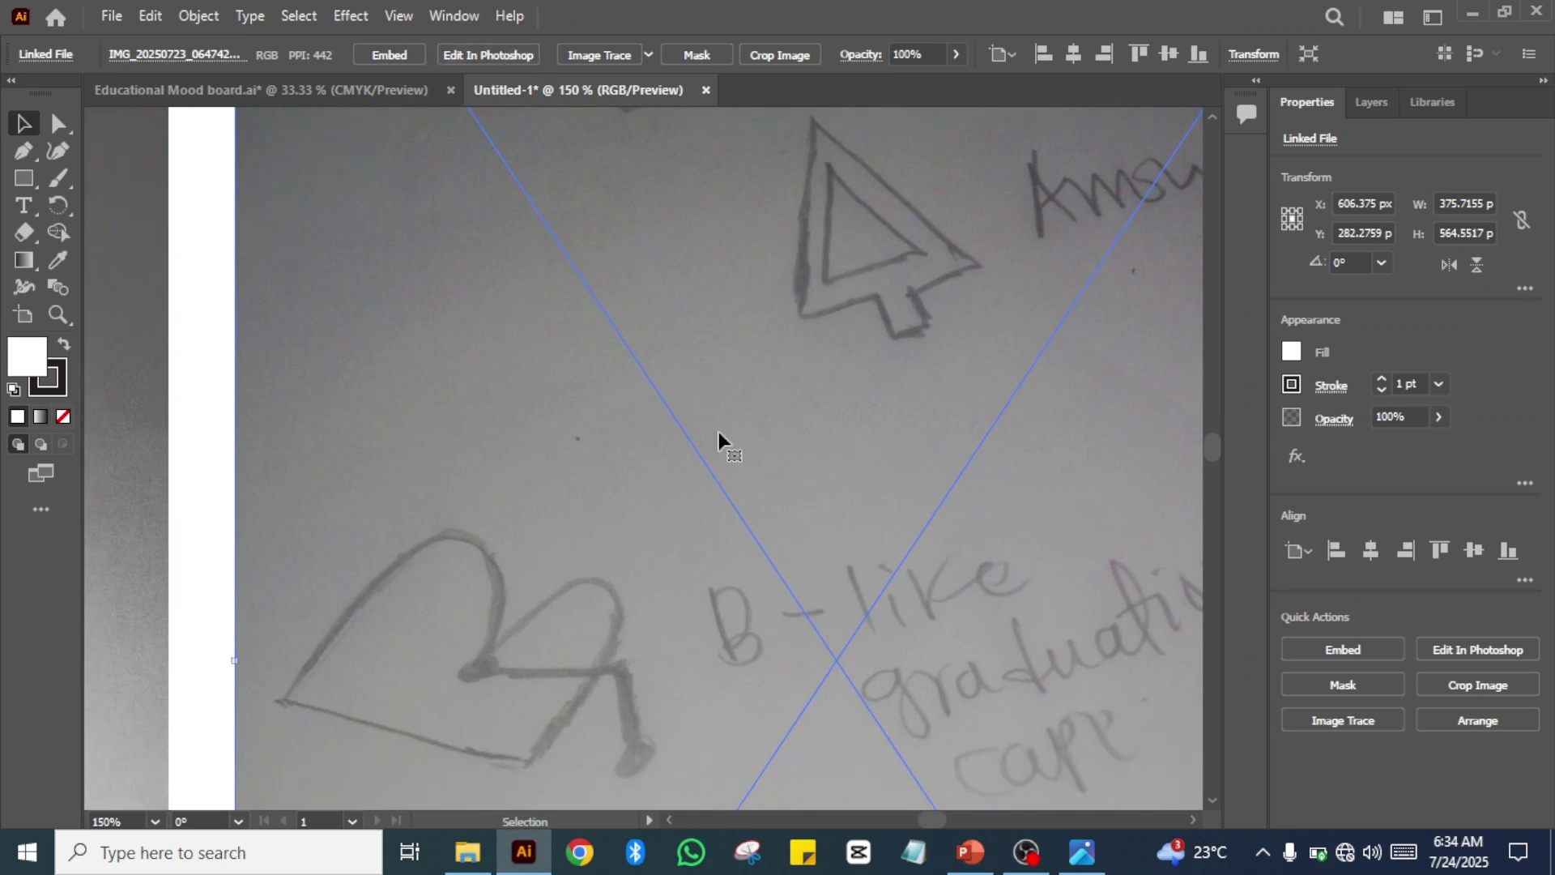
{"action": "key", "text": "a"}
{"action": "key", "text": "ctrl+0"}
{"action": "key", "text": "v"}
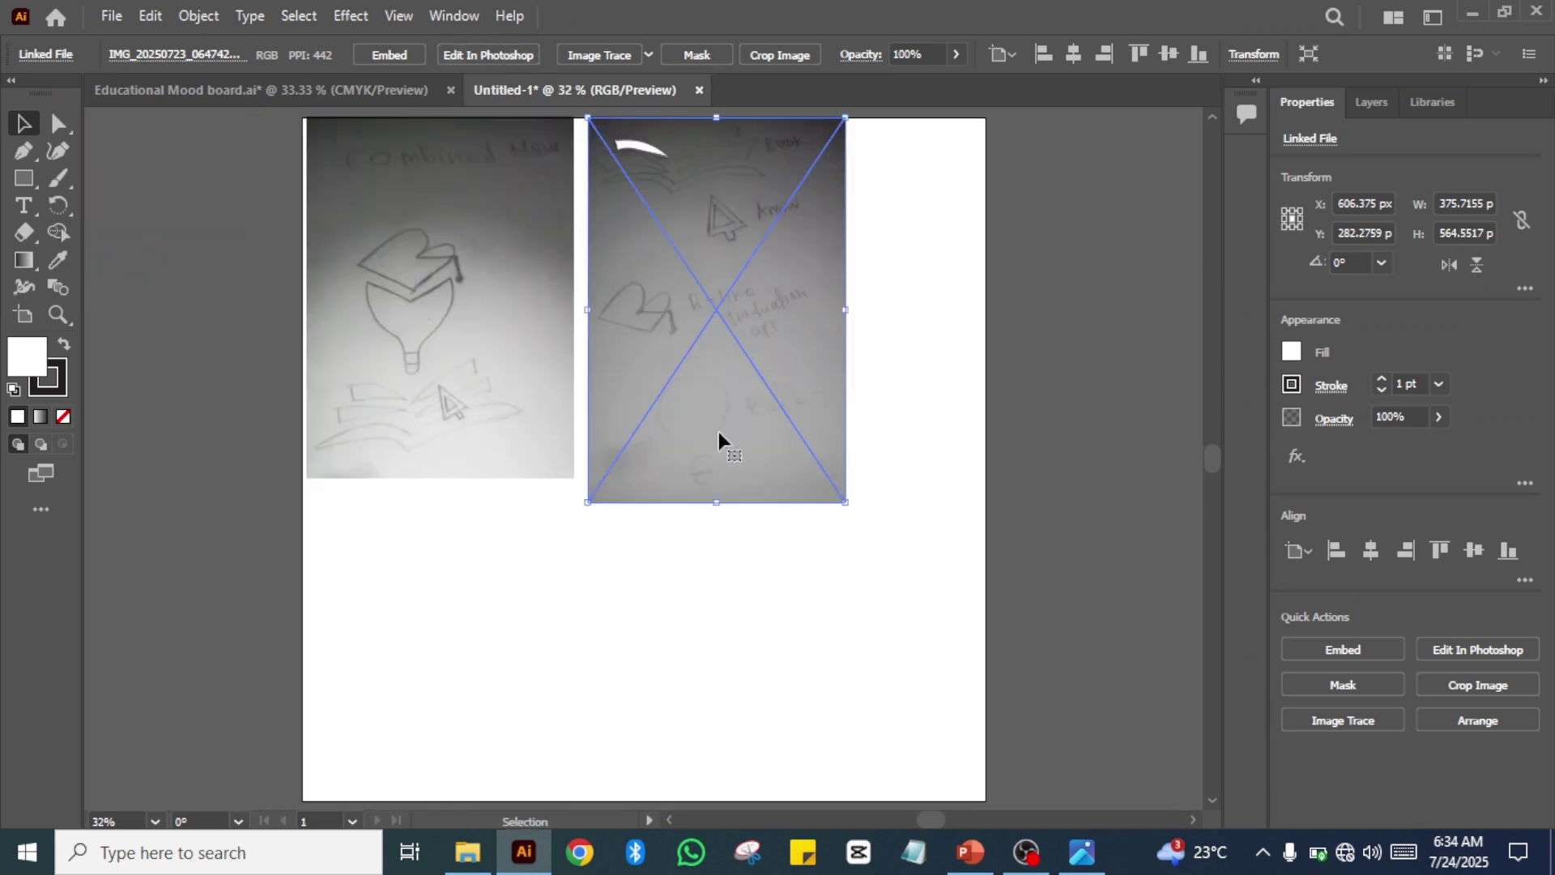
{"action": "left_click", "coordinate": [589, 679]}
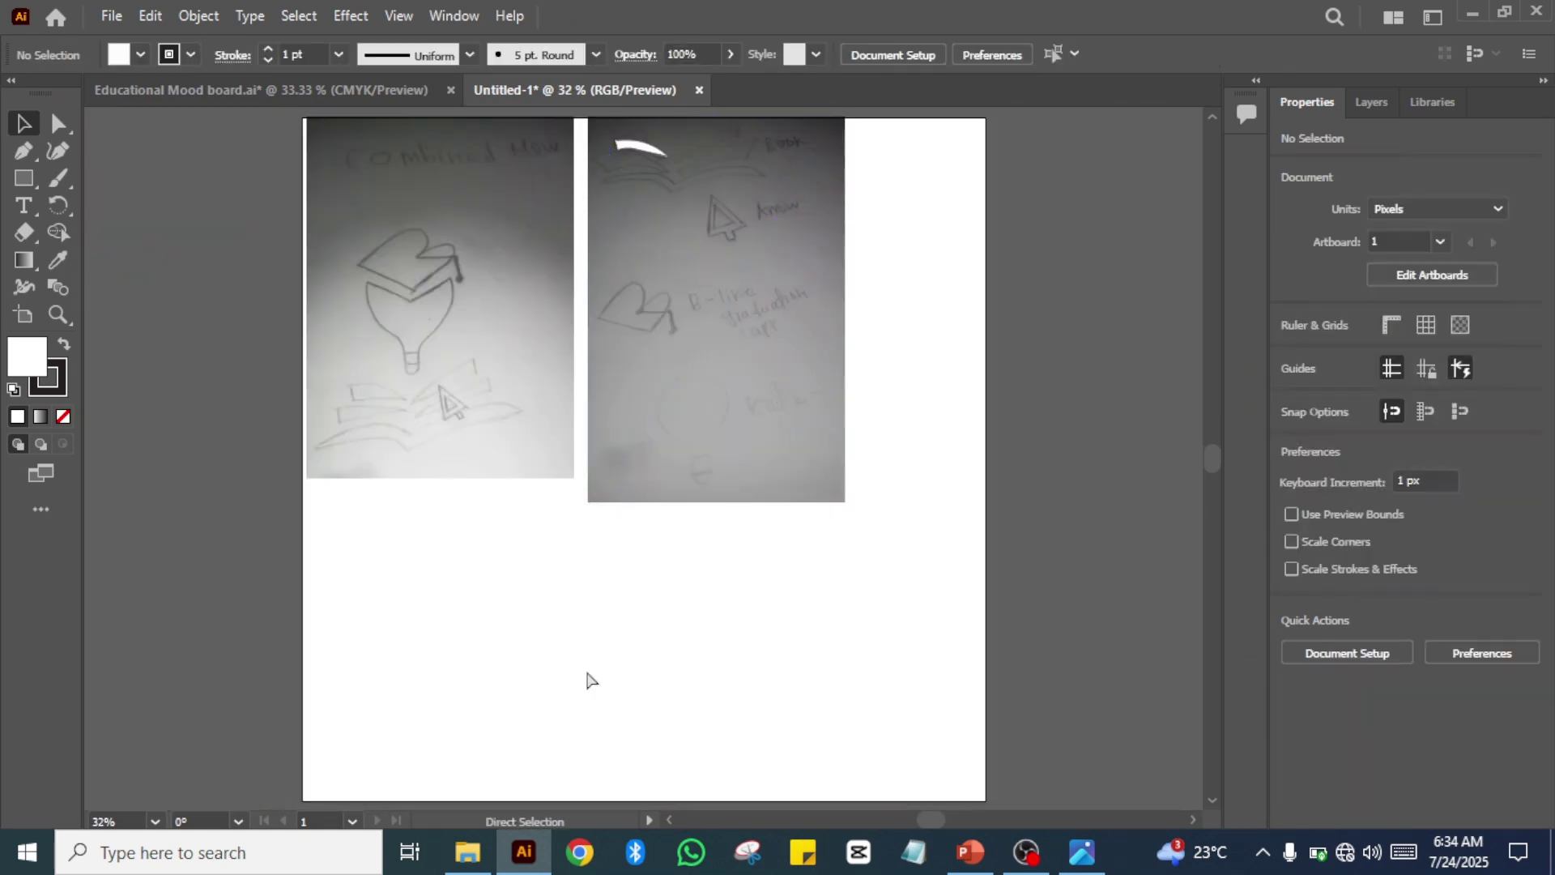
{"action": "key", "text": "ctrl+v"}
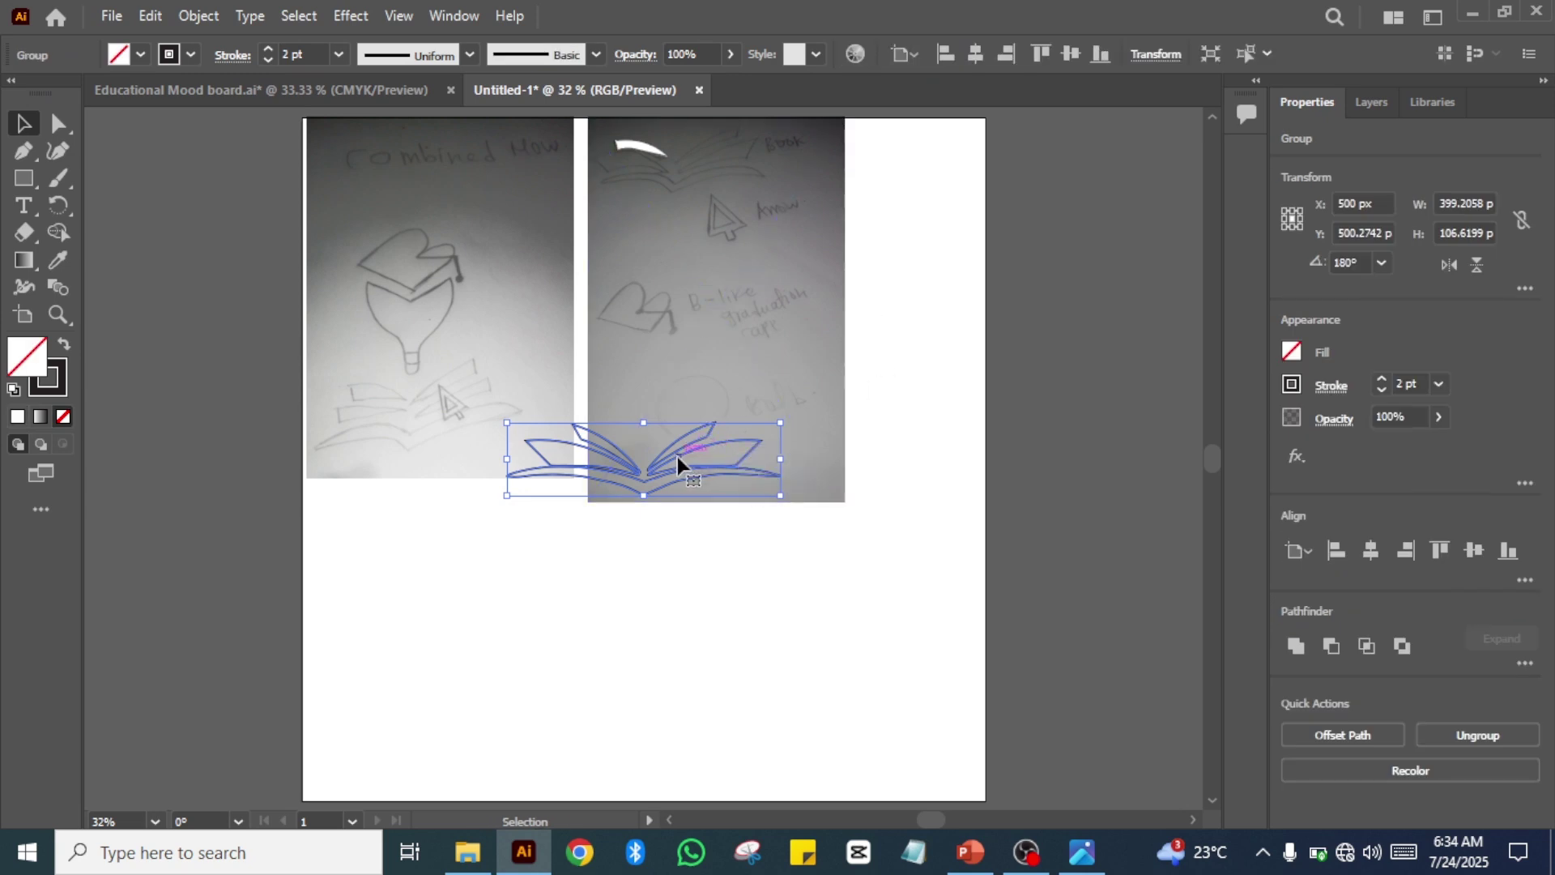
{"action": "left_click_drag", "start_coordinate": [677, 457], "coordinate": [633, 674]}
{"action": "left_click", "coordinate": [806, 665]}
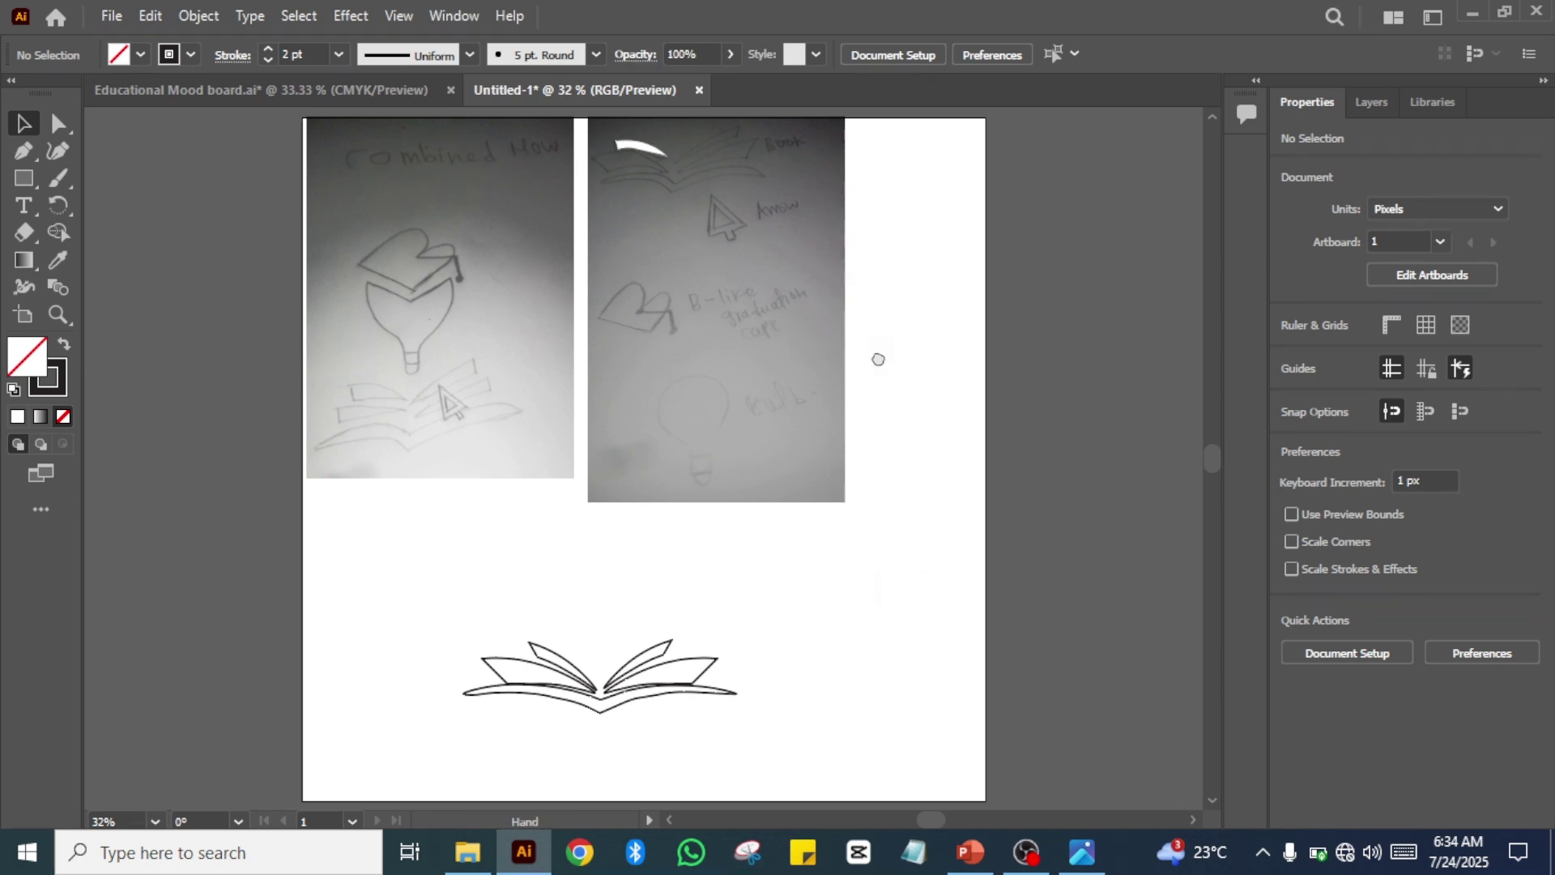
- Start tracing the sketched arrow with the Pen tool, drawing a straight edge from its upper tip to its right corner
{"action": "left_click_drag", "start_coordinate": [874, 354], "coordinate": [778, 564]}
{"action": "key", "text": "ctrl+equal"}
{"action": "key", "text": "ctrl+equal"}
{"action": "key", "text": "ctrl+equal"}
{"action": "key", "text": "ctrl+equal"}
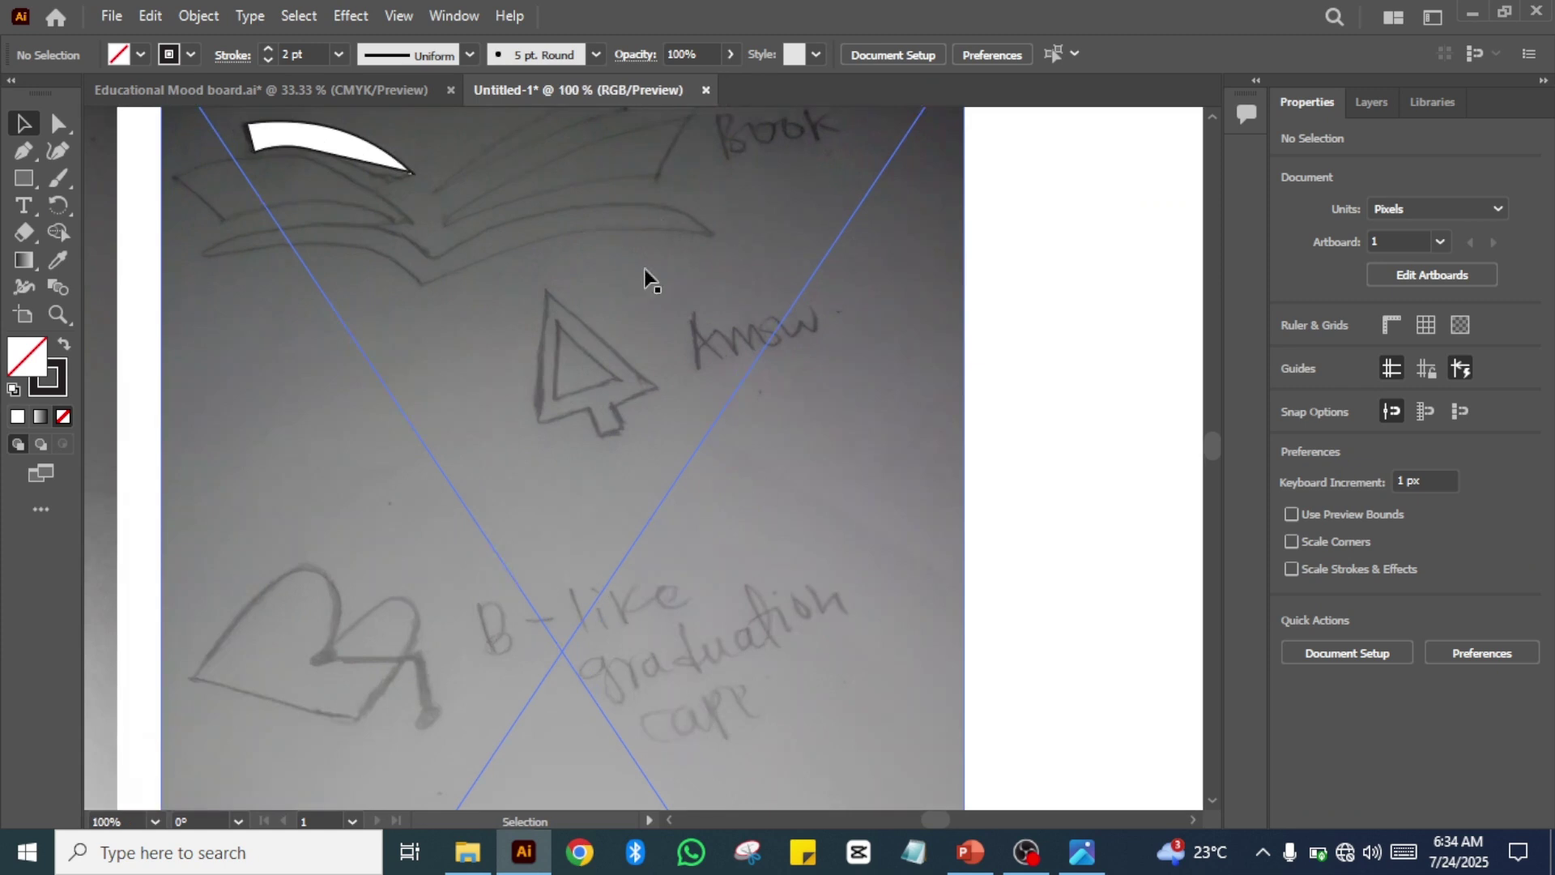
{"action": "left_click_drag", "start_coordinate": [651, 262], "coordinate": [687, 431]}
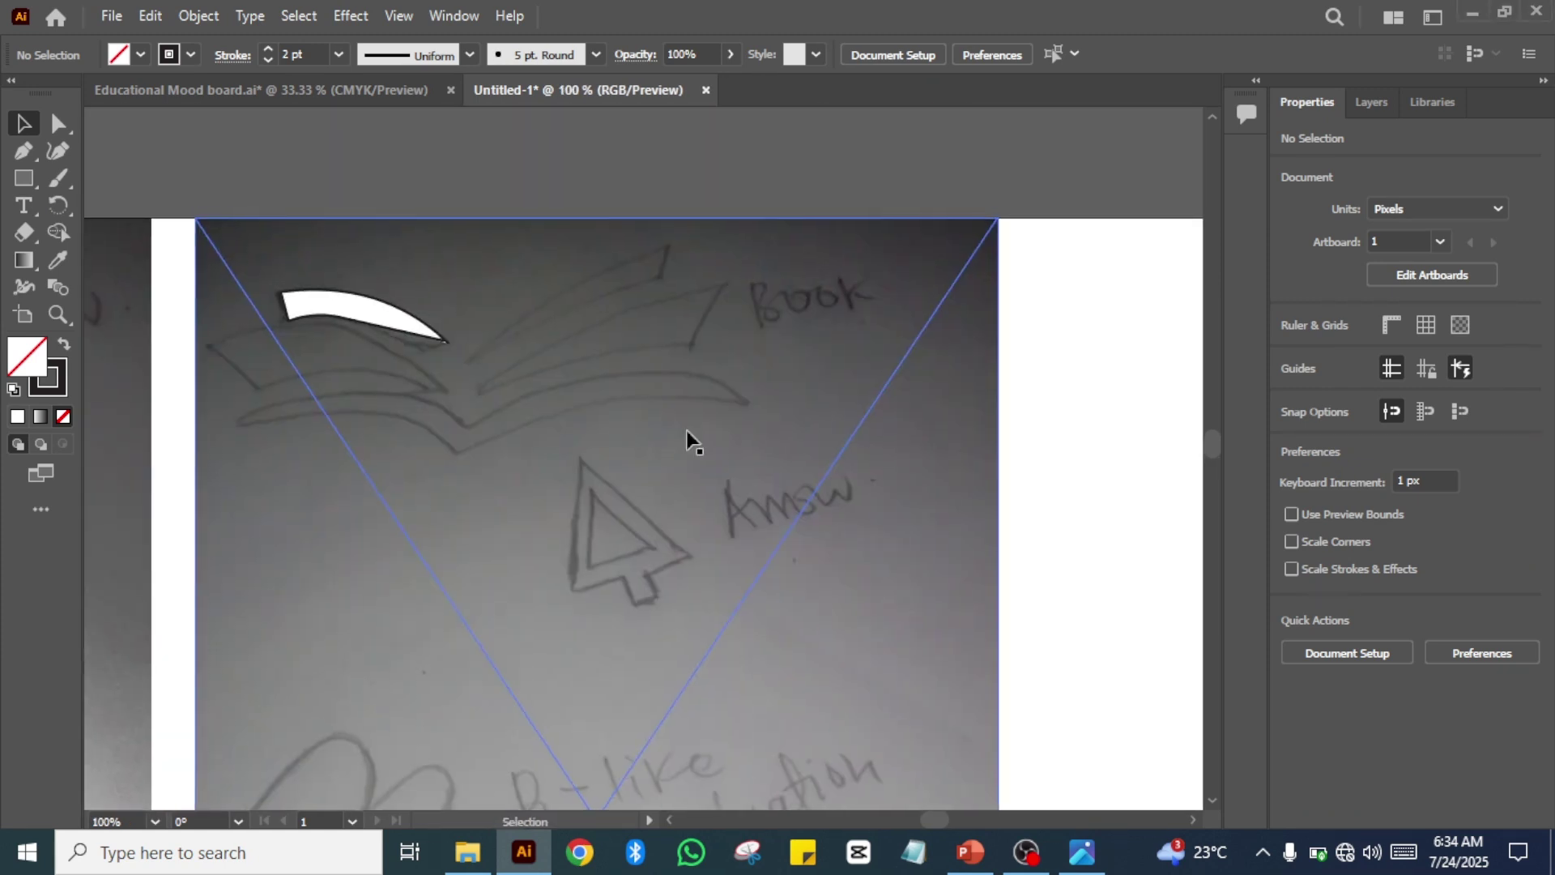
{"action": "right_click", "coordinate": [868, 528]}
{"action": "left_click", "coordinate": [1179, 602]}
{"action": "key", "text": "space"}
{"action": "left_click_drag", "start_coordinate": [684, 586], "coordinate": [662, 400]}
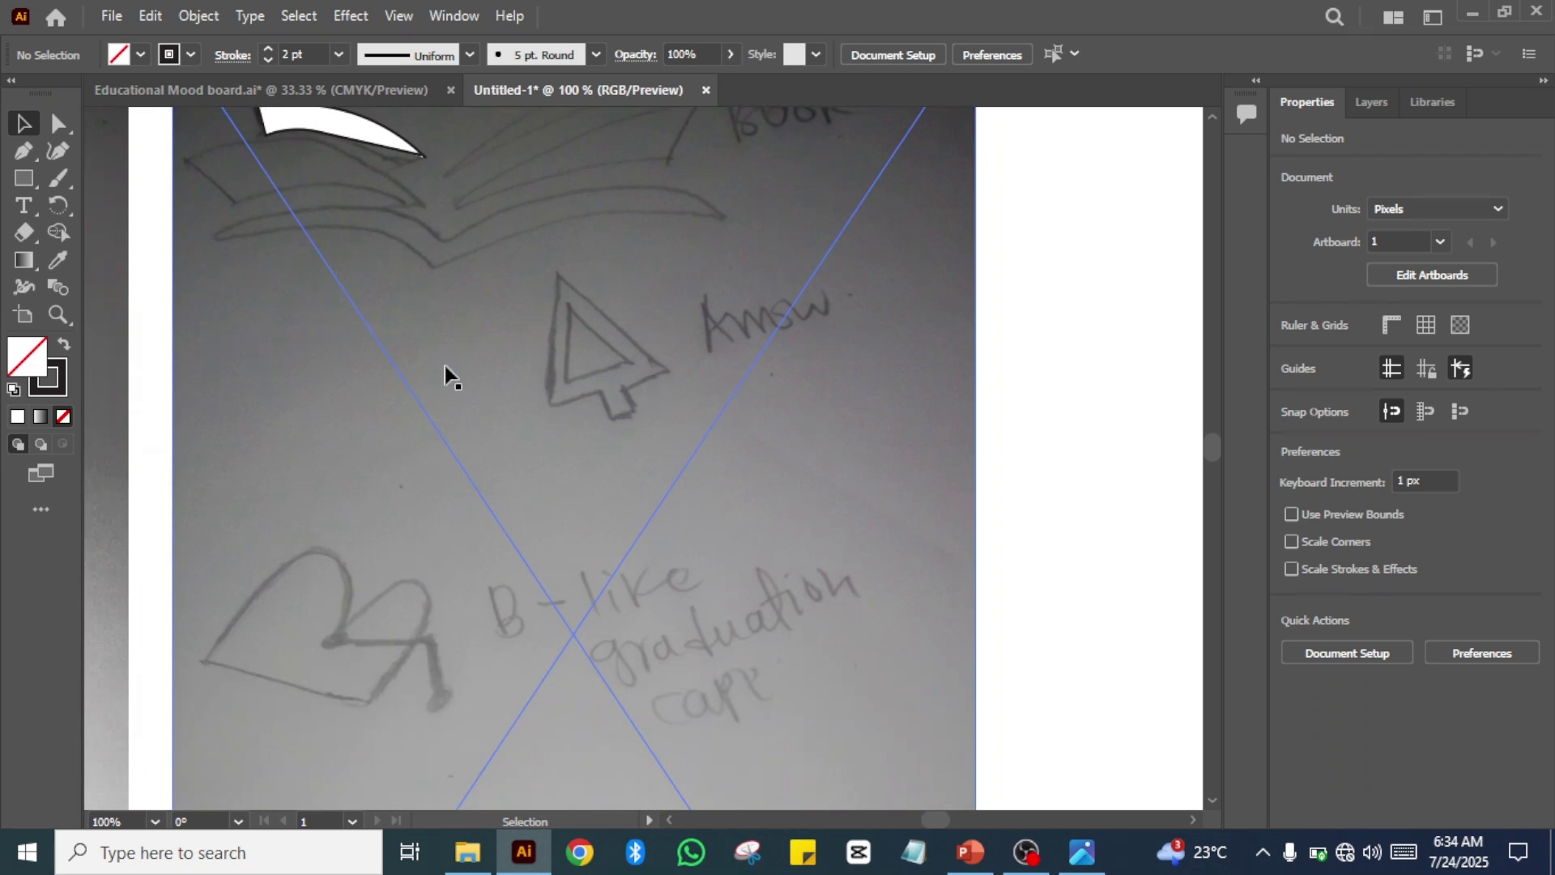
{"action": "left_click", "coordinate": [21, 154]}
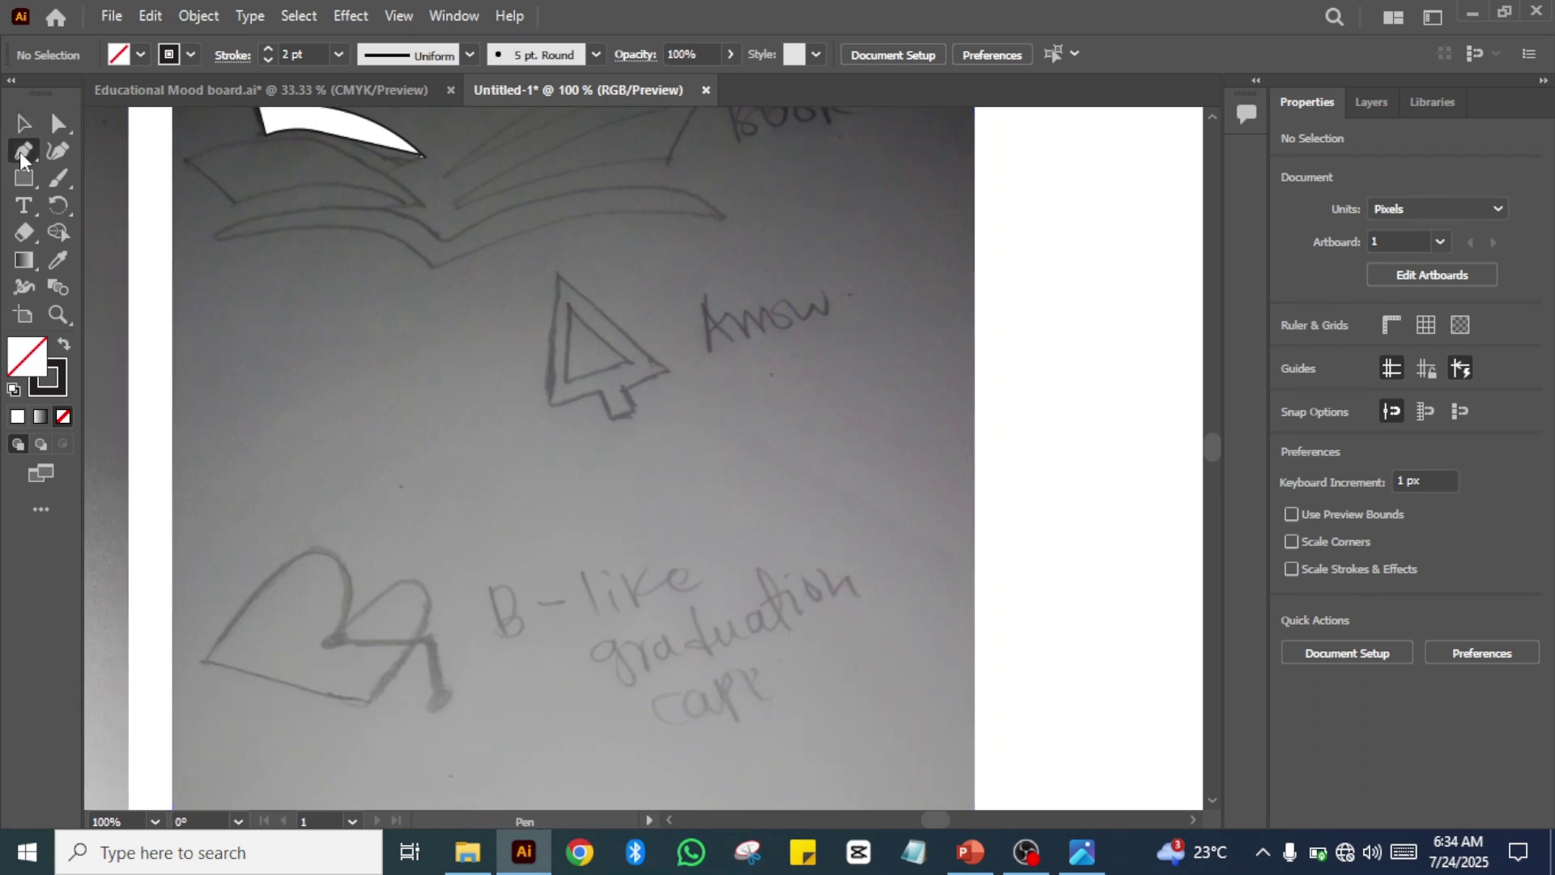
{"action": "left_click", "coordinate": [555, 275]}
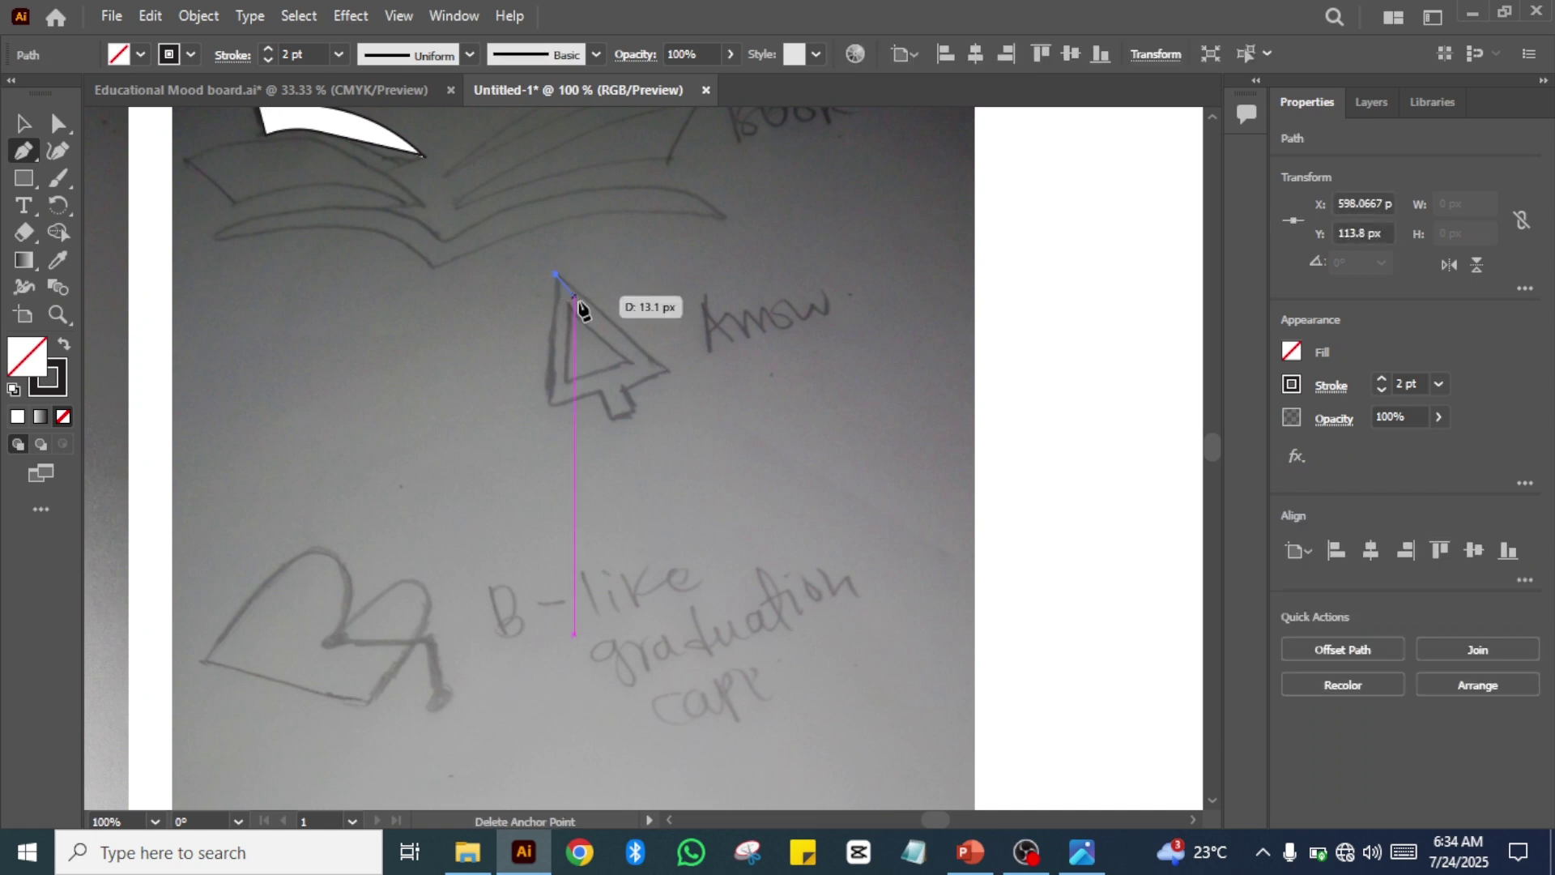
{"action": "left_click", "coordinate": [666, 369]}
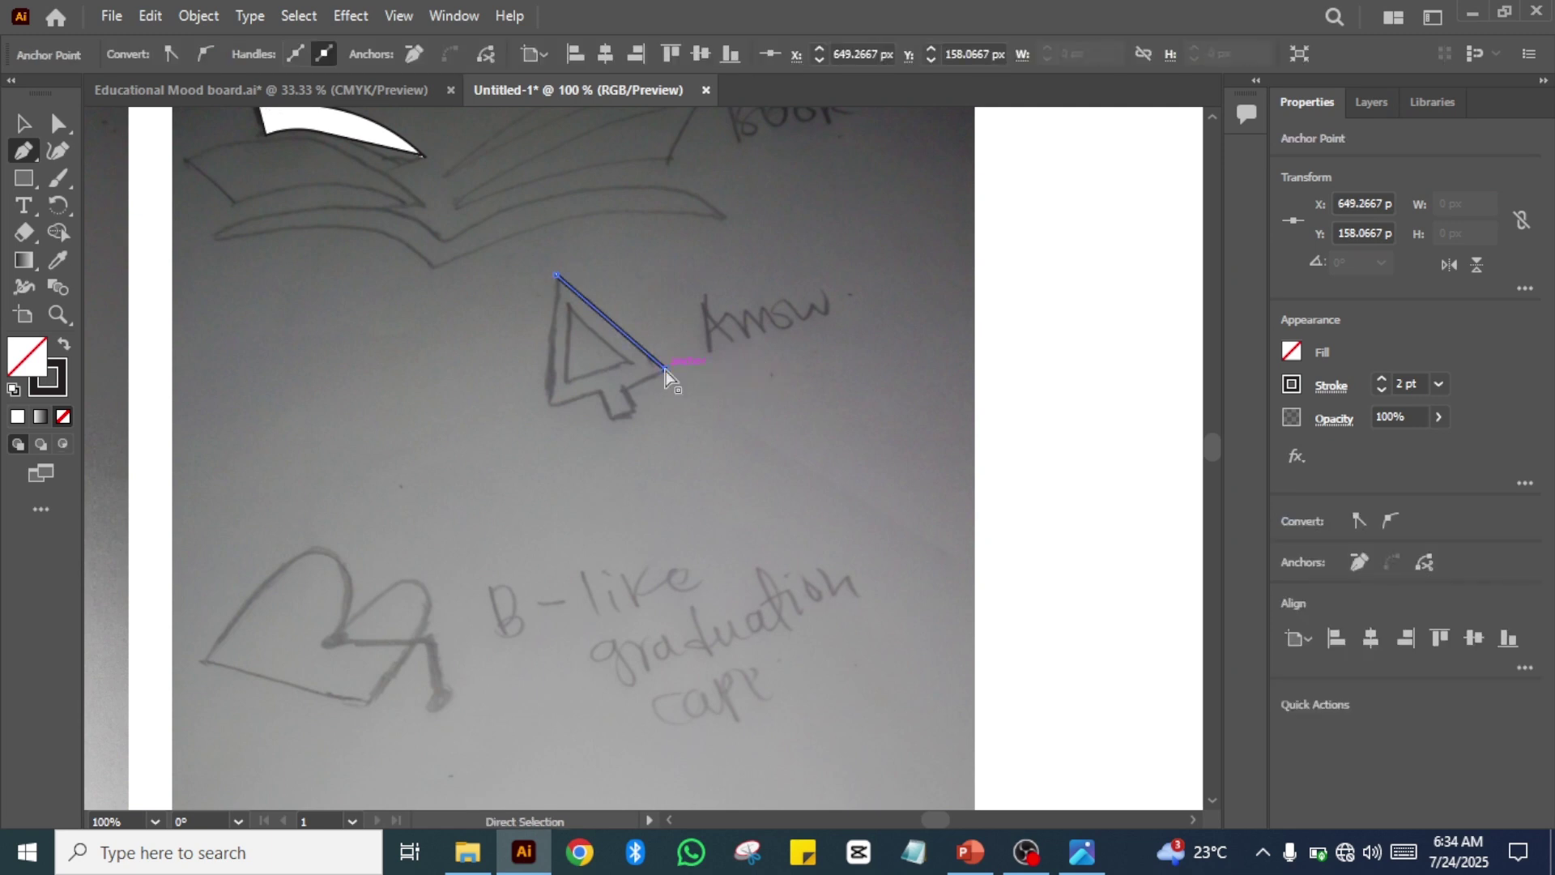
- Continue the arrow outline with straight segments around its tail and lower-left corner, close it at the tip and end the path
{"action": "scroll", "coordinate": [666, 374], "scroll_direction": "up", "scroll_amount": 5}
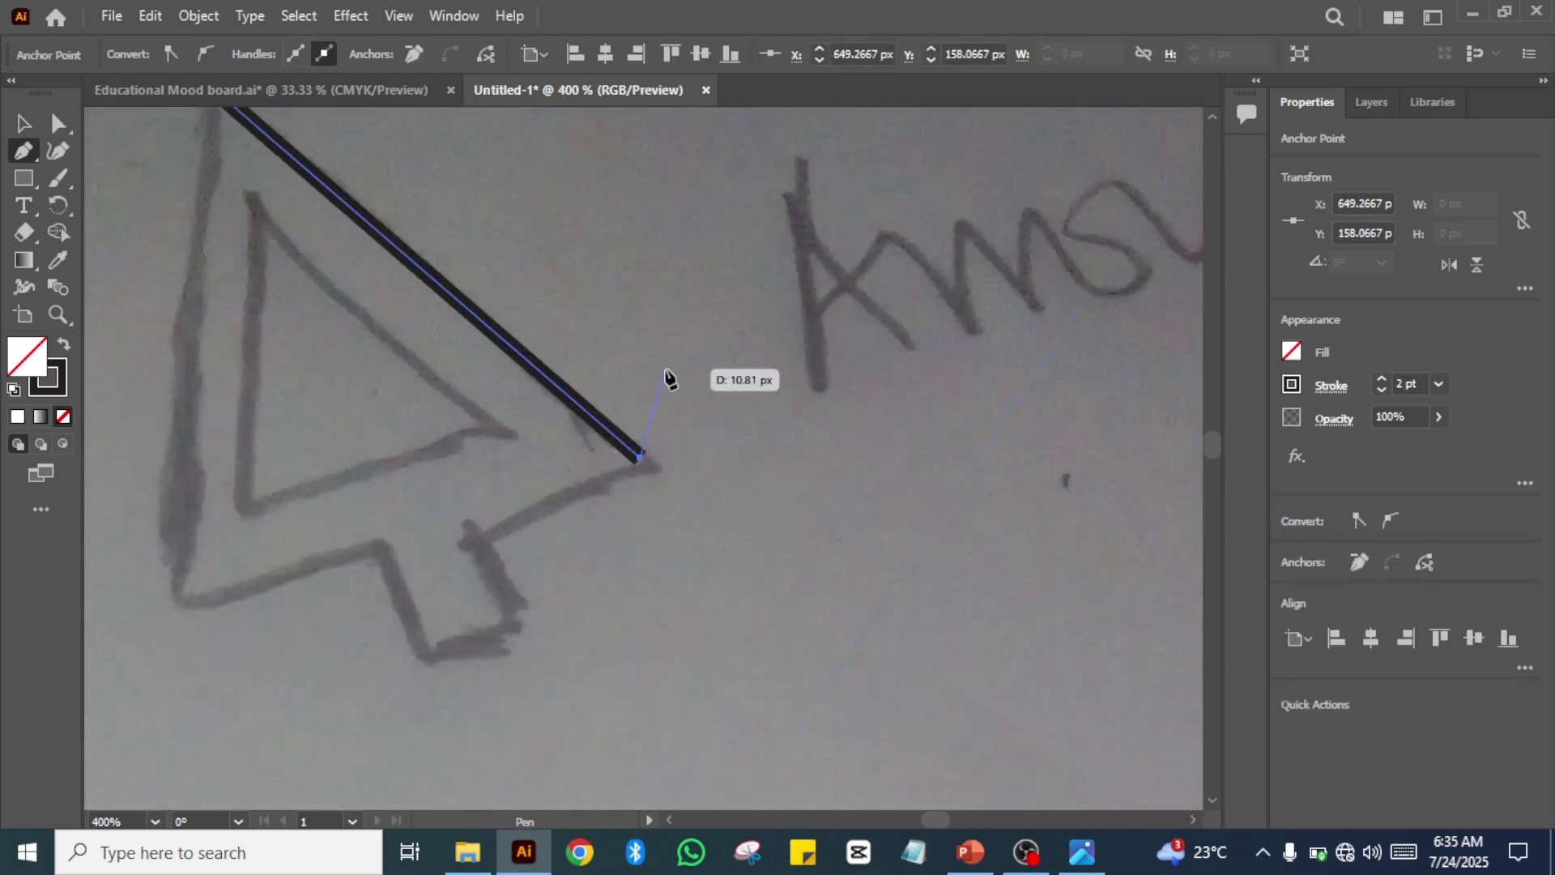
{"action": "left_click", "coordinate": [487, 540]}
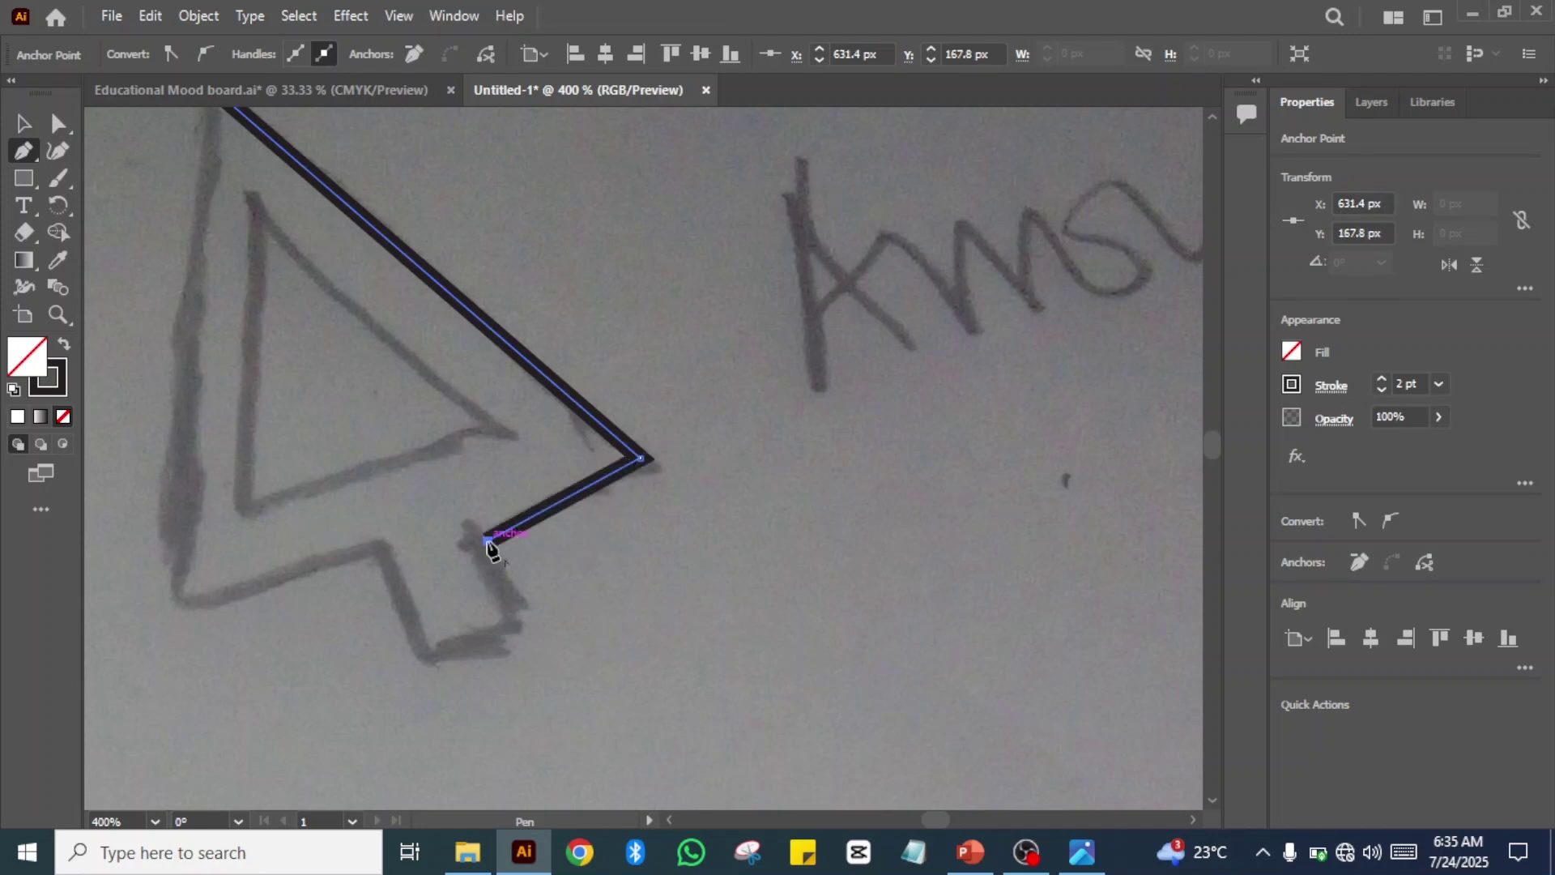
{"action": "left_click", "coordinate": [534, 641]}
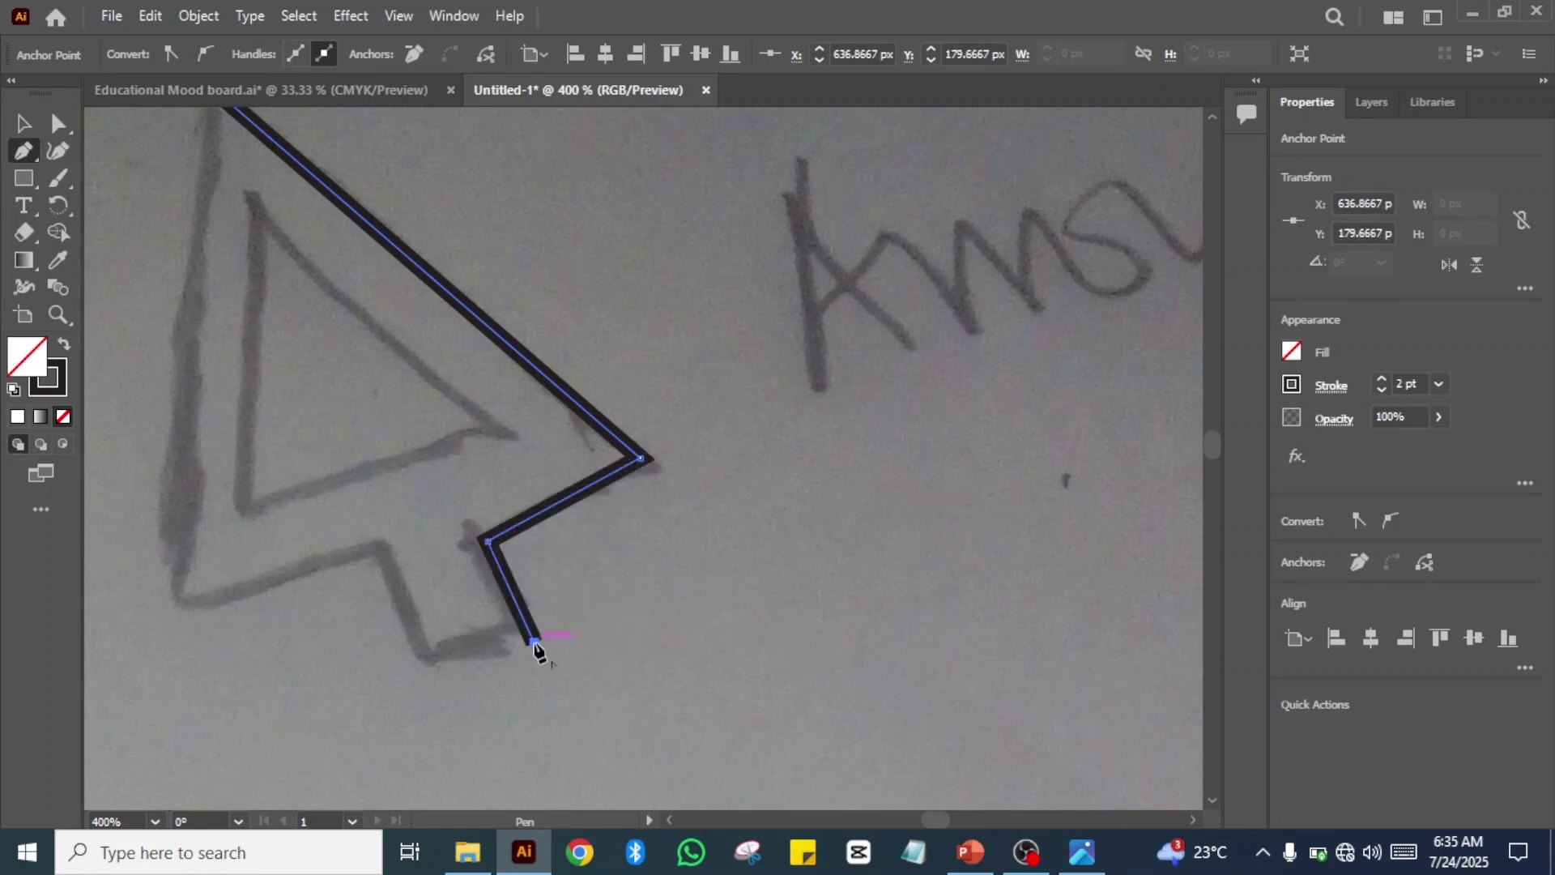
{"action": "left_click", "coordinate": [433, 674]}
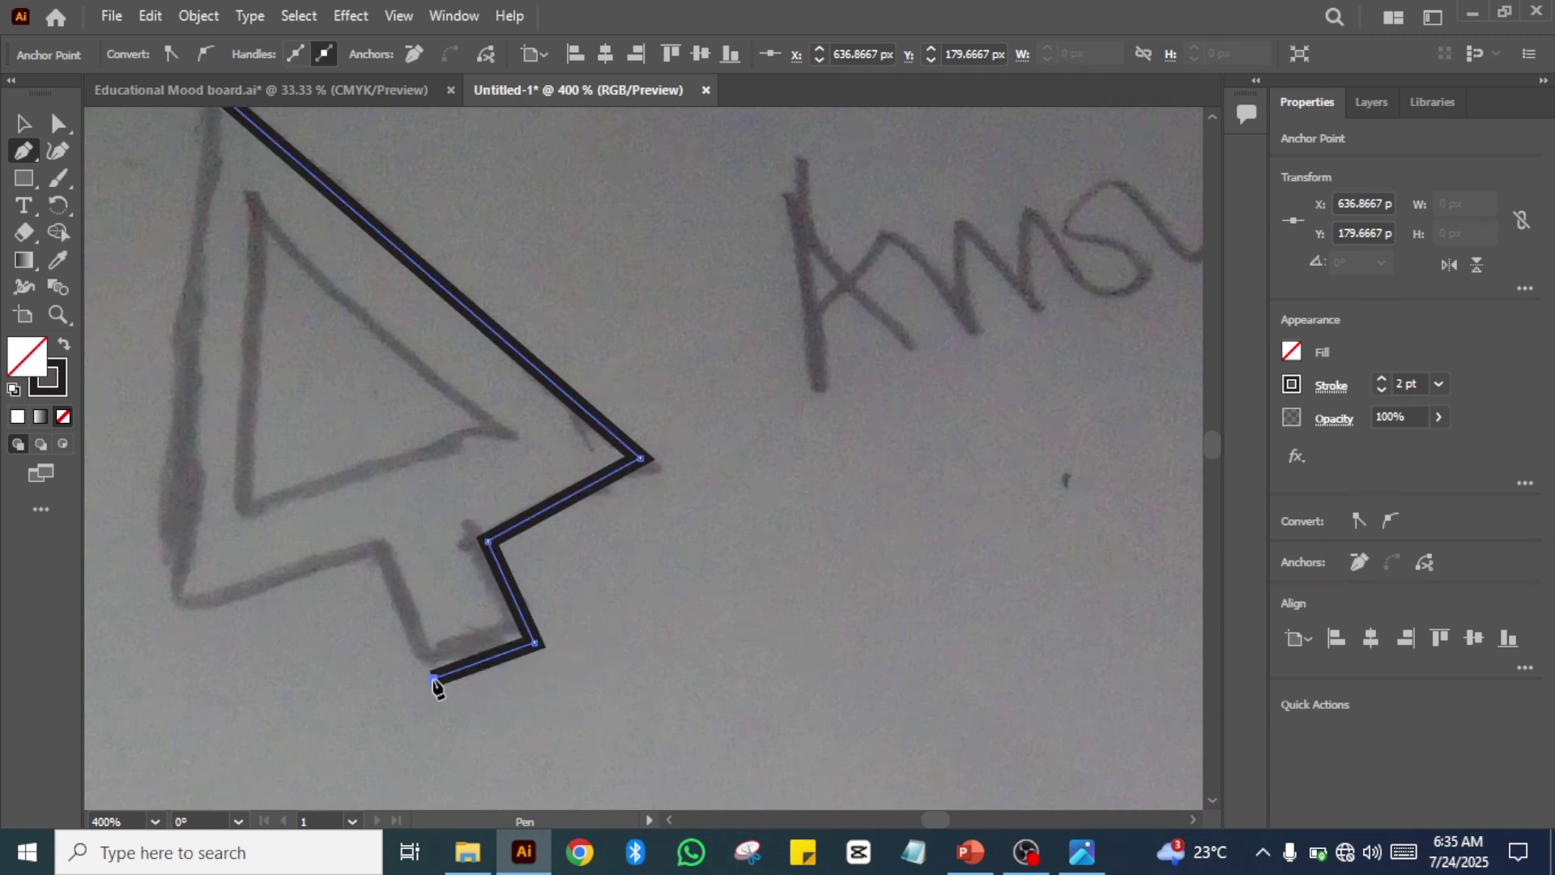
{"action": "left_click", "coordinate": [386, 565]}
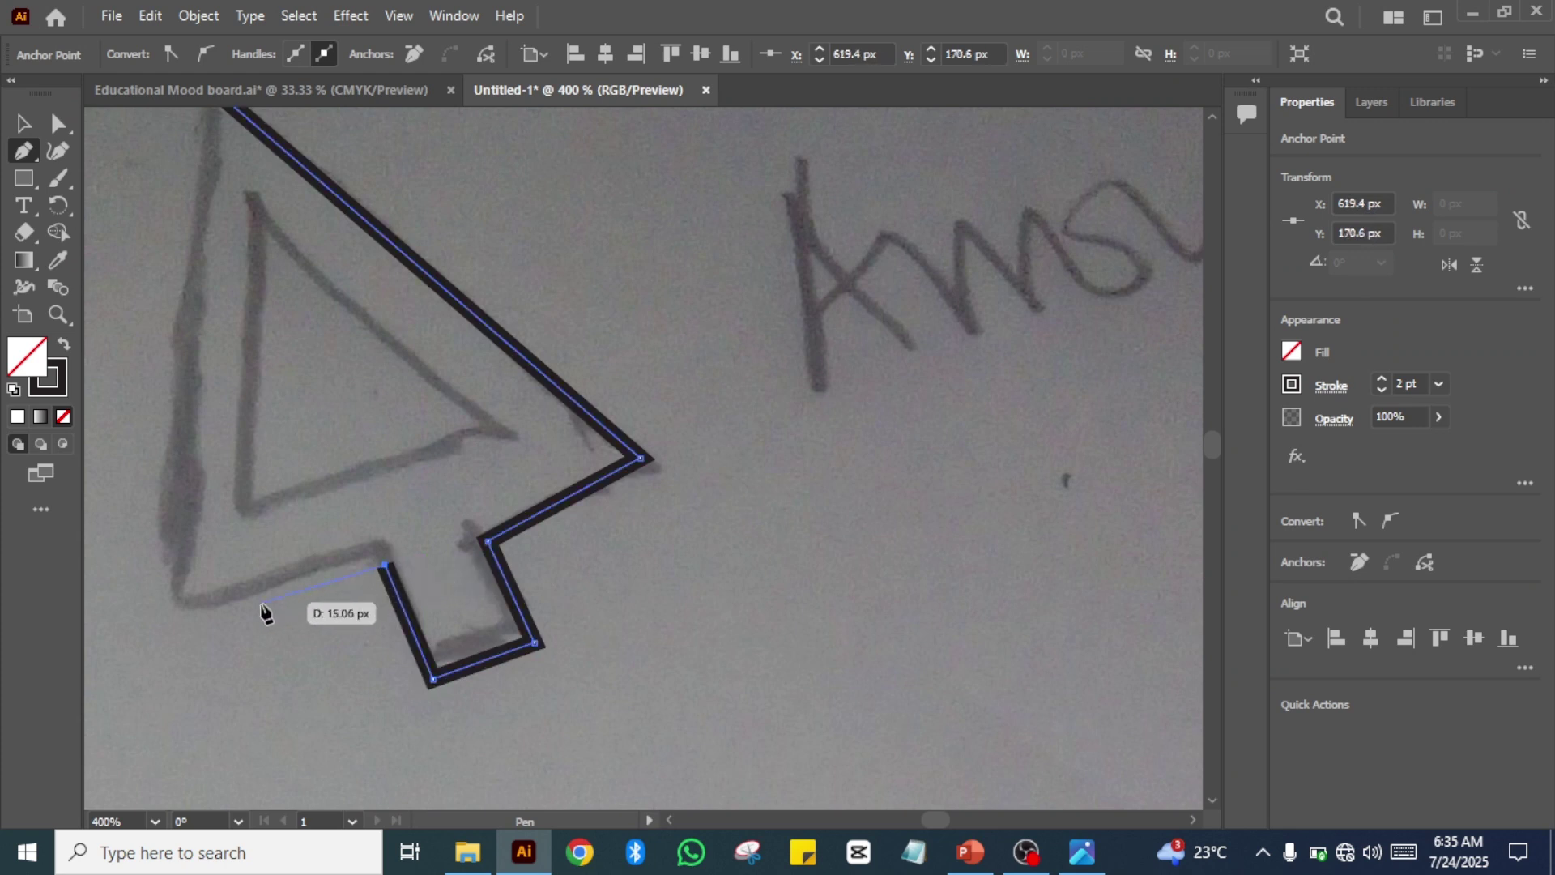
{"action": "left_click", "coordinate": [175, 622]}
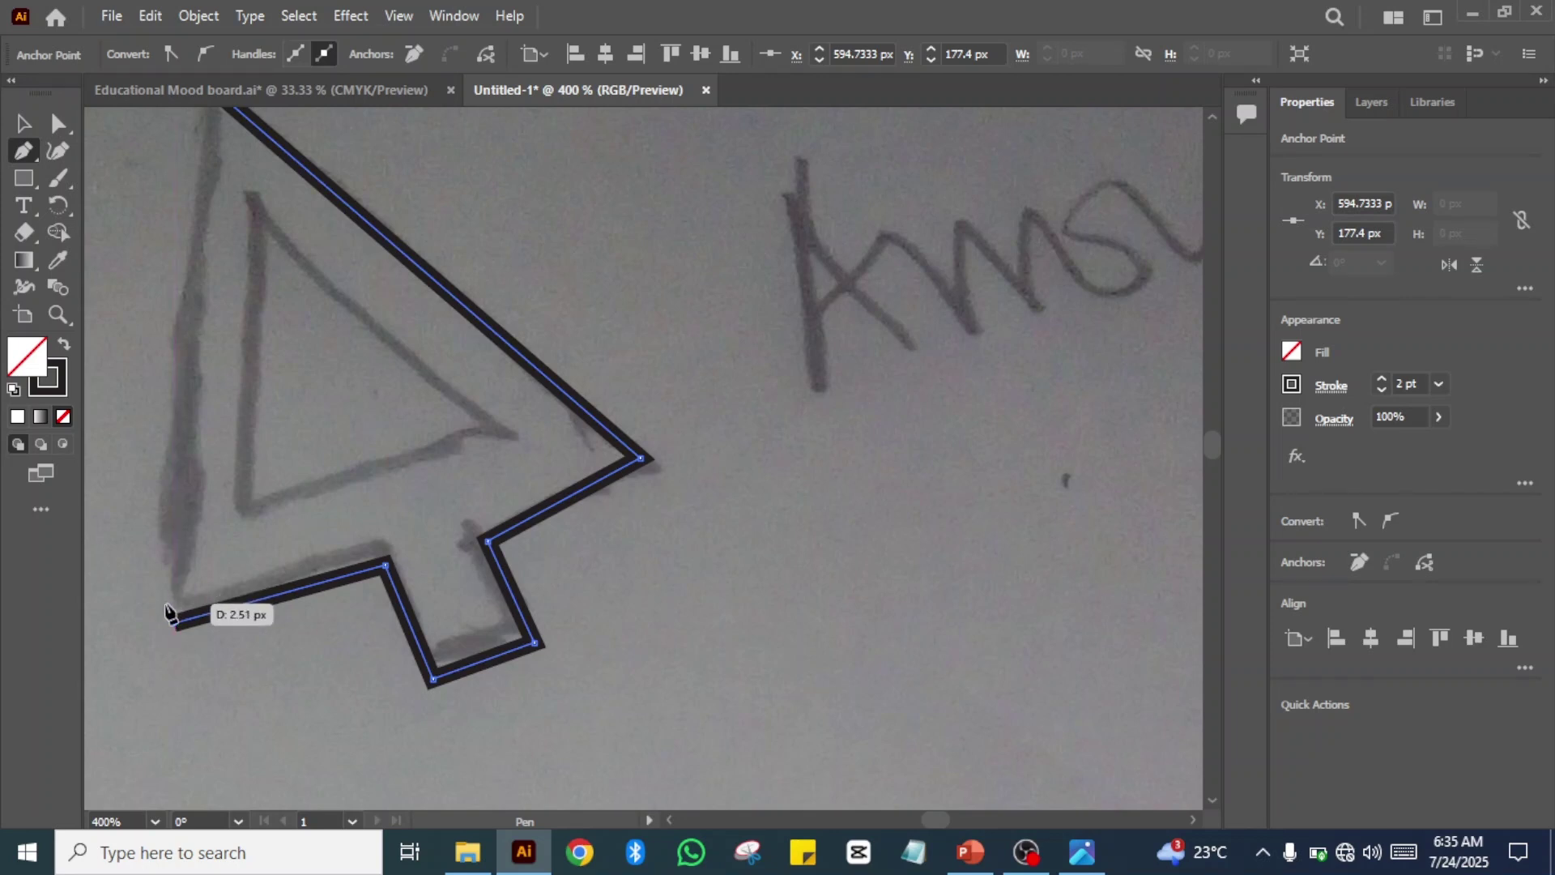
{"action": "left_click_drag", "start_coordinate": [166, 613], "coordinate": [633, 746]}
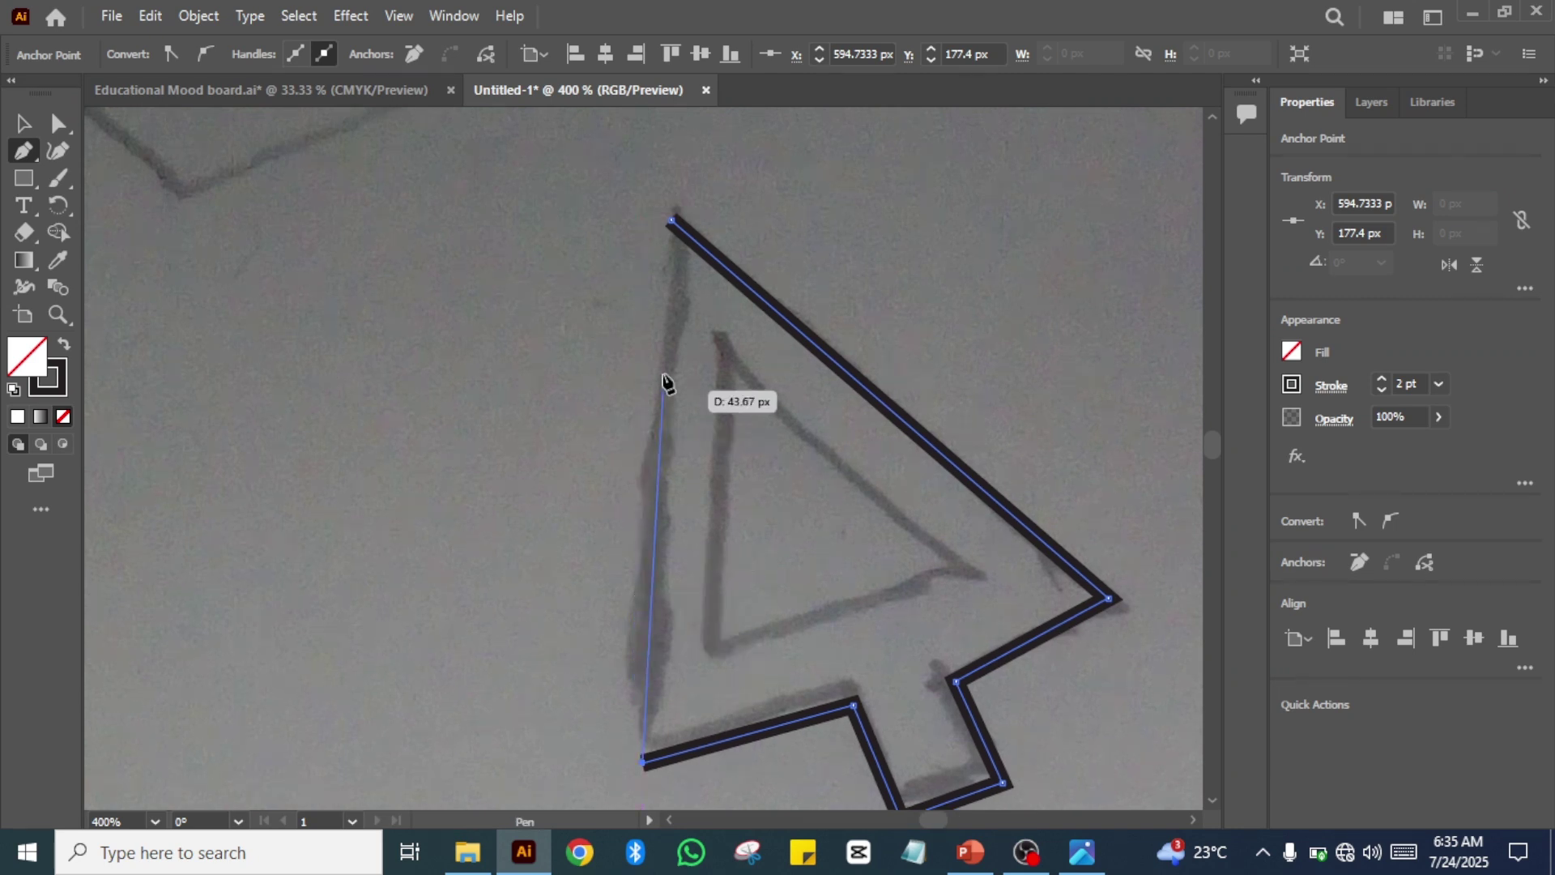
{"action": "left_click", "coordinate": [671, 219]}
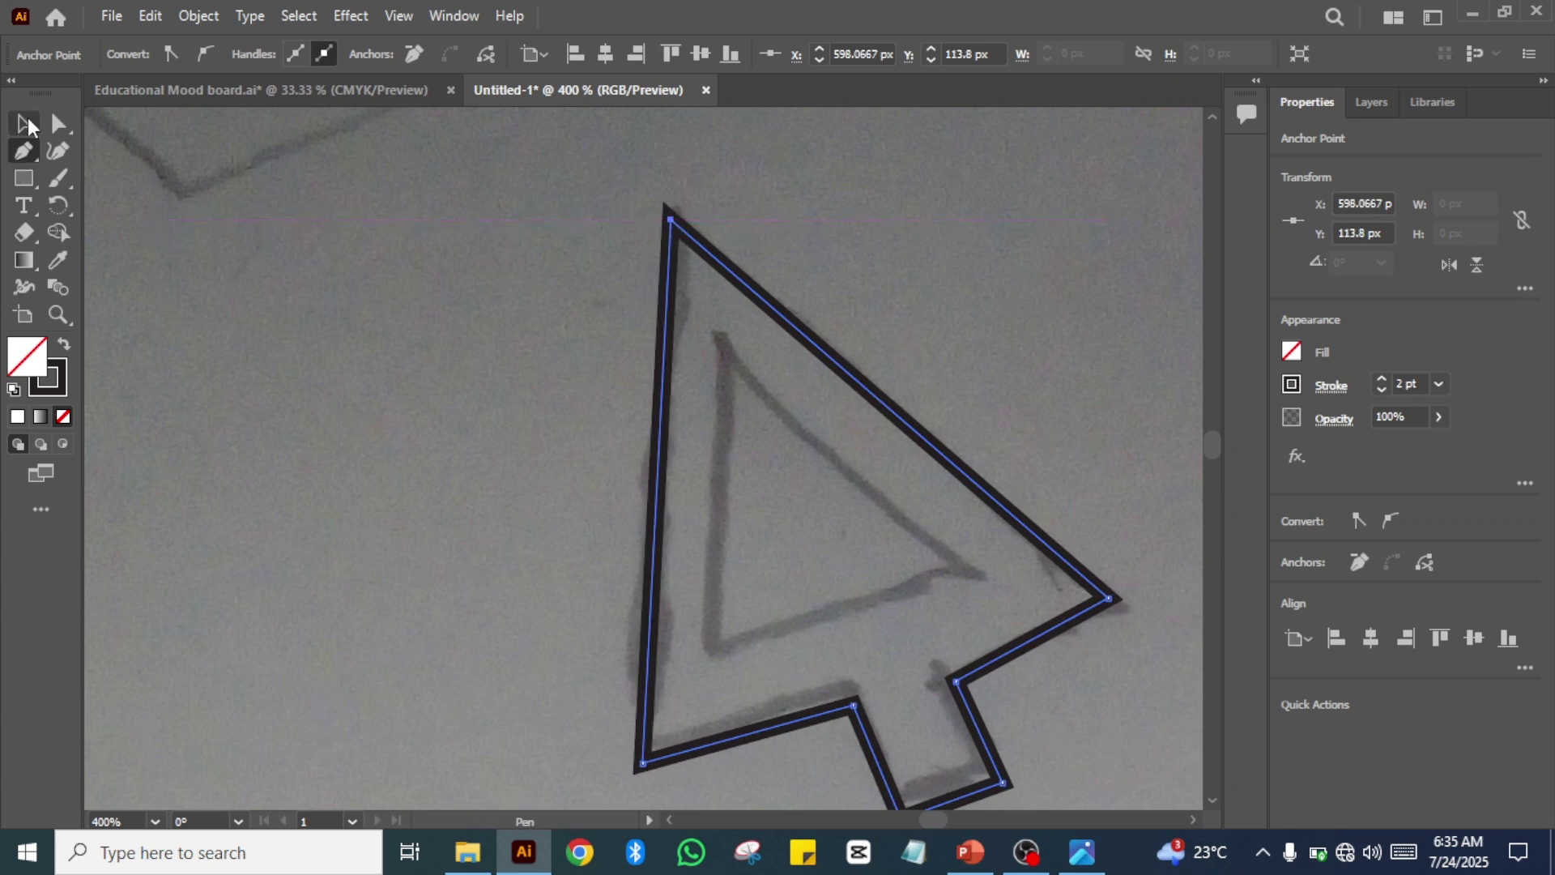
{"action": "left_click", "coordinate": [27, 124]}
{"action": "left_click", "coordinate": [324, 411]}
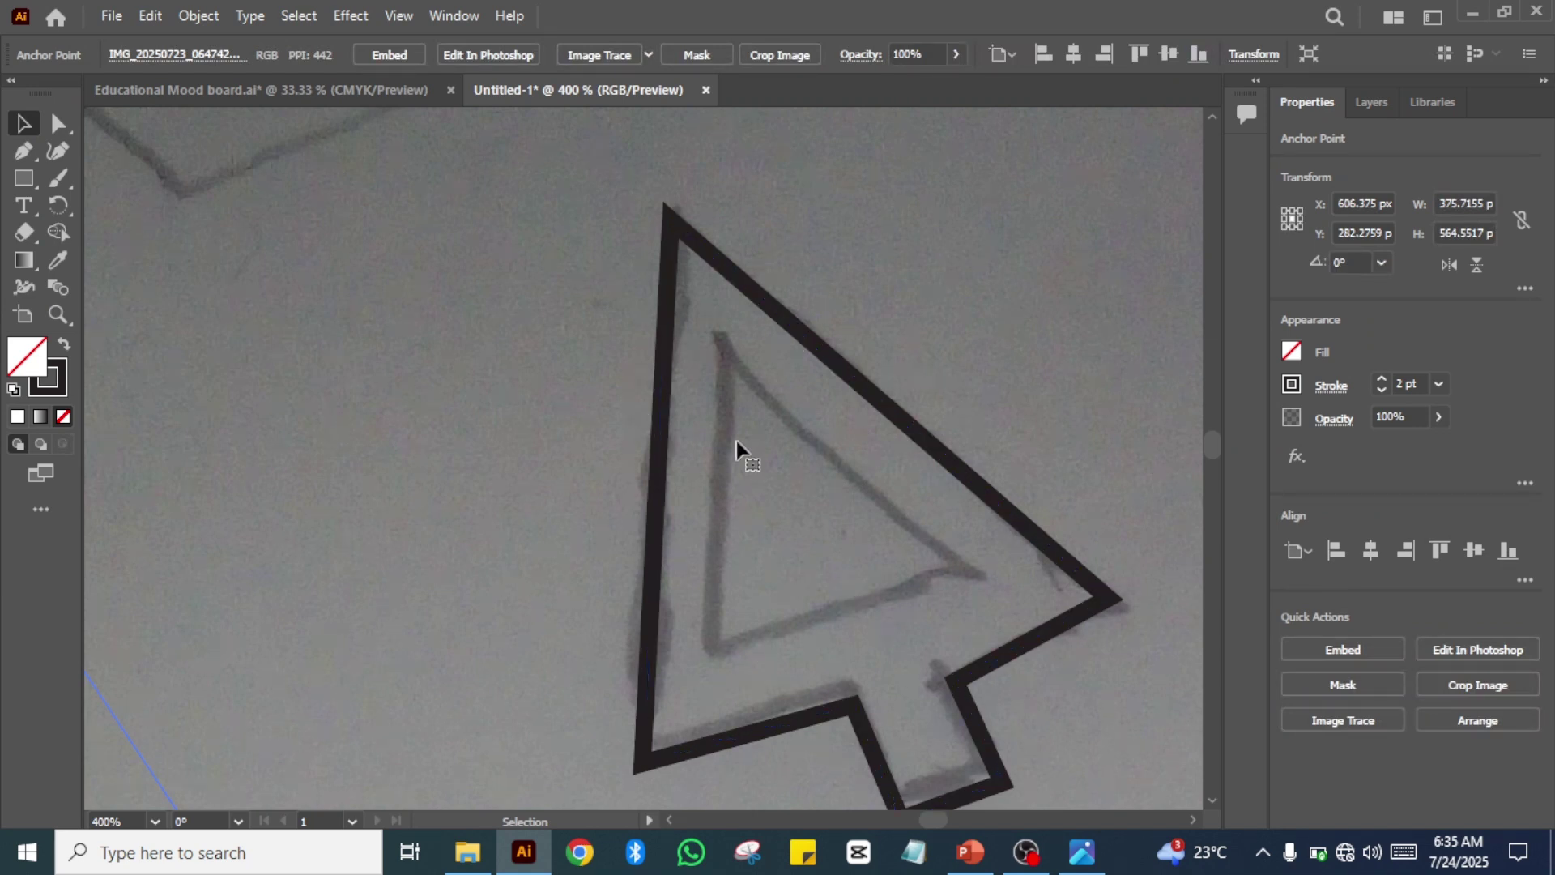
- Trace the arrow sketch's inner triangle with the Pen tool as a closed path with straight edges, and deselect it
{"action": "left_click", "coordinate": [23, 155]}
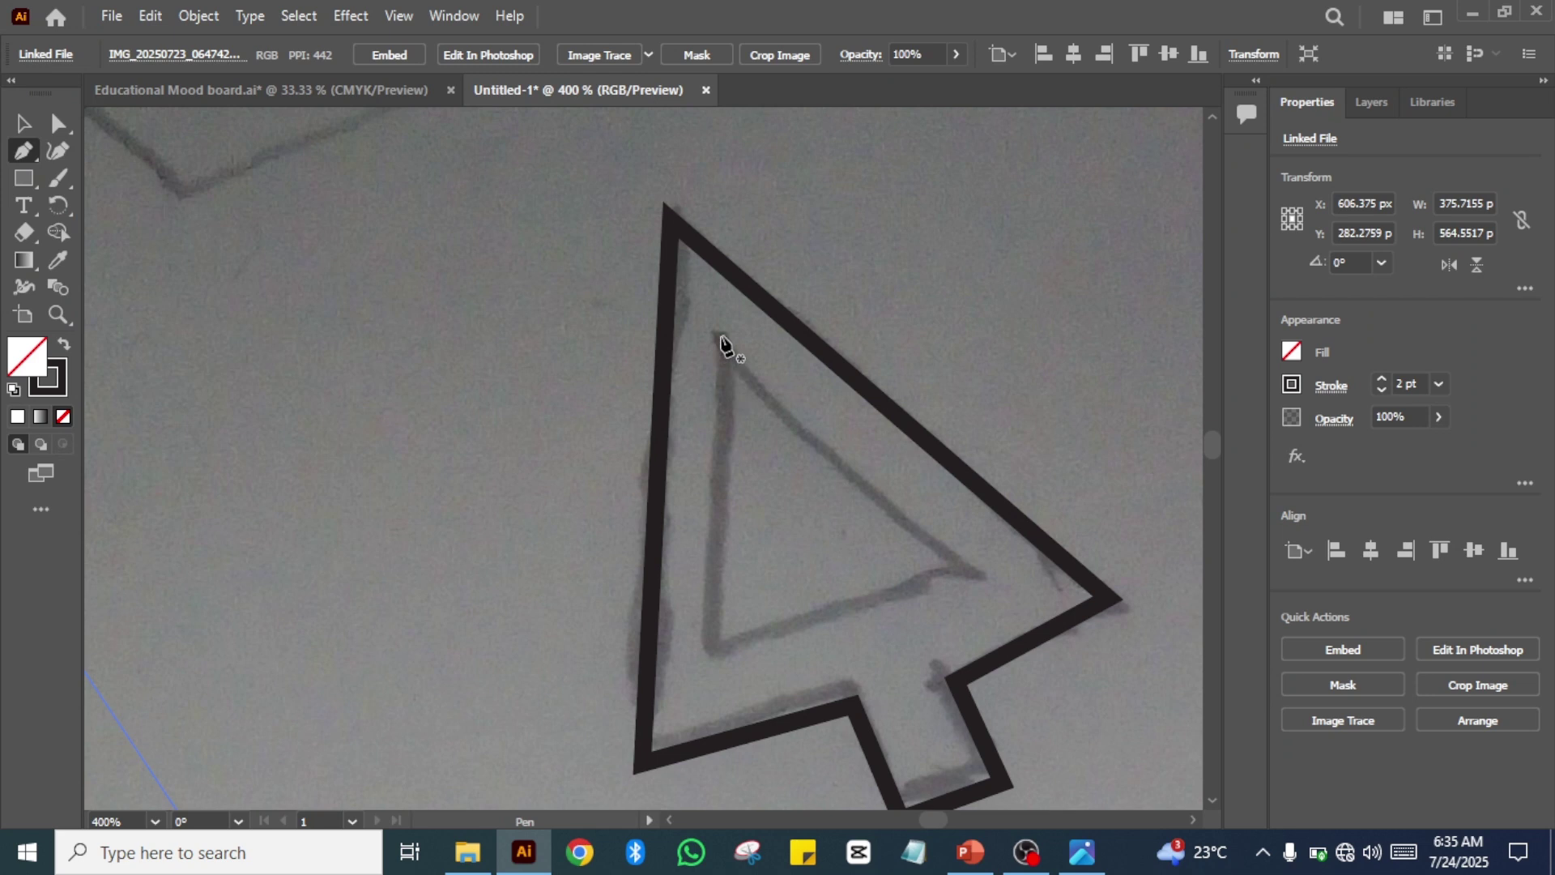
{"action": "left_click", "coordinate": [720, 335]}
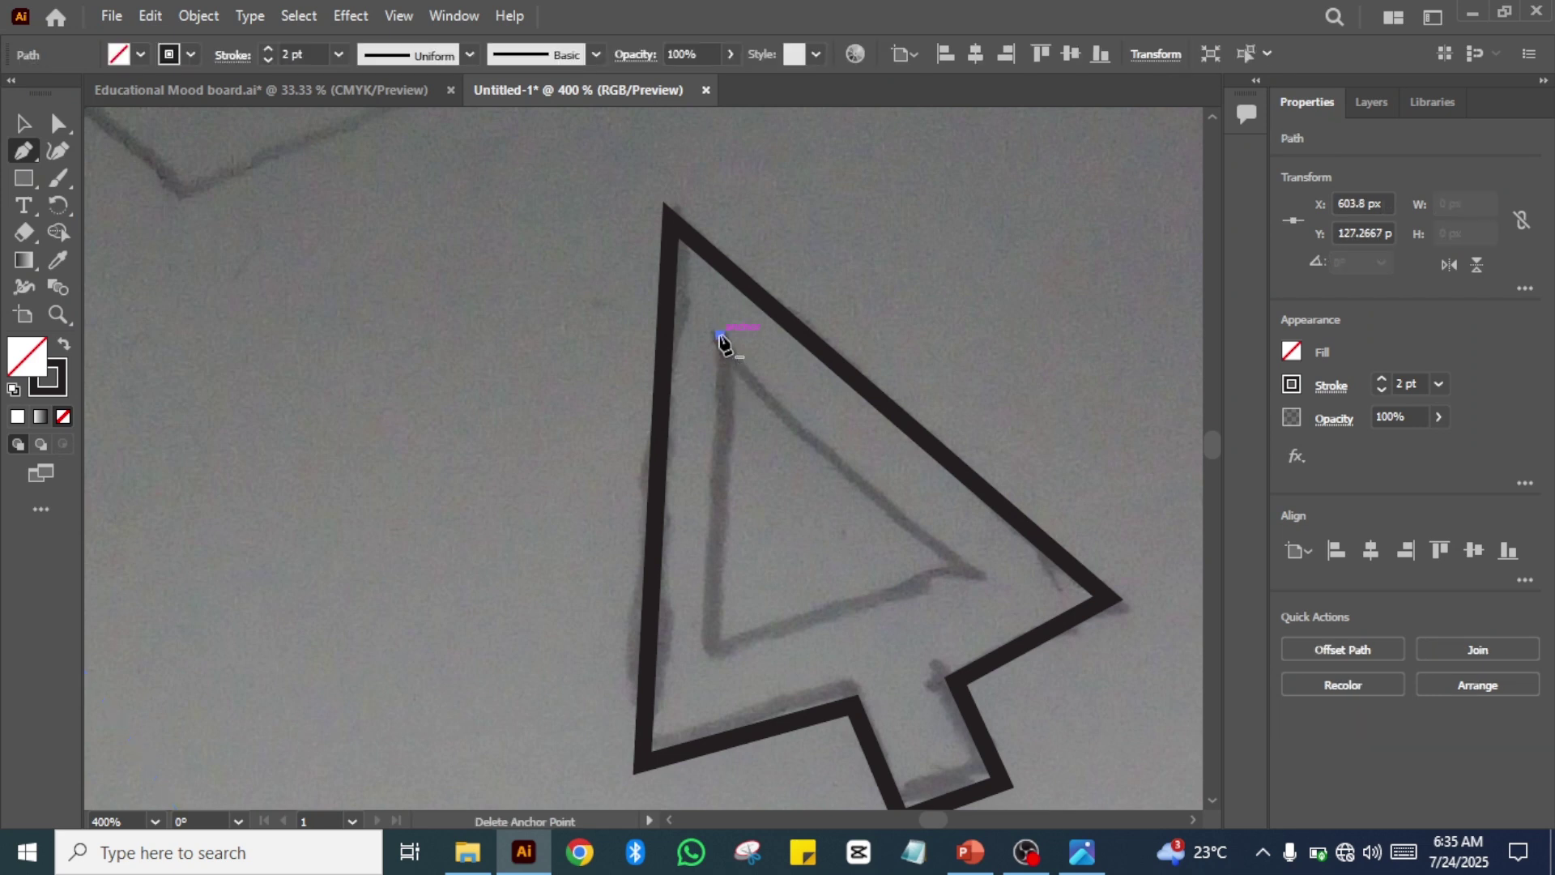
{"action": "left_click", "coordinate": [711, 656]}
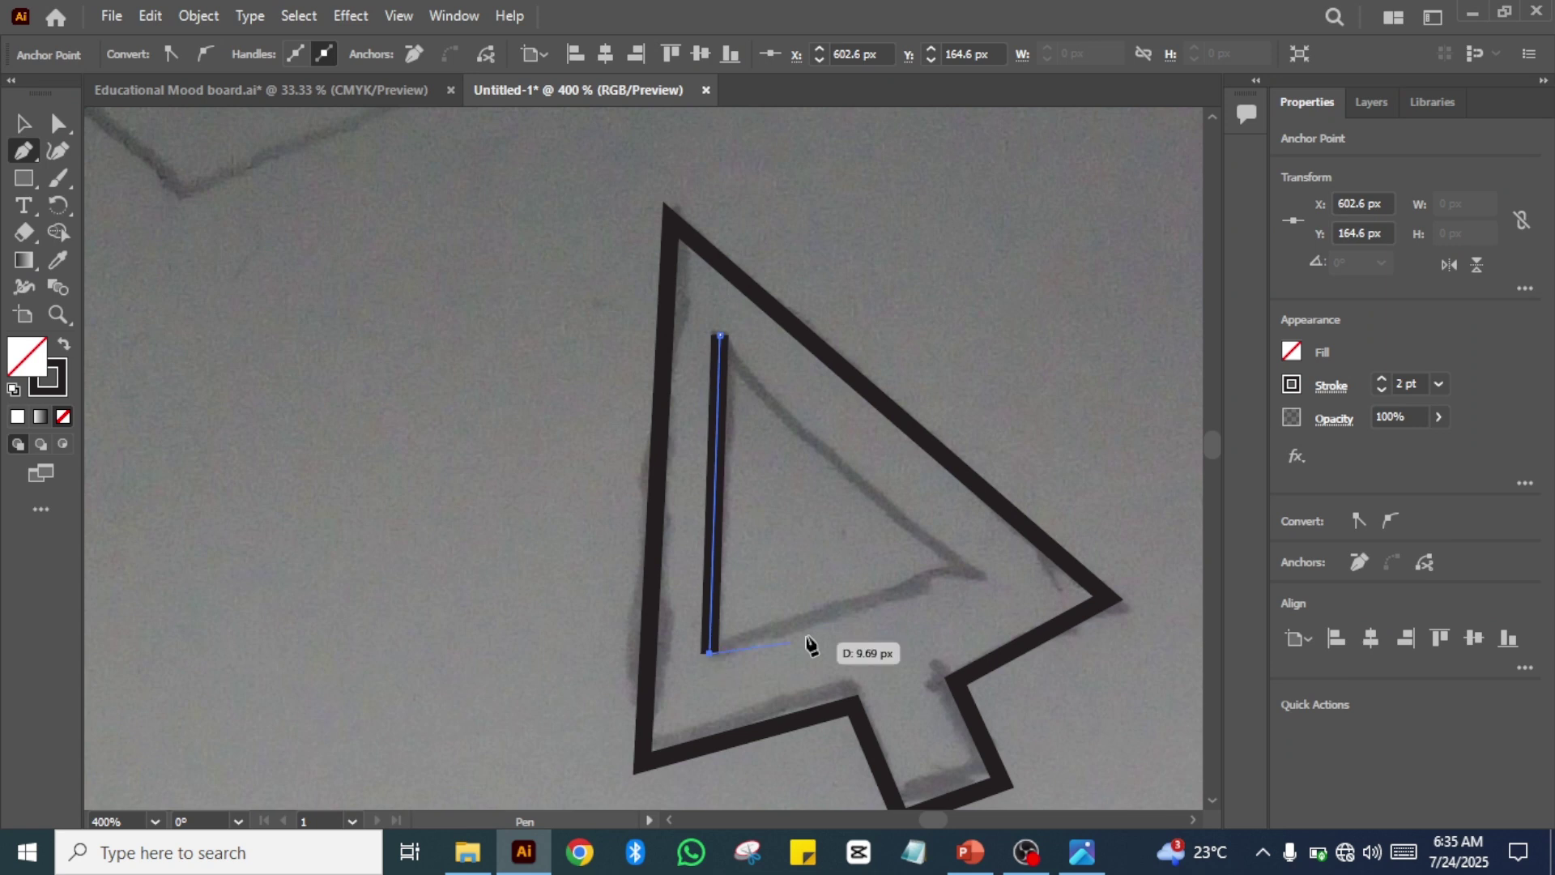
{"action": "left_click", "coordinate": [974, 573]}
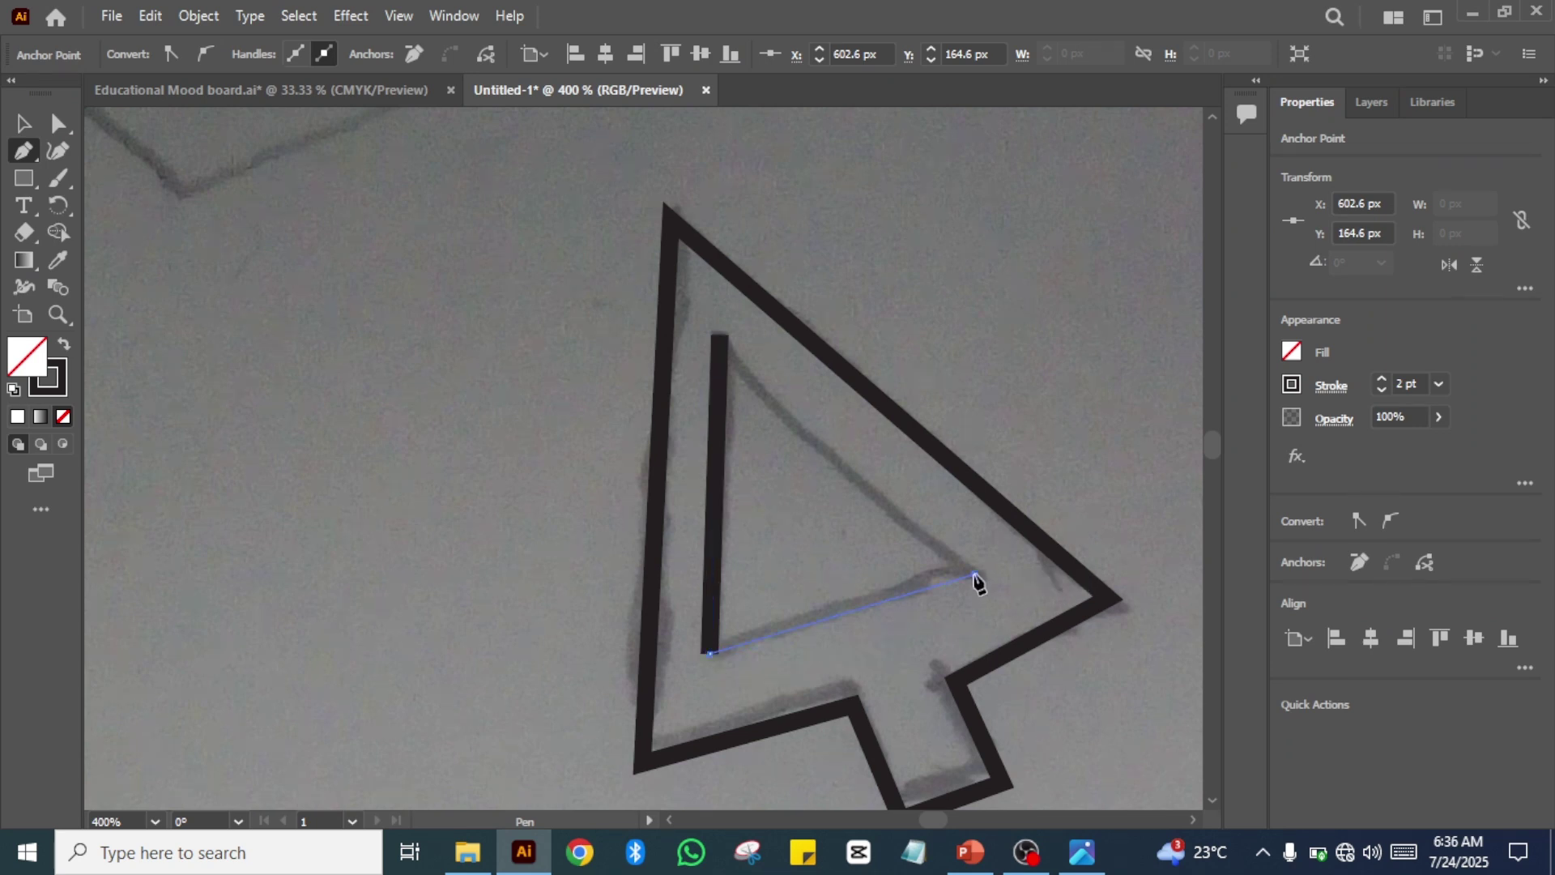
{"action": "left_click", "coordinate": [720, 336]}
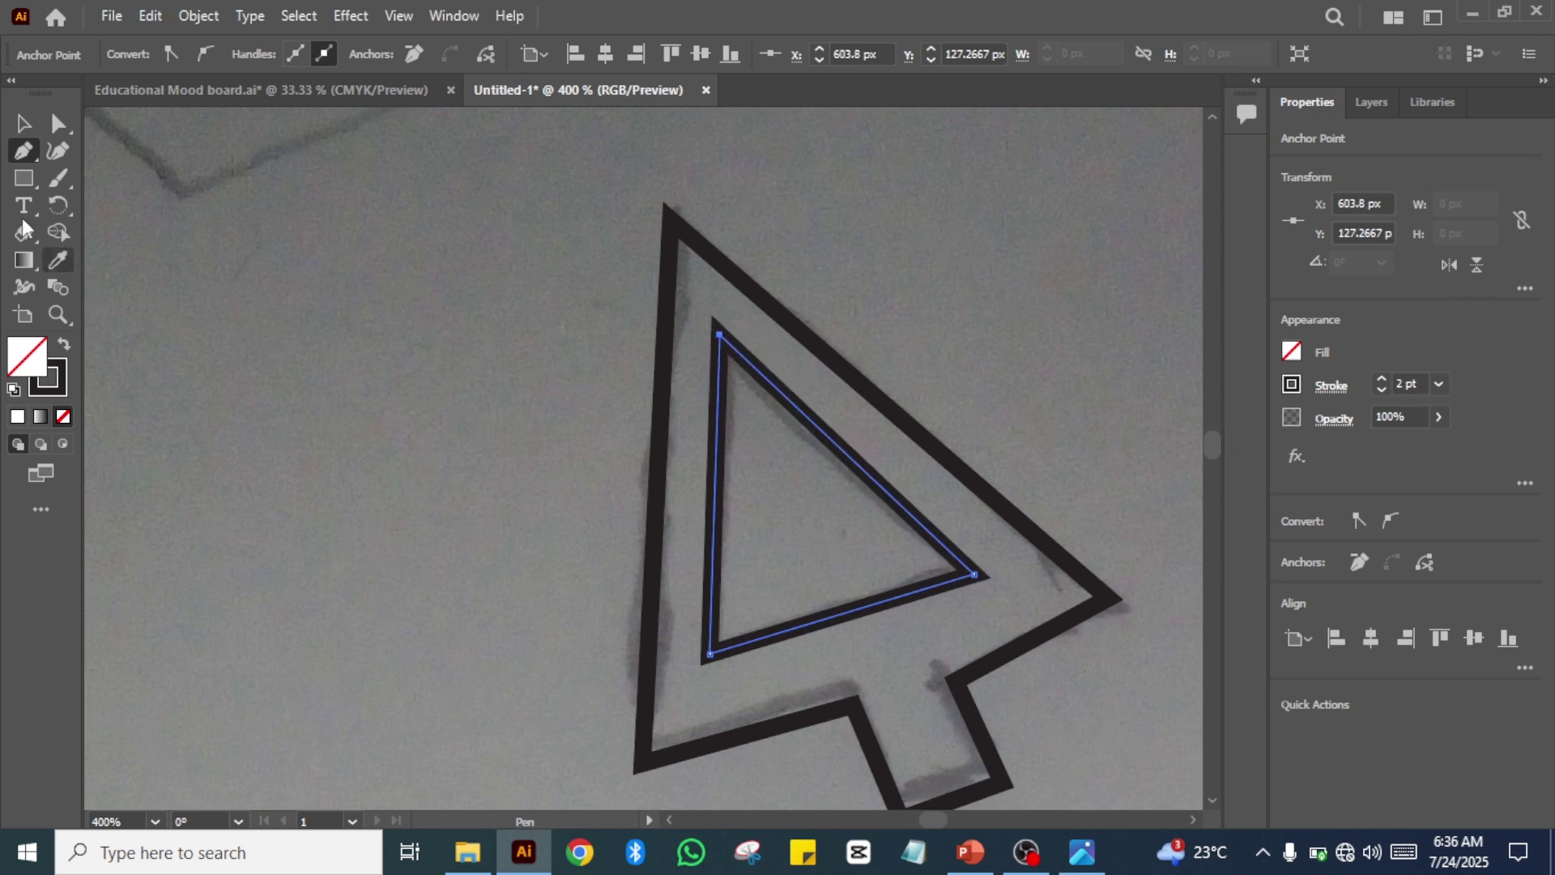
{"action": "left_click", "coordinate": [22, 122]}
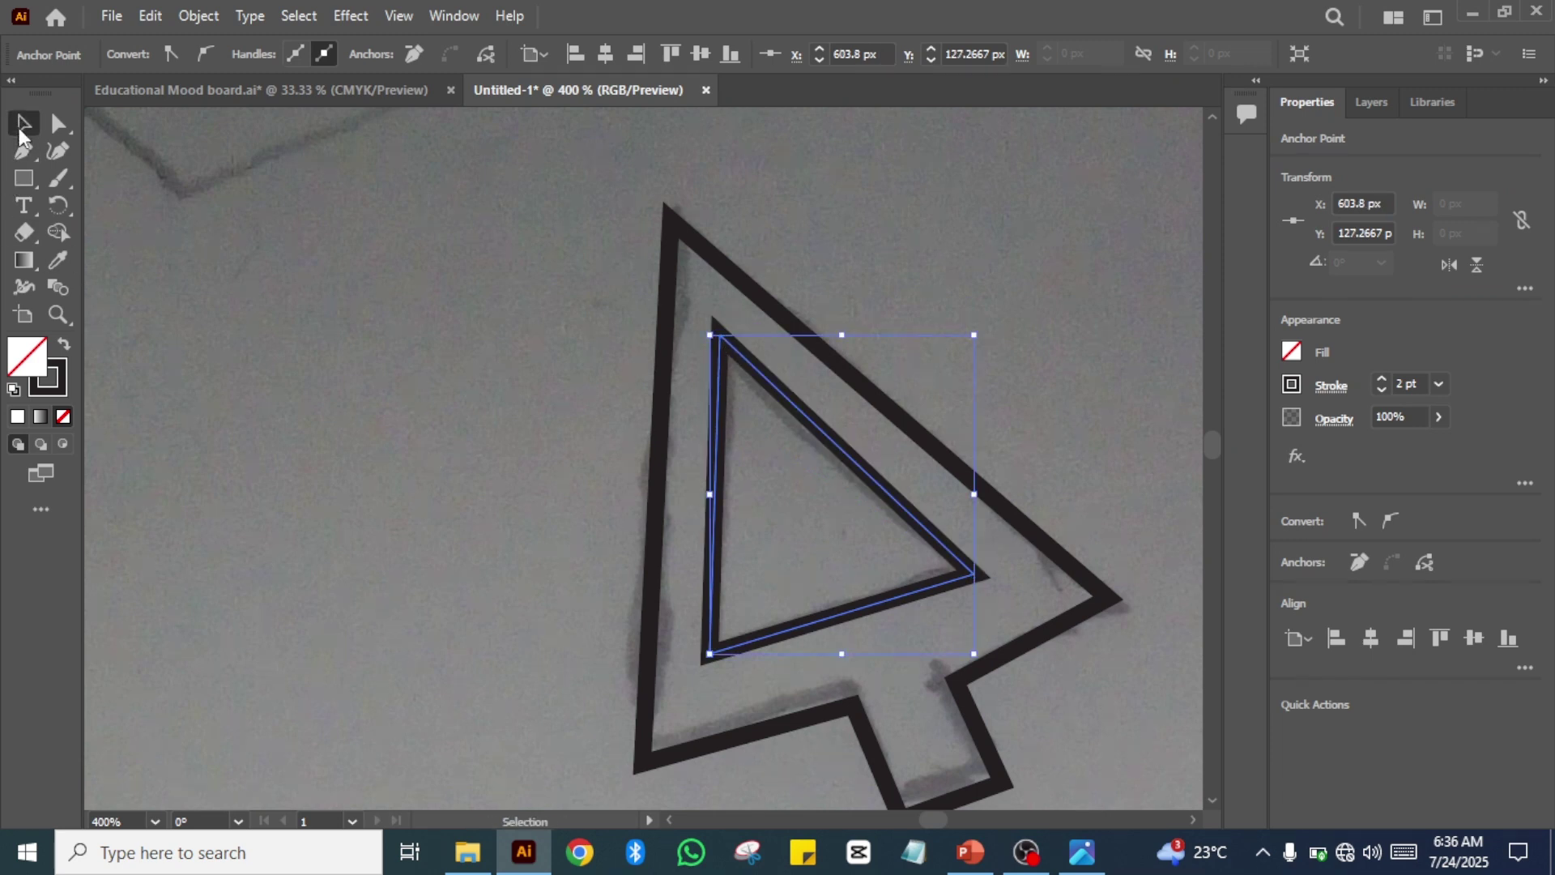
{"action": "left_click", "coordinate": [383, 308]}
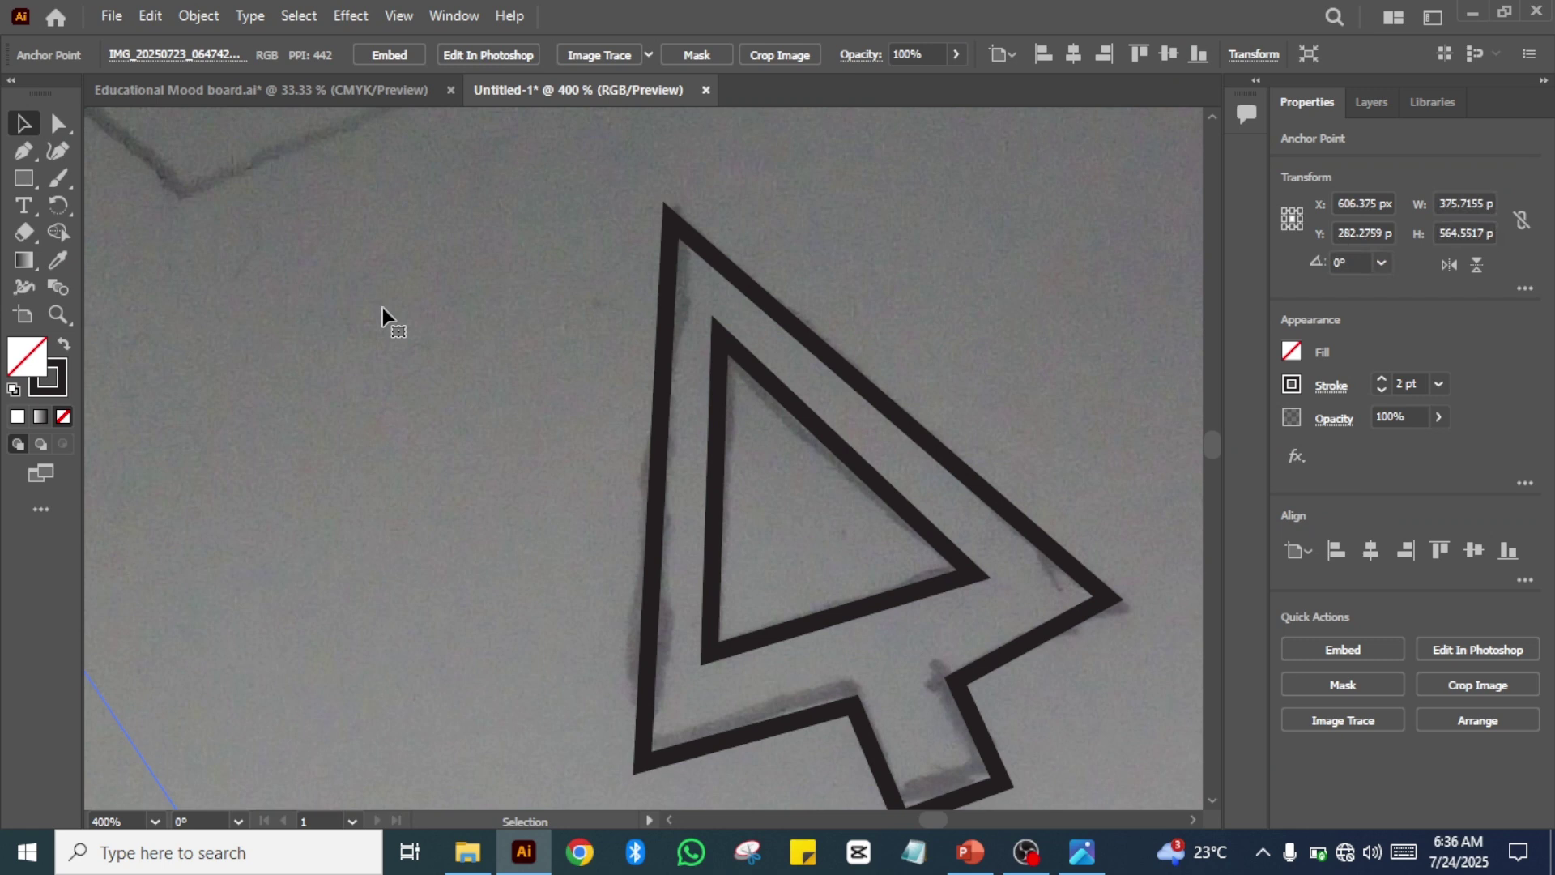
- Shift the photo of the separate element sketches slightly up and left, leaving the traced arrow shapes in place
{"action": "key", "text": "a"}
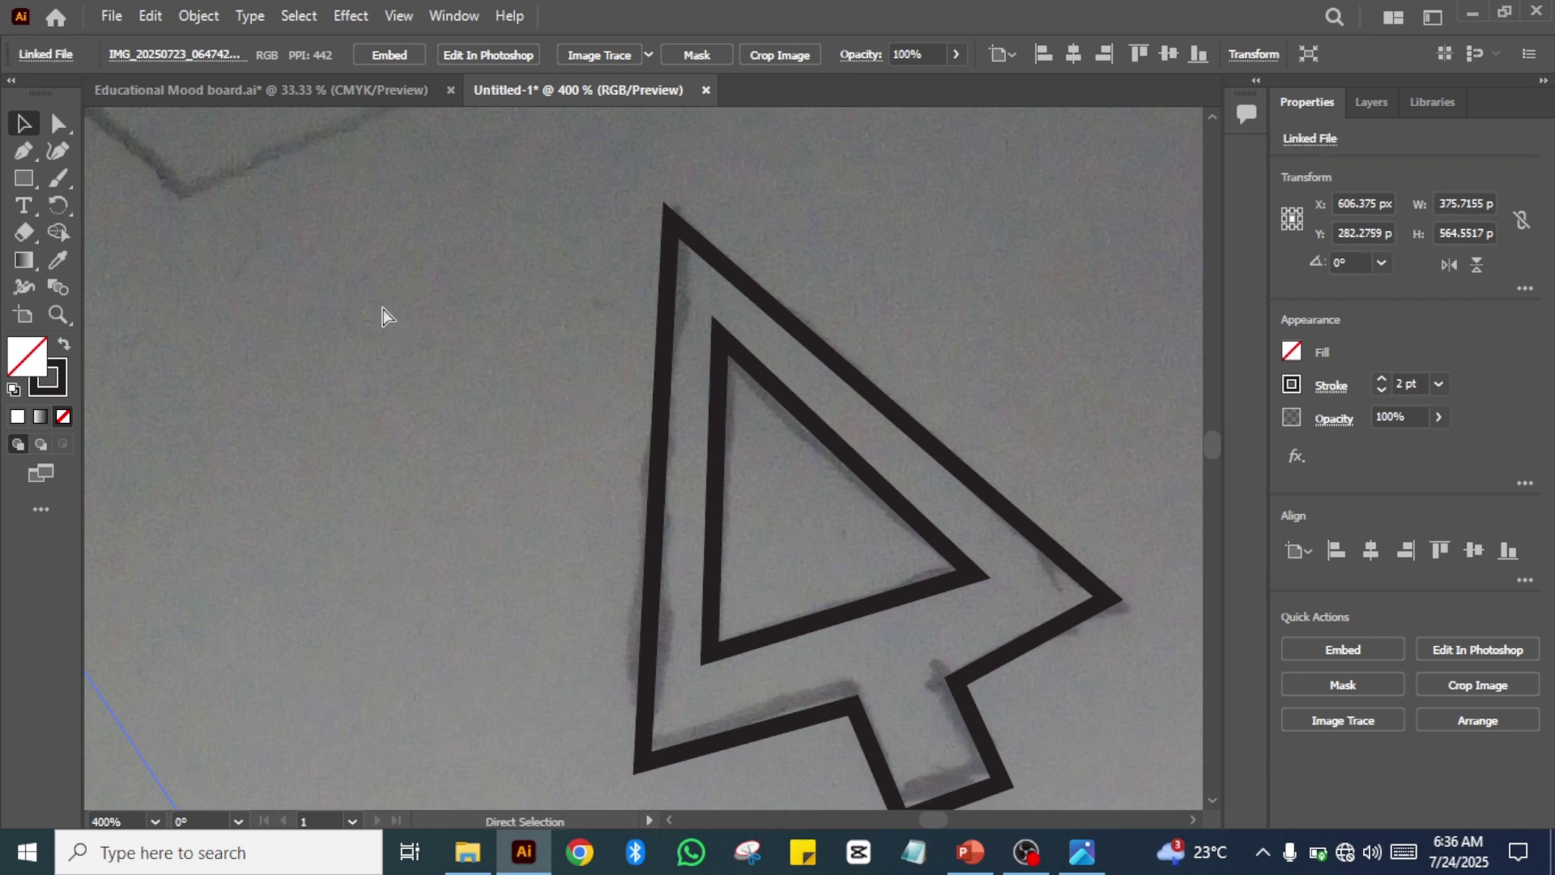
{"action": "key", "text": "ctrl+0"}
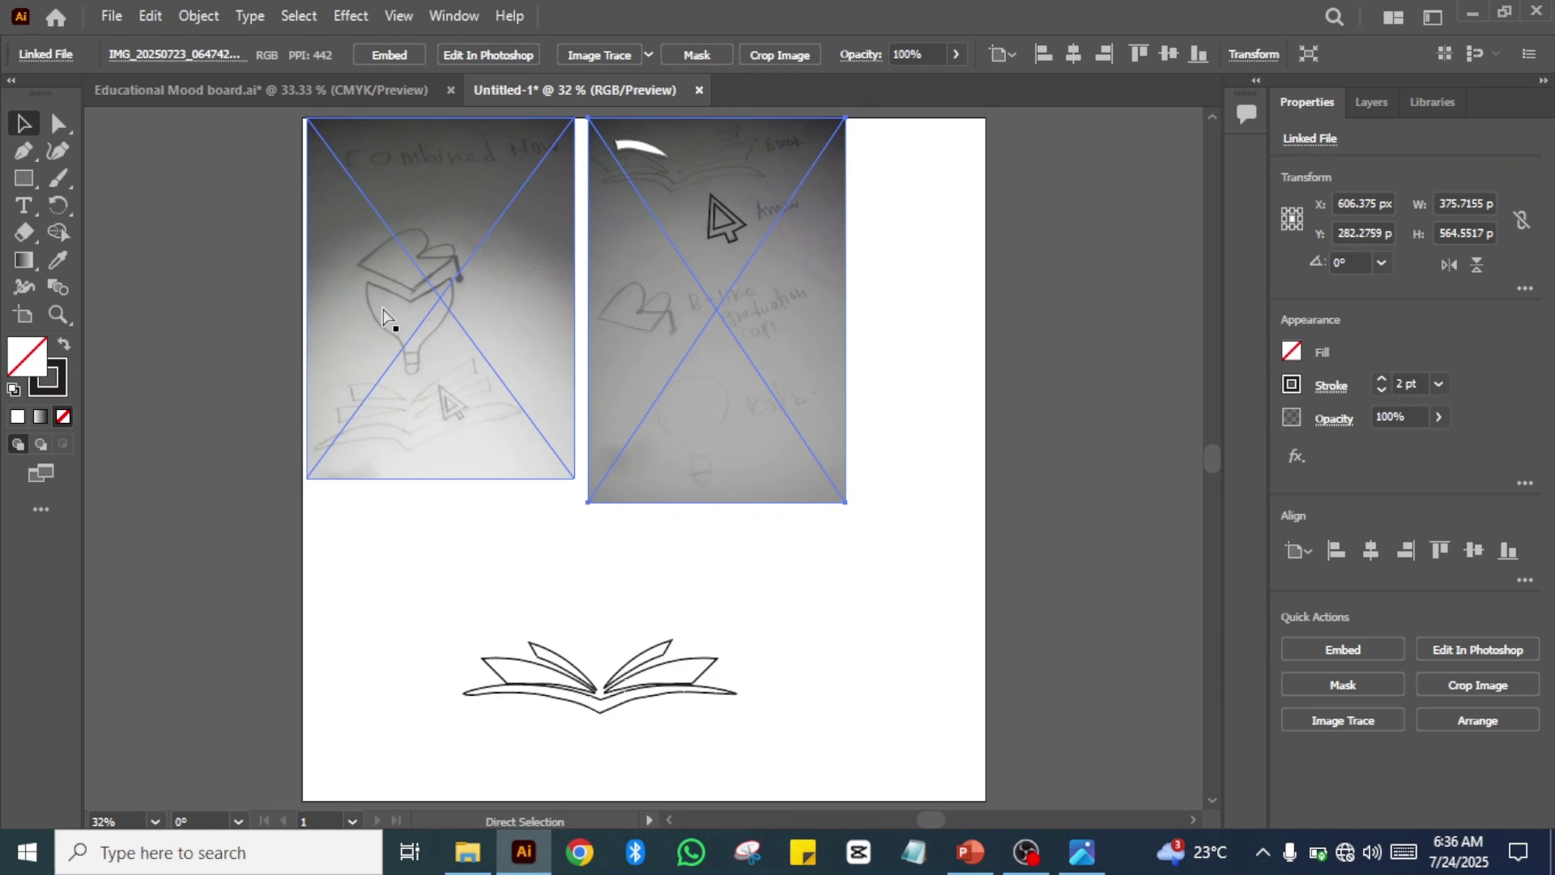
{"action": "key", "text": "ctrl+equal"}
{"action": "key", "text": "ctrl+equal"}
{"action": "key", "text": "ctrl+equal"}
{"action": "key", "text": "ctrl+equal"}
{"action": "key", "text": "ctrl+equal"}
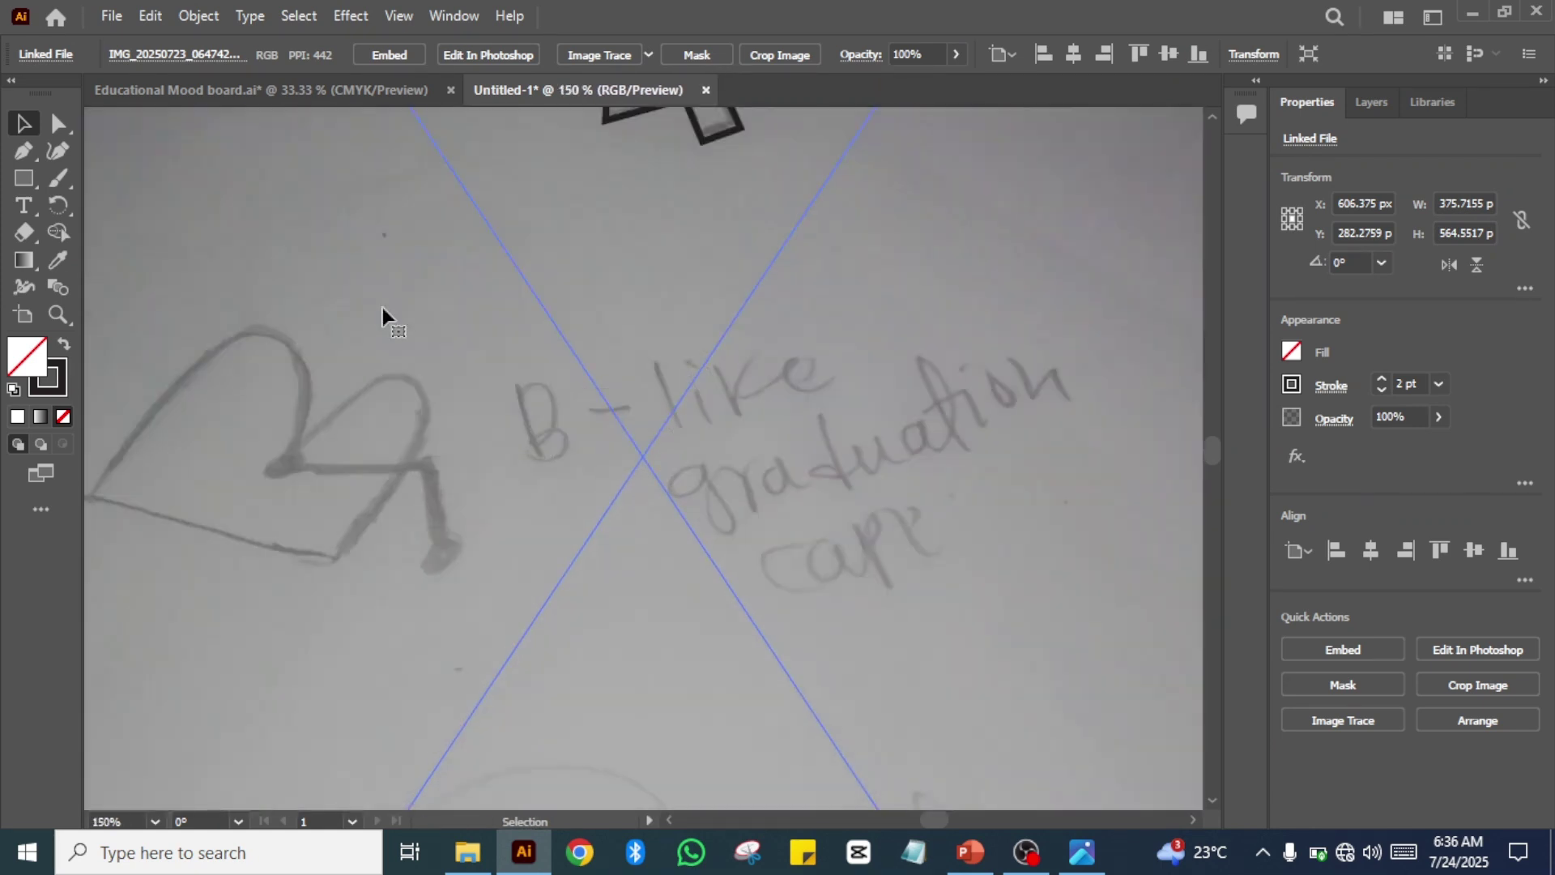
{"action": "scroll", "coordinate": [996, 235], "scroll_direction": "up", "scroll_amount": 7}
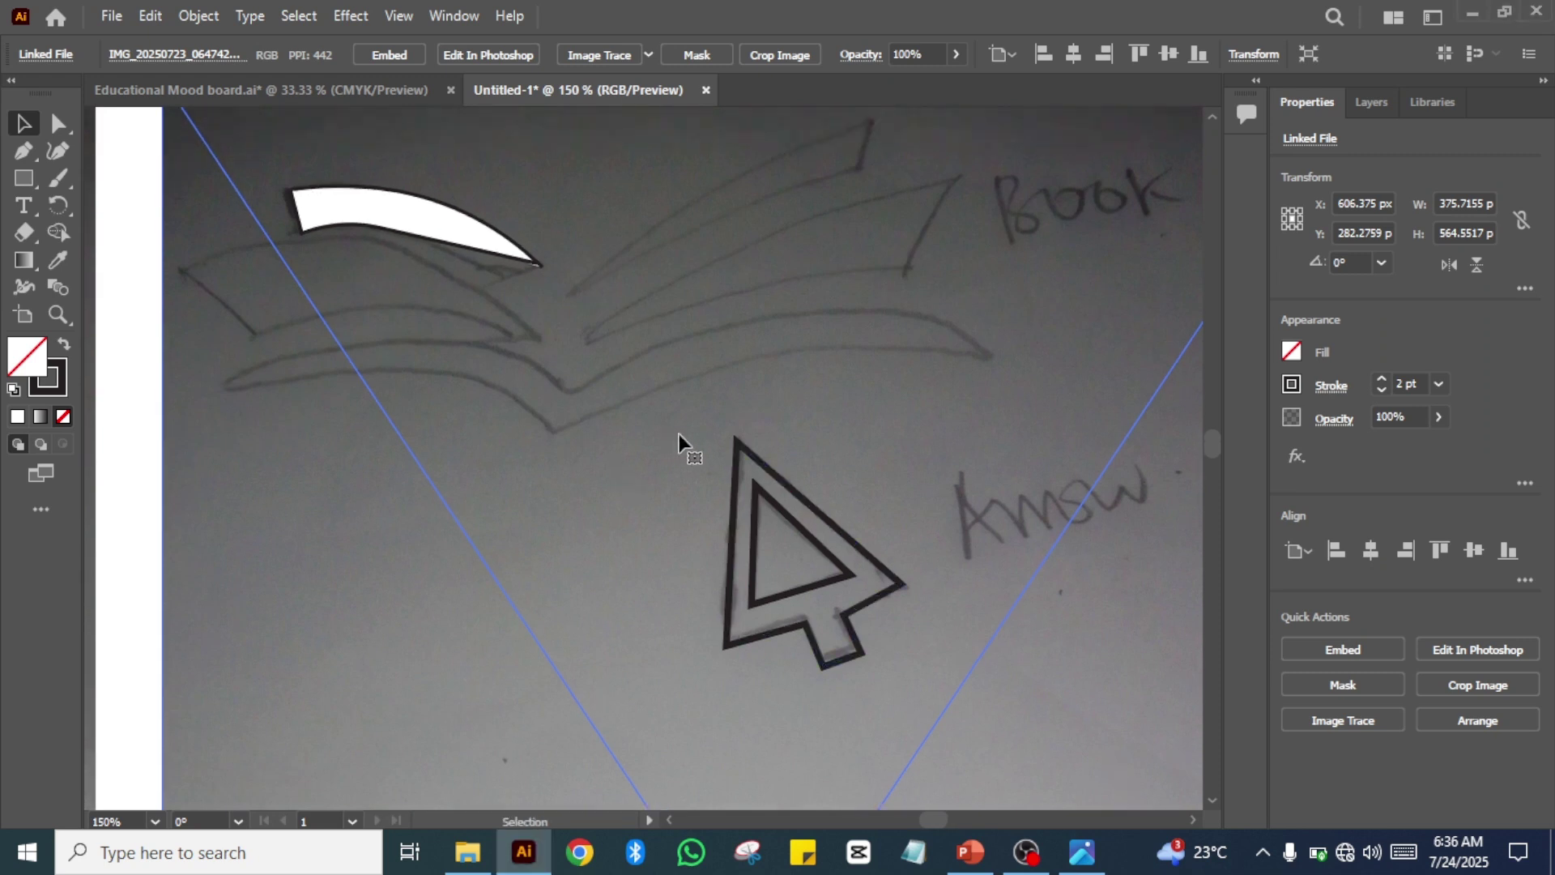
{"action": "mouse_move", "coordinate": [698, 453]}
{"action": "left_mouse_down"}
{"action": "mouse_move", "coordinate": [719, 460]}
{"action": "mouse_move", "coordinate": [612, 391]}
{"action": "left_mouse_up"}
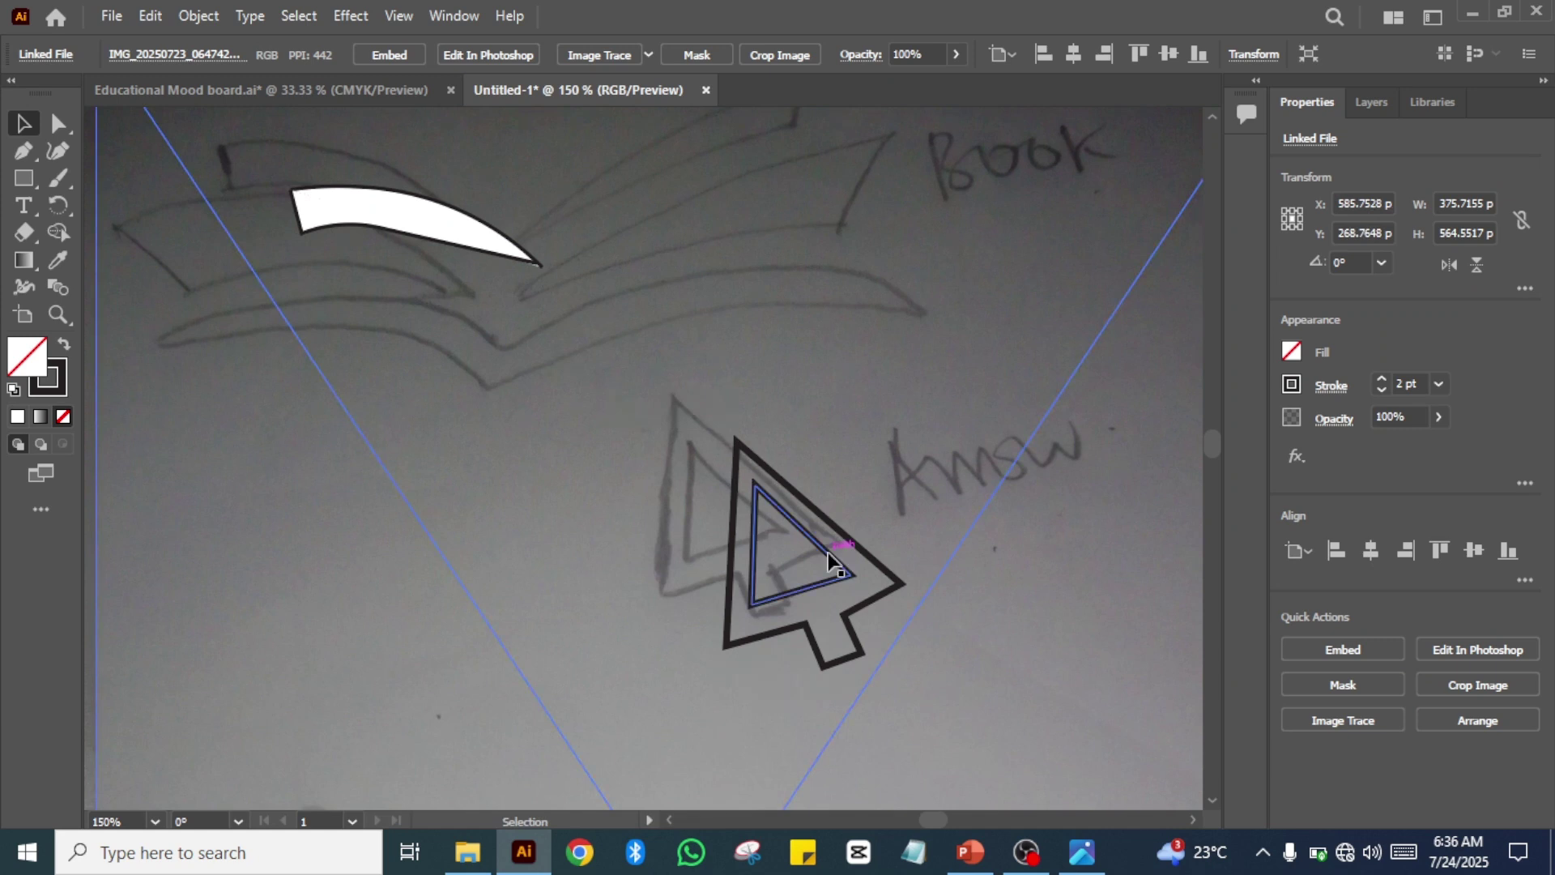
{"action": "right_click", "coordinate": [767, 480]}
{"action": "left_click", "coordinate": [672, 397]}
{"action": "left_click_drag", "start_coordinate": [479, 426], "coordinate": [4, 438]}
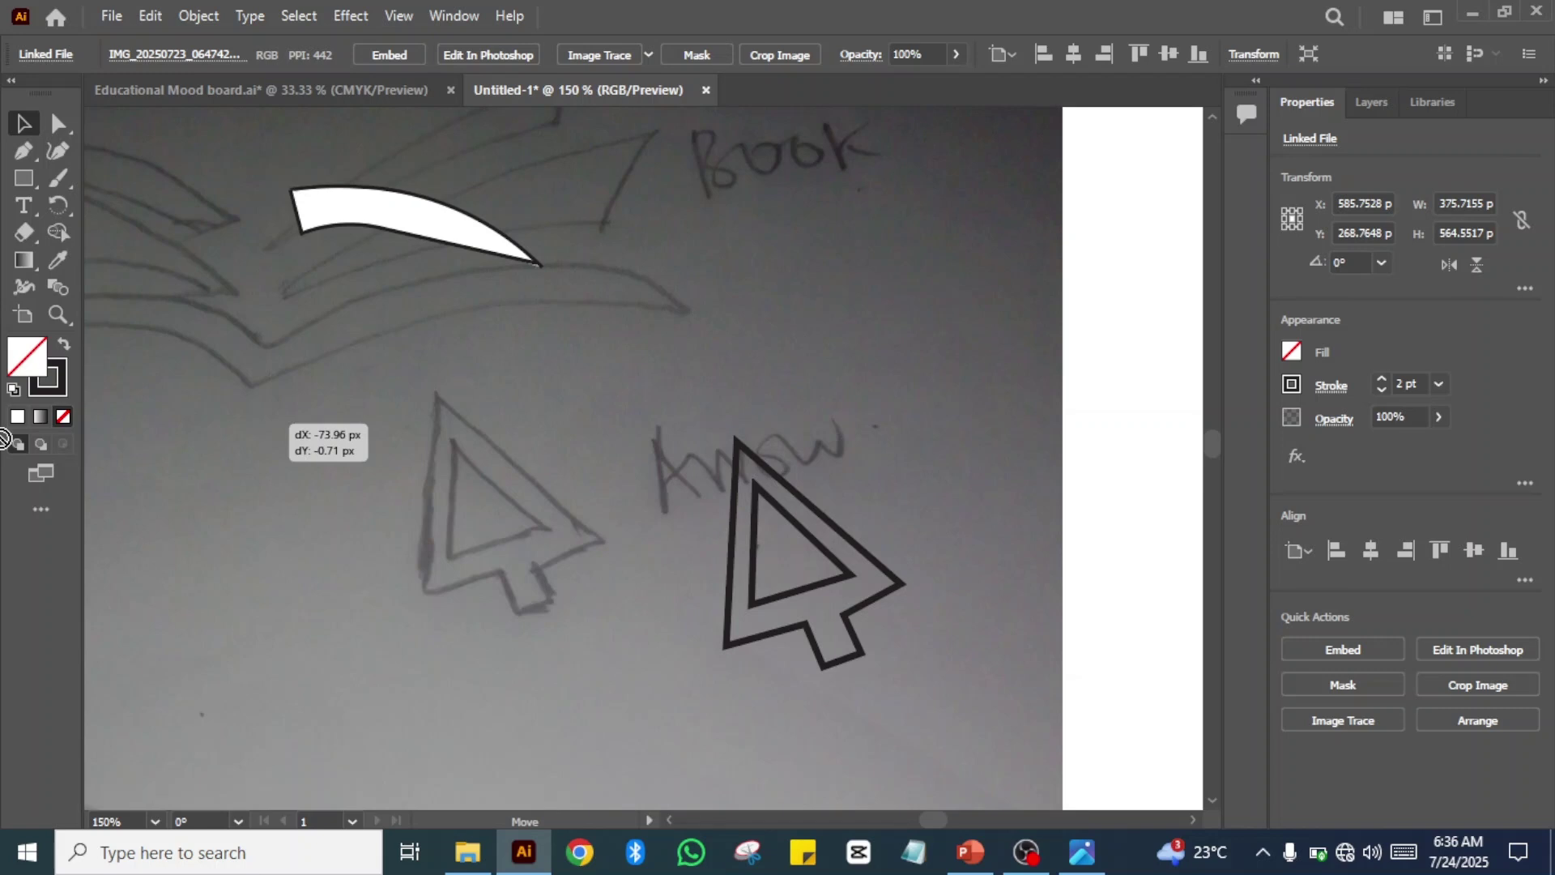
{"action": "left_click_drag", "start_coordinate": [4, 440], "coordinate": [287, 441]}
- Select the arrow's outer outline and inner triangle together and group them
{"action": "left_click", "coordinate": [845, 571]}
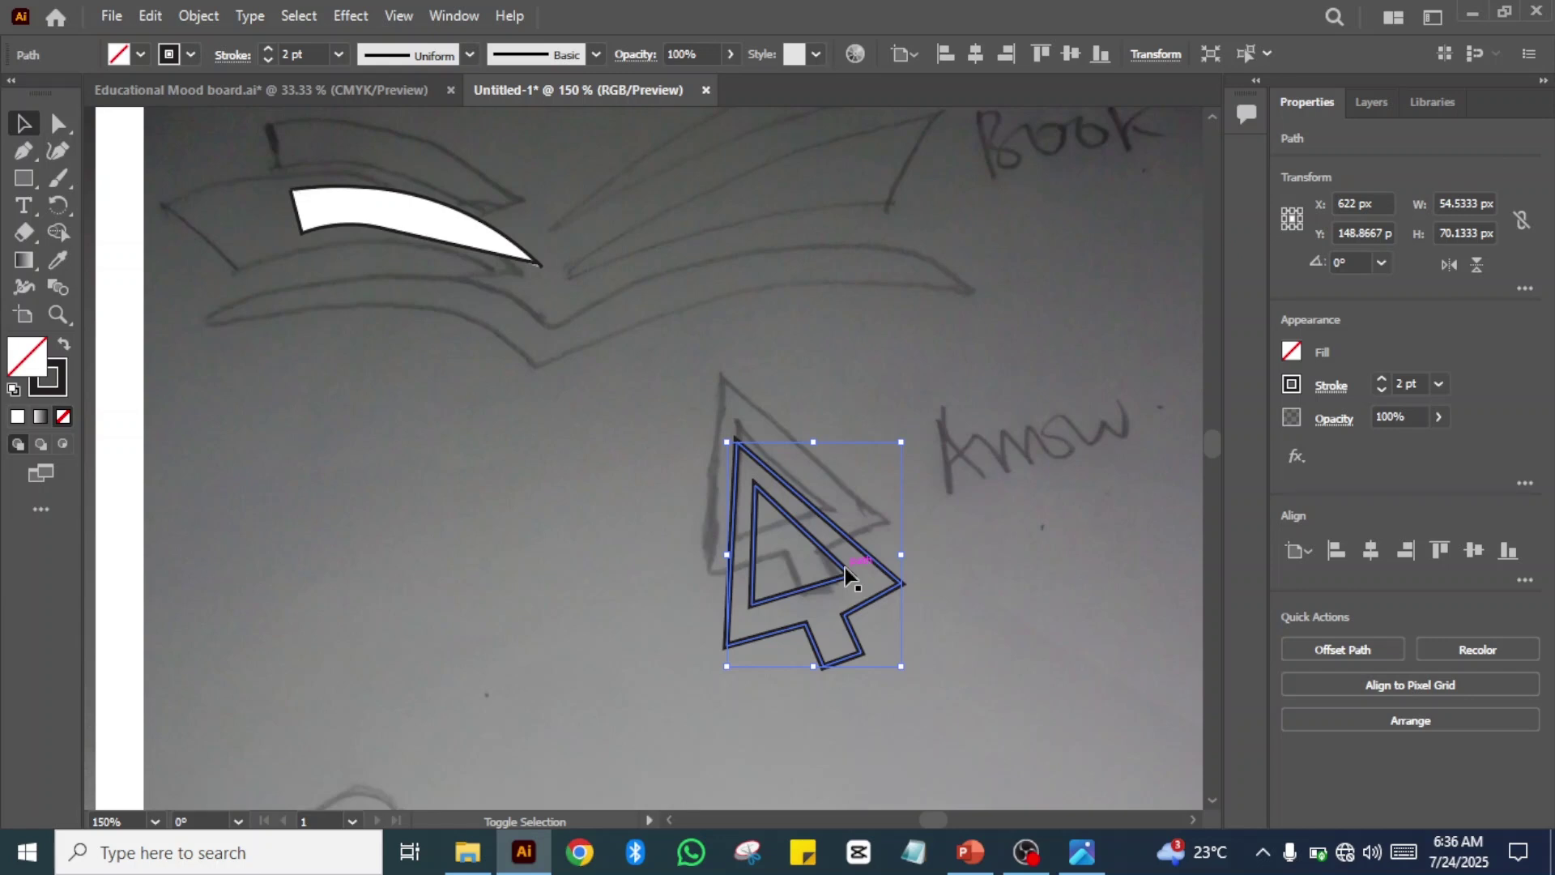
{"action": "right_click", "coordinate": [901, 582]}
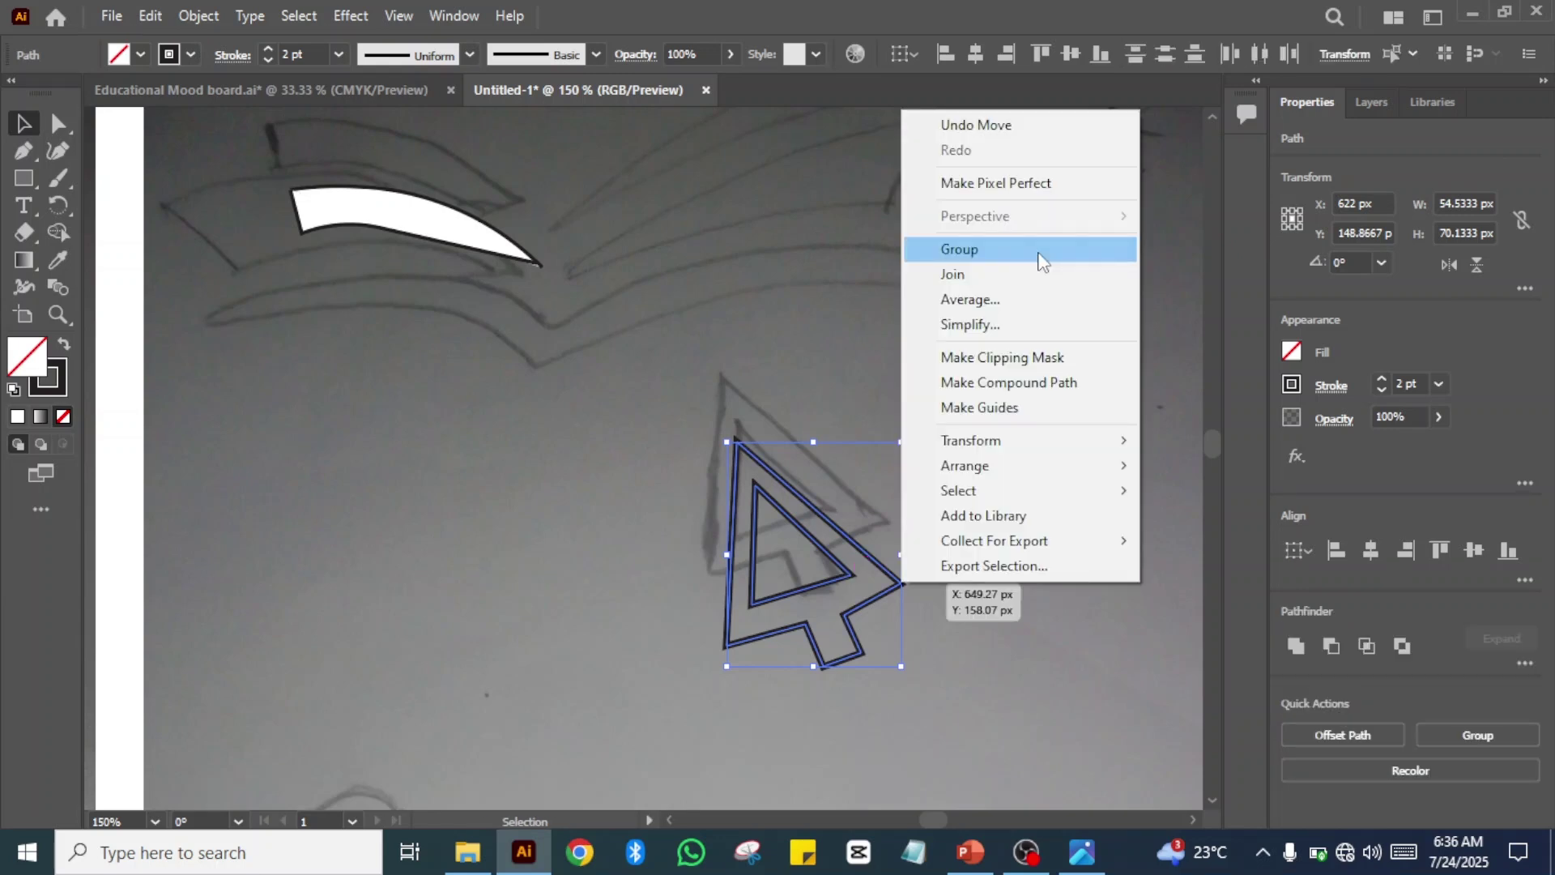
{"action": "left_click", "coordinate": [1040, 253]}
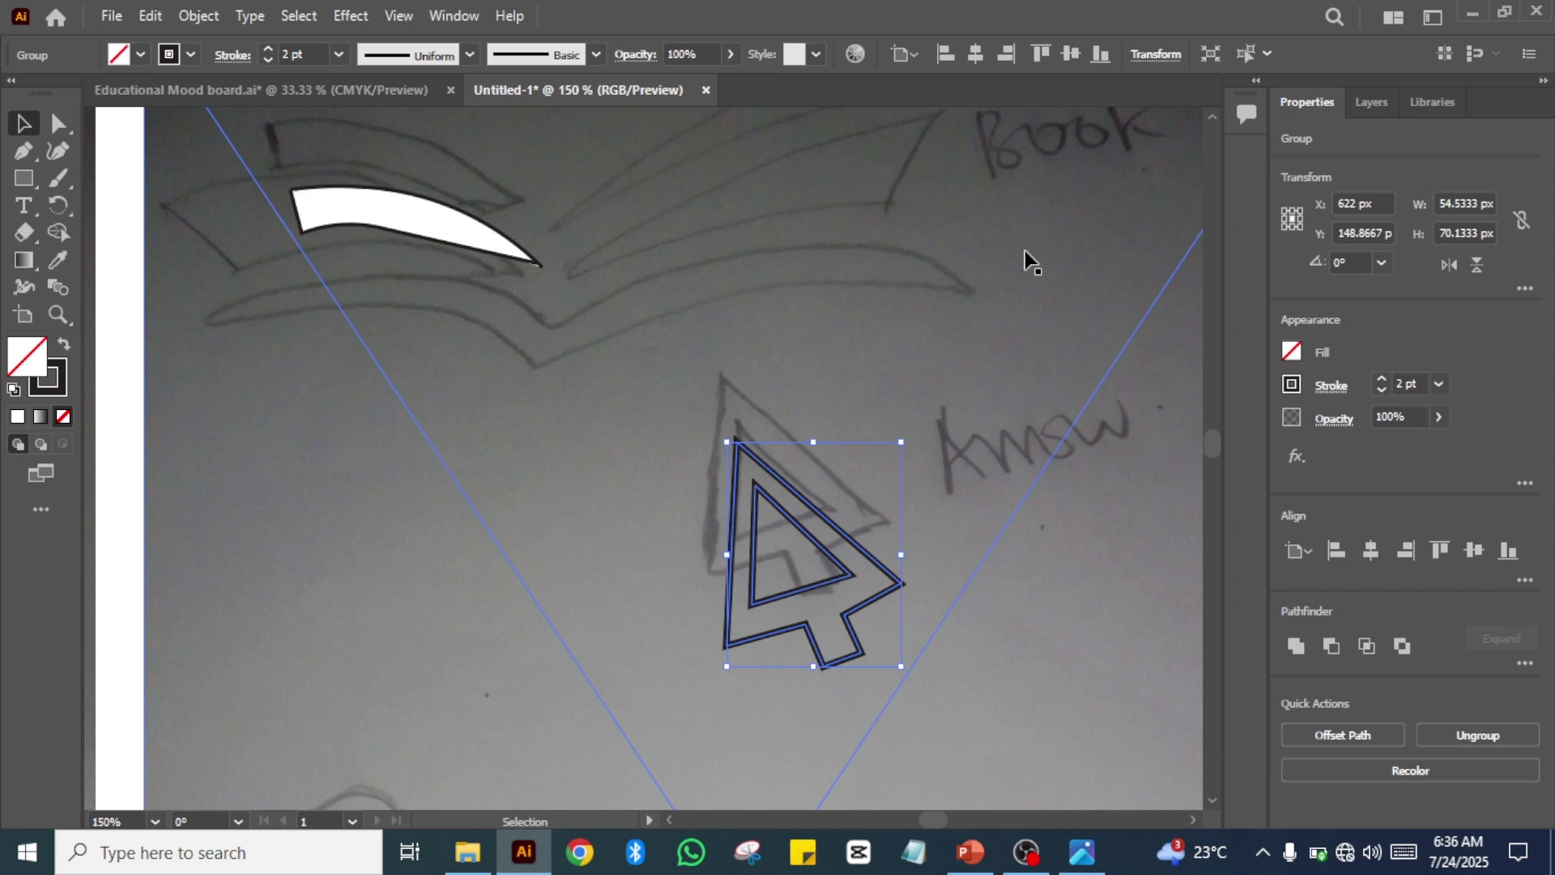
- Move the grouped arrow off the sketch photo to the blank artboard area right of the book outline and deselect it
{"action": "key", "text": "ctrl+minus"}
{"action": "key", "text": "ctrl+minus"}
{"action": "key", "text": "ctrl+minus"}
{"action": "key", "text": "ctrl+minus"}
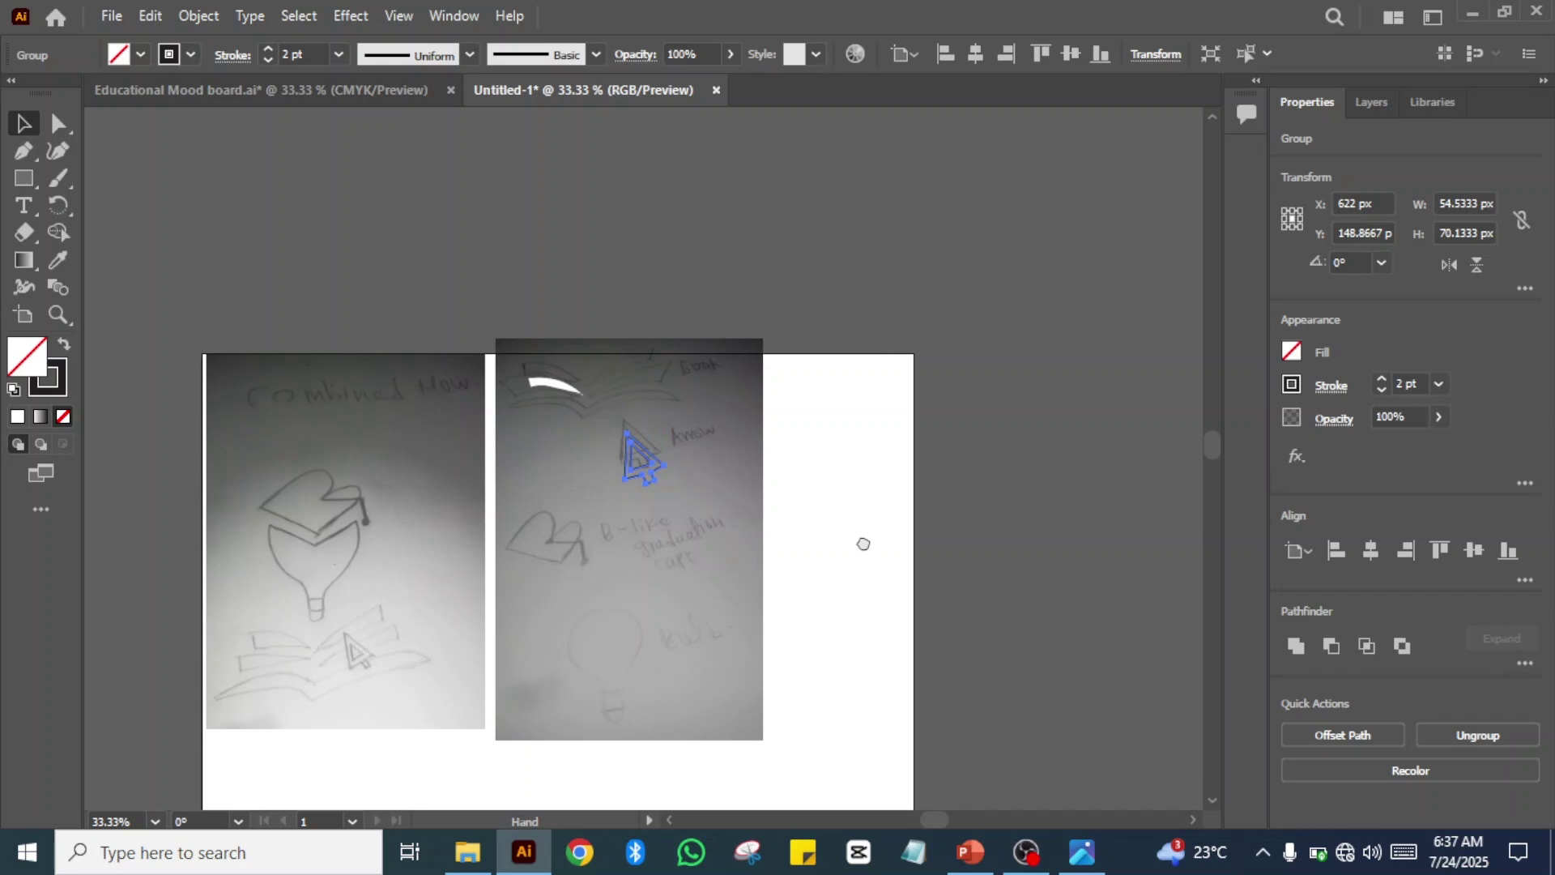
{"action": "mouse_move", "coordinate": [860, 546]}
{"action": "left_mouse_down"}
{"action": "mouse_move", "coordinate": [836, 146]}
{"action": "mouse_move", "coordinate": [926, 235]}
{"action": "left_mouse_up"}
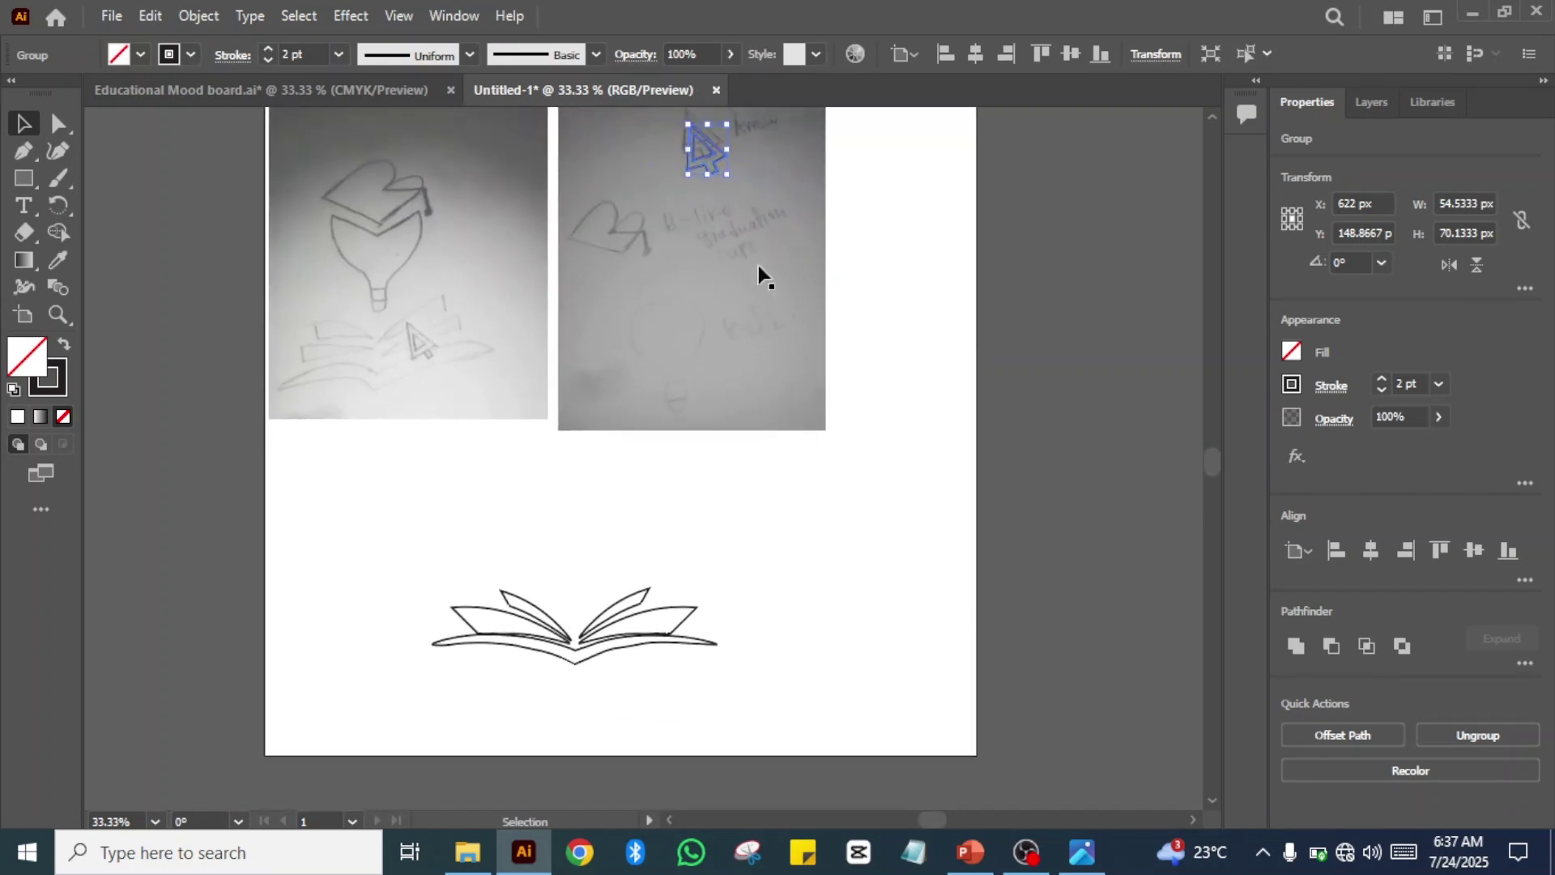
{"action": "mouse_move", "coordinate": [703, 144]}
{"action": "left_mouse_down"}
{"action": "mouse_move", "coordinate": [777, 293]}
{"action": "mouse_move", "coordinate": [839, 628]}
{"action": "mouse_move", "coordinate": [842, 595]}
{"action": "left_mouse_up"}
{"action": "left_click", "coordinate": [915, 551]}
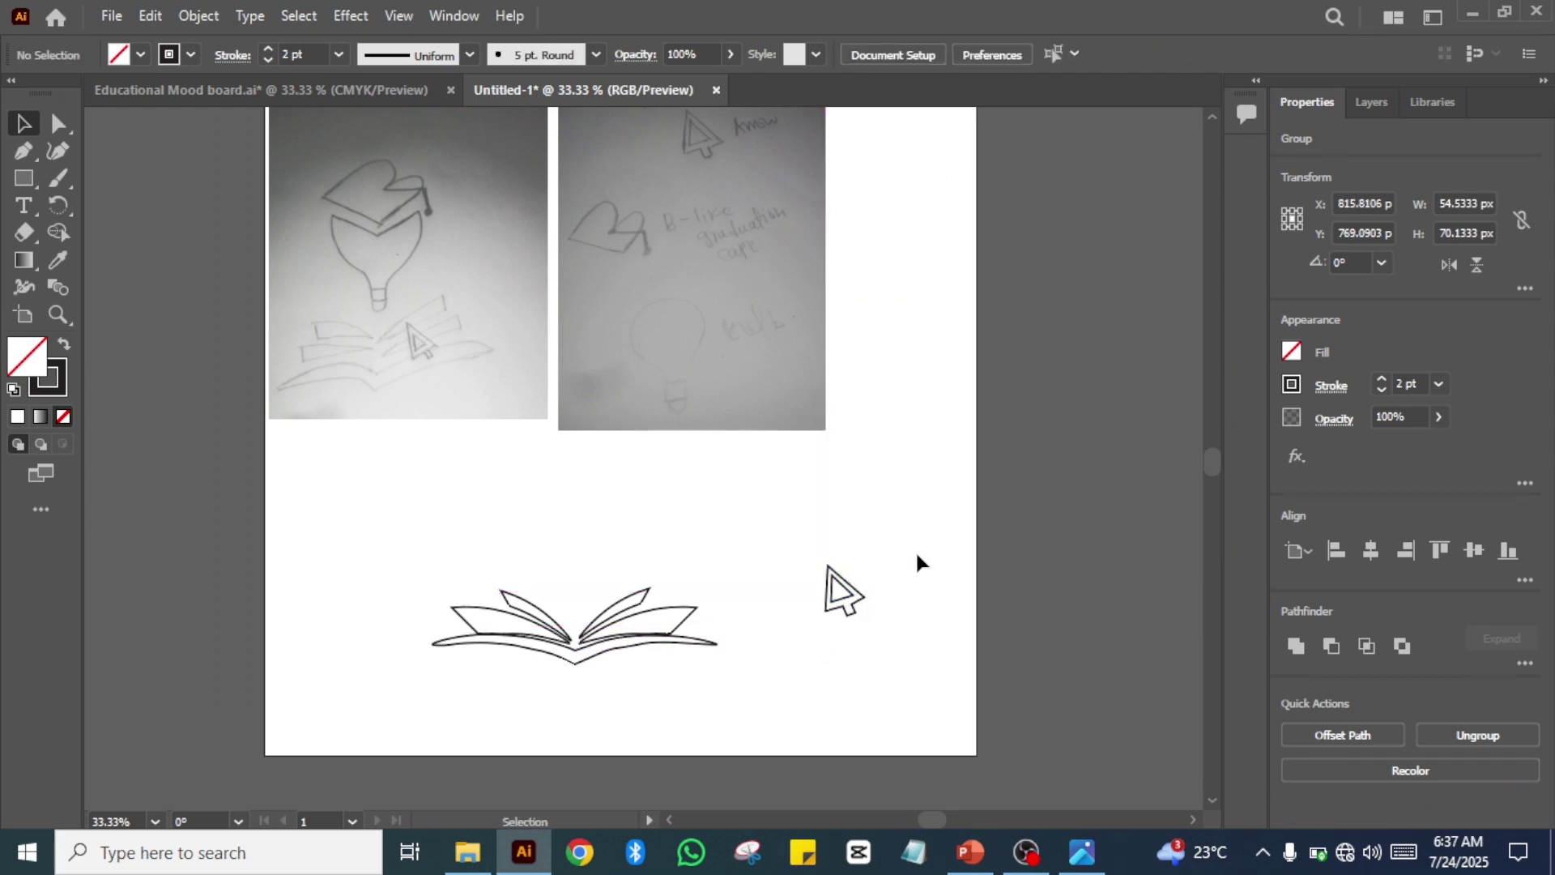
- Enlarge the grouped arrow beside the book proportionally to about four times its size and deselect it
{"action": "left_click", "coordinate": [853, 601]}
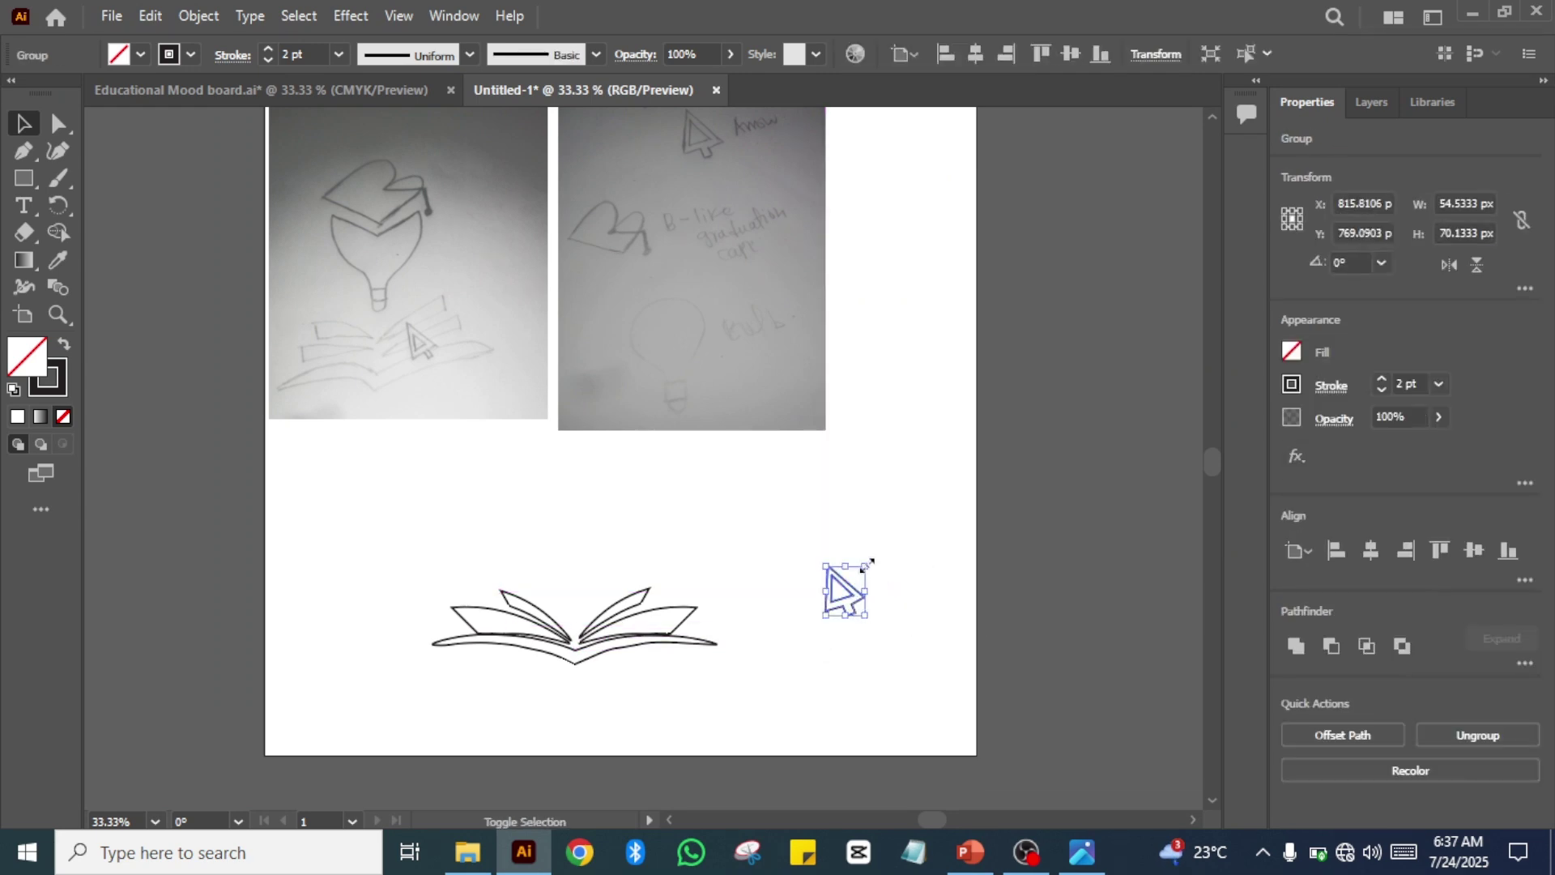
{"action": "left_click_drag", "start_coordinate": [871, 558], "coordinate": [946, 413]}
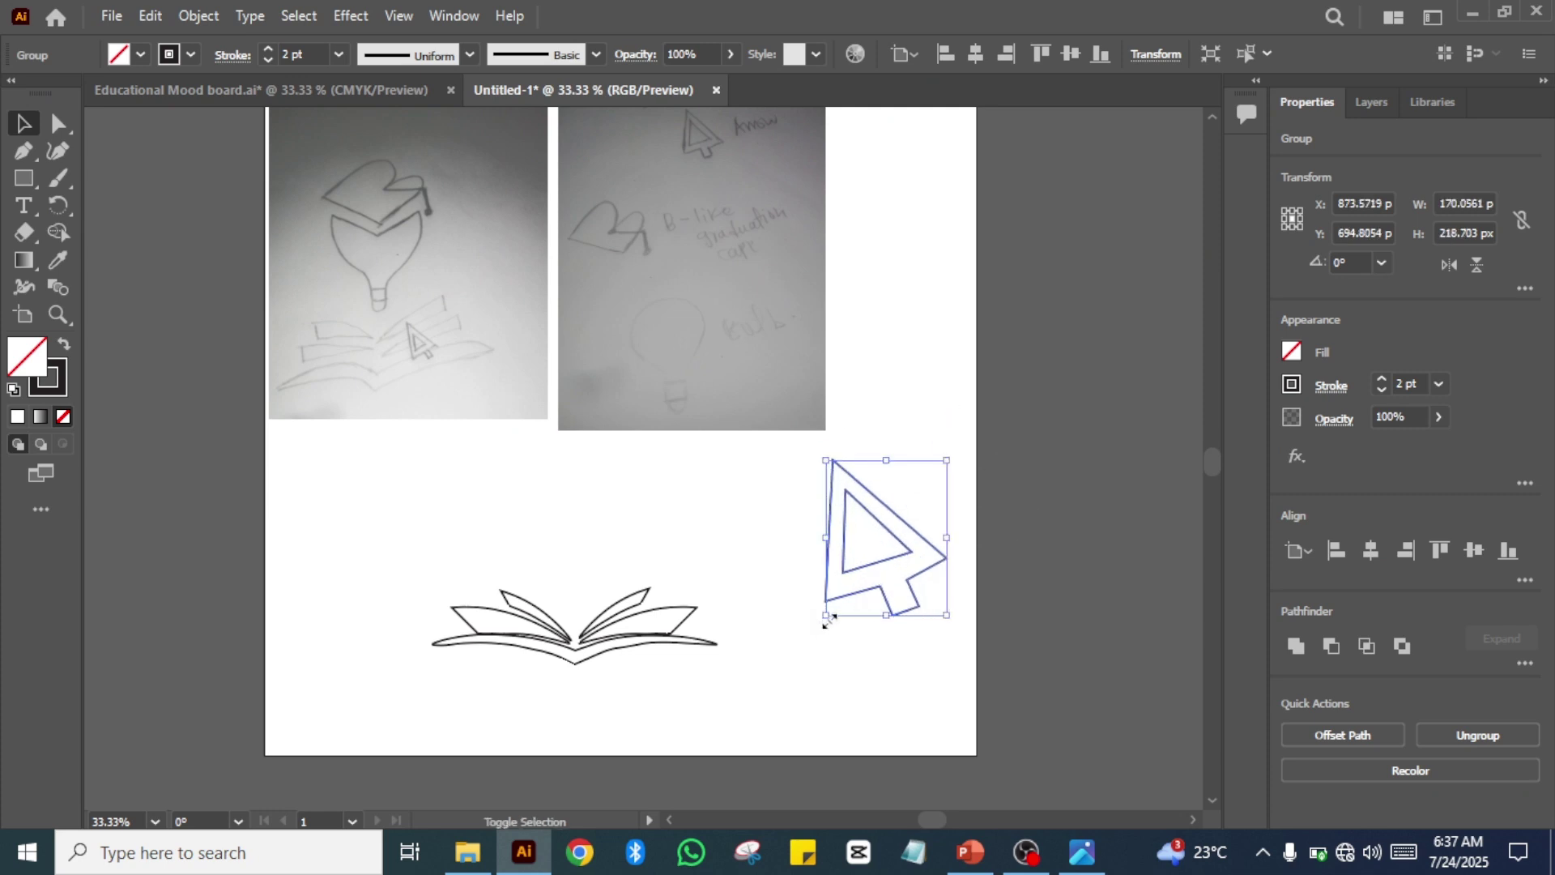
{"action": "left_click_drag", "start_coordinate": [825, 616], "coordinate": [779, 683]}
{"action": "left_click", "coordinate": [711, 711]}
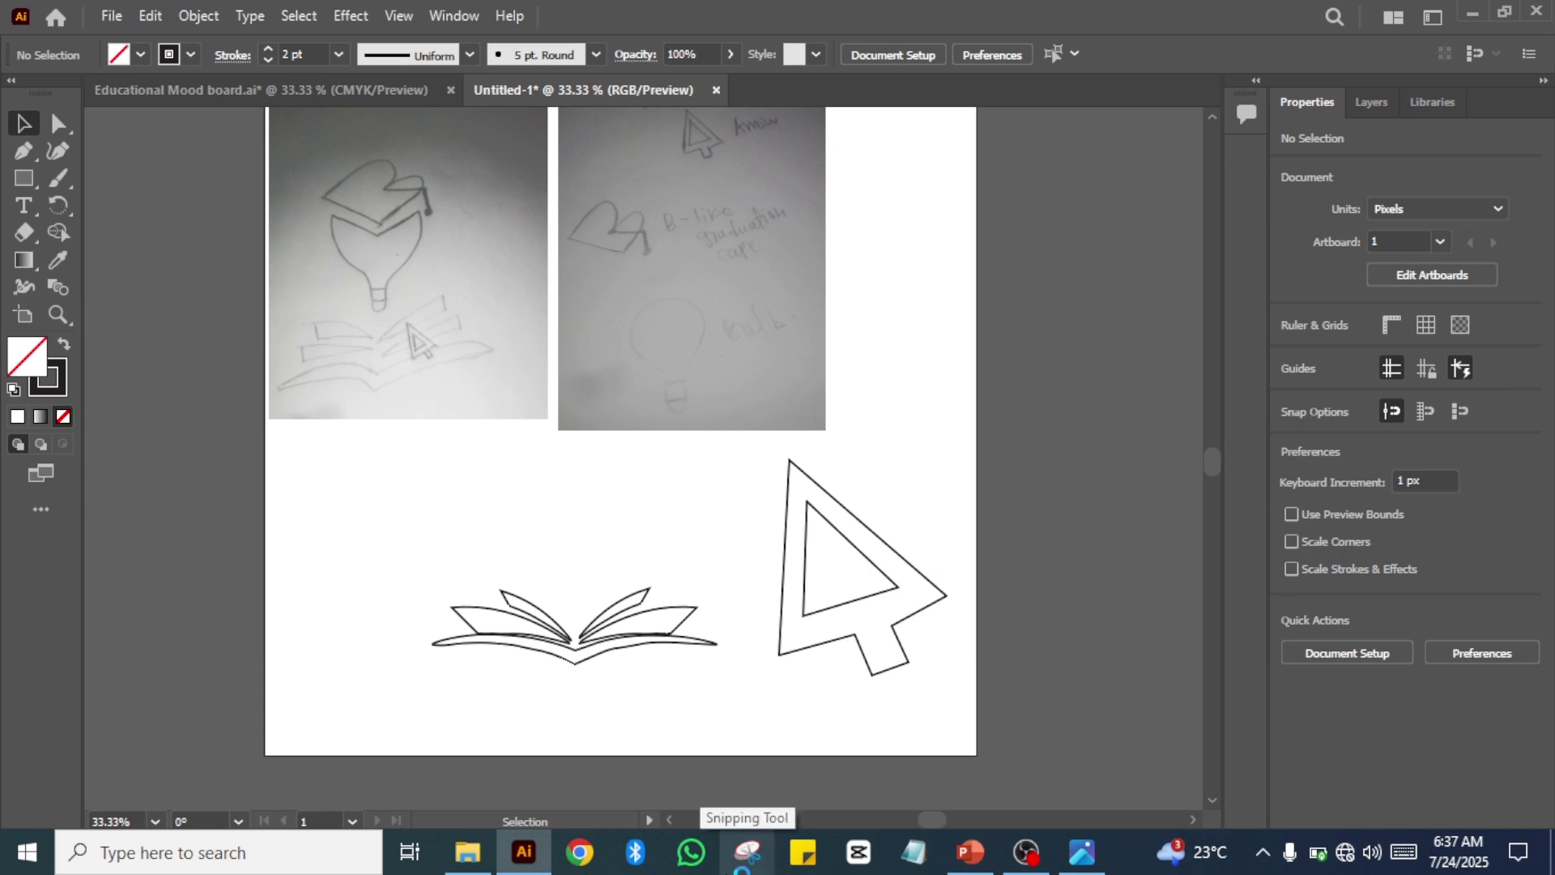
- Examine the graduation cap and bulb sketches in the photo of separate elements
{"action": "key", "text": "space"}
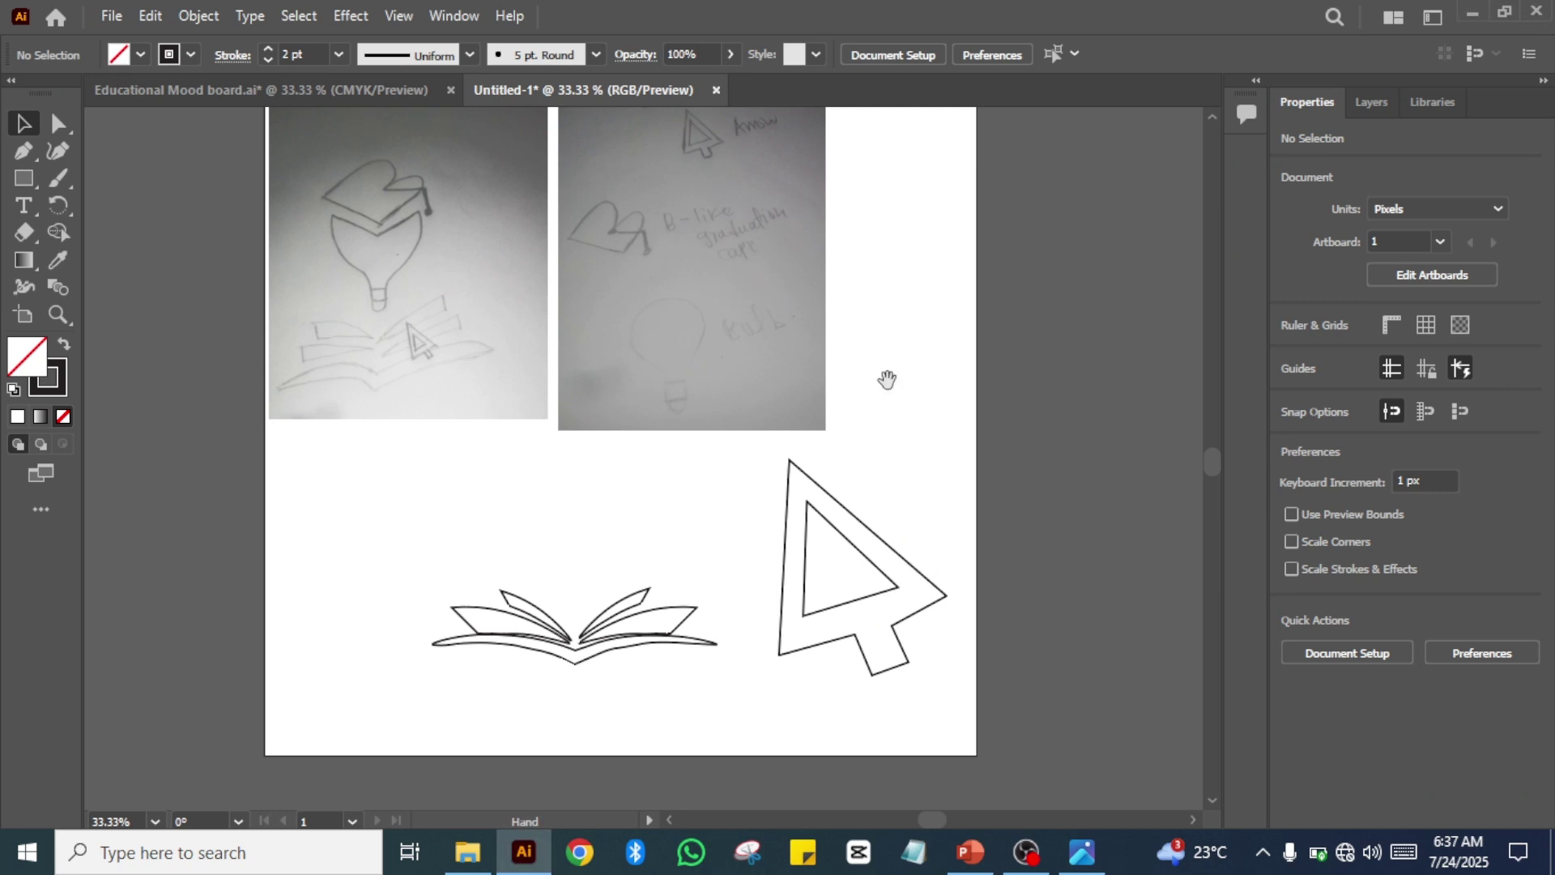
{"action": "left_click_drag", "start_coordinate": [887, 379], "coordinate": [937, 528]}
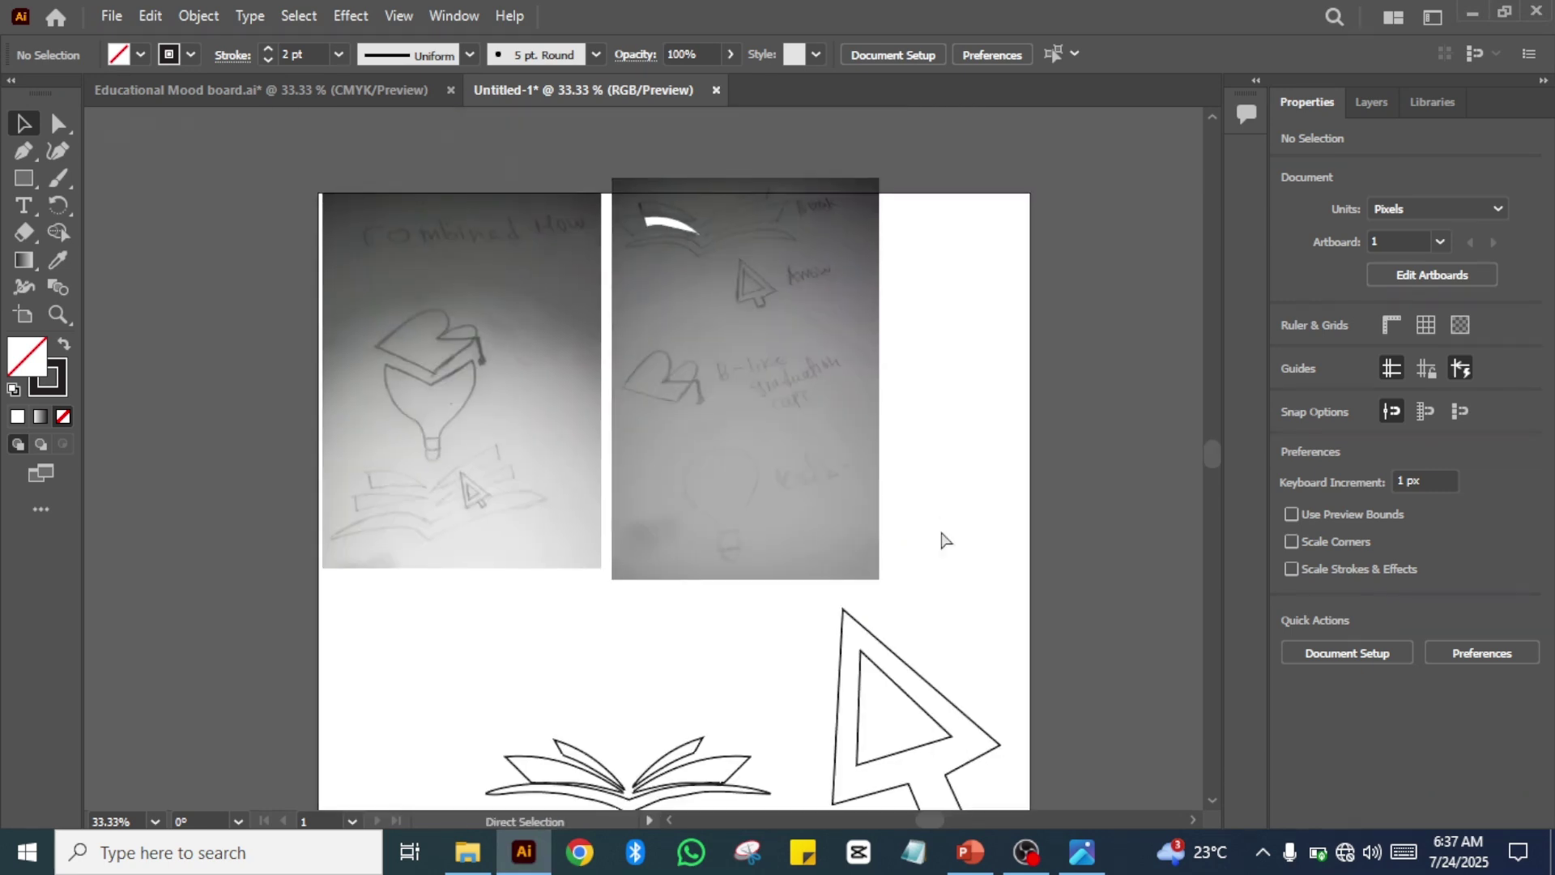
{"action": "key", "text": "ctrl+equal"}
{"action": "key", "text": "ctrl+equal"}
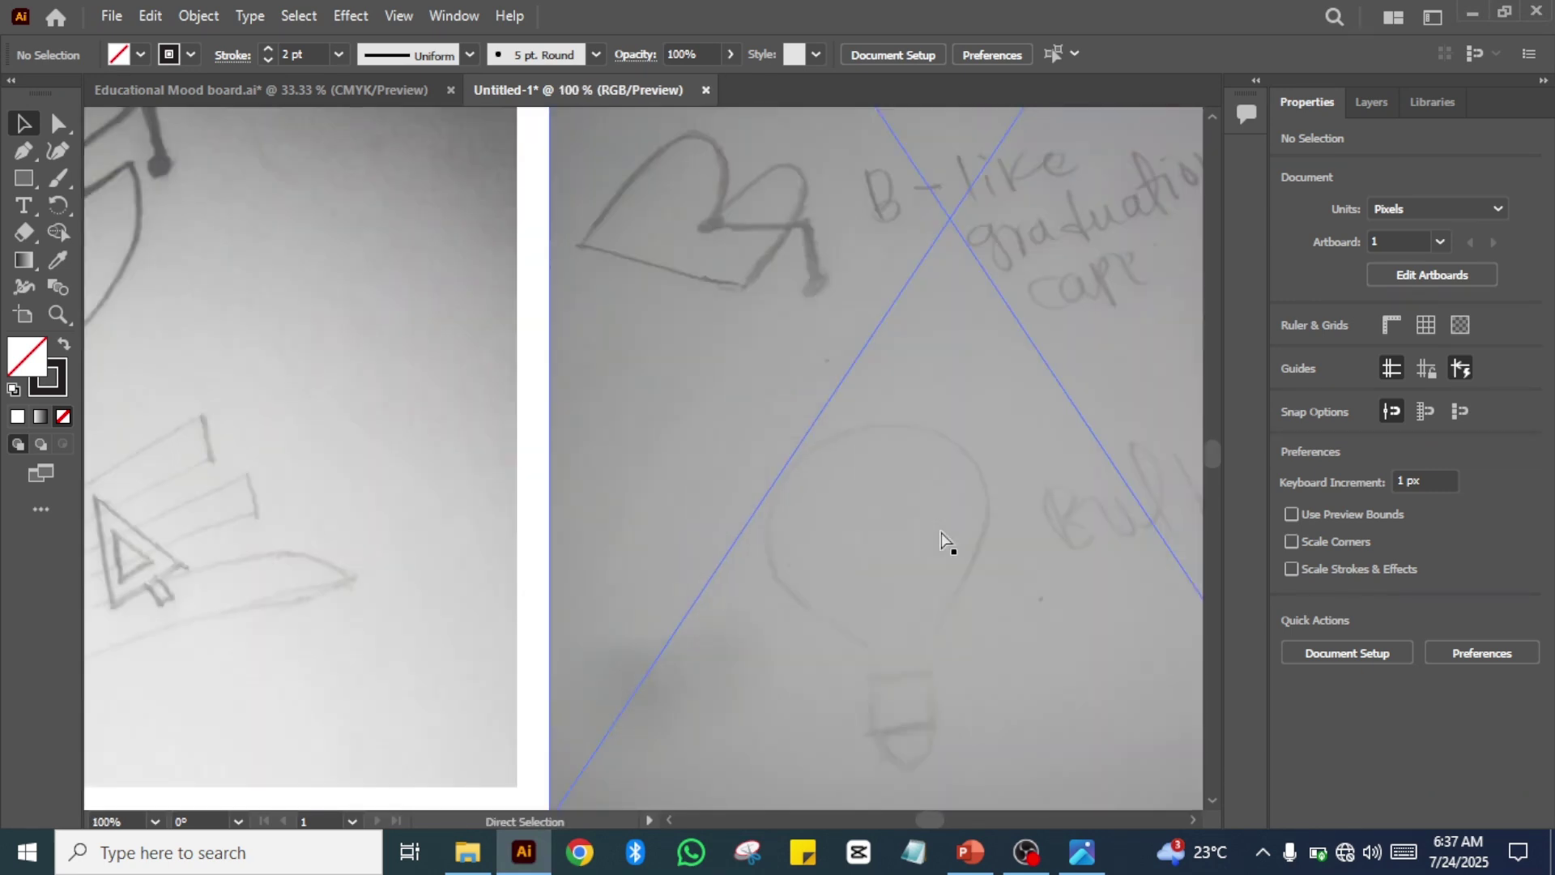
{"action": "key", "text": "ctrl+equal"}
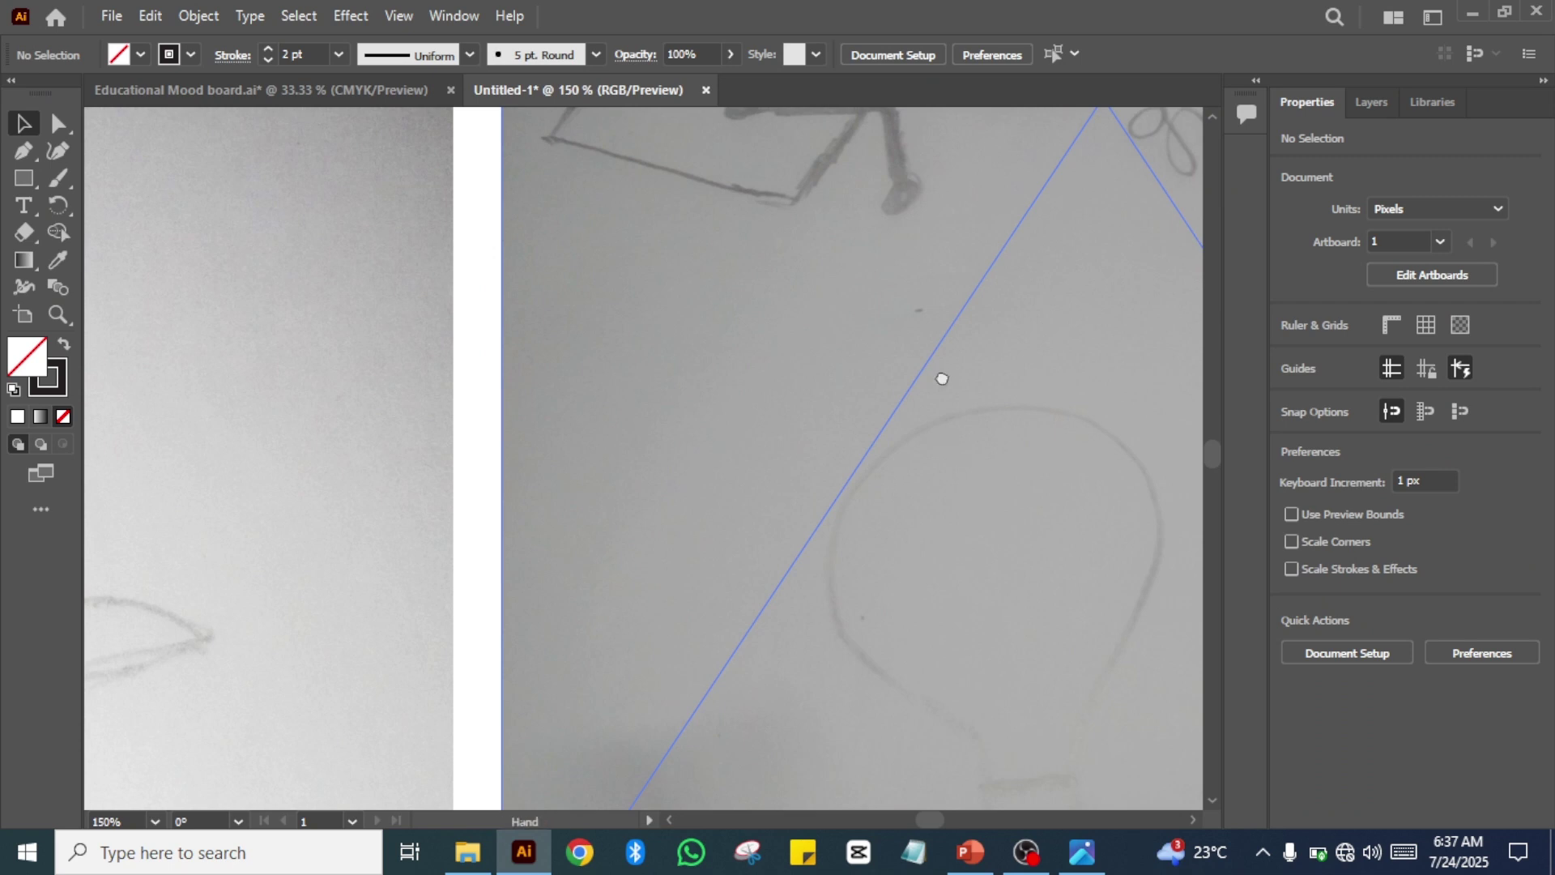
{"action": "mouse_move", "coordinate": [942, 378]}
{"action": "left_mouse_down"}
{"action": "mouse_move", "coordinate": [826, 659]}
{"action": "mouse_move", "coordinate": [650, 705]}
{"action": "left_mouse_up"}
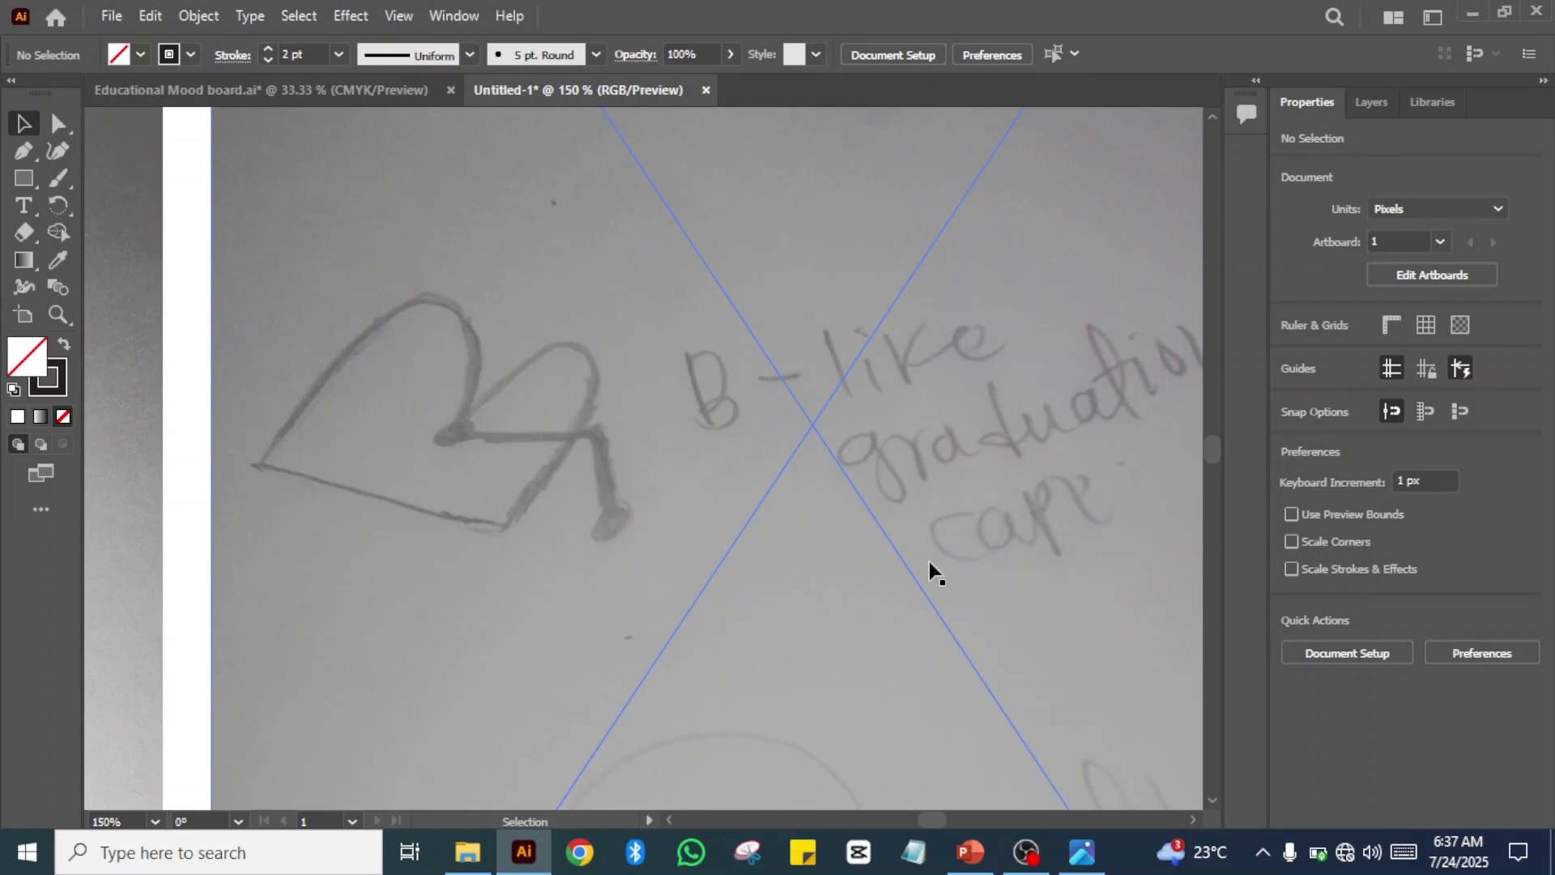
{"action": "key", "text": "space"}
{"action": "left_click_drag", "start_coordinate": [808, 503], "coordinate": [798, 495]}
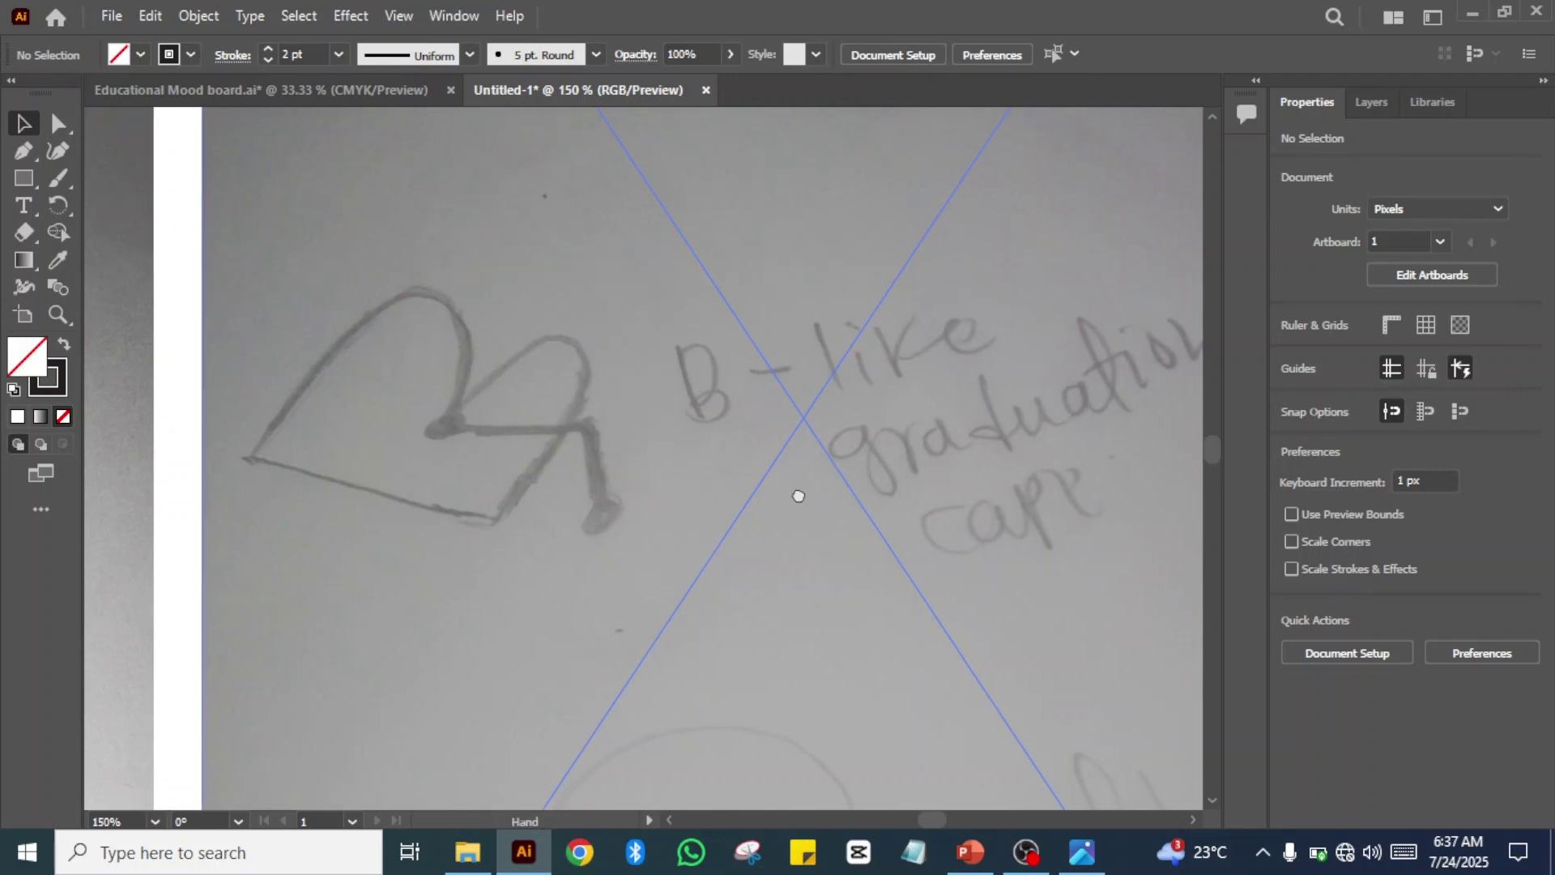
{"action": "scroll", "coordinate": [798, 495], "scroll_direction": "down", "scroll_amount": 5}
{"action": "scroll", "coordinate": [798, 496], "scroll_direction": "right", "scroll_amount": 3}
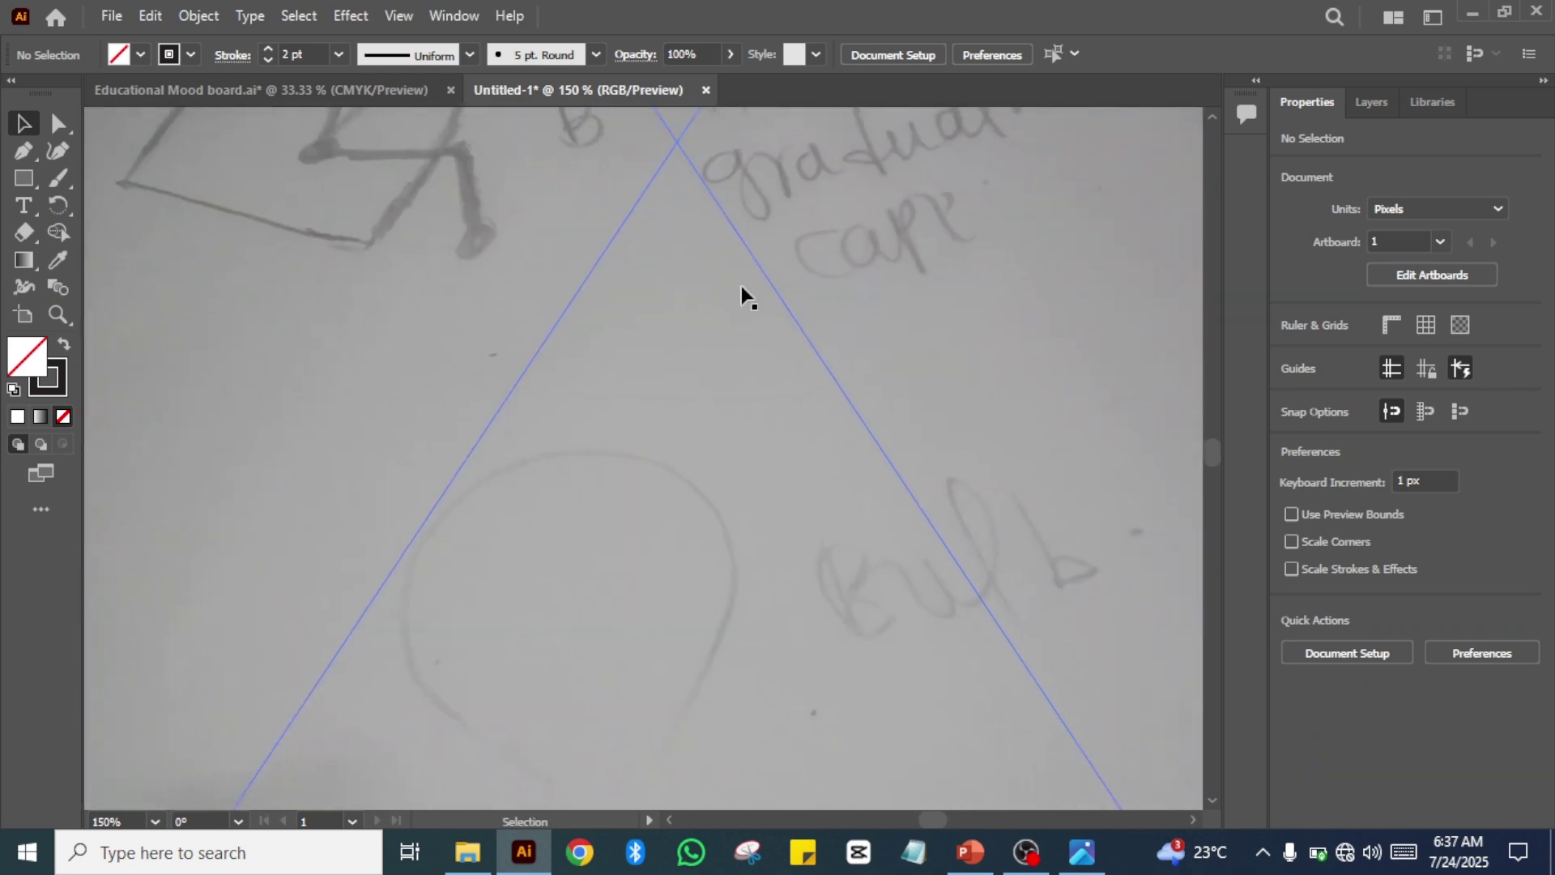
{"action": "scroll", "coordinate": [741, 286], "scroll_direction": "down", "scroll_amount": 2}
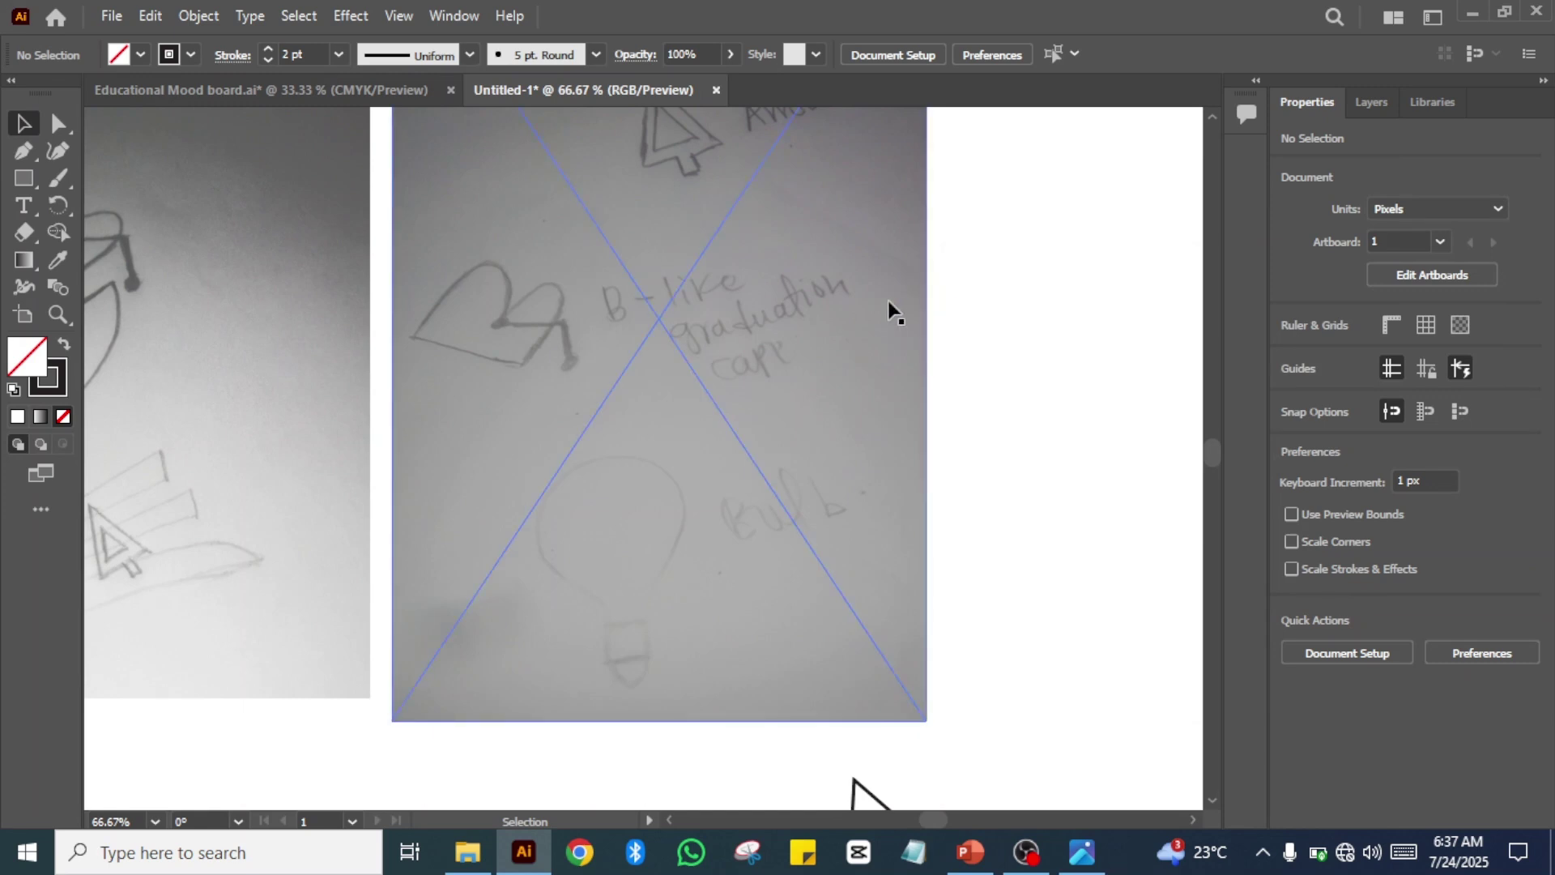
- Scale the photo of the separate element sketches down proportionally to about 188 by 282 px and deselect it
{"action": "left_click", "coordinate": [891, 389]}
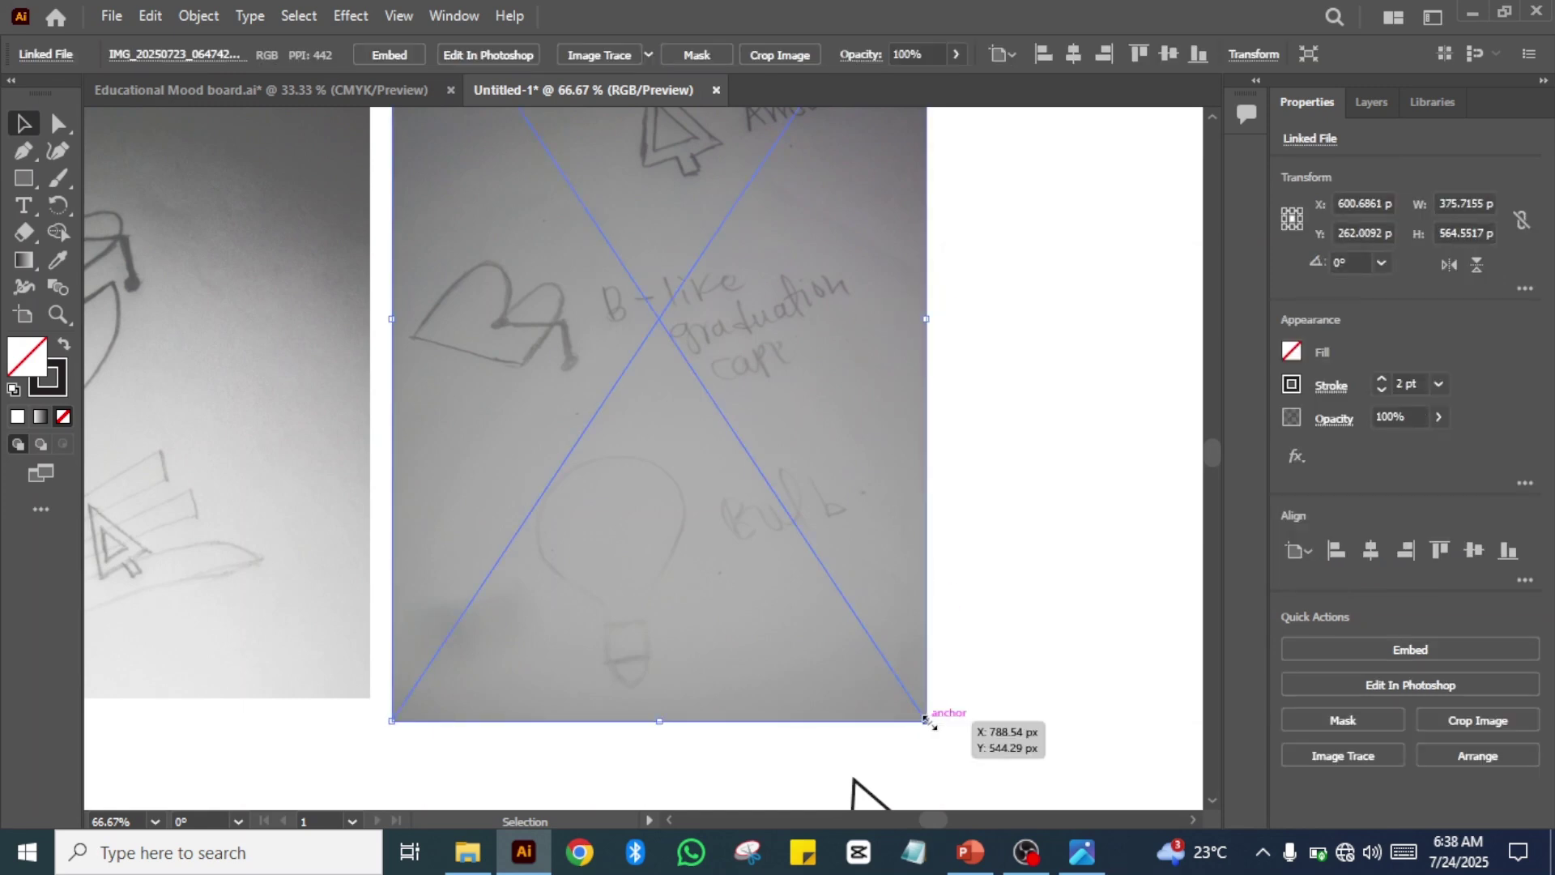
{"action": "left_click_drag", "start_coordinate": [926, 720], "coordinate": [646, 382]}
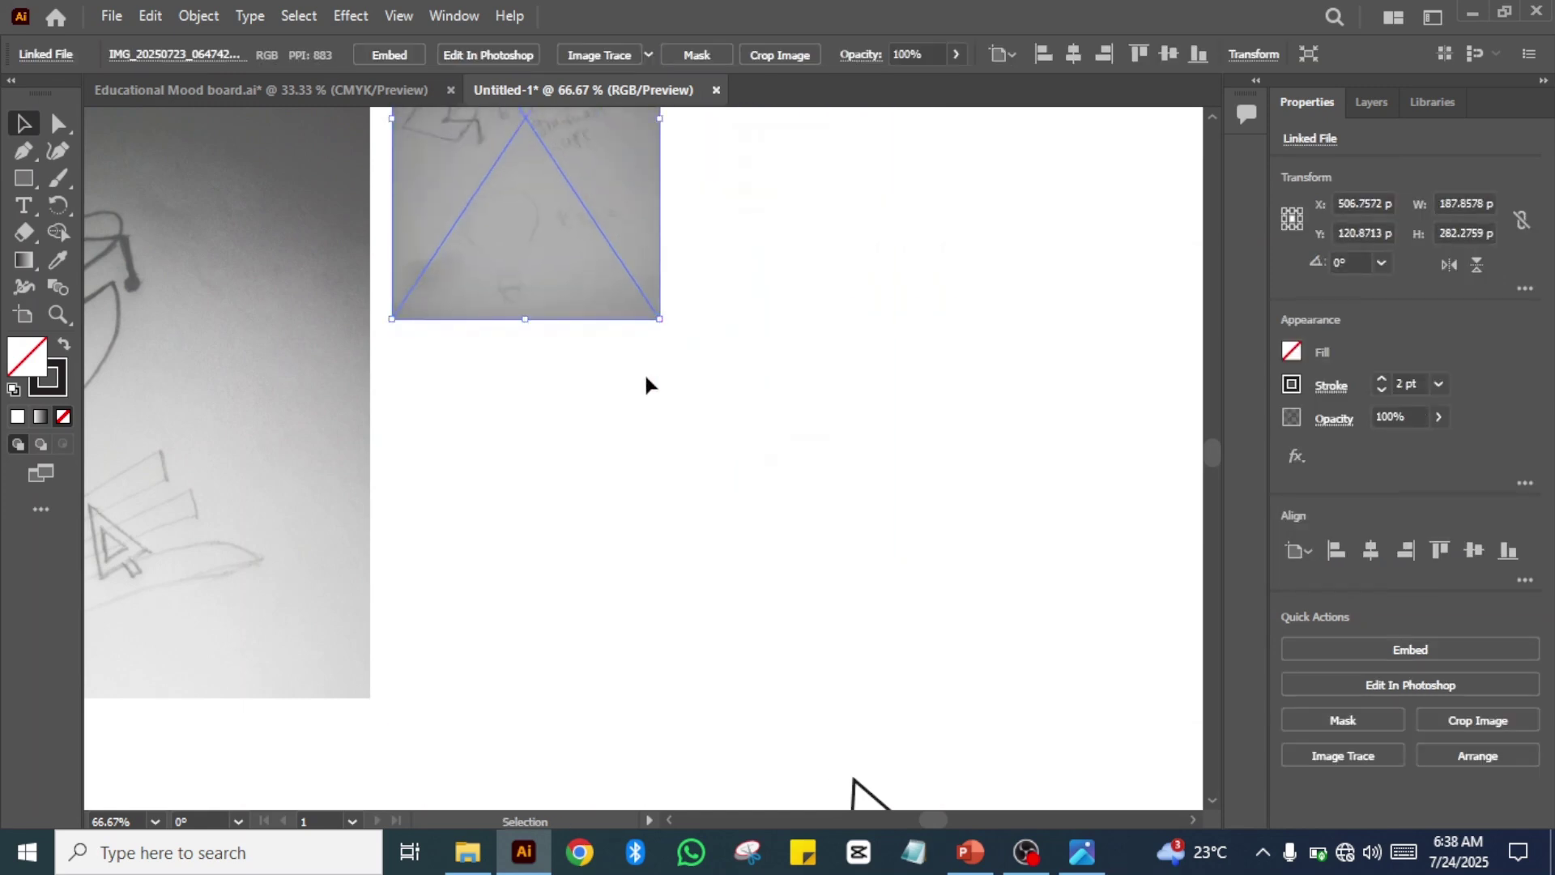
{"action": "left_click_drag", "start_coordinate": [864, 264], "coordinate": [737, 757]}
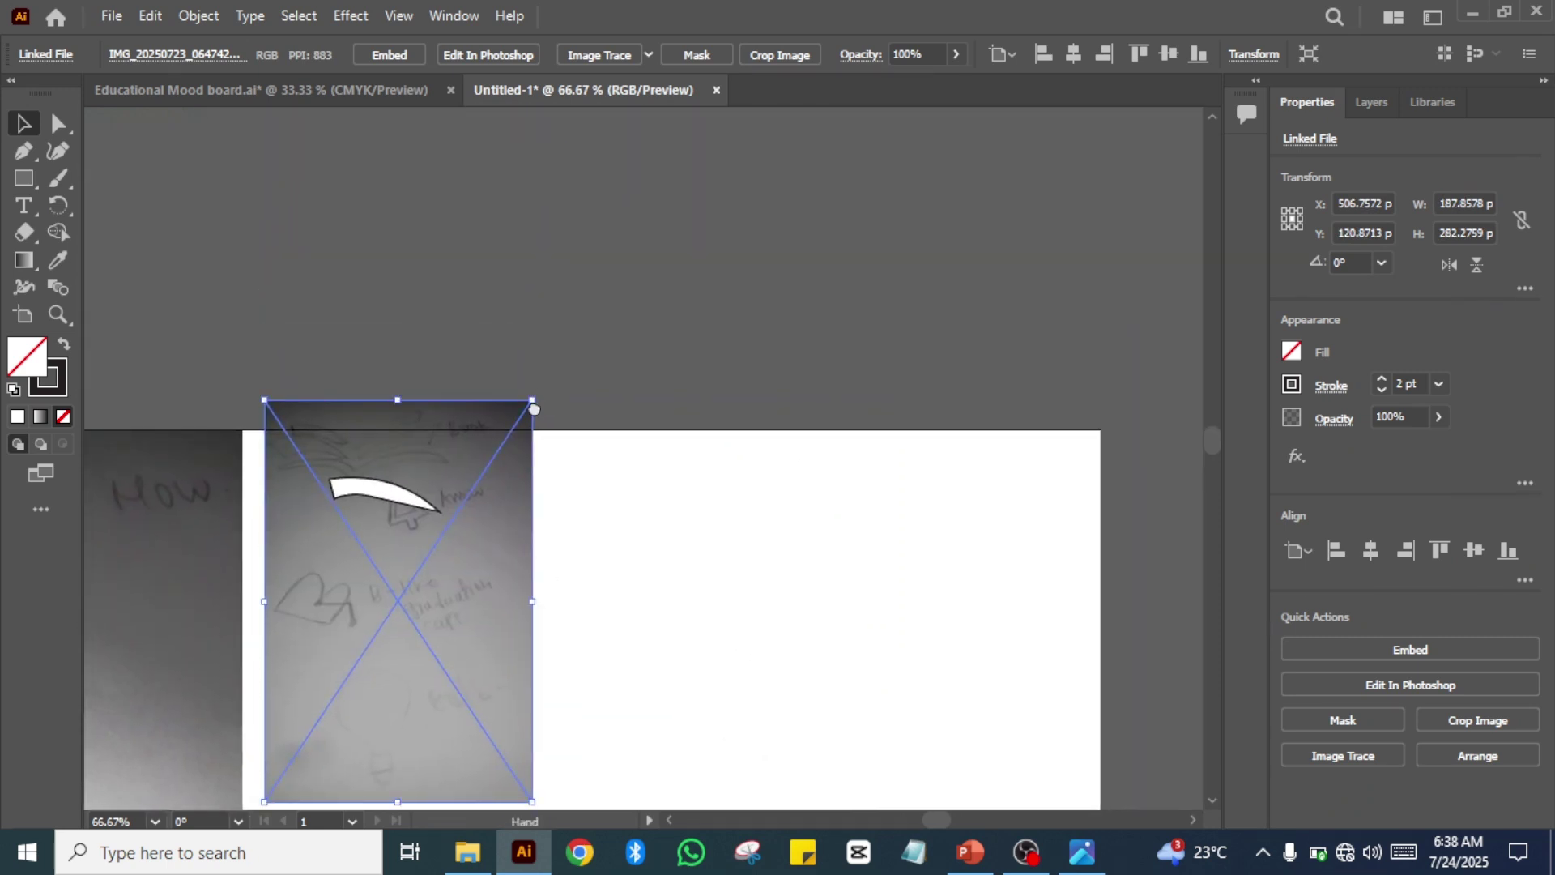
{"action": "left_click_drag", "start_coordinate": [530, 418], "coordinate": [554, 363]}
{"action": "left_click", "coordinate": [769, 520]}
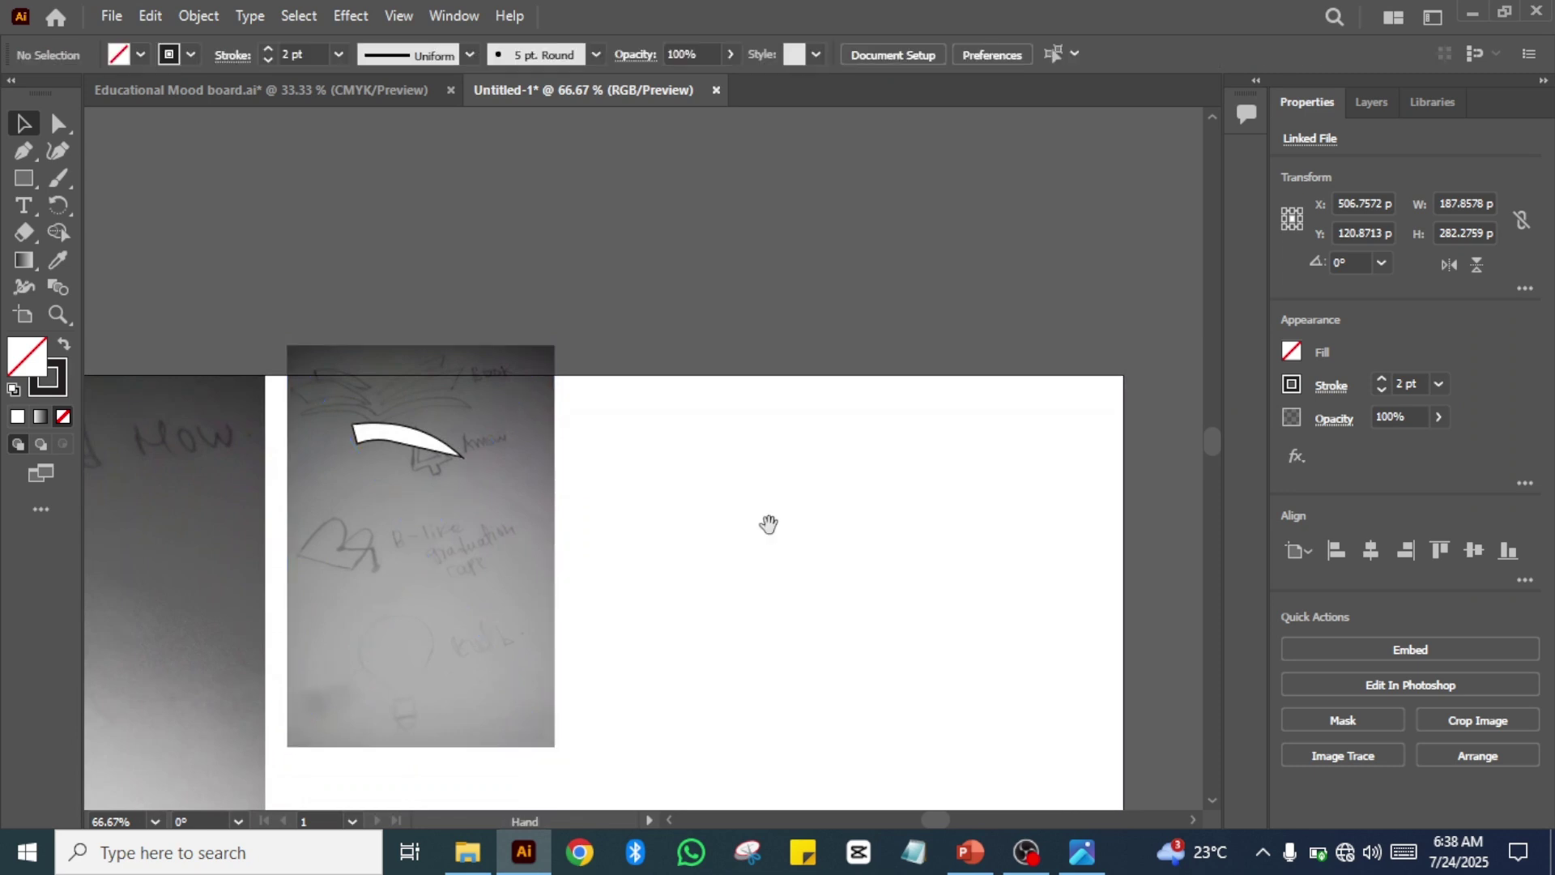
{"action": "left_click_drag", "start_coordinate": [769, 528], "coordinate": [725, 162]}
{"action": "key", "text": "ctrl+equal"}
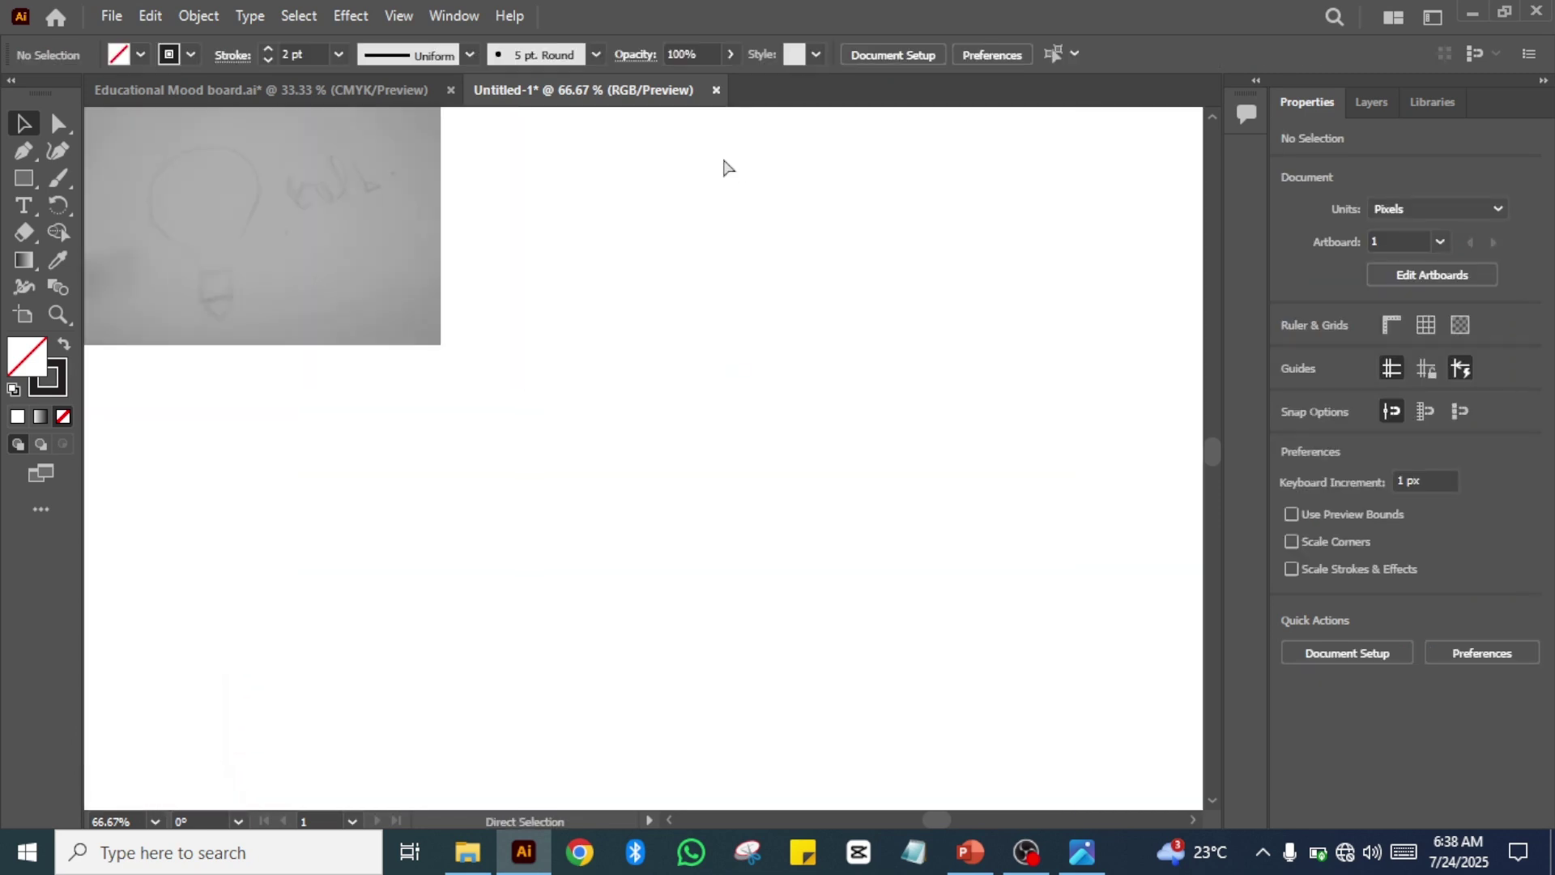
- Add a letter "B" as text on the blank area beside the sketch photo and enlarge it proportionally to about 96 pt
{"action": "key", "text": "ctrl+equal"}
{"action": "left_click_drag", "start_coordinate": [680, 260], "coordinate": [616, 220]}
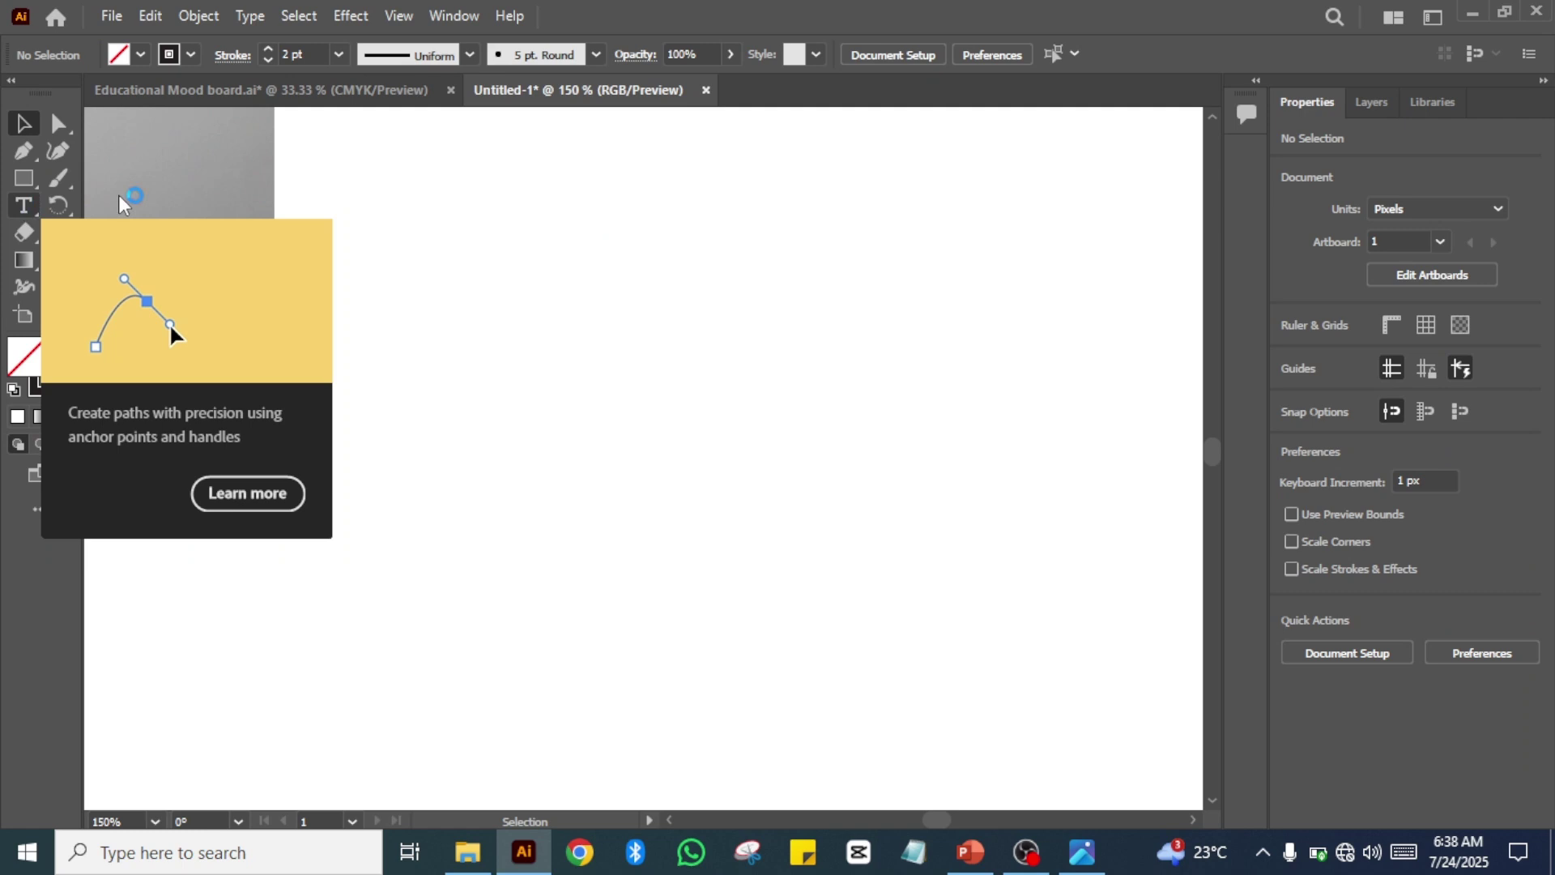
{"action": "left_click", "coordinate": [21, 212]}
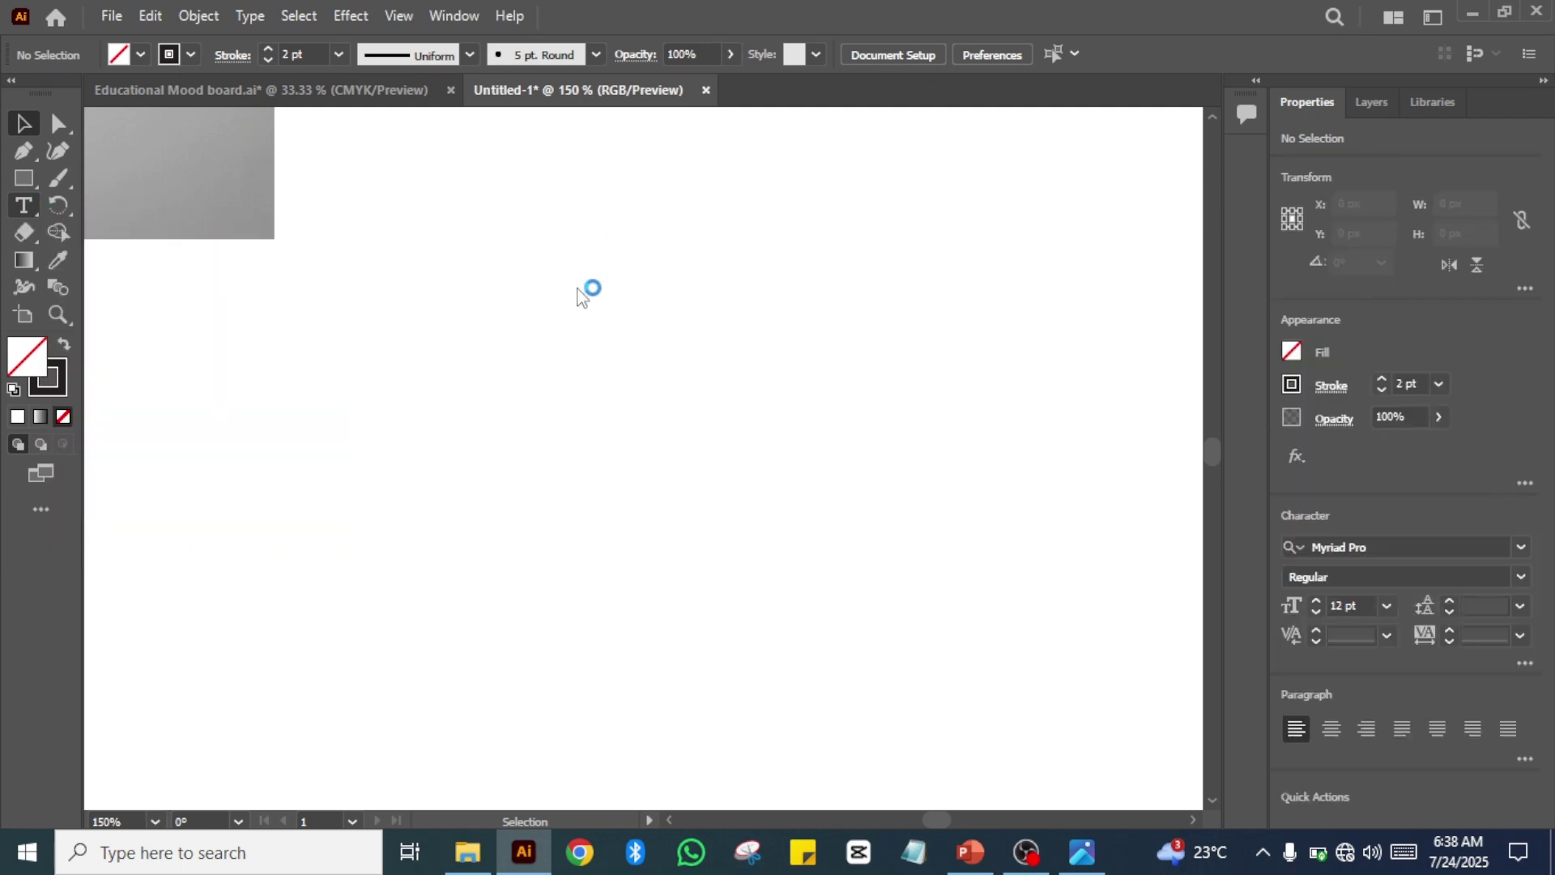
{"action": "left_click", "coordinate": [496, 334]}
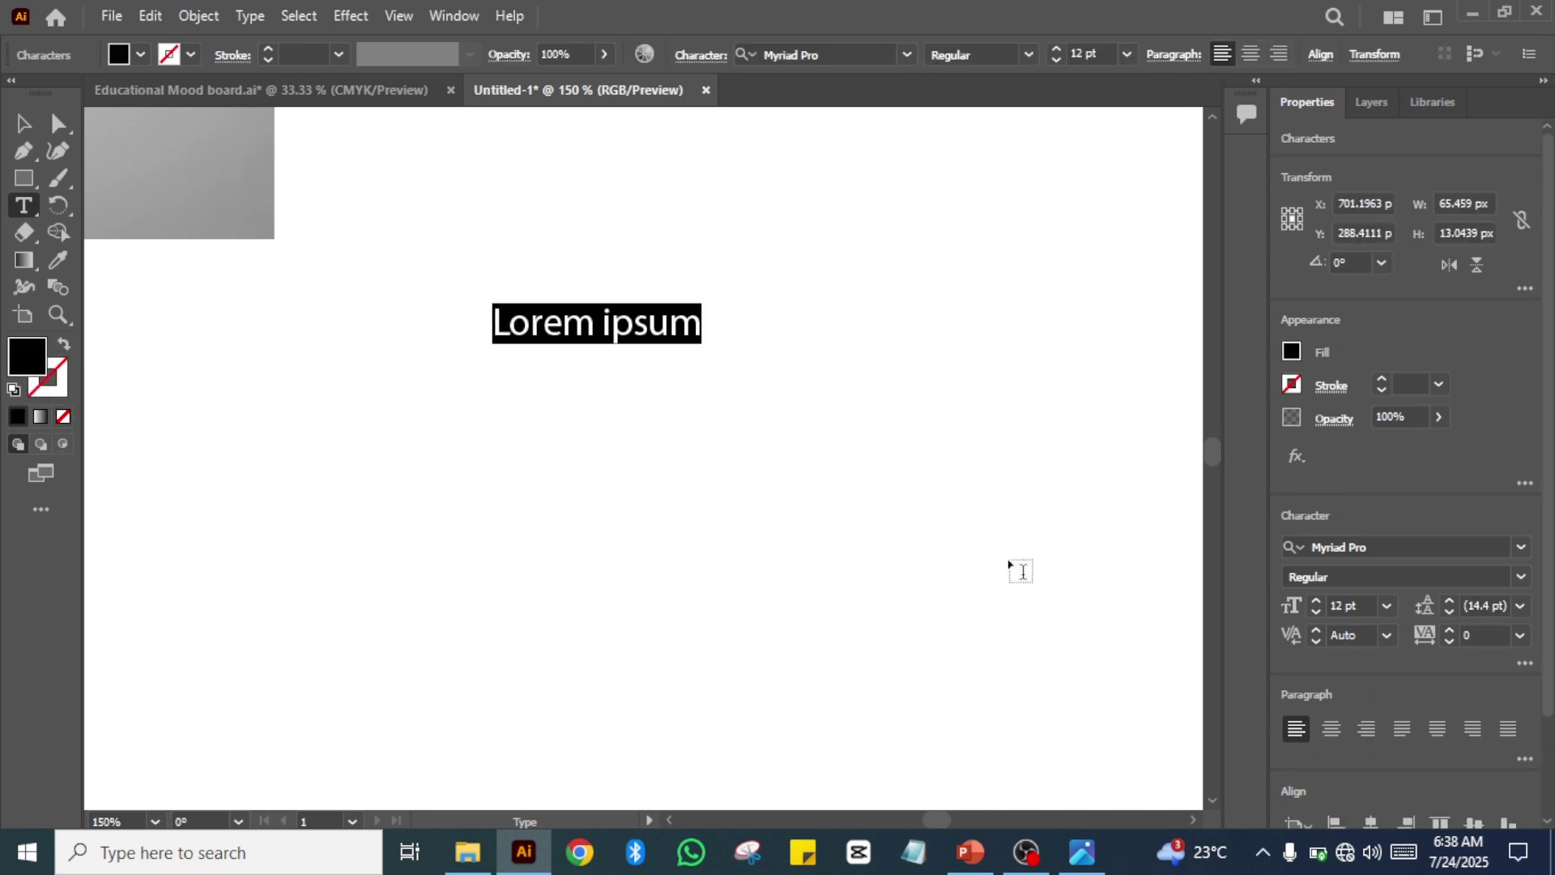
{"action": "type", "text": "B"}
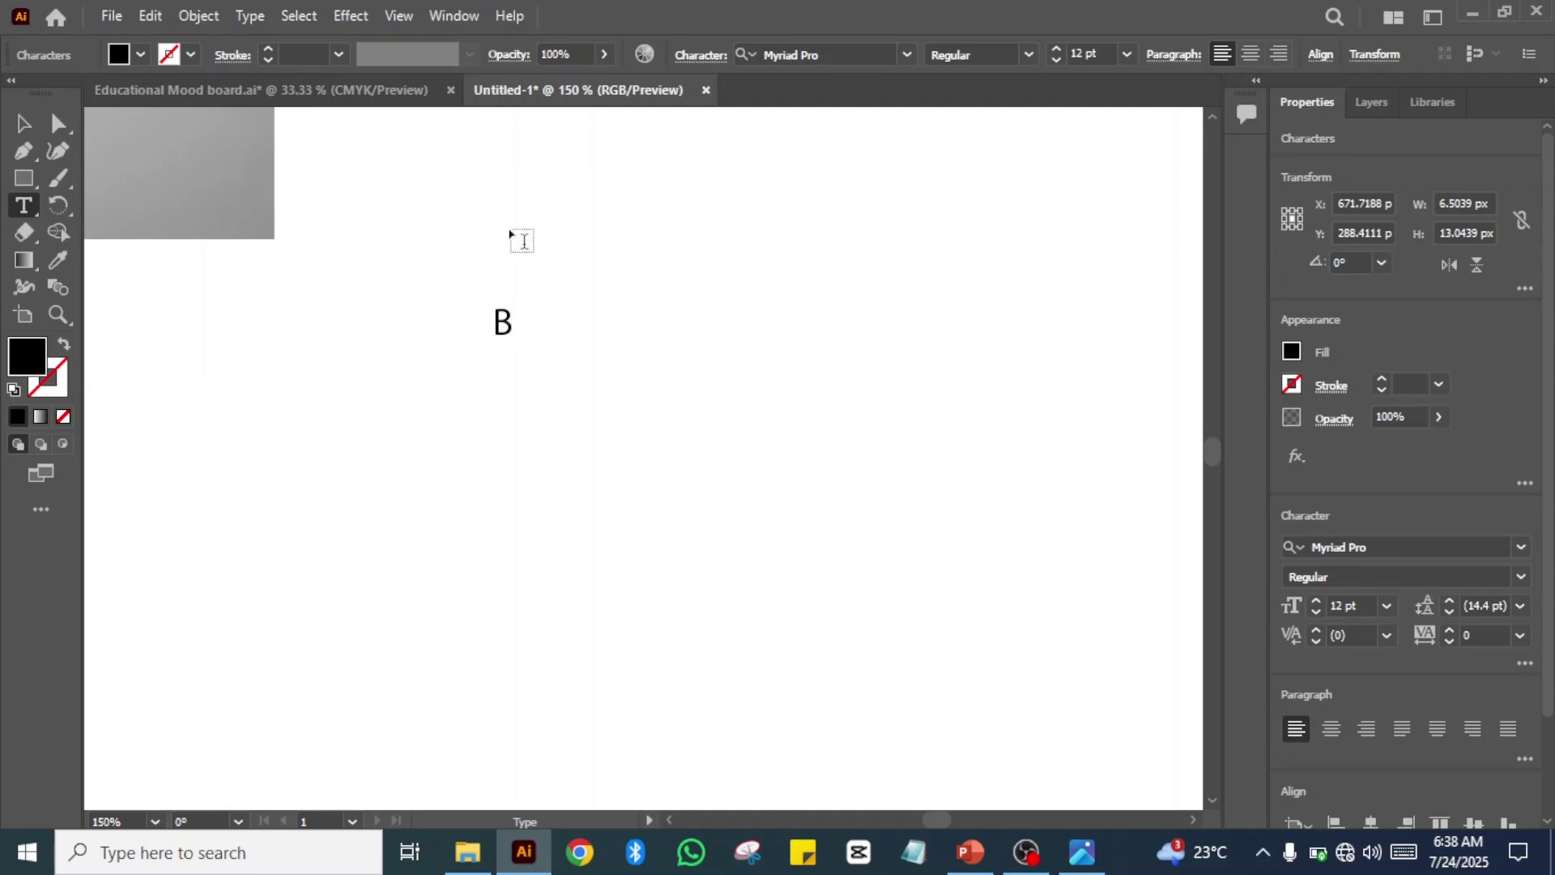
{"action": "left_click", "coordinate": [29, 126]}
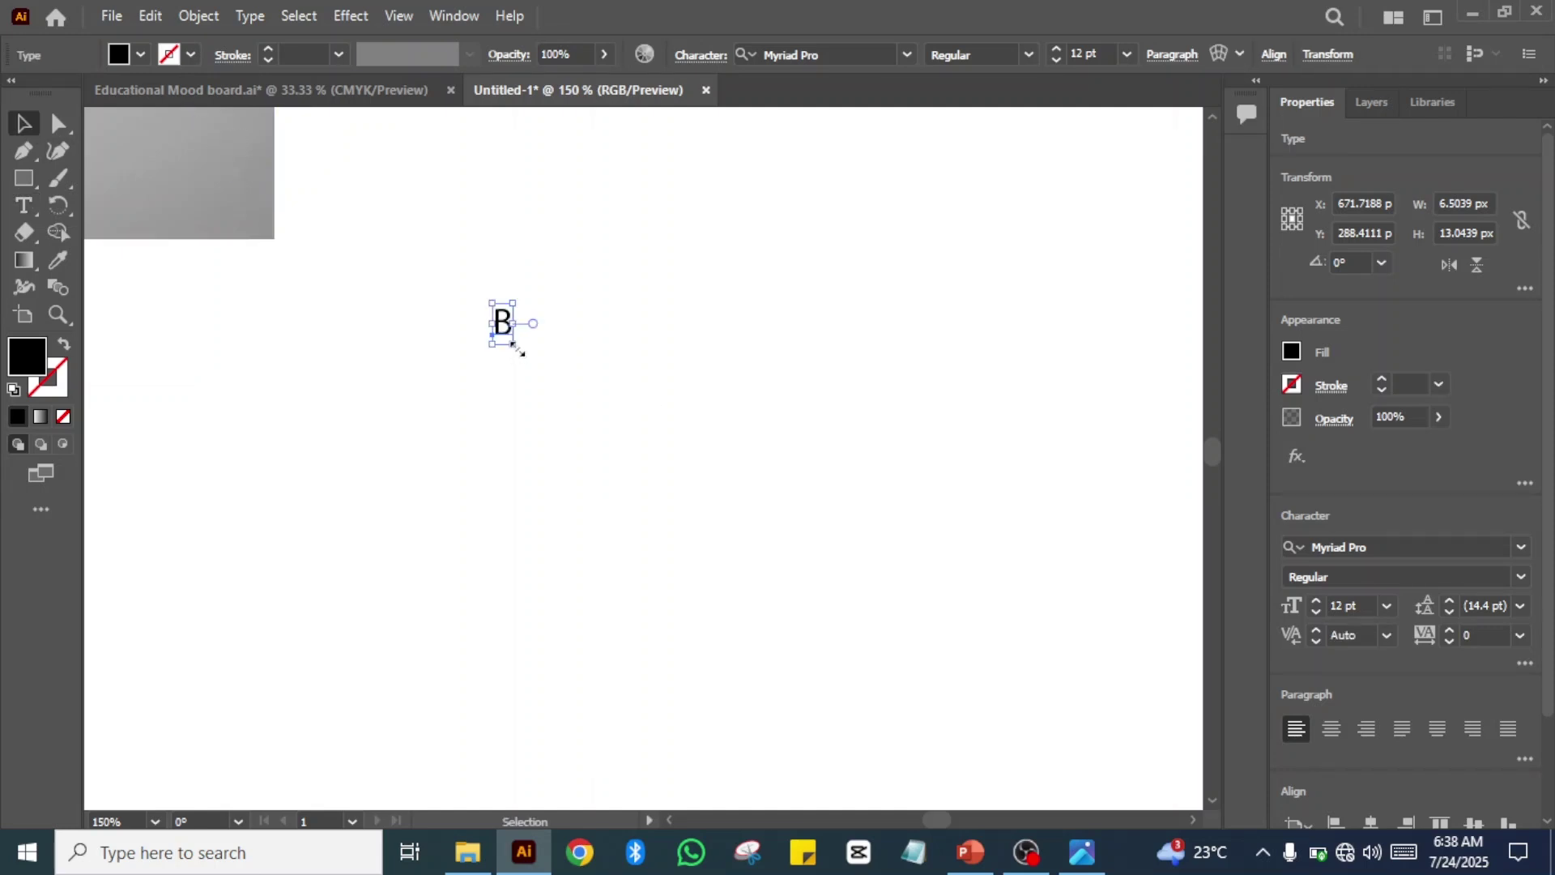
{"action": "left_click_drag", "start_coordinate": [512, 345], "coordinate": [913, 646]}
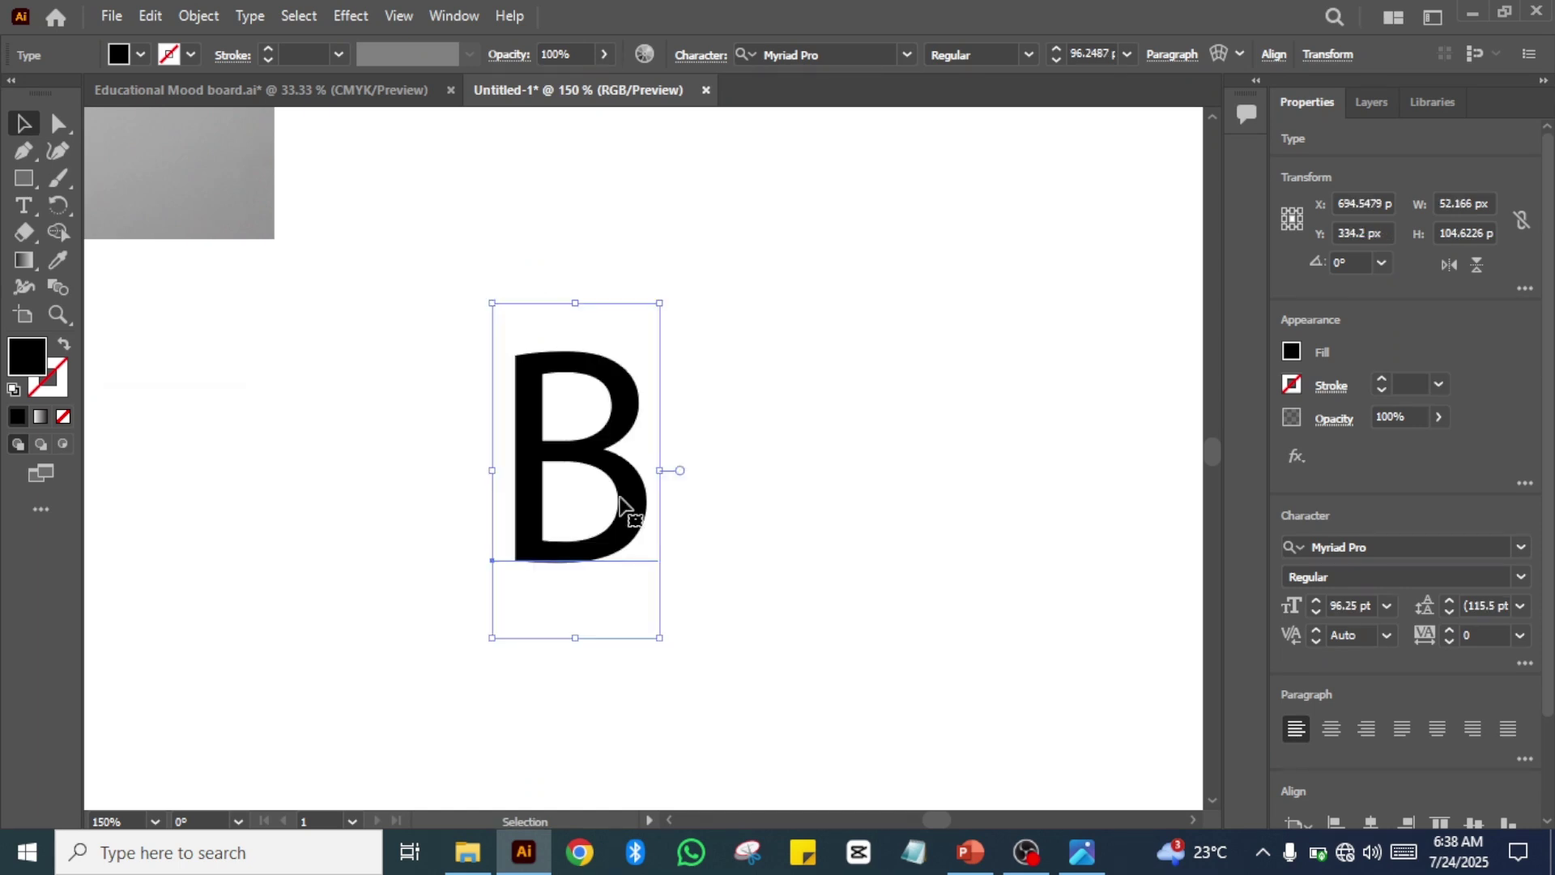
- Set the letter B's font to Lato in the Regular style
{"action": "double_click", "coordinate": [648, 470]}
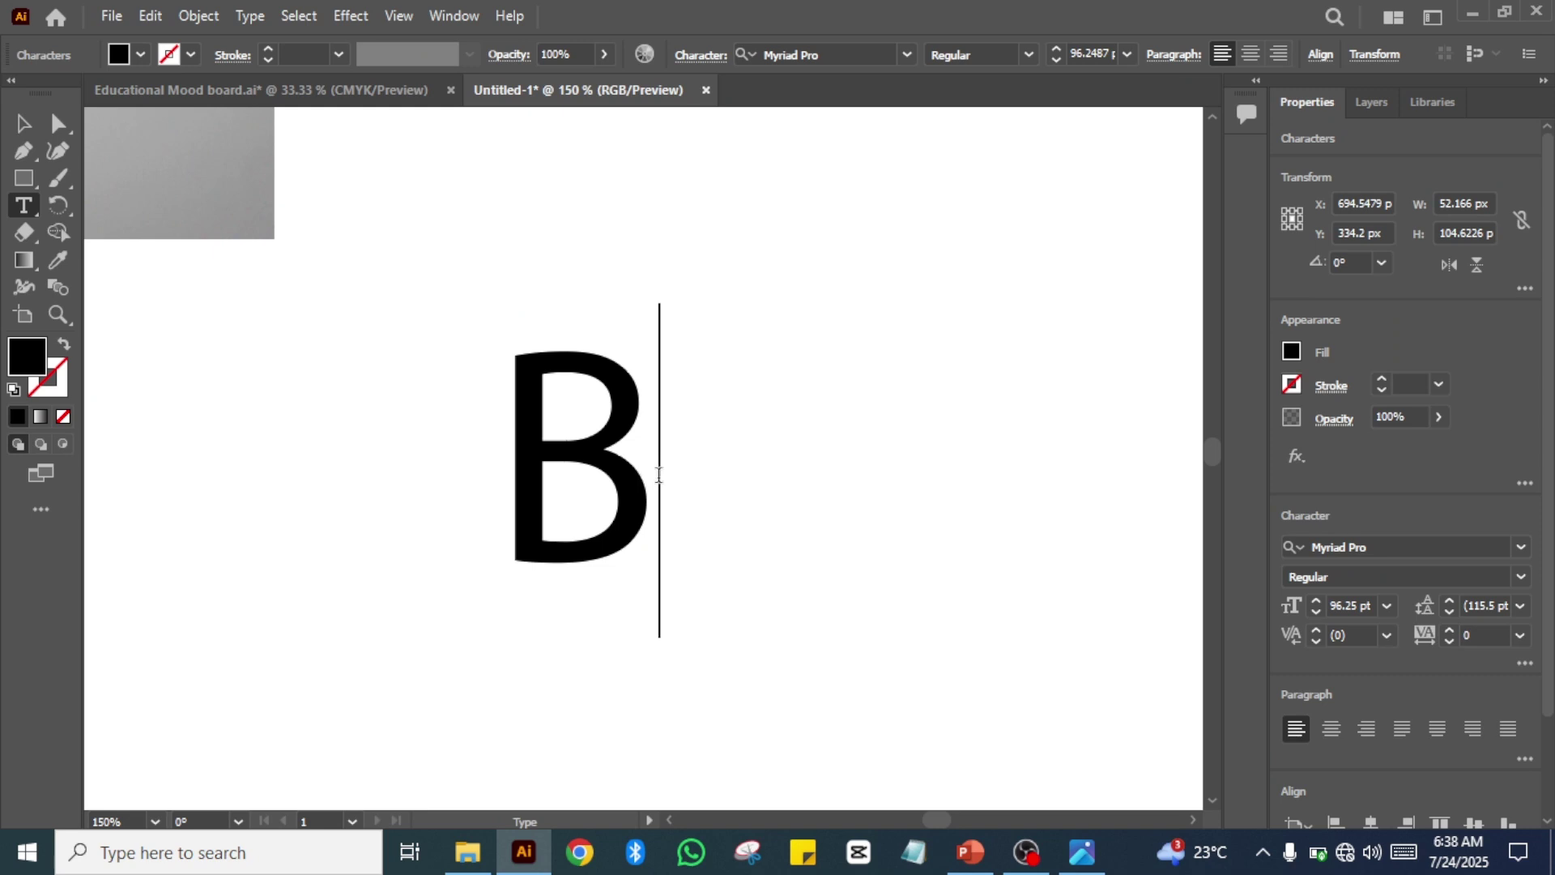
{"action": "key", "text": "ctrl+a"}
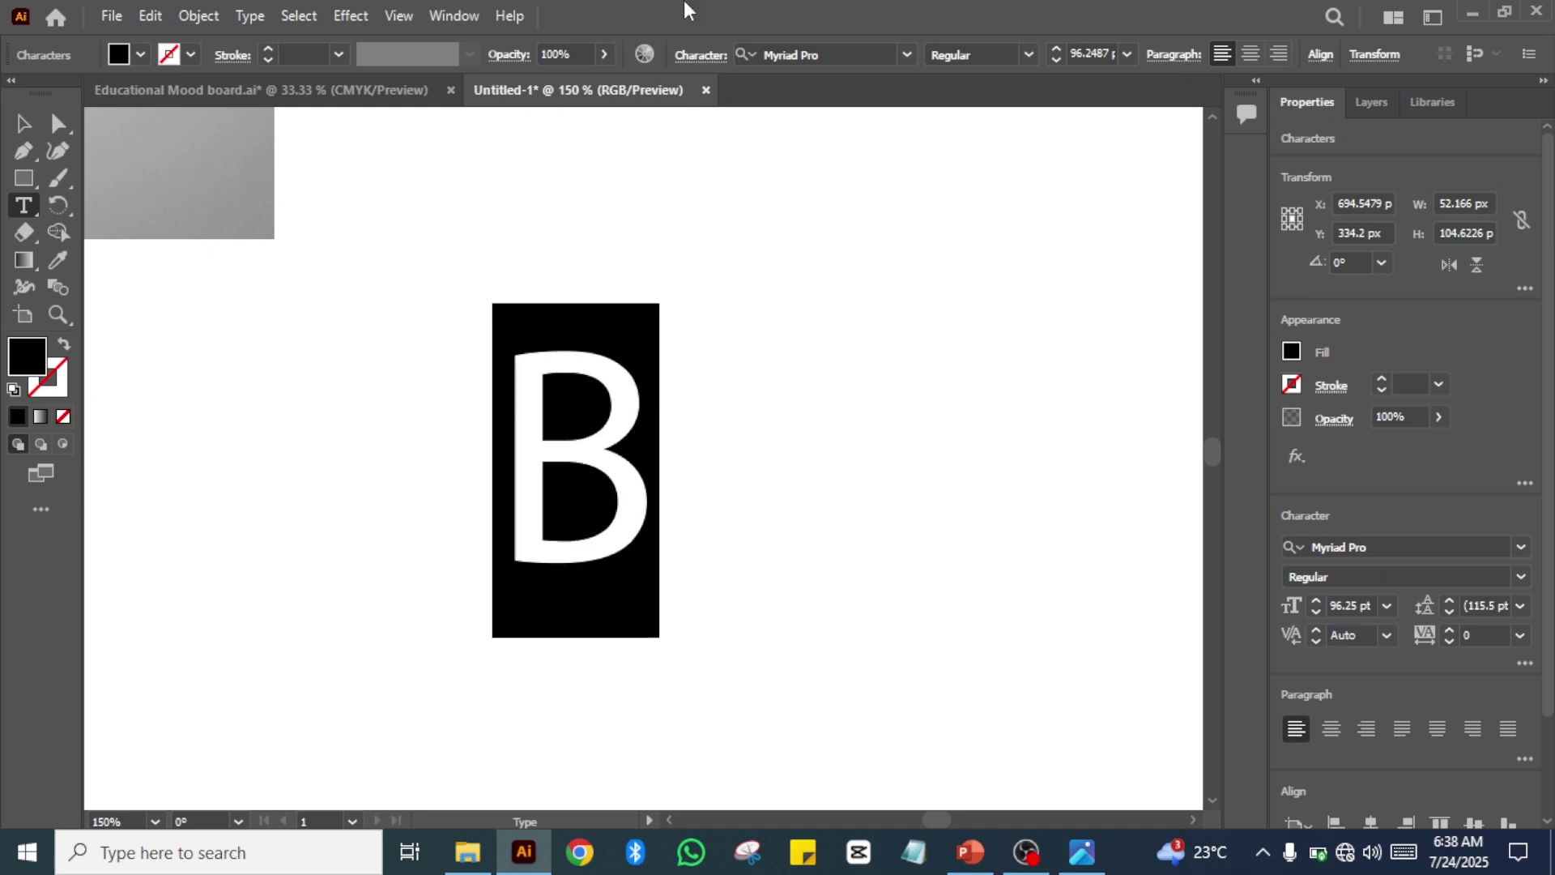
{"action": "left_click", "coordinate": [905, 55]}
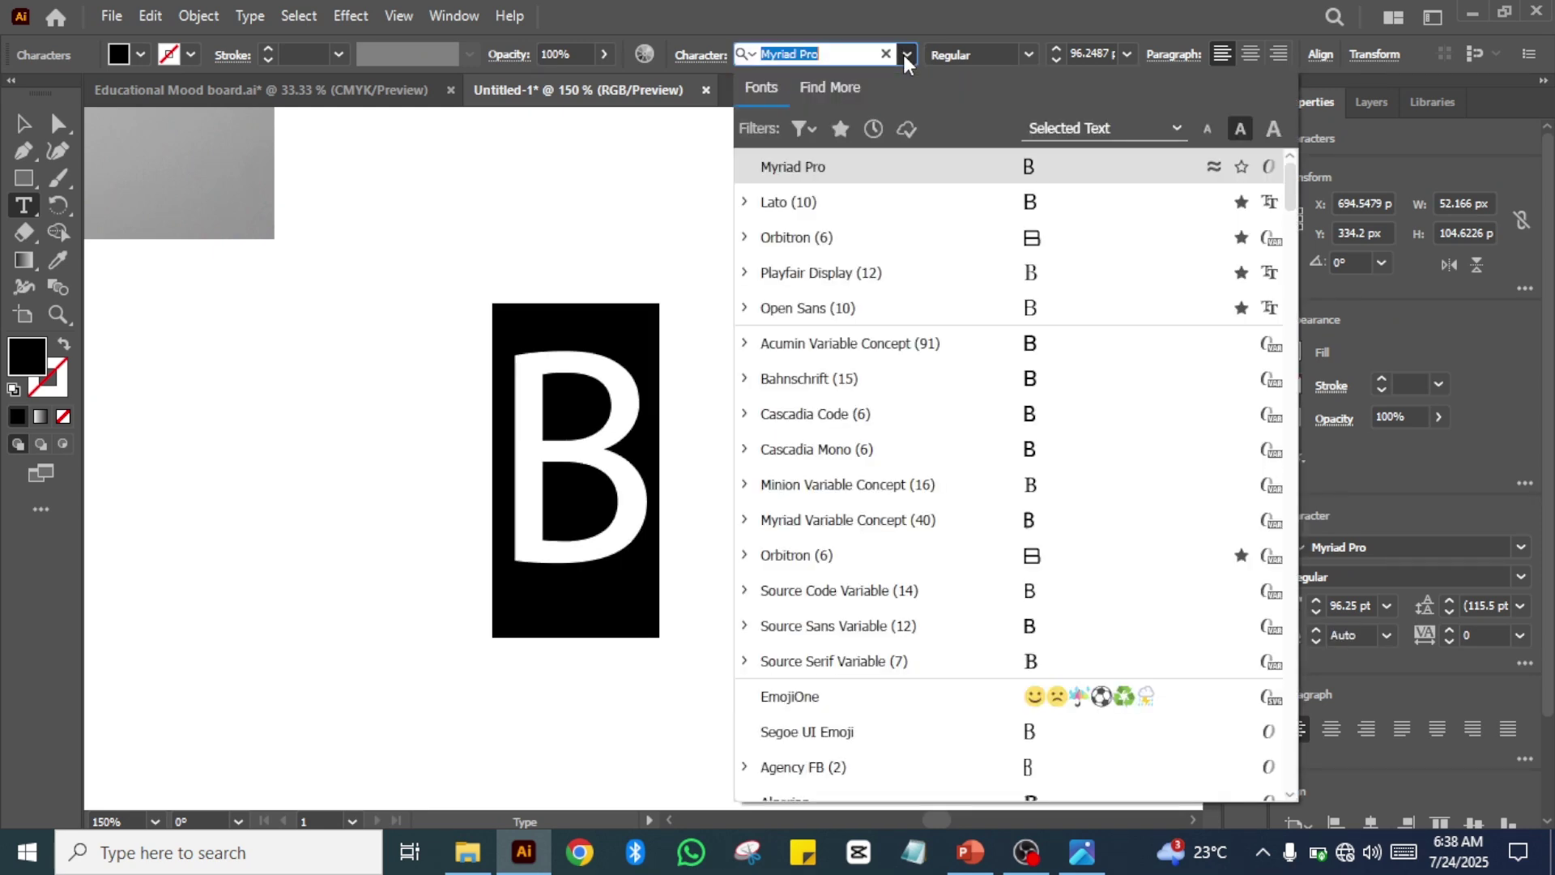
{"action": "left_click", "coordinate": [768, 203]}
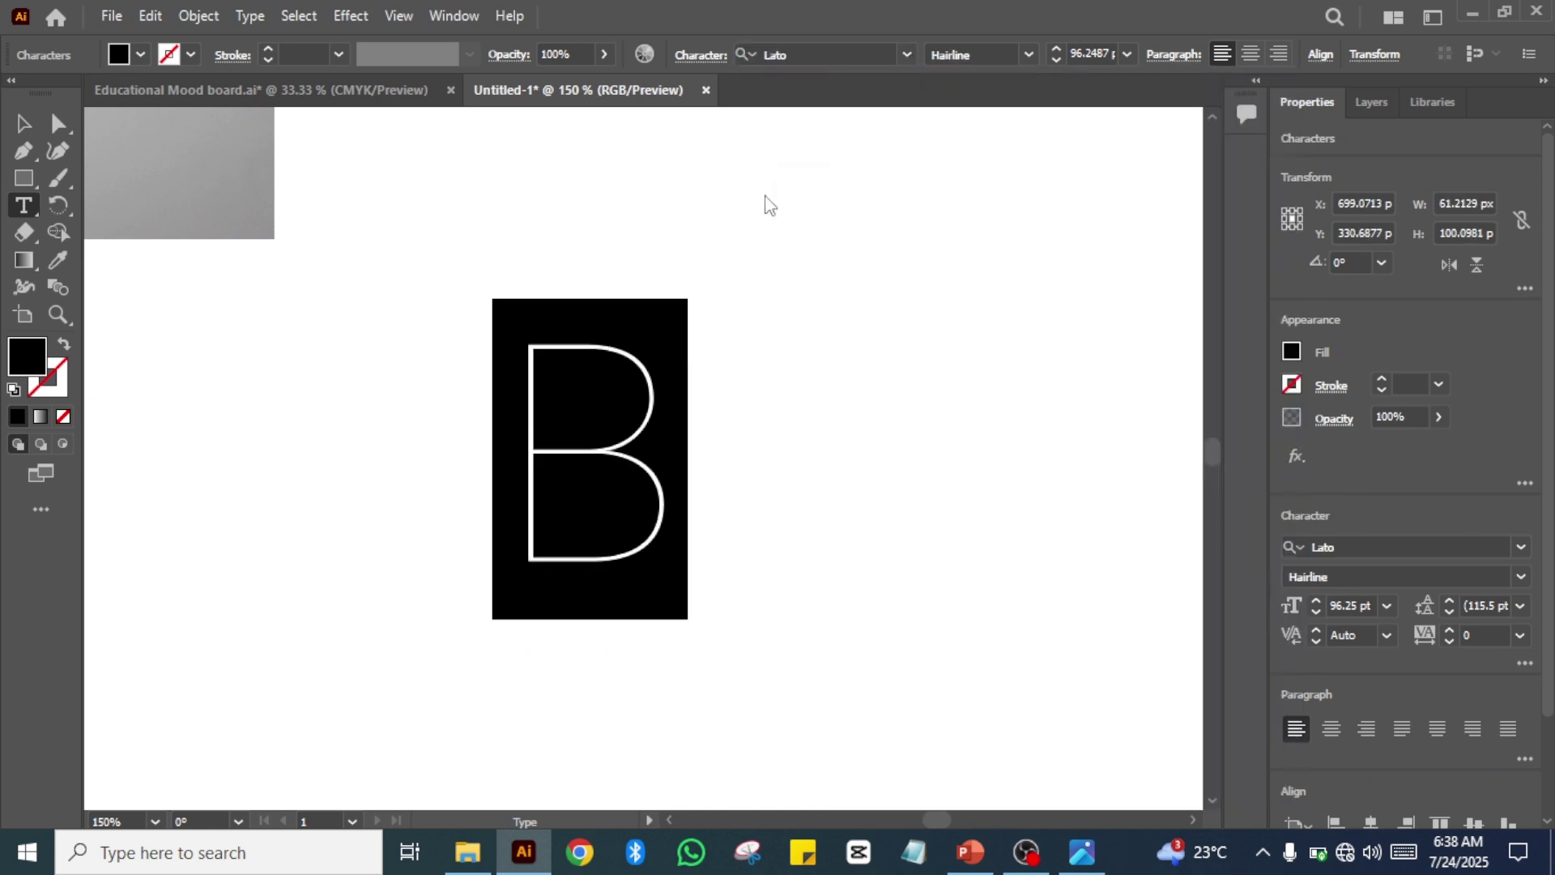
{"action": "left_click", "coordinate": [1028, 54]}
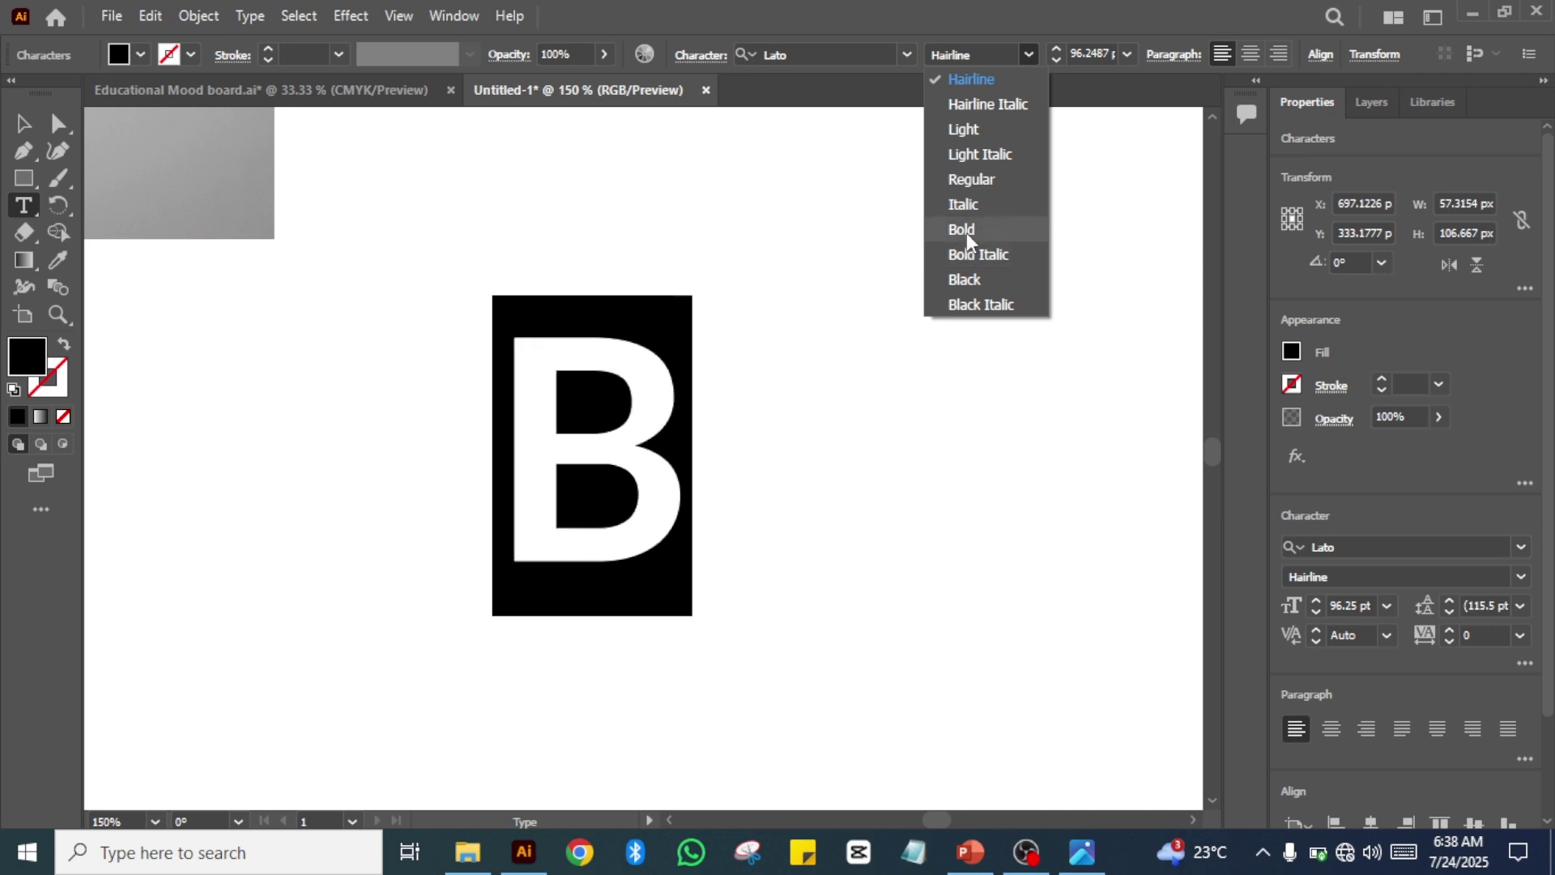
{"action": "left_click", "coordinate": [984, 181]}
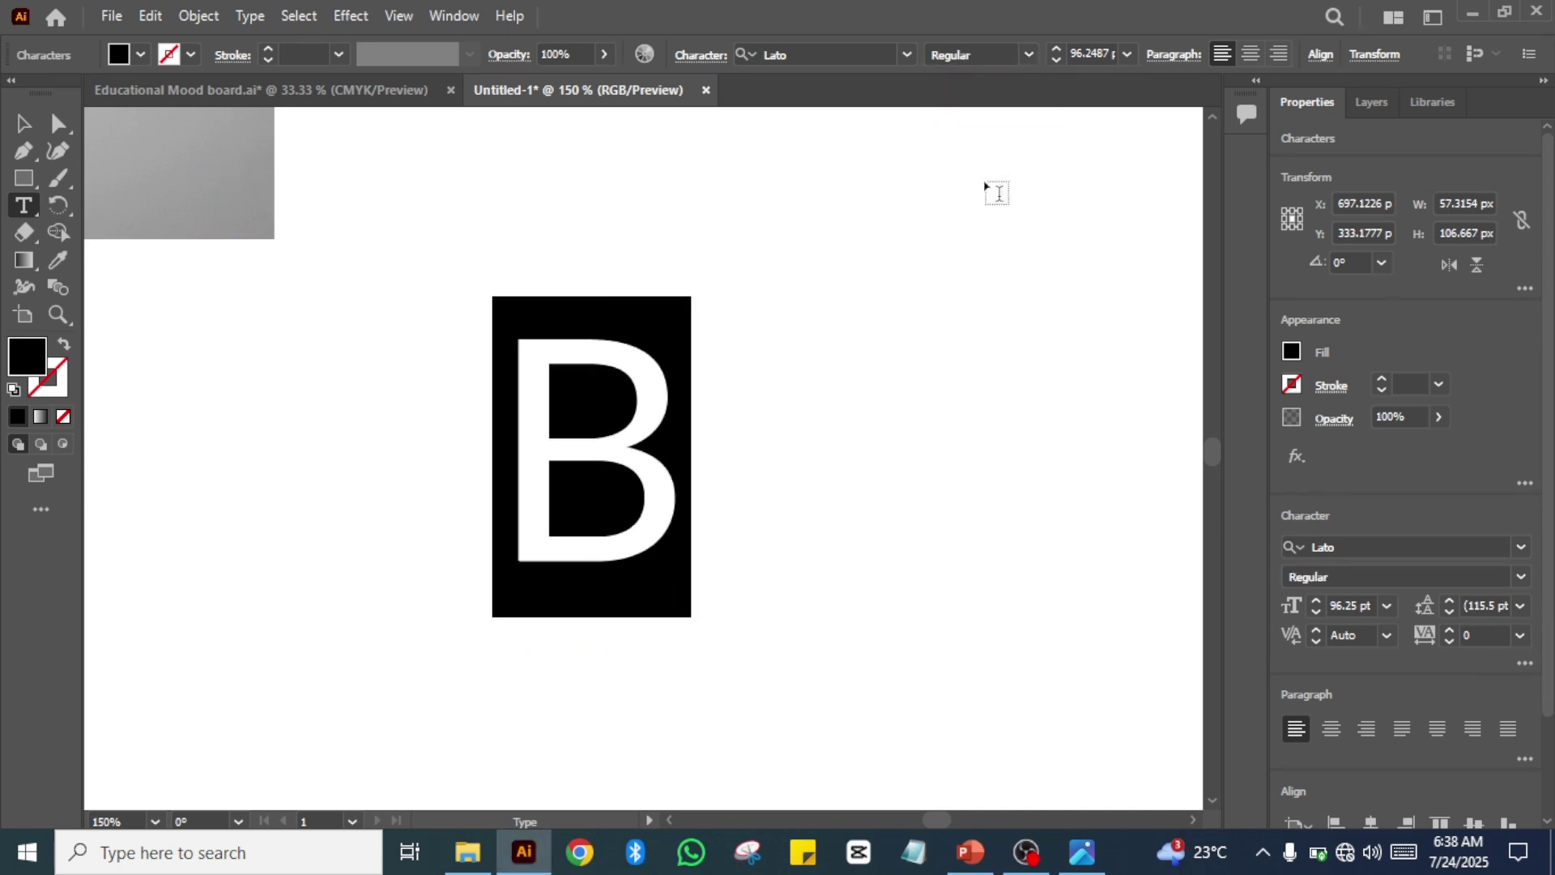
{"action": "left_click", "coordinate": [22, 124]}
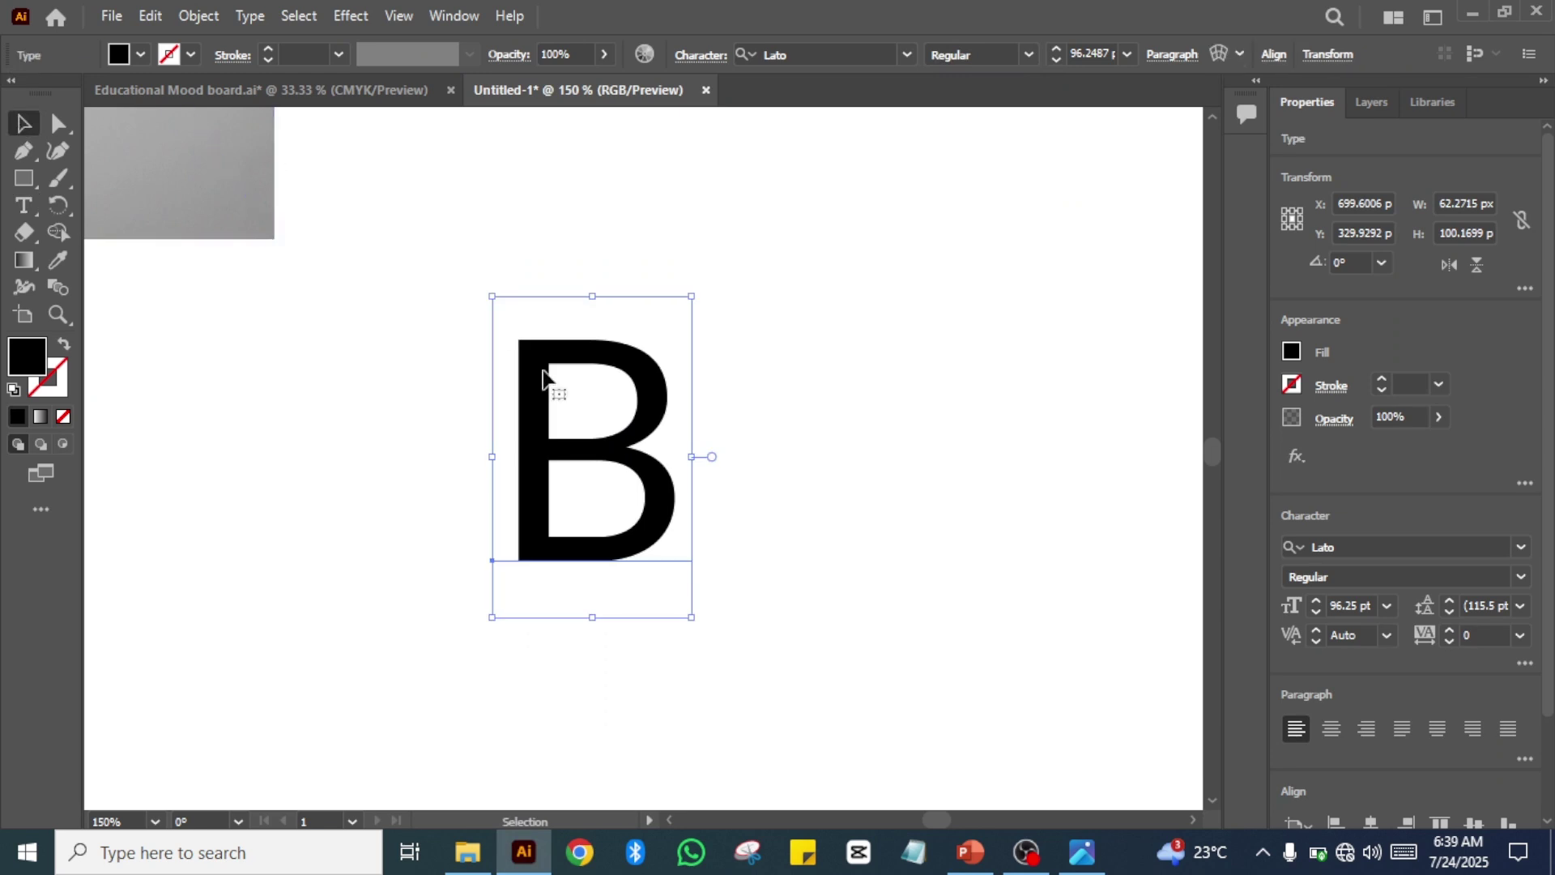
- Convert the letter B to outlines and give it no fill with a 2 pt black stroke
{"action": "right_click", "coordinate": [649, 484]}
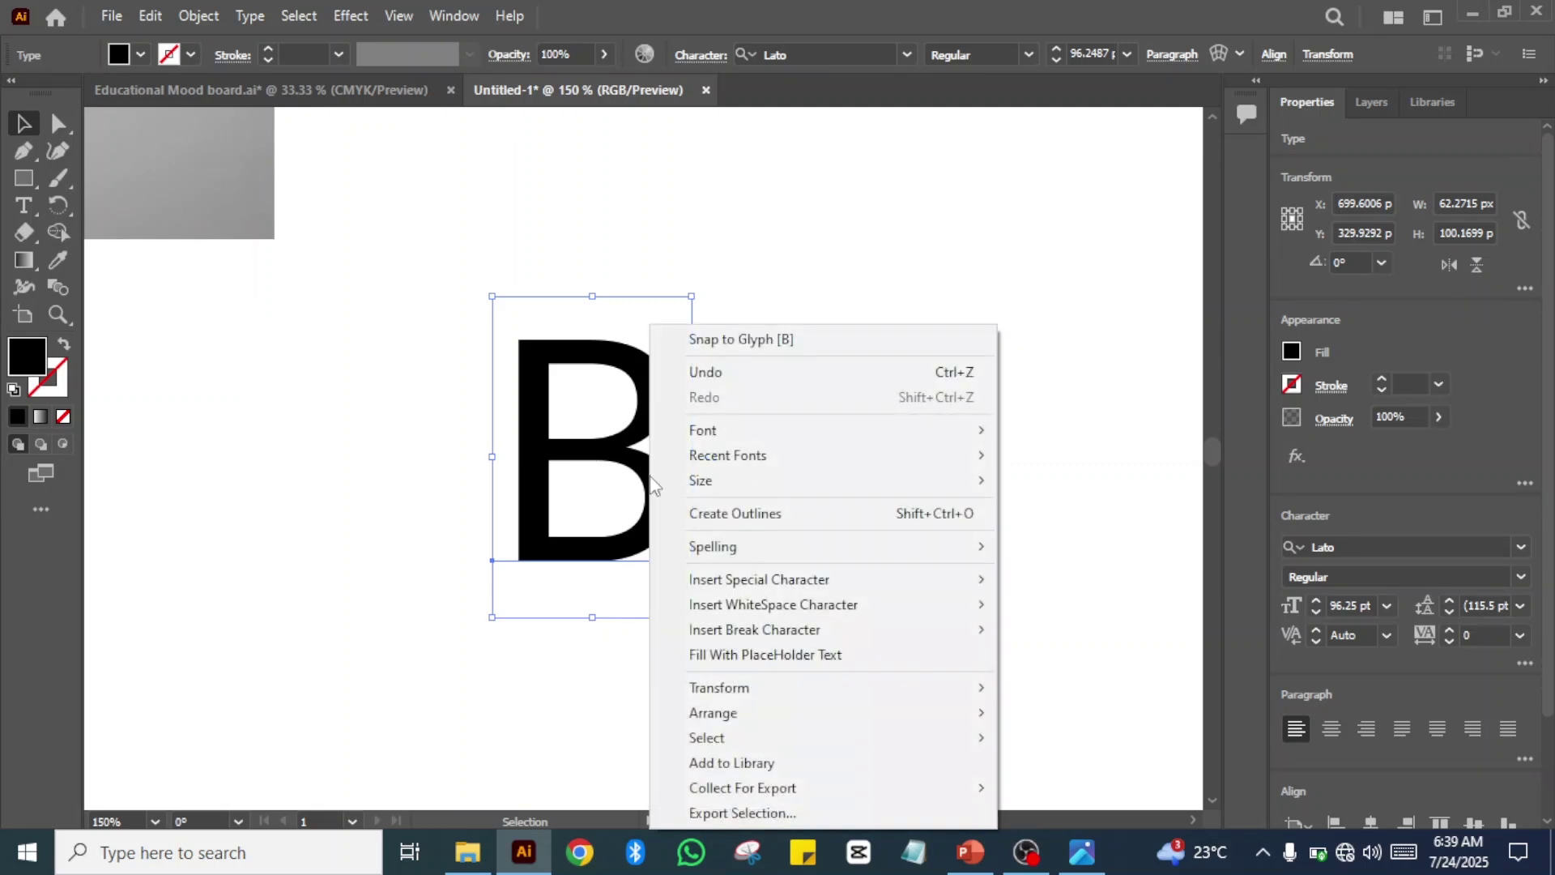
{"action": "left_click", "coordinate": [832, 517]}
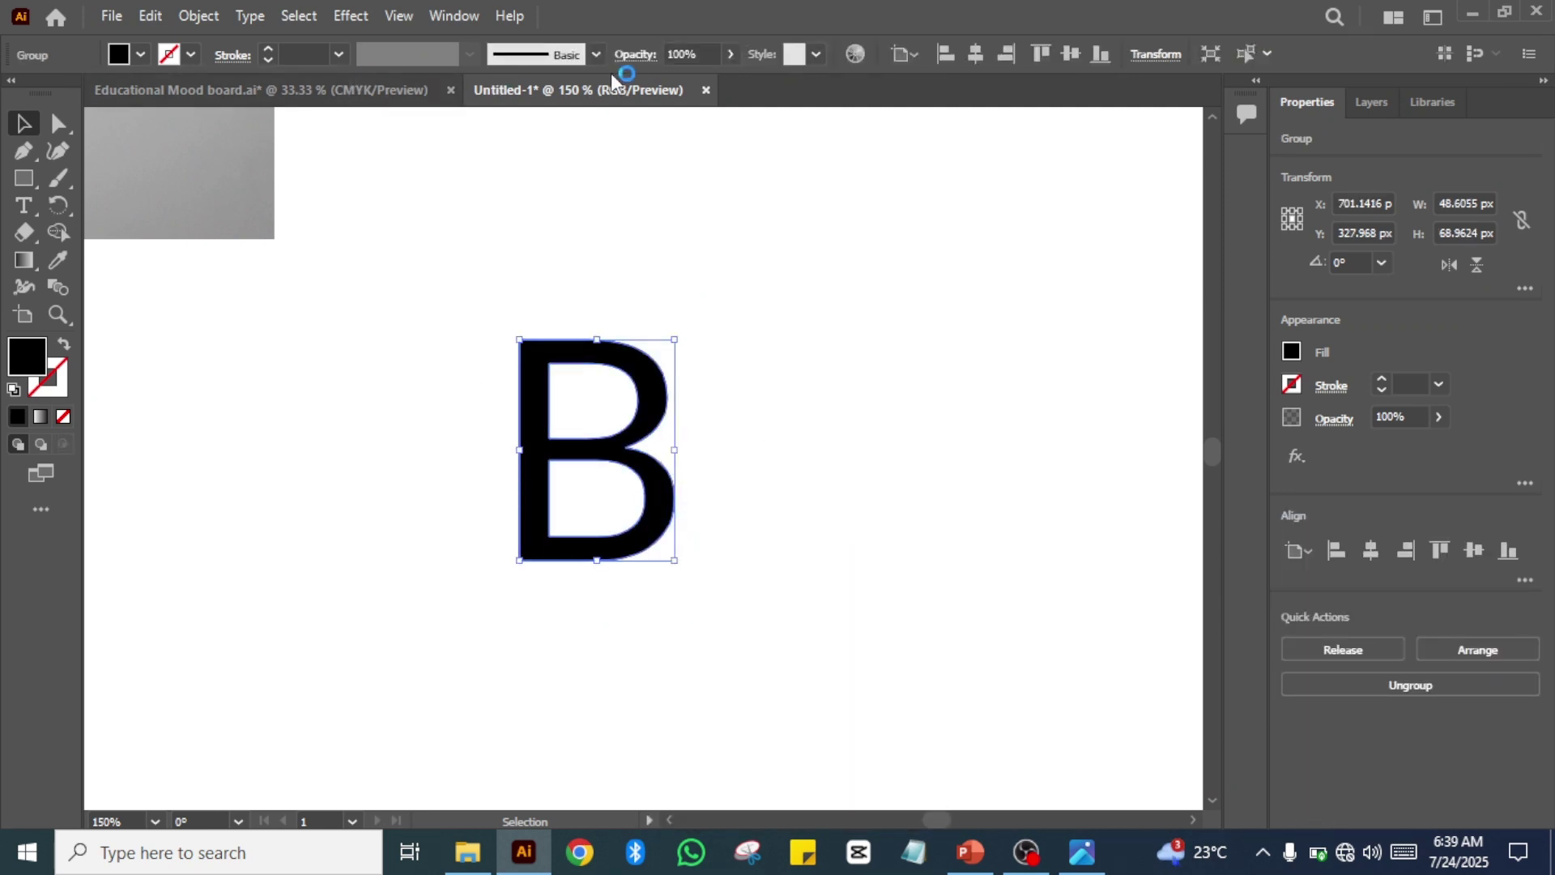
{"action": "left_click", "coordinate": [141, 54]}
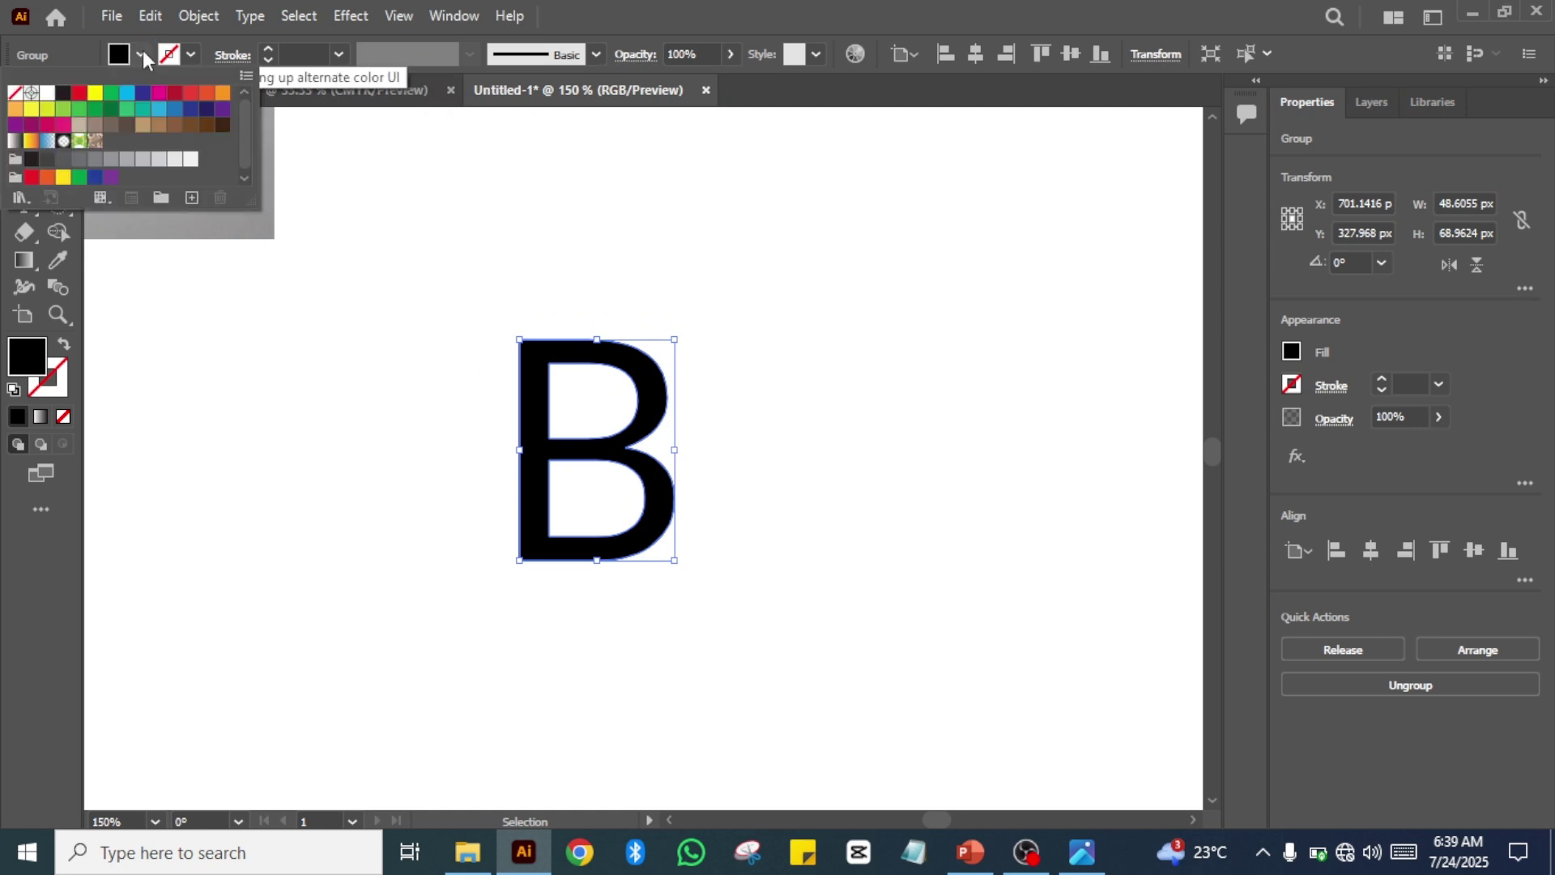
{"action": "left_click", "coordinate": [14, 93]}
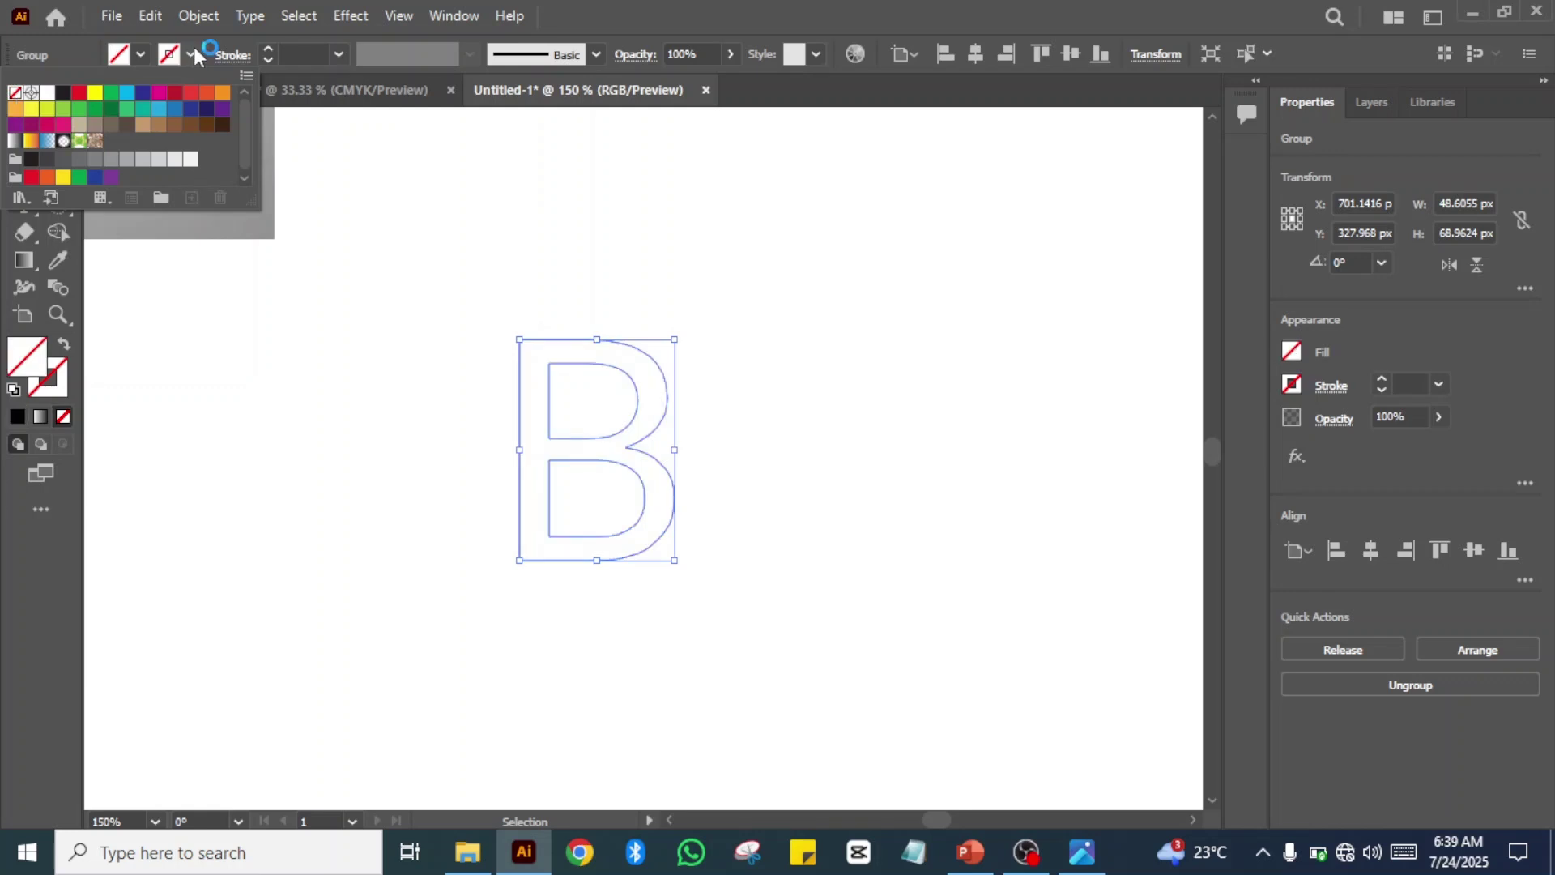
{"action": "left_click", "coordinate": [62, 93]}
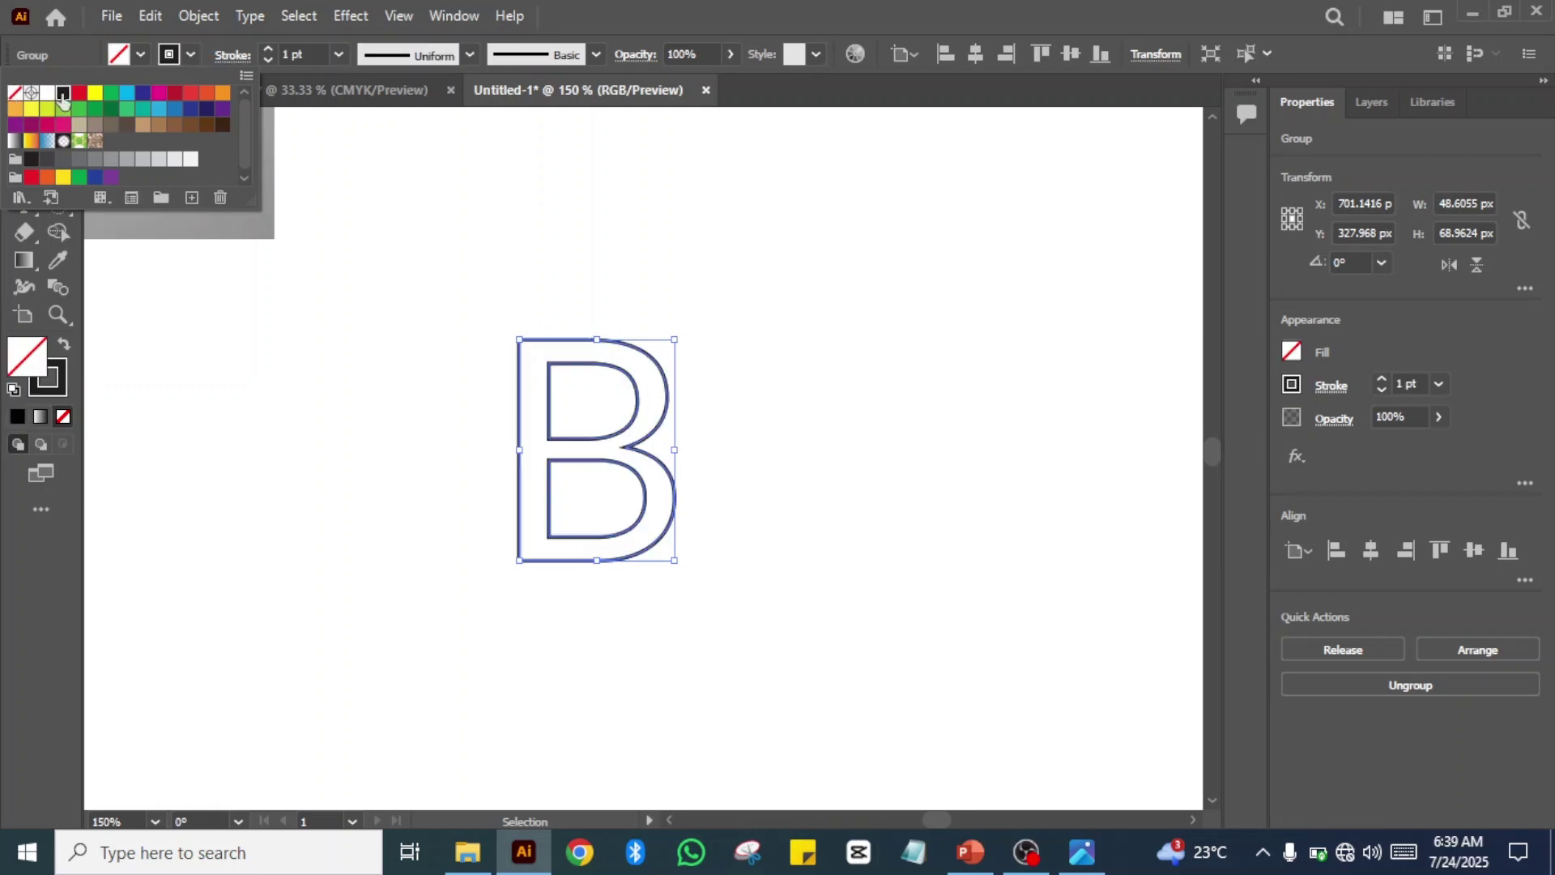
{"action": "left_click", "coordinate": [269, 50]}
{"action": "left_click", "coordinate": [1024, 447]}
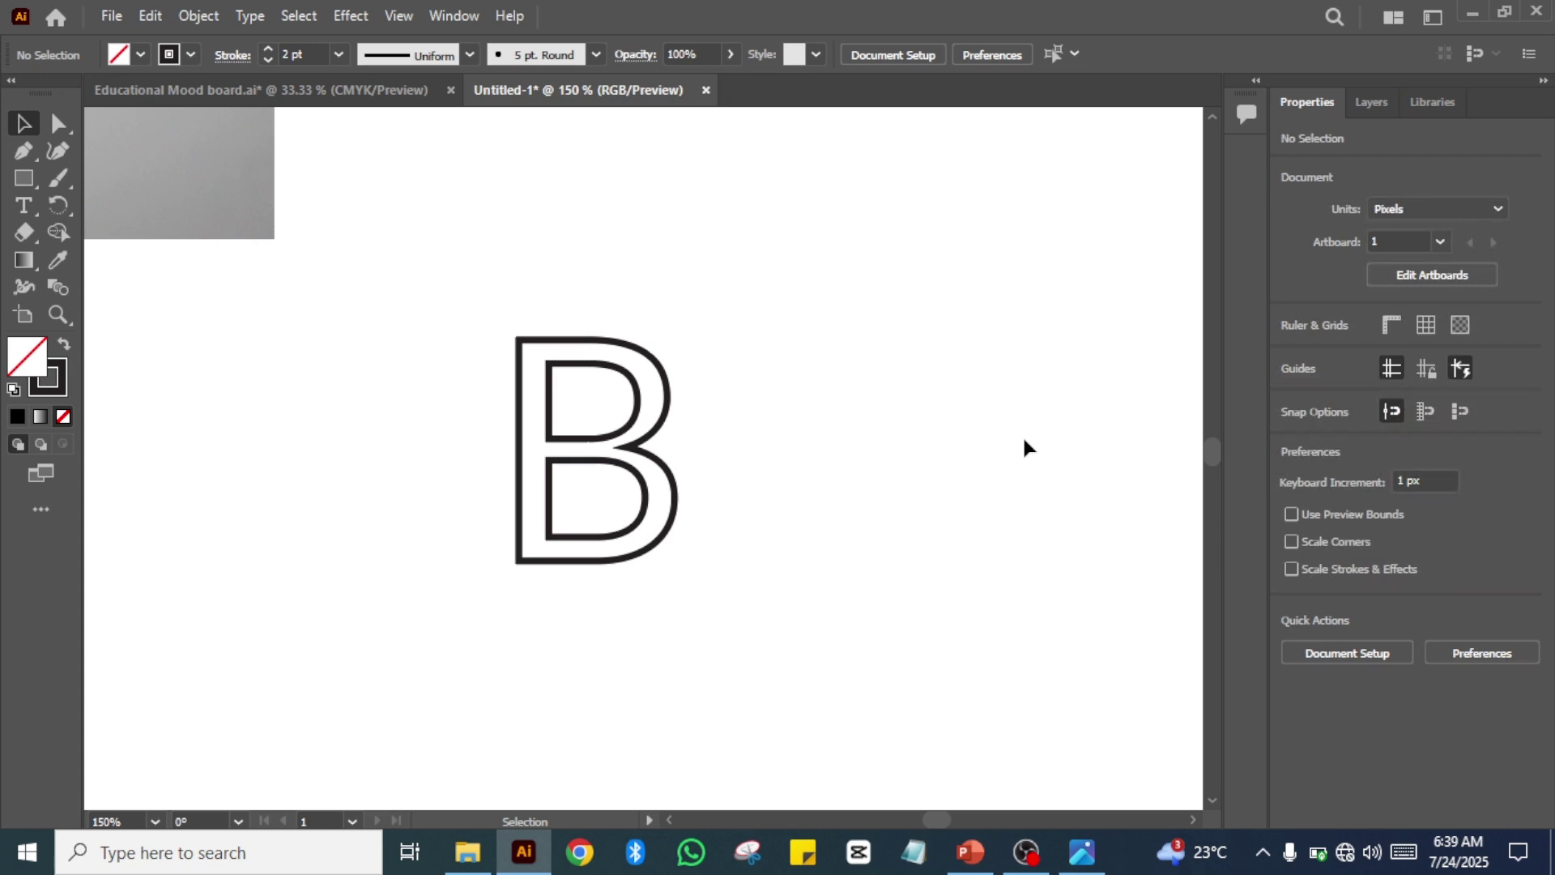
- Deselect the outlined letter B and show the document grid
{"action": "left_click", "coordinate": [674, 488]}
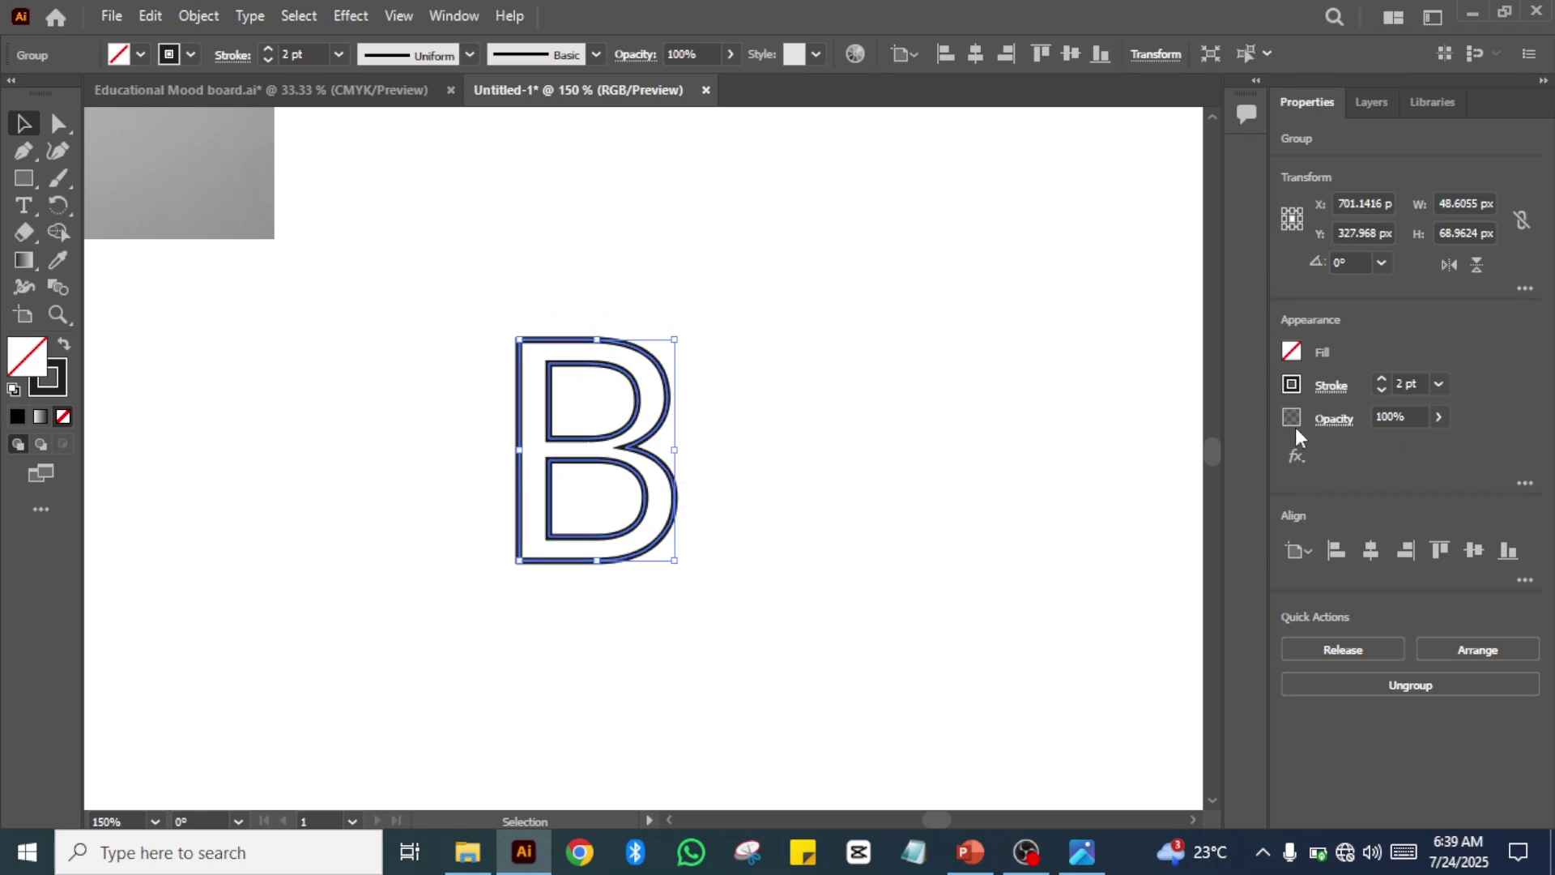
{"action": "left_click", "coordinate": [1044, 486]}
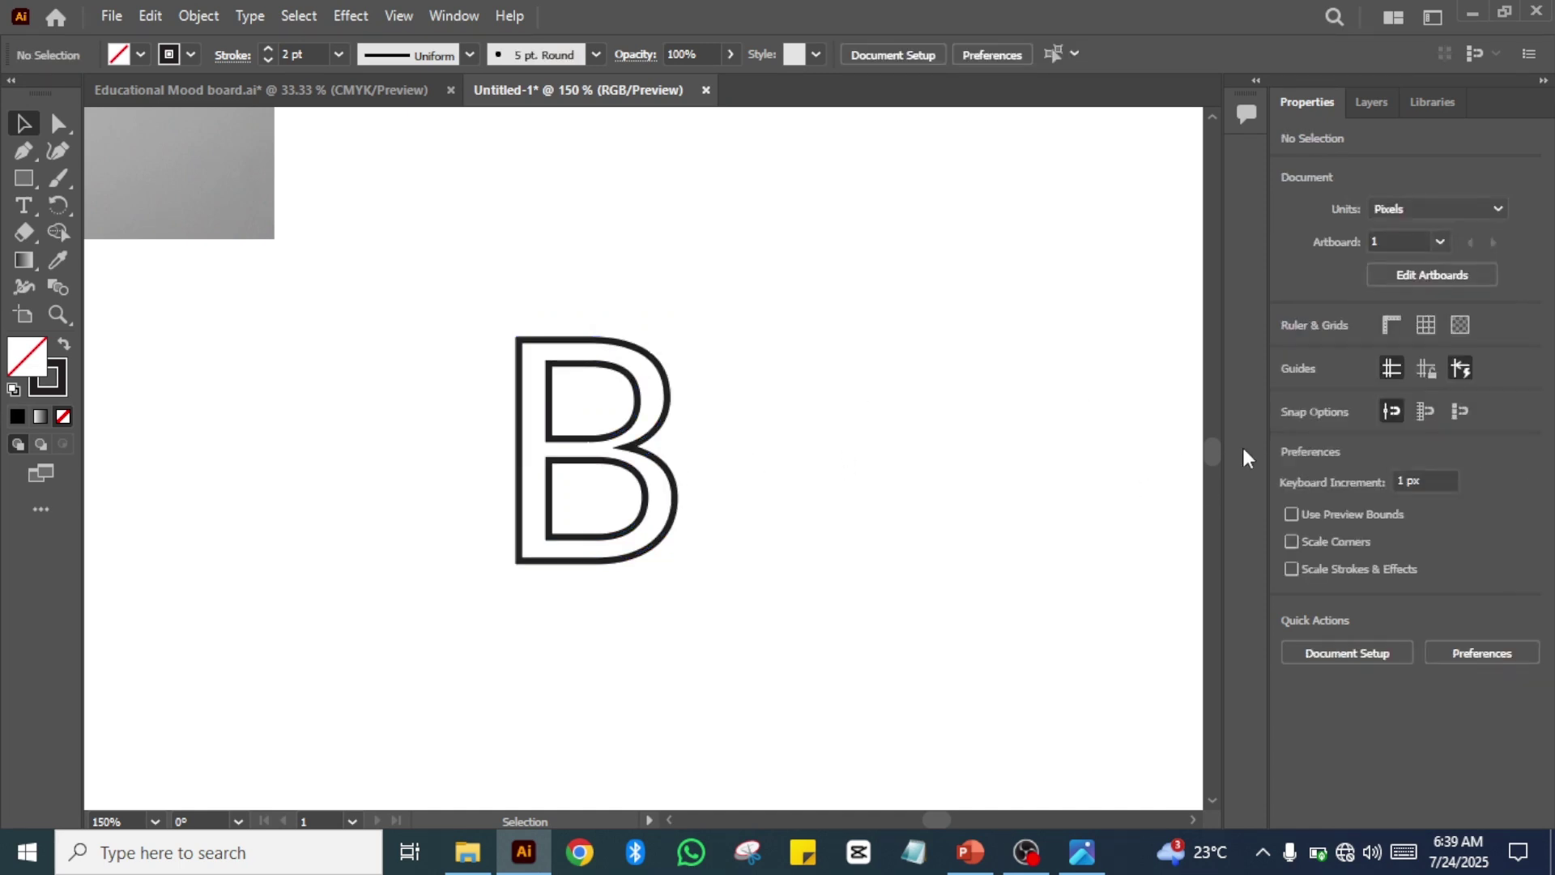
{"action": "left_click", "coordinate": [1426, 326]}
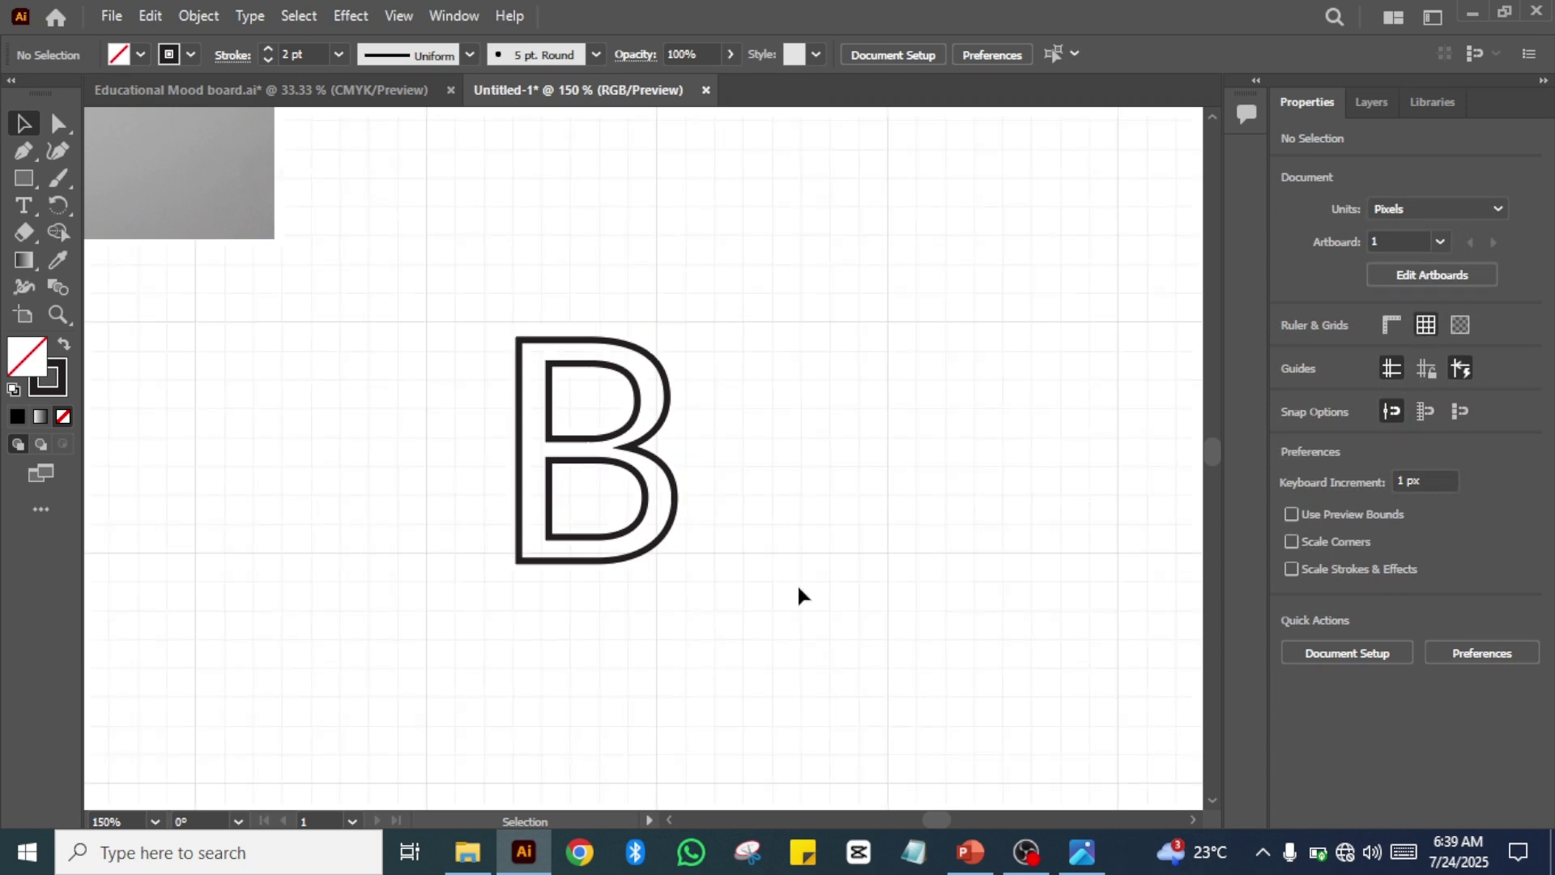
- Move the outlined B to line up with a major gridline, stretch it horizontally to about one major grid square wide, and deselect it
{"action": "left_click", "coordinate": [638, 407]}
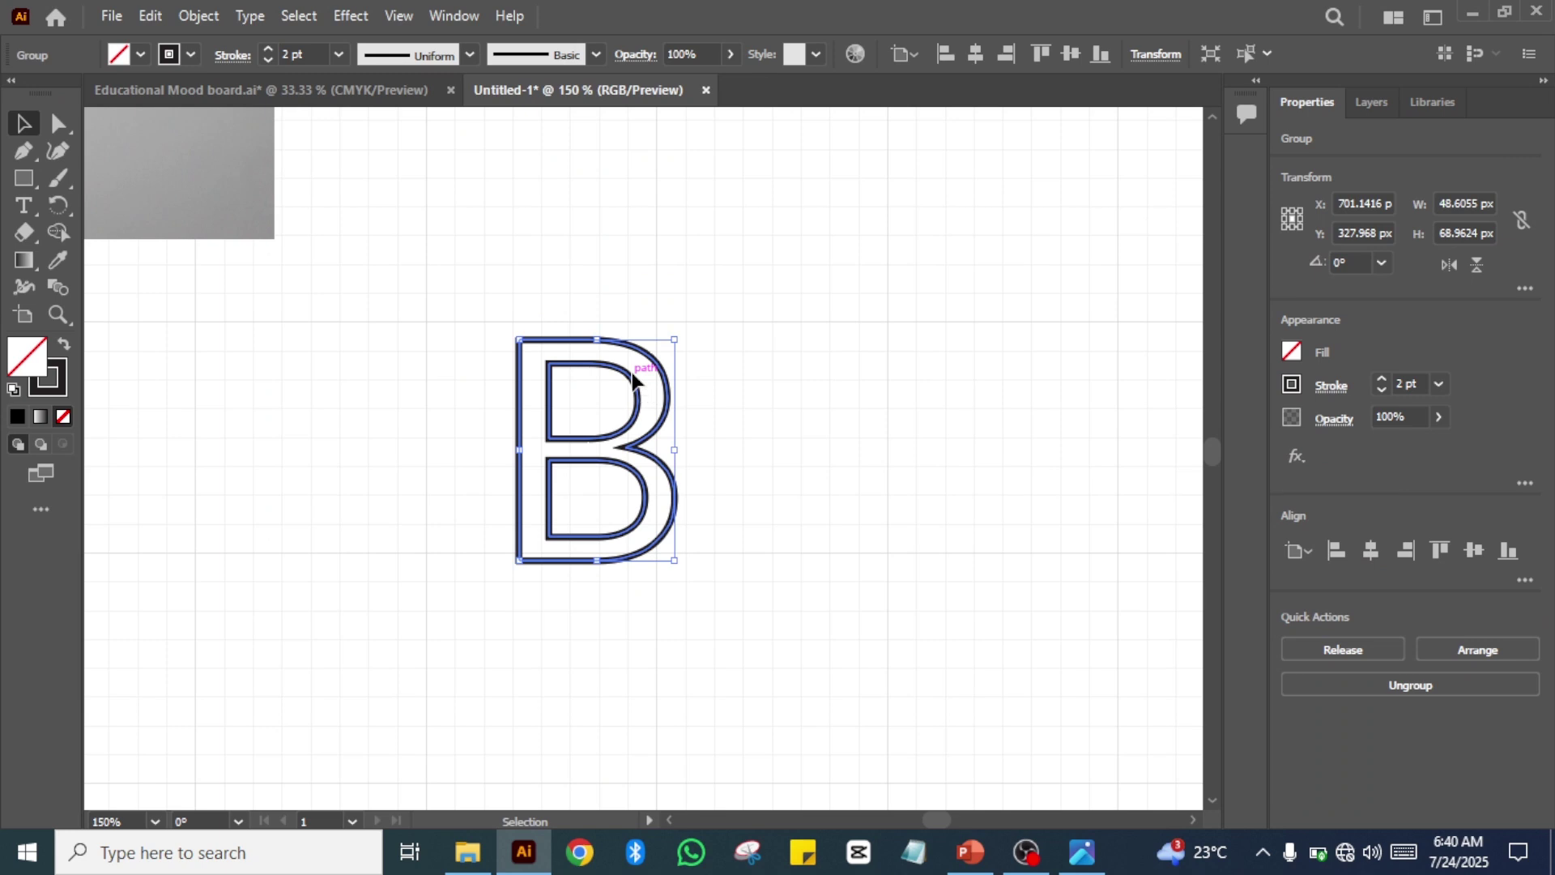
{"action": "left_click_drag", "start_coordinate": [634, 376], "coordinate": [536, 359]}
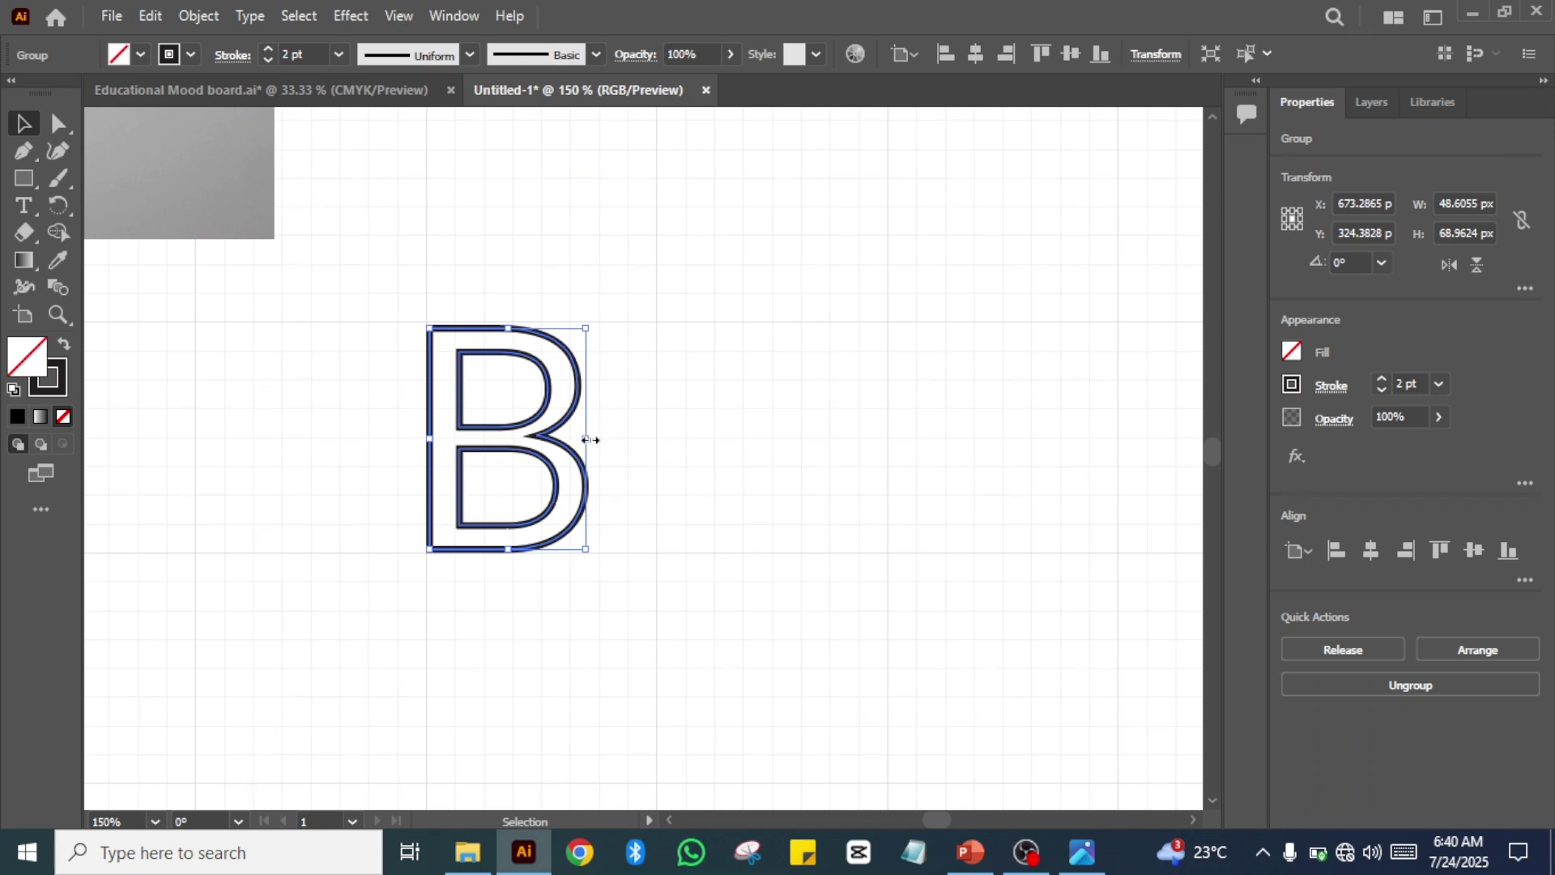
{"action": "left_click_drag", "start_coordinate": [587, 440], "coordinate": [653, 445]}
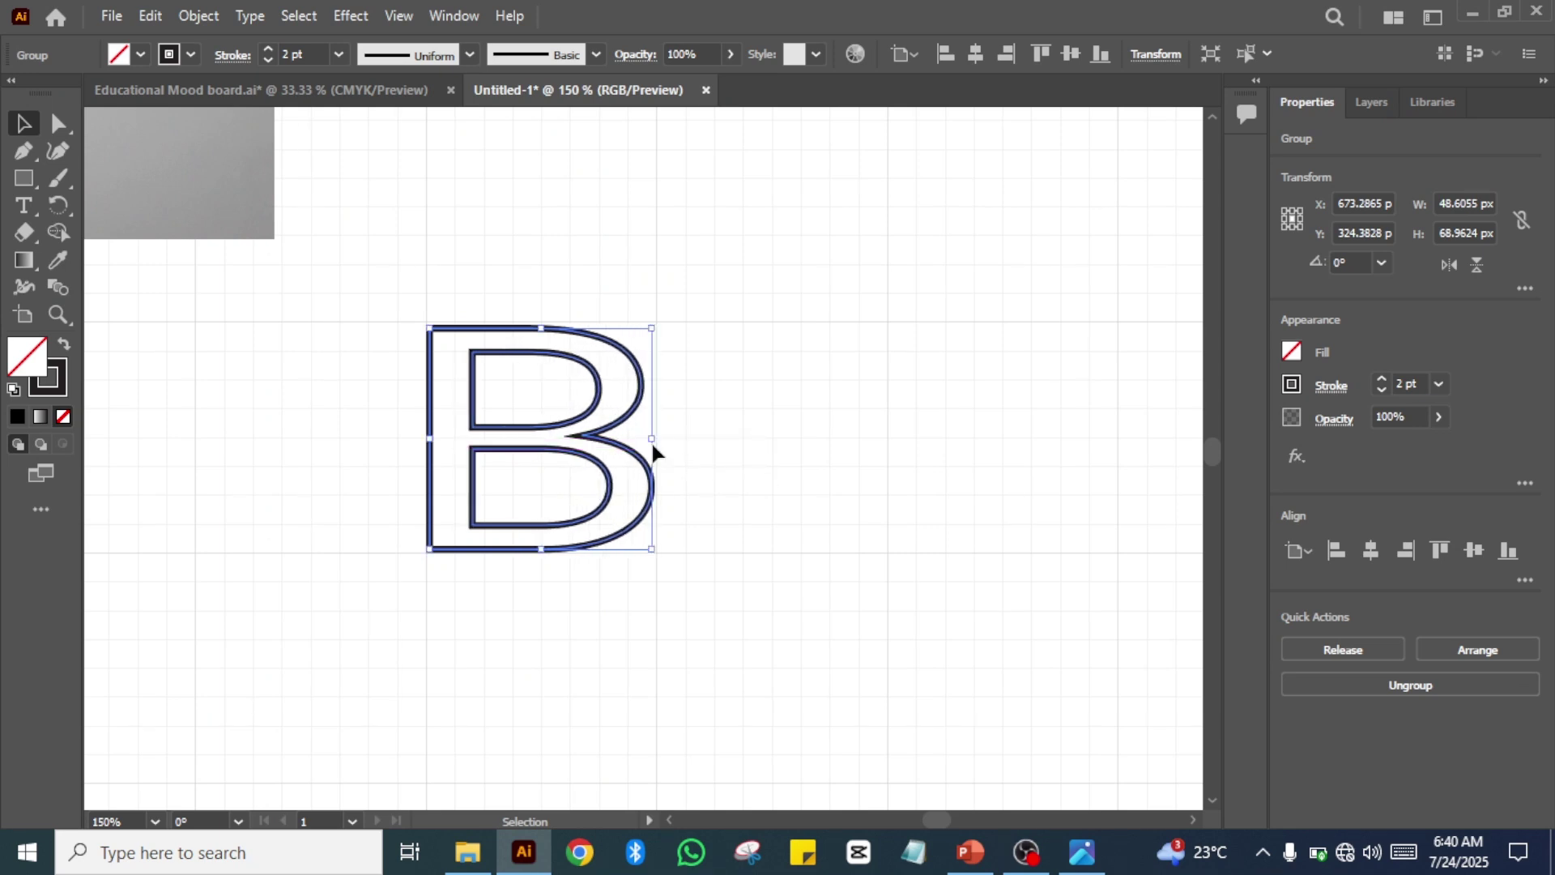
{"action": "left_click", "coordinate": [734, 455]}
{"action": "key", "text": "ctrl+plus"}
{"action": "key", "text": "ctrl+plus"}
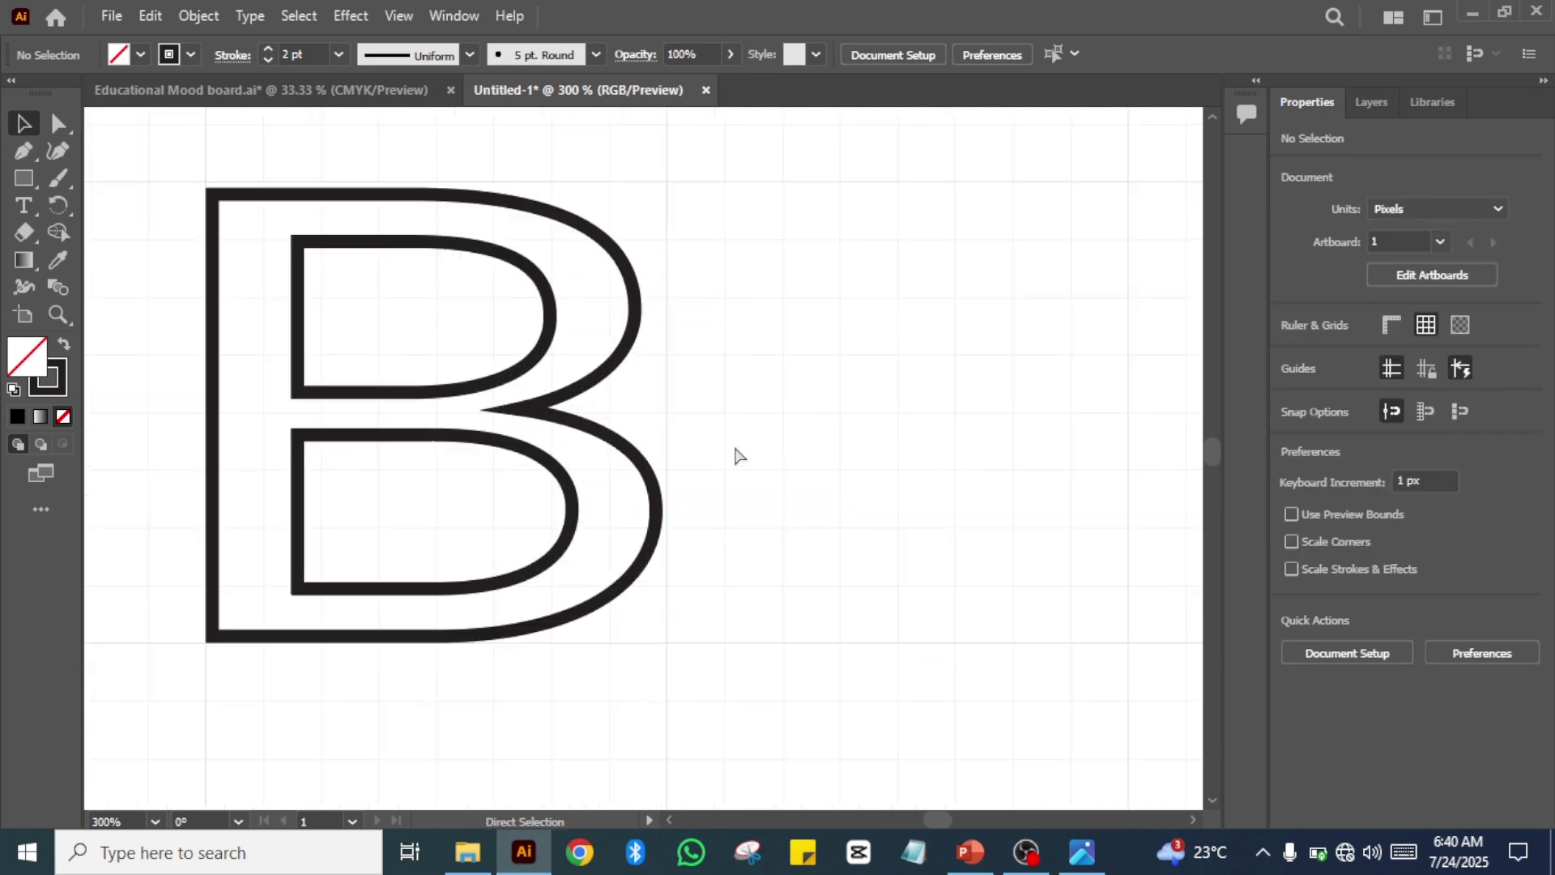
- Nudge the outlined B up by 1 px and stretch its height to about 69.7 px to fit the grid square
{"action": "left_click", "coordinate": [562, 548]}
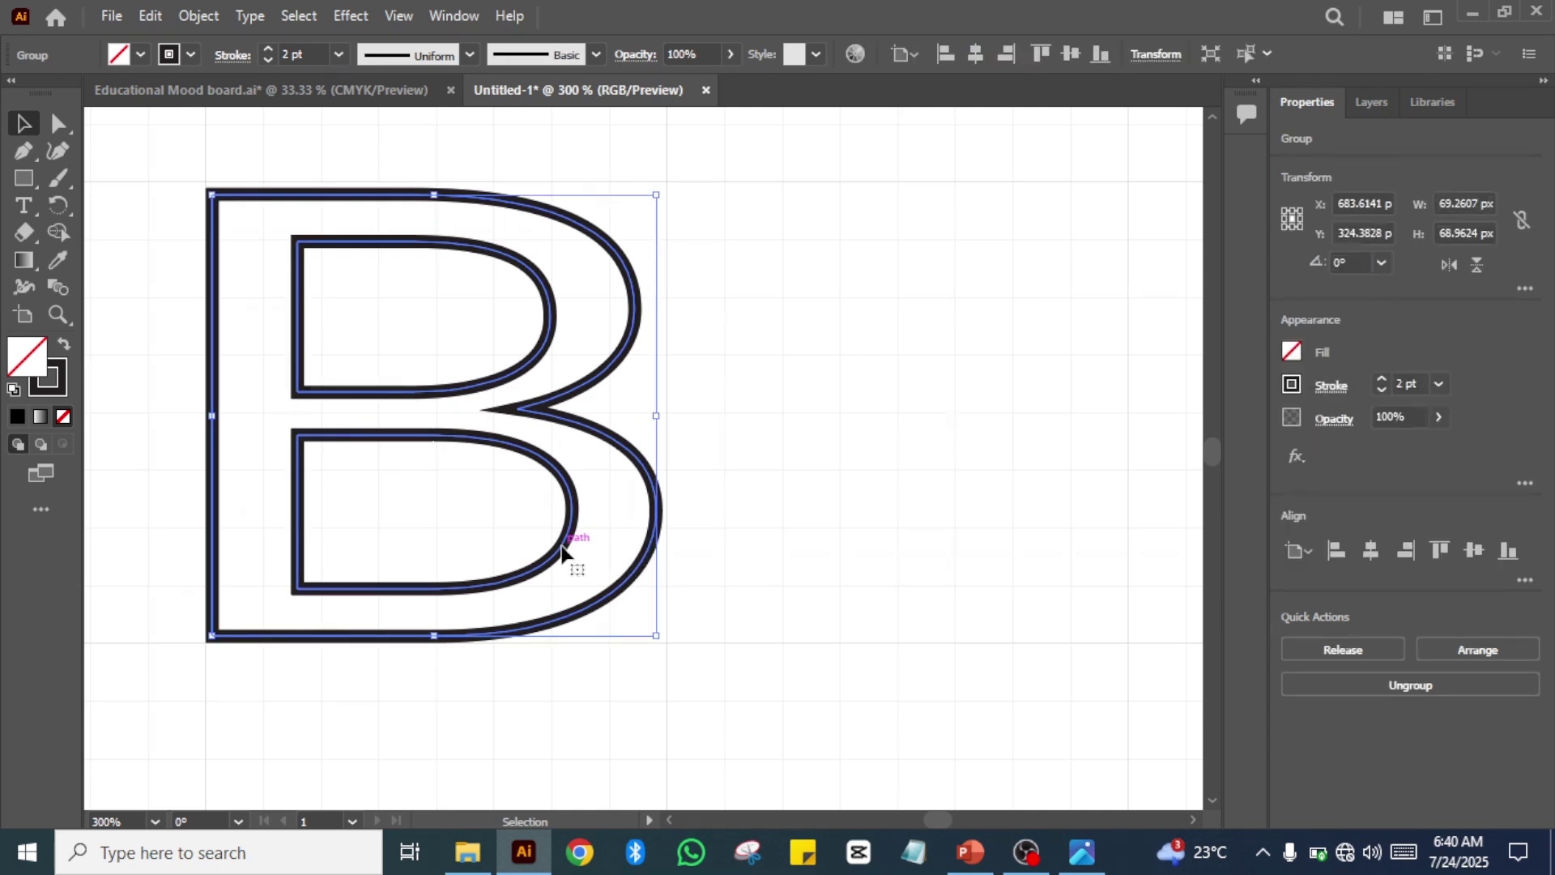
{"action": "key", "text": "Up"}
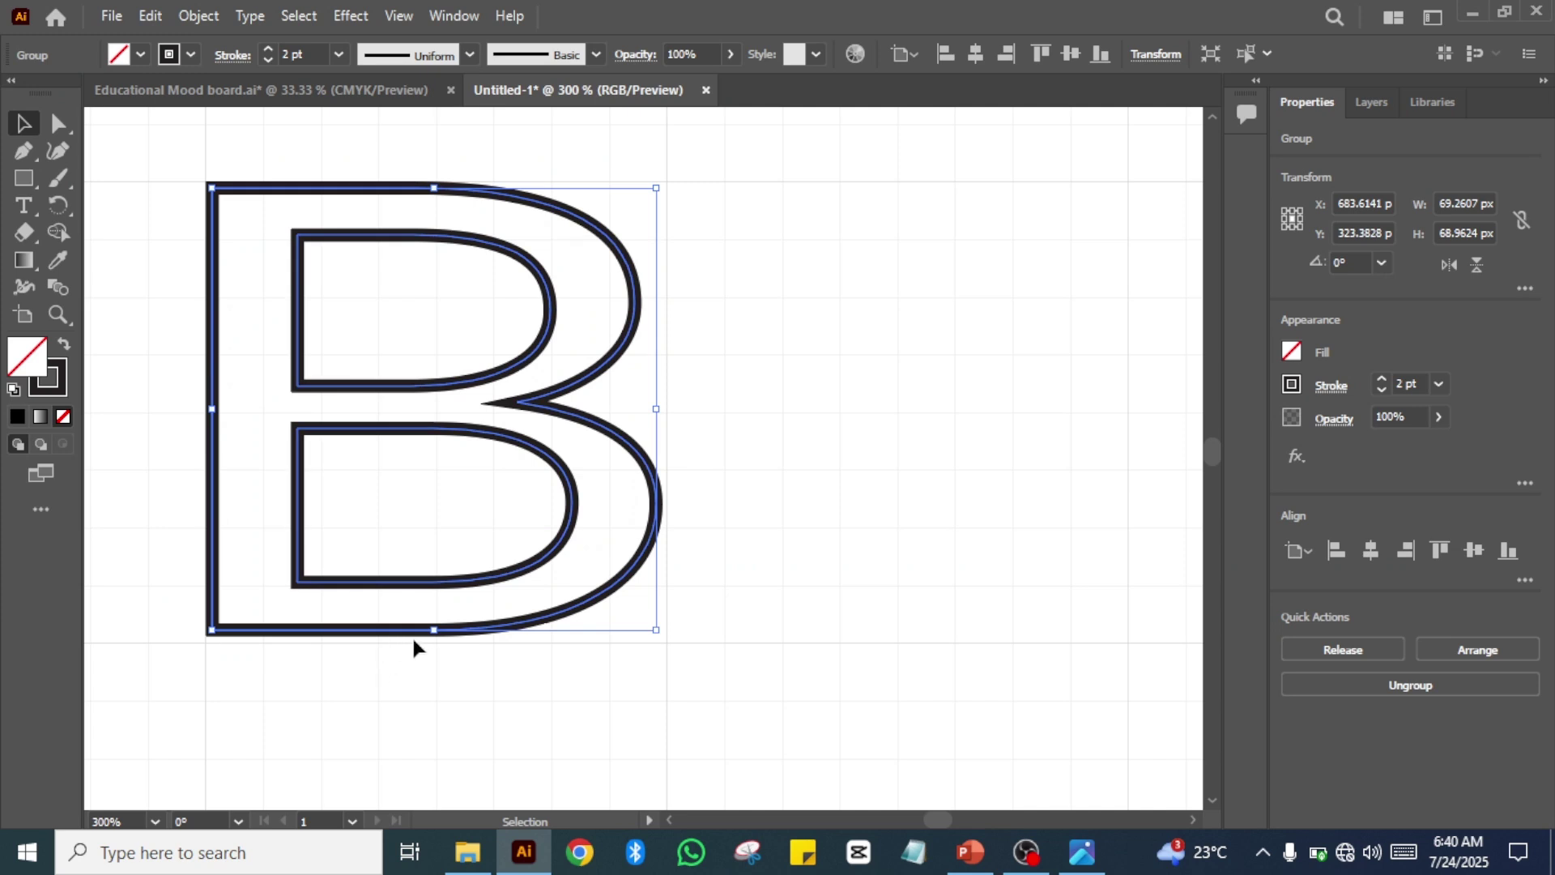
{"action": "left_click_drag", "start_coordinate": [436, 631], "coordinate": [436, 634]}
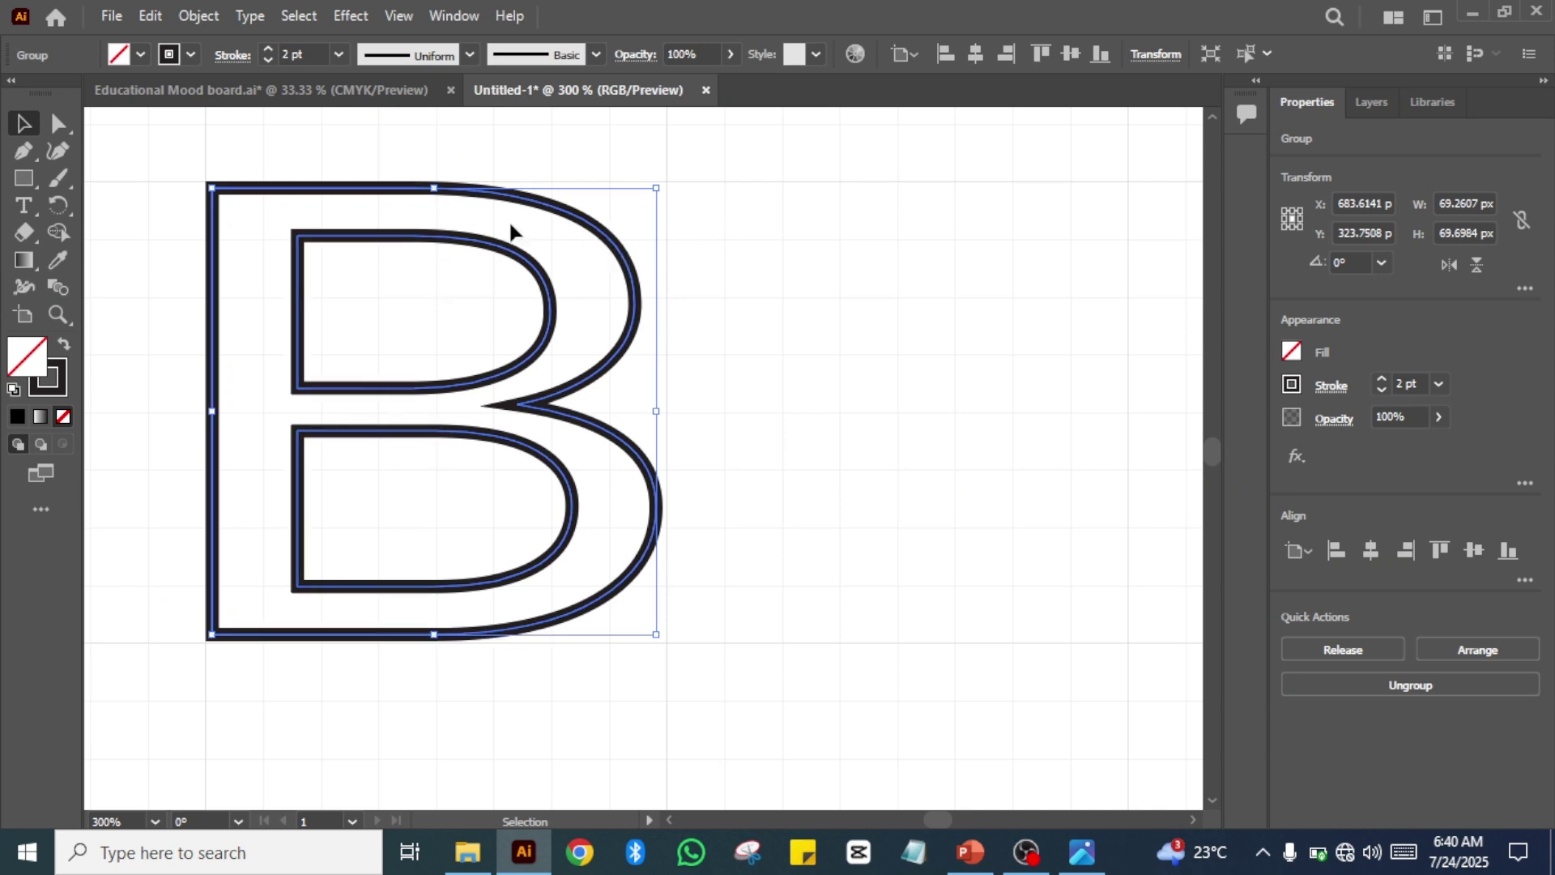
{"action": "left_click_drag", "start_coordinate": [437, 190], "coordinate": [434, 188]}
{"action": "left_click_drag", "start_coordinate": [657, 413], "coordinate": [656, 413]}
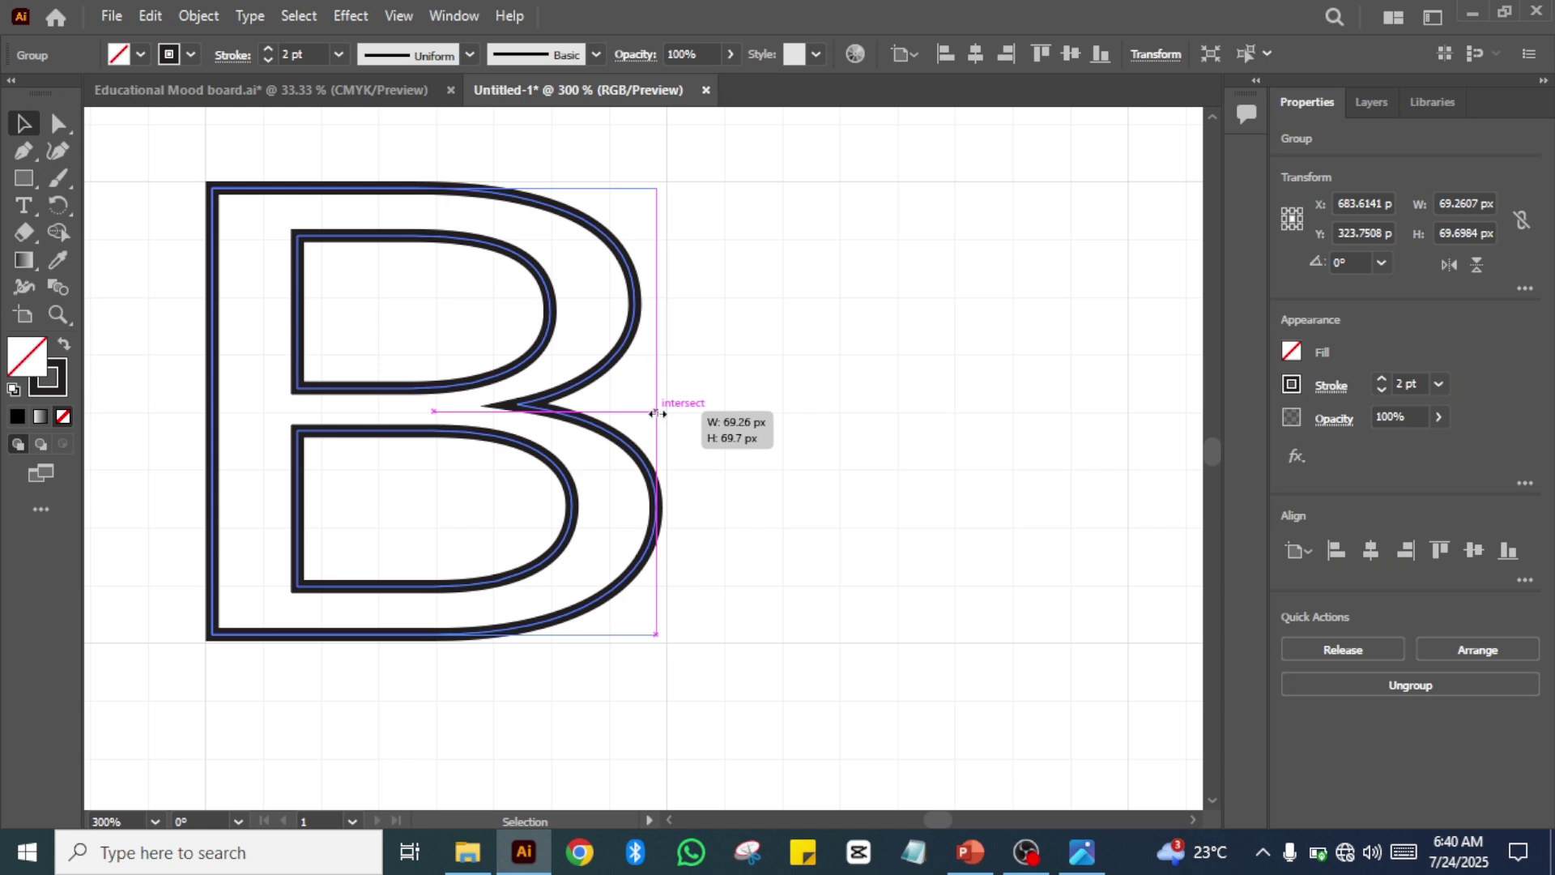
{"action": "left_click_drag", "start_coordinate": [653, 413], "coordinate": [659, 411]}
{"action": "left_click", "coordinate": [815, 413]}
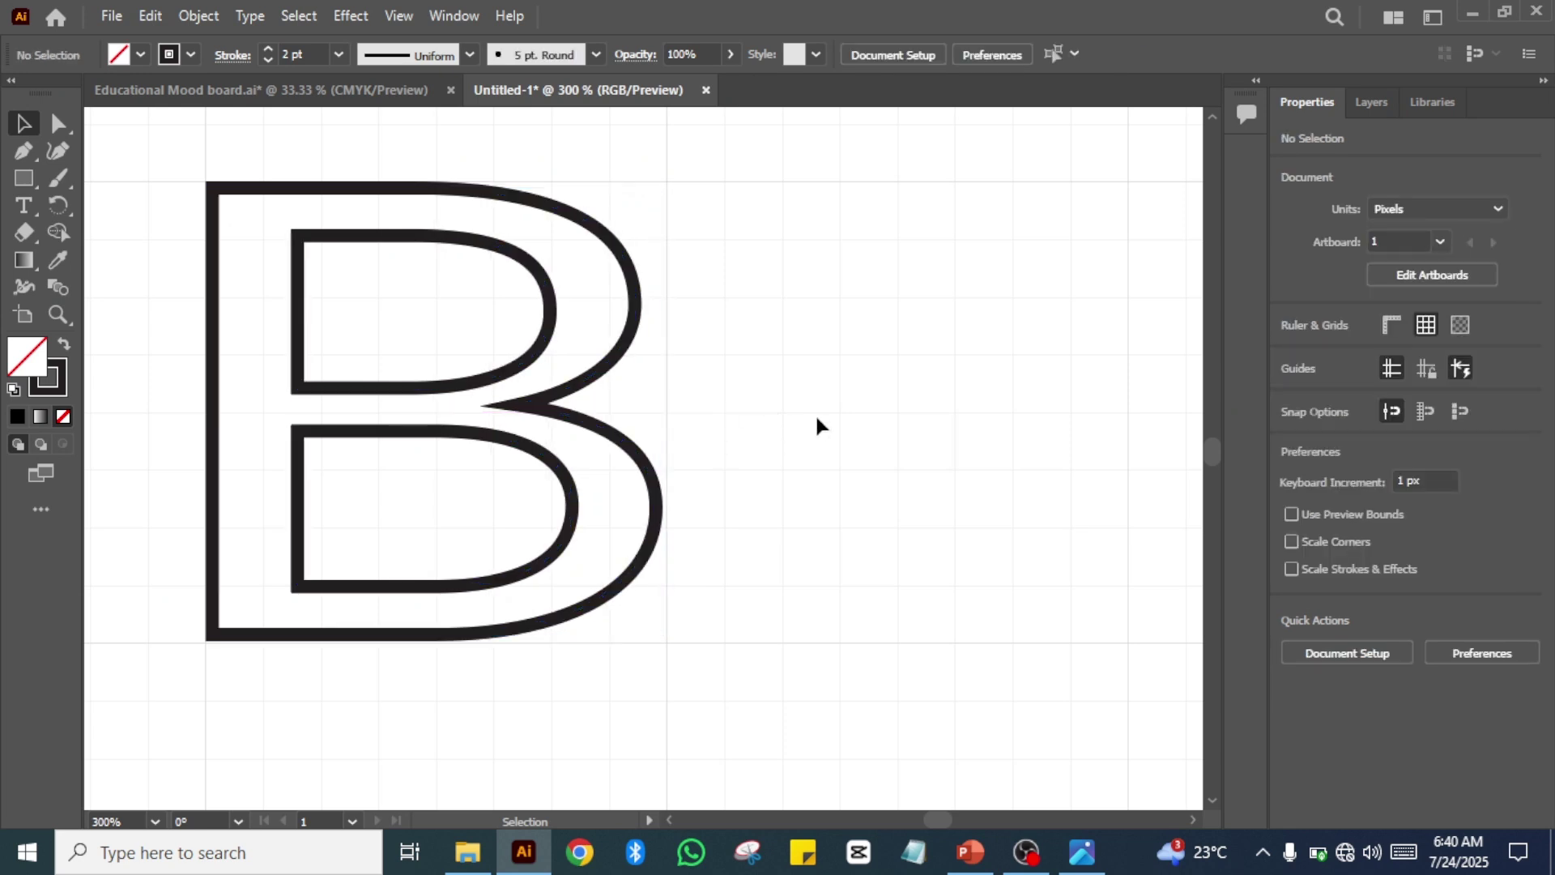
- Review the B-like graduation cap drawing on the reference sketch and compare it with the outlined B
{"action": "key", "text": "a"}
{"action": "key", "text": "ctrl+minus"}
{"action": "key", "text": "ctrl+minus"}
{"action": "key", "text": "ctrl+minus"}
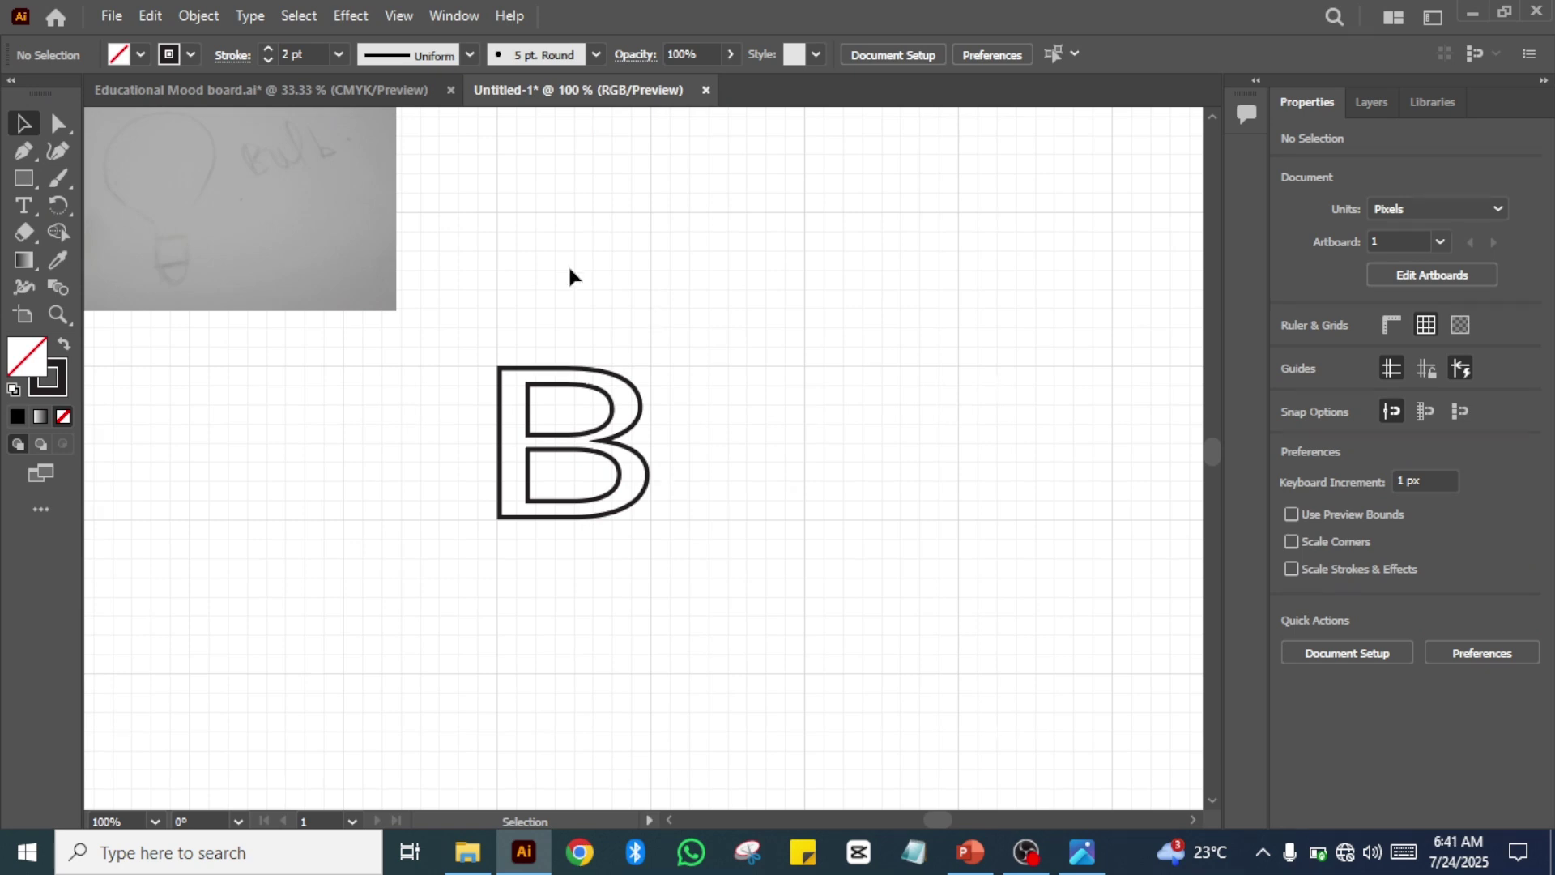
{"action": "key", "text": "space"}
{"action": "left_click_drag", "start_coordinate": [569, 270], "coordinate": [818, 707]}
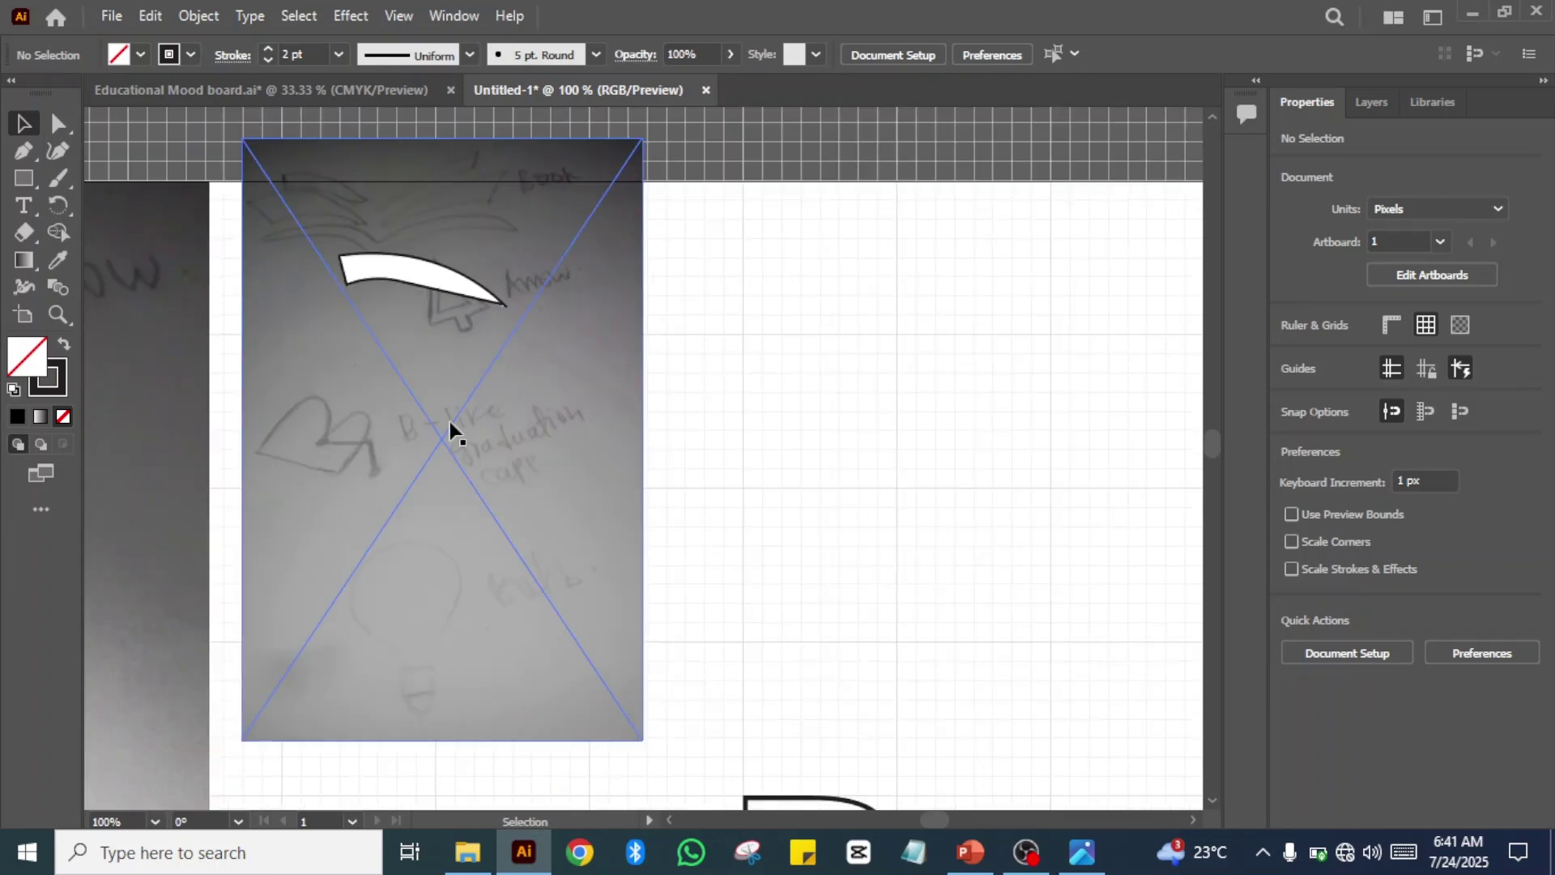
{"action": "key", "text": "space"}
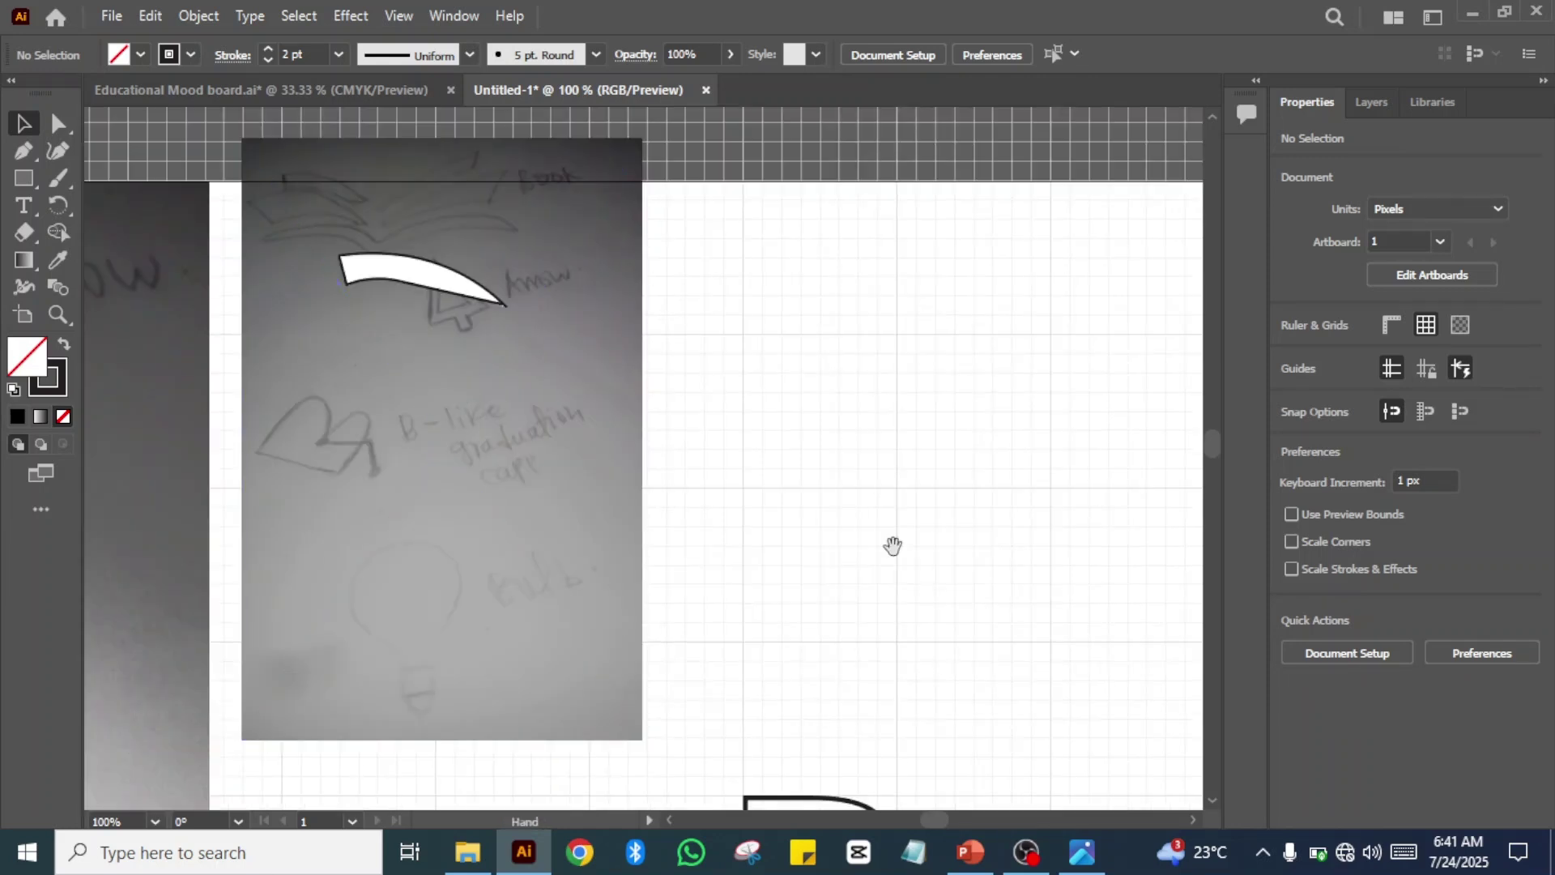
{"action": "left_click_drag", "start_coordinate": [892, 545], "coordinate": [482, 210]}
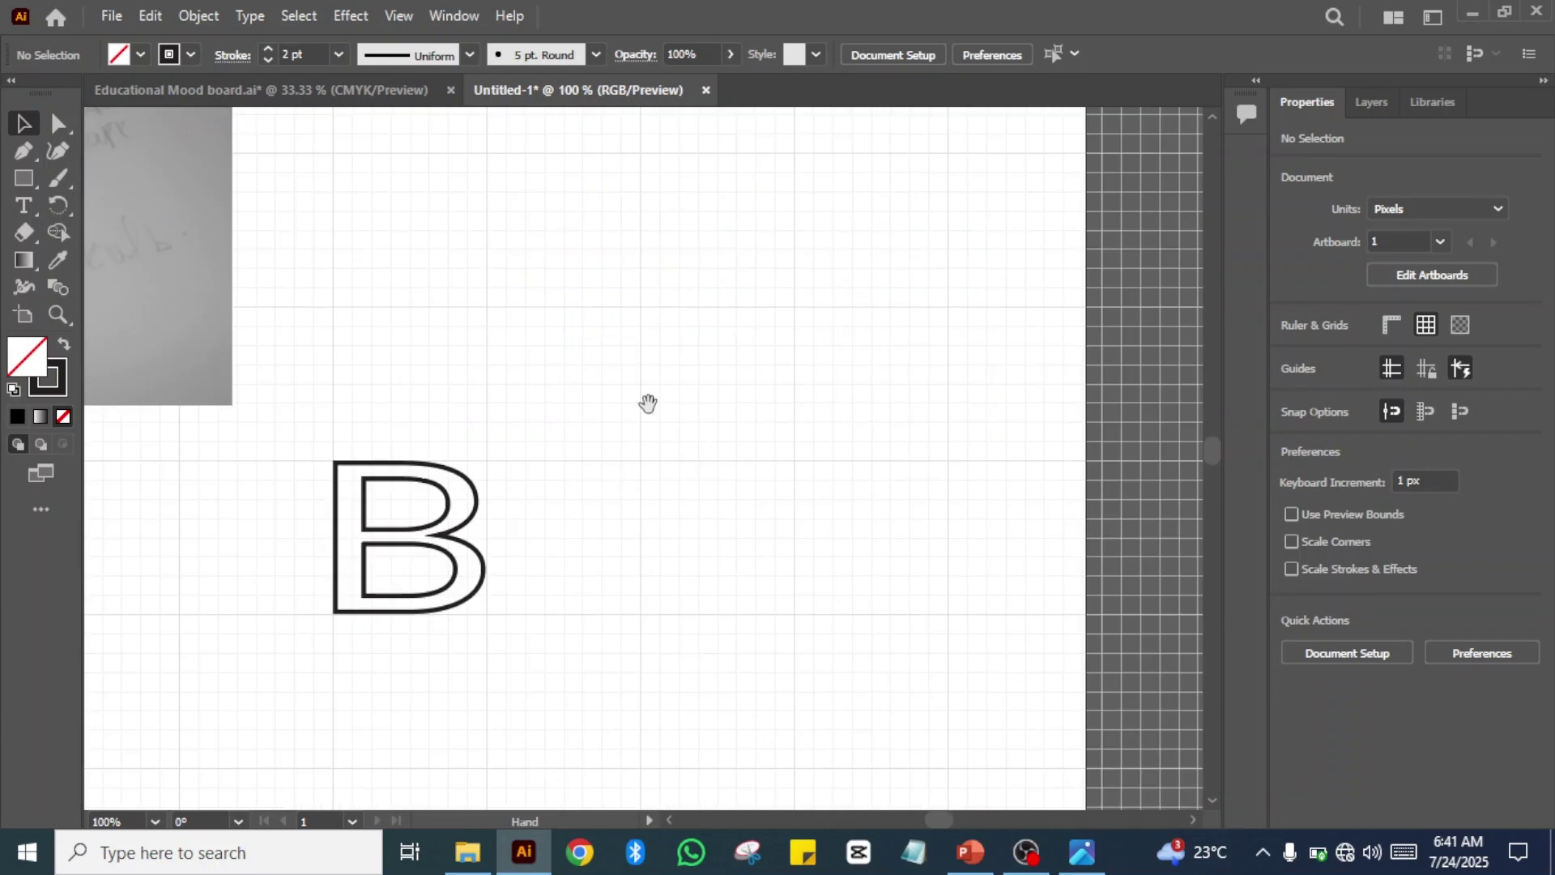
{"action": "left_click_drag", "start_coordinate": [648, 403], "coordinate": [677, 187]}
{"action": "left_click", "coordinate": [496, 308]}
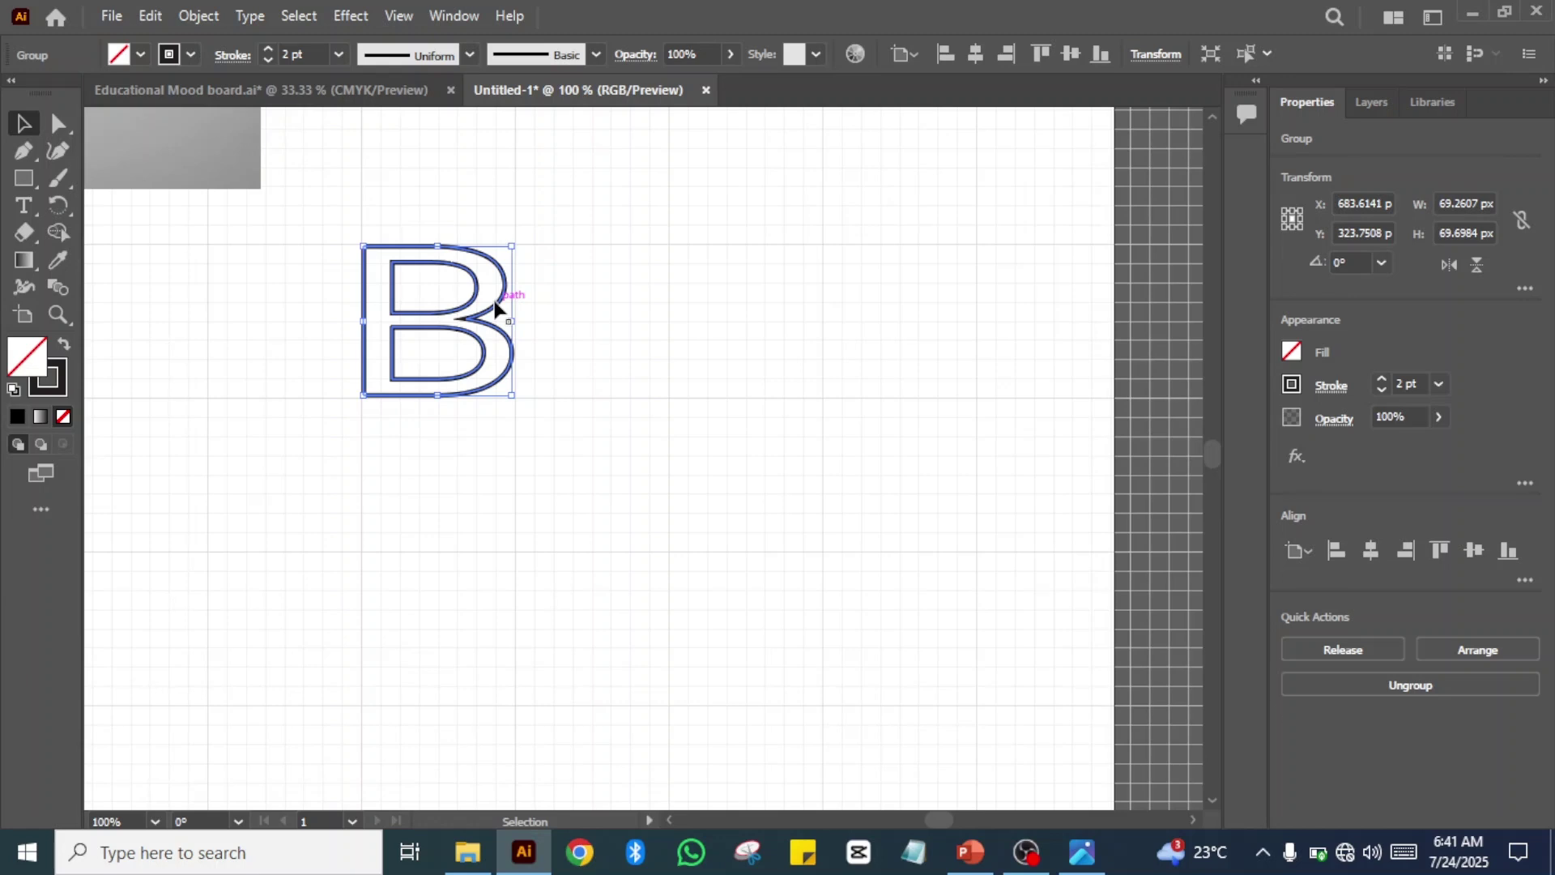
{"action": "right_click", "coordinate": [496, 308]}
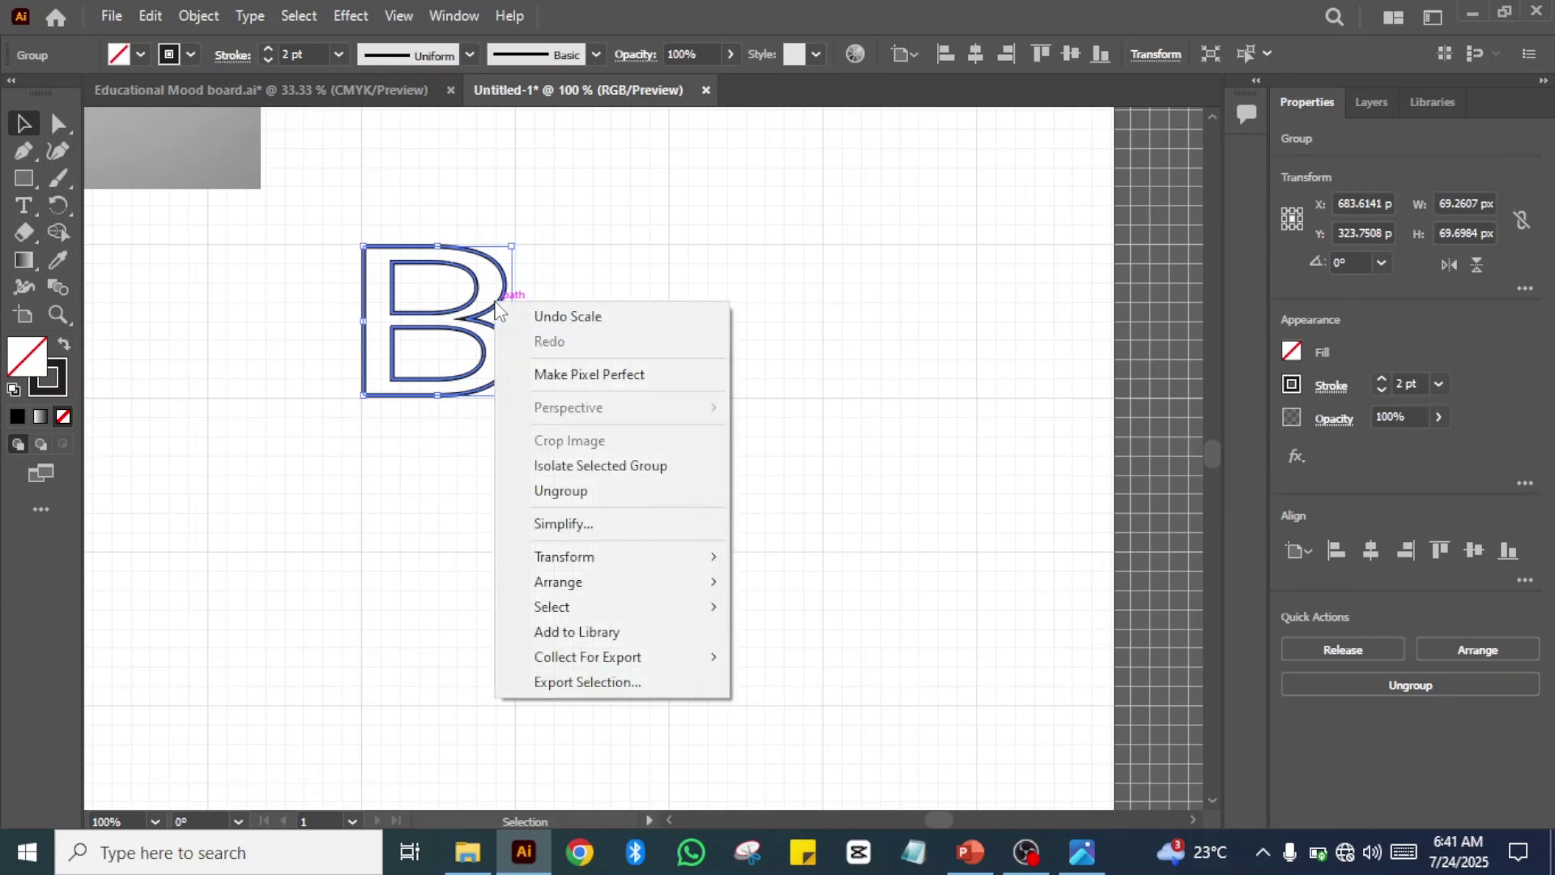
{"action": "mouse_move", "coordinate": [702, 558]}
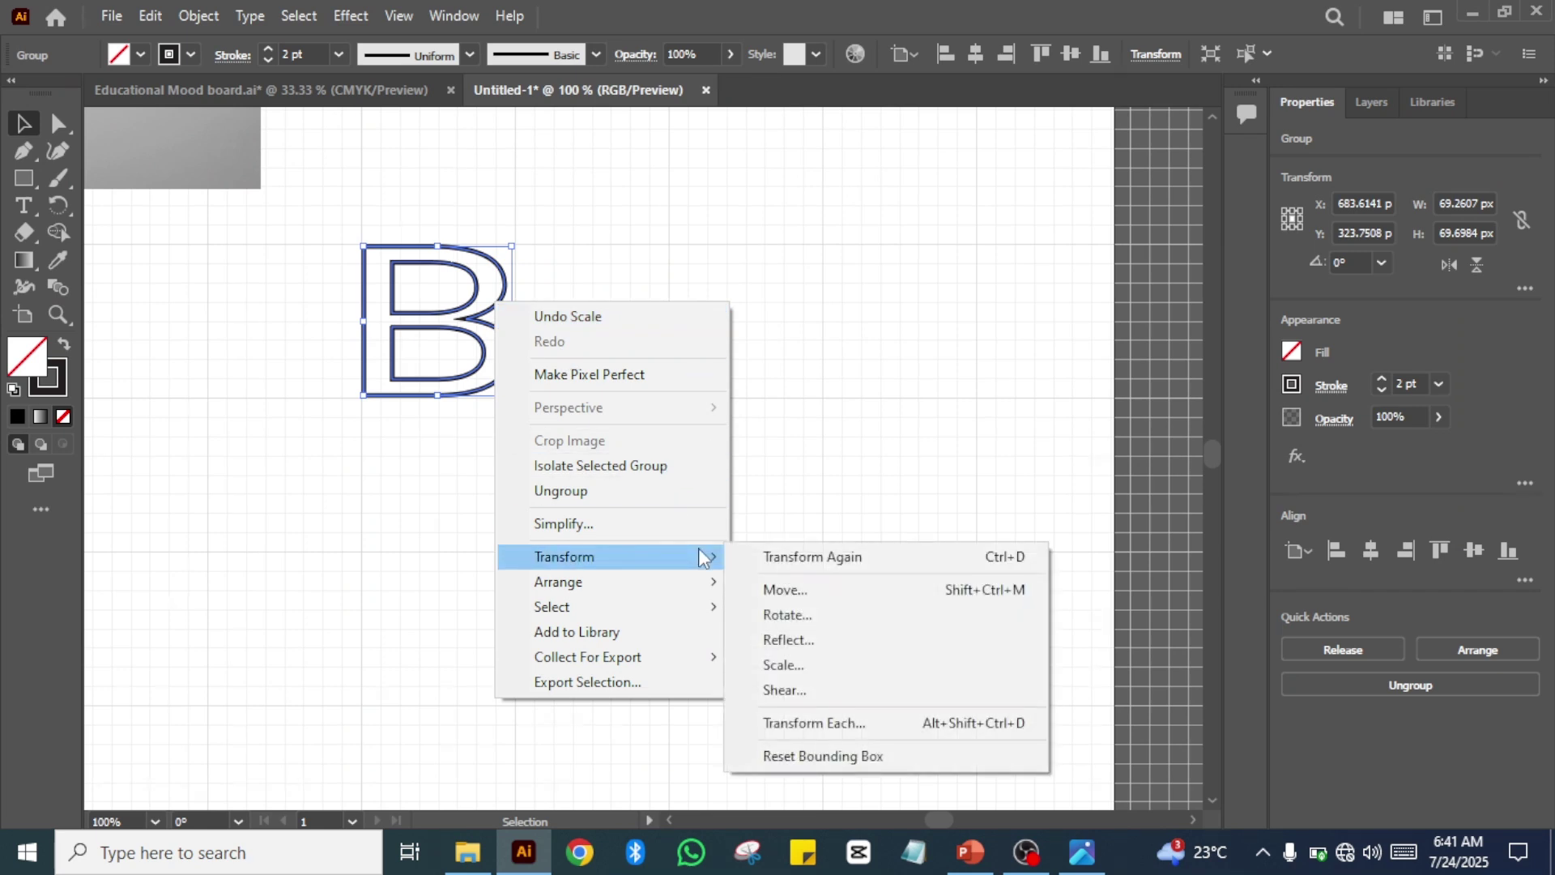
{"action": "left_click", "coordinate": [890, 732]}
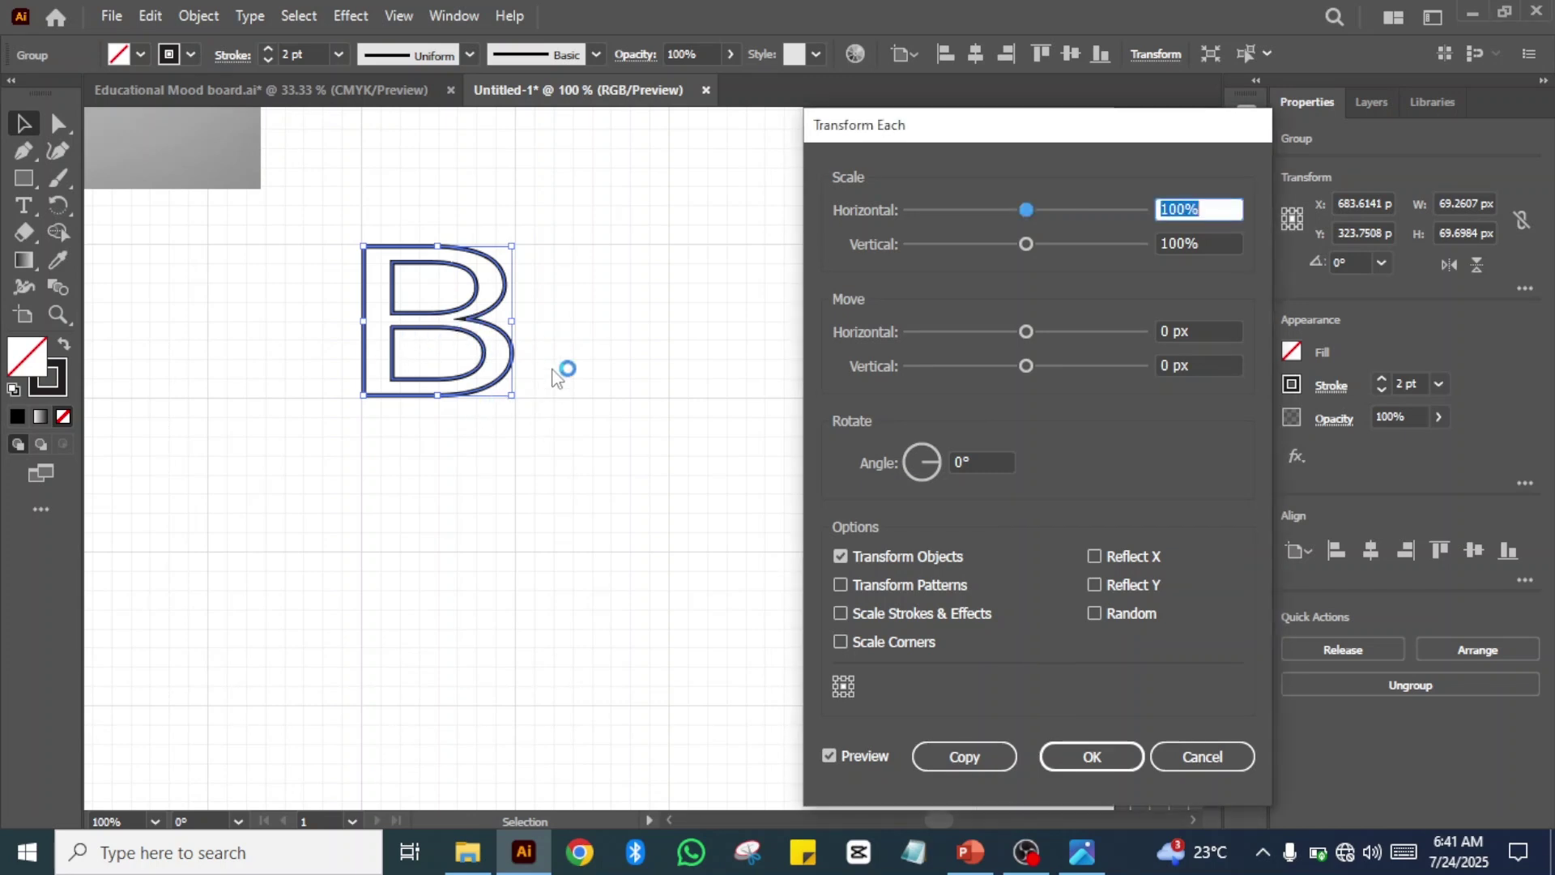
{"action": "left_click", "coordinate": [1199, 757]}
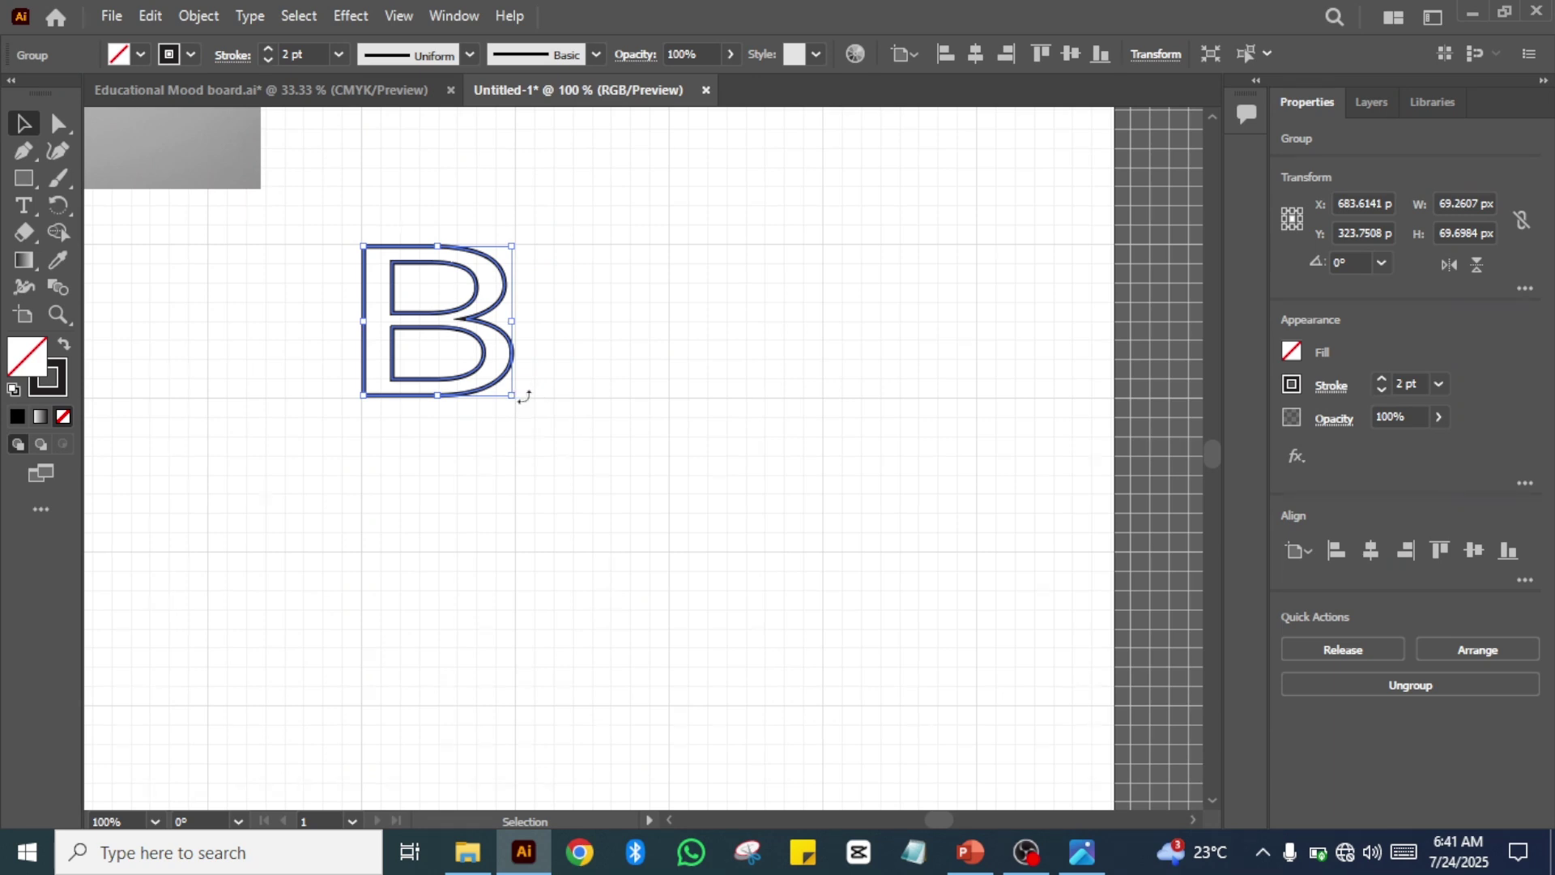
- Rotate the outlined B counterclockwise to about 46° so it stands on its lower corner
{"action": "left_click_drag", "start_coordinate": [524, 396], "coordinate": [595, 307]}
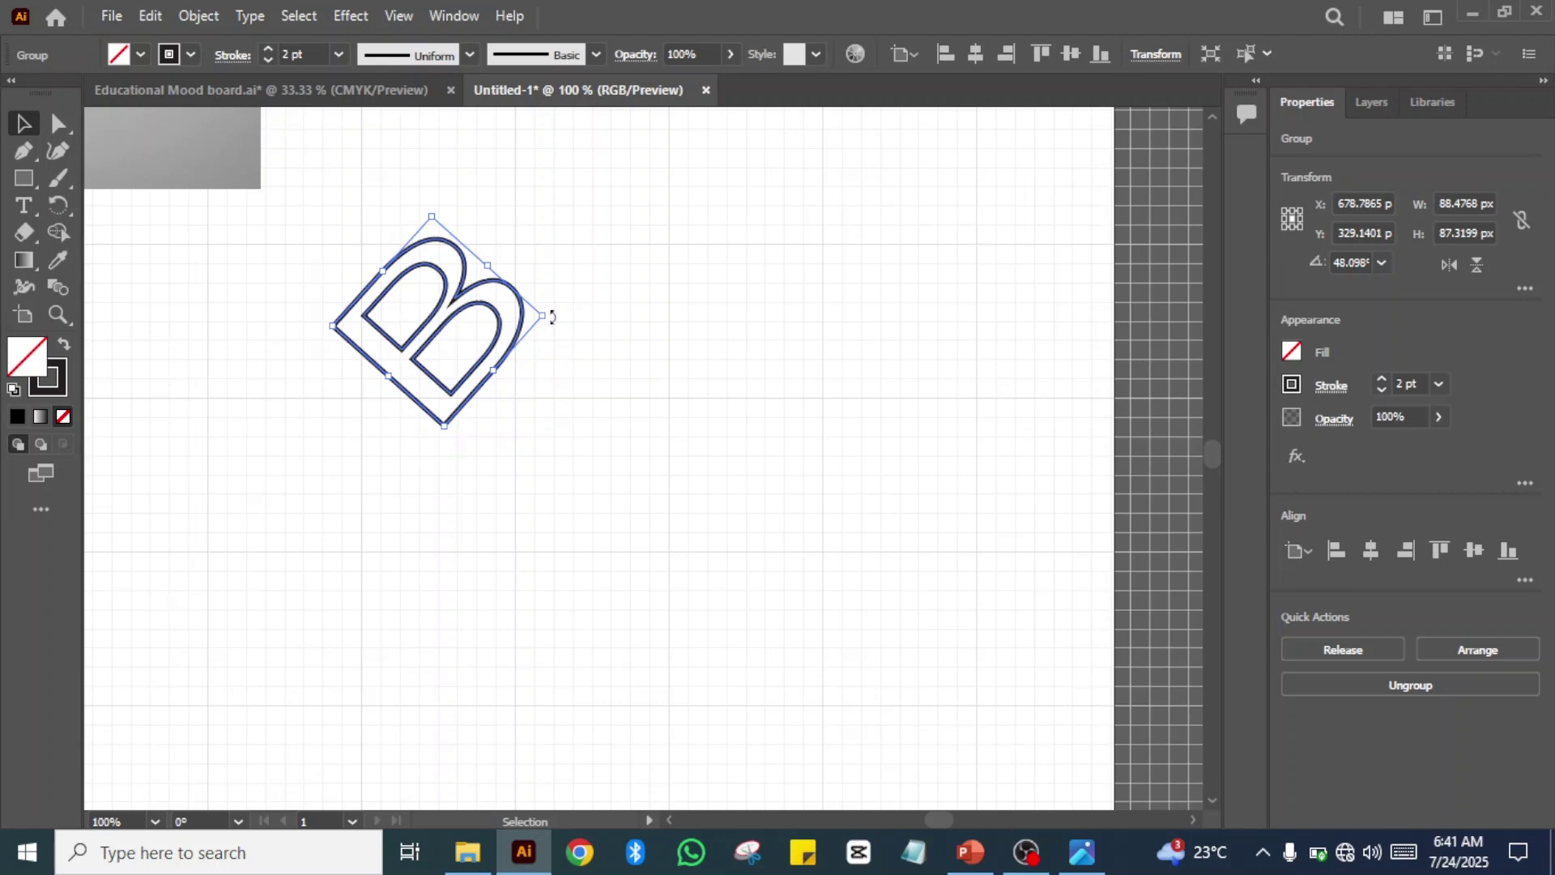
{"action": "left_click_drag", "start_coordinate": [552, 318], "coordinate": [568, 301]}
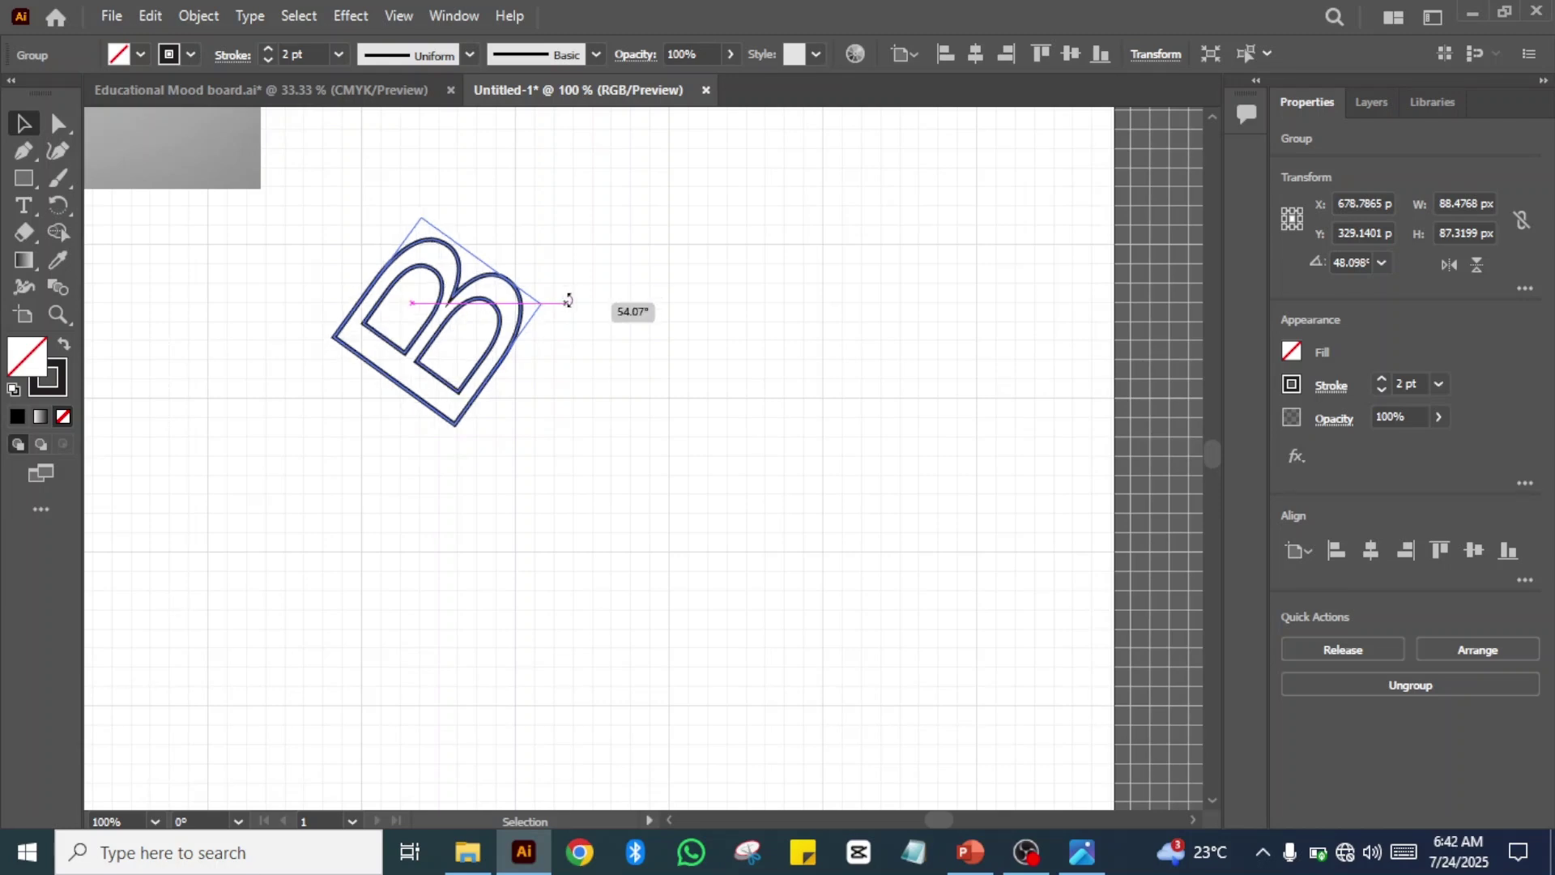
{"action": "left_click_drag", "start_coordinate": [569, 301], "coordinate": [585, 322]}
- Inspect the corners and curves of the rotated B up close against the grid
{"action": "key", "text": "ctrl+plus"}
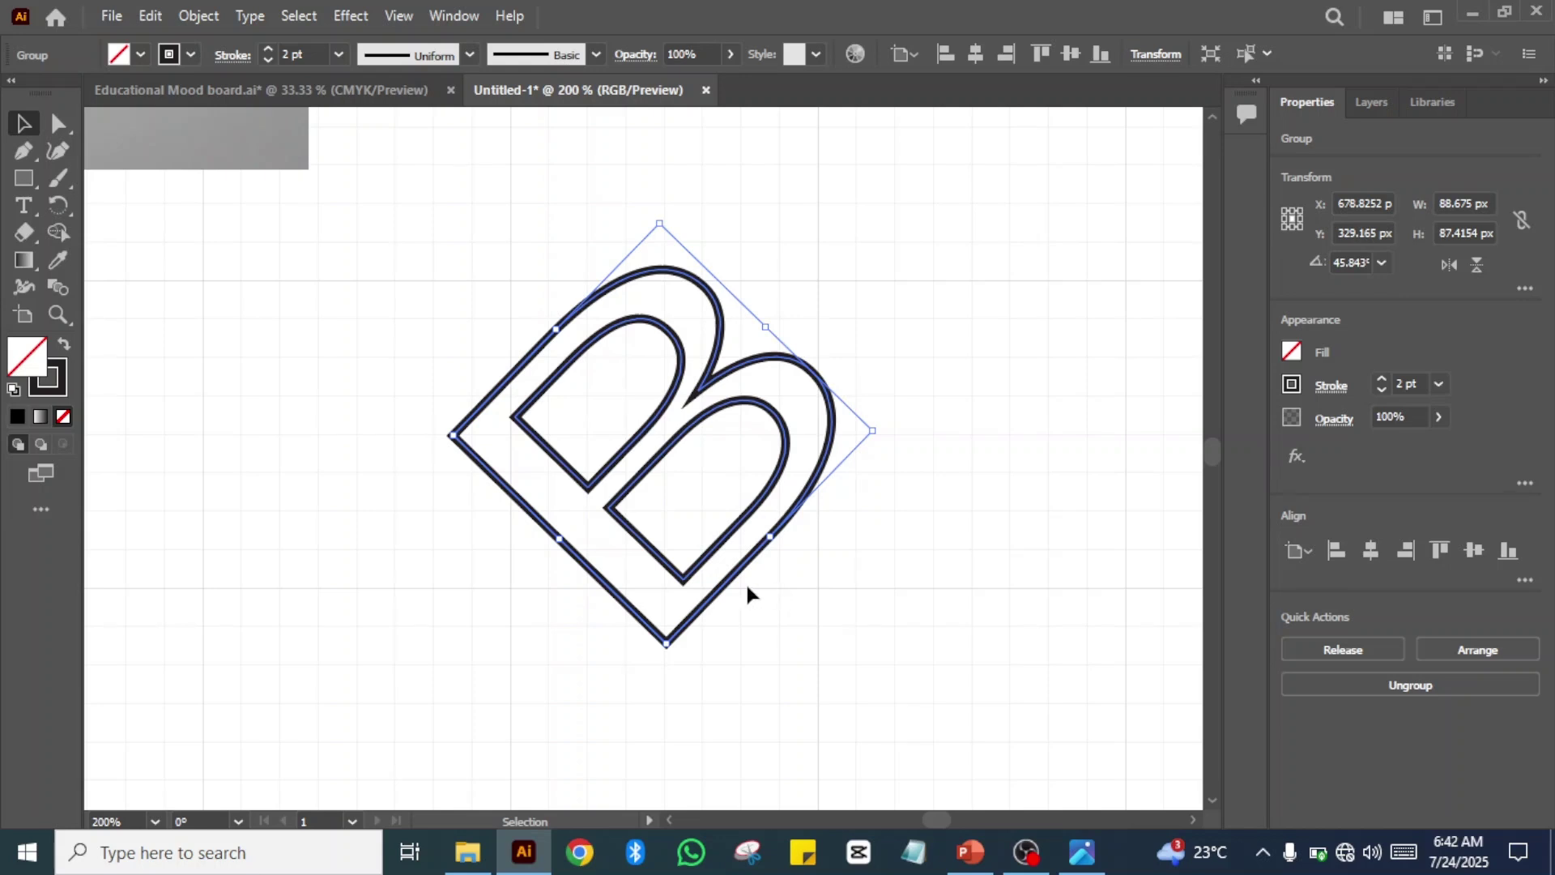
{"action": "key", "text": "a"}
{"action": "key", "text": "ctrl+equal"}
{"action": "key", "text": "ctrl+equal"}
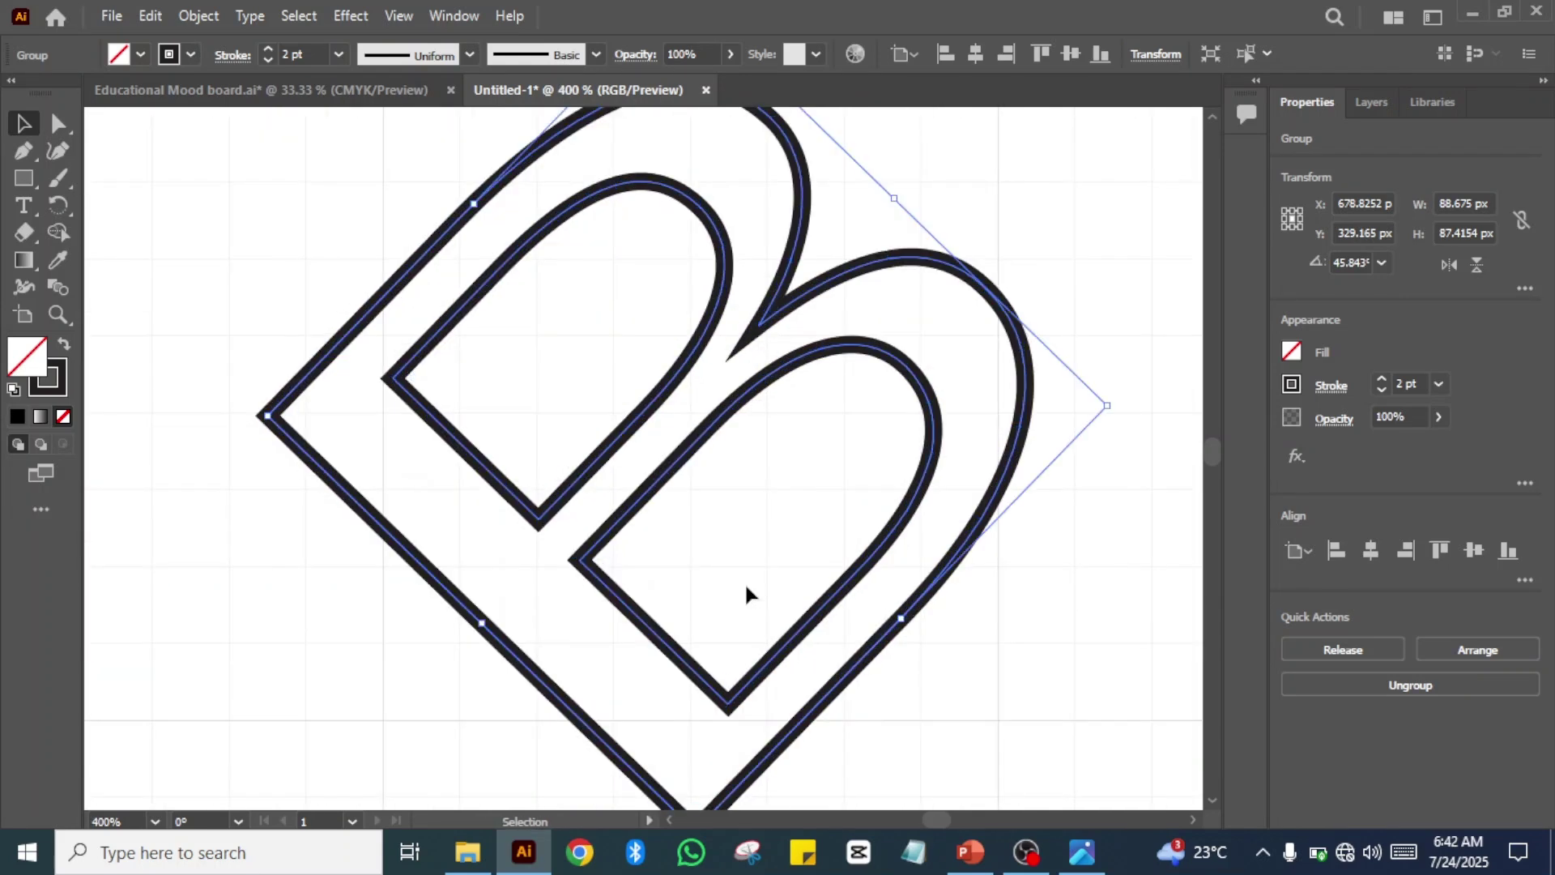
{"action": "left_click_drag", "start_coordinate": [1018, 664], "coordinate": [854, 434]}
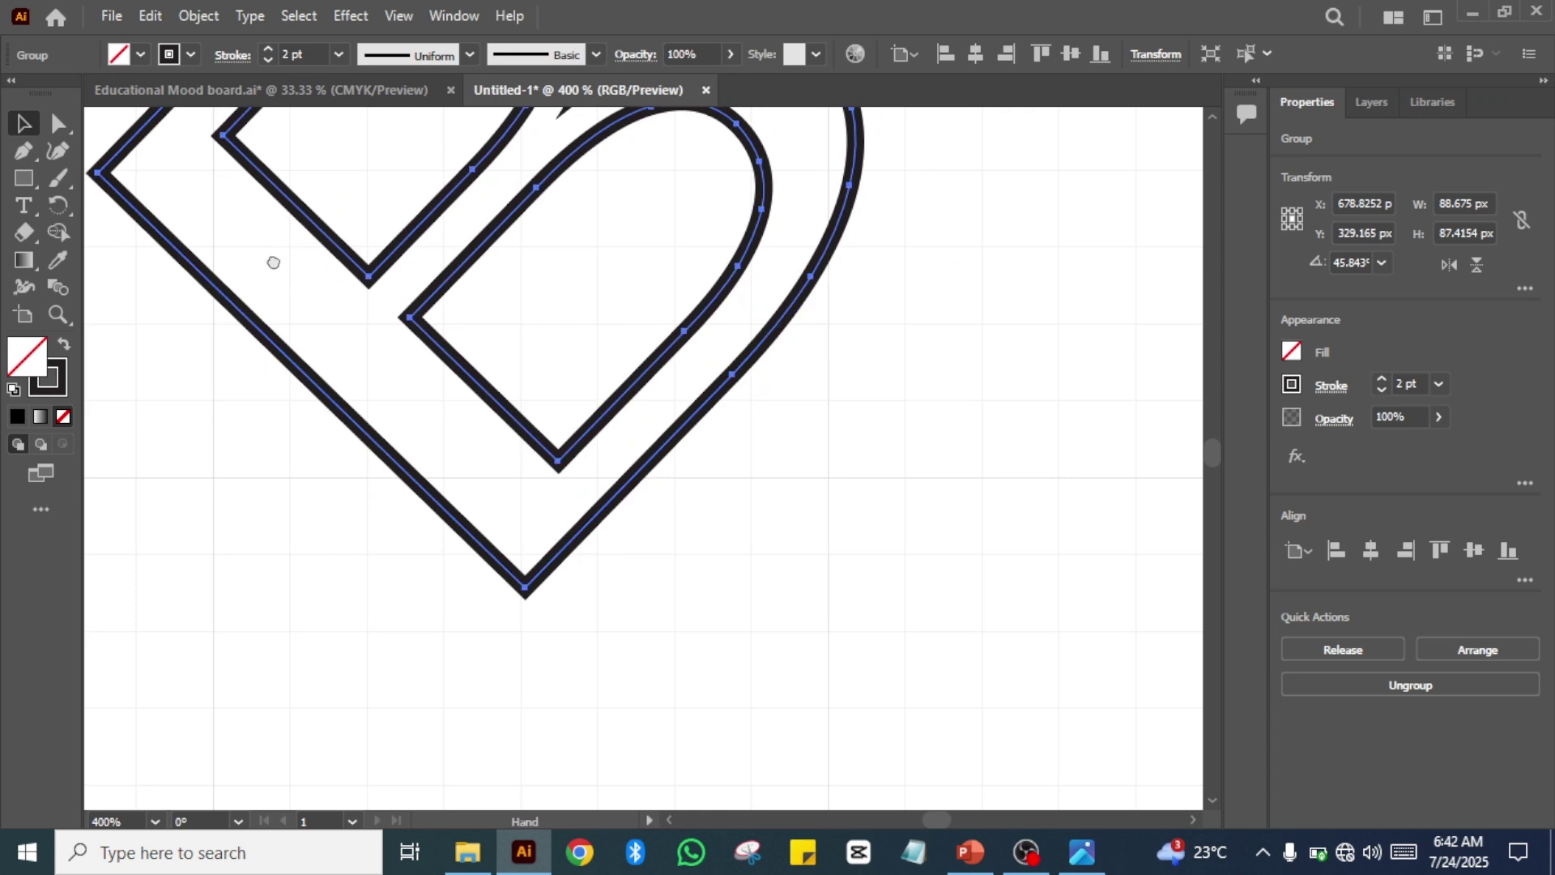
{"action": "left_click_drag", "start_coordinate": [271, 260], "coordinate": [653, 729]}
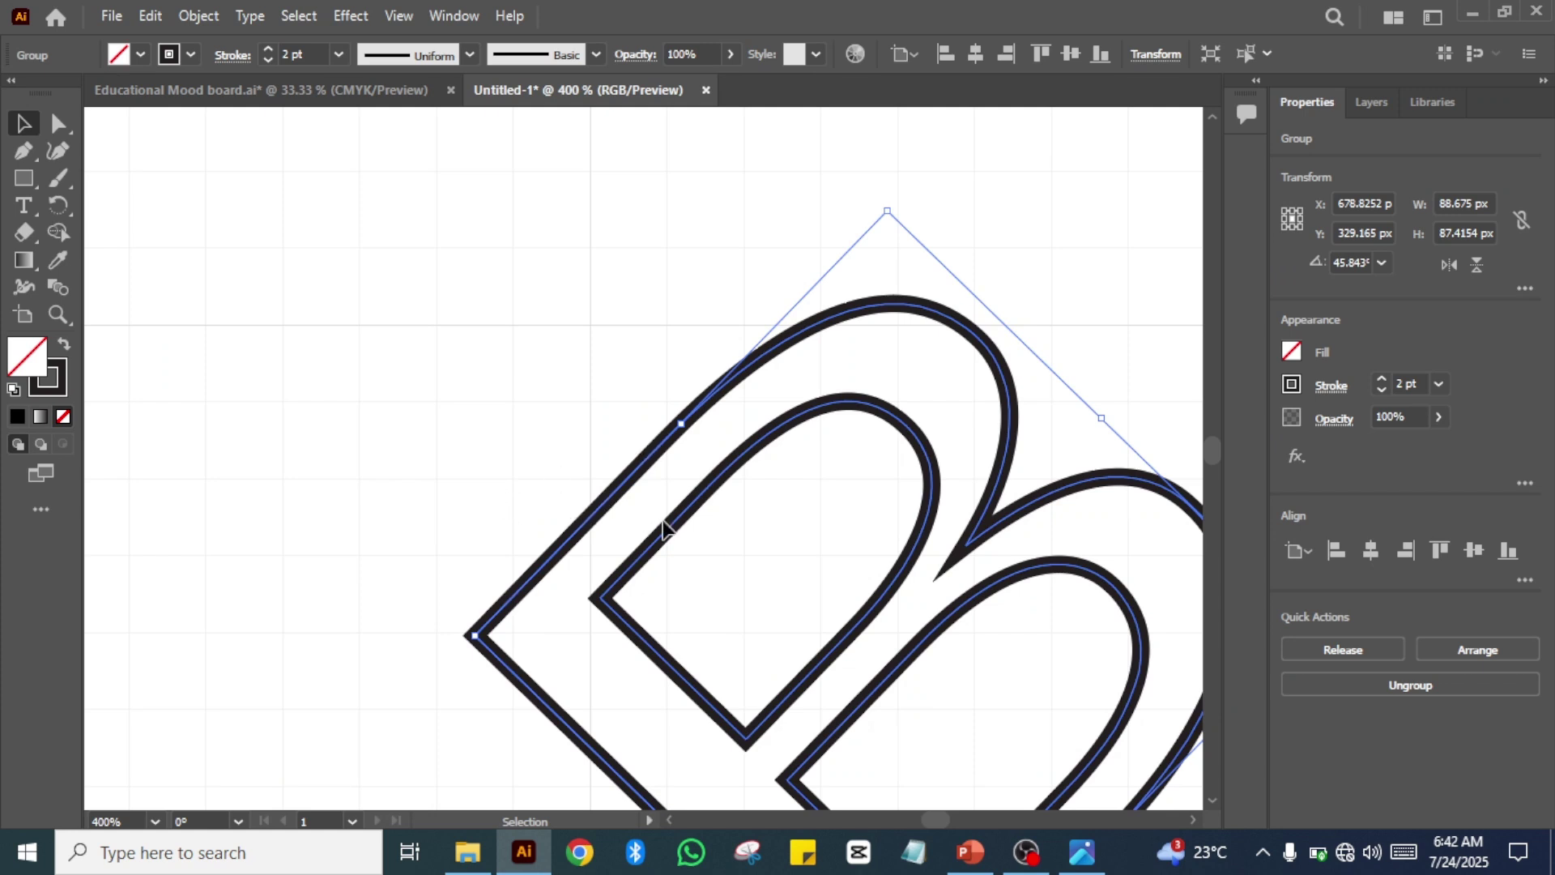
{"action": "key", "text": "a"}
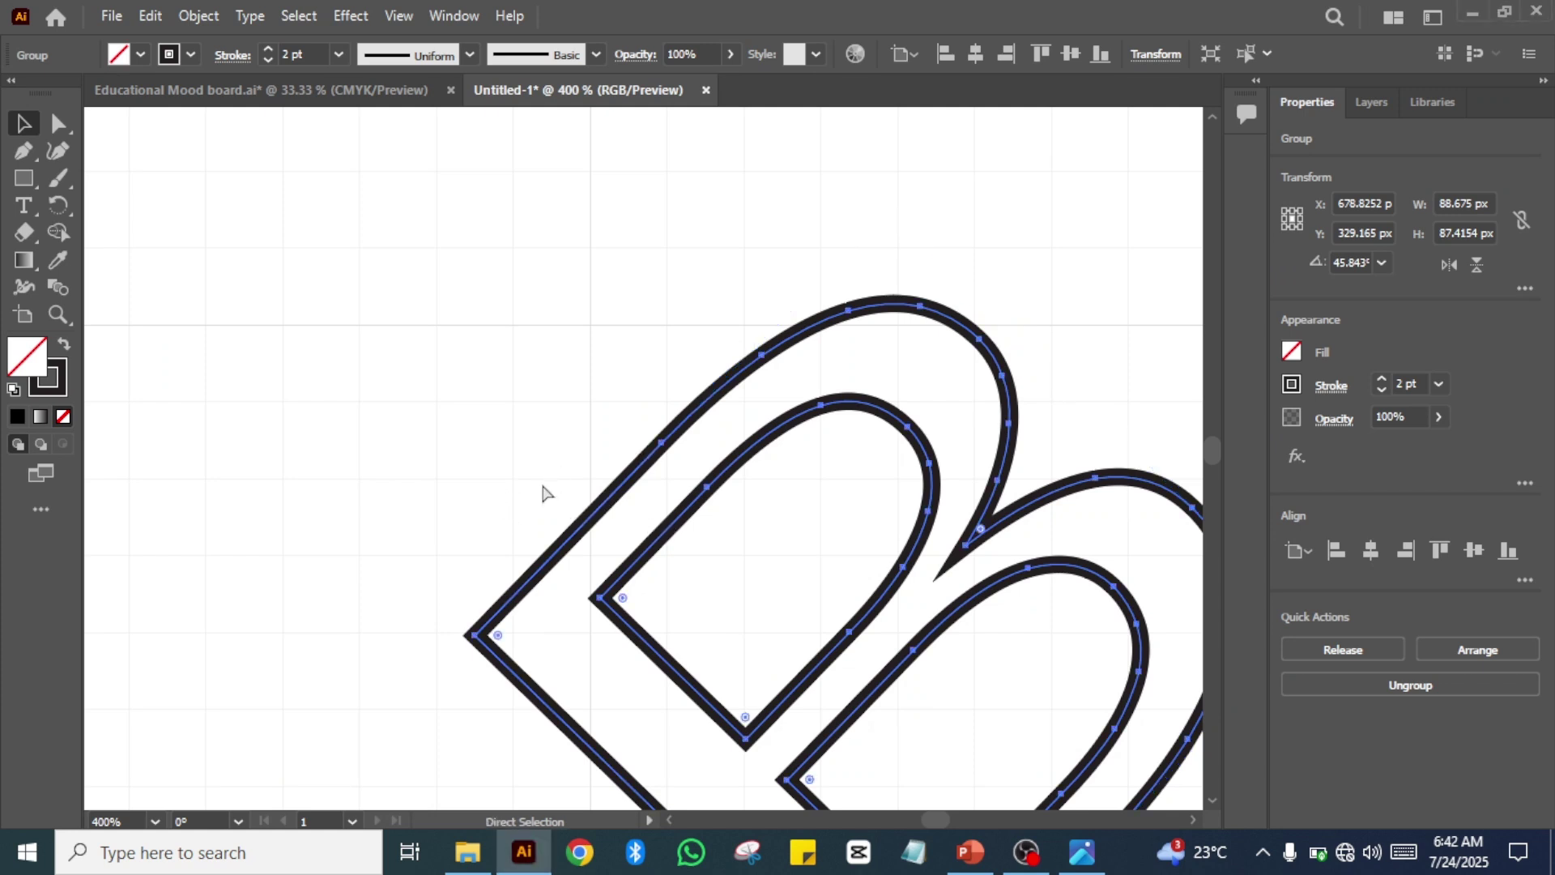
{"action": "scroll", "coordinate": [543, 493], "scroll_direction": "down", "scroll_amount": 5}
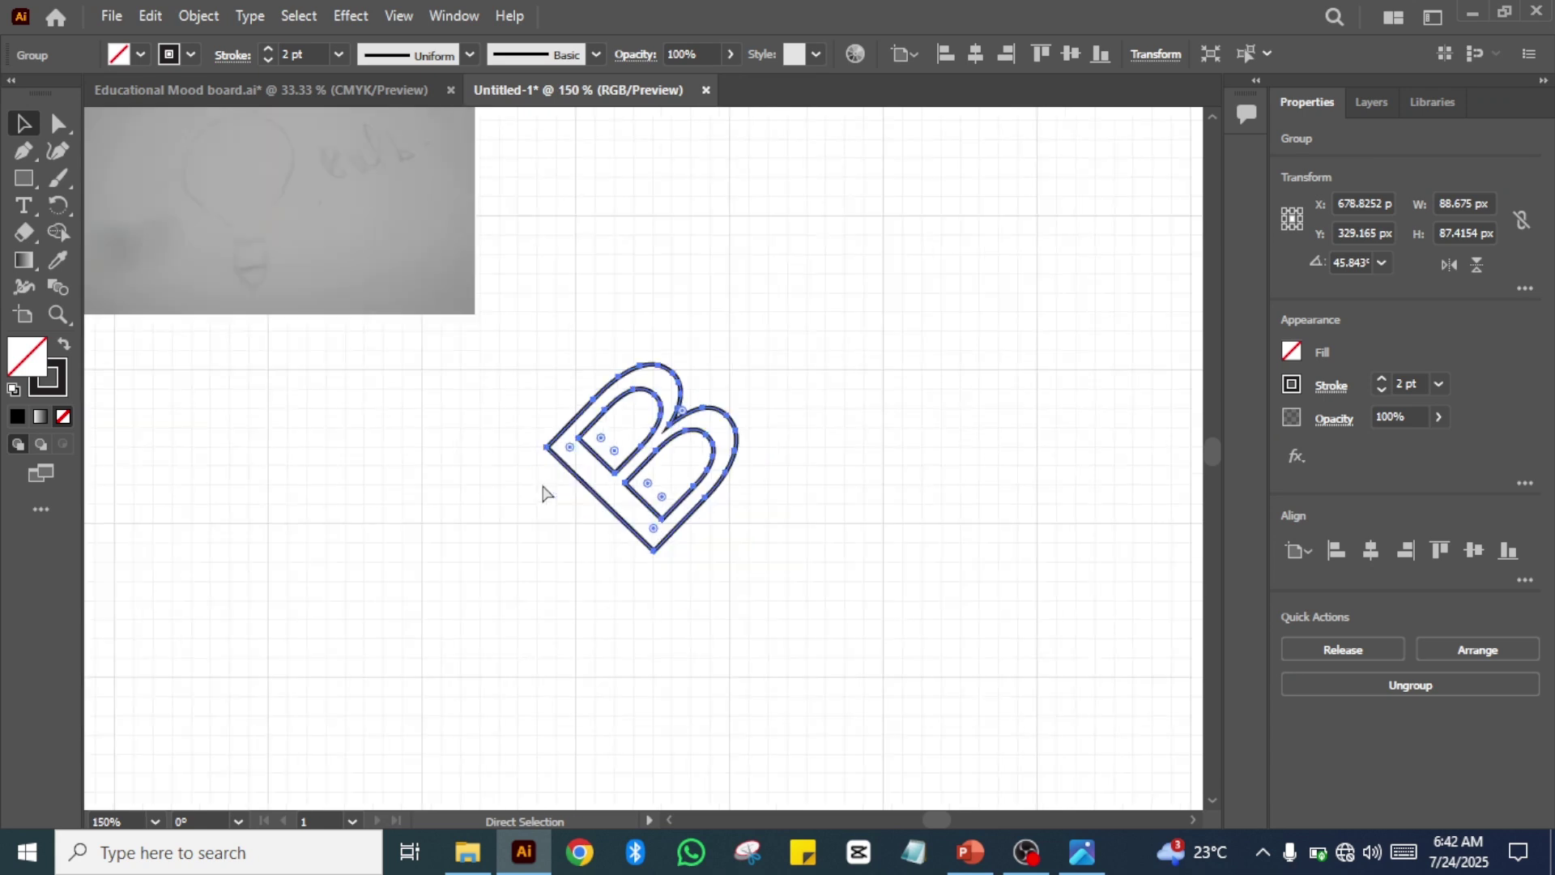
- Open the Transform Each settings for the rotated B
{"action": "key", "text": "v"}
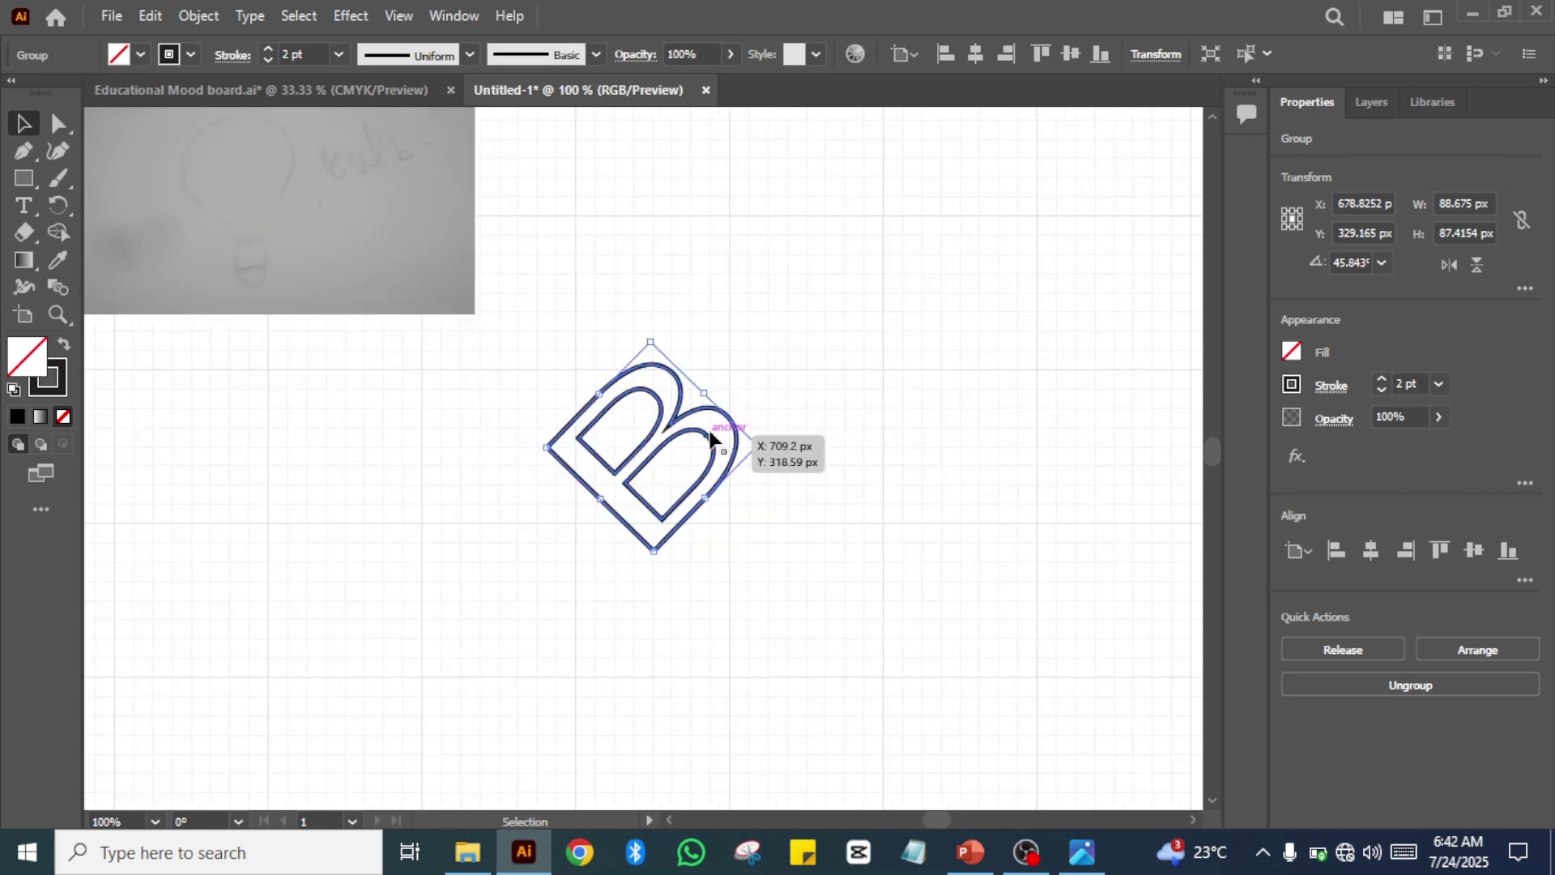
{"action": "right_click", "coordinate": [710, 438]}
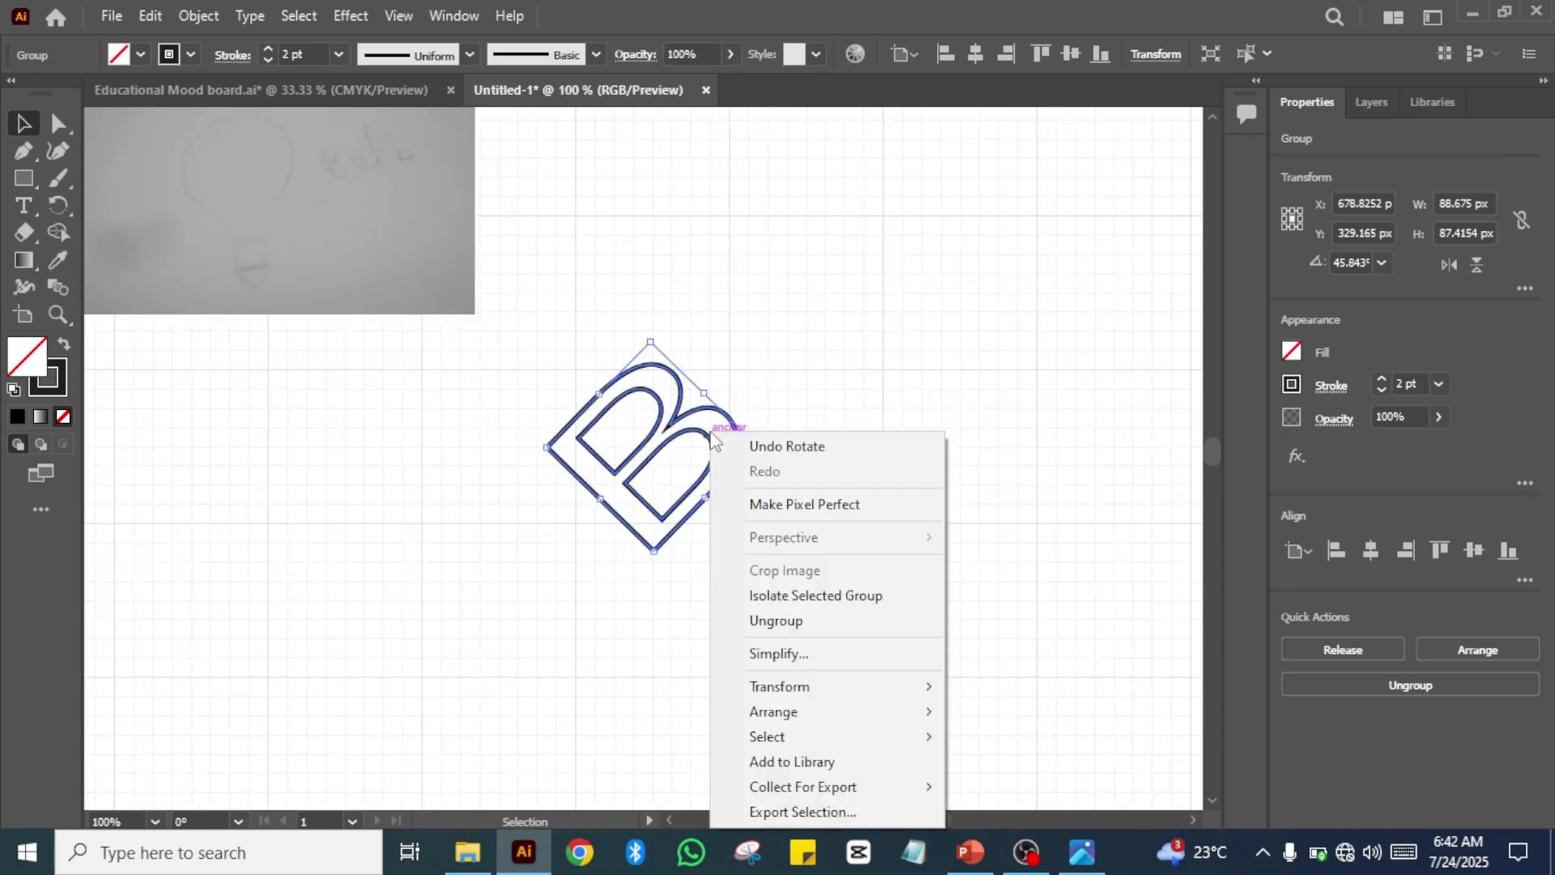
{"action": "mouse_move", "coordinate": [818, 691]}
{"action": "left_click", "coordinate": [1078, 655]}
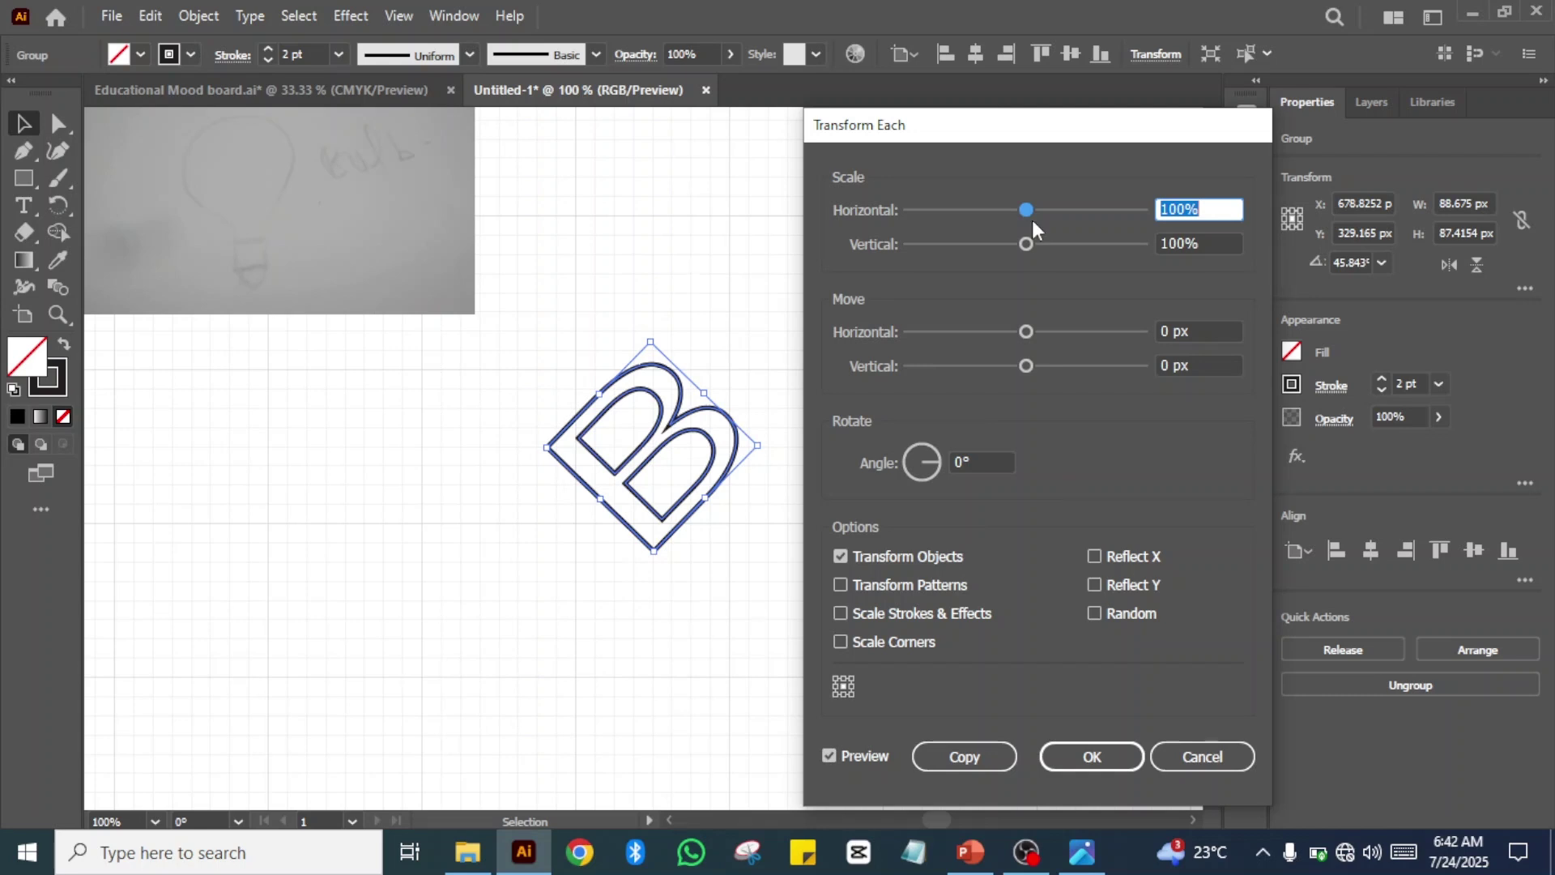
- Try scaling the rotated B to 99% horizontally and vertically, with a 1 px horizontal move
{"action": "left_click_drag", "start_coordinate": [1023, 210], "coordinate": [1009, 214]}
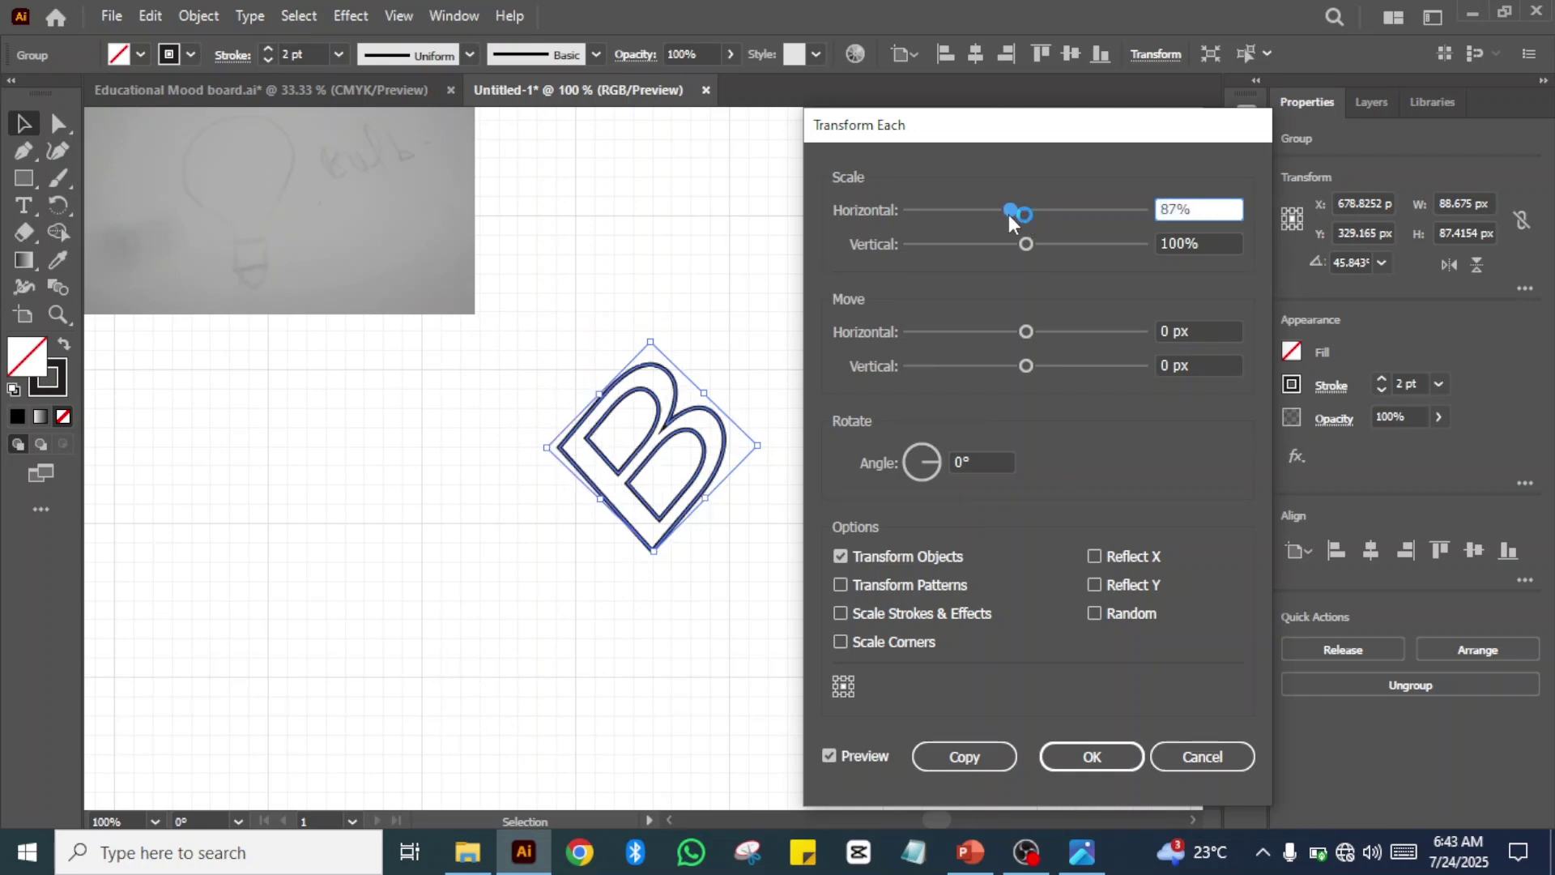
{"action": "left_click_drag", "start_coordinate": [1008, 214], "coordinate": [1022, 216]}
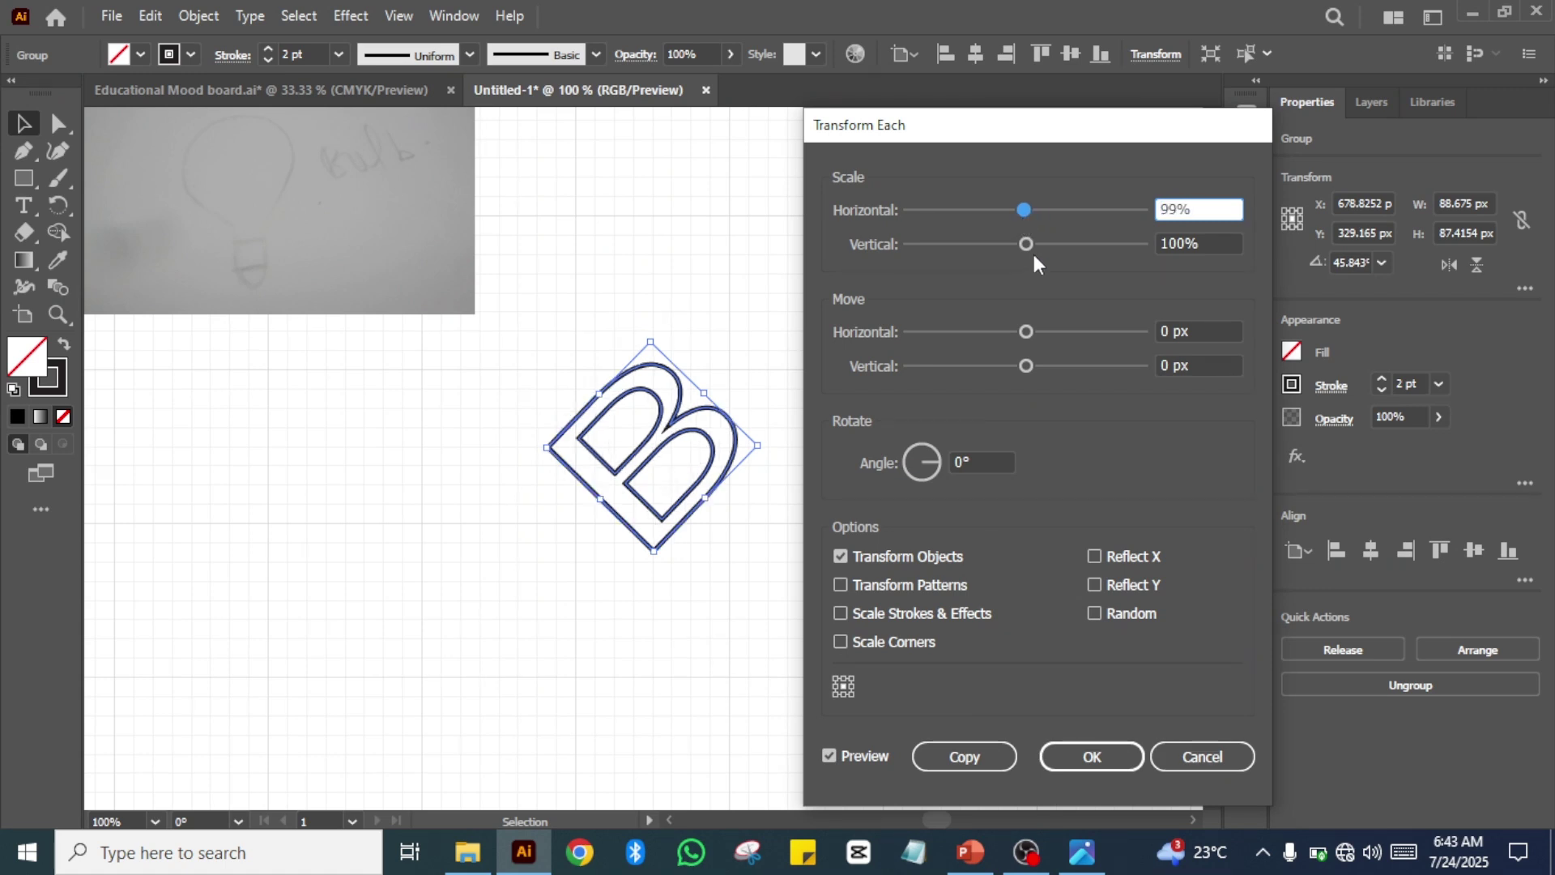
{"action": "mouse_move", "coordinate": [1027, 246]}
{"action": "left_mouse_down"}
{"action": "mouse_move", "coordinate": [1057, 253]}
{"action": "mouse_move", "coordinate": [1017, 255]}
{"action": "left_mouse_up"}
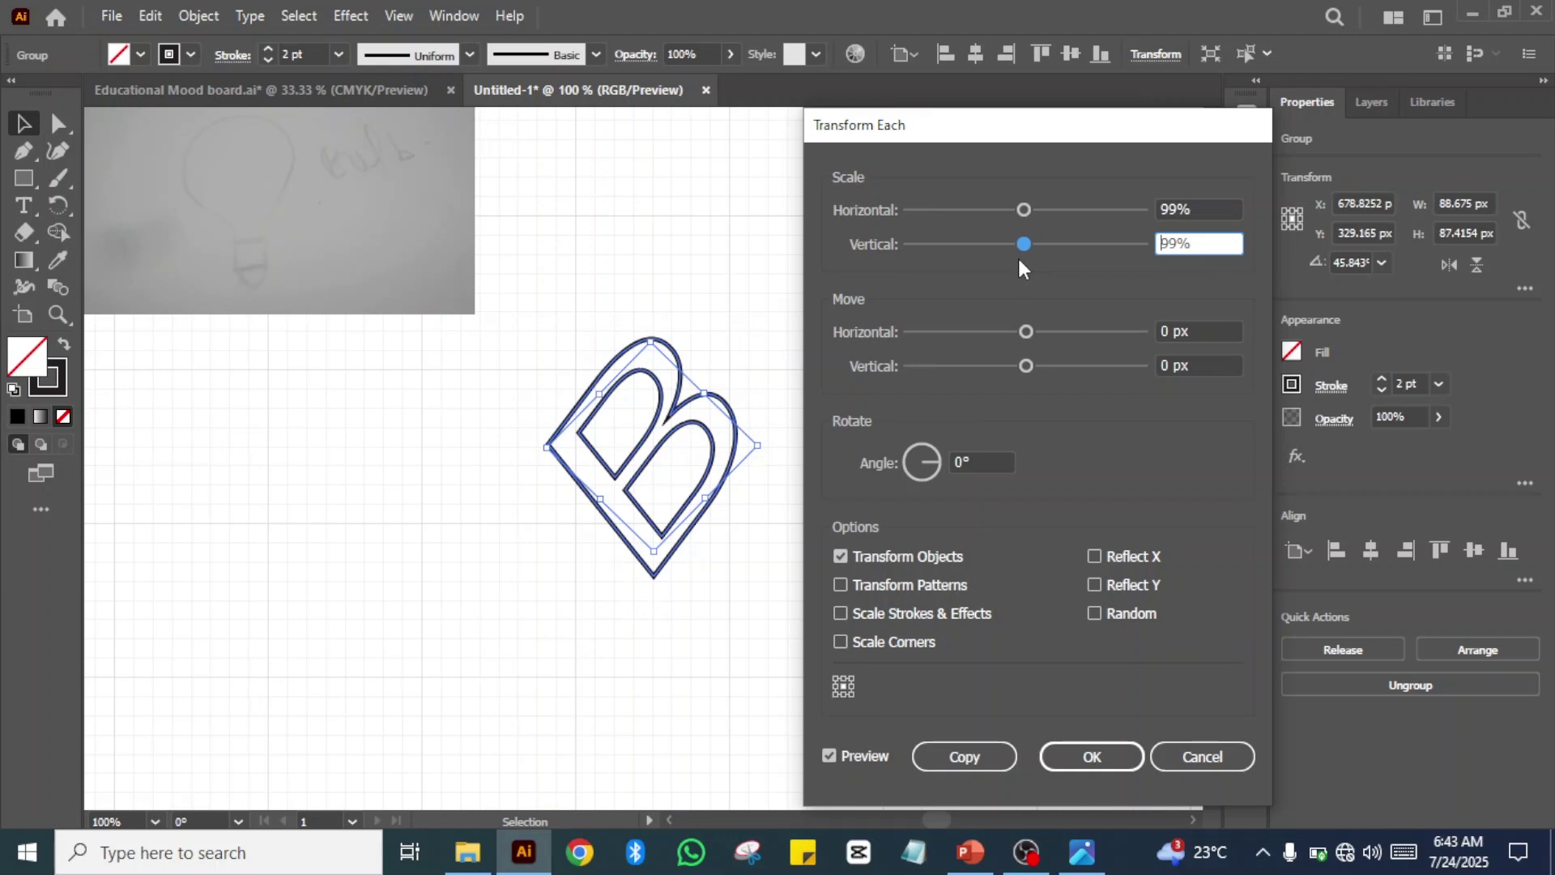
{"action": "left_click", "coordinate": [1023, 333]}
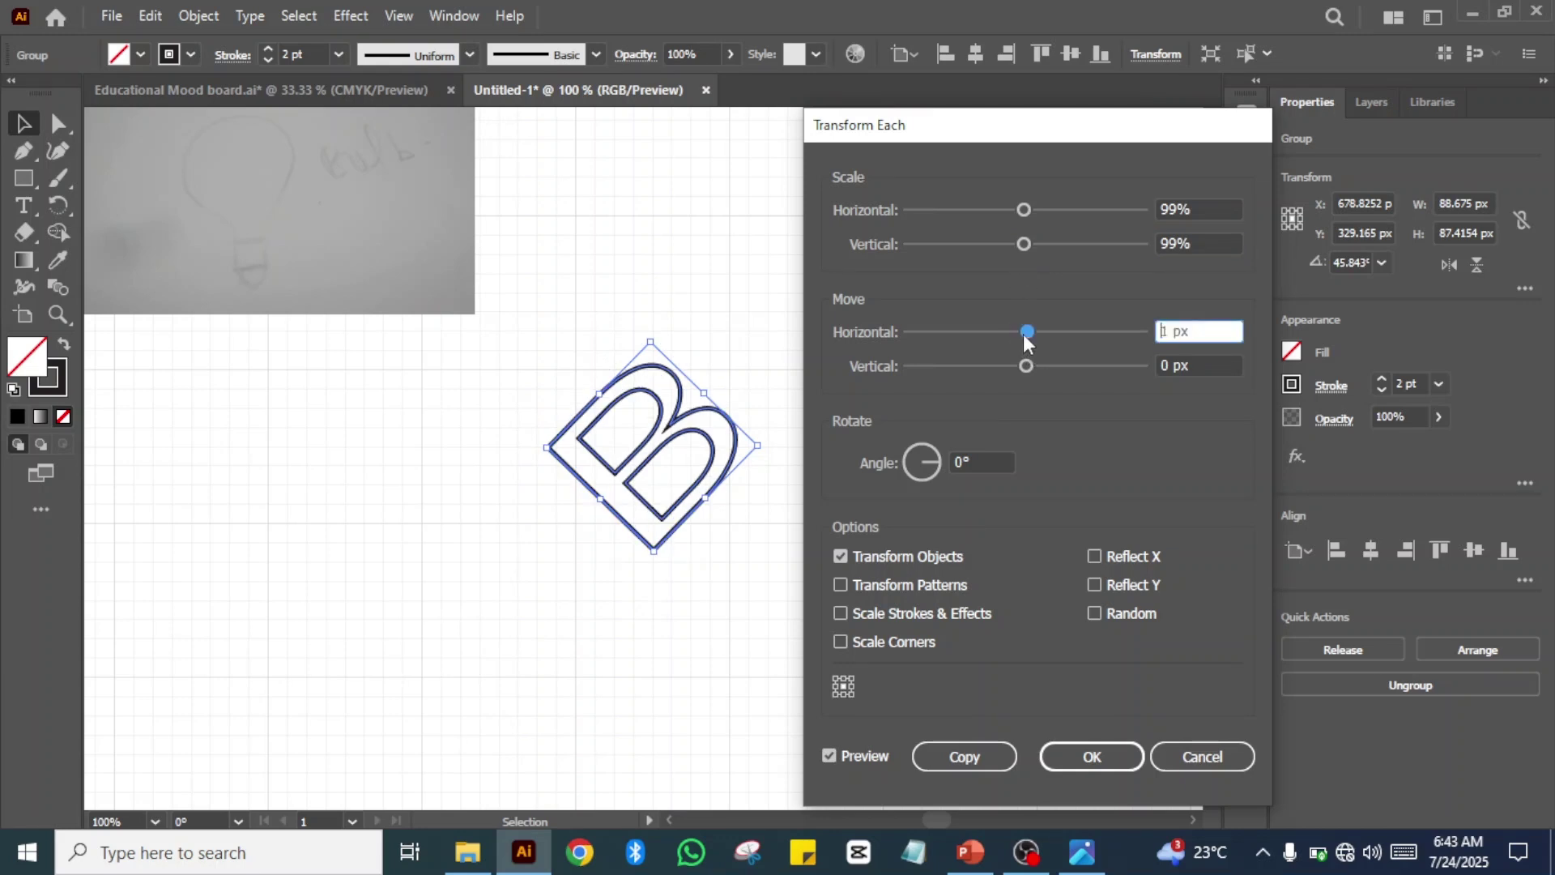
{"action": "mouse_move", "coordinate": [1023, 334]}
{"action": "left_mouse_down"}
{"action": "mouse_move", "coordinate": [1045, 337]}
{"action": "mouse_move", "coordinate": [1023, 343]}
{"action": "left_mouse_up"}
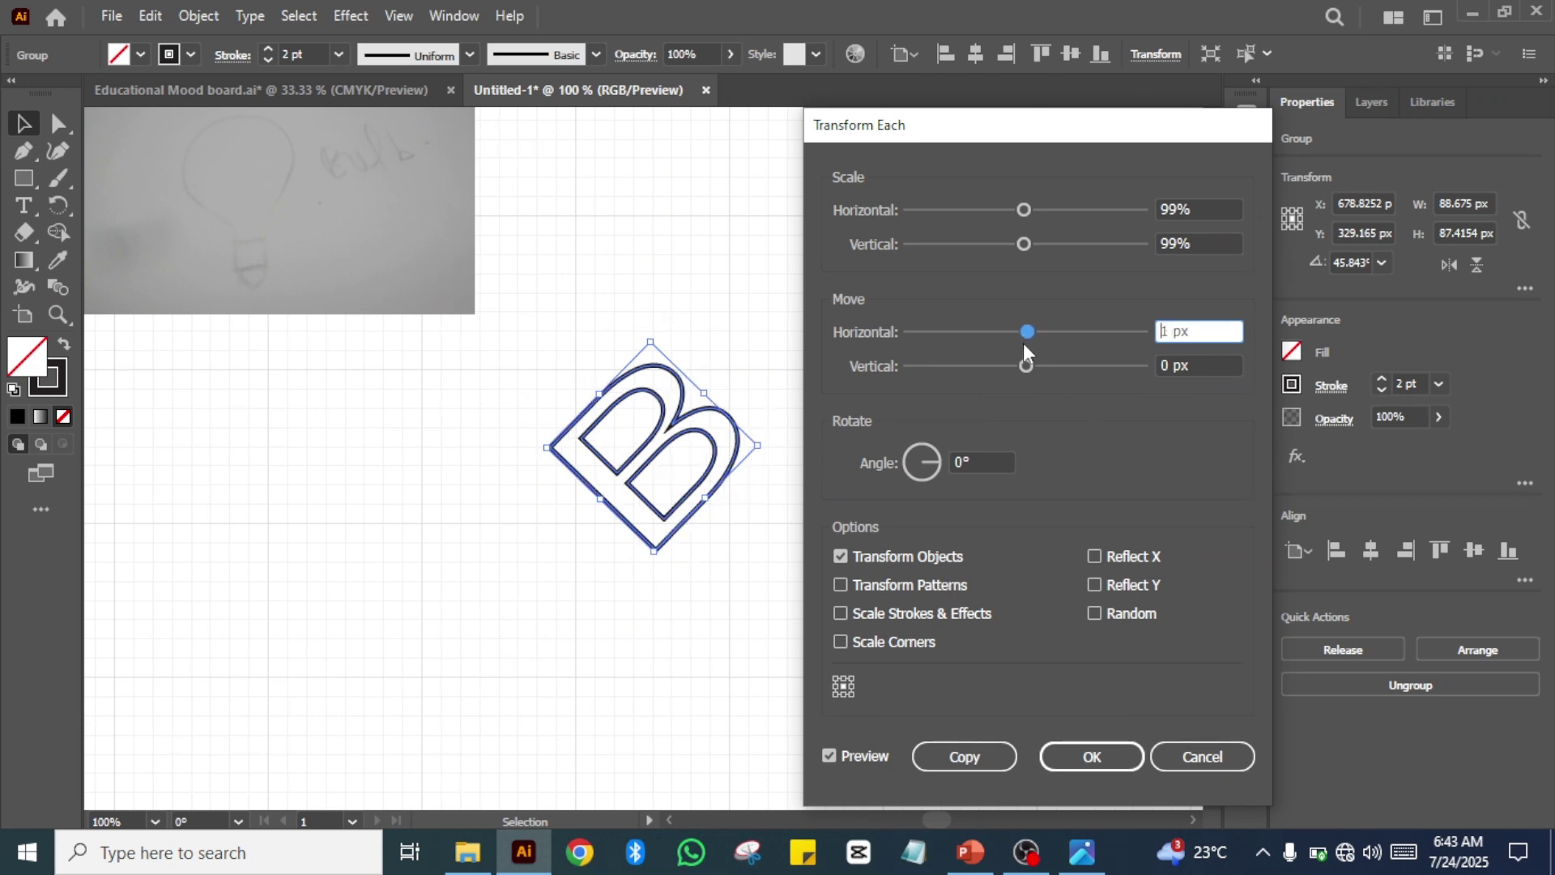
{"action": "mouse_move", "coordinate": [1023, 343]}
{"action": "left_mouse_down"}
{"action": "mouse_move", "coordinate": [1012, 334]}
{"action": "mouse_move", "coordinate": [1023, 342]}
{"action": "left_mouse_up"}
- Flatten the rotated B by setting its horizontal scale to 145% and its vertical scale to 50%
{"action": "left_click", "coordinate": [1024, 209]}
{"action": "left_click_drag", "start_coordinate": [1023, 209], "coordinate": [1076, 212]}
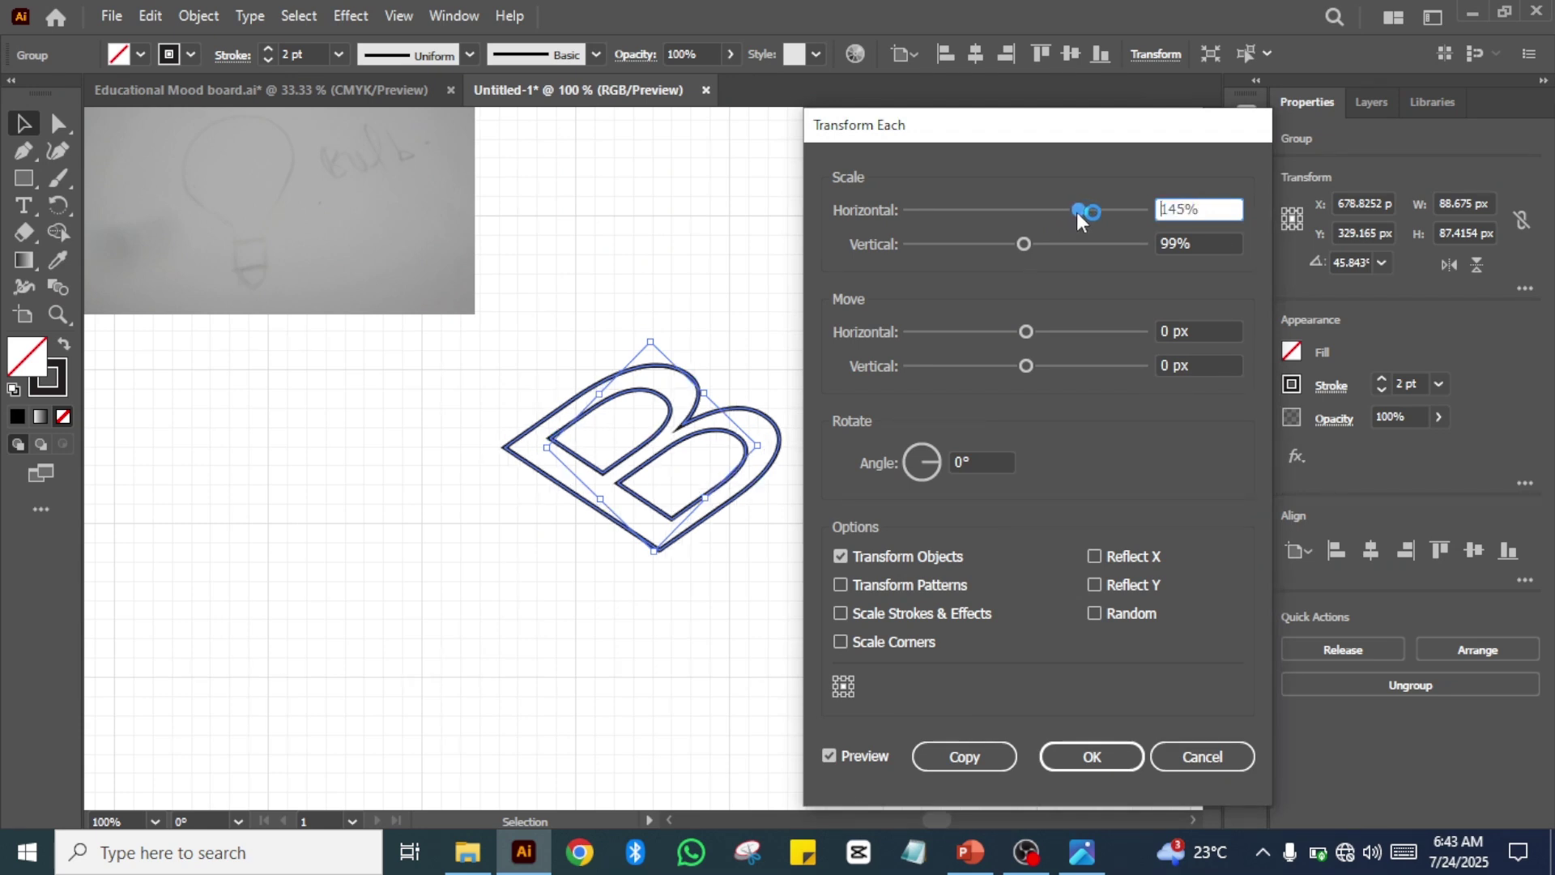
{"action": "left_click", "coordinate": [1026, 246]}
{"action": "left_click_drag", "start_coordinate": [1025, 246], "coordinate": [989, 277]}
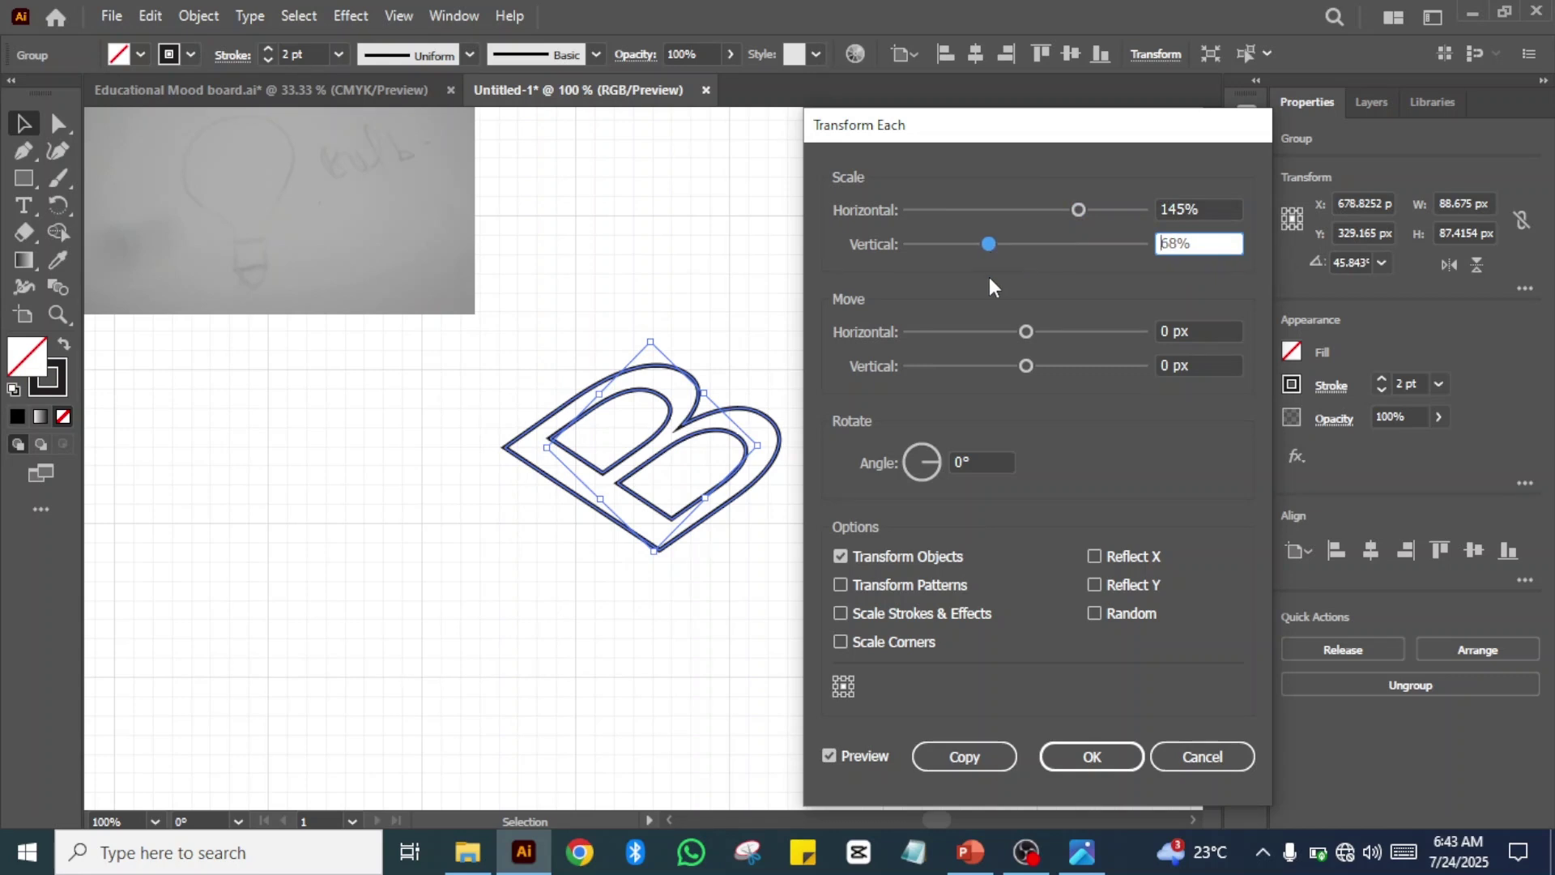
{"action": "mouse_move", "coordinate": [989, 244]}
{"action": "left_mouse_down"}
{"action": "mouse_move", "coordinate": [1071, 250]}
{"action": "mouse_move", "coordinate": [1014, 260]}
{"action": "mouse_move", "coordinate": [1011, 274]}
{"action": "mouse_move", "coordinate": [1002, 241]}
{"action": "mouse_move", "coordinate": [984, 242]}
{"action": "left_mouse_up"}
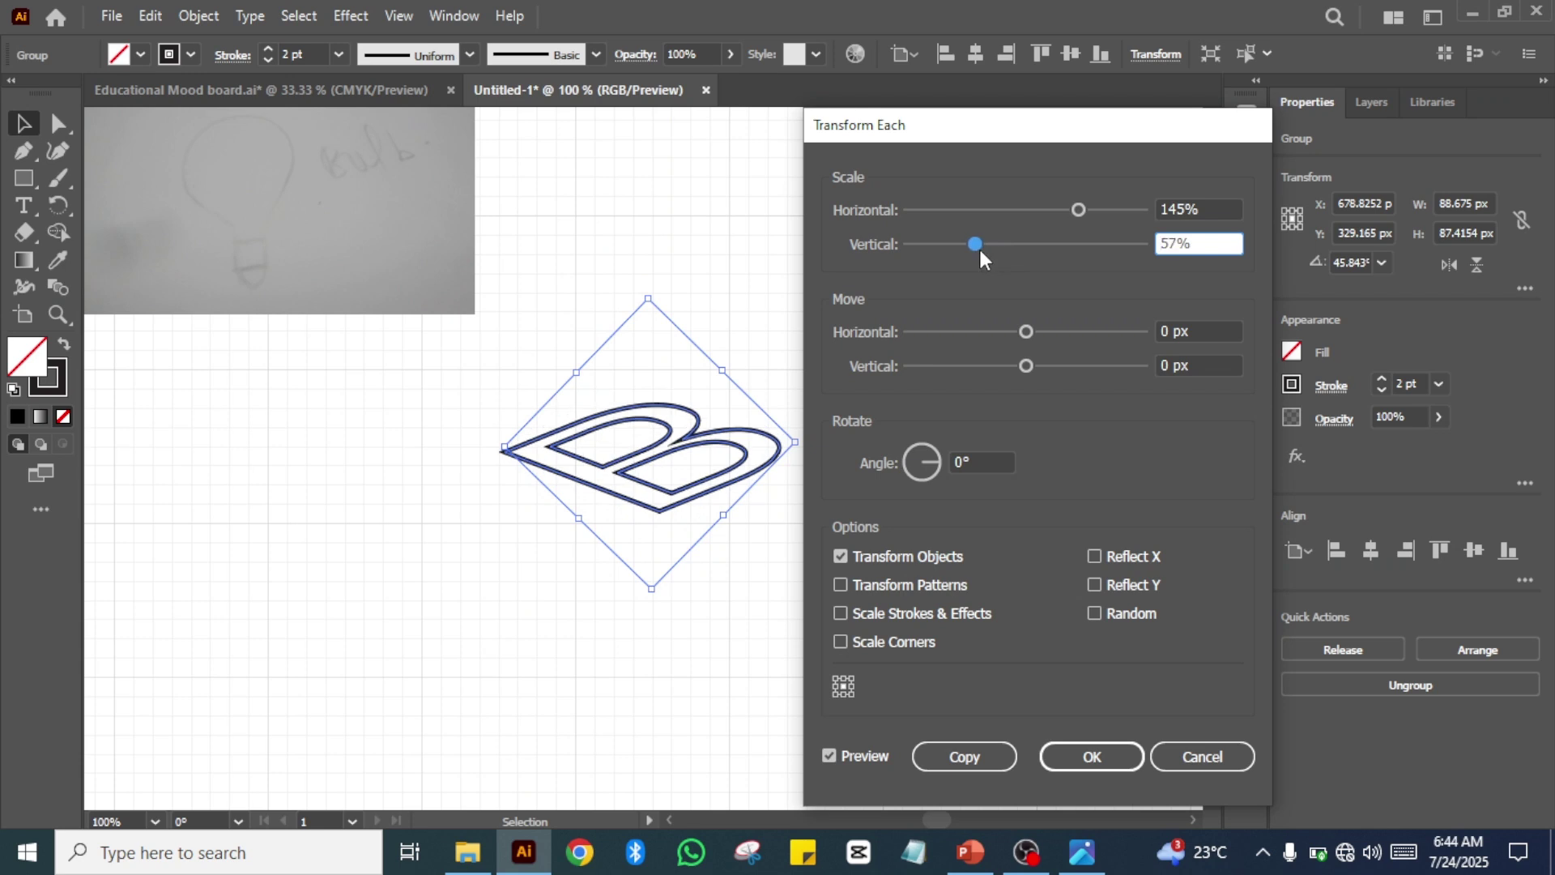
{"action": "left_click_drag", "start_coordinate": [979, 247], "coordinate": [961, 250]}
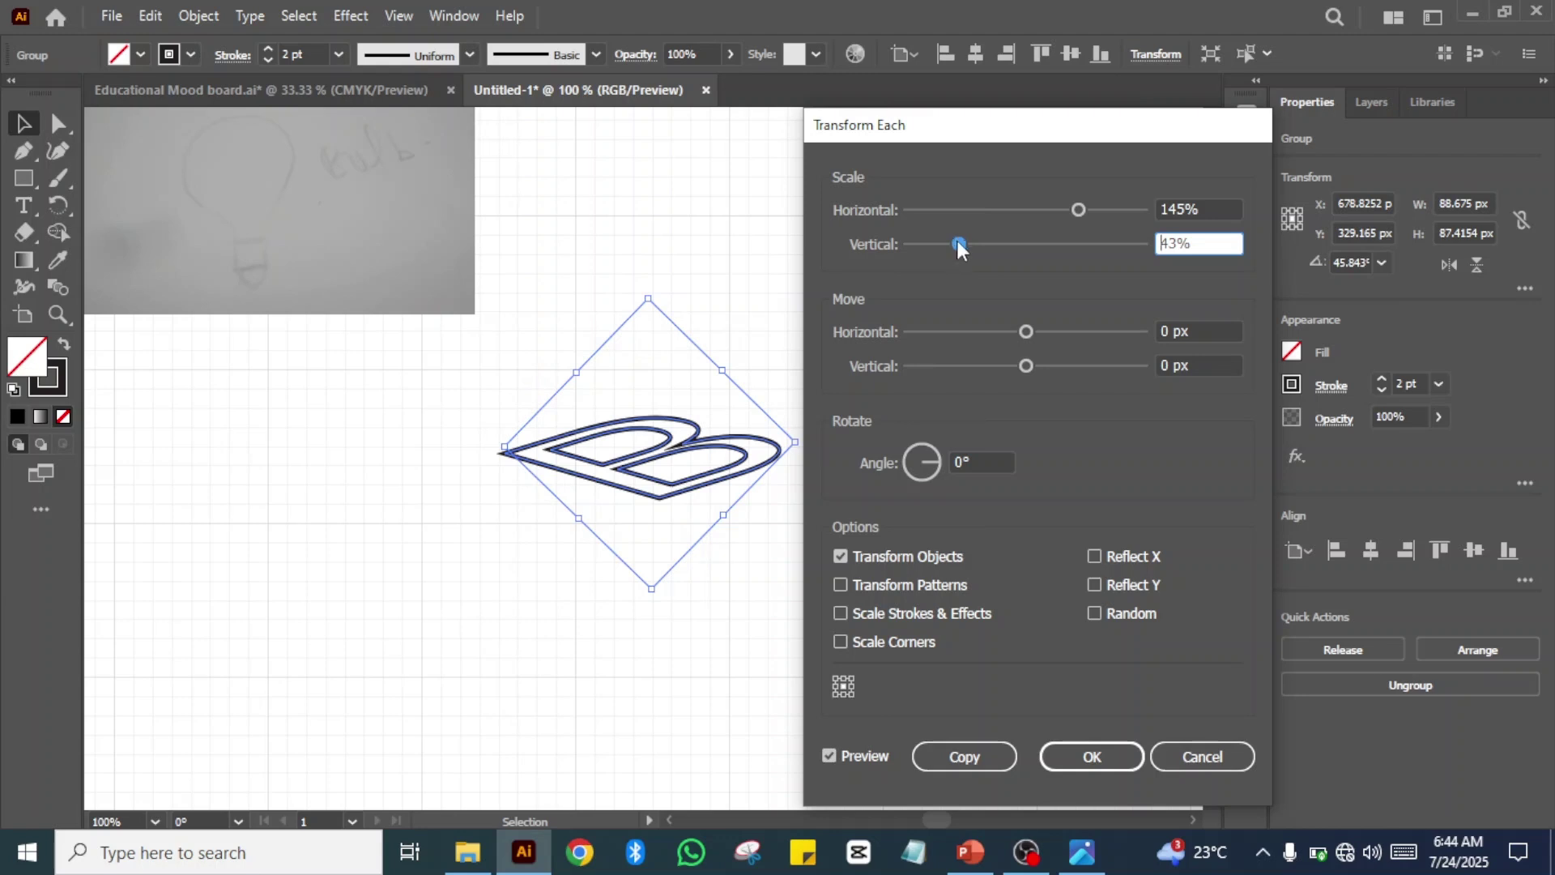
{"action": "left_click_drag", "start_coordinate": [956, 240], "coordinate": [964, 244]}
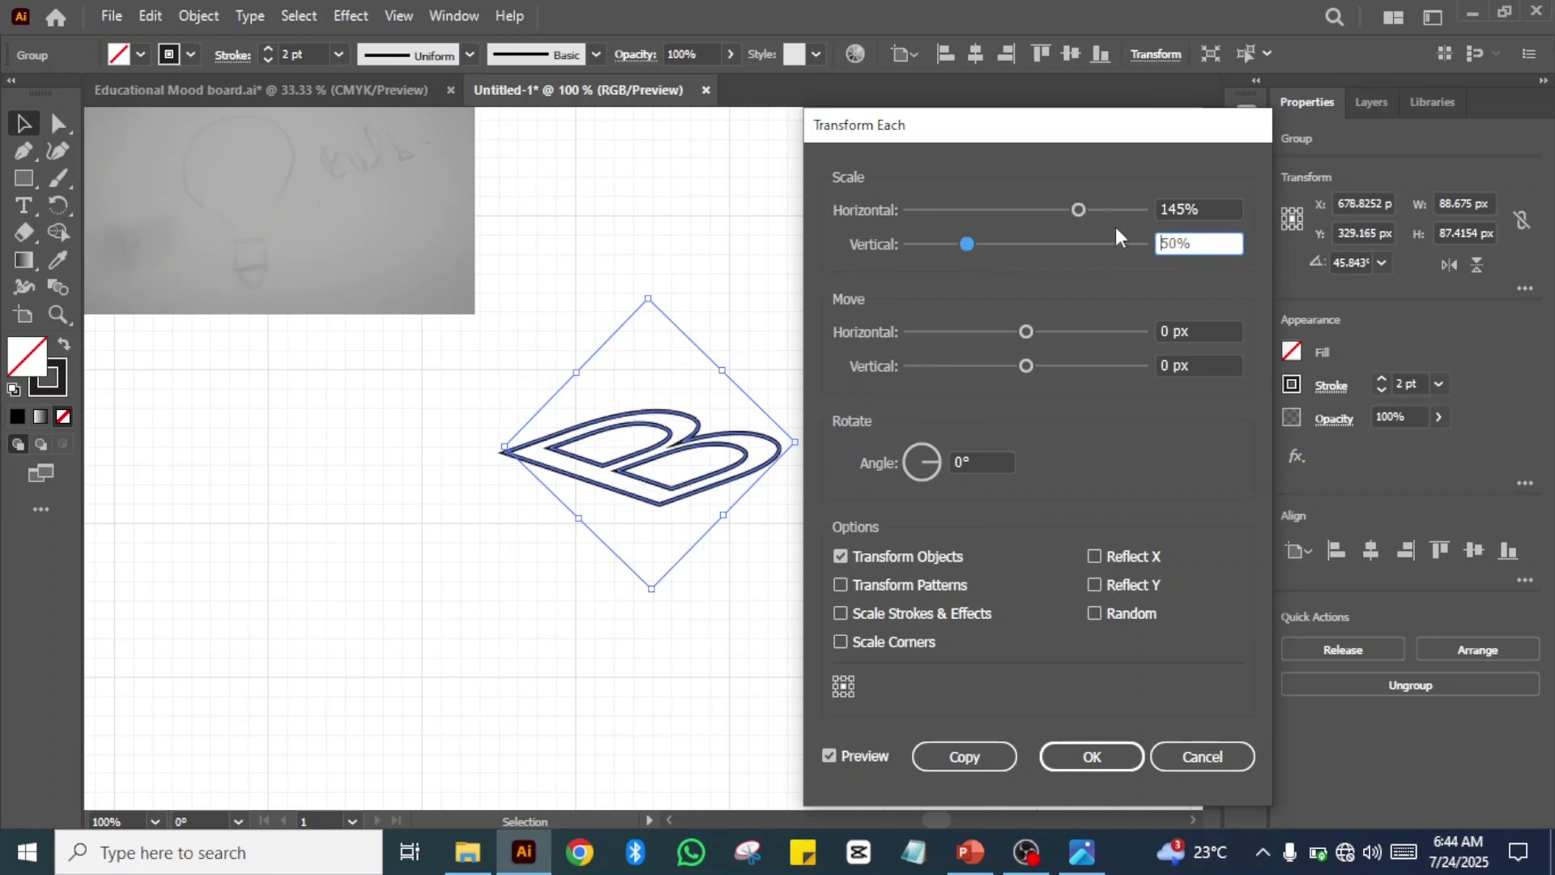
- Apply the 145% horizontal and 50% vertical scaling to the rotated B and hide the document grid
{"action": "left_click_drag", "start_coordinate": [1077, 210], "coordinate": [1053, 219]}
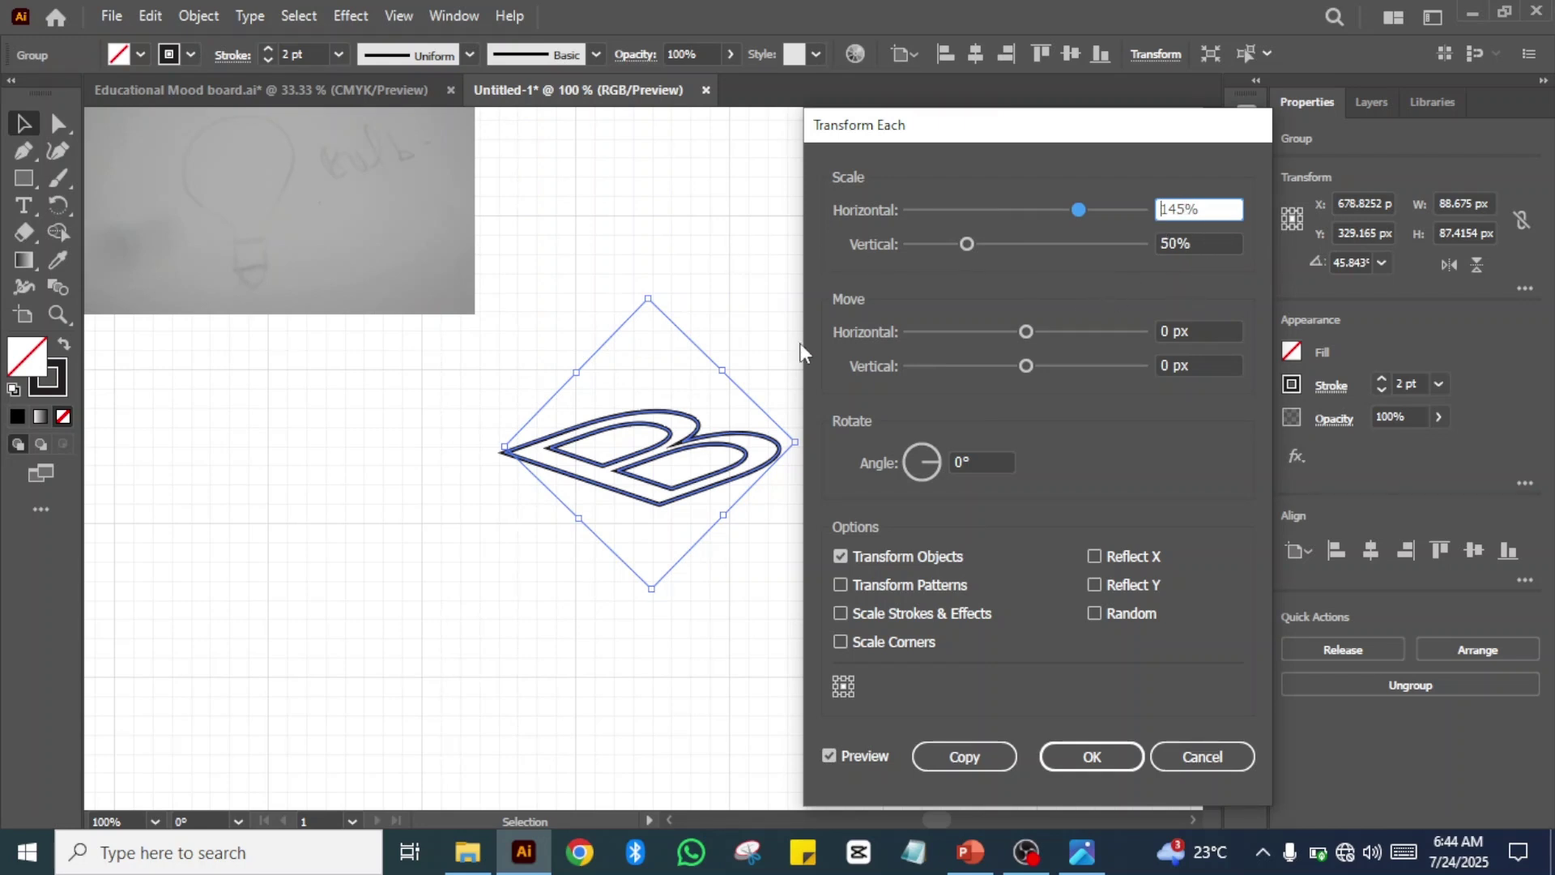
{"action": "left_click", "coordinate": [1087, 753]}
{"action": "left_click", "coordinate": [990, 582]}
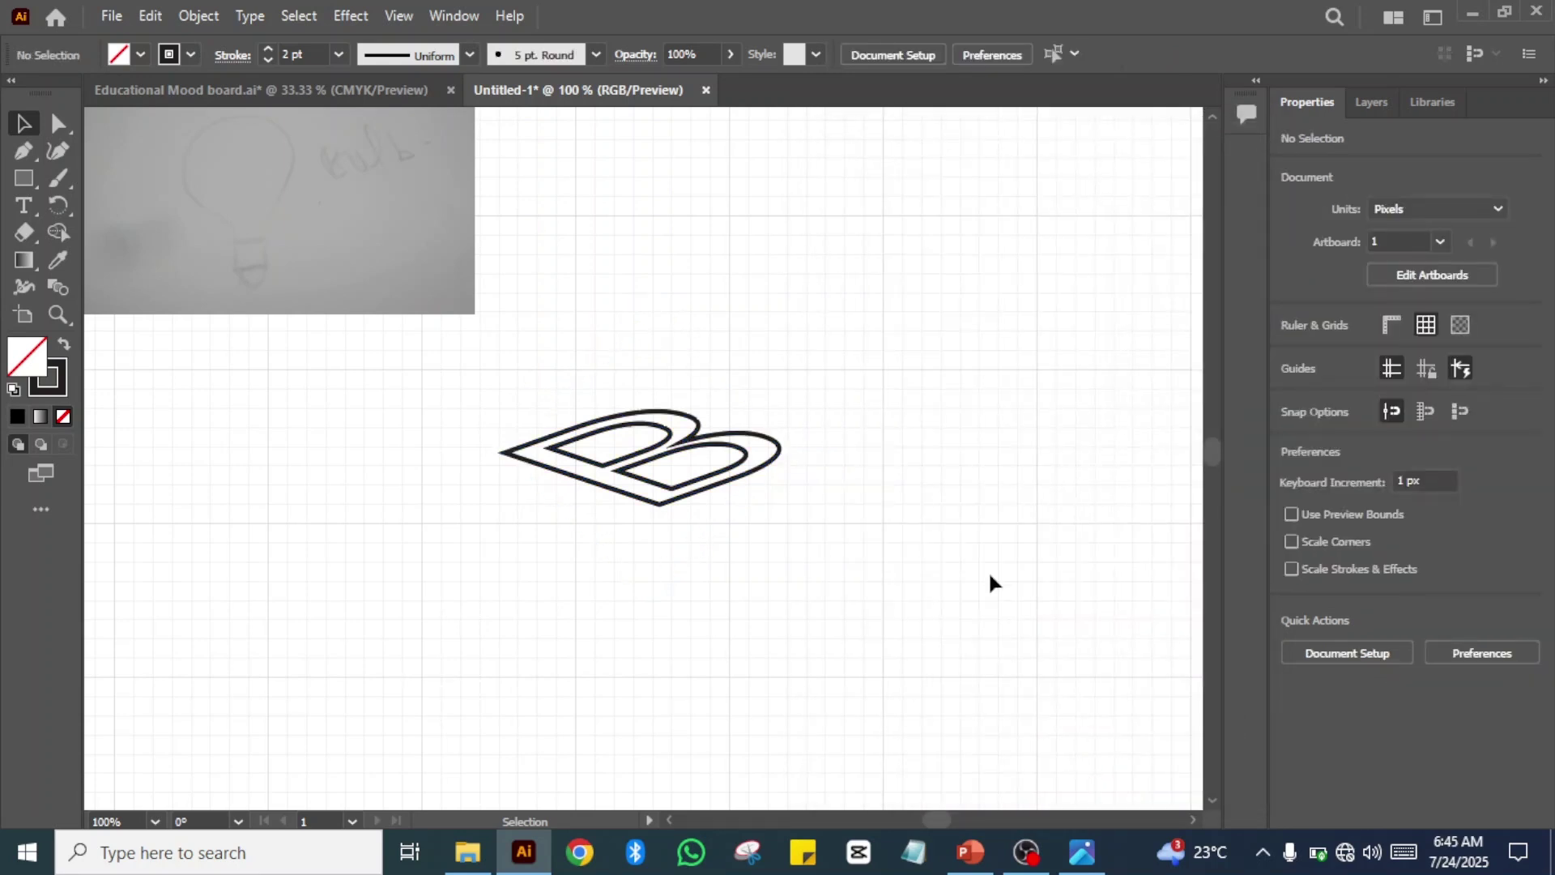
{"action": "left_click", "coordinate": [1420, 324]}
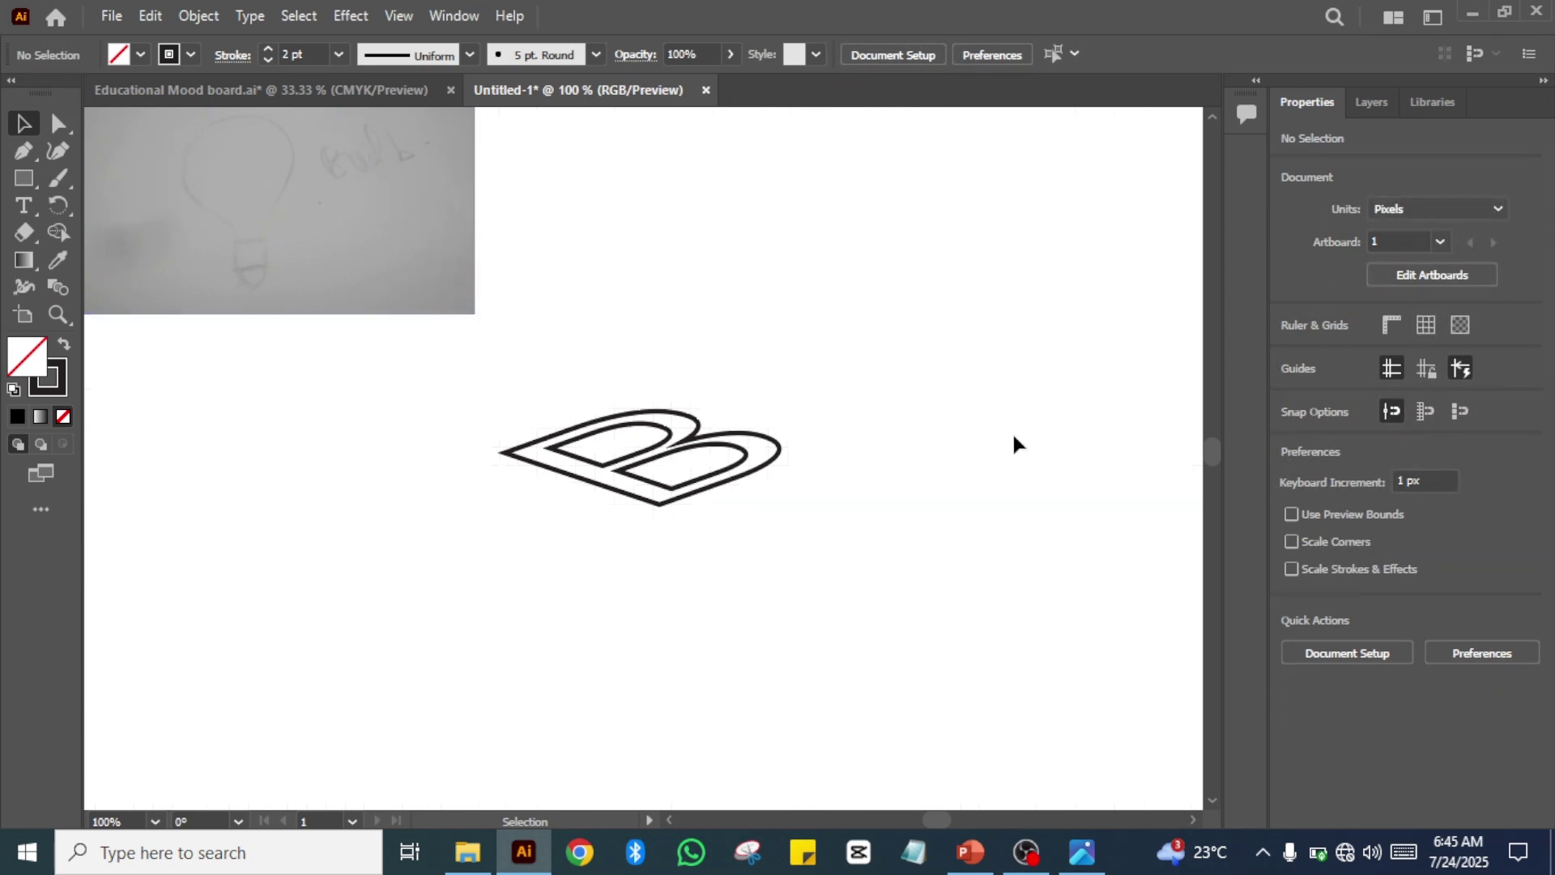
- Enlarge the flattened B proportionally to about 485 px wide and 165 px high, then deselect it
{"action": "key", "text": "ctrl"}
{"action": "key", "text": "ctrl+minus"}
{"action": "key", "text": "ctrl+minus"}
{"action": "key", "text": "ctrl+minus"}
{"action": "key", "text": "ctrl+minus"}
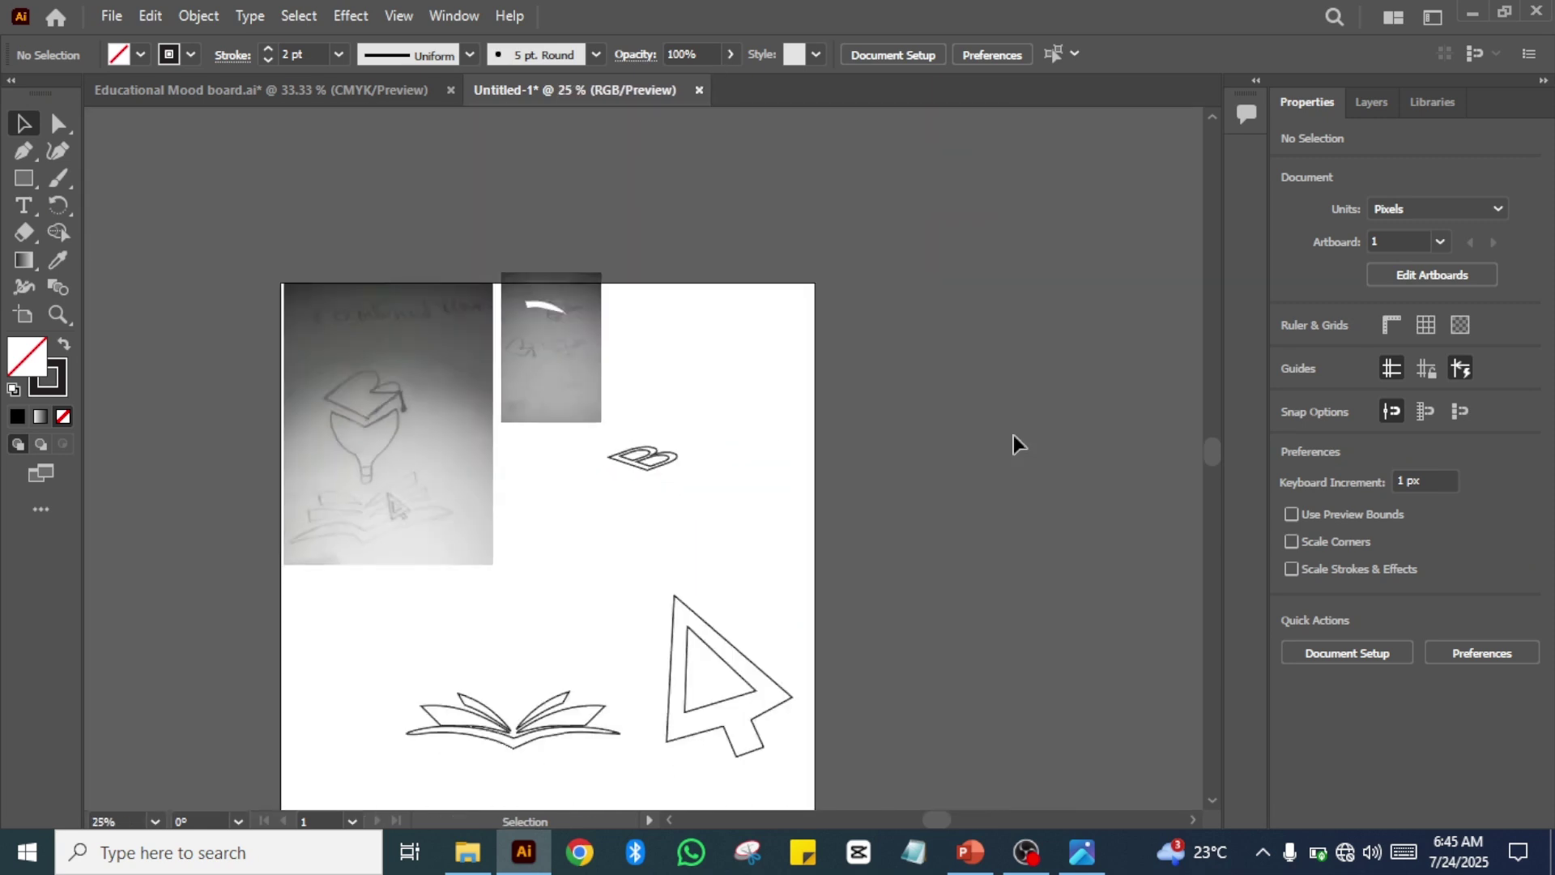
{"action": "left_click", "coordinate": [663, 464]}
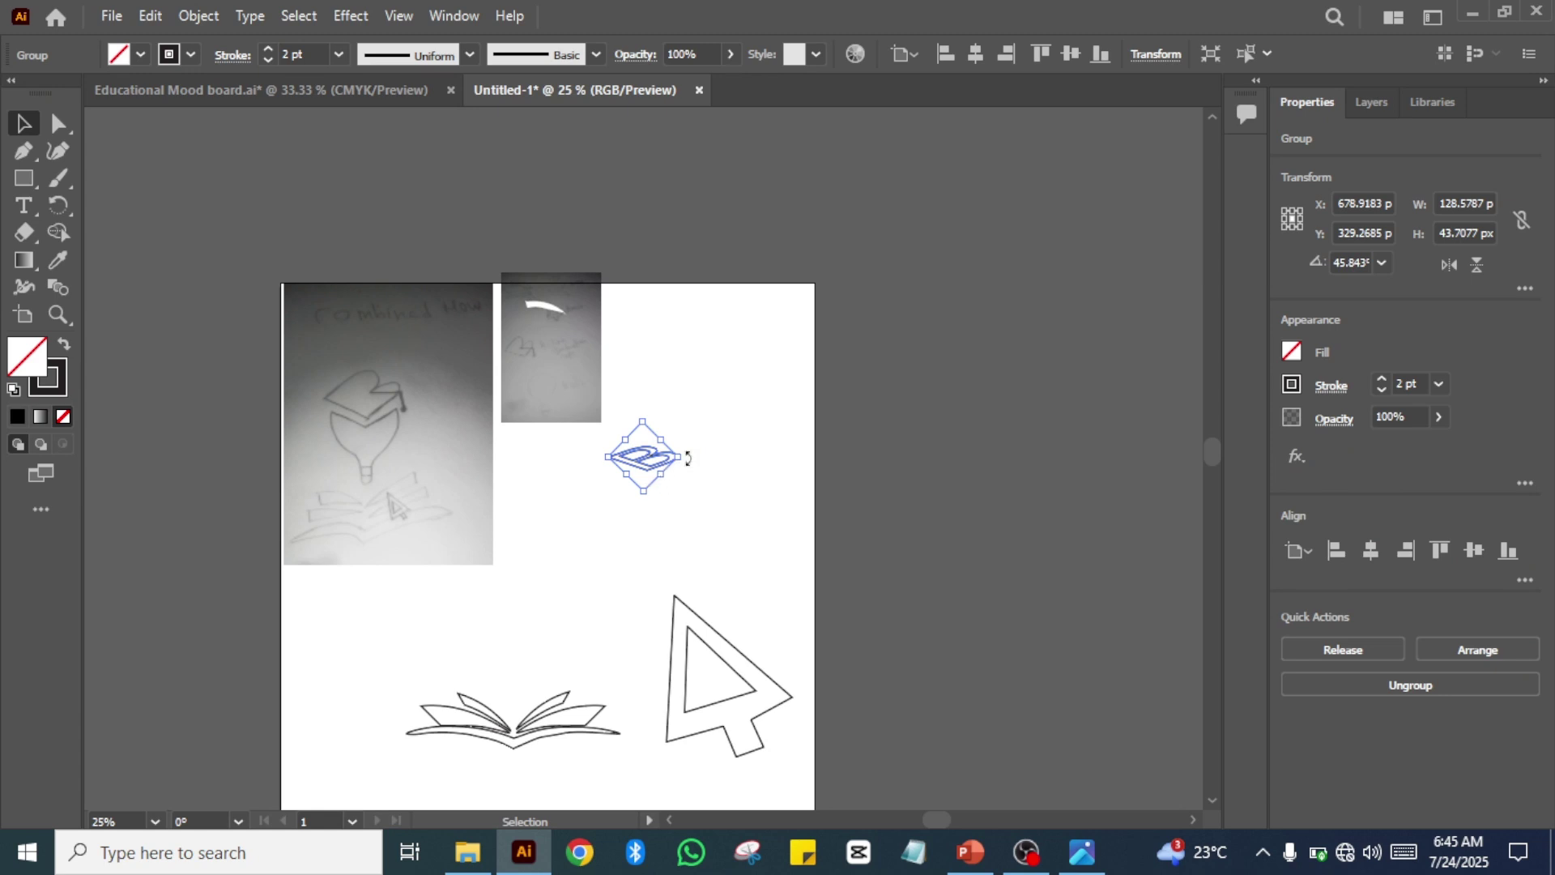
{"action": "key", "text": "shift"}
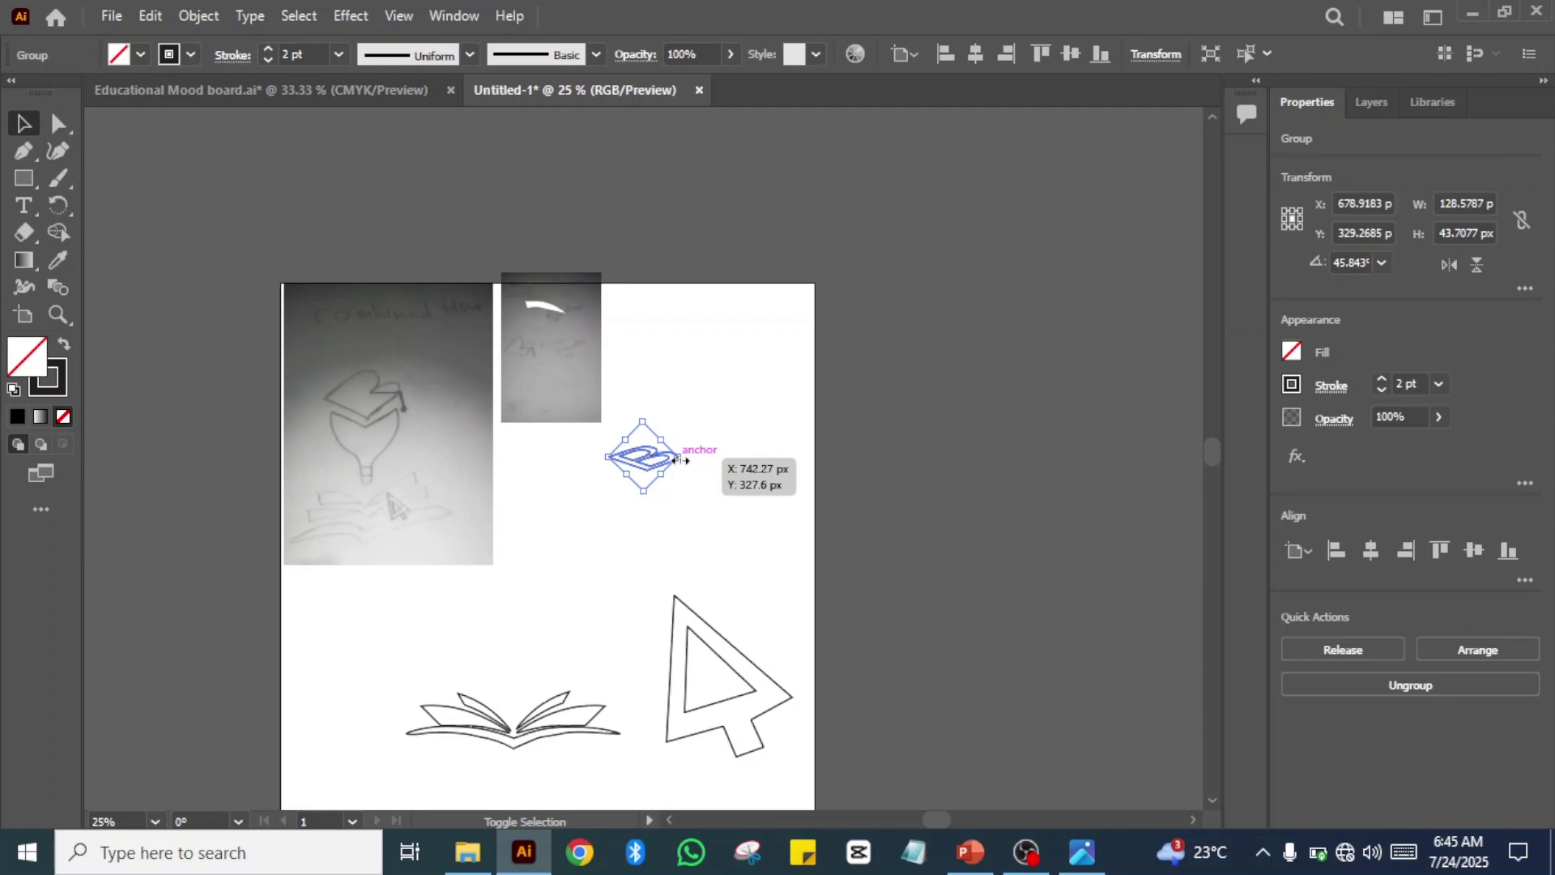
{"action": "left_click_drag", "start_coordinate": [677, 459], "coordinate": [772, 535]}
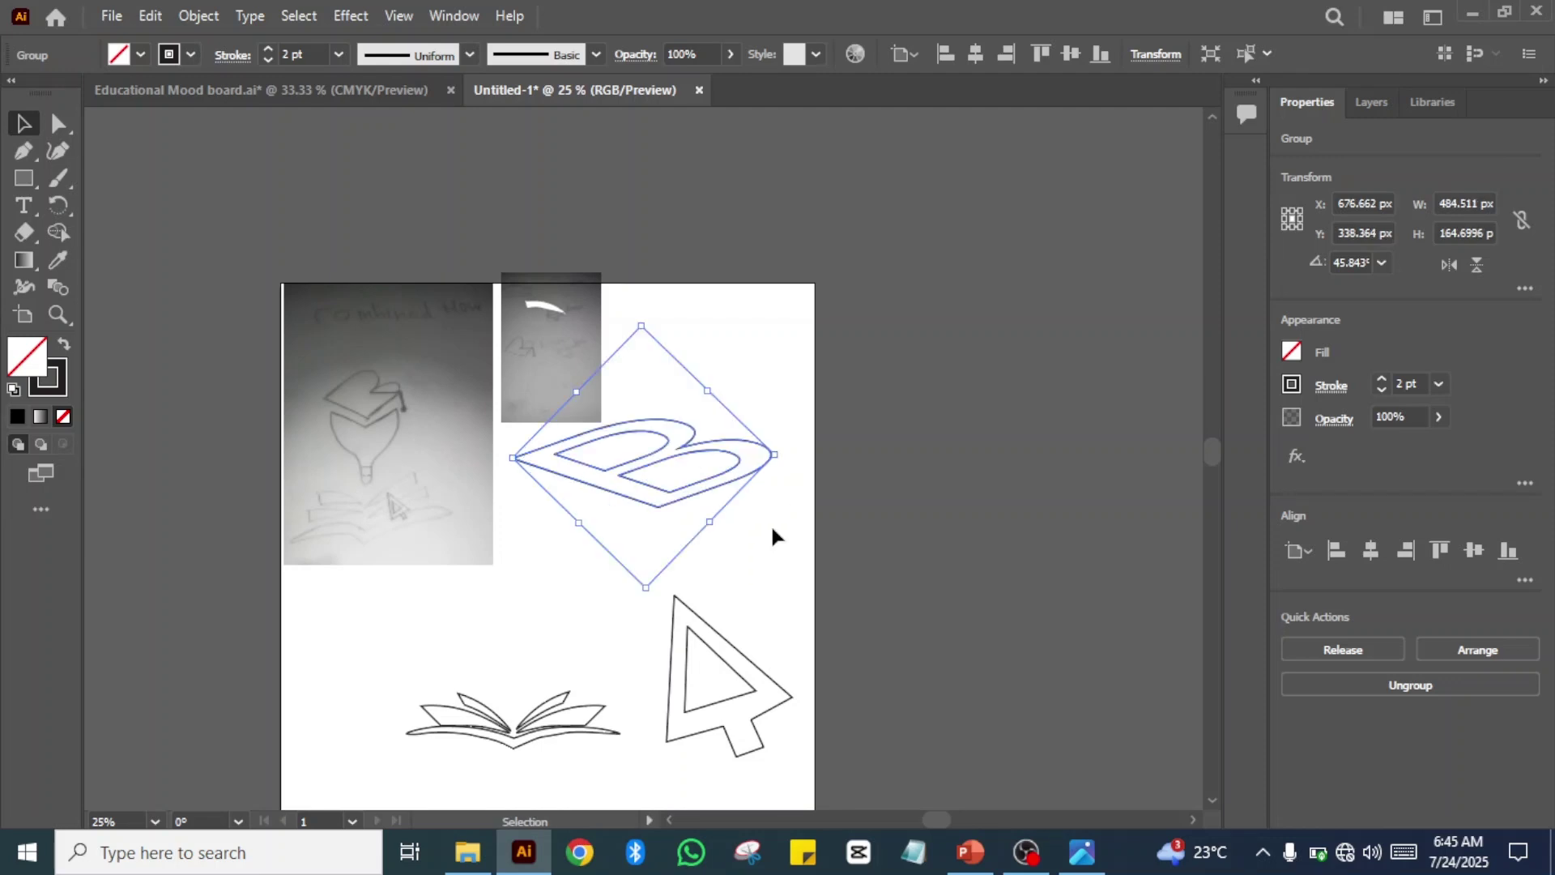
{"action": "left_click", "coordinate": [772, 528]}
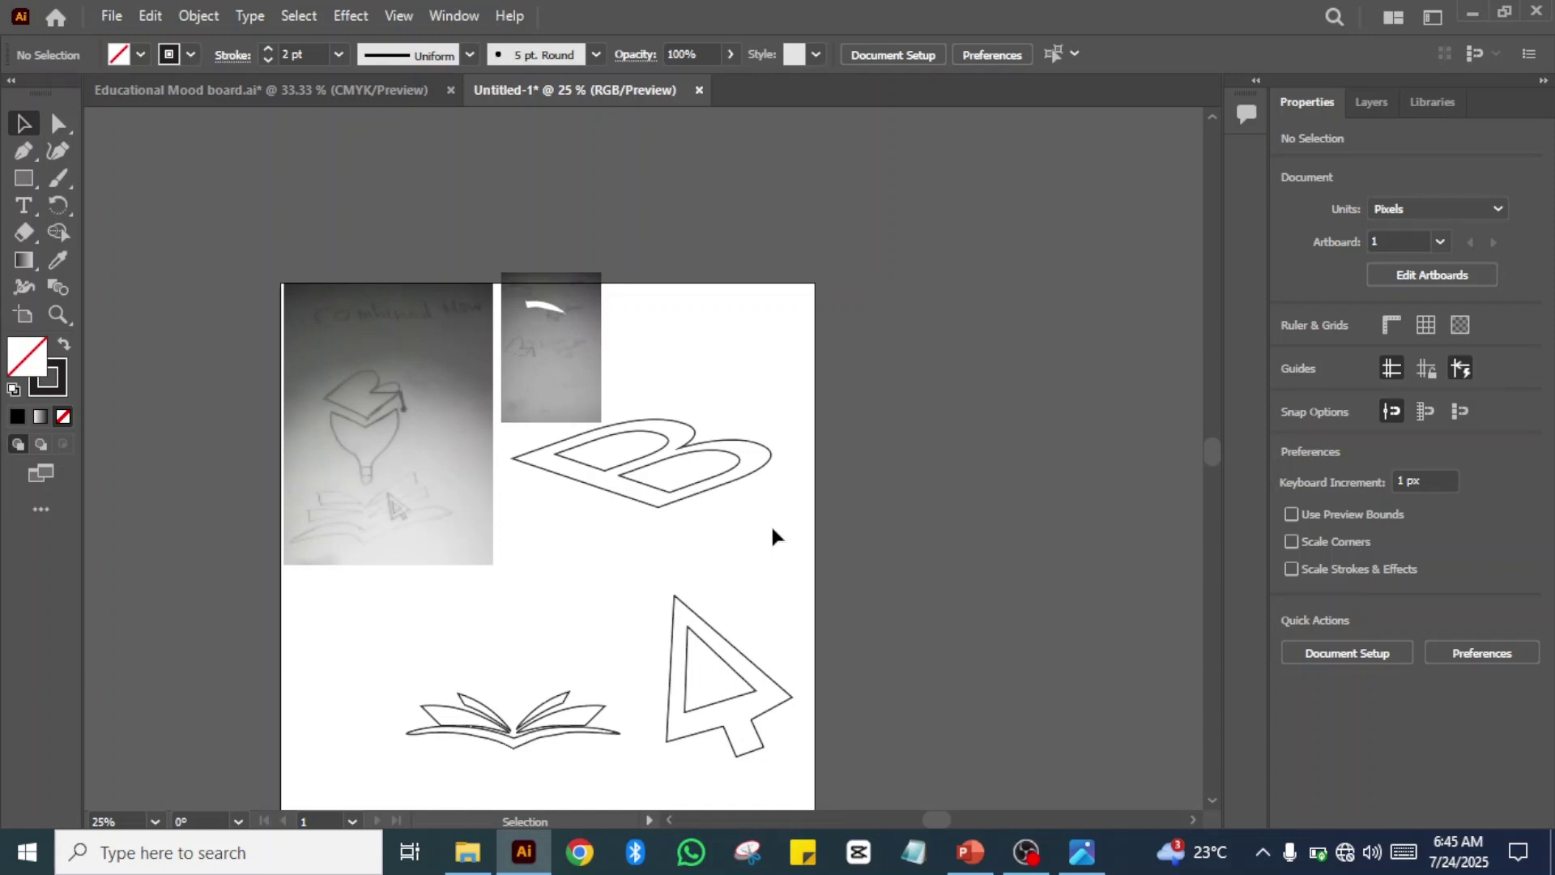
- Examine the hand-drawn B-like graduation cap and bulb sketches up close
{"action": "key", "text": "ctrl+plus"}
{"action": "key", "text": "ctrl+plus"}
{"action": "key", "text": "ctrl+plus"}
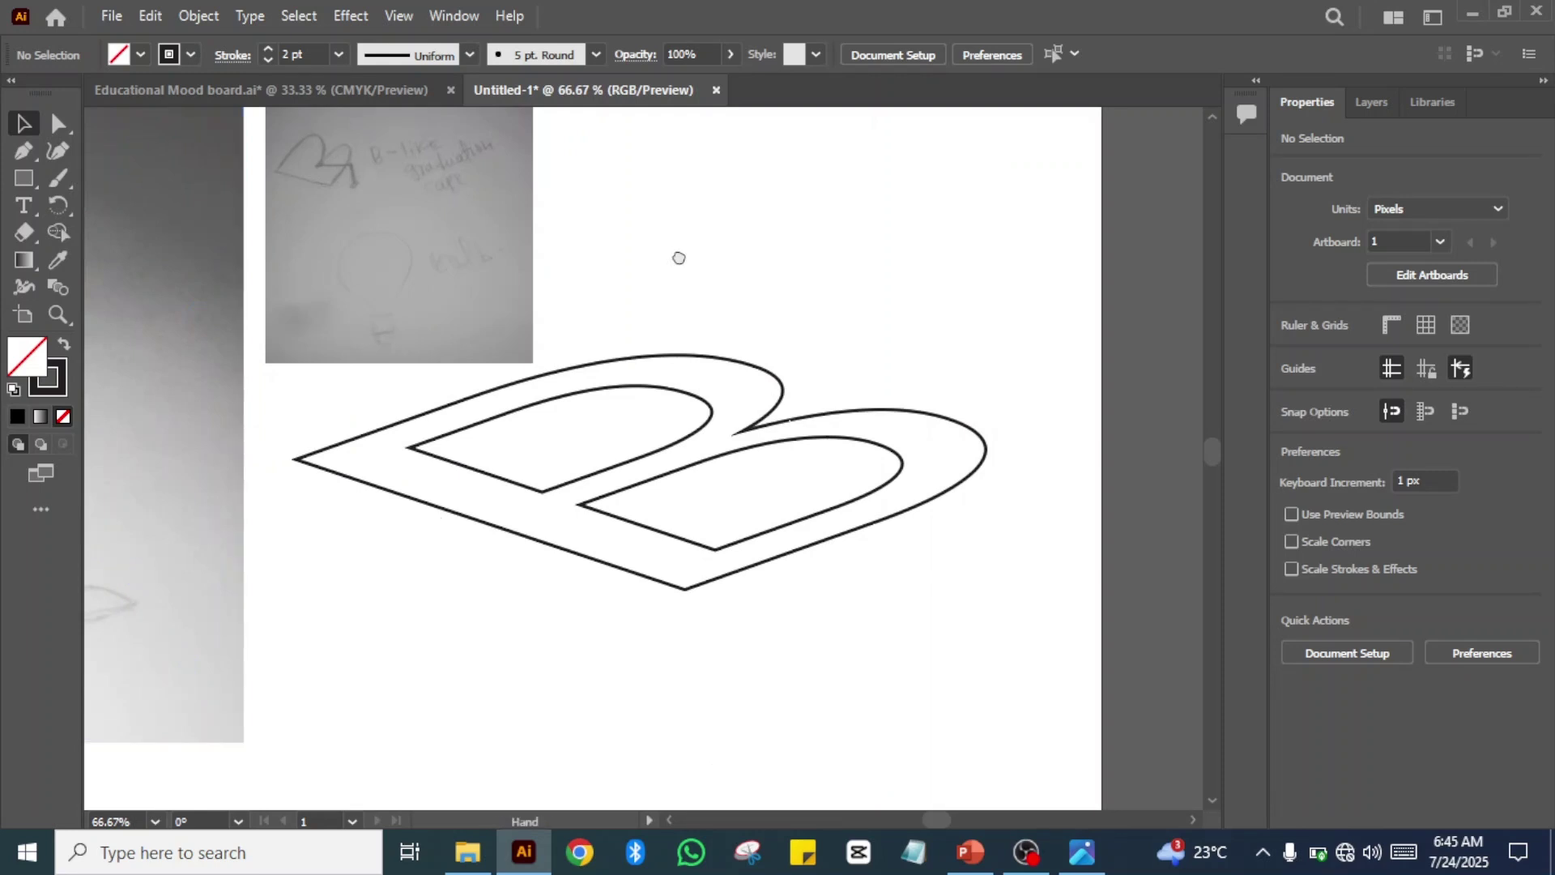
{"action": "left_click_drag", "start_coordinate": [680, 256], "coordinate": [938, 350]}
{"action": "key", "text": "ctrl+plus"}
{"action": "key", "text": "ctrl+plus"}
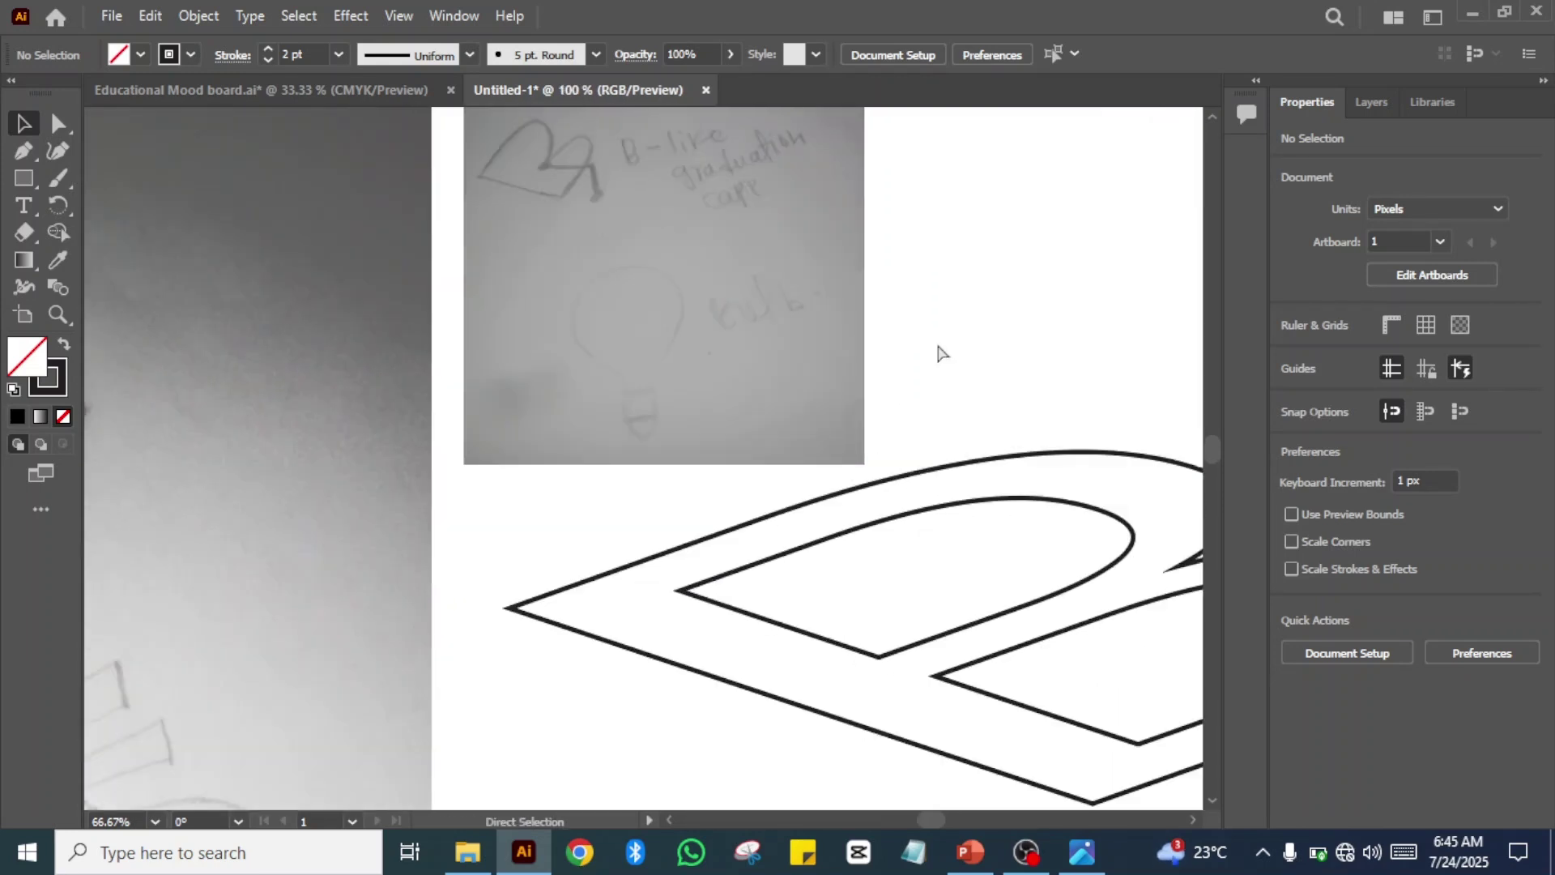
{"action": "scroll", "coordinate": [816, 253], "scroll_direction": "up", "scroll_amount": 5}
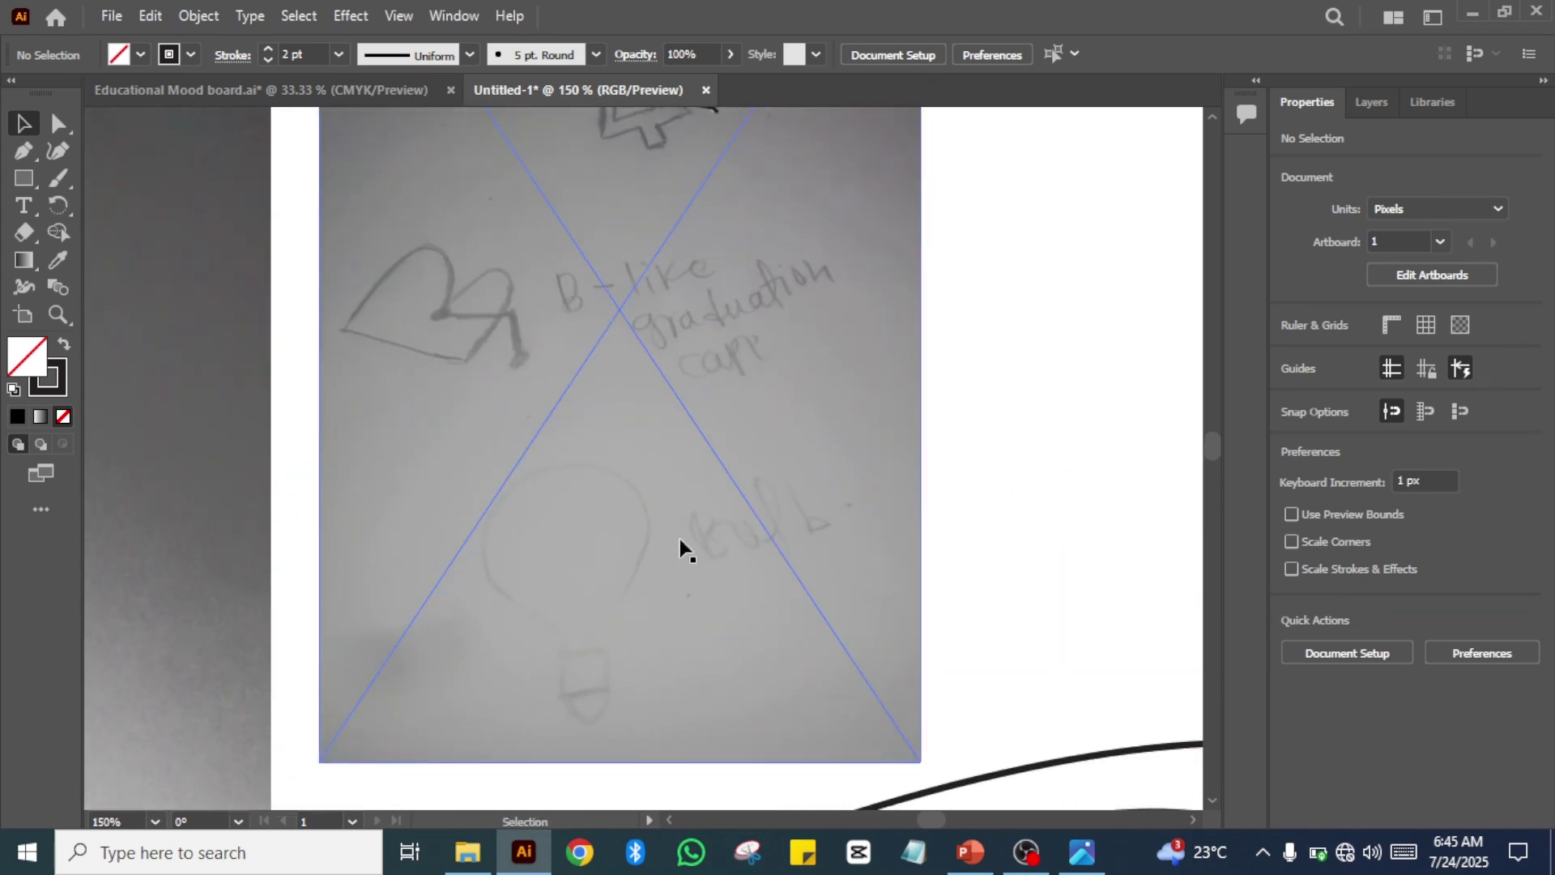
- Switch to the Educational Mood board document and examine the bulb, cap and book in the Education logo
{"action": "left_click", "coordinate": [304, 89]}
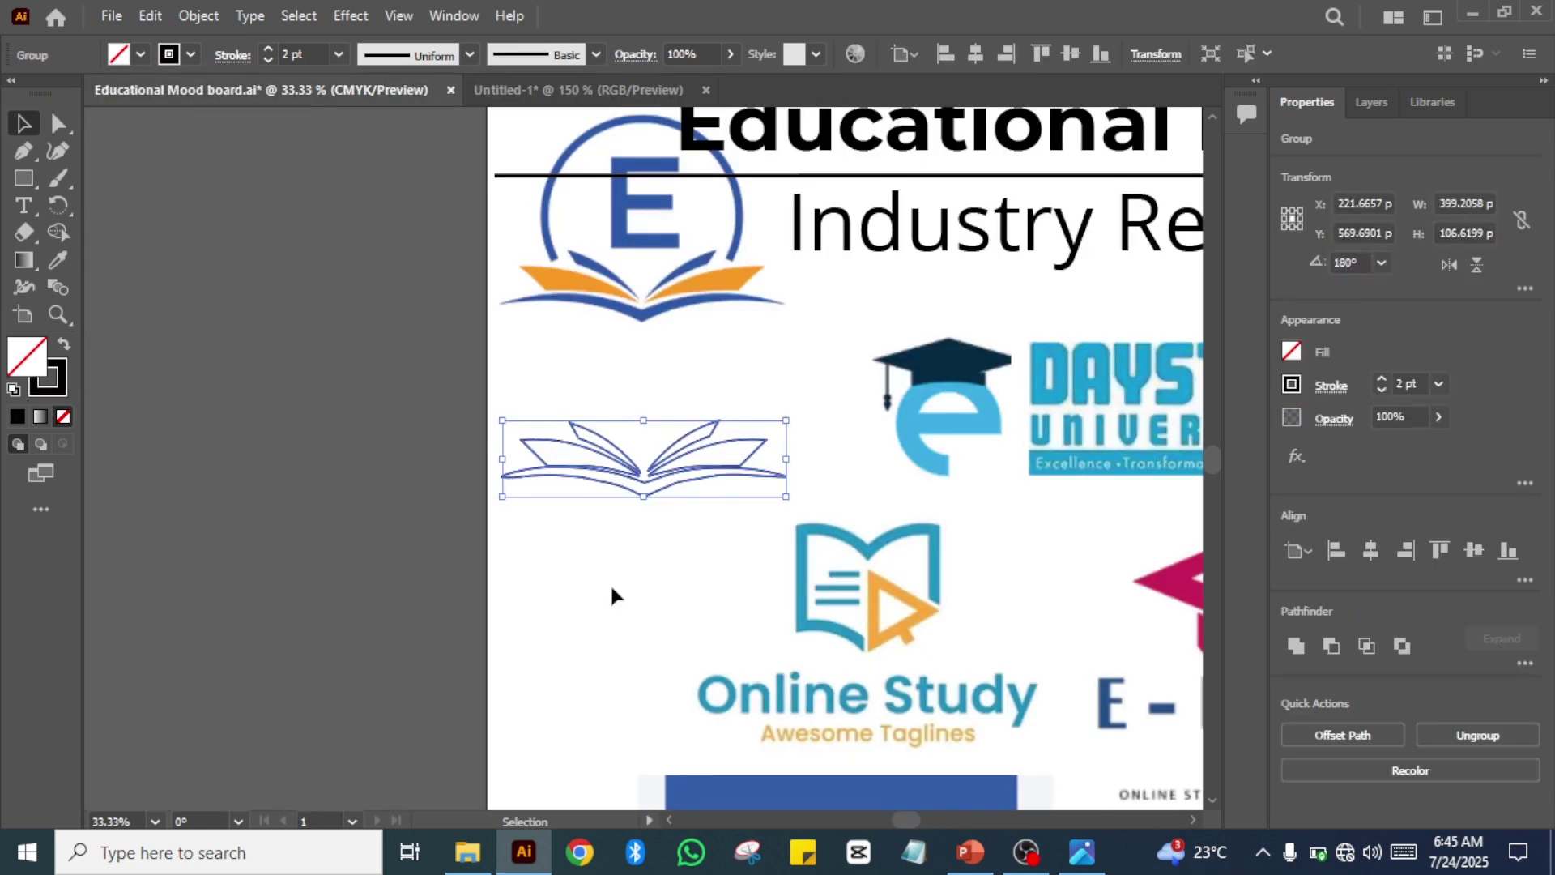
{"action": "key", "text": "ctrl+minus"}
{"action": "key", "text": "ctrl+minus"}
{"action": "key", "text": "ctrl+minus"}
{"action": "key", "text": "ctrl+minus"}
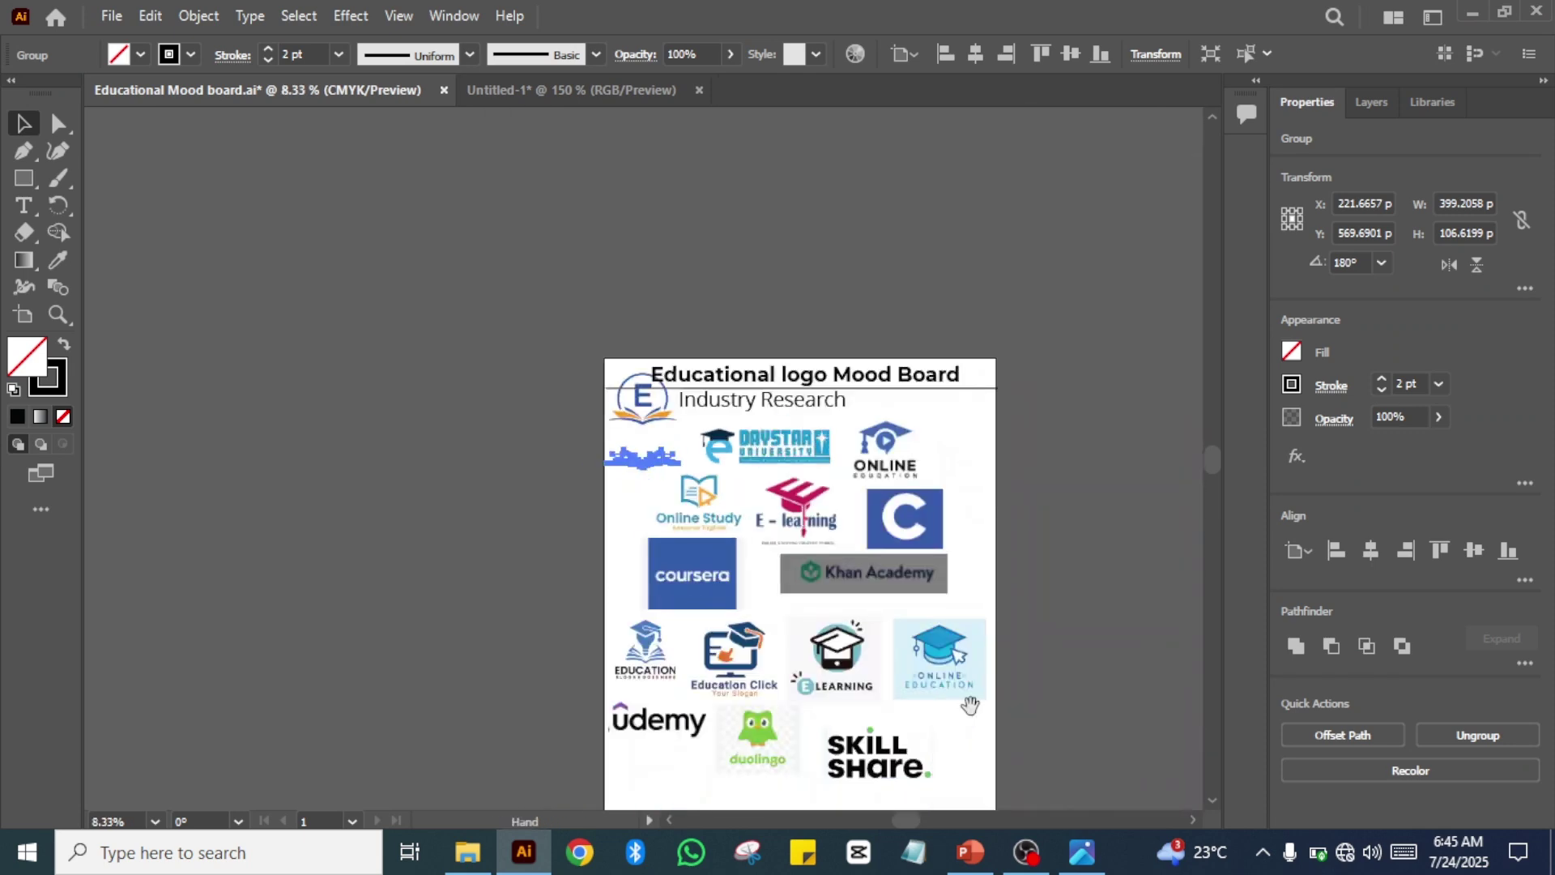
{"action": "left_click_drag", "start_coordinate": [968, 702], "coordinate": [845, 438]}
{"action": "key", "text": "ctrl+plus"}
{"action": "key", "text": "ctrl+plus"}
{"action": "key", "text": "ctrl+plus"}
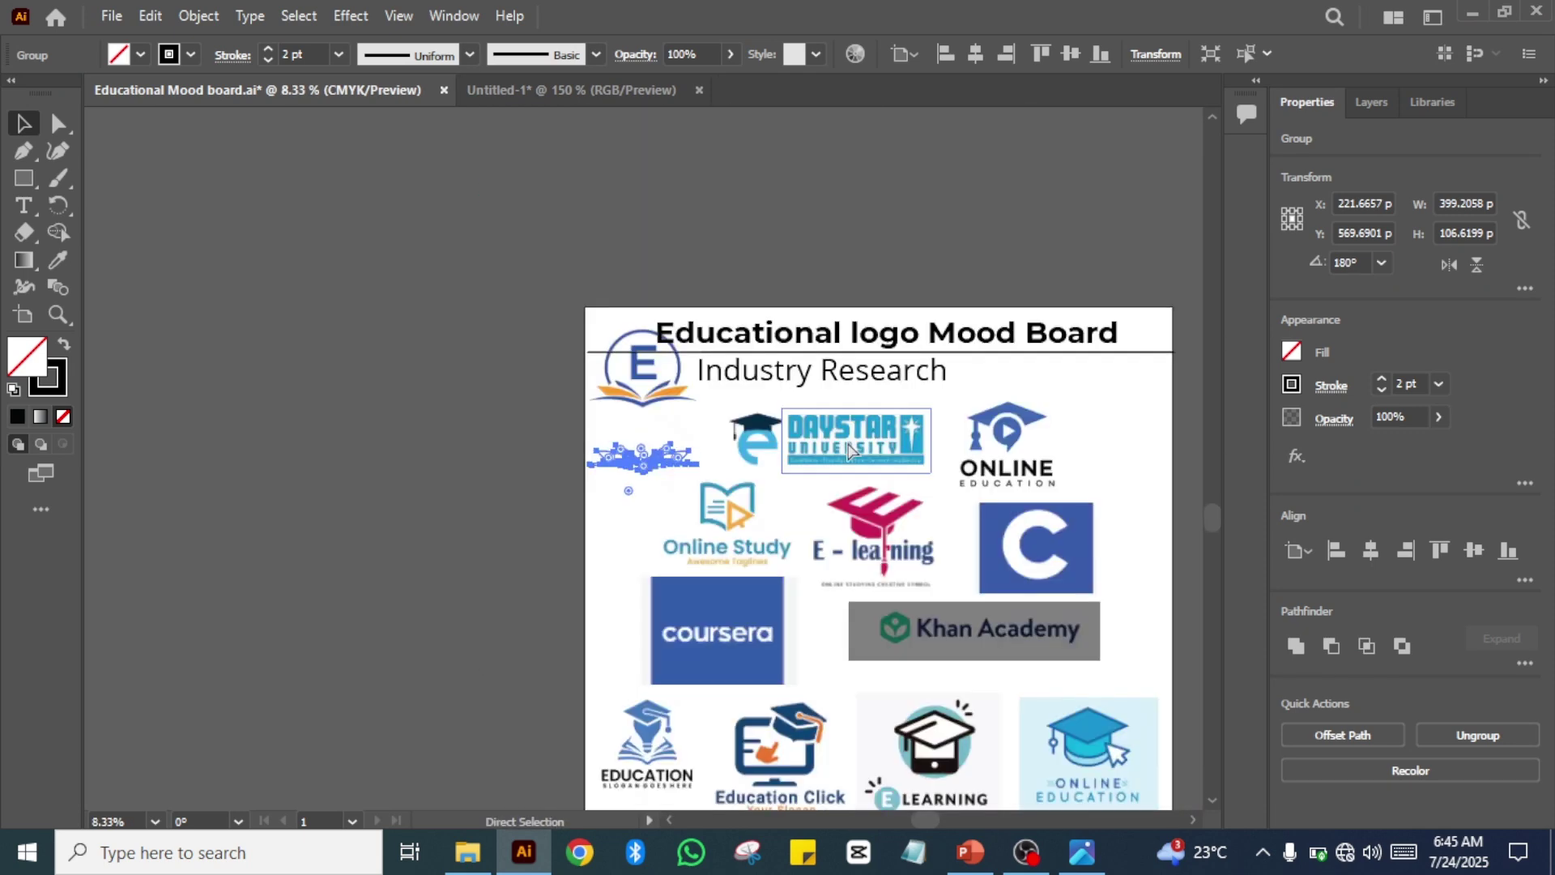
{"action": "key", "text": "ctrl+plus"}
{"action": "key", "text": "ctrl+plus"}
{"action": "key", "text": "ctrl+plus"}
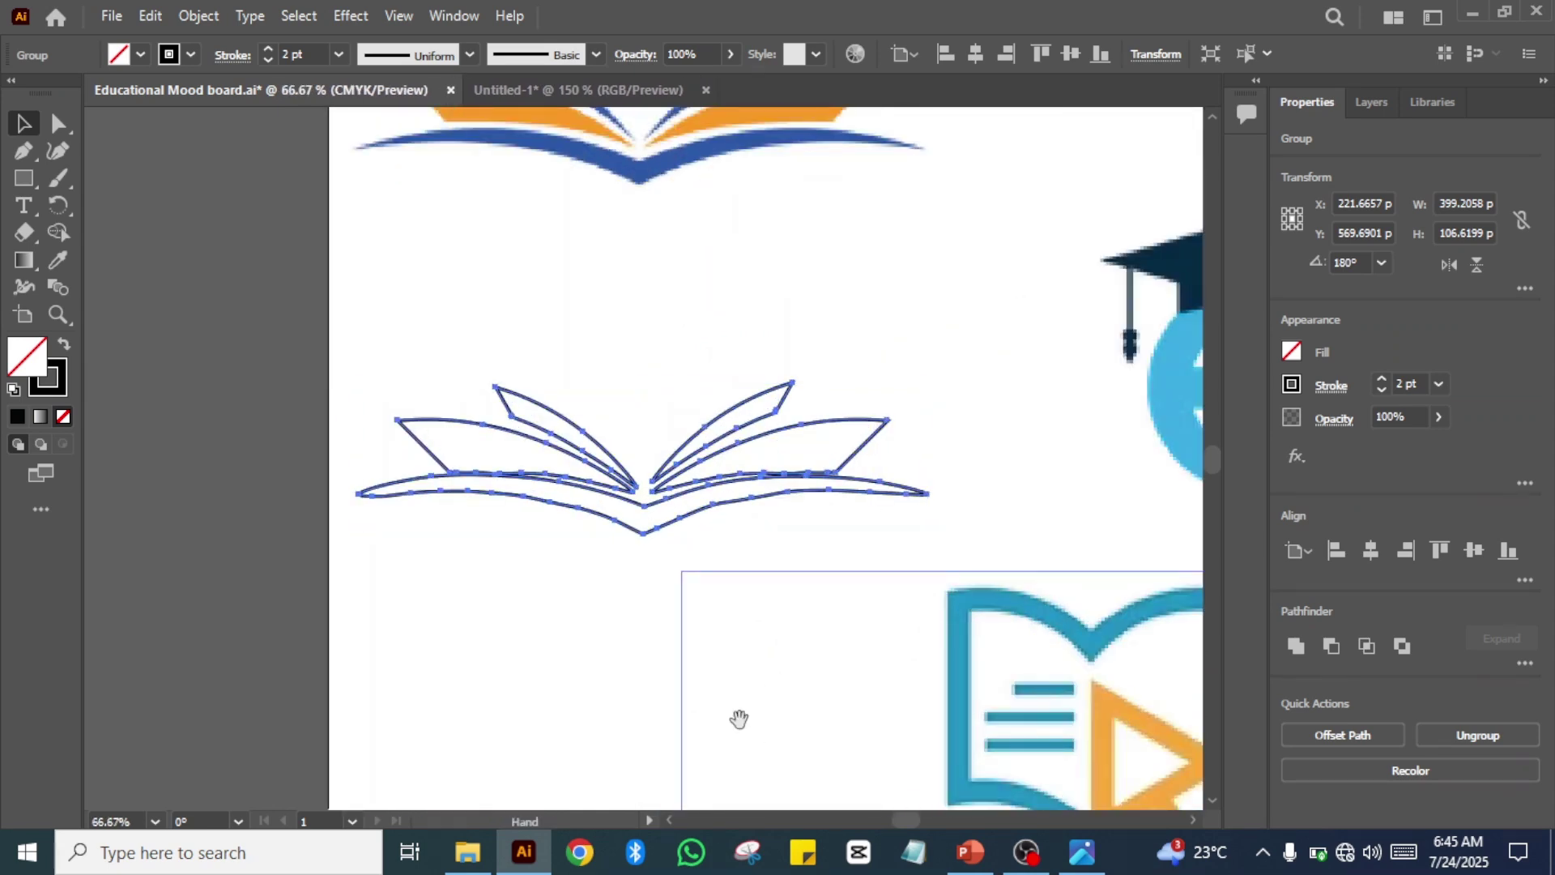
{"action": "left_click_drag", "start_coordinate": [738, 722], "coordinate": [392, 25]}
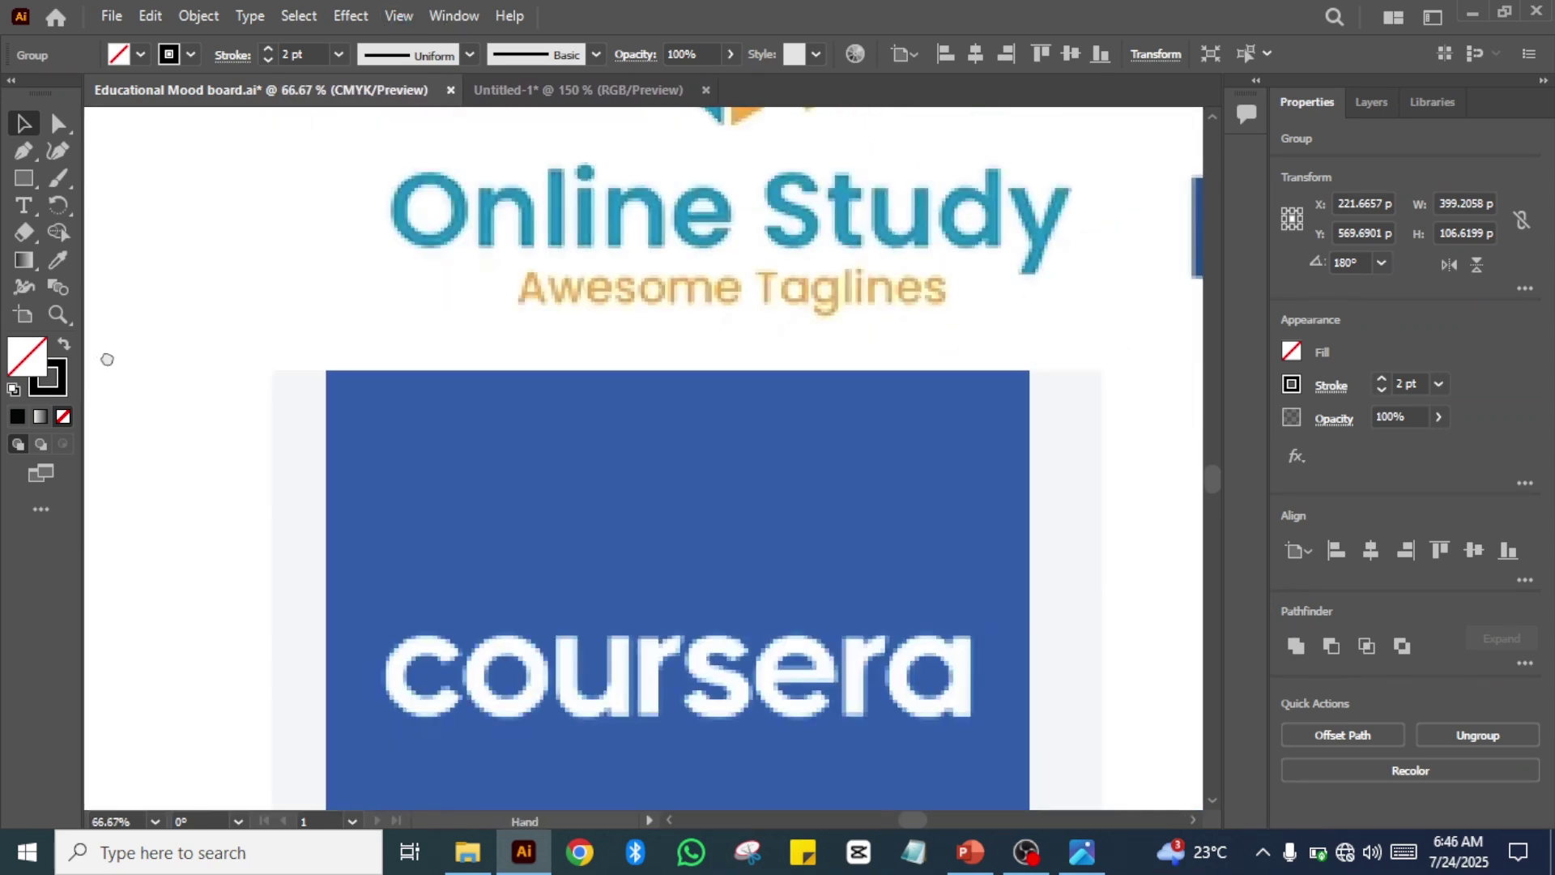
{"action": "left_click_drag", "start_coordinate": [108, 354], "coordinate": [221, 0]}
{"action": "left_click_drag", "start_coordinate": [462, 510], "coordinate": [382, 162]}
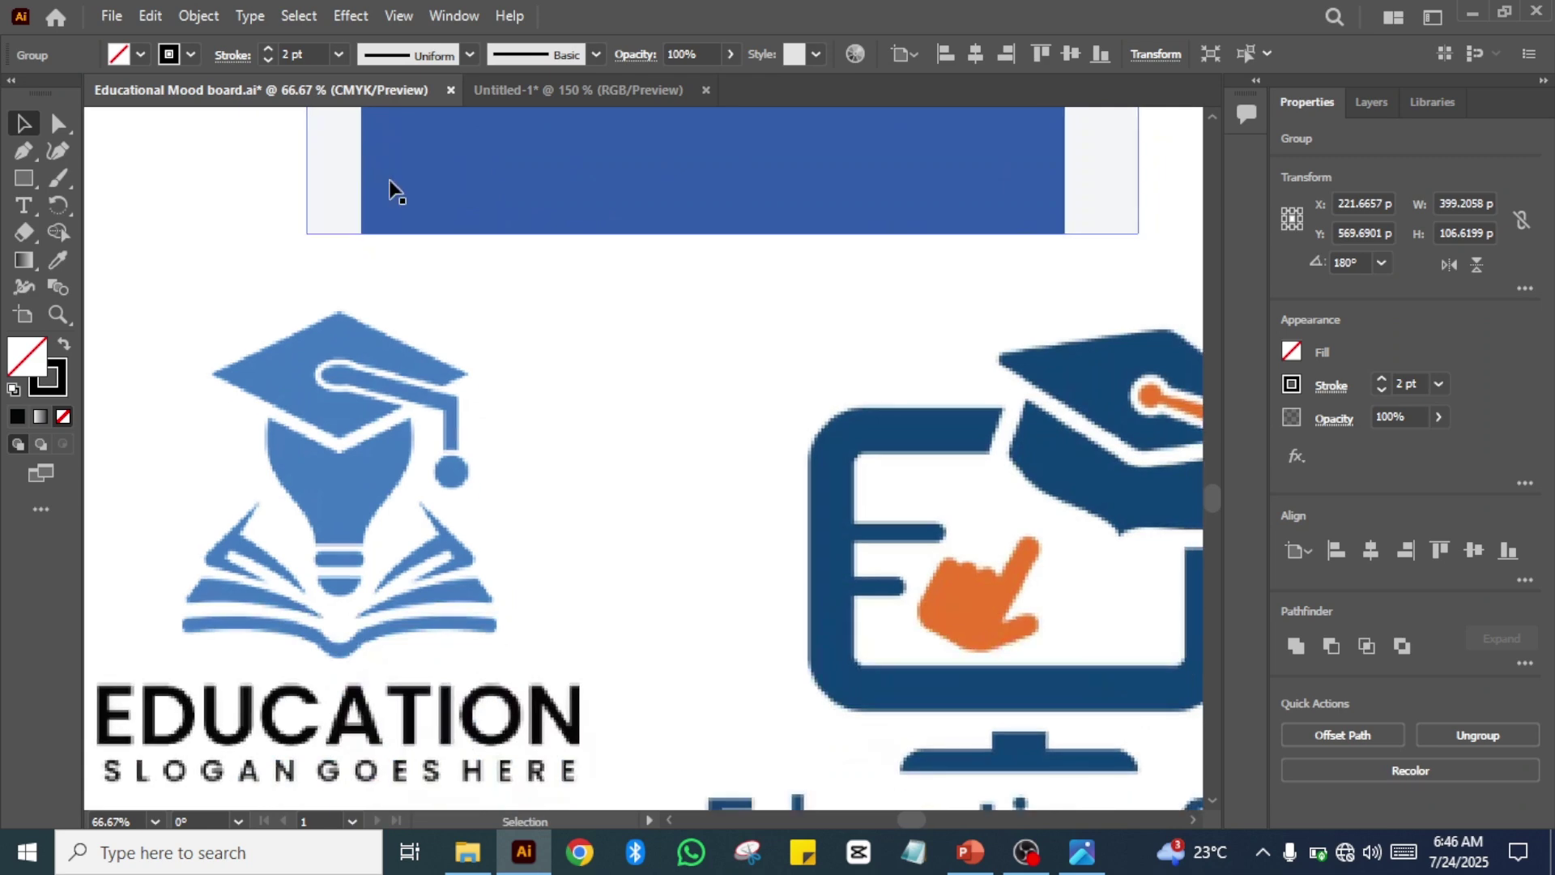
{"action": "left_click_drag", "start_coordinate": [527, 478], "coordinate": [690, 274]}
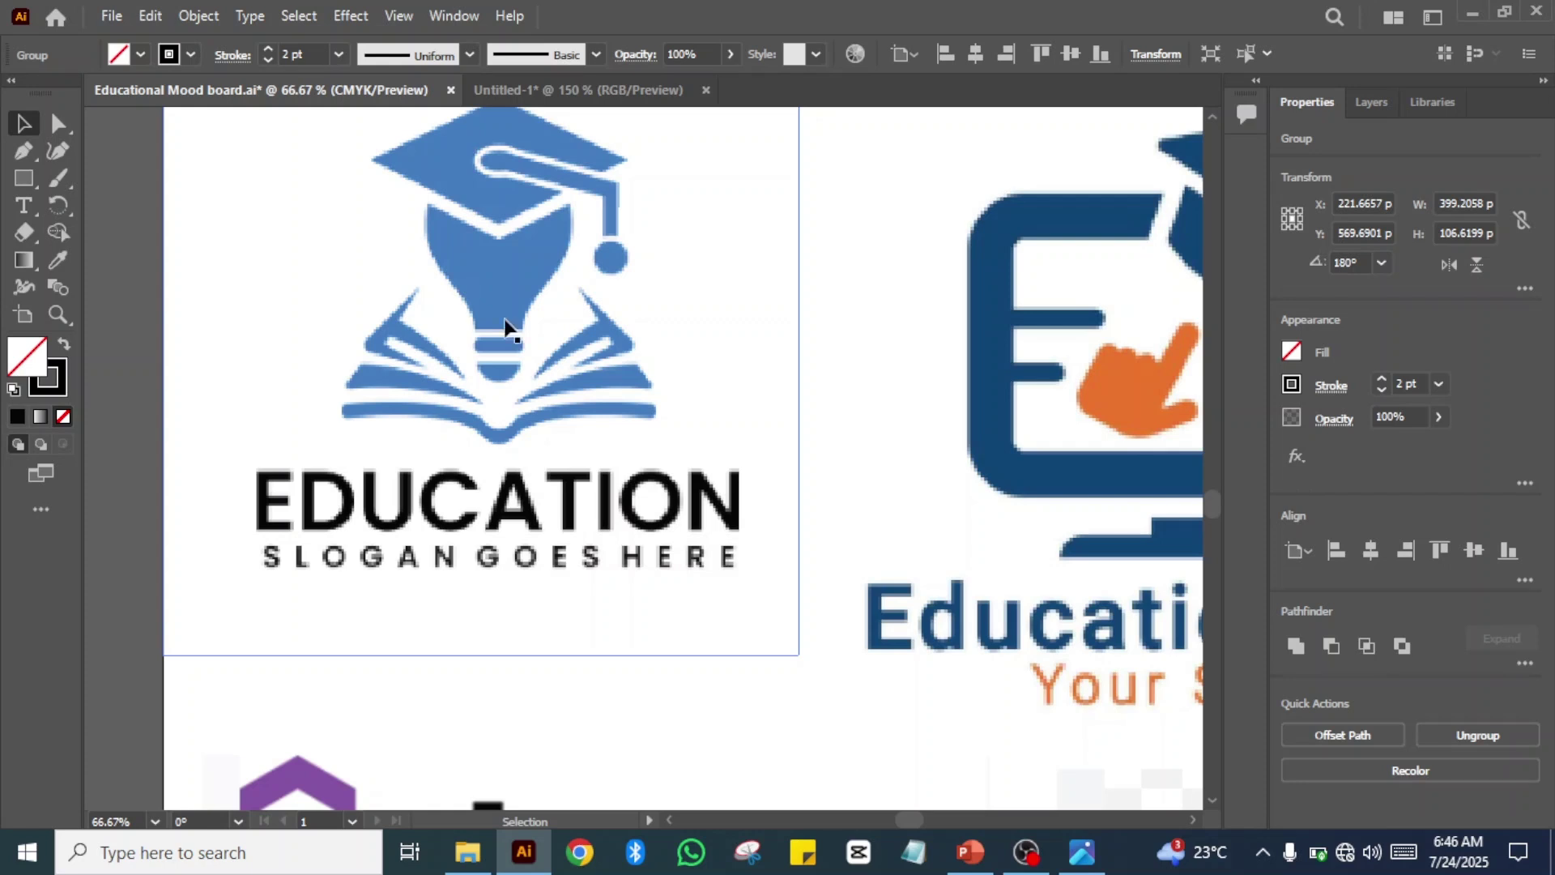
- Return to the Untitled-1 document and examine the bulb beneath the cap in the combined sketch
{"action": "left_click", "coordinate": [569, 92]}
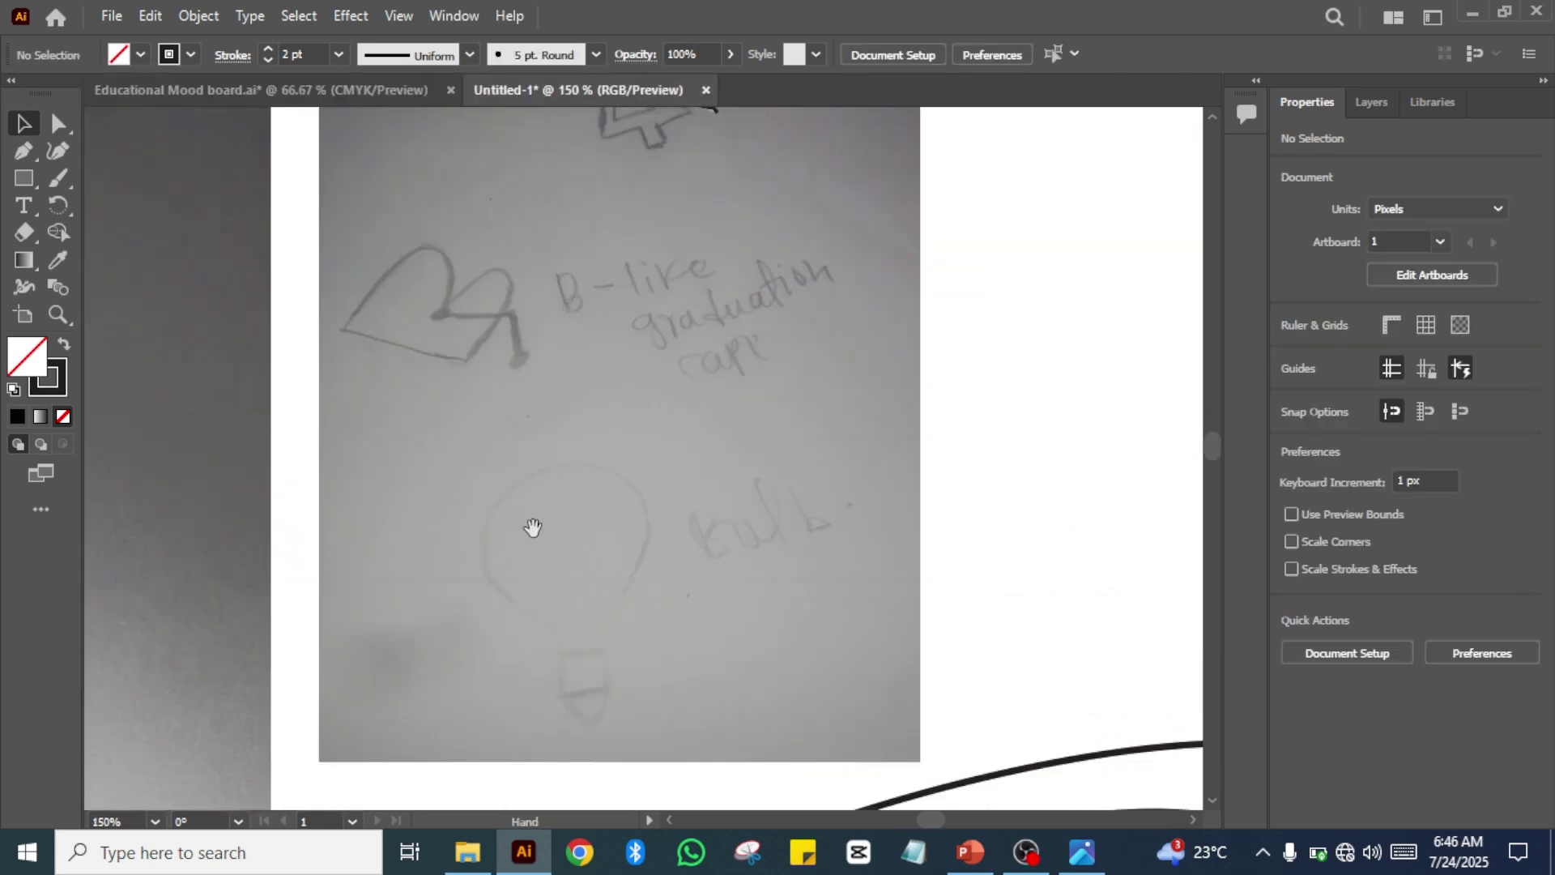
{"action": "left_click_drag", "start_coordinate": [532, 527], "coordinate": [1192, 577]}
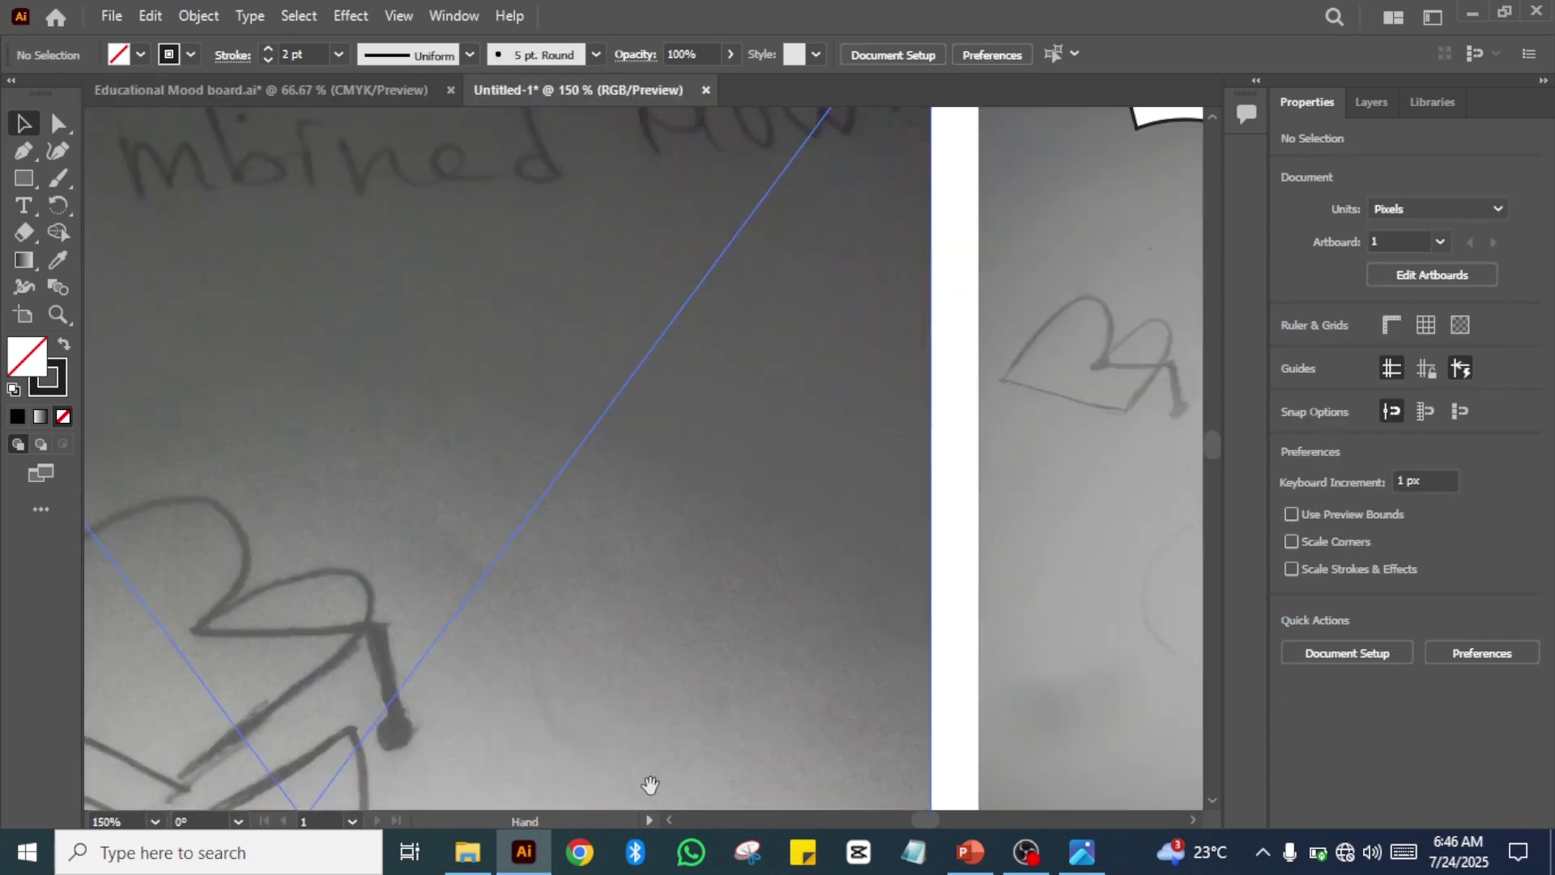
{"action": "left_click_drag", "start_coordinate": [648, 783], "coordinate": [904, 349]}
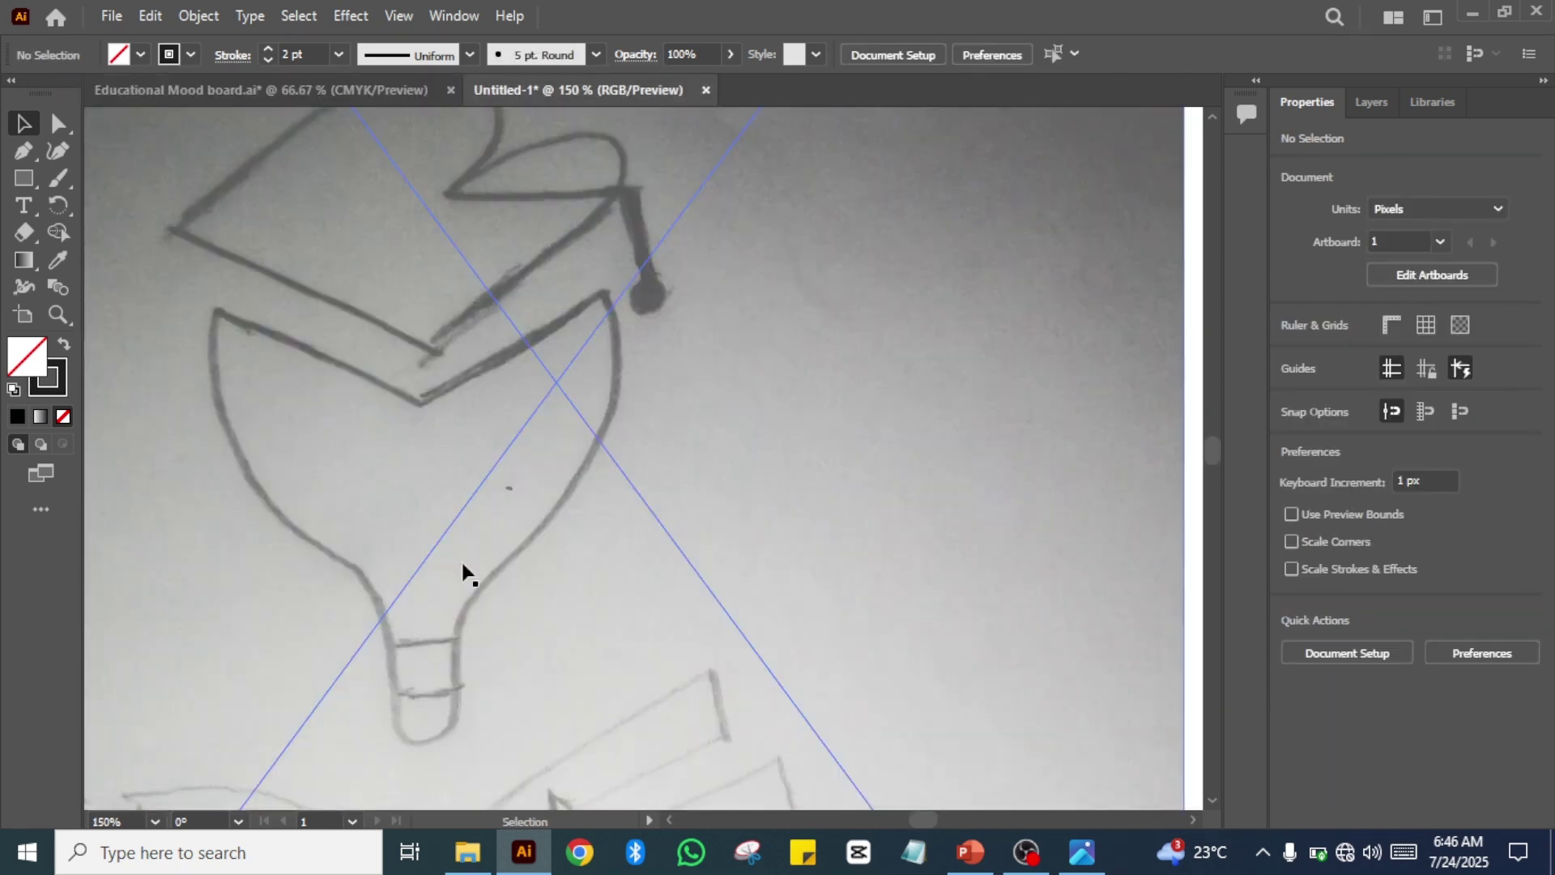
- Ungroup the open-book outline in the Educational Mood board document and deselect it
{"action": "left_click", "coordinate": [358, 91]}
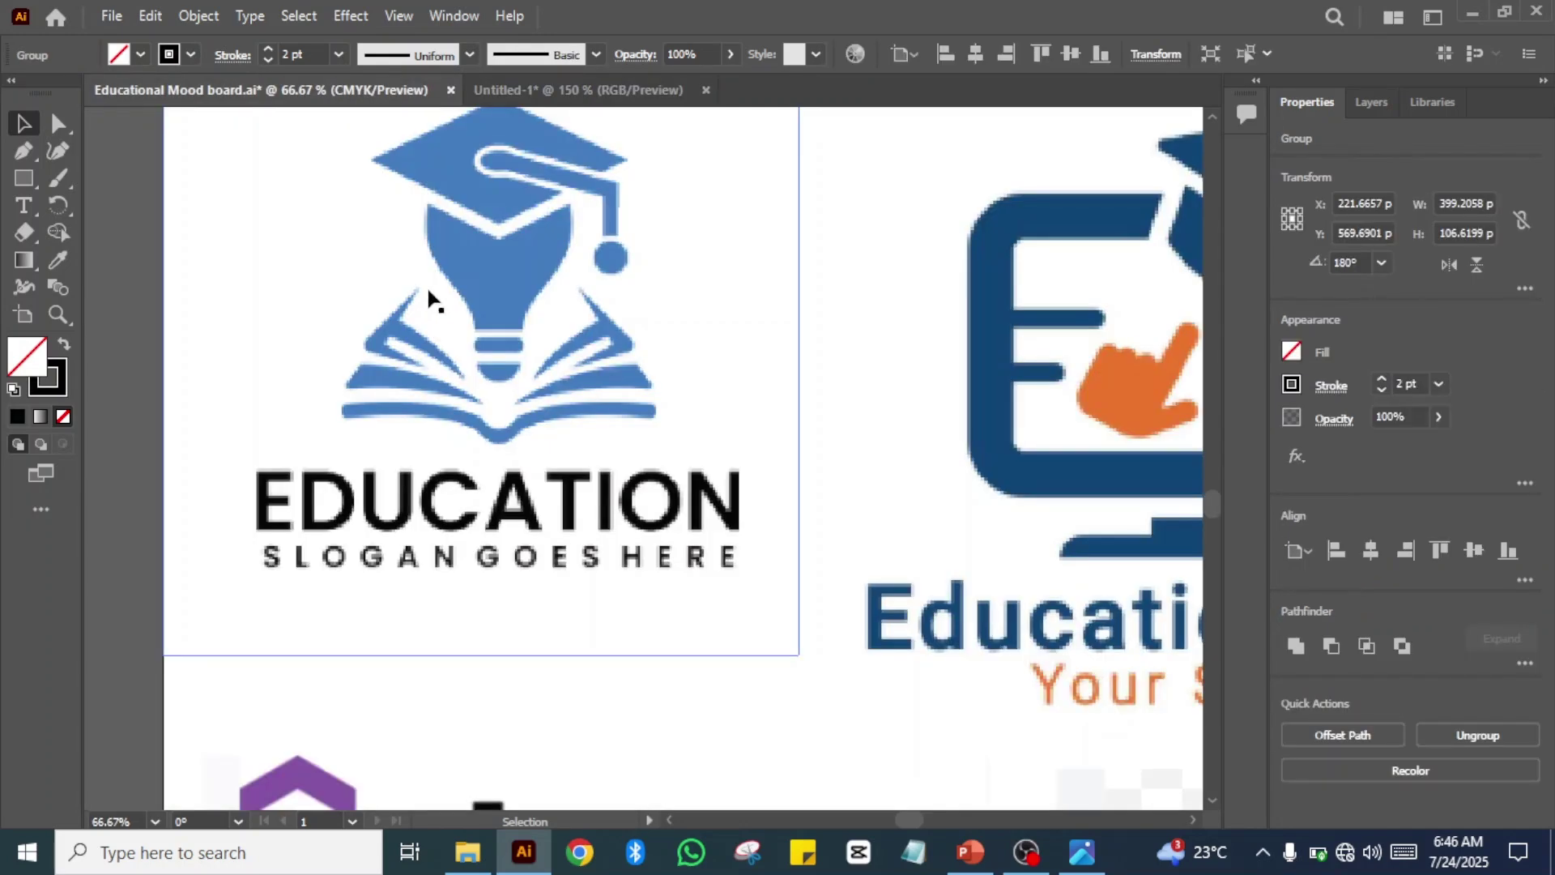
{"action": "key", "text": "ctrl+plus"}
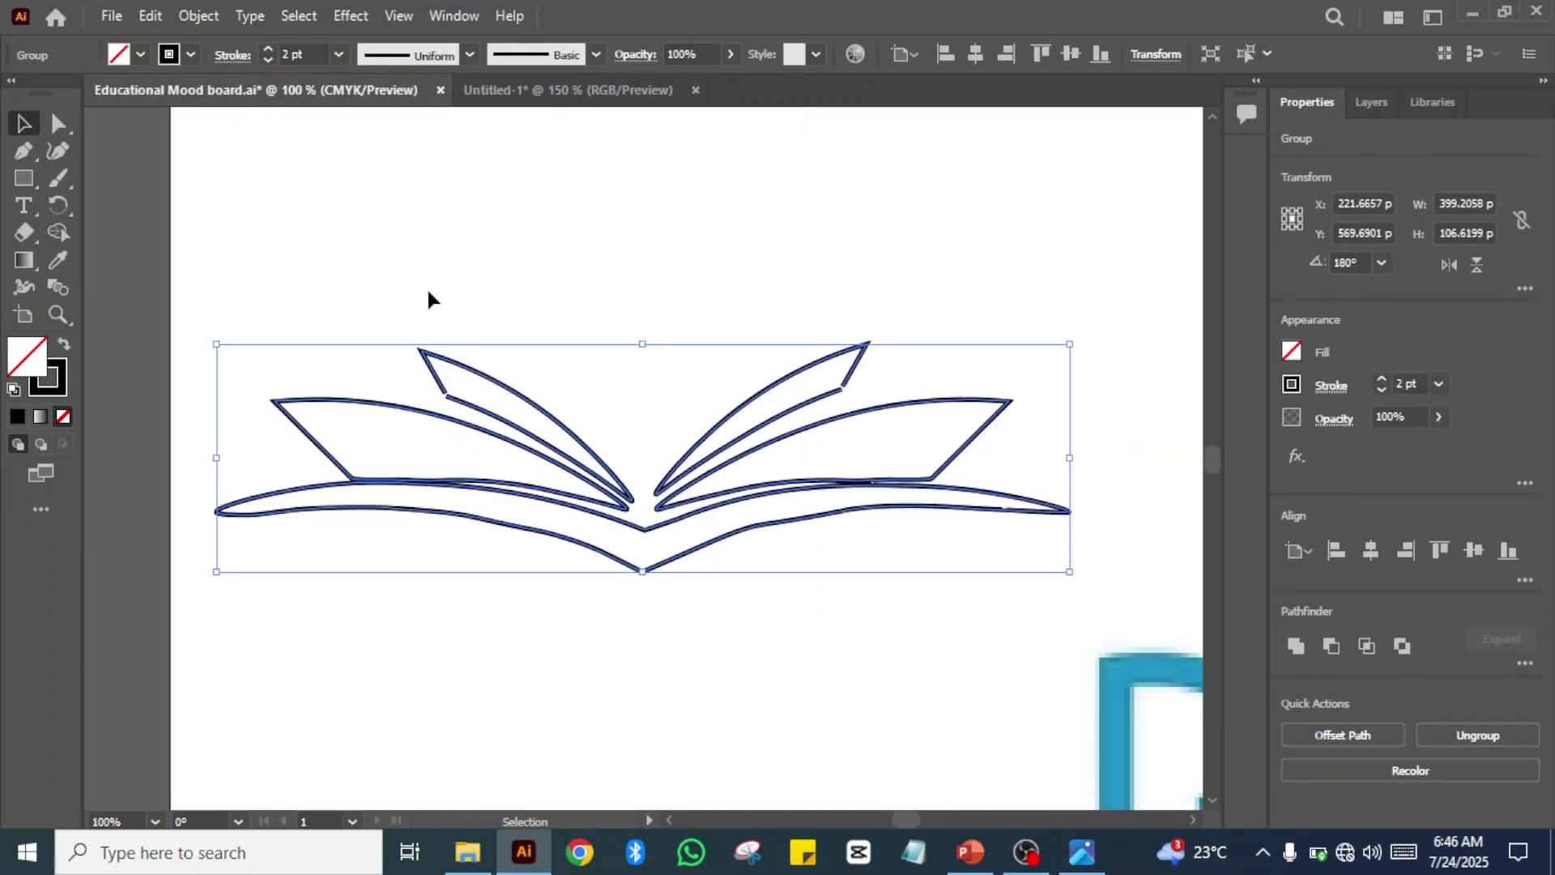
{"action": "key", "text": "ctrl+shift+g"}
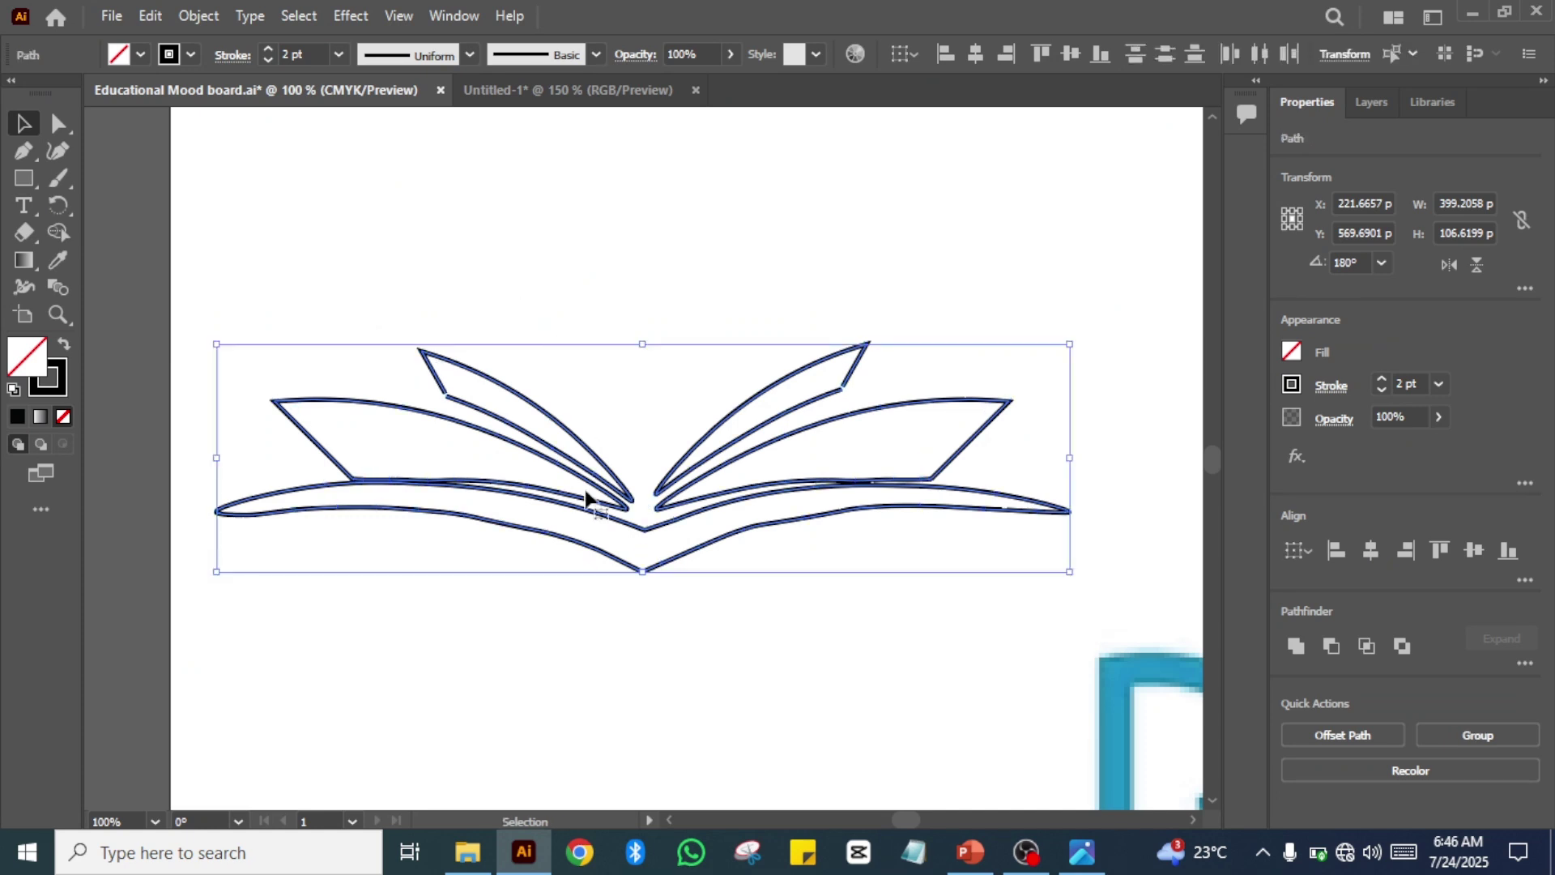
{"action": "left_click", "coordinate": [505, 668]}
- Locate the Education logo on the mood board and examine its bulb up close
{"action": "key", "text": "space"}
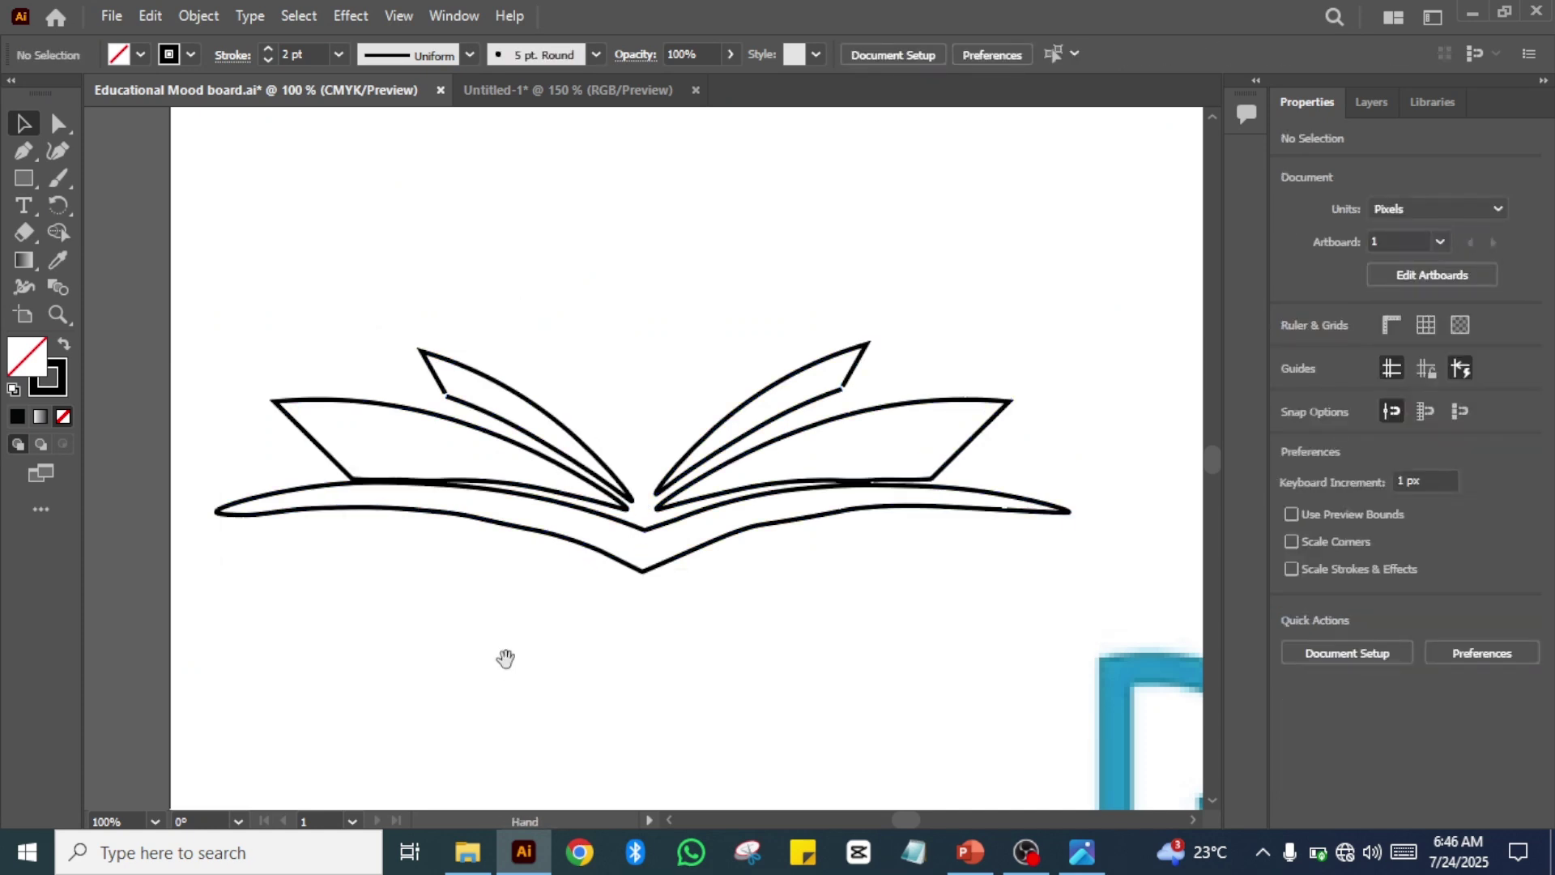
{"action": "left_click_drag", "start_coordinate": [505, 667], "coordinate": [480, 286]}
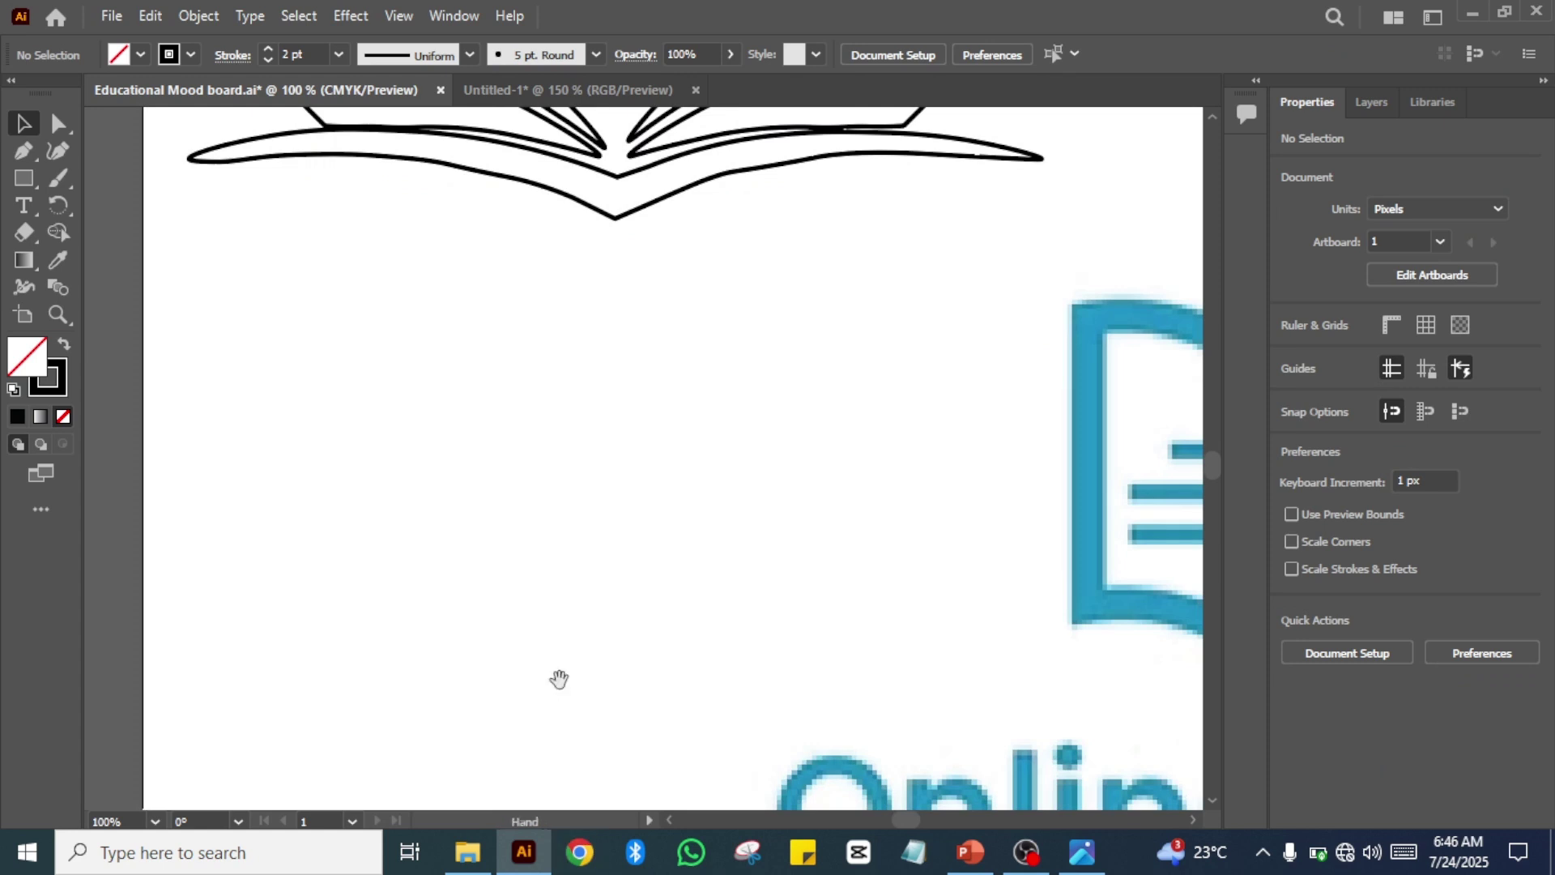
{"action": "left_click_drag", "start_coordinate": [558, 679], "coordinate": [531, 156]}
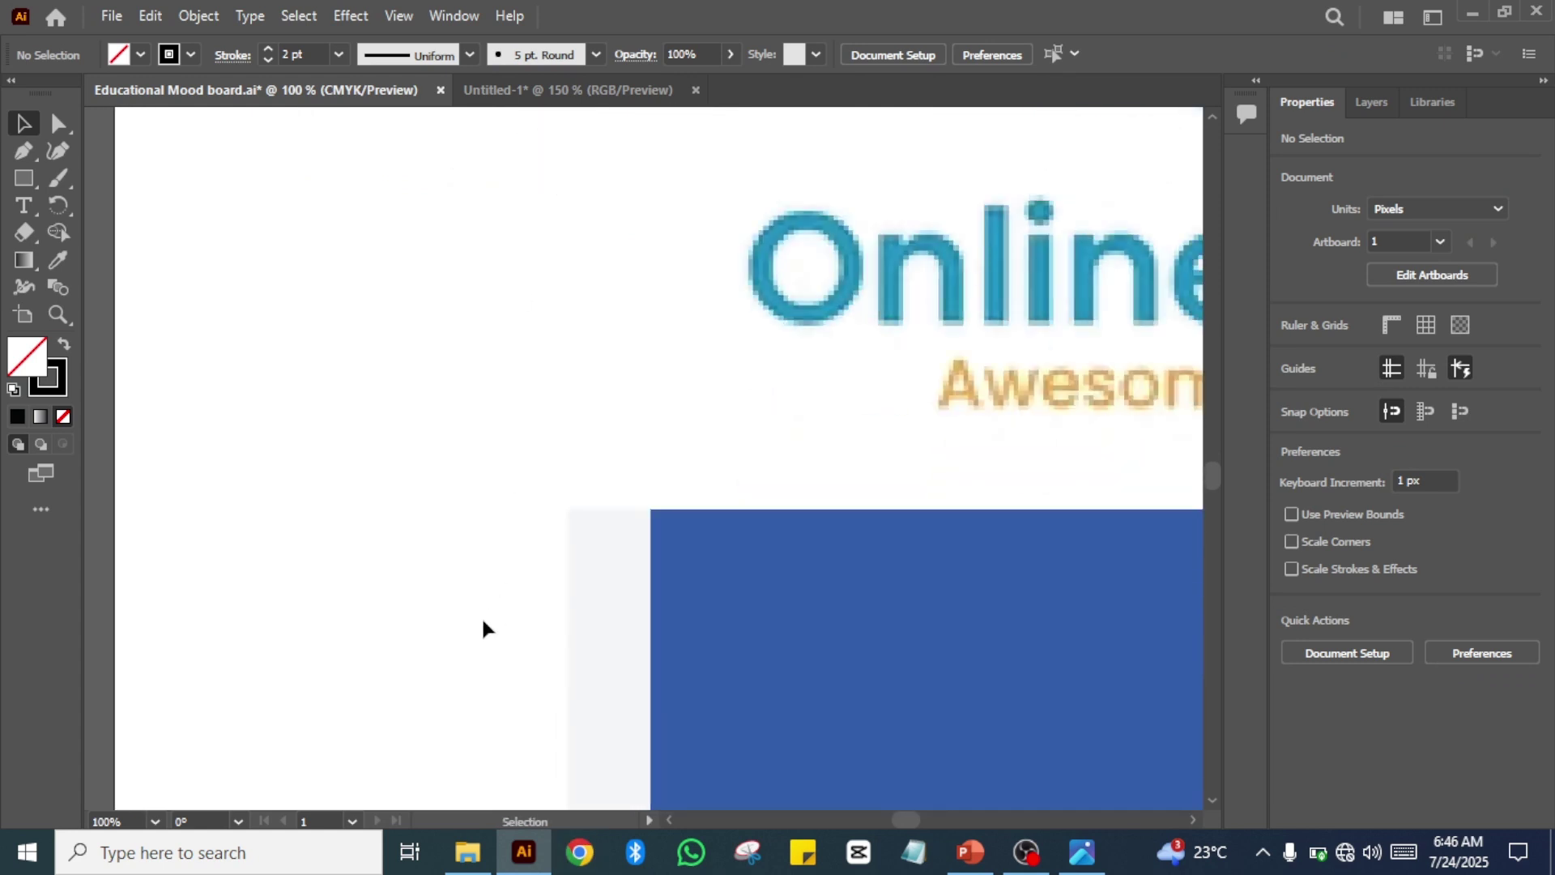
{"action": "left_click_drag", "start_coordinate": [483, 622], "coordinate": [419, 403]}
{"action": "left_click_drag", "start_coordinate": [406, 513], "coordinate": [510, 14]}
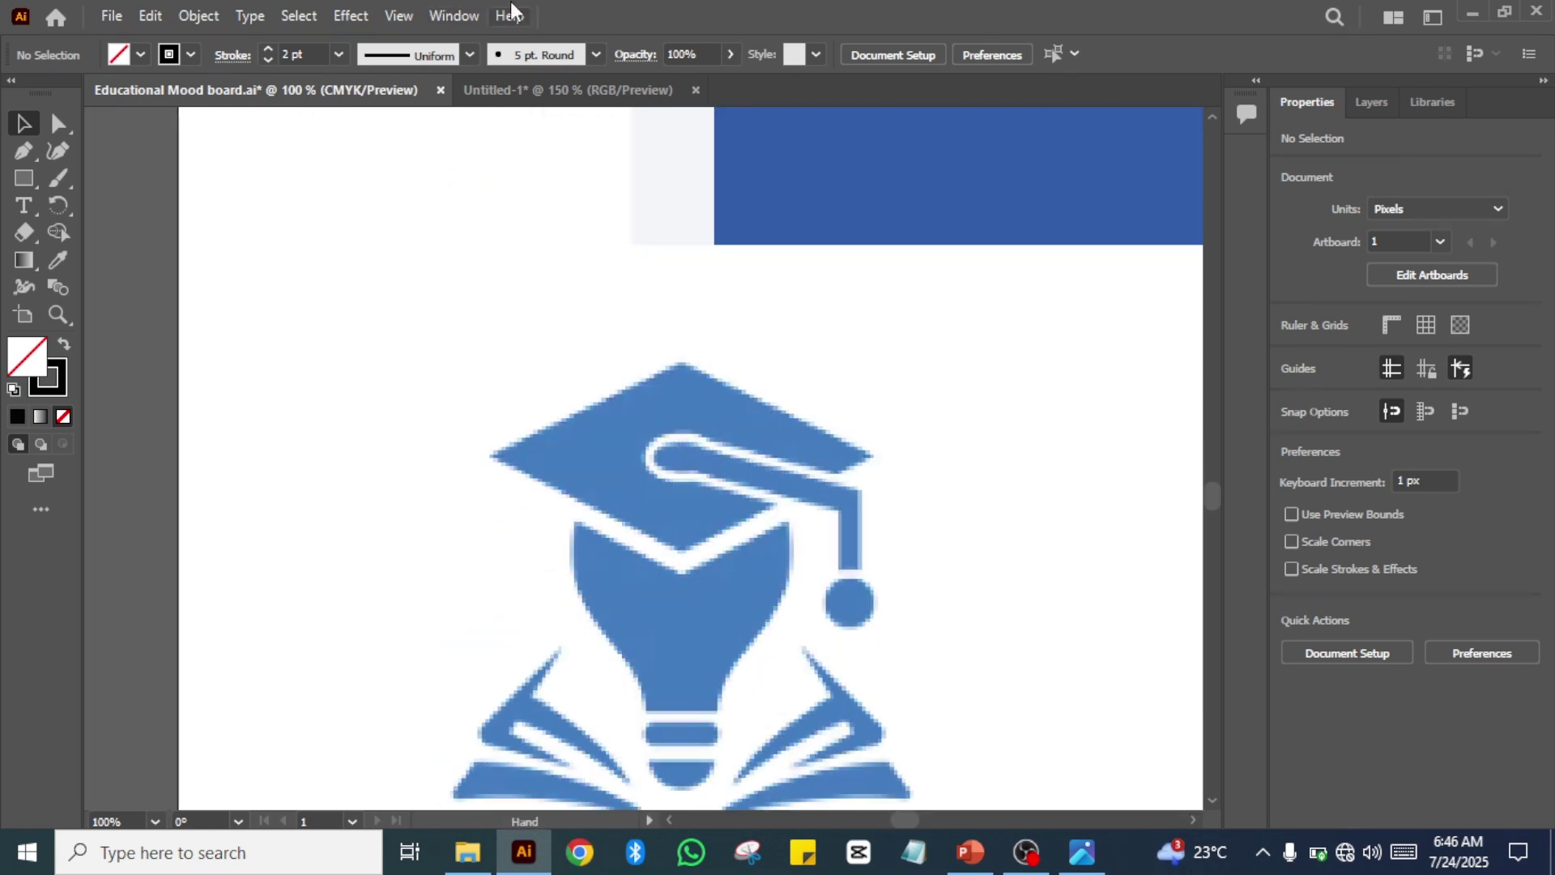
{"action": "left_click_drag", "start_coordinate": [521, 420], "coordinate": [508, 157]}
{"action": "left_click_drag", "start_coordinate": [425, 294], "coordinate": [282, 281]}
{"action": "left_click", "coordinate": [281, 277]}
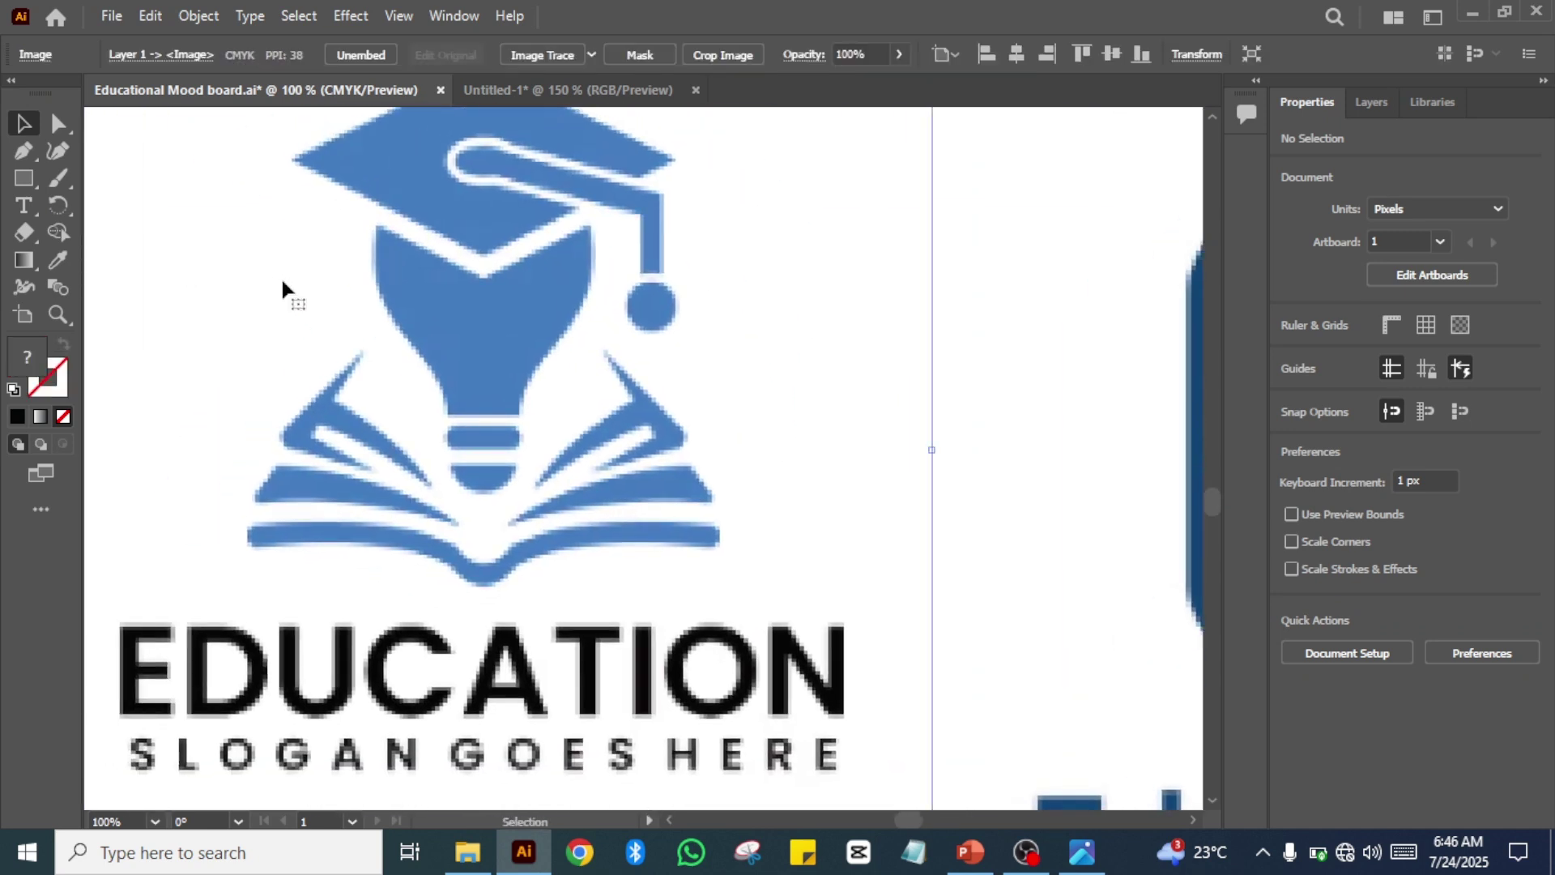
{"action": "key", "text": "ctrl+plus"}
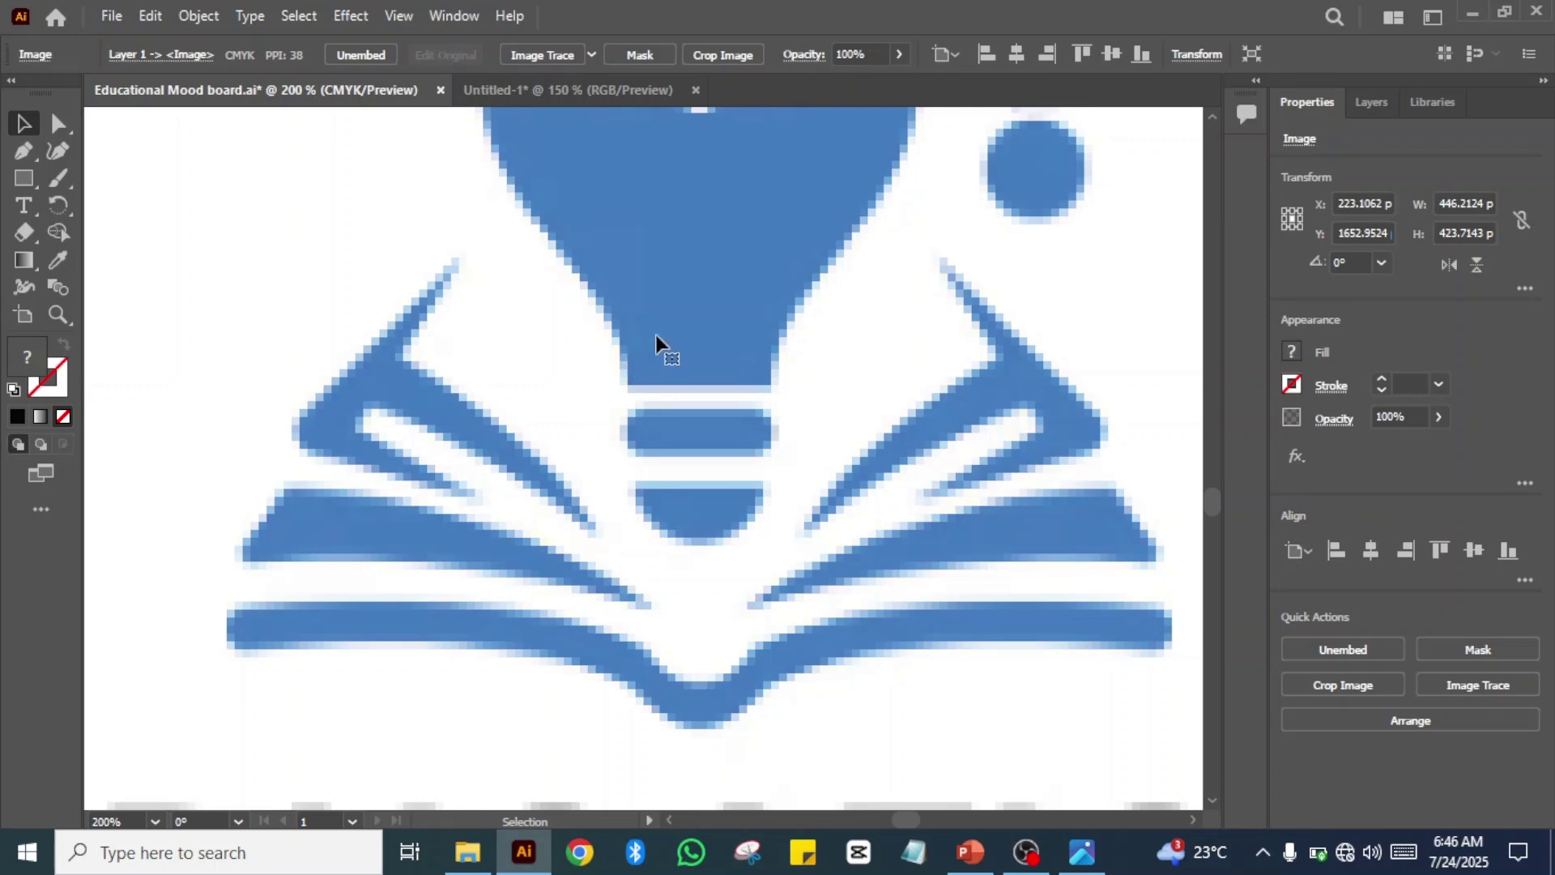
{"action": "left_click_drag", "start_coordinate": [657, 336], "coordinate": [618, 580]}
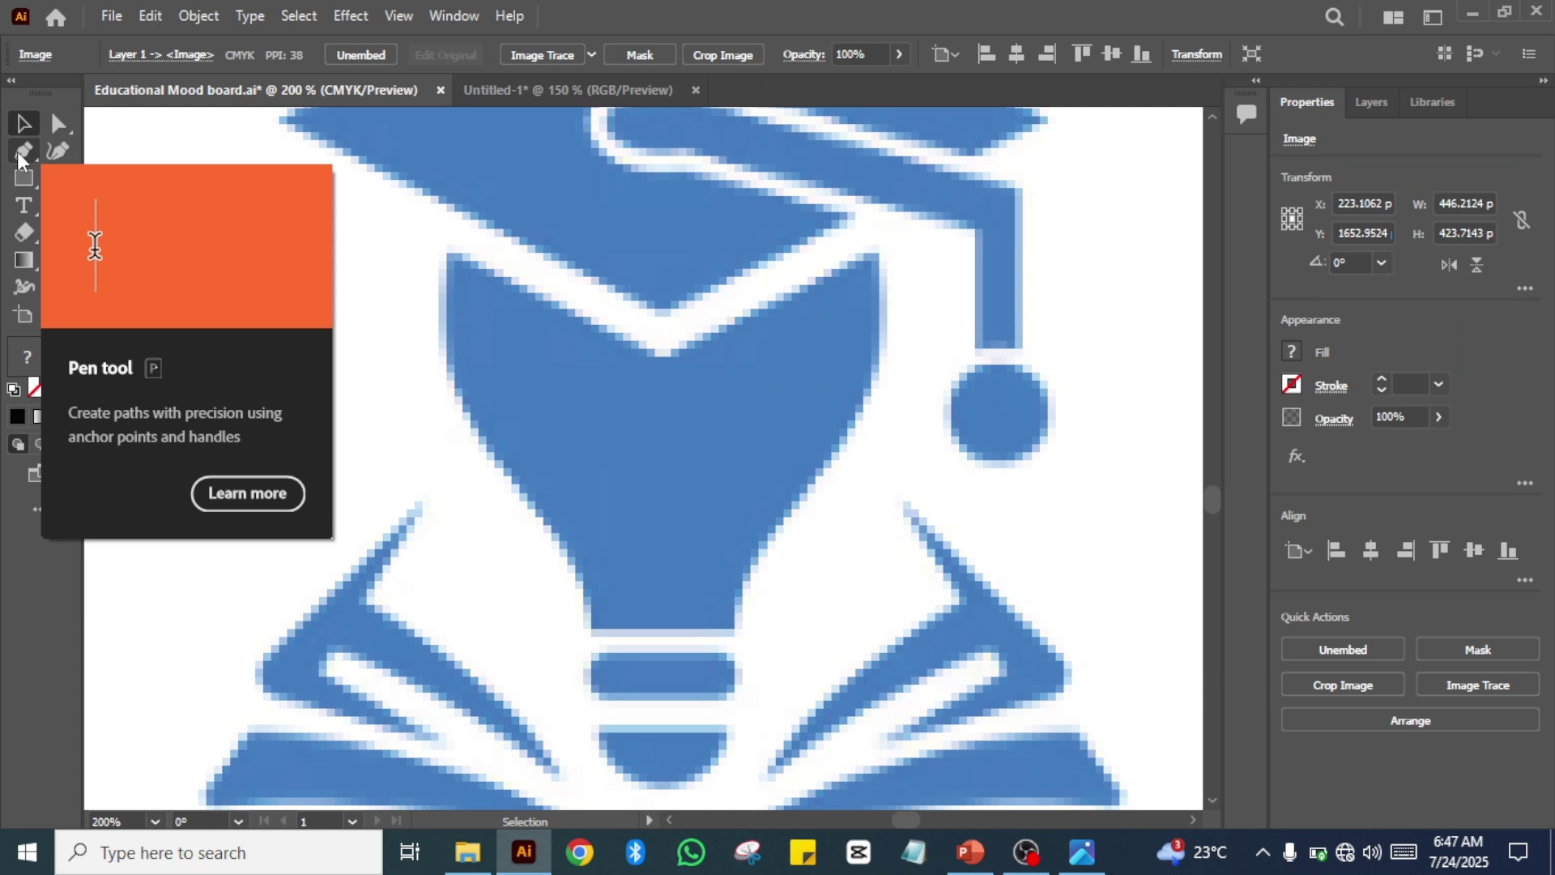
- Trace the right side of the logo's bulb with the Curvature tool, from its upper-right tip down to the bottom of the rounded base
{"action": "left_click", "coordinate": [58, 151]}
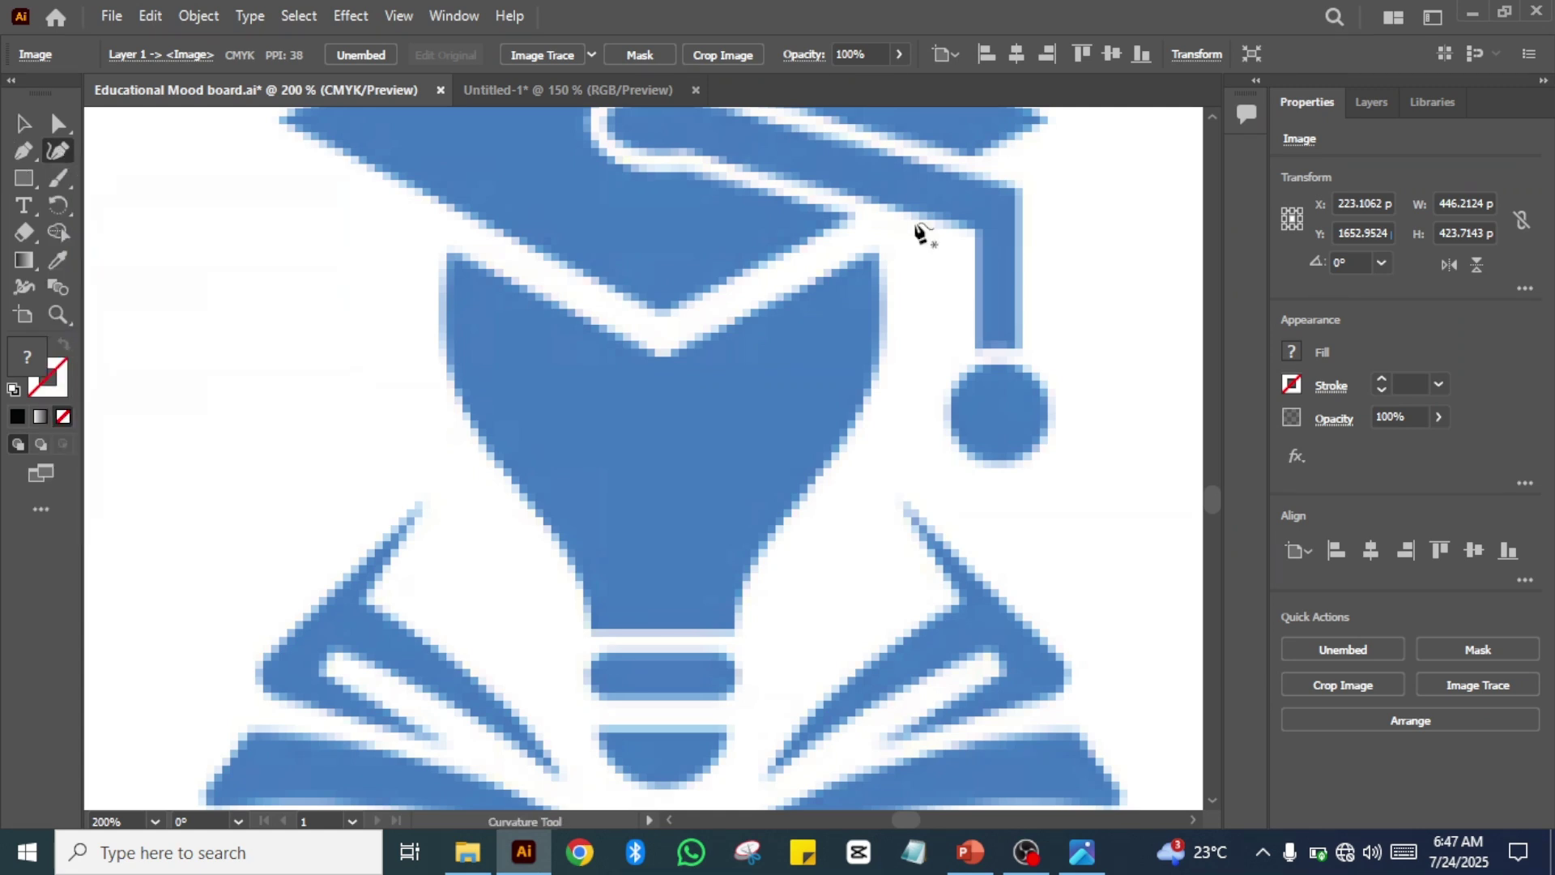
{"action": "left_click", "coordinate": [878, 253]}
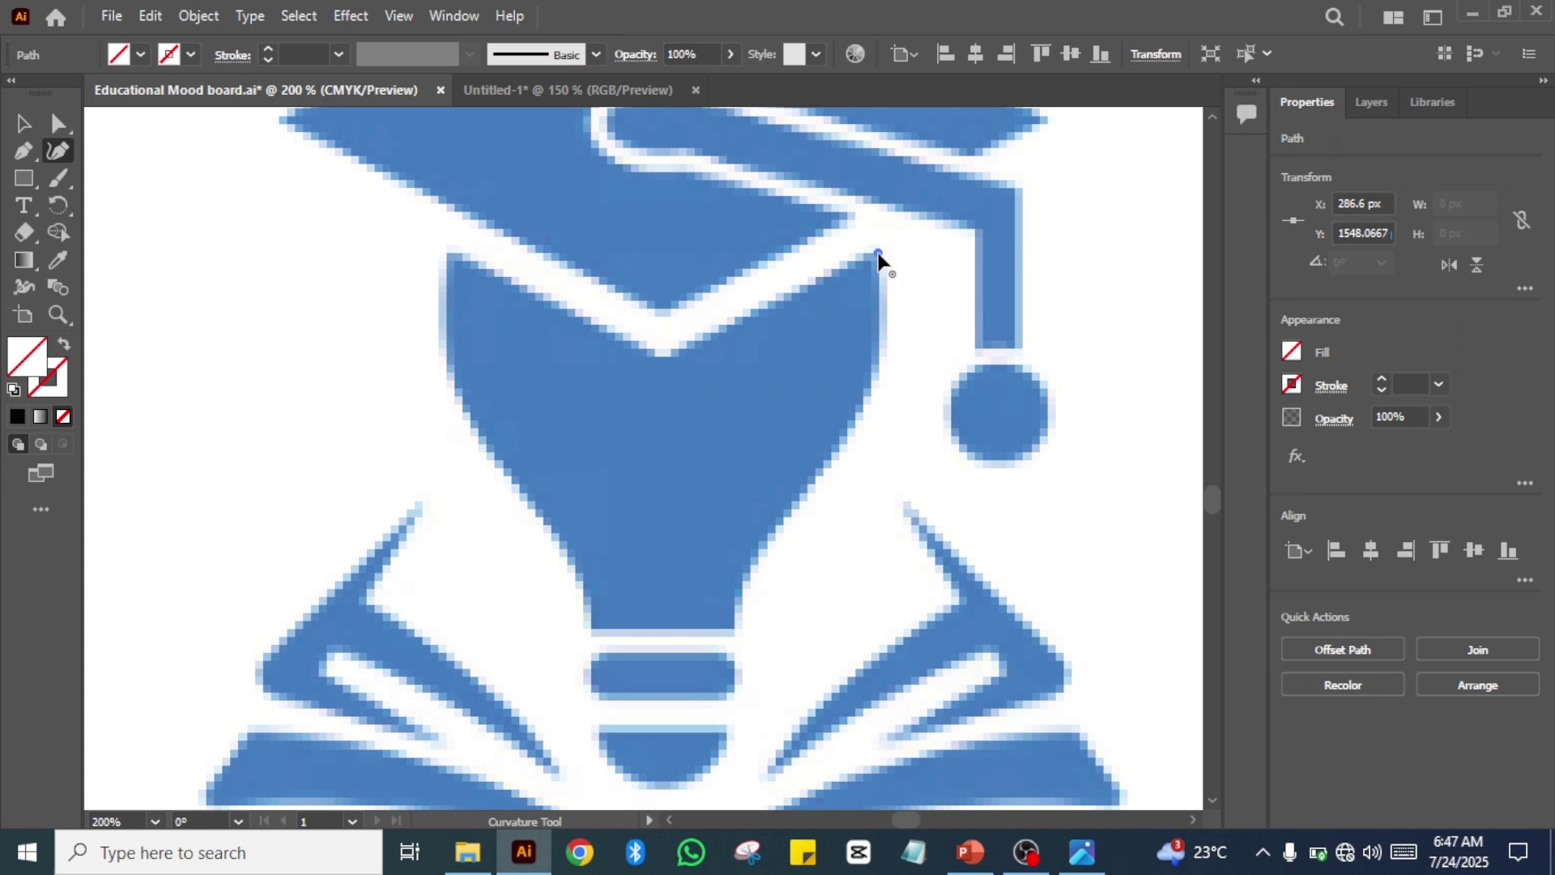
{"action": "left_click", "coordinate": [870, 391]}
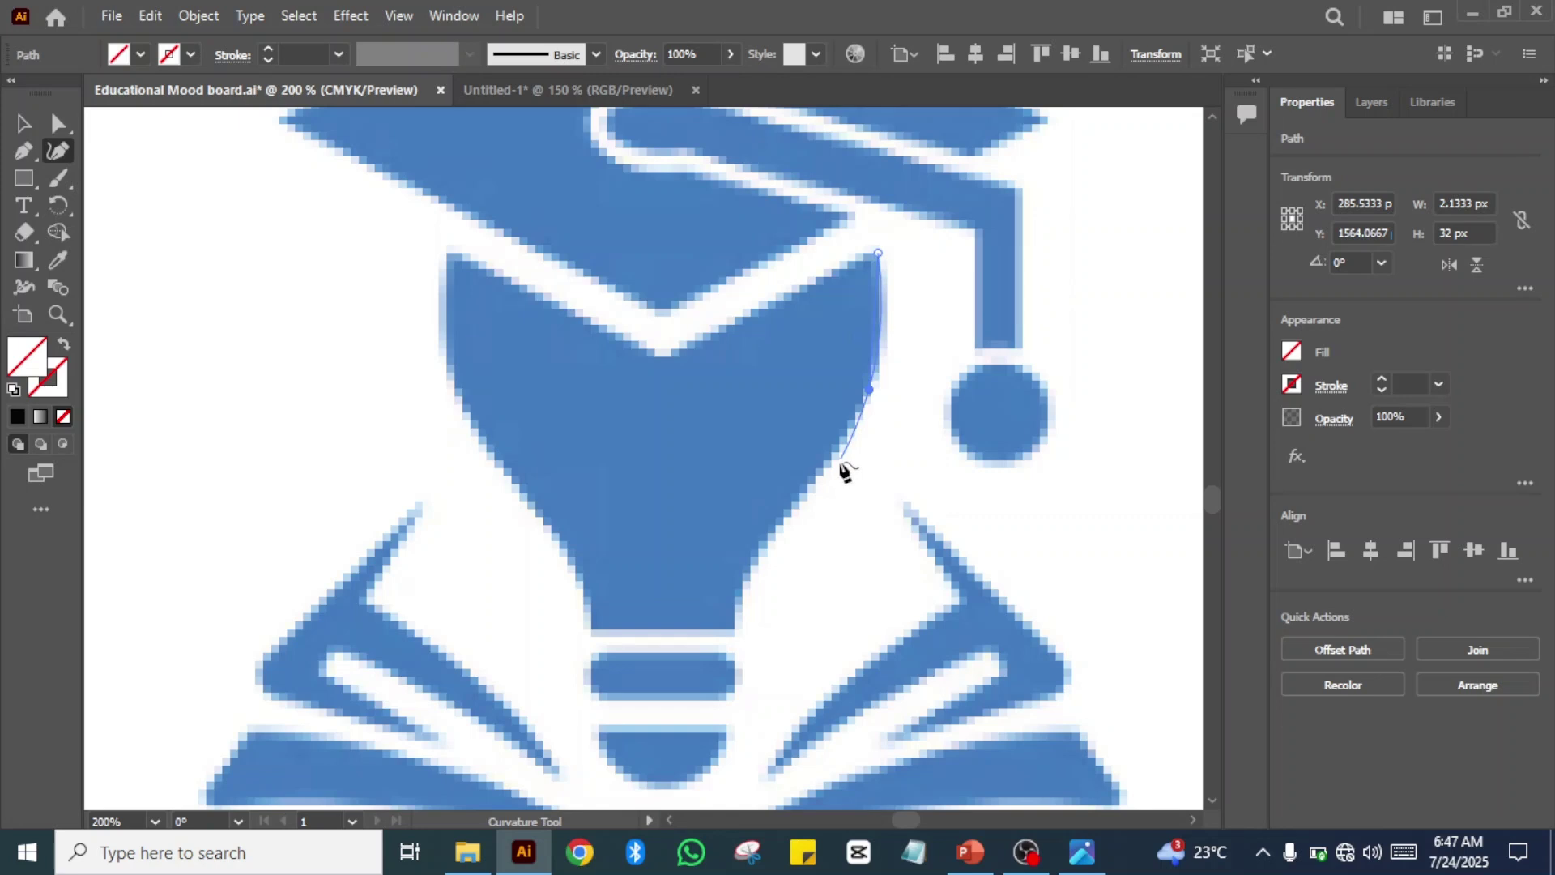
{"action": "left_click", "coordinate": [806, 496]}
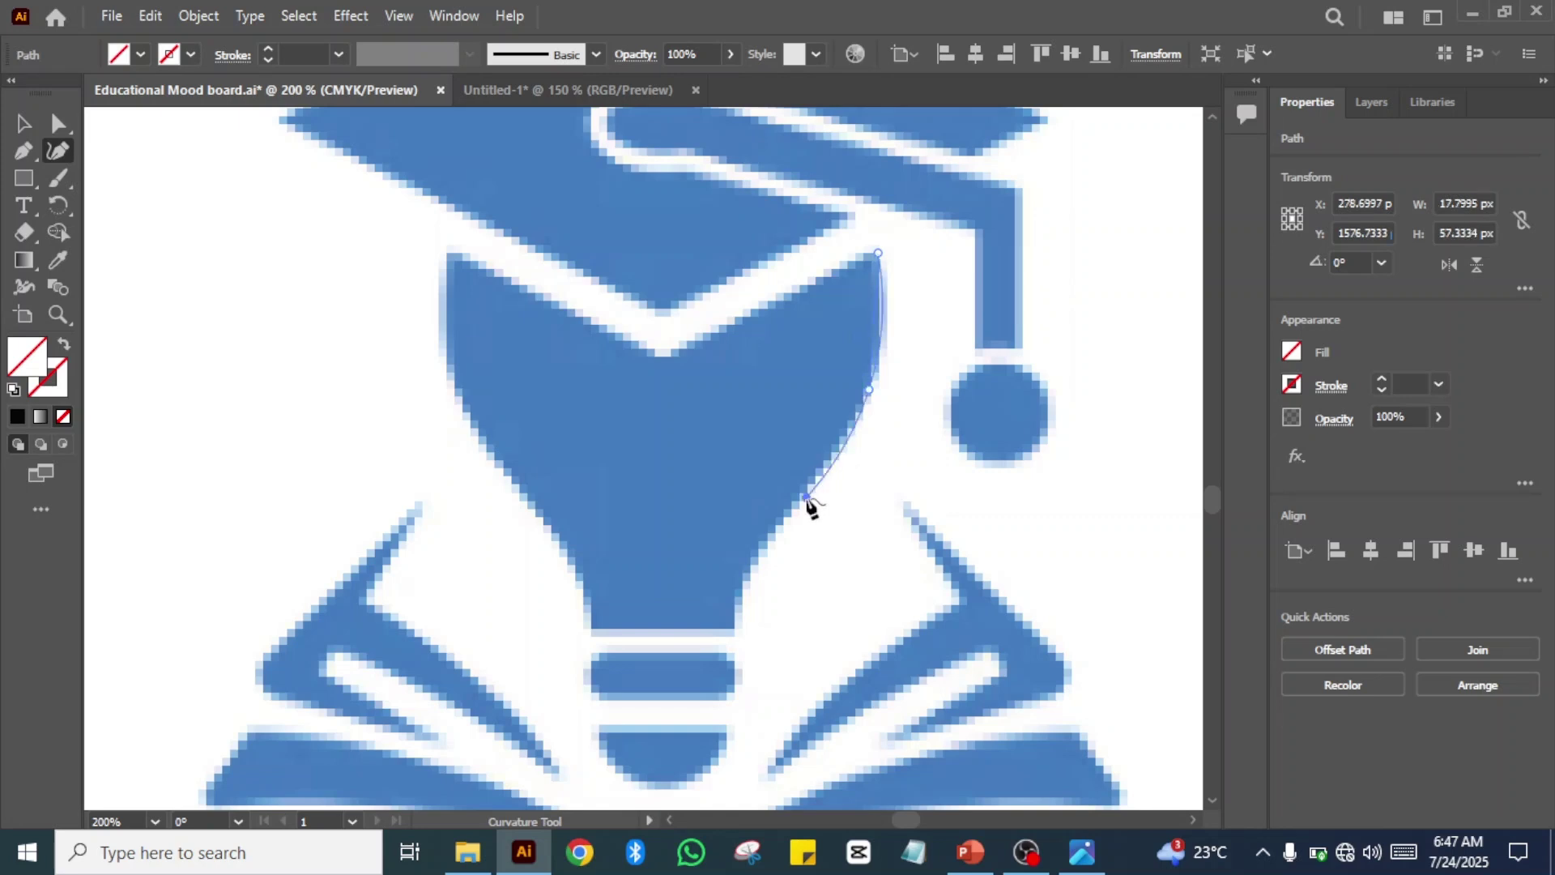
{"action": "left_click", "coordinate": [745, 573]}
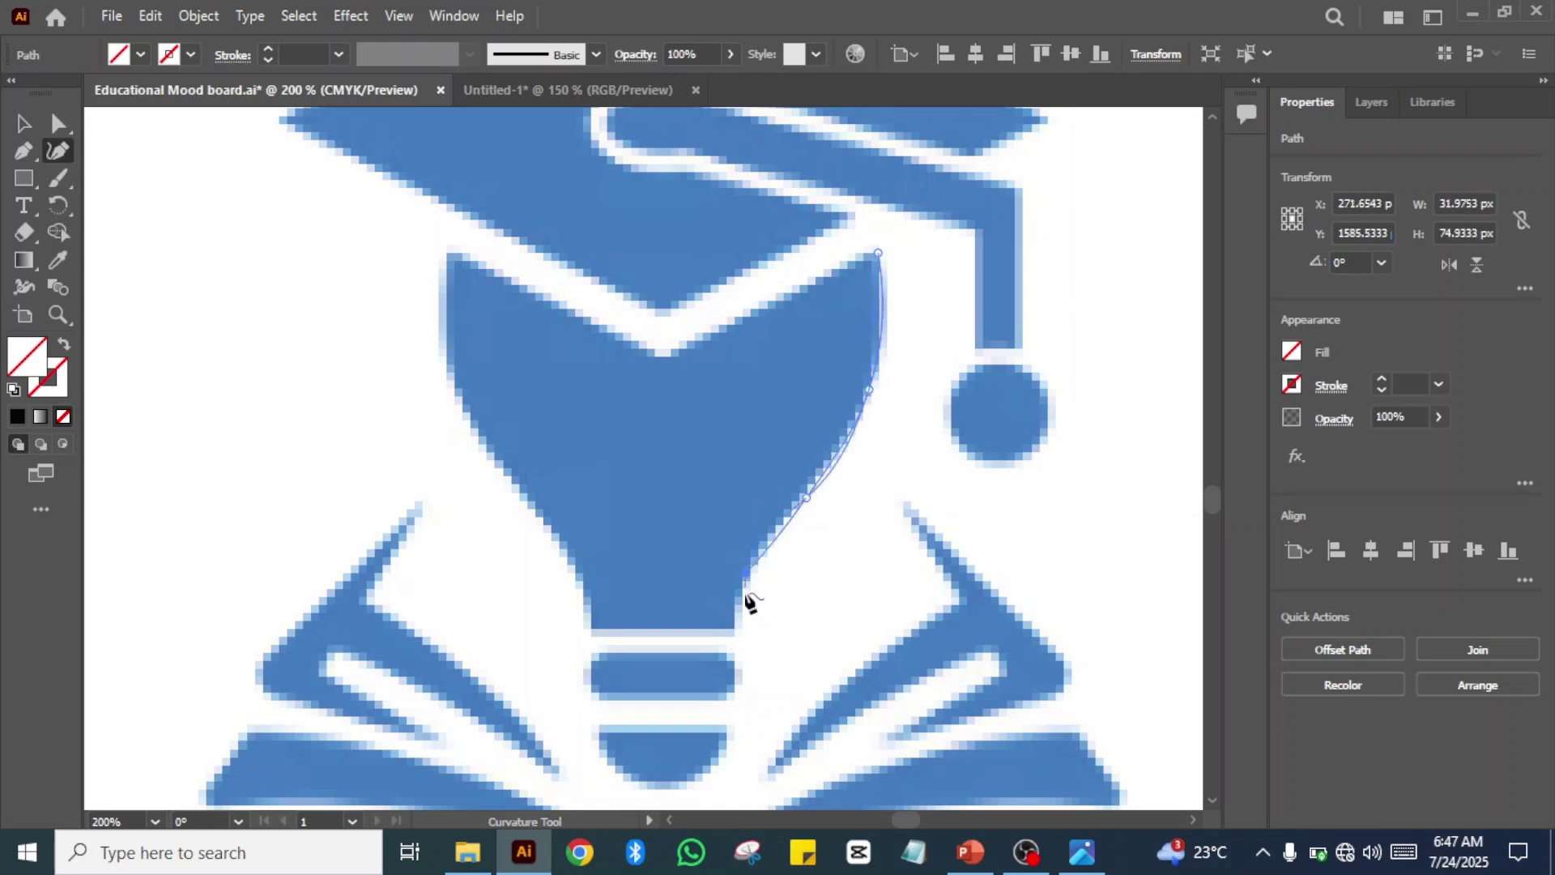
{"action": "left_click", "coordinate": [737, 626]}
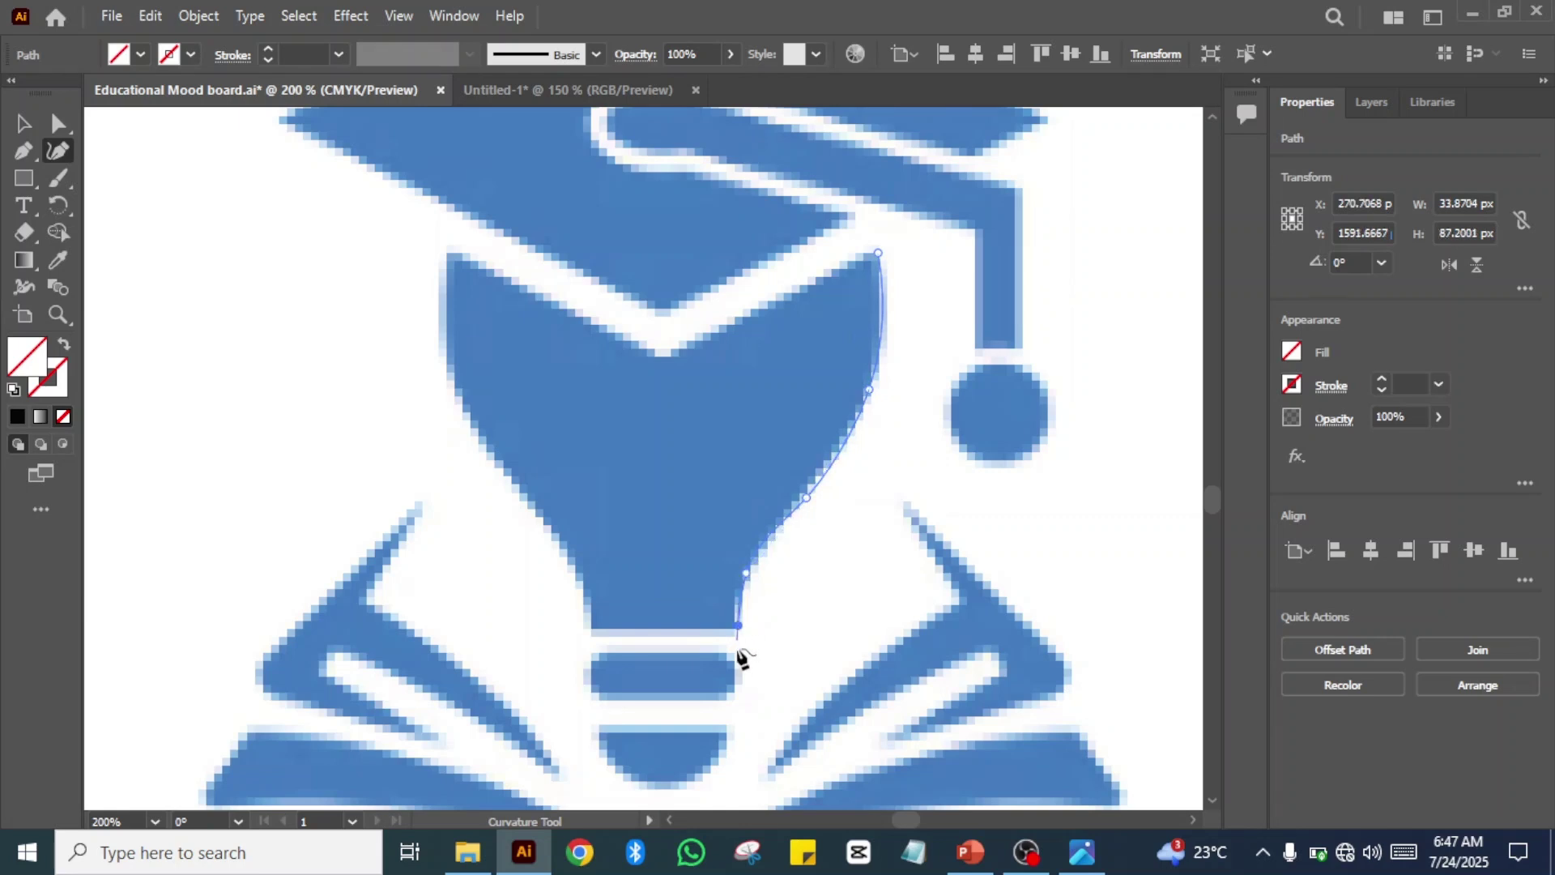
{"action": "left_click", "coordinate": [735, 689]}
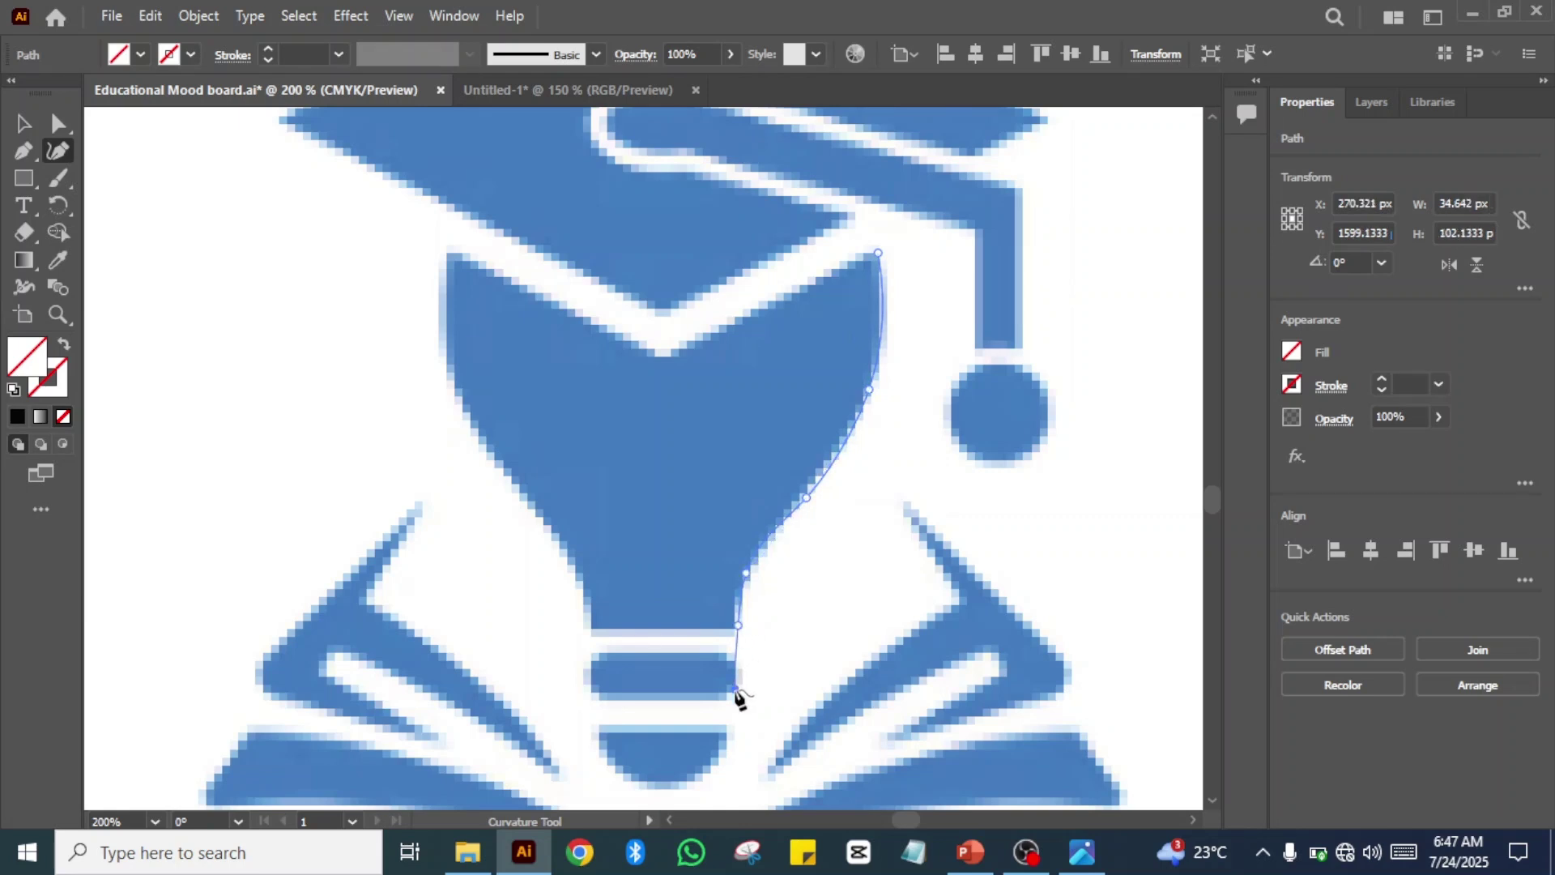
{"action": "left_click", "coordinate": [718, 766]}
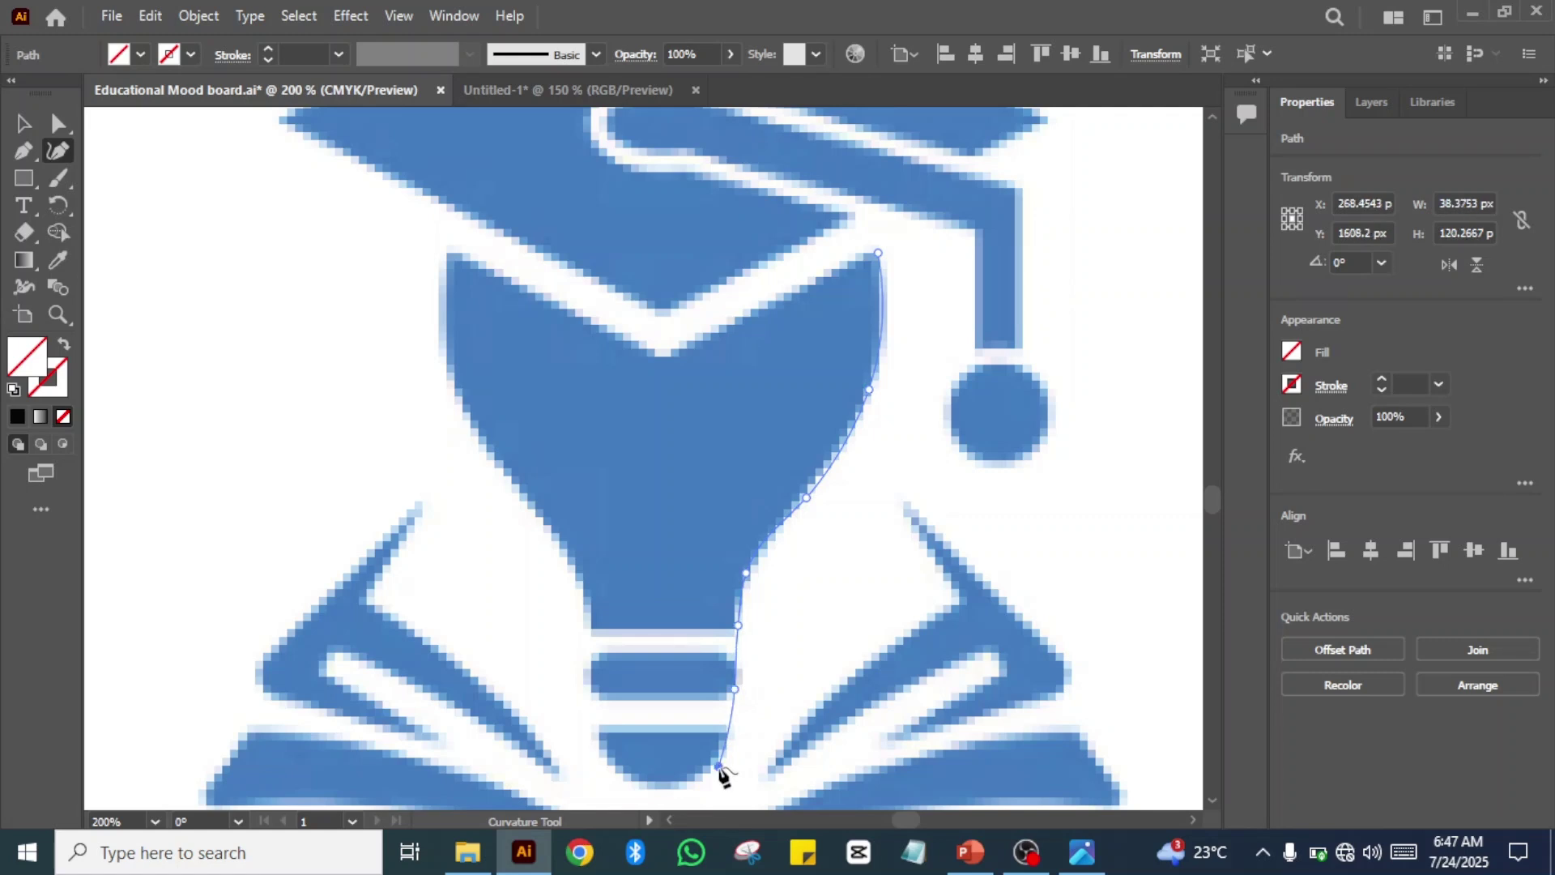
{"action": "left_click", "coordinate": [660, 791]}
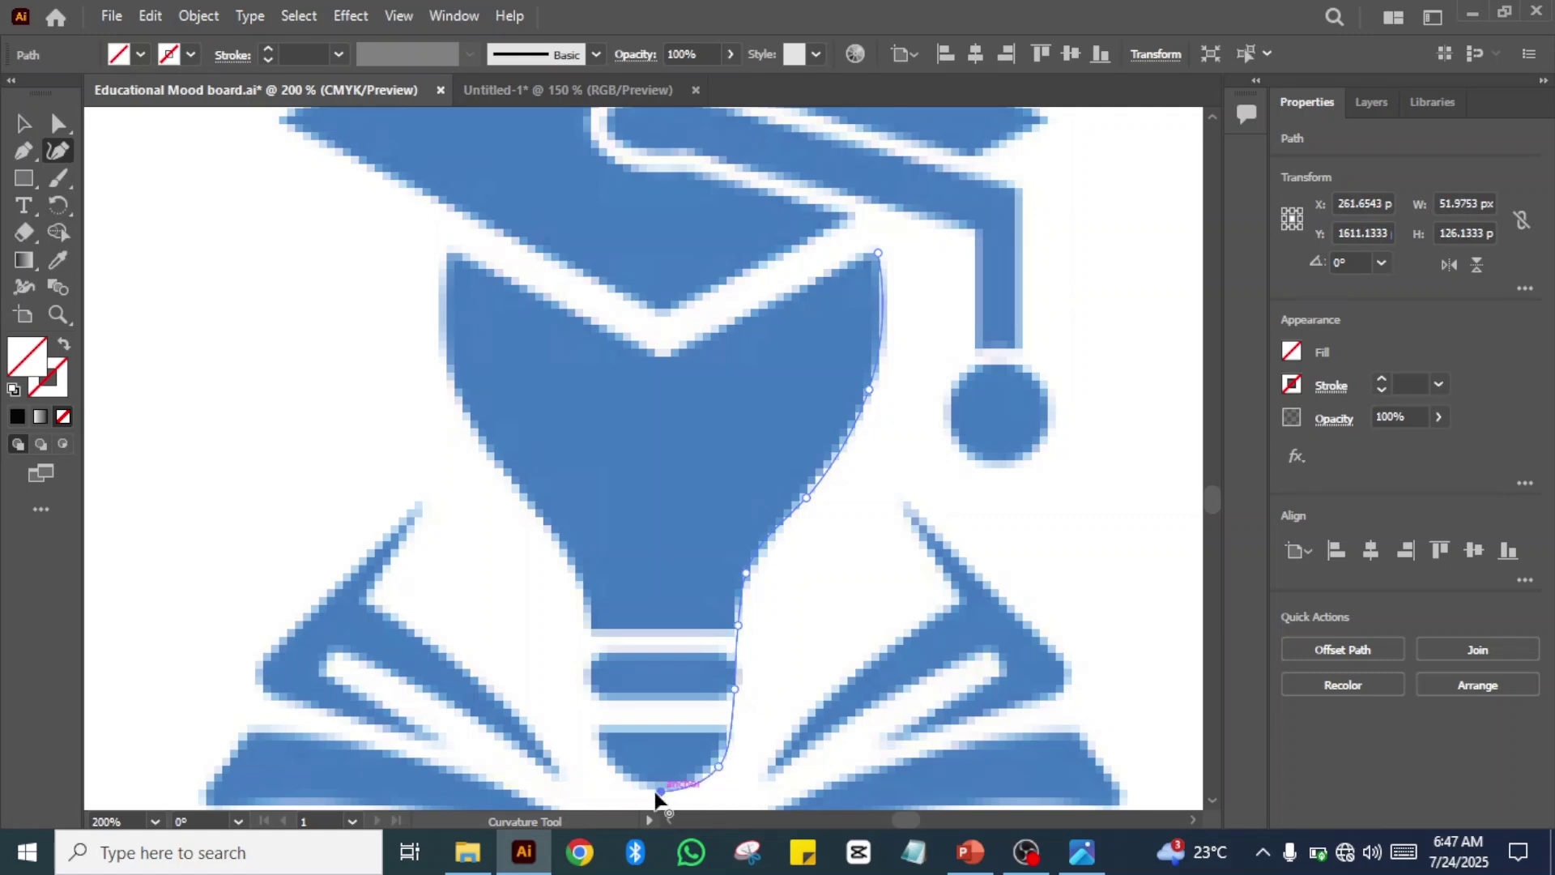
- Continue the curved path around the base and up the bulb's left side to just below its upper-left tip
{"action": "left_click", "coordinate": [616, 774]}
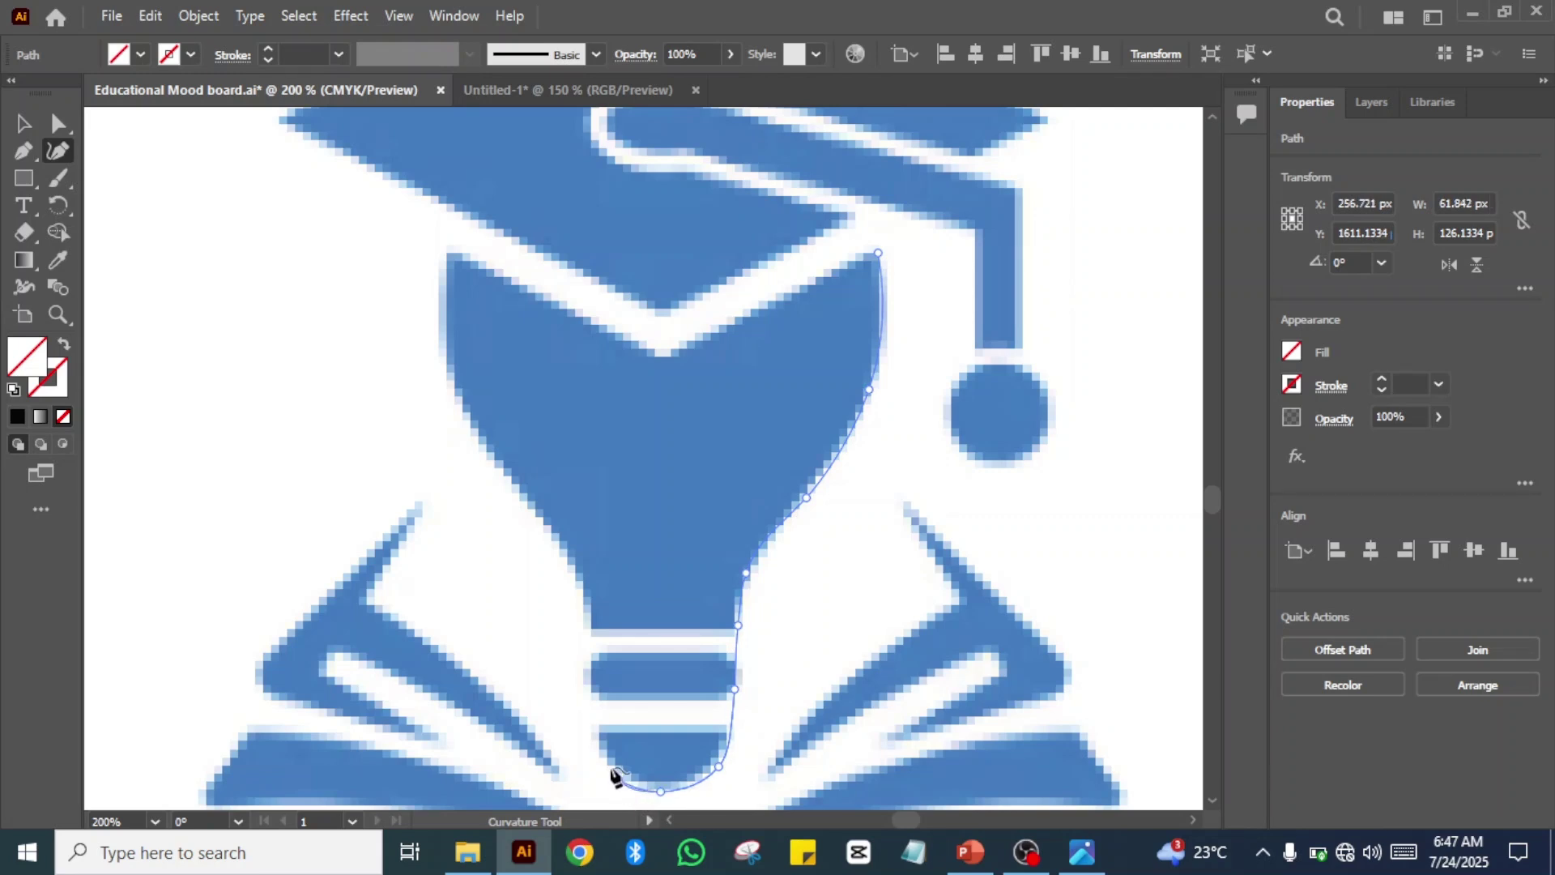
{"action": "left_click", "coordinate": [604, 758]}
{"action": "left_click", "coordinate": [598, 729]}
{"action": "left_click", "coordinate": [589, 689]}
{"action": "left_click", "coordinate": [587, 644]}
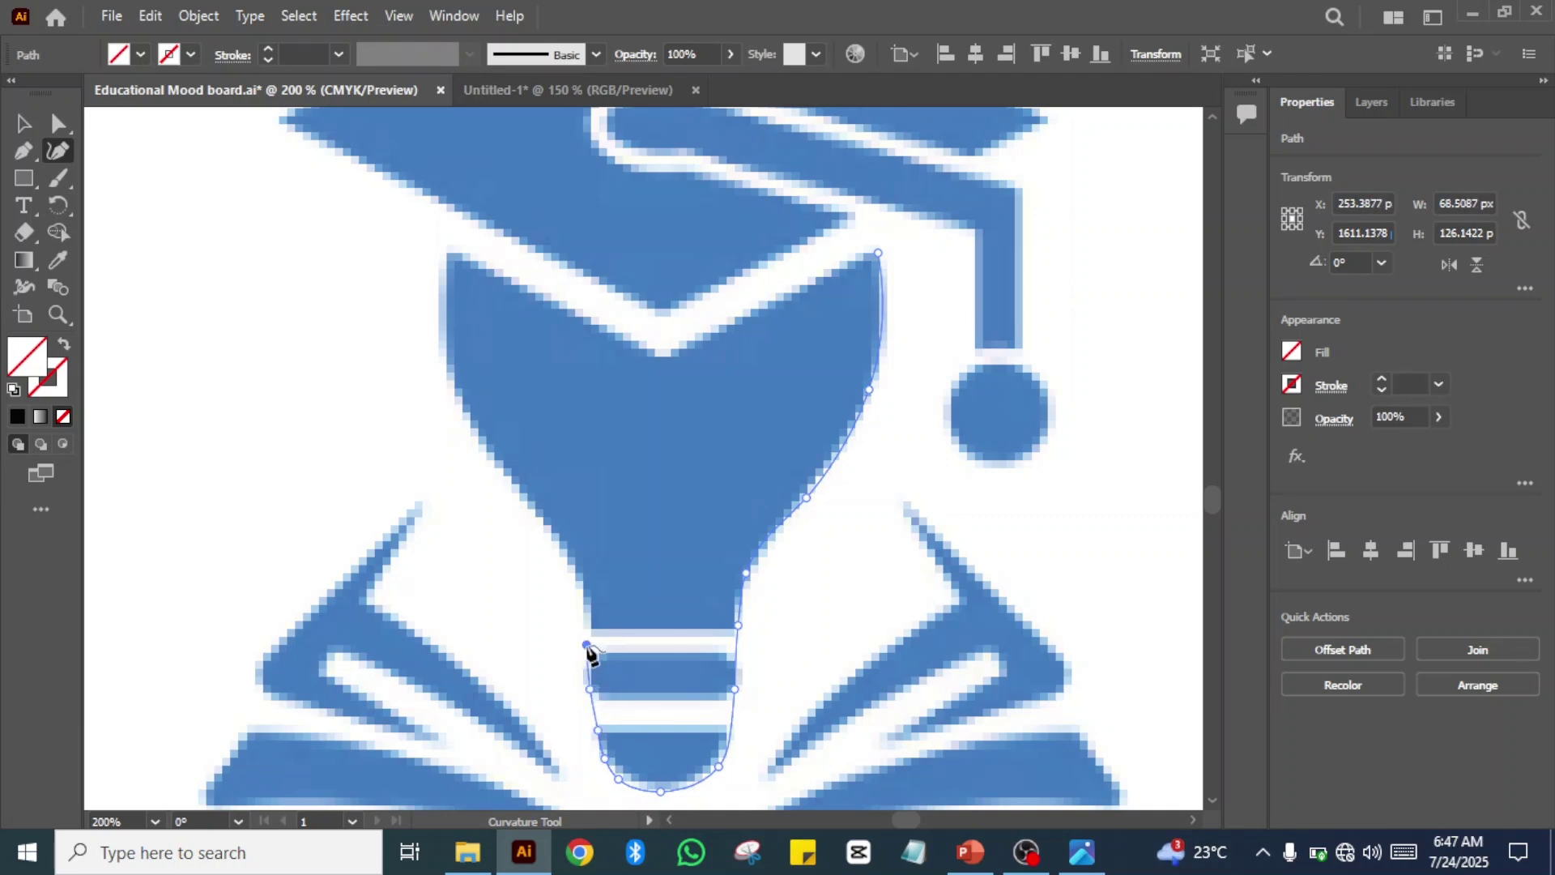
{"action": "left_click", "coordinate": [585, 593]}
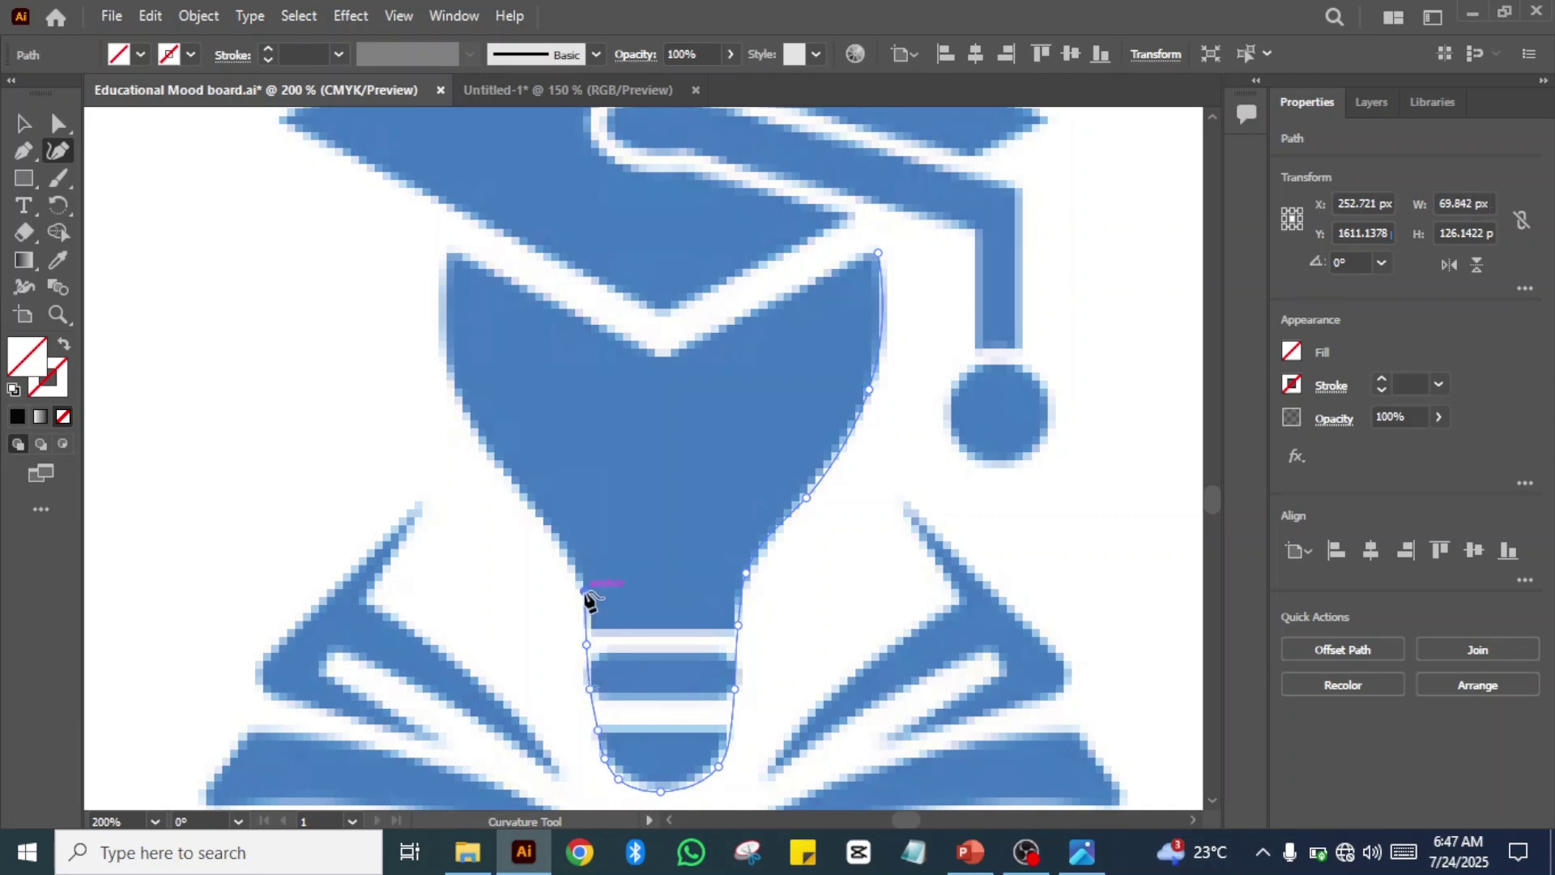
{"action": "left_click", "coordinate": [546, 528]}
{"action": "left_click", "coordinate": [517, 493]}
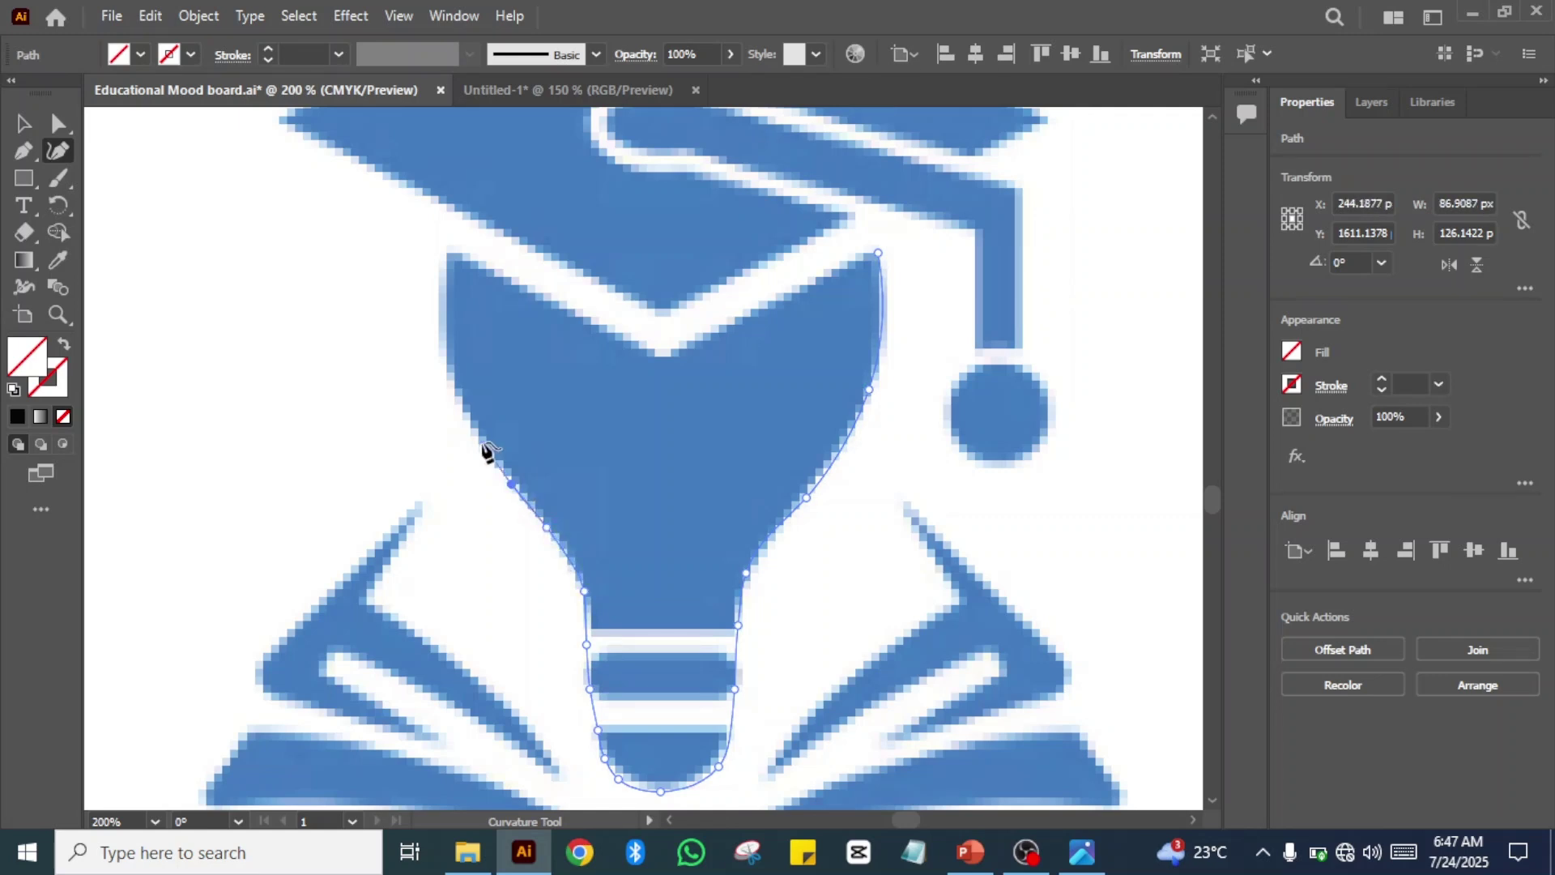
{"action": "left_click", "coordinate": [474, 429]}
{"action": "left_click", "coordinate": [445, 364]}
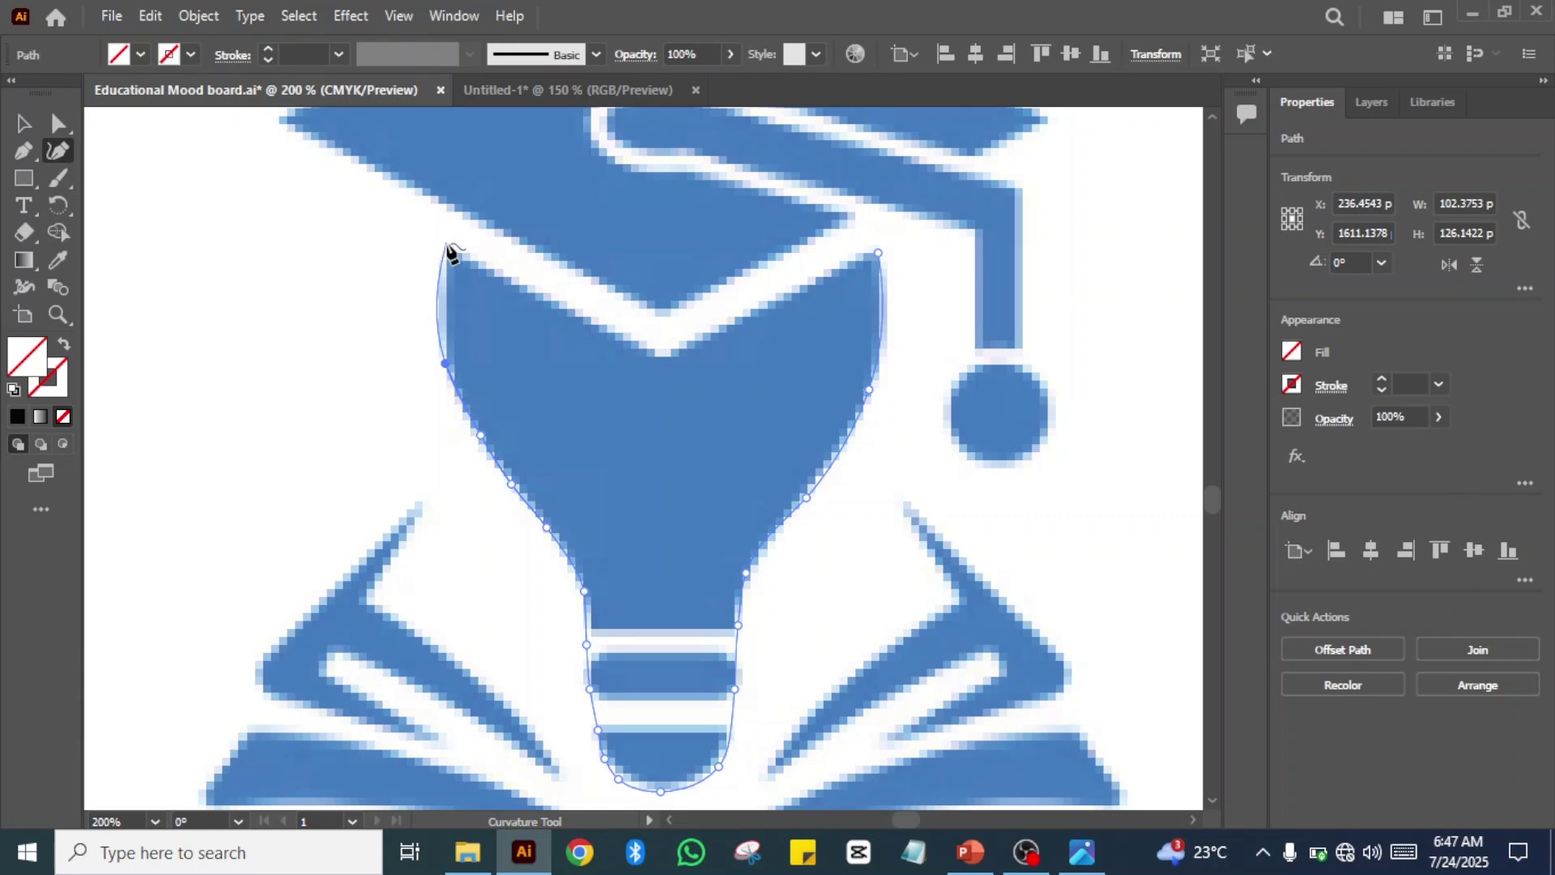
- Extend the path to the bulb's upper-left tip and close it along the V-shaped notch with straight Pen tool segments
{"action": "left_click", "coordinate": [446, 250]}
{"action": "key", "text": "p"}
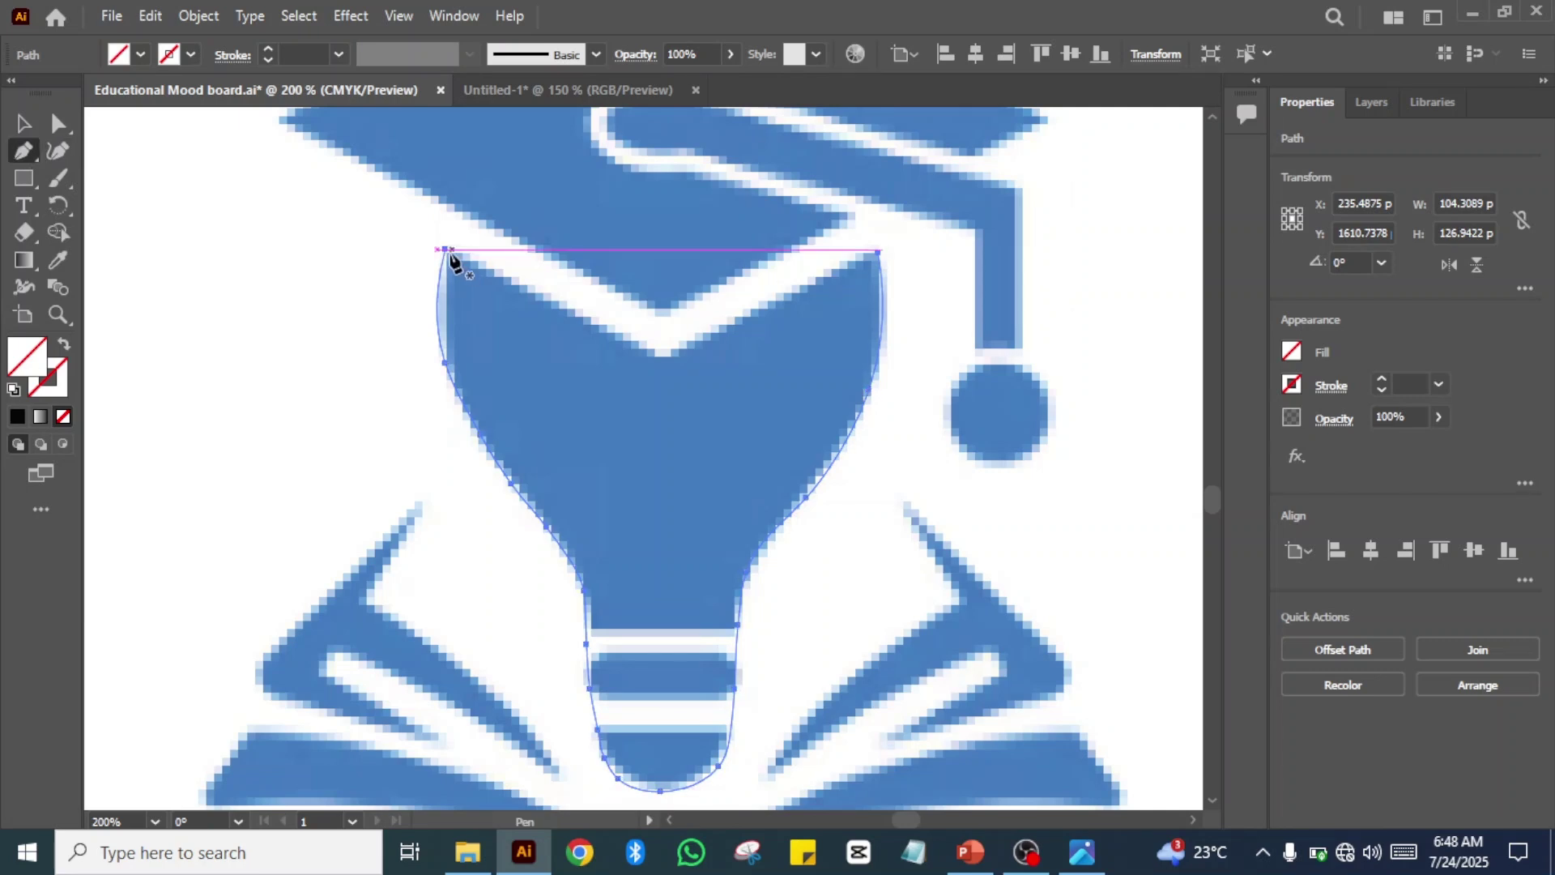
{"action": "left_click", "coordinate": [445, 250]}
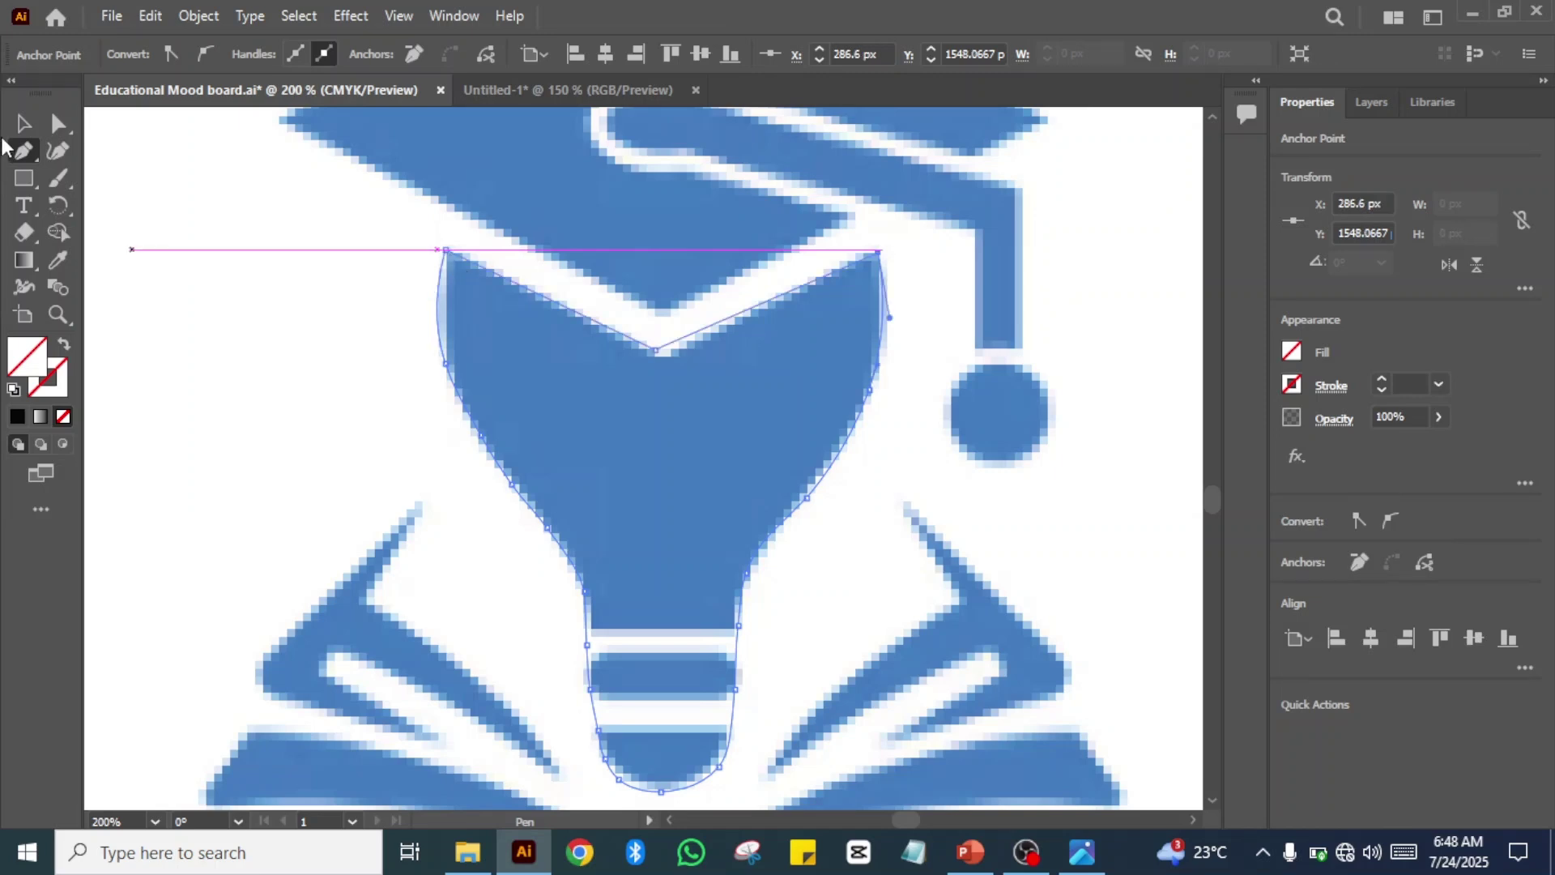
- Give the traced bulb outline a black 2 pt stroke with no fill
{"action": "left_click", "coordinate": [20, 127]}
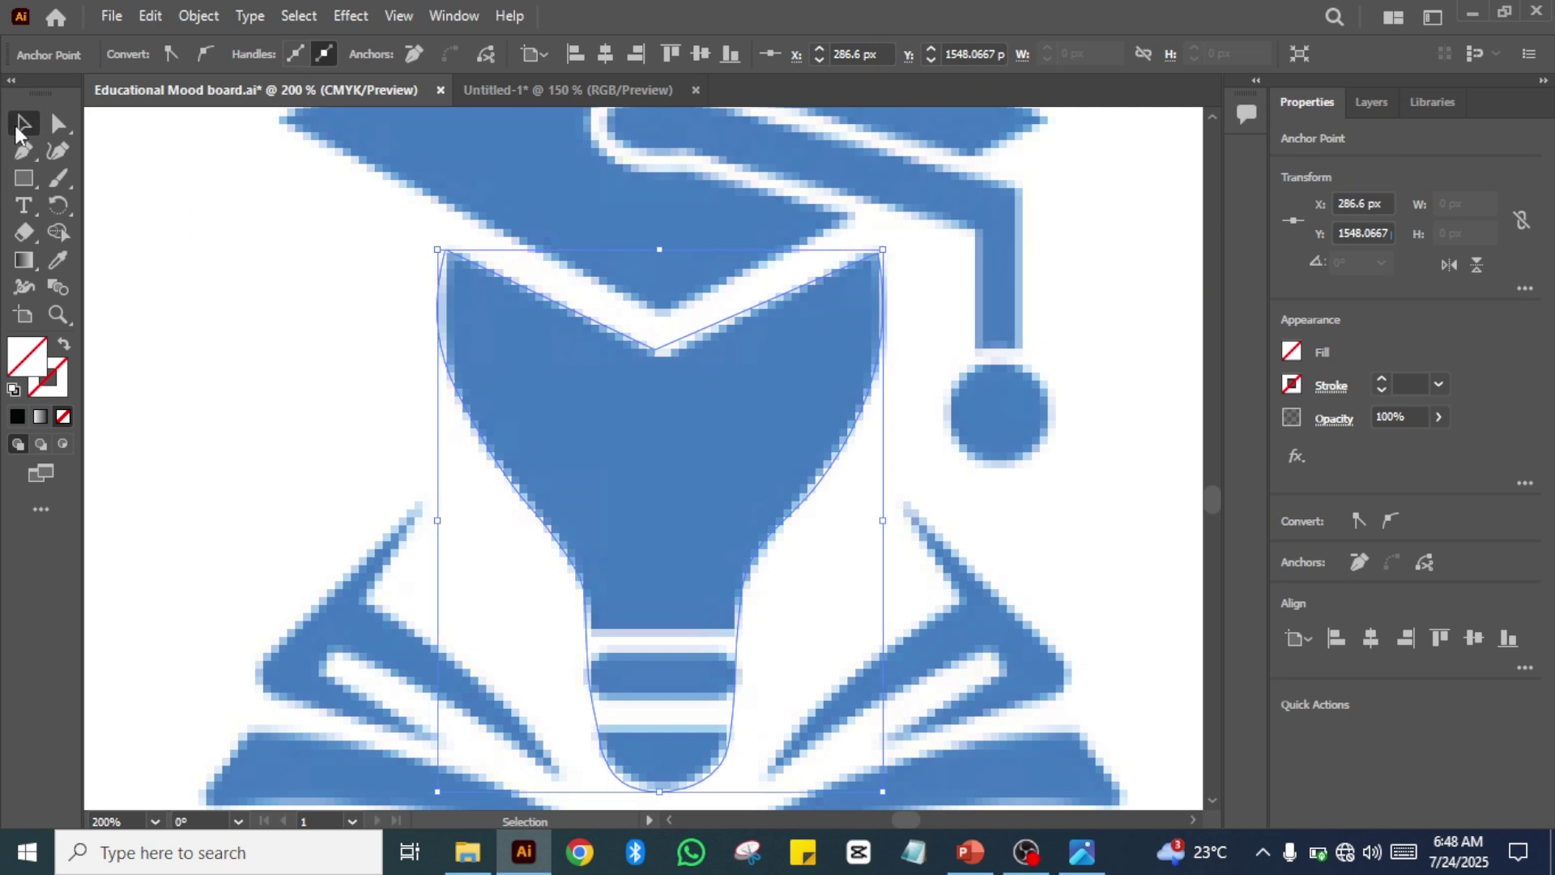
{"action": "left_click", "coordinate": [1291, 384]}
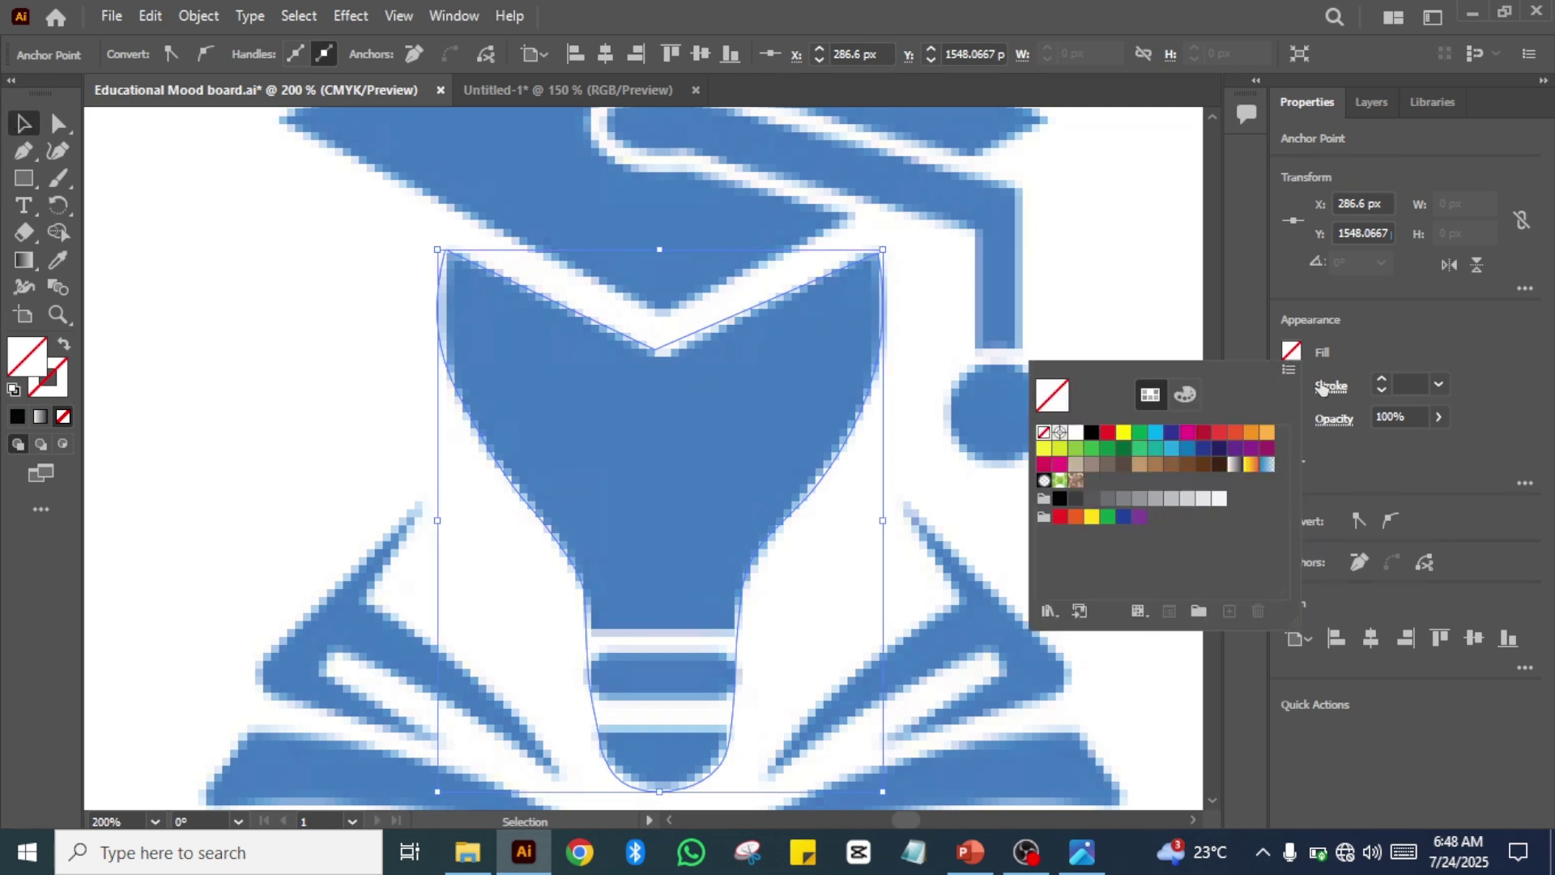
{"action": "left_click", "coordinate": [1322, 384]}
{"action": "left_click", "coordinate": [1291, 383]}
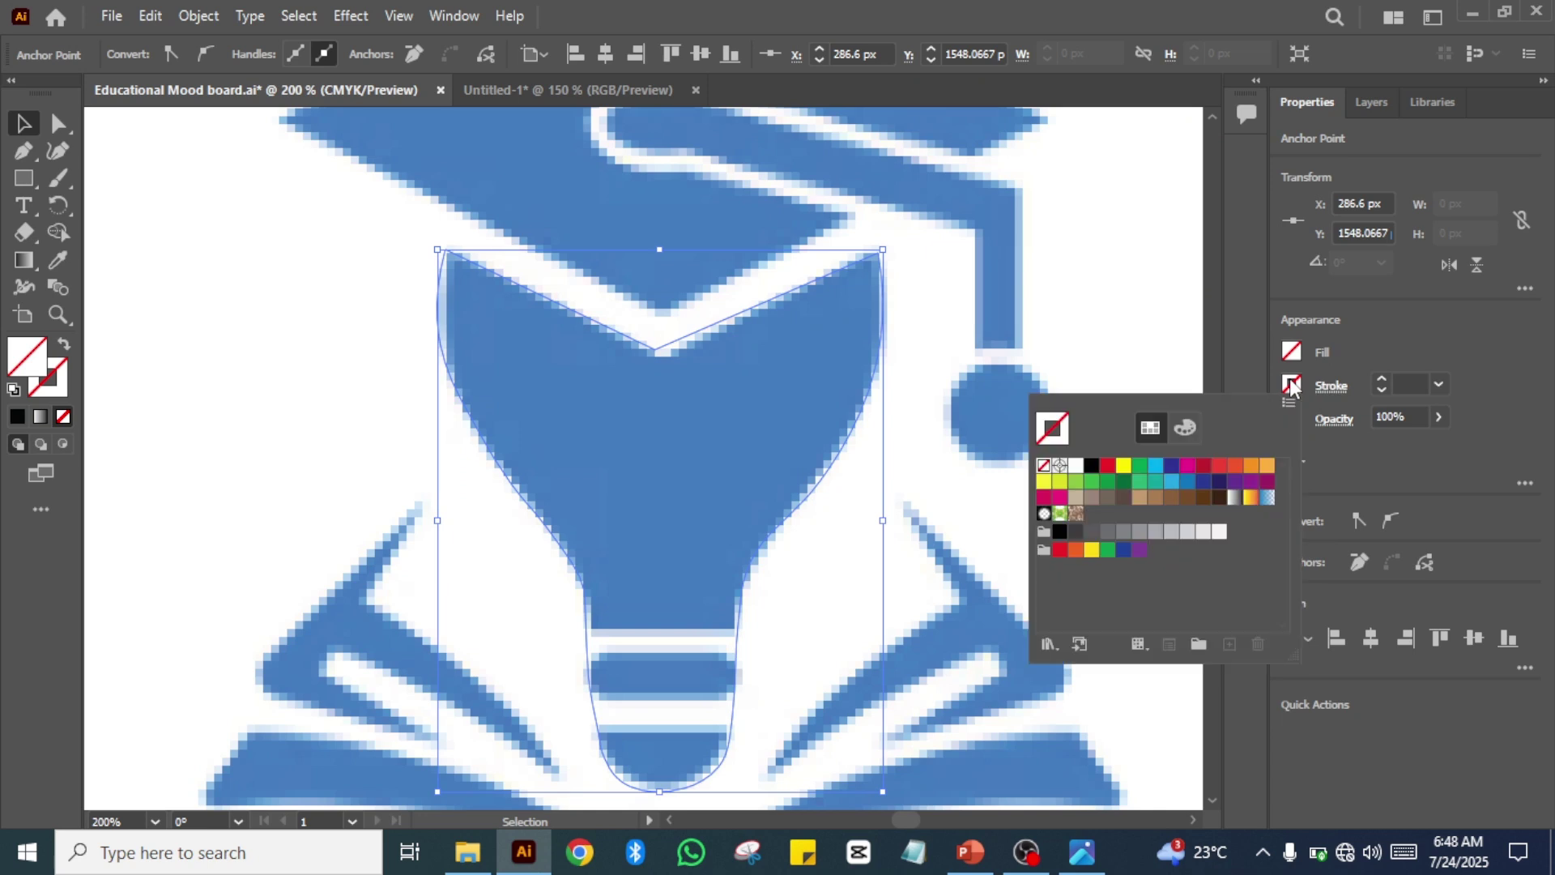
{"action": "left_click", "coordinate": [1092, 467]}
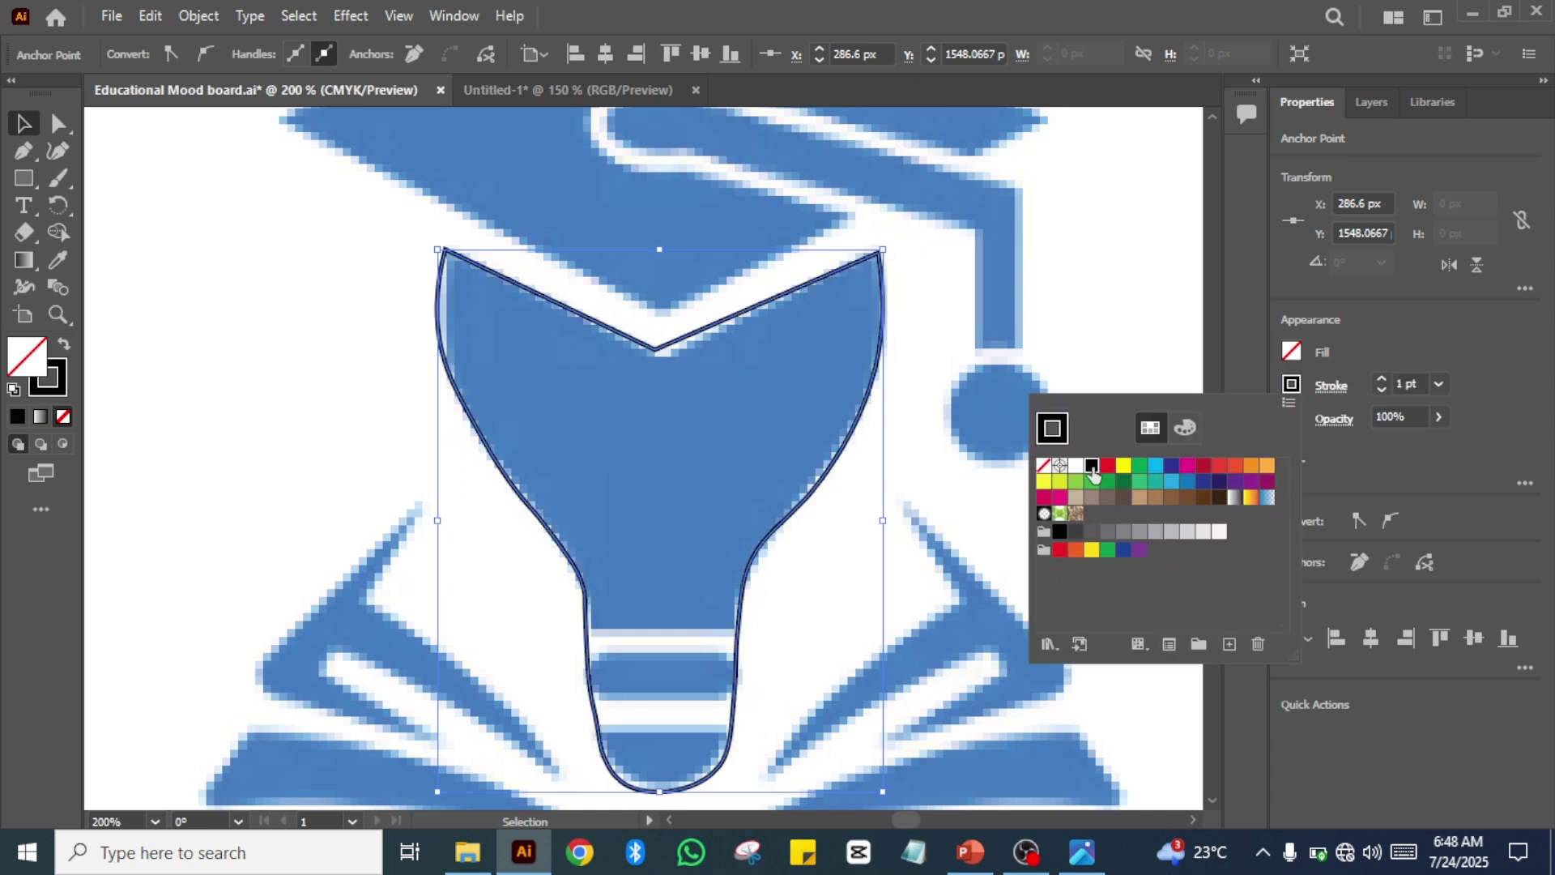
{"action": "left_click", "coordinate": [1380, 379]}
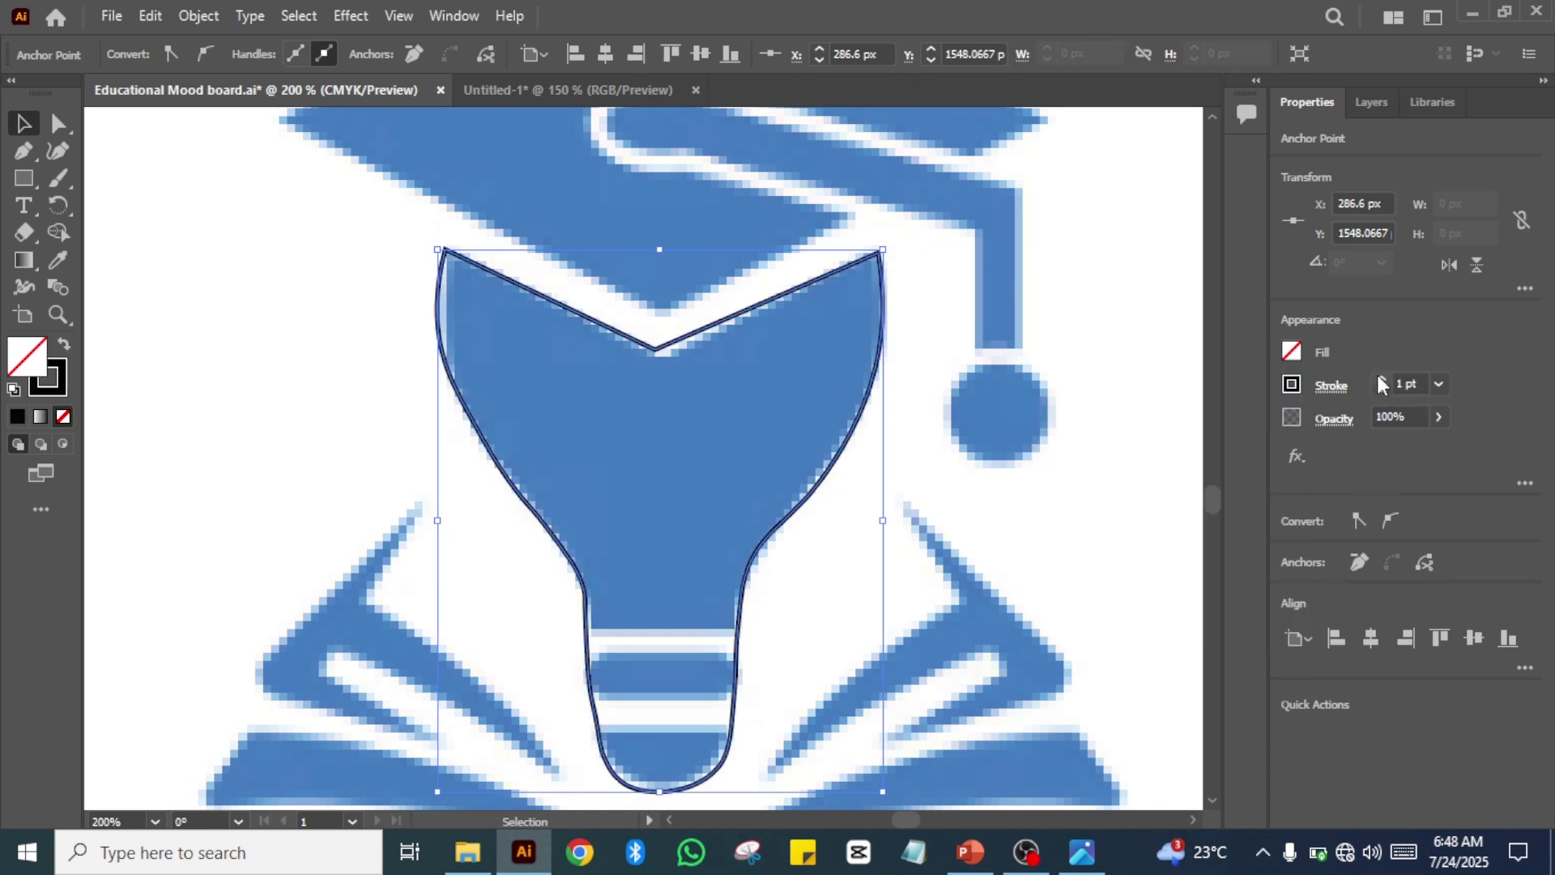
{"action": "left_click", "coordinate": [1381, 379]}
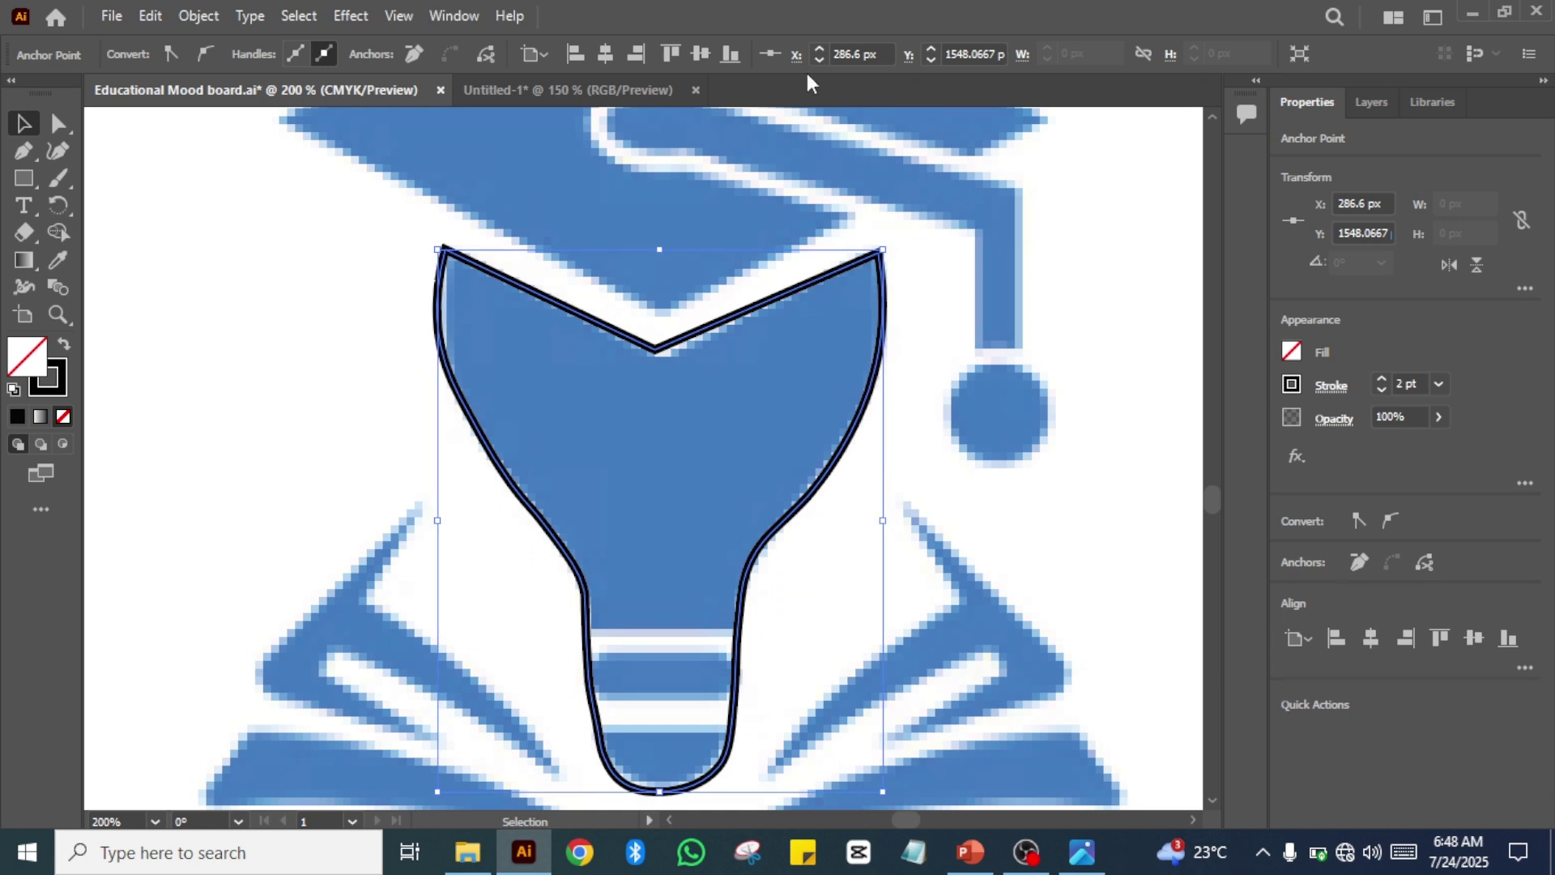
- Switch to the Untitled-1 document, paste the copied bulb path above the open book and deselect it
{"action": "left_click", "coordinate": [607, 89]}
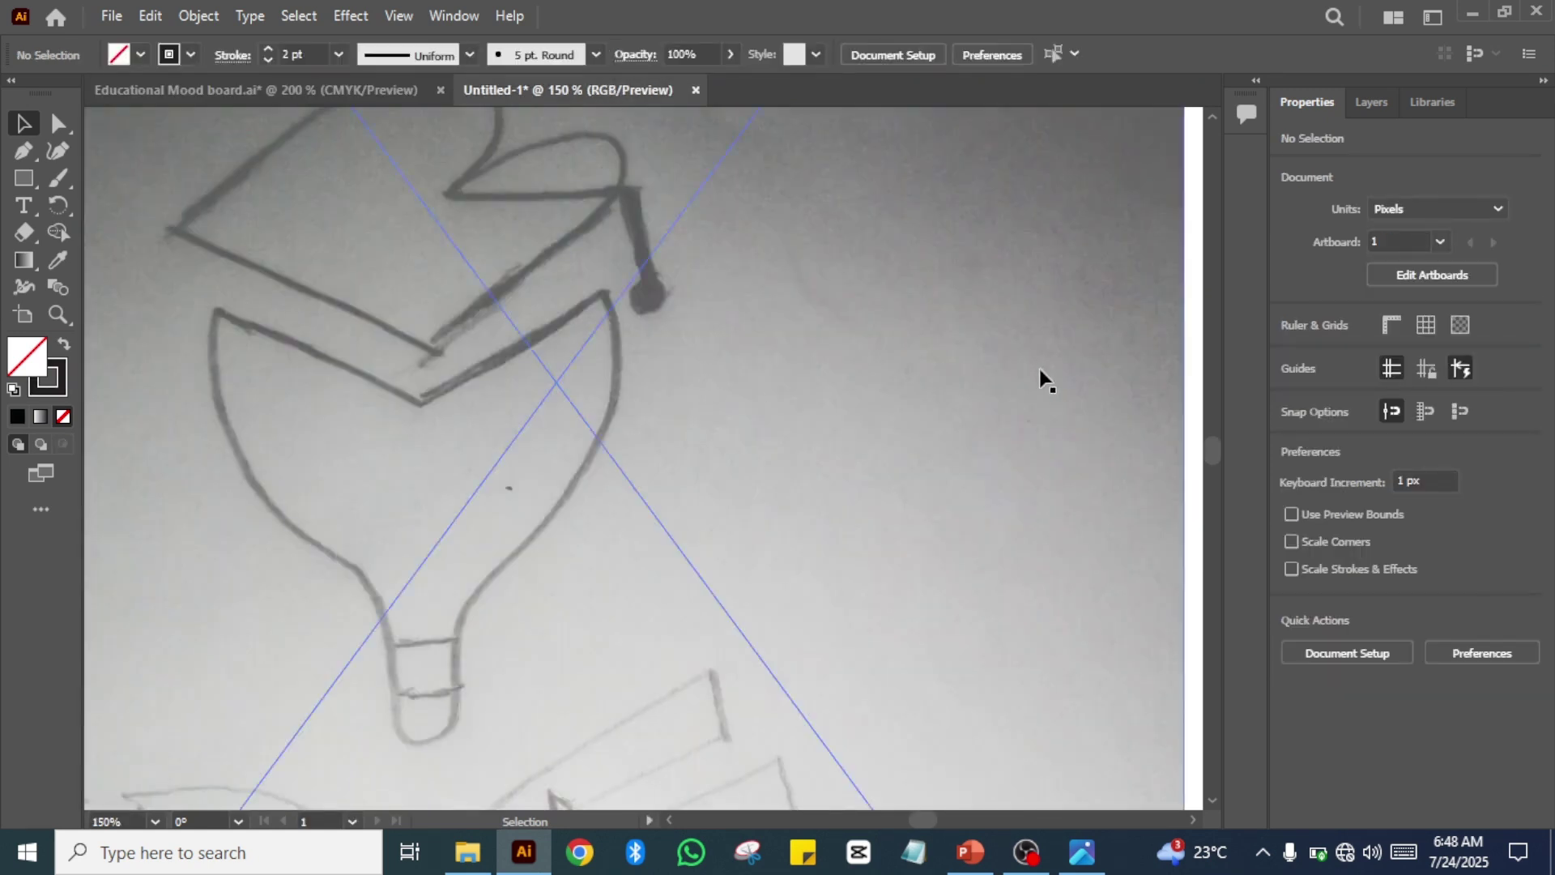
{"action": "key", "text": "ctrl+minus"}
{"action": "key", "text": "ctrl+minus"}
{"action": "key", "text": "ctrl+minus"}
{"action": "key", "text": "ctrl+minus"}
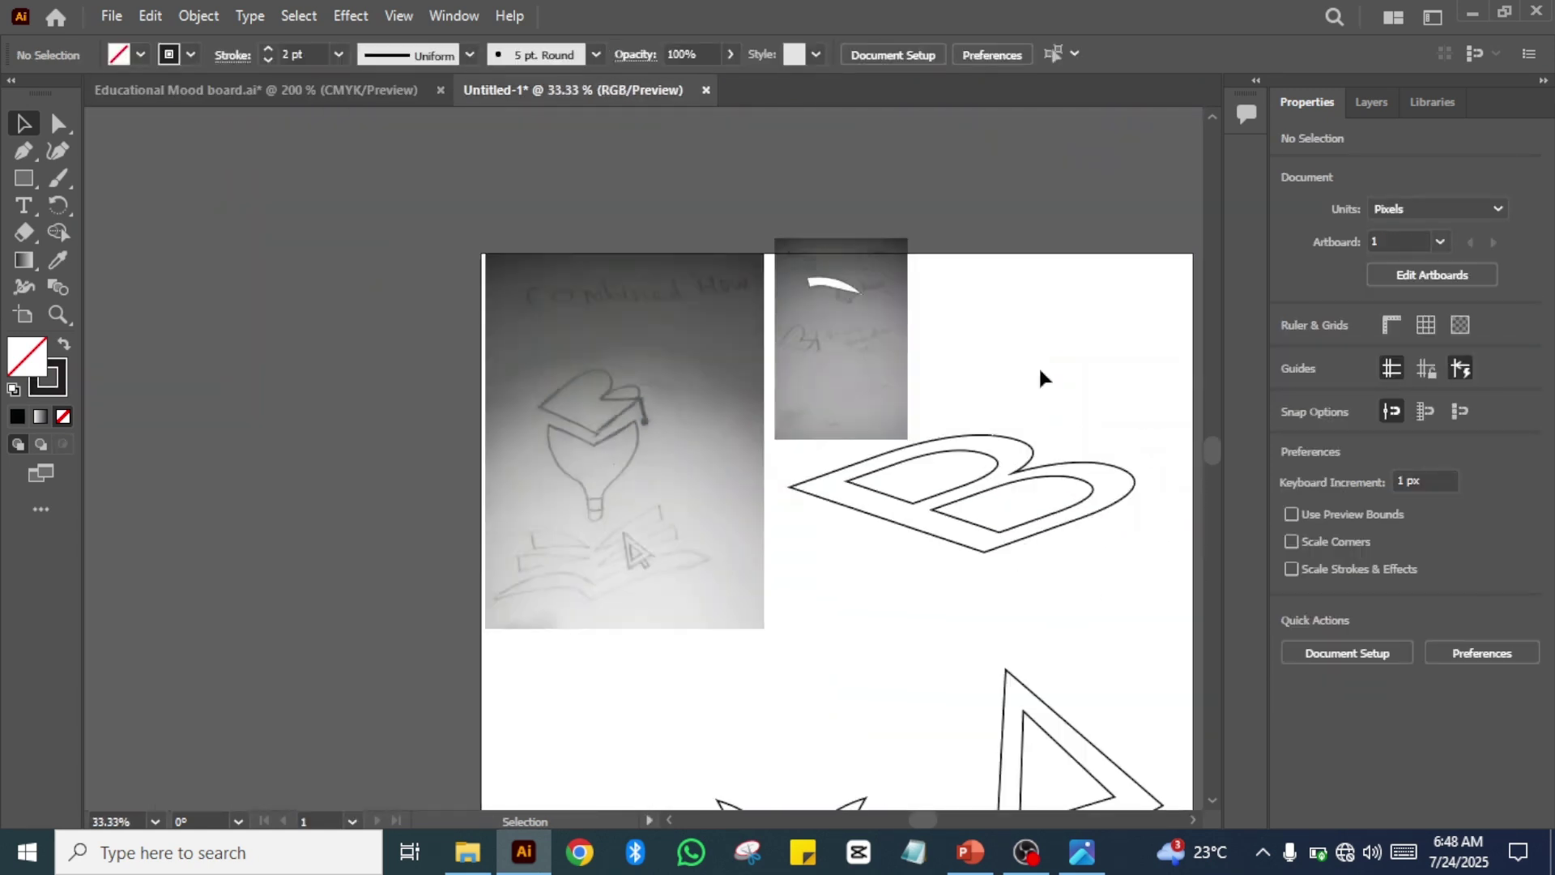
{"action": "left_click_drag", "start_coordinate": [891, 528], "coordinate": [649, 284]}
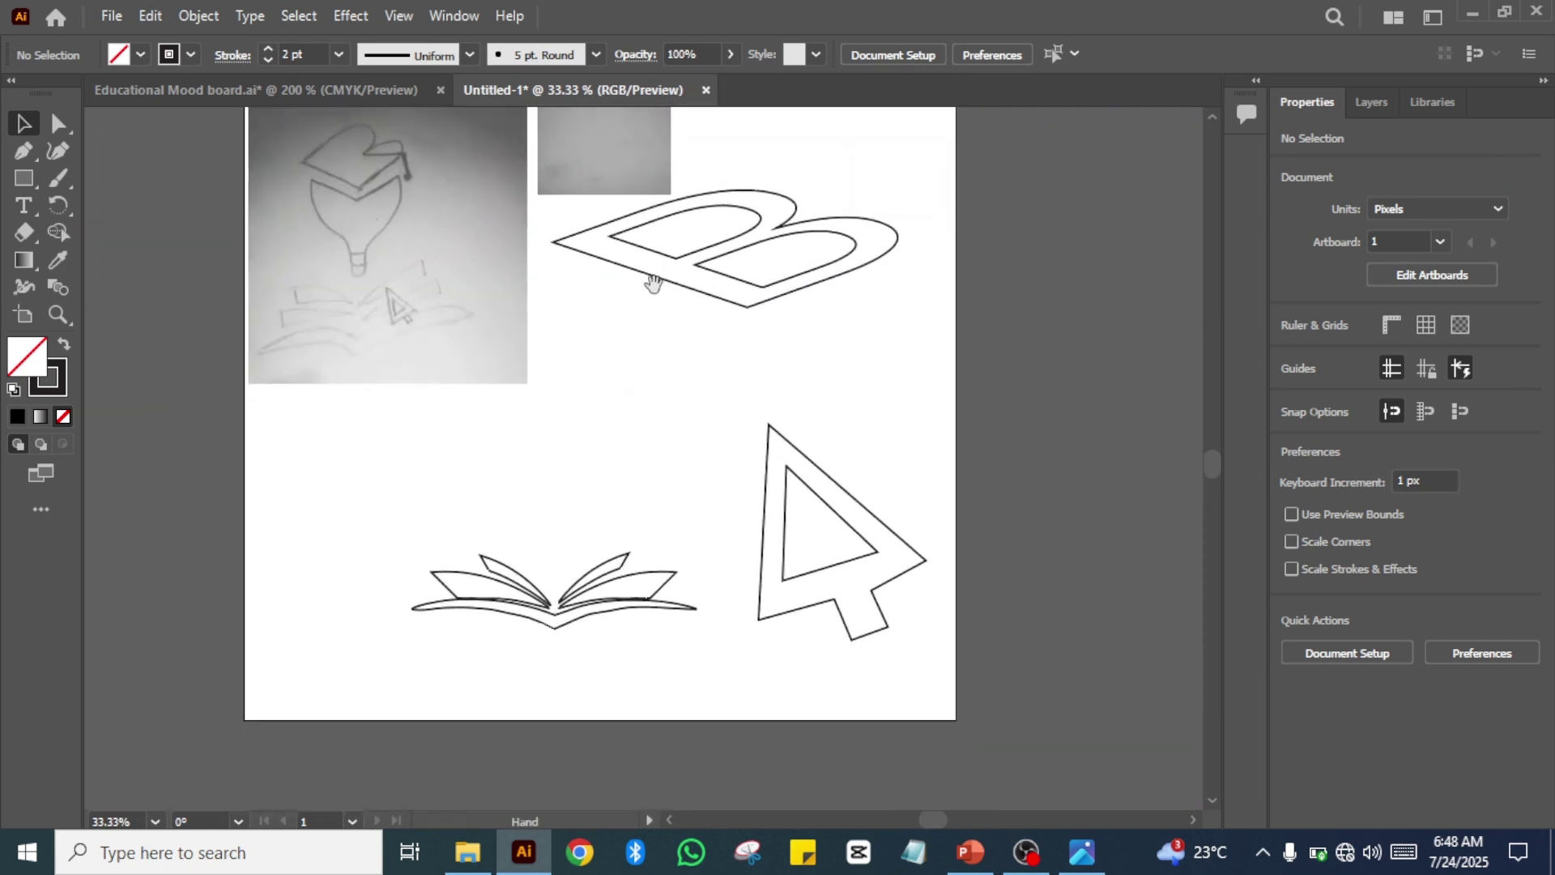
{"action": "key", "text": "ctrl+v"}
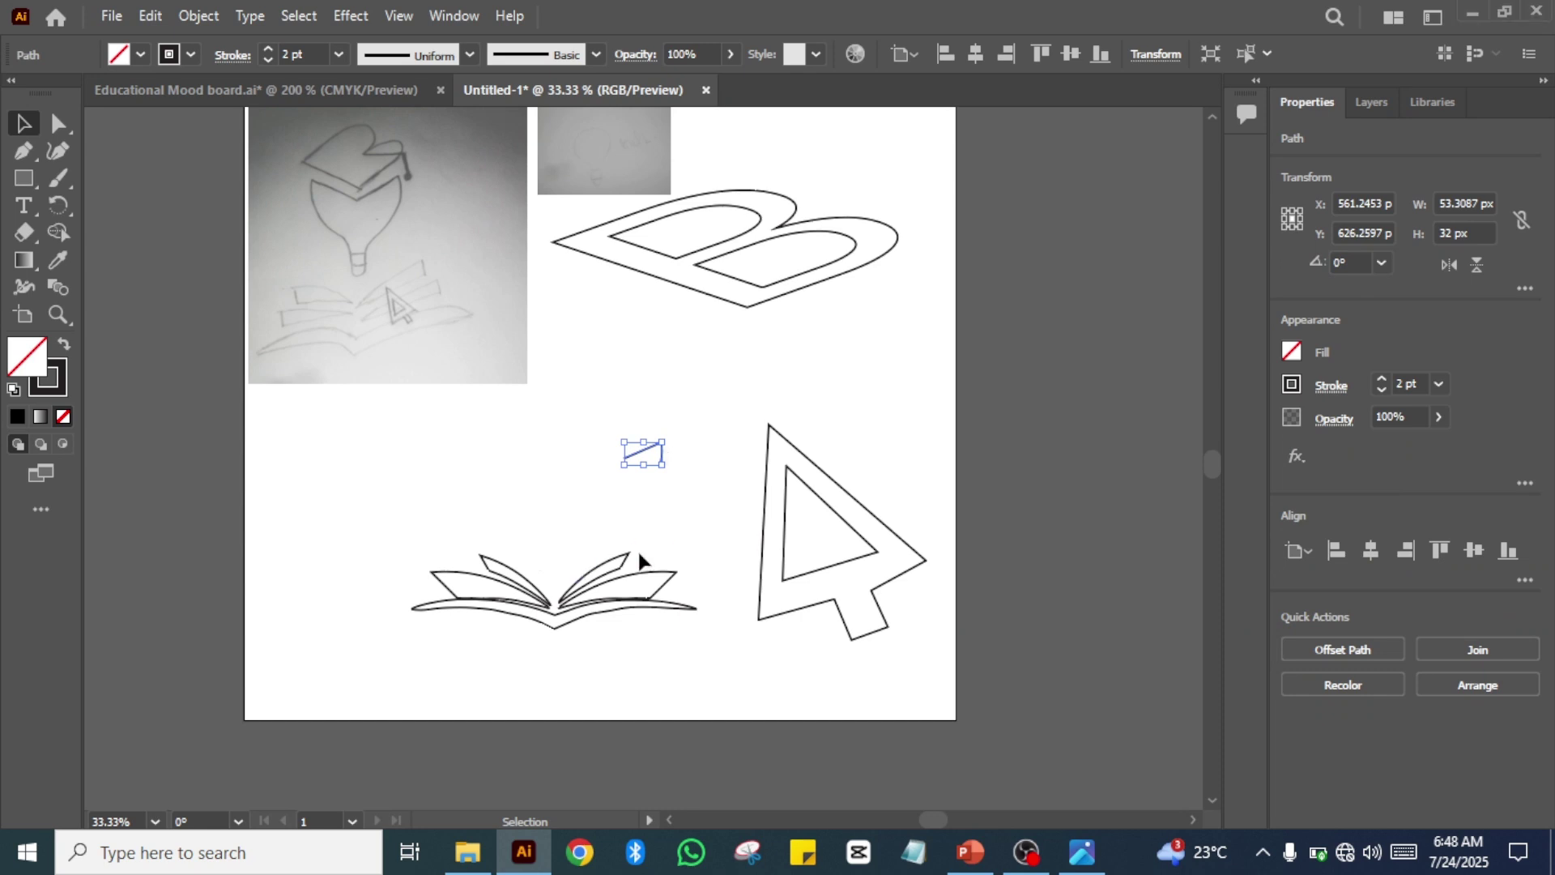
{"action": "key", "text": "a"}
{"action": "key", "text": "ctrl+minus"}
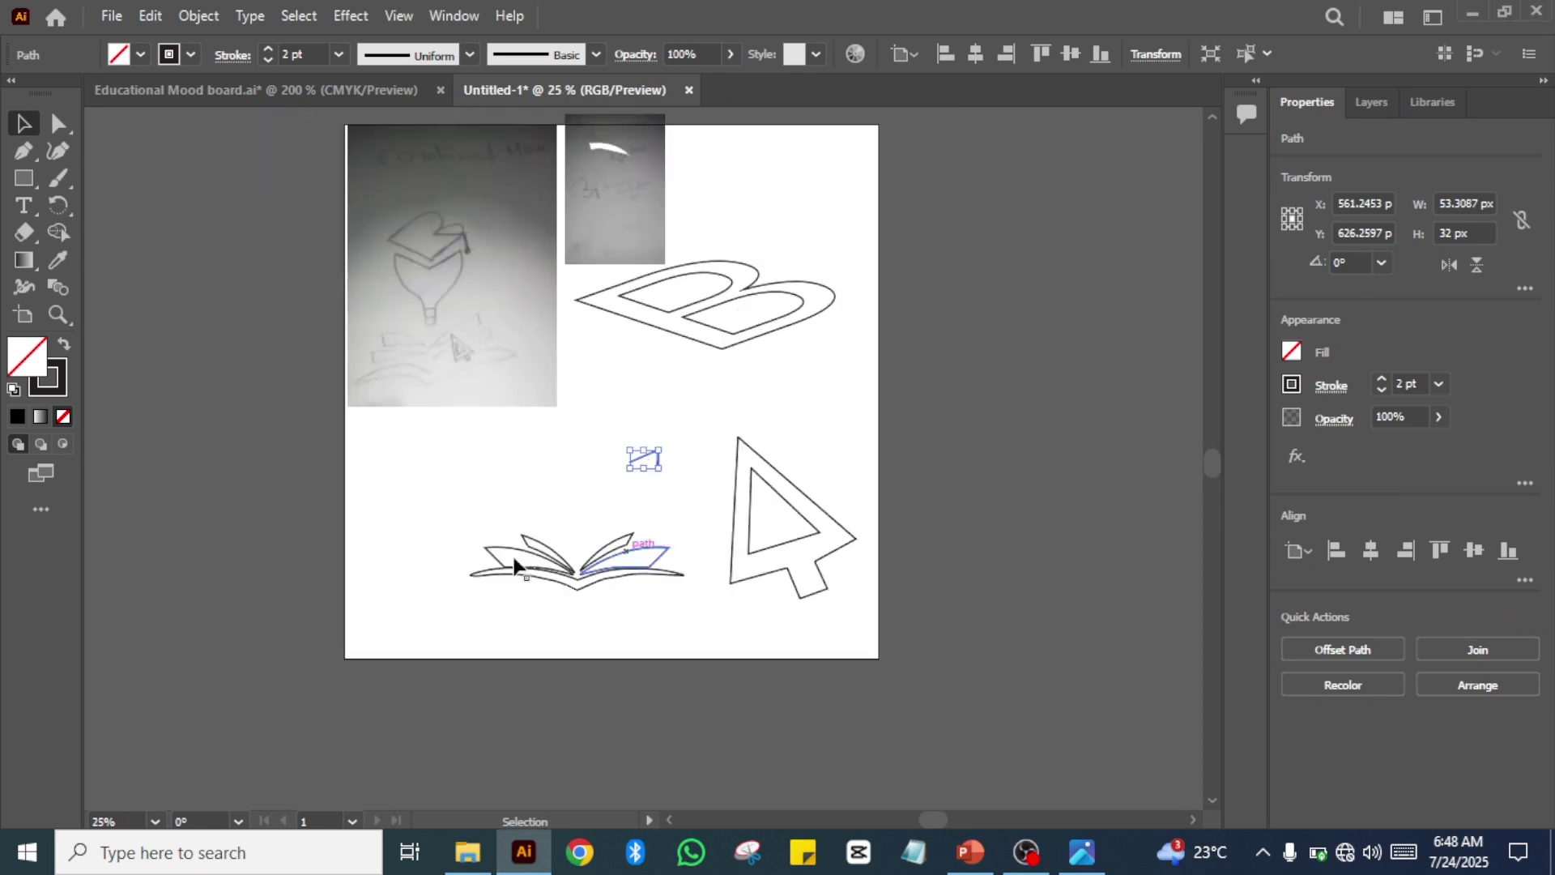
{"action": "left_click", "coordinate": [505, 534]}
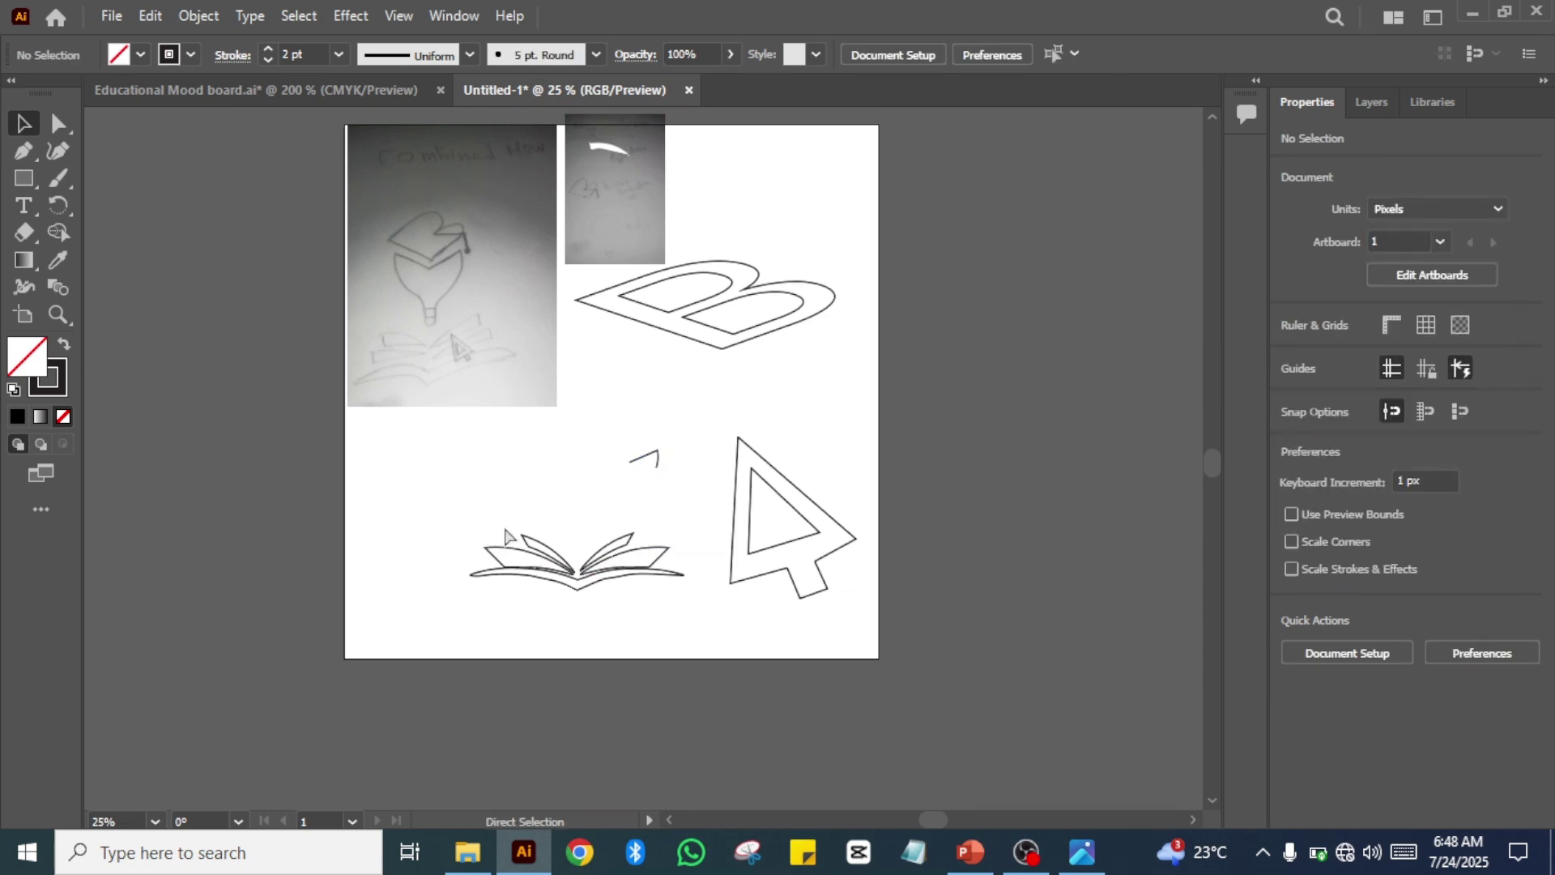
- Select the whole bulb path in the Educational Mood board document, move it aside, and paste a copy of it into Untitled-1
{"action": "key", "text": "v"}
{"action": "left_click", "coordinate": [350, 102]}
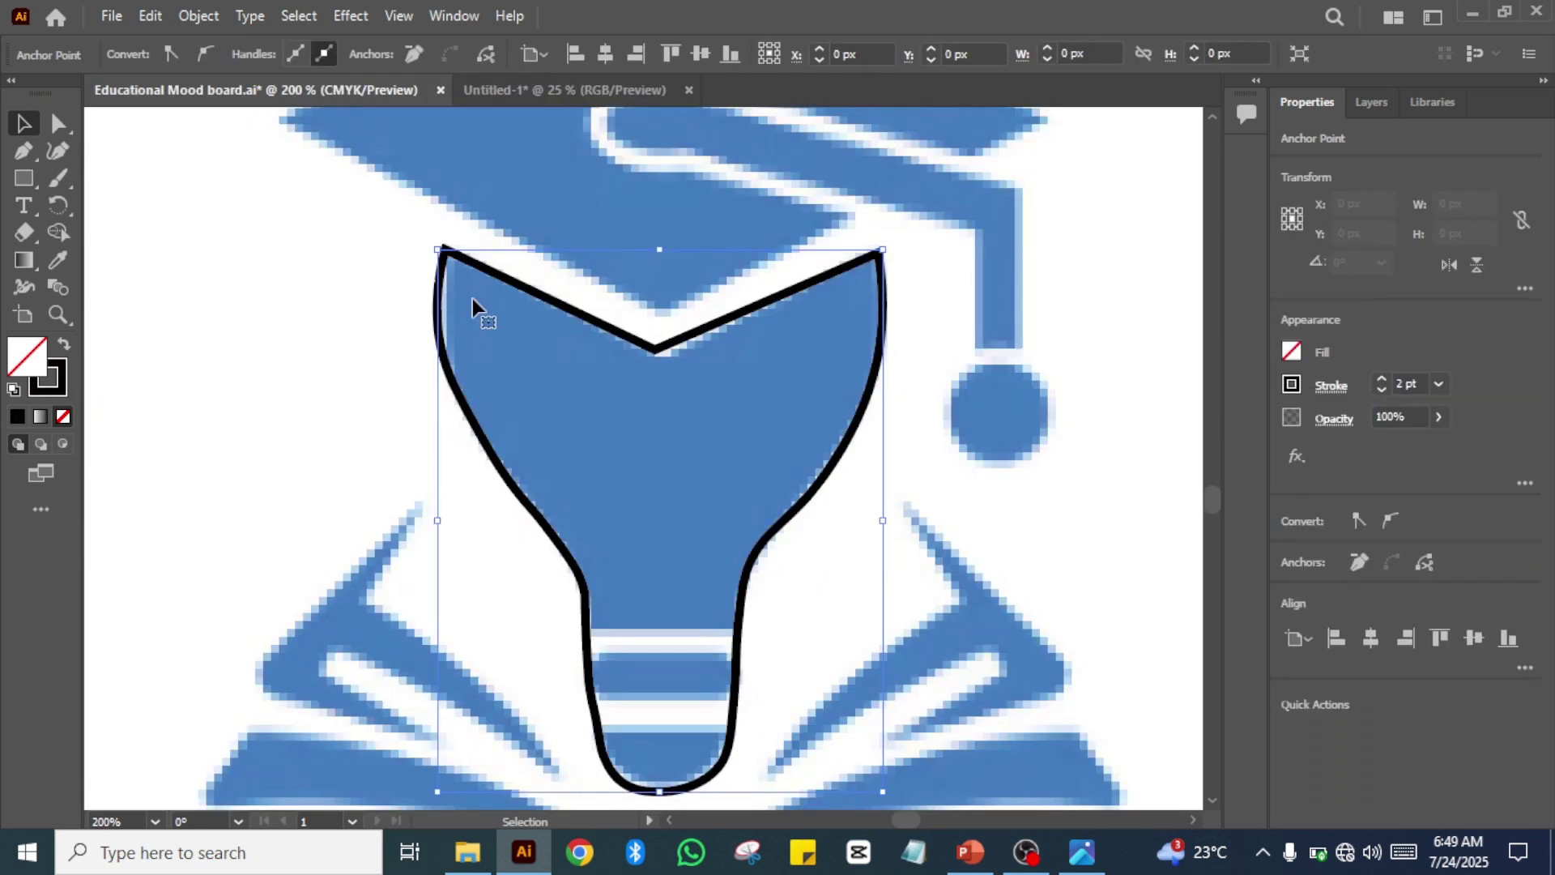
{"action": "left_click", "coordinate": [384, 353]}
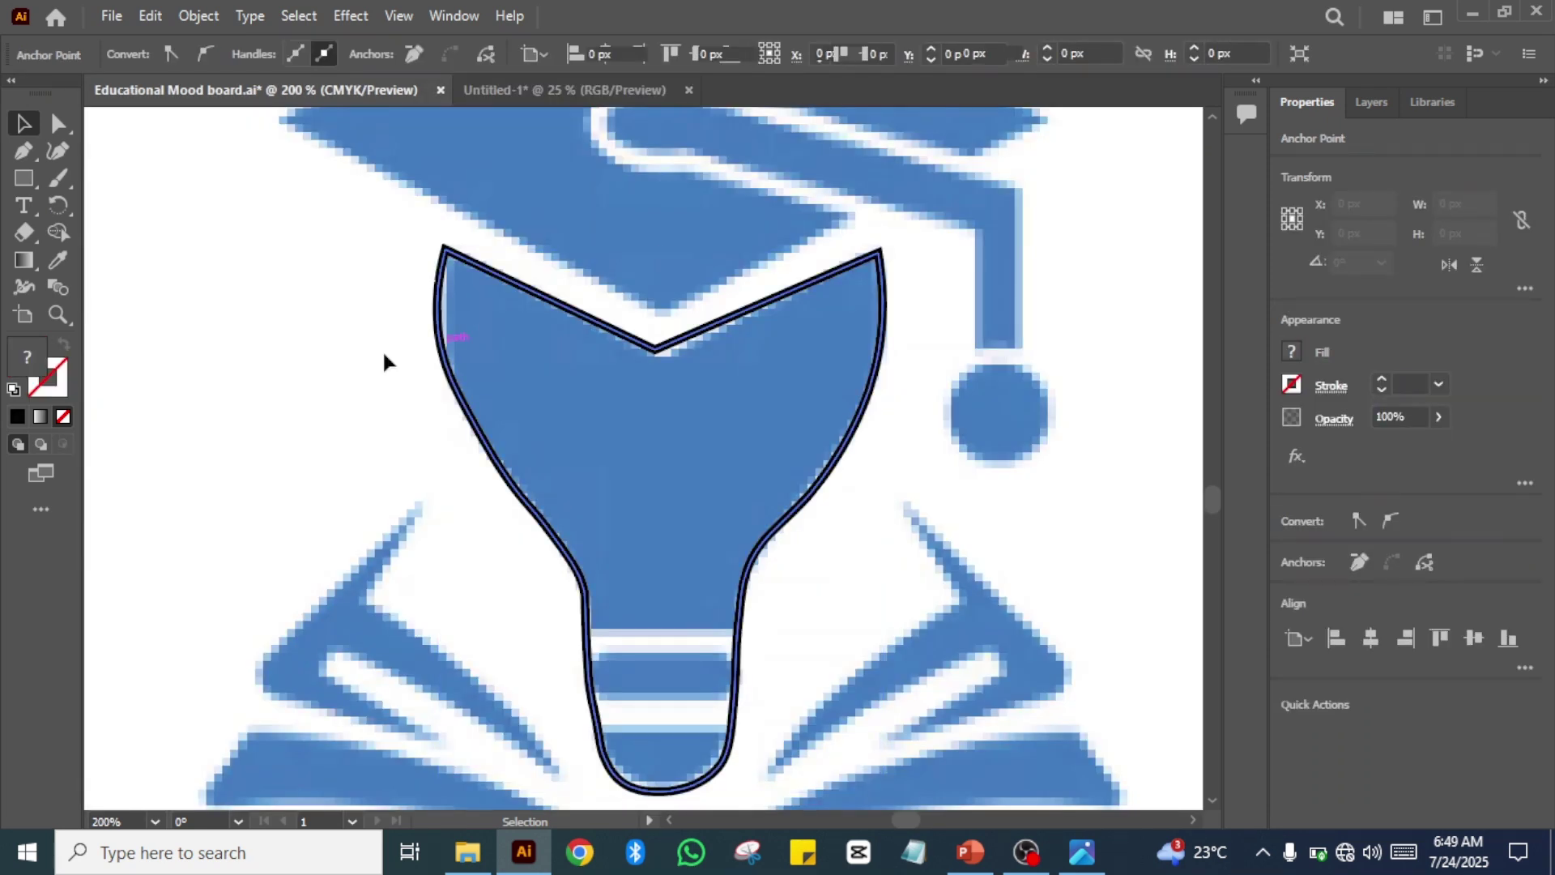
{"action": "mouse_move", "coordinate": [384, 355]}
{"action": "left_mouse_down"}
{"action": "mouse_move", "coordinate": [264, 294]}
{"action": "mouse_move", "coordinate": [229, 233]}
{"action": "mouse_move", "coordinate": [229, 290]}
{"action": "left_mouse_up"}
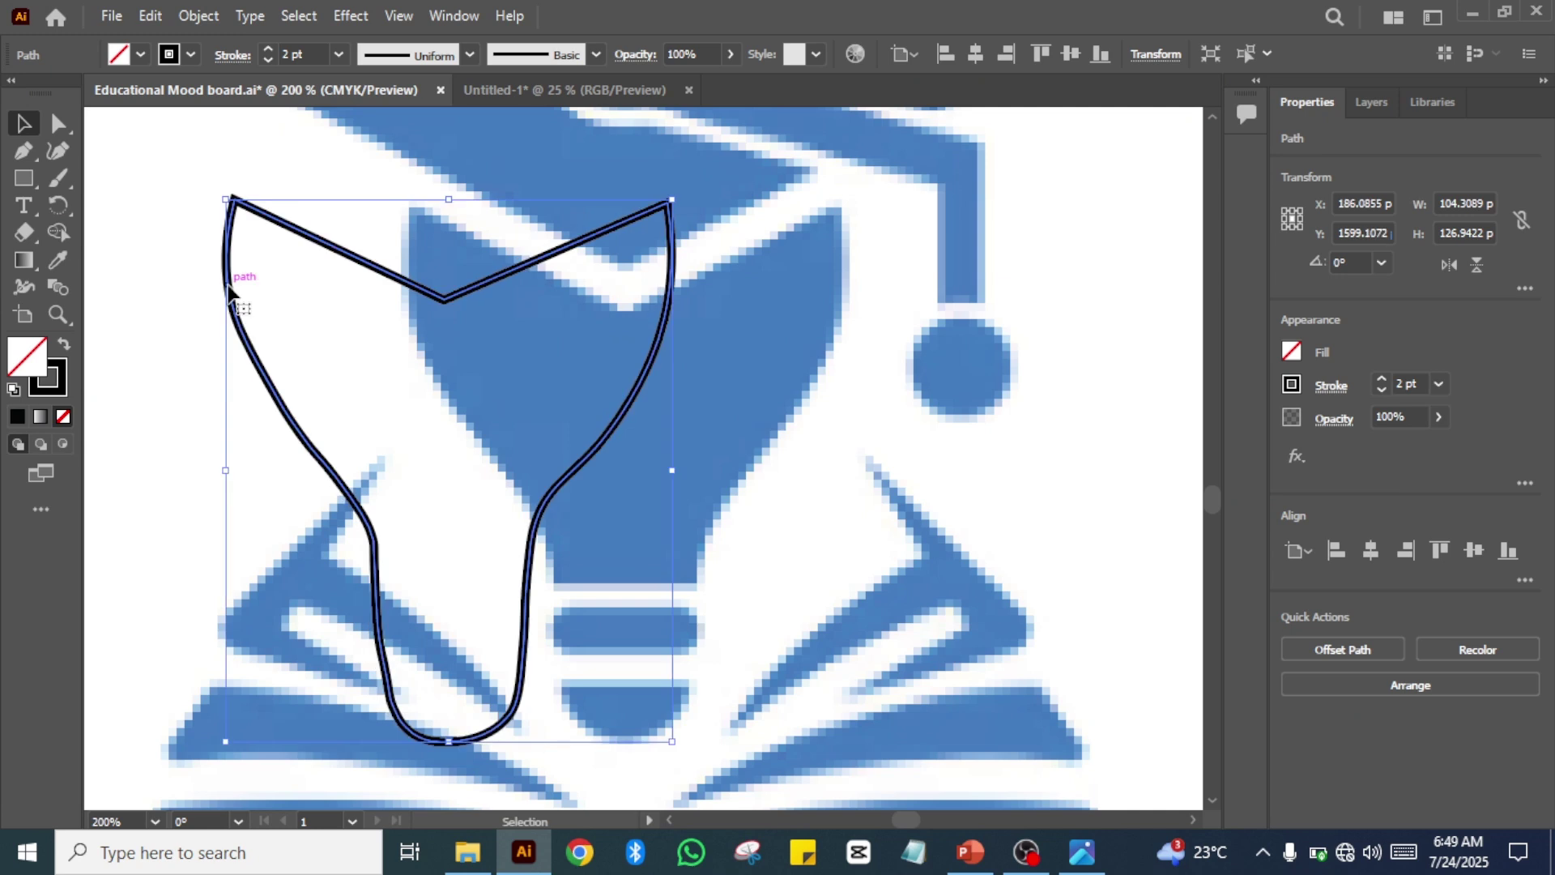
{"action": "left_click", "coordinate": [513, 91]}
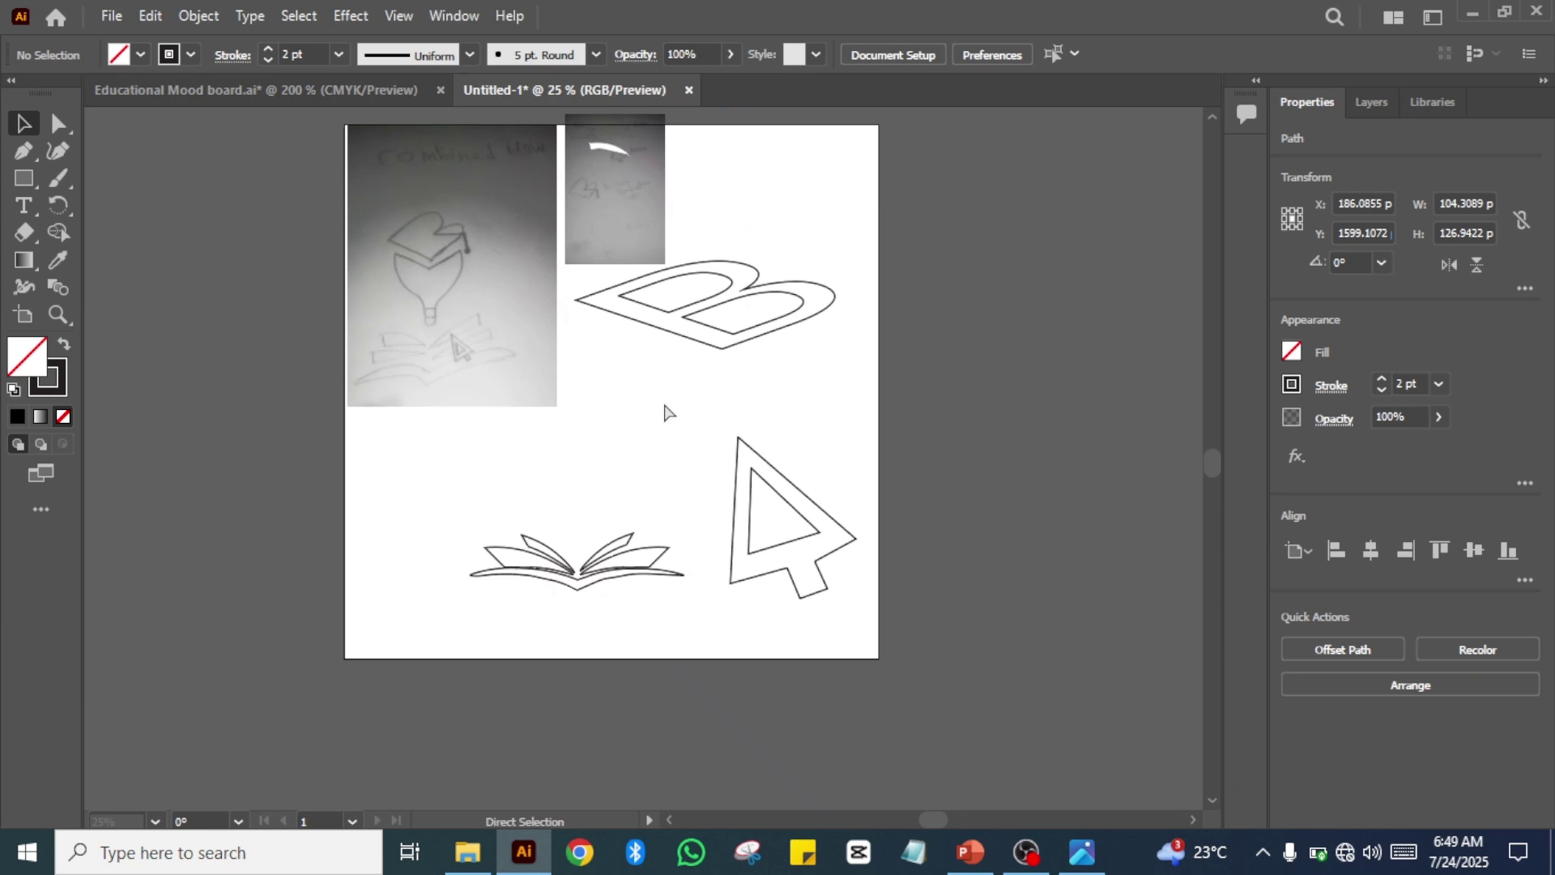
{"action": "key", "text": "ctrl+v"}
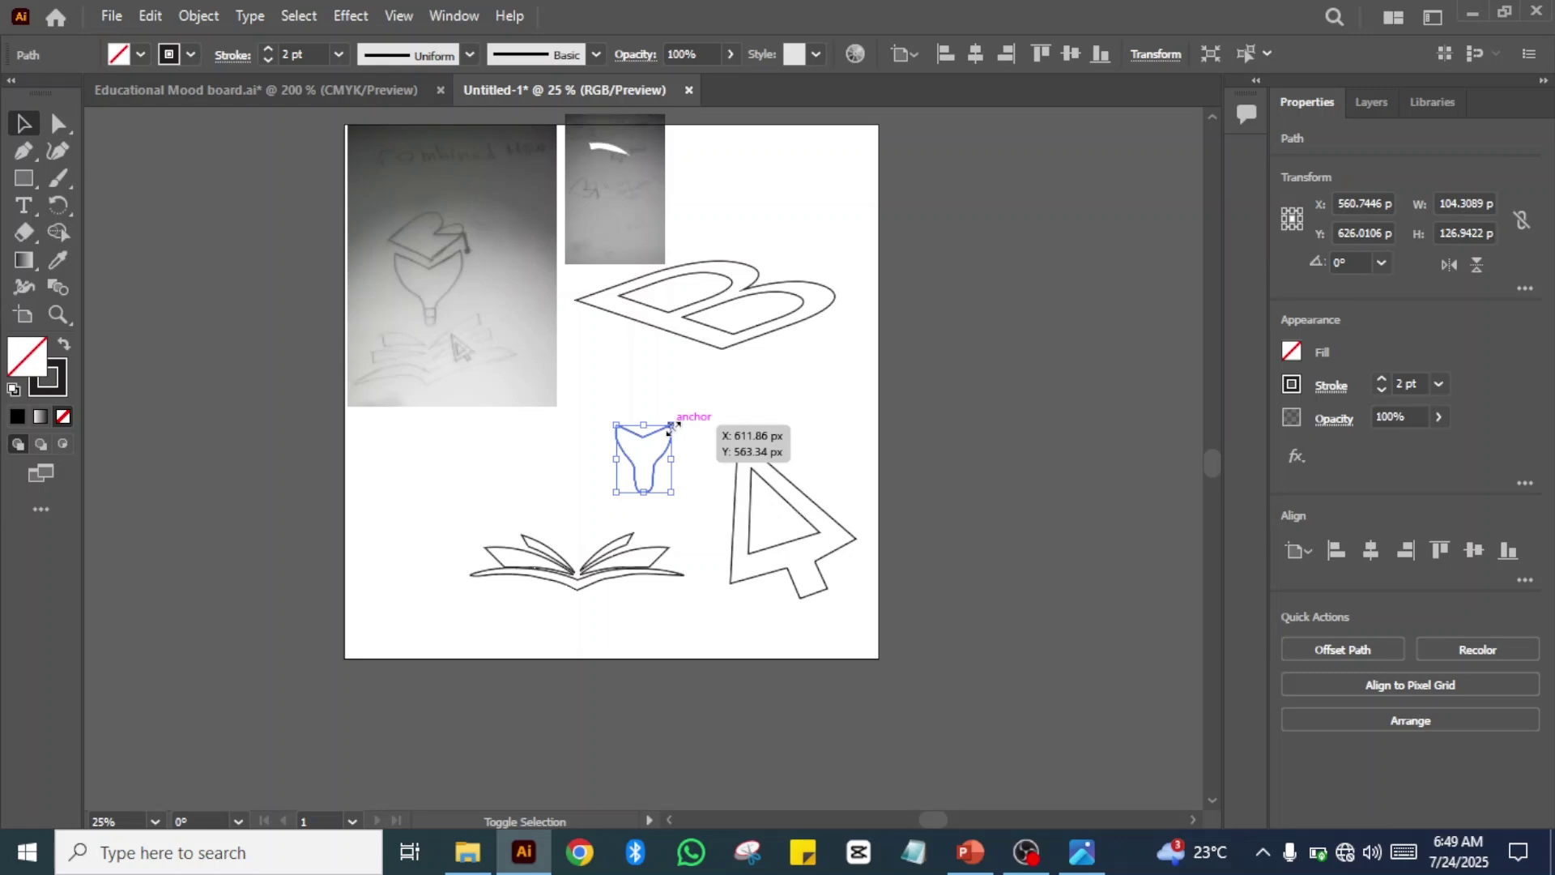
- Scale the pasted bulb to about 272 × 331 px and place it between the B shape and the open book
{"action": "left_click_drag", "start_coordinate": [671, 424], "coordinate": [716, 370]}
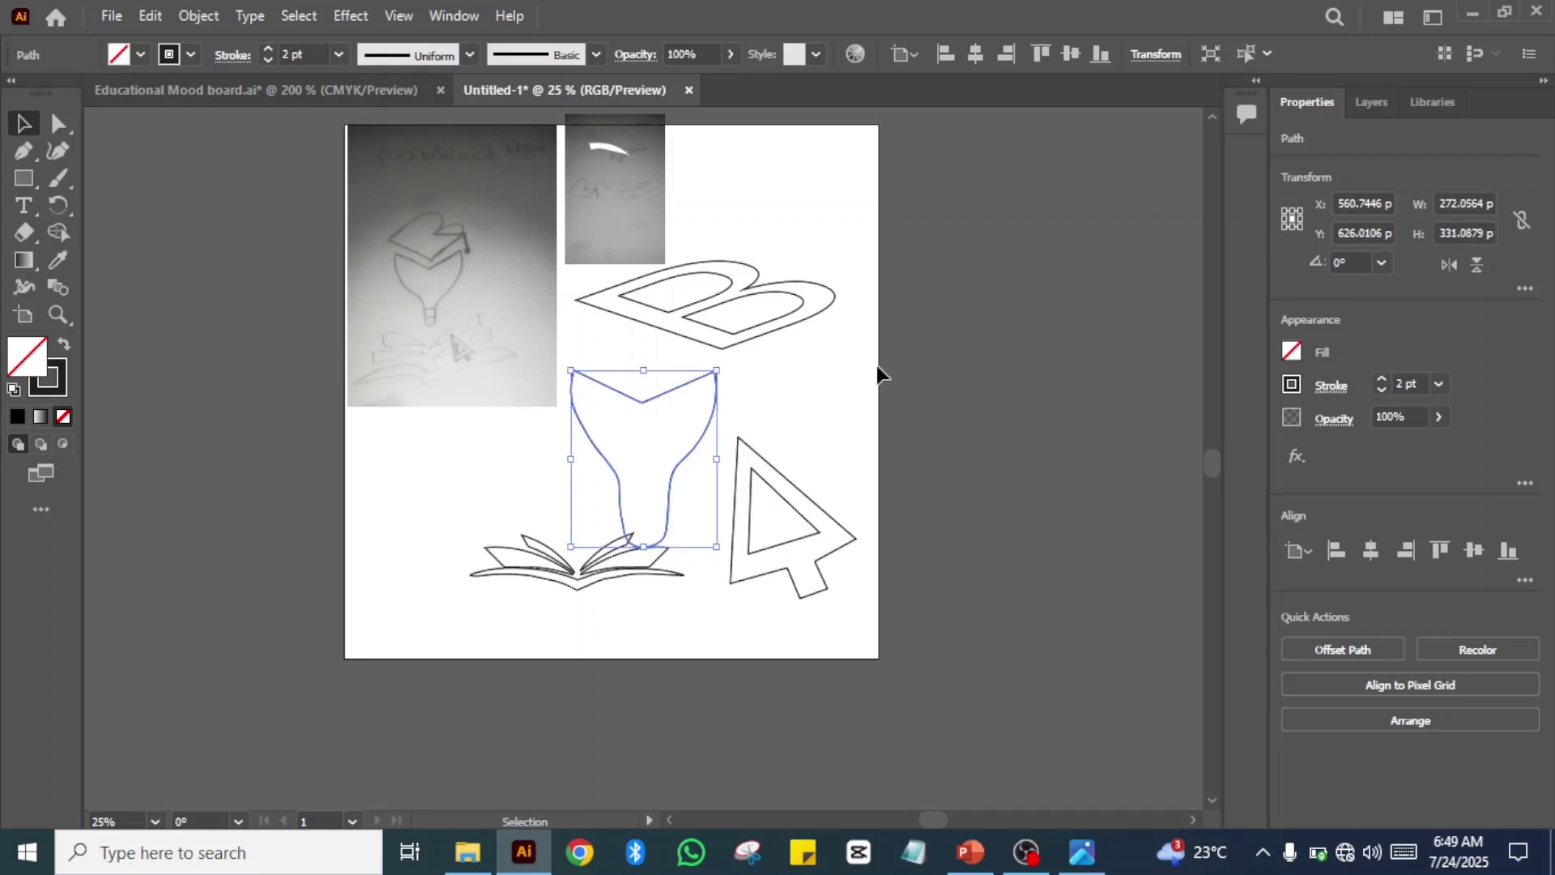
{"action": "left_click", "coordinate": [878, 368]}
{"action": "left_click", "coordinate": [709, 444]}
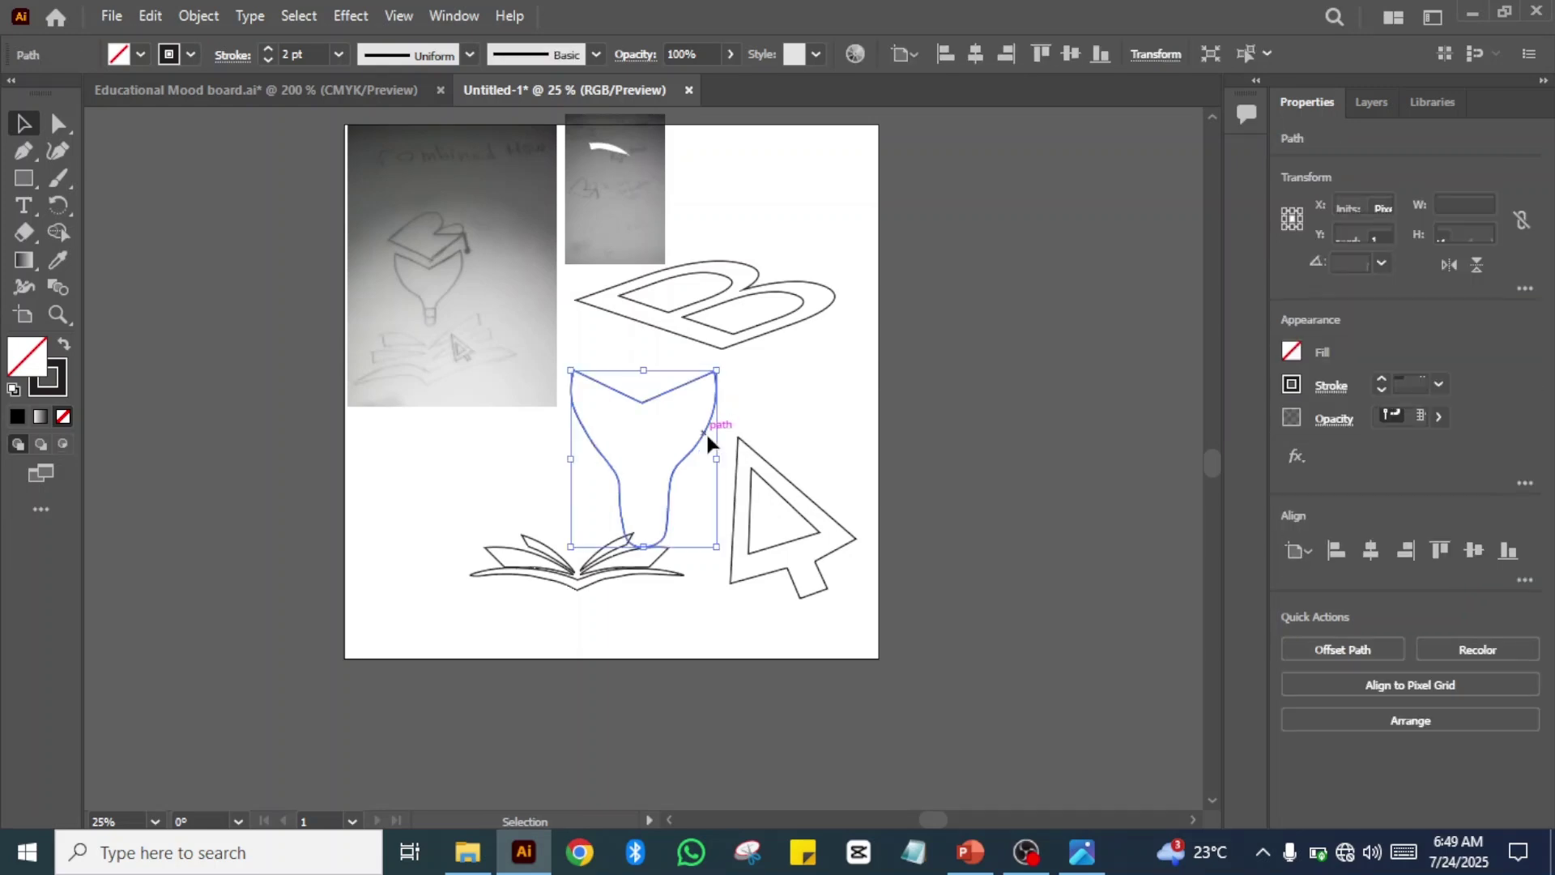
{"action": "mouse_move", "coordinate": [707, 435]}
{"action": "left_mouse_down"}
{"action": "mouse_move", "coordinate": [717, 397]}
{"action": "mouse_move", "coordinate": [719, 418]}
{"action": "left_mouse_up"}
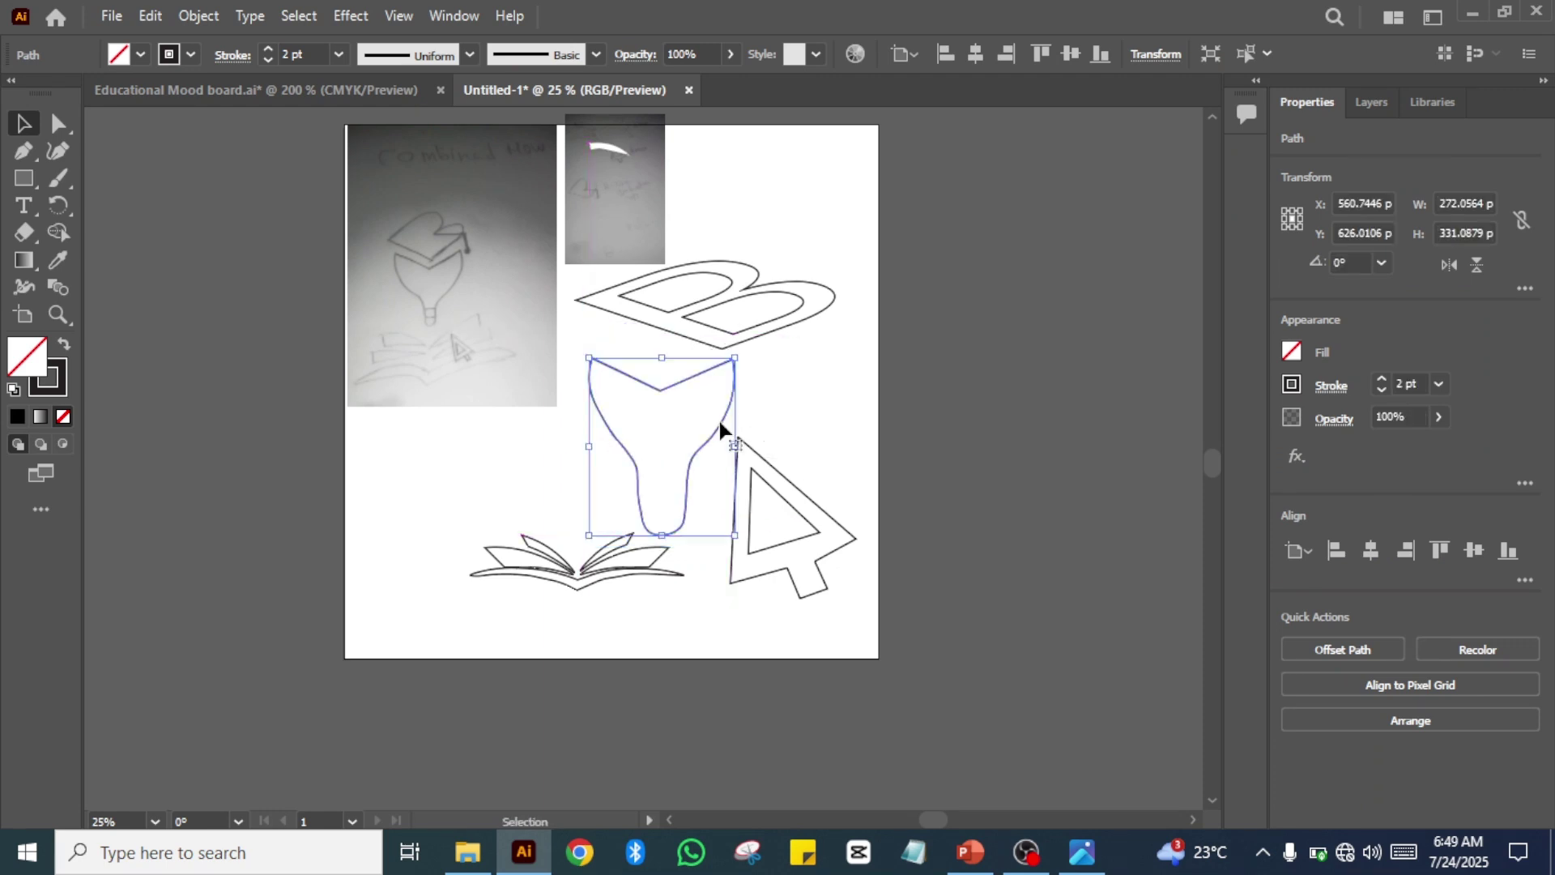
{"action": "left_click", "coordinate": [996, 396]}
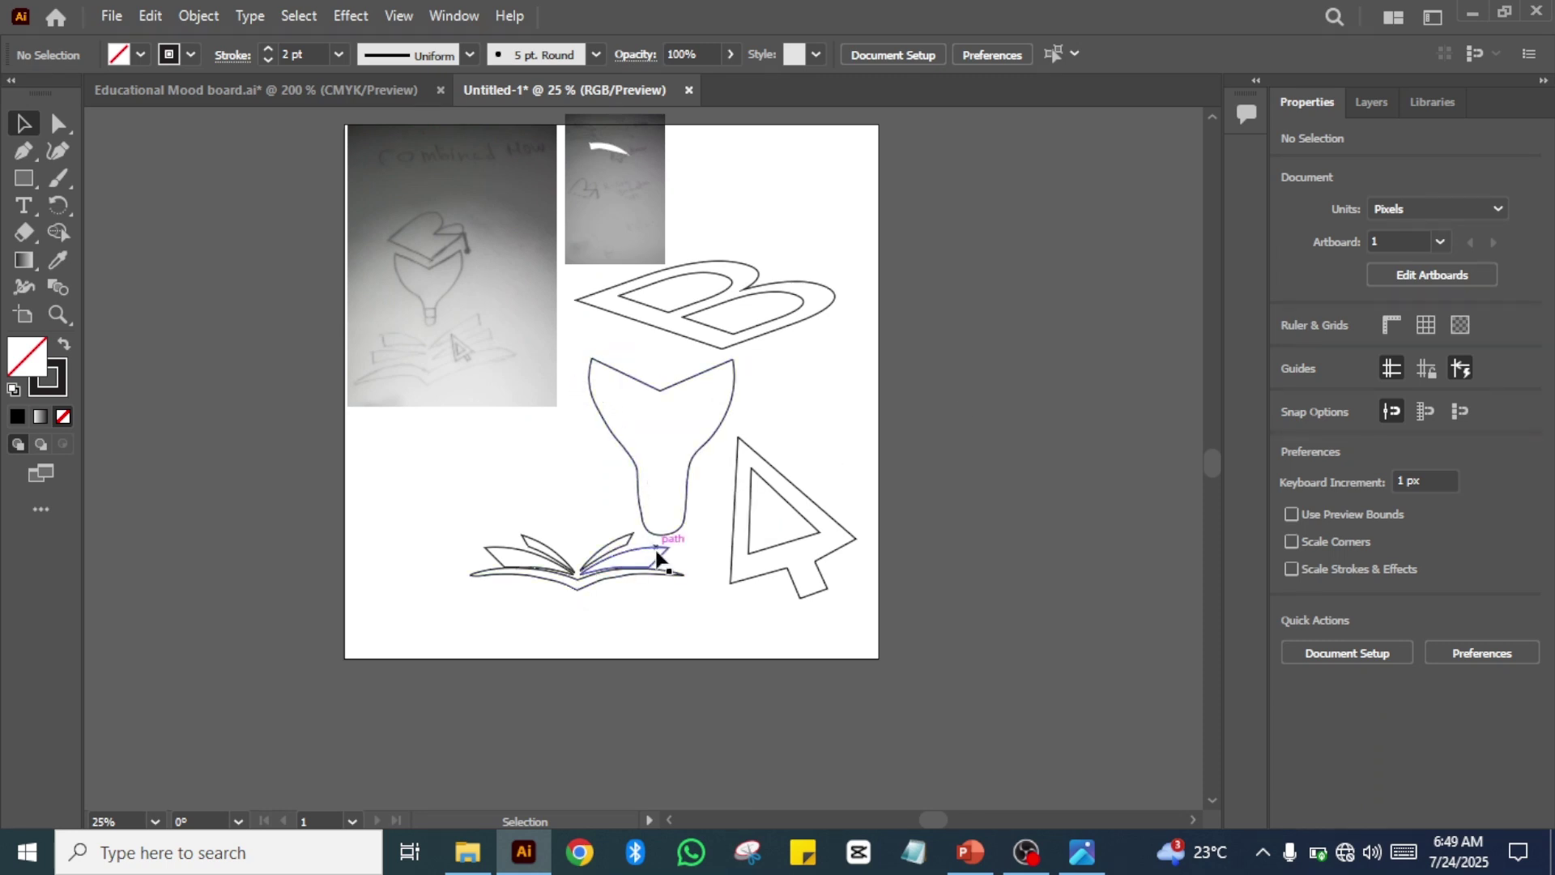
- Examine the bulb's base and compare the drawn parts with the cap tassel and bulb in the placed sketch
{"action": "key", "text": "ctrl+1"}
{"action": "key", "text": "ctrl+equal"}
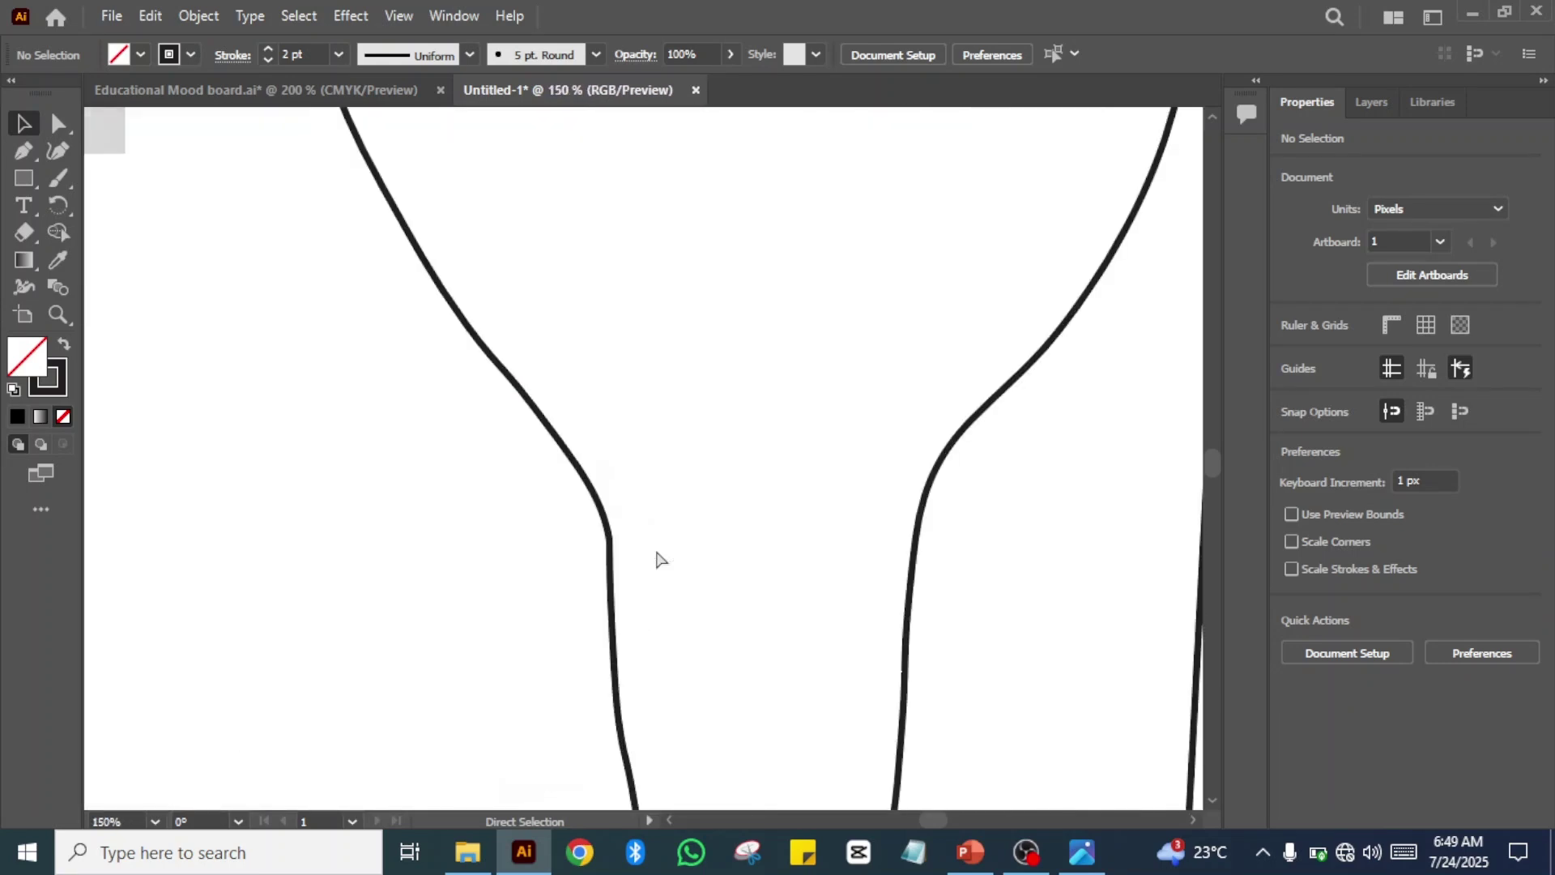
{"action": "right_click", "coordinate": [655, 546]}
{"action": "left_click", "coordinate": [620, 361]}
{"action": "mouse_move", "coordinate": [624, 365]}
{"action": "left_mouse_down"}
{"action": "mouse_move", "coordinate": [573, 146]}
{"action": "mouse_move", "coordinate": [580, 97]}
{"action": "left_mouse_up"}
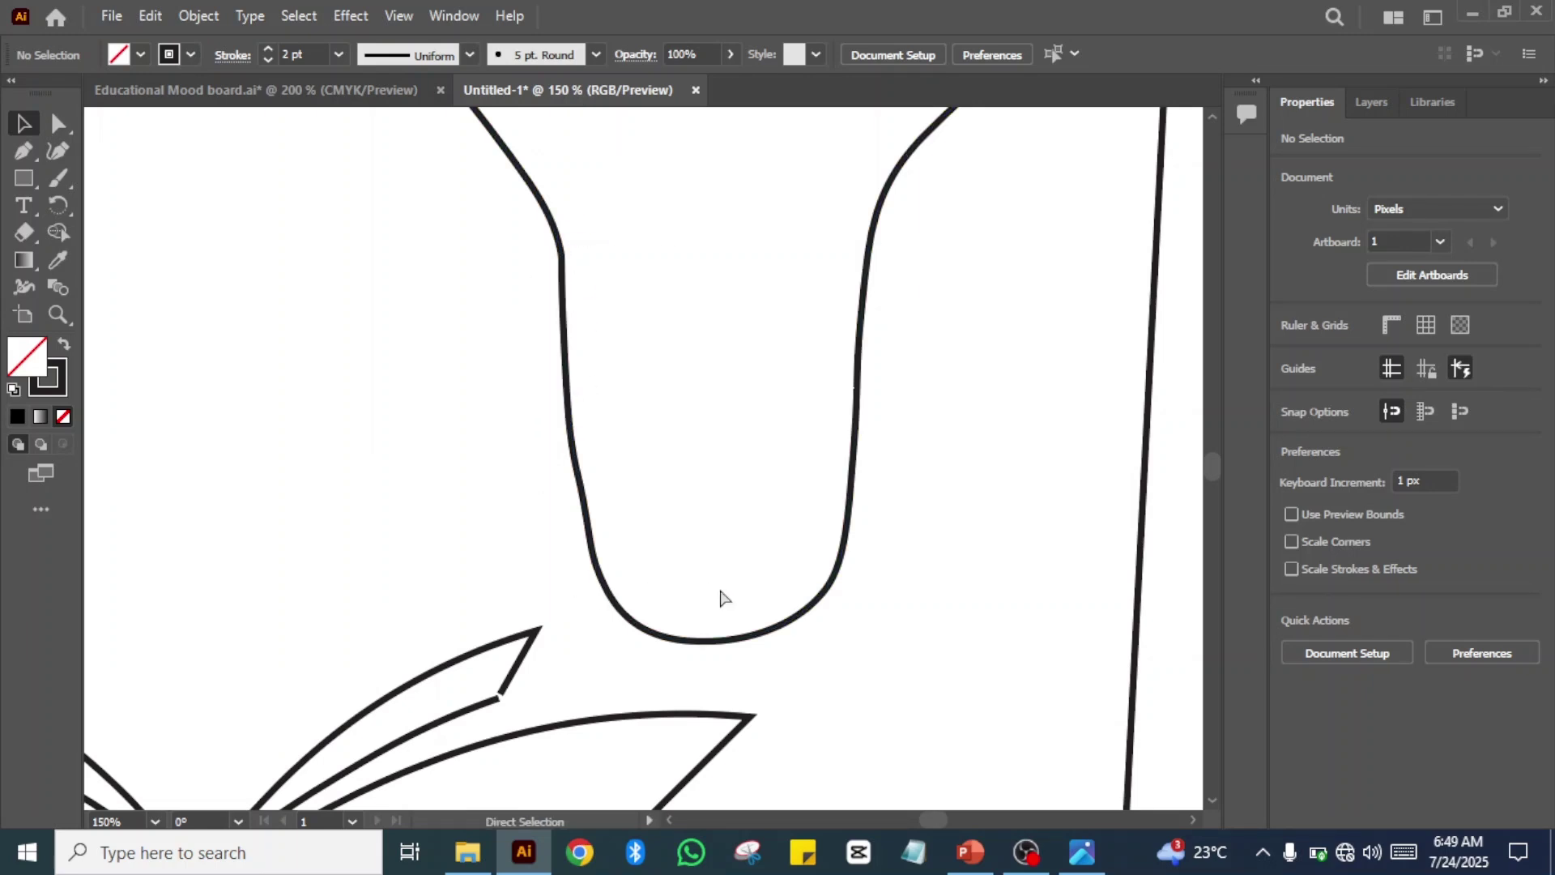
{"action": "key", "text": "ctrl+minus"}
{"action": "key", "text": "ctrl+minus"}
{"action": "key", "text": "ctrl+minus"}
{"action": "key", "text": "ctrl+minus"}
{"action": "key", "text": "ctrl+minus"}
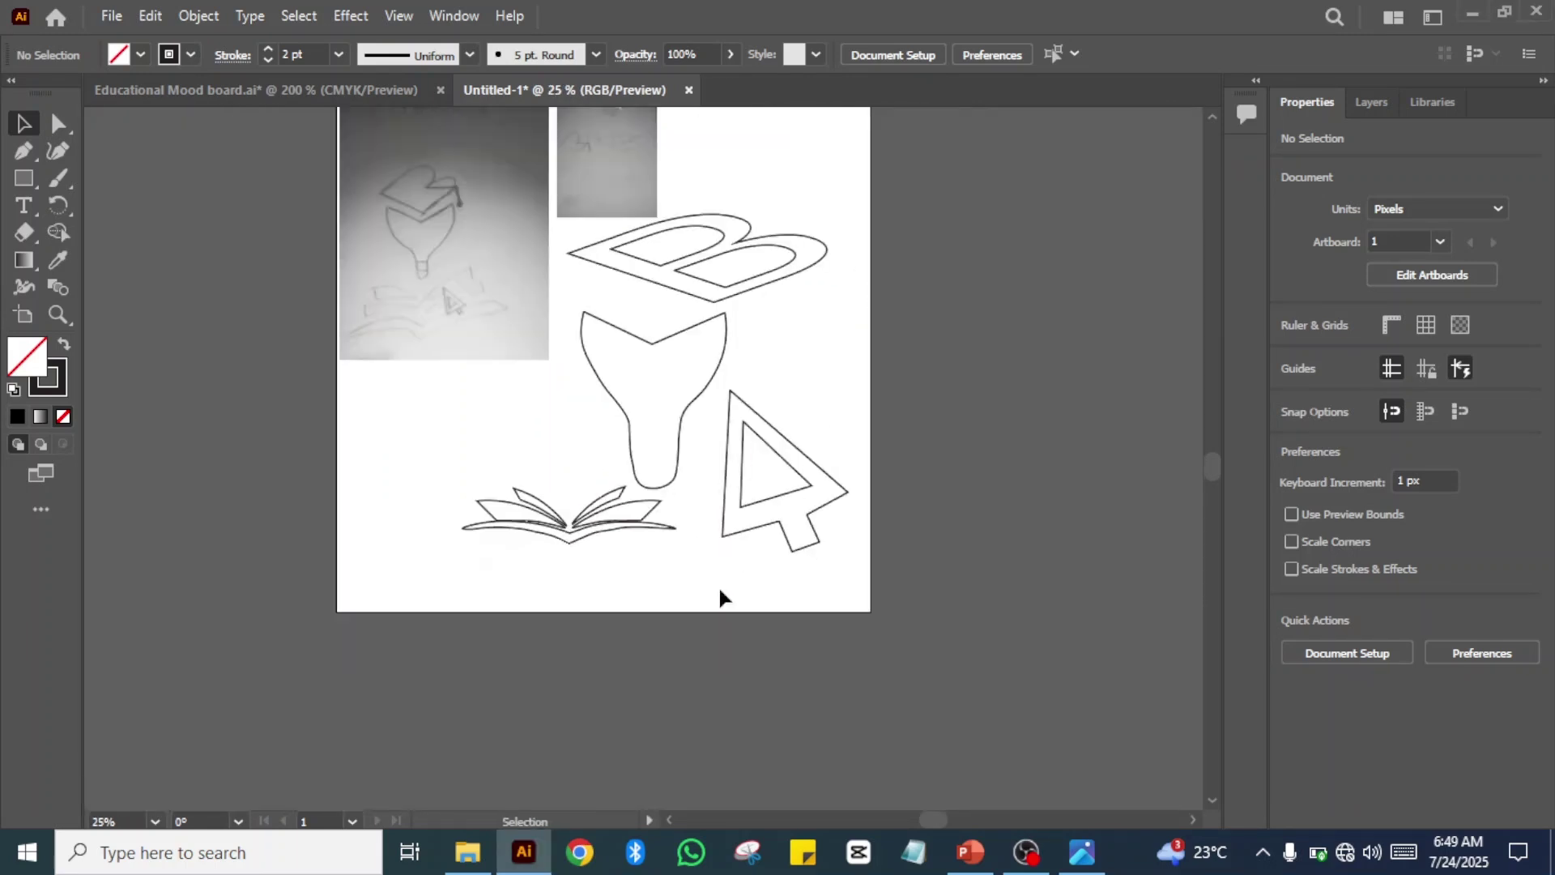
{"action": "left_click_drag", "start_coordinate": [705, 548], "coordinate": [844, 723]}
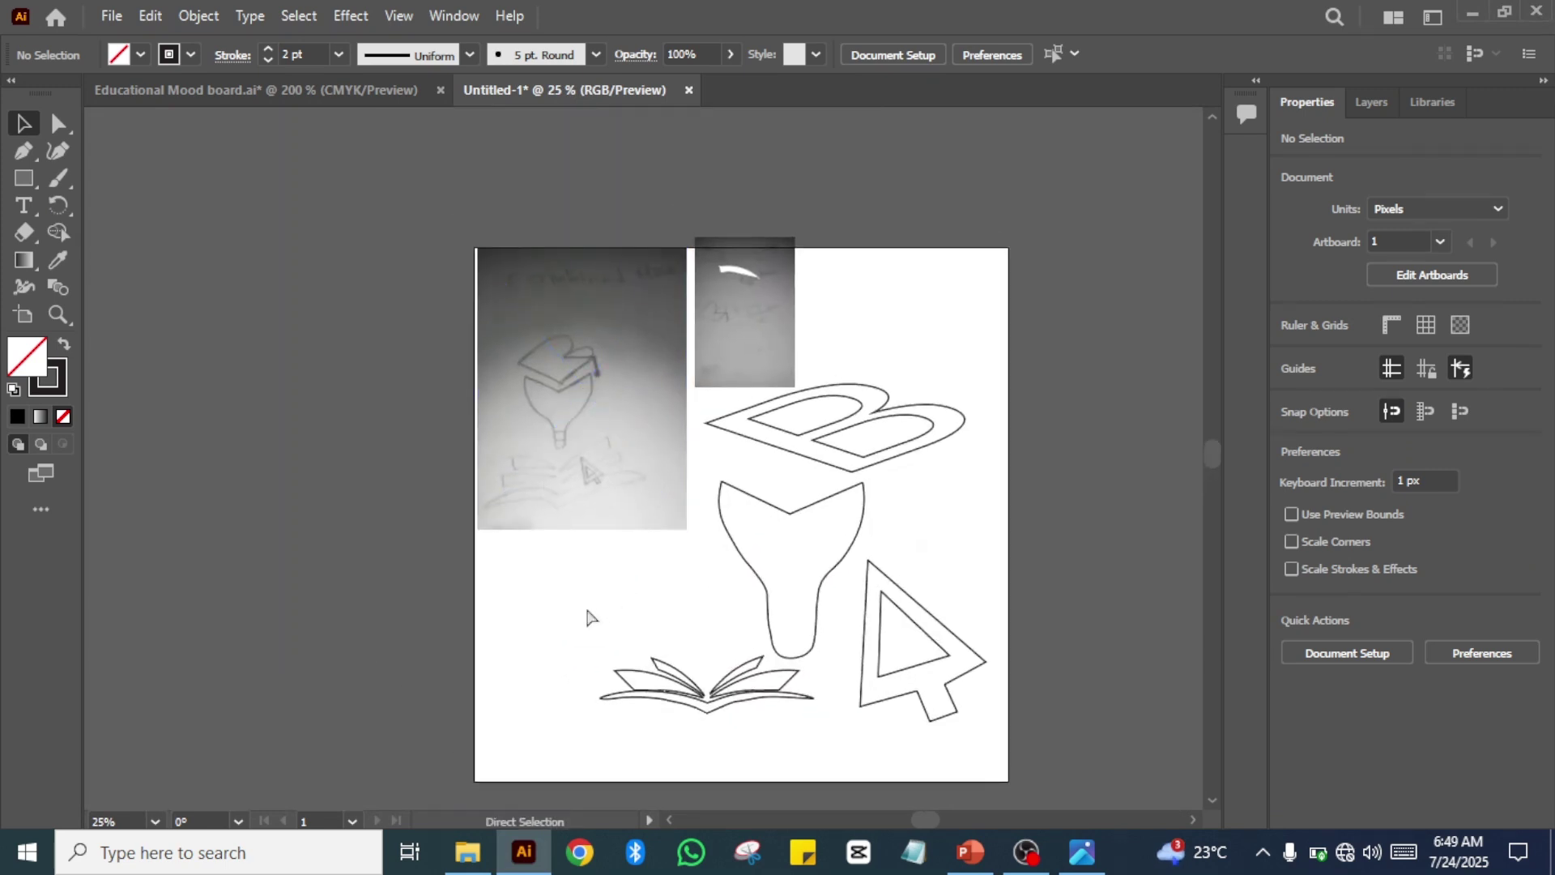
{"action": "key", "text": "ctrl+plus"}
{"action": "key", "text": "ctrl+plus"}
{"action": "key", "text": "ctrl+plus"}
{"action": "key", "text": "ctrl+plus"}
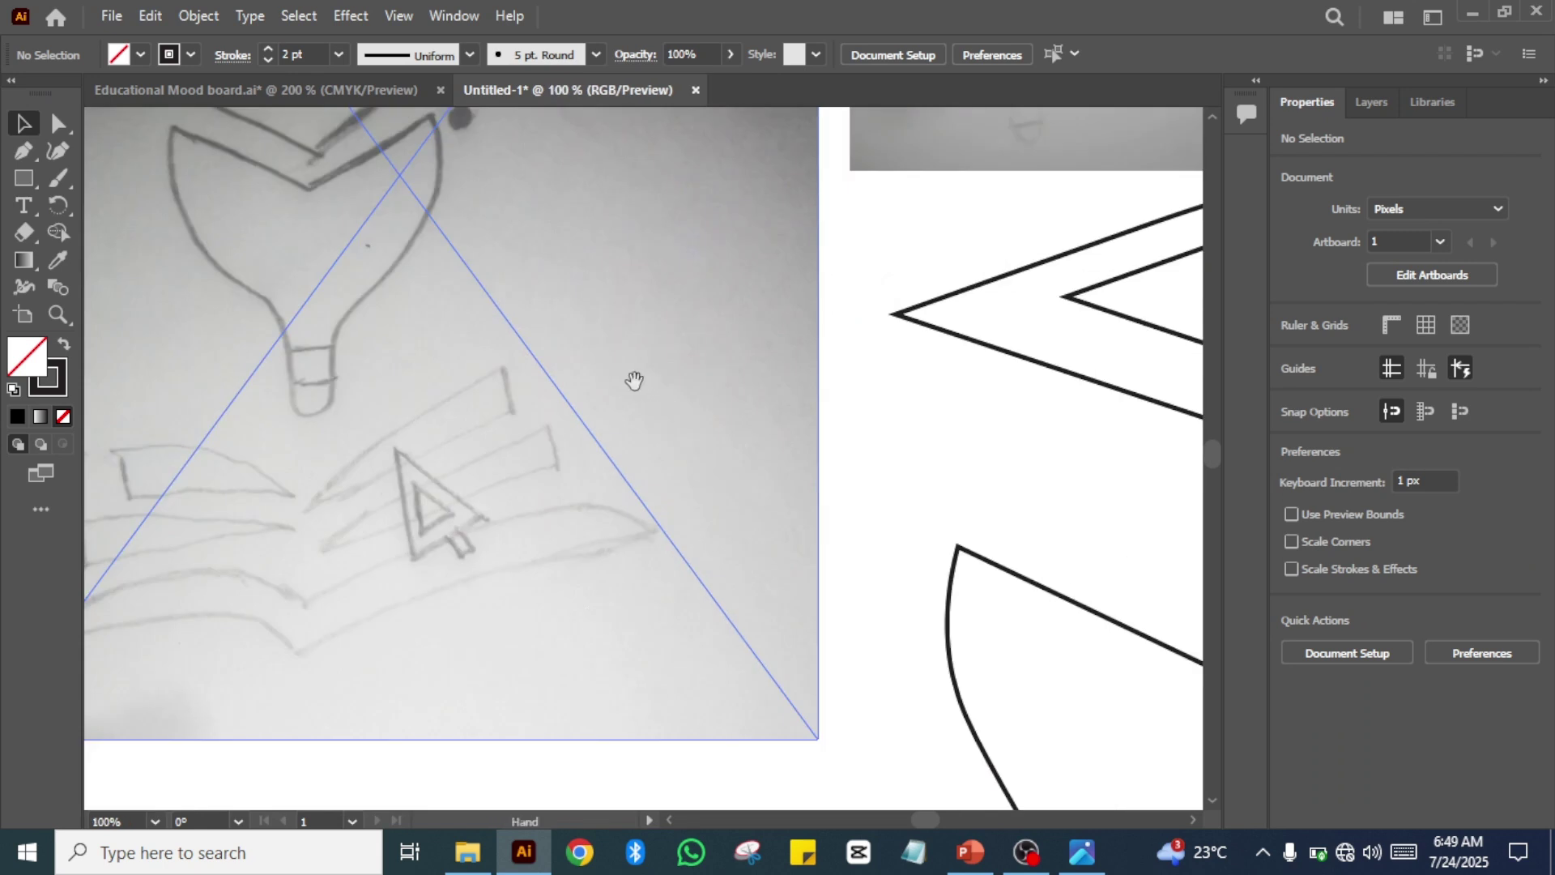
{"action": "left_click_drag", "start_coordinate": [634, 379], "coordinate": [857, 502]}
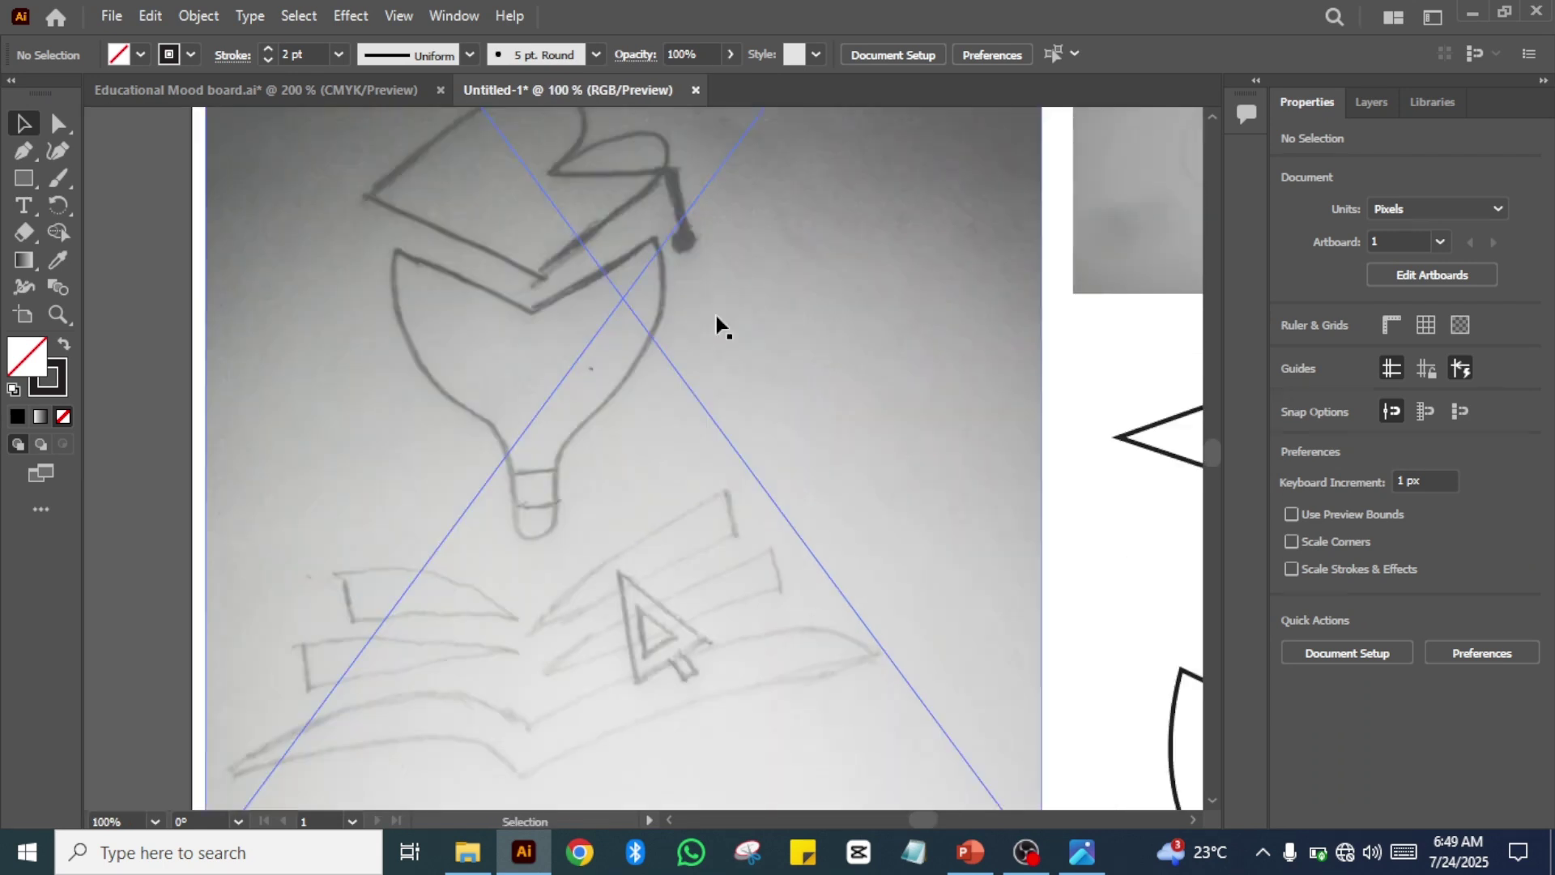
{"action": "left_click_drag", "start_coordinate": [1077, 513], "coordinate": [305, 434]}
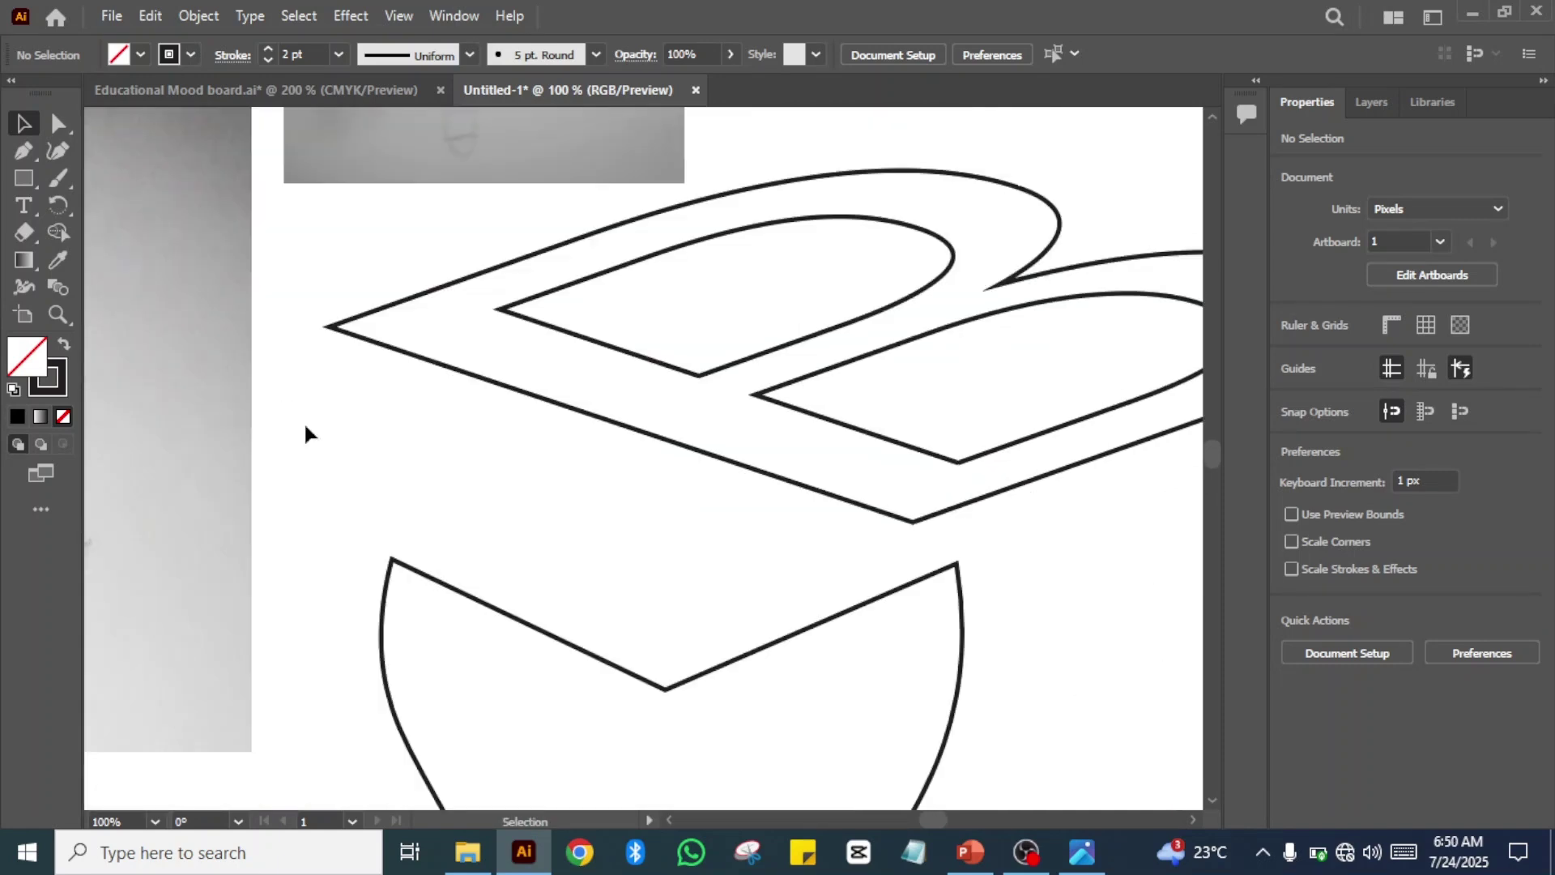
- Draw the tassel cord with the Pen tool from the B's notch to its lower right edge and straight down, about 120 × 111 px overall
{"action": "mouse_move", "coordinate": [303, 422]}
{"action": "left_mouse_down"}
{"action": "mouse_move", "coordinate": [729, 580]}
{"action": "mouse_move", "coordinate": [4, 413]}
{"action": "mouse_move", "coordinate": [1002, 696]}
{"action": "mouse_move", "coordinate": [8, 517]}
{"action": "left_mouse_up"}
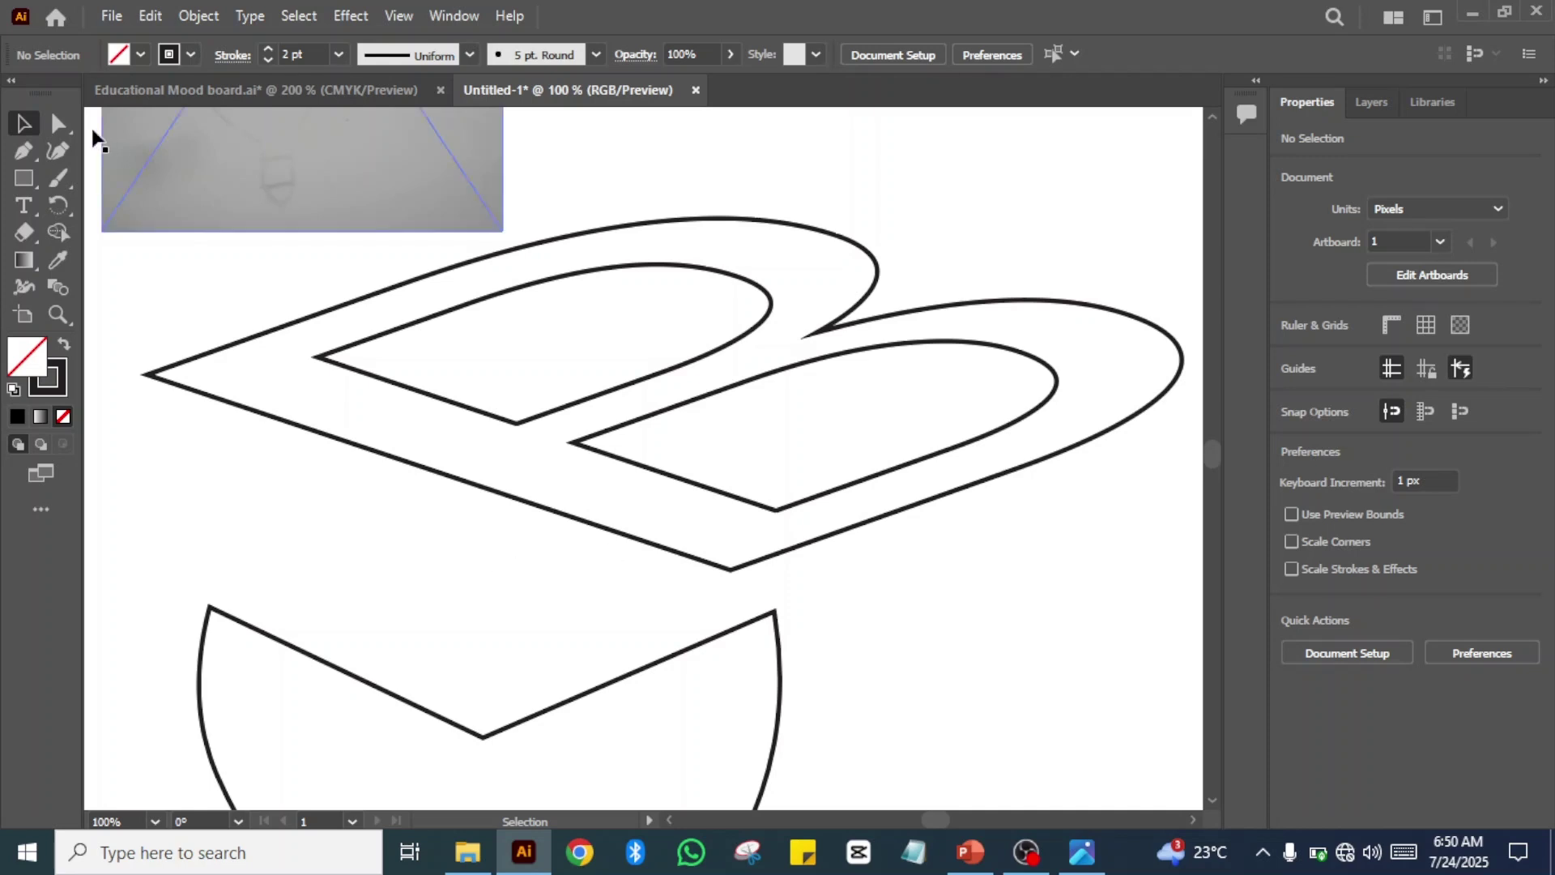
{"action": "left_click", "coordinate": [12, 151]}
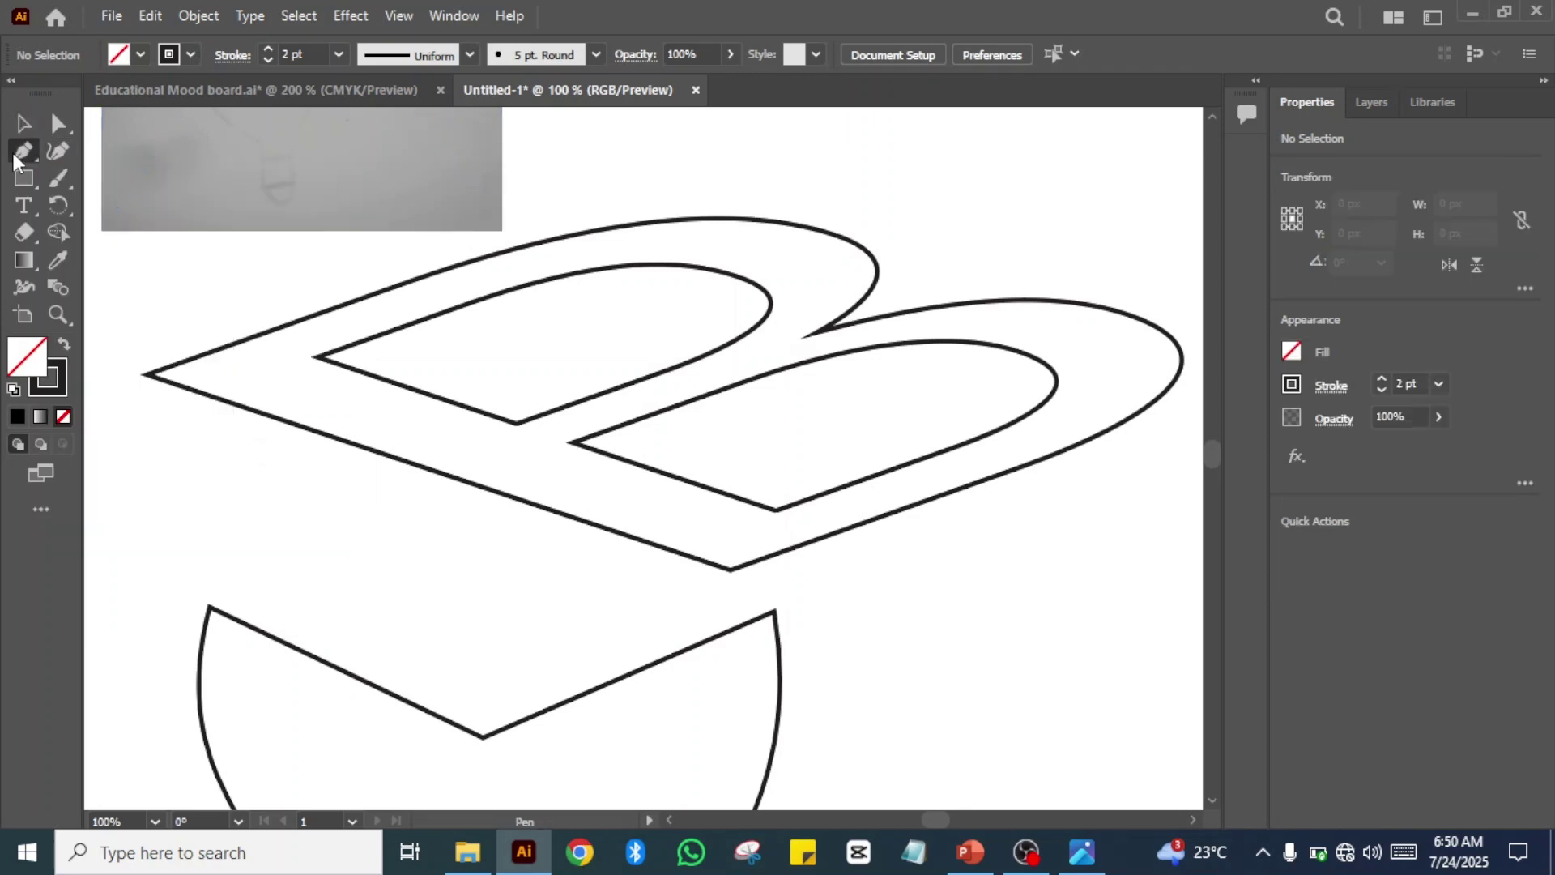
{"action": "left_click", "coordinate": [800, 340]}
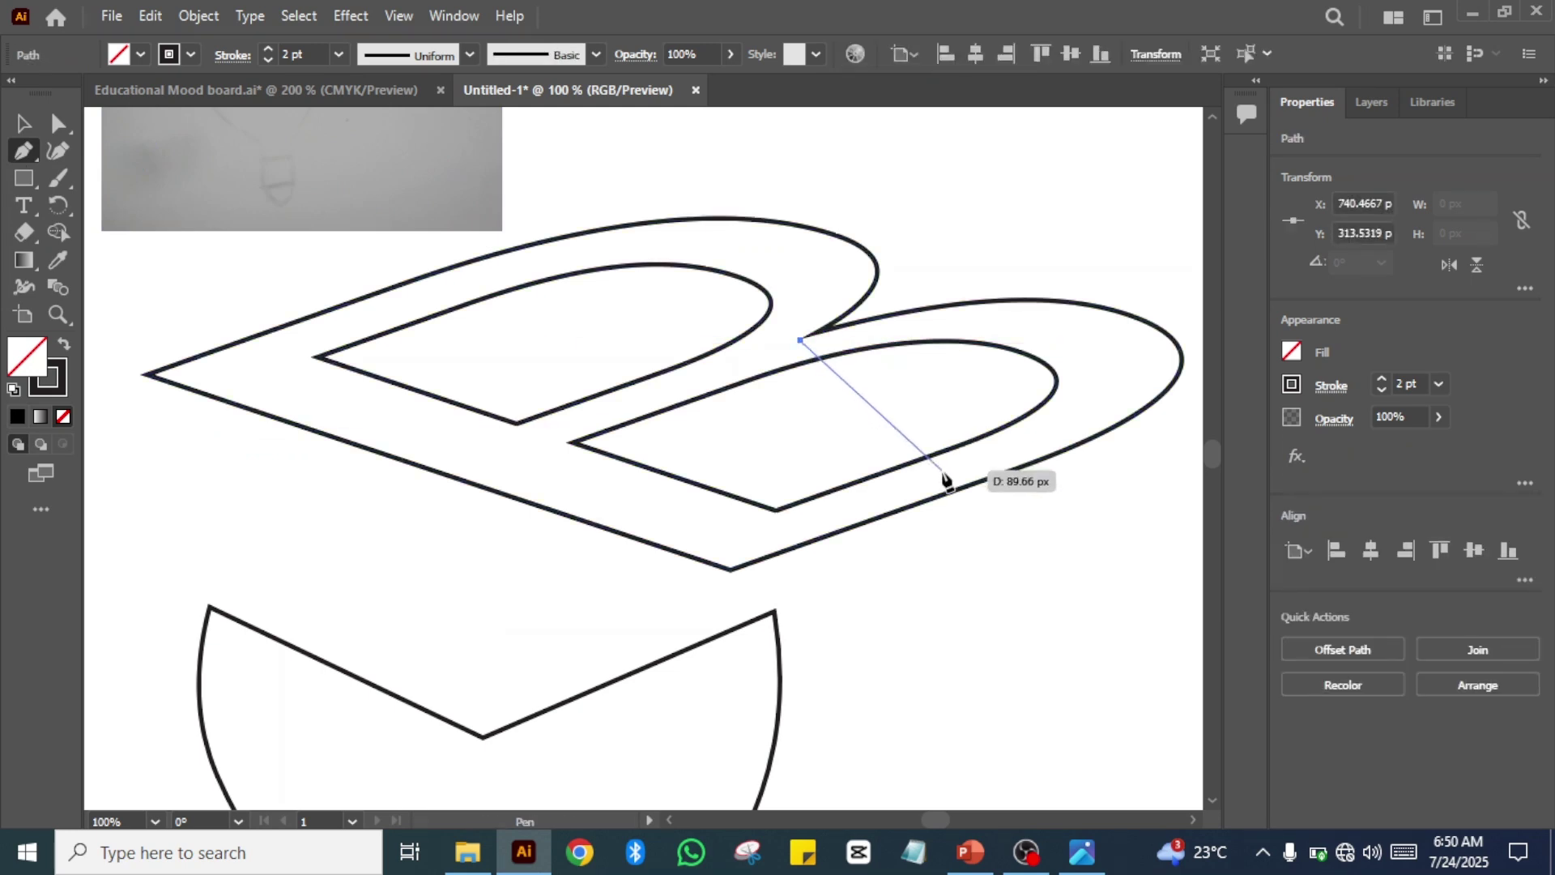
{"action": "left_click", "coordinate": [983, 482]}
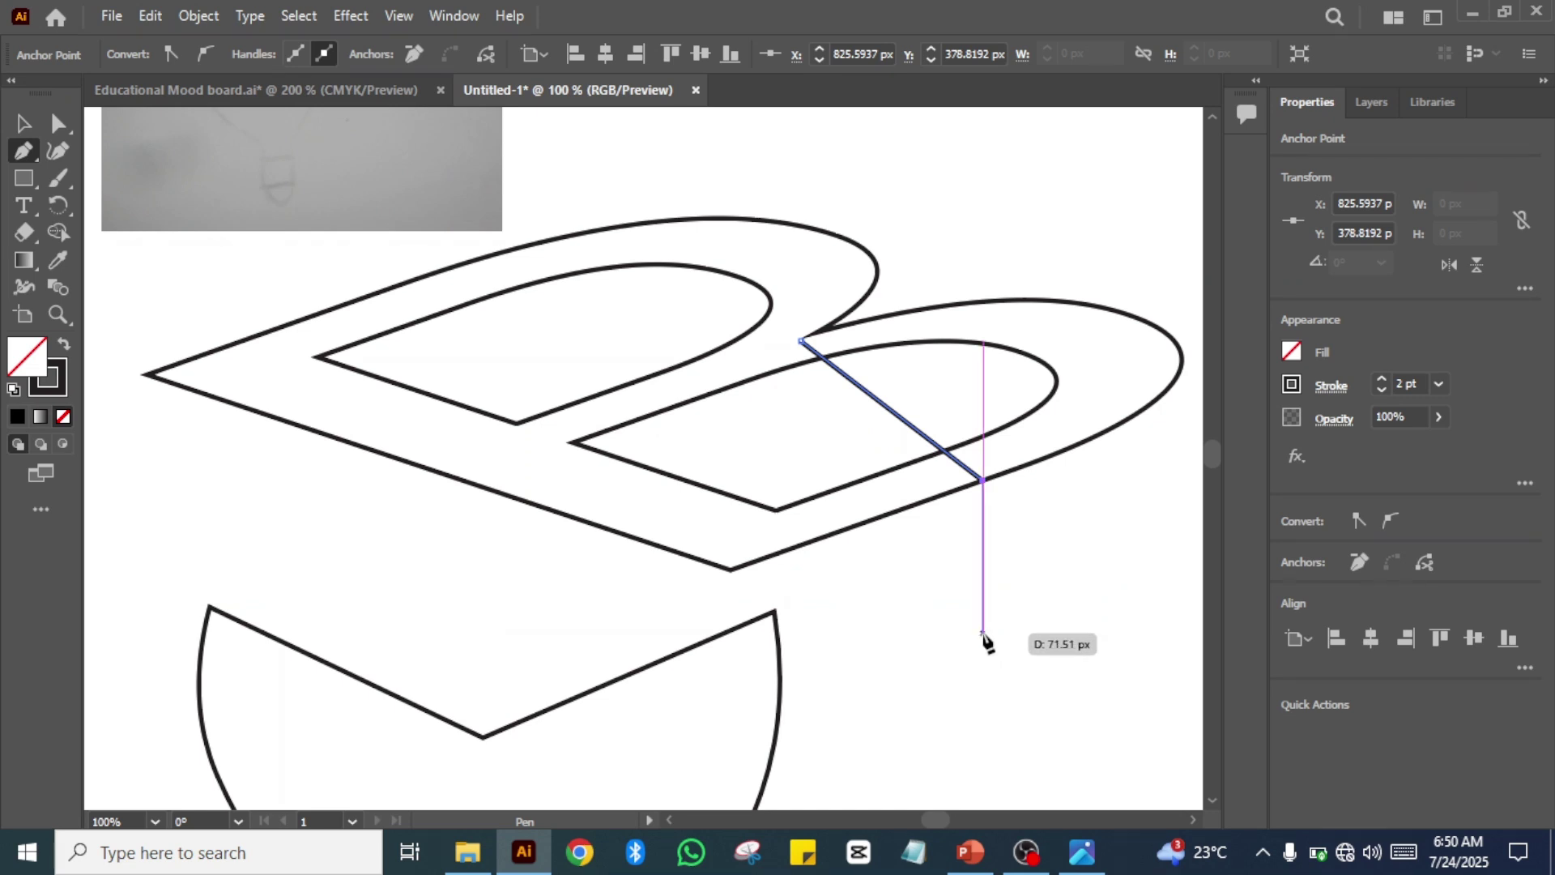
{"action": "key", "text": "ctrl+z"}
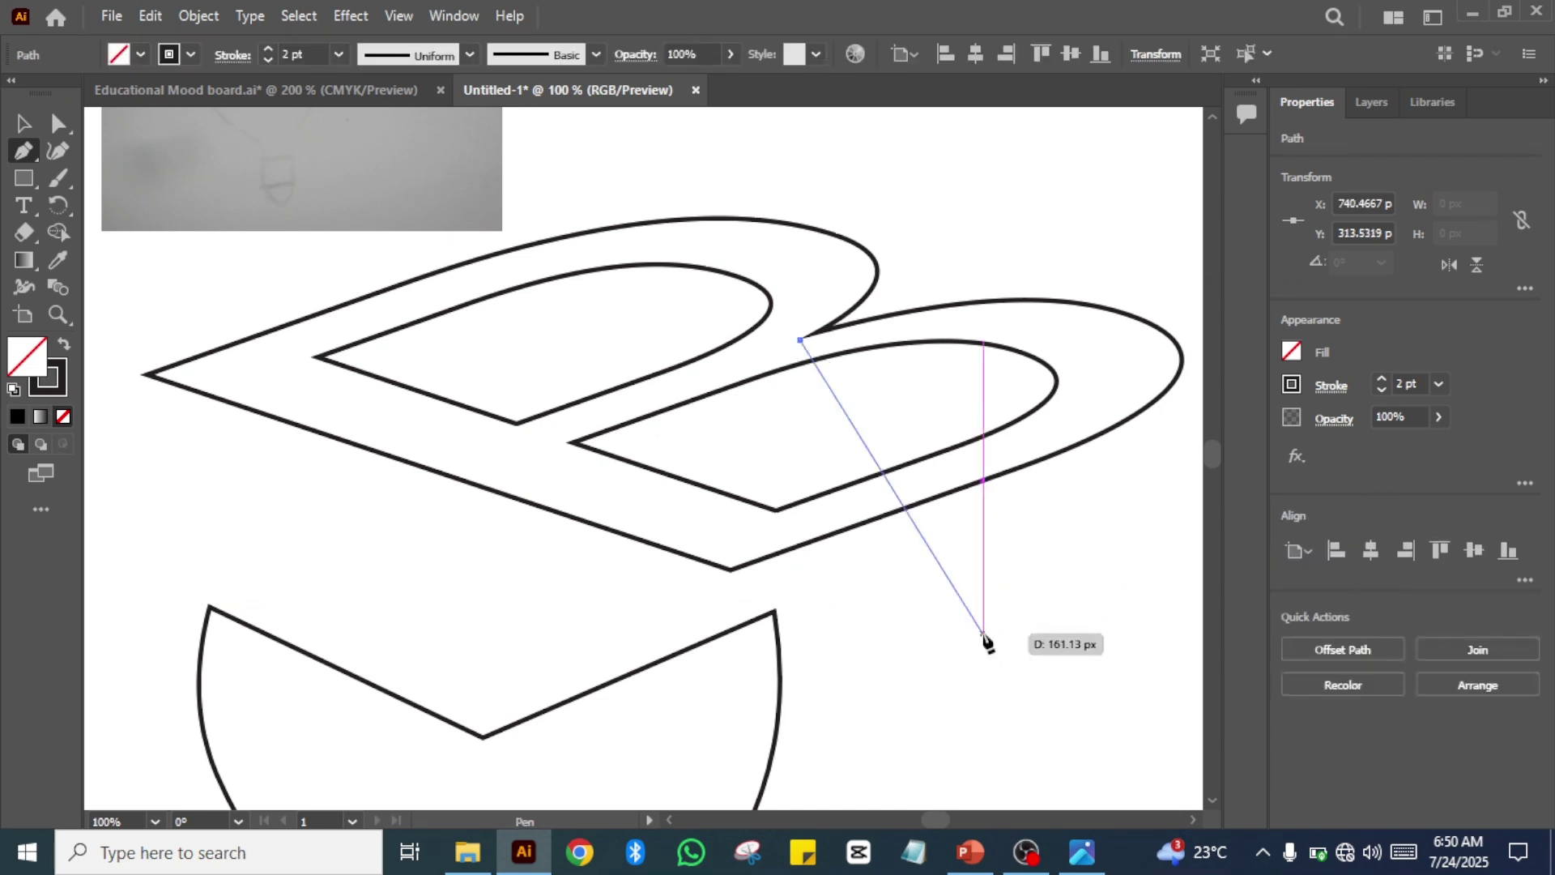
{"action": "left_click", "coordinate": [1057, 452]}
{"action": "left_click_drag", "start_coordinate": [1056, 455], "coordinate": [1057, 581]}
{"action": "left_click", "coordinate": [1057, 579]}
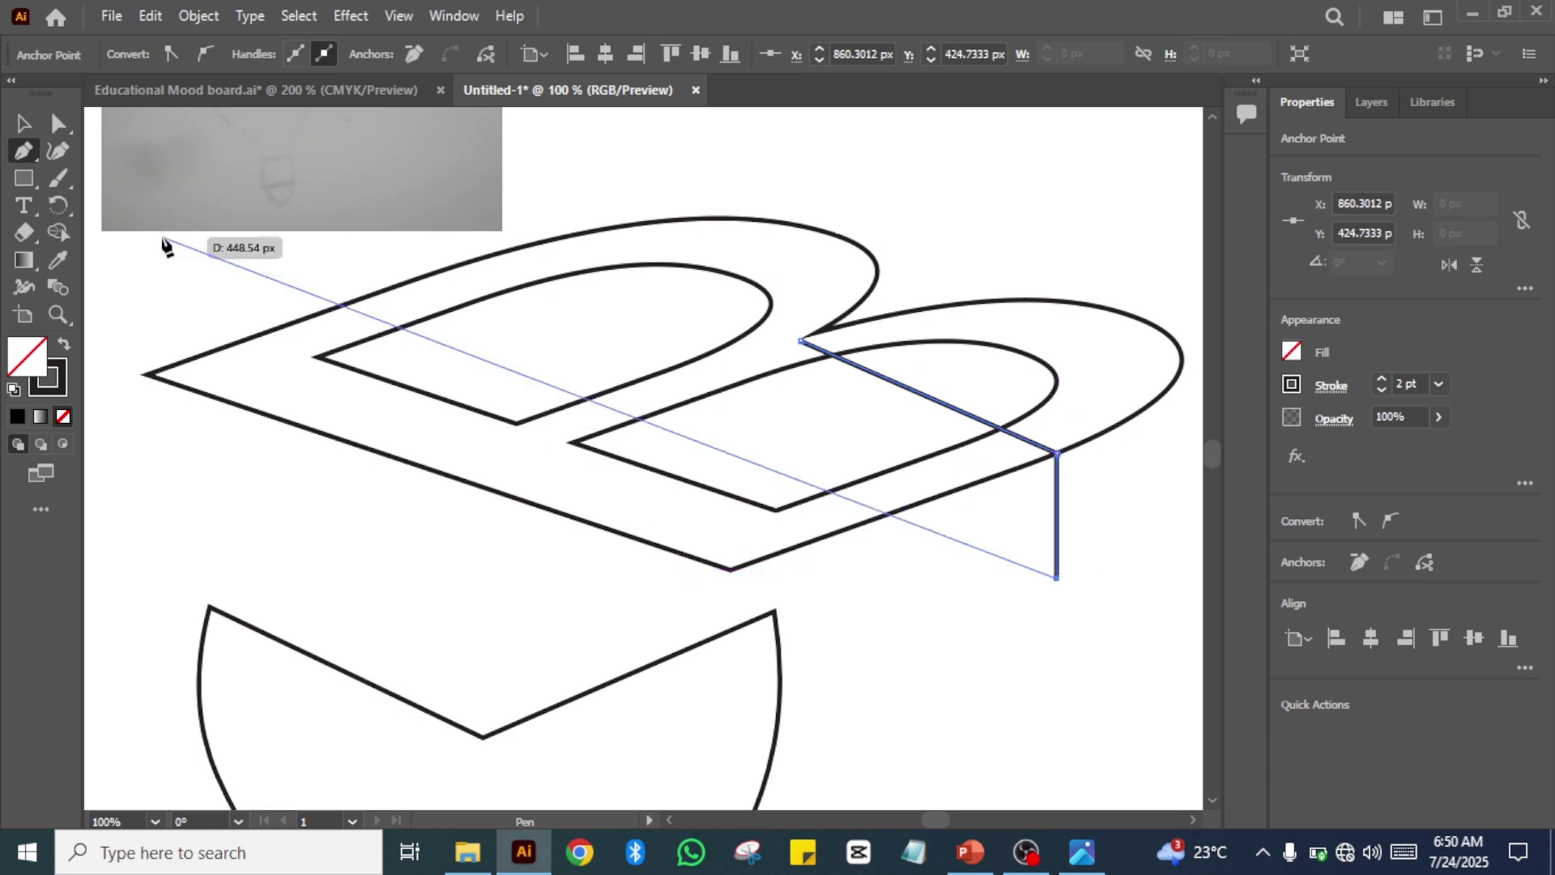
- Draw a circle about 9 px in diameter centred on the lower end of the tassel cord with the Ellipse tool
{"action": "left_click", "coordinate": [30, 183]}
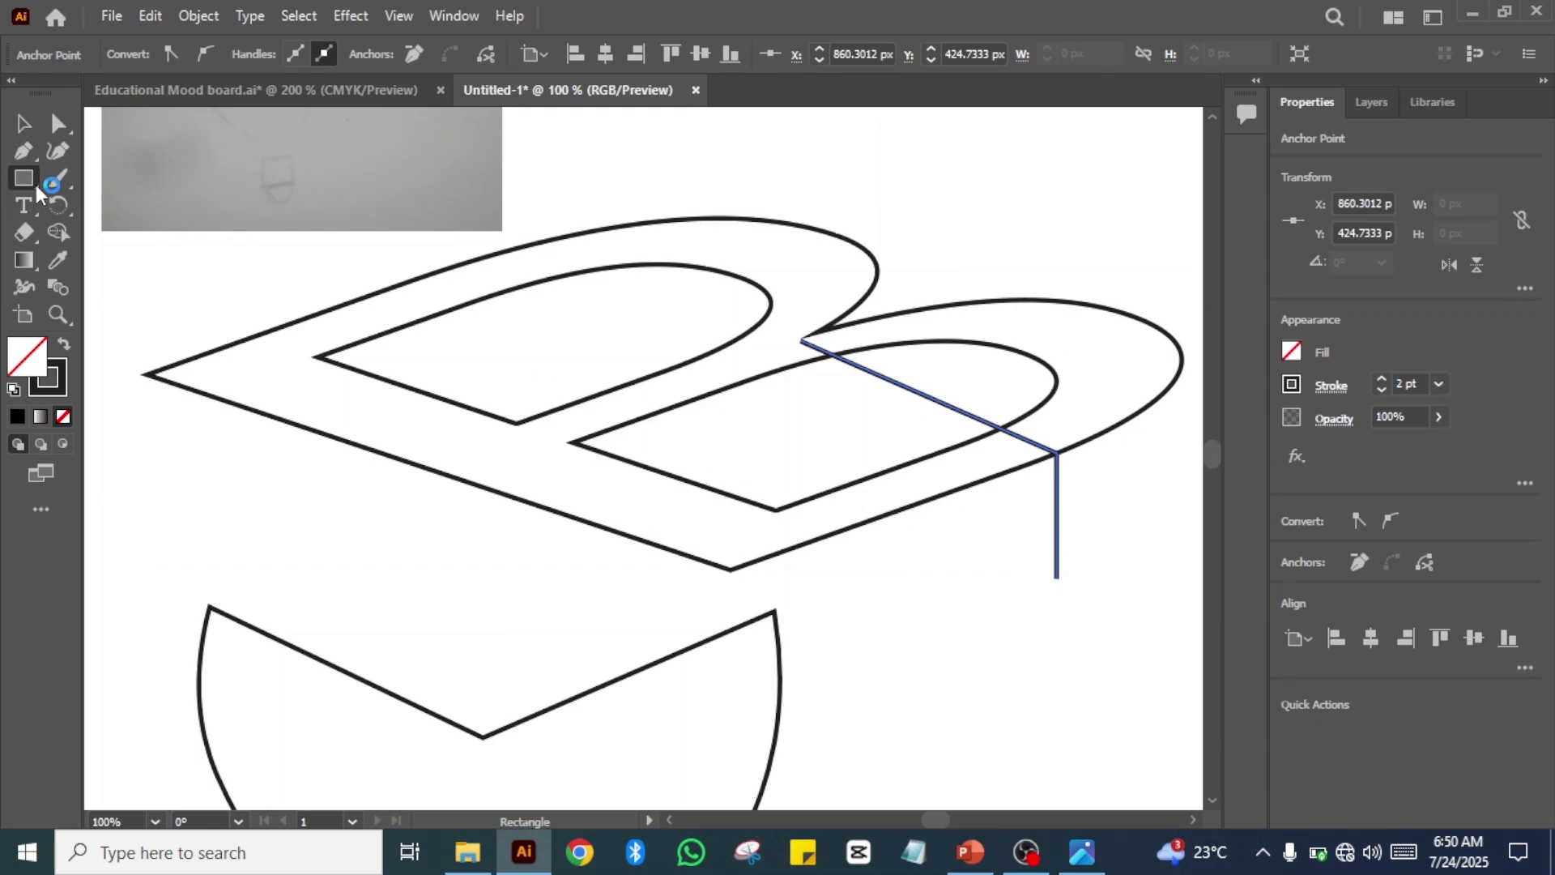
{"action": "left_click", "coordinate": [37, 191]}
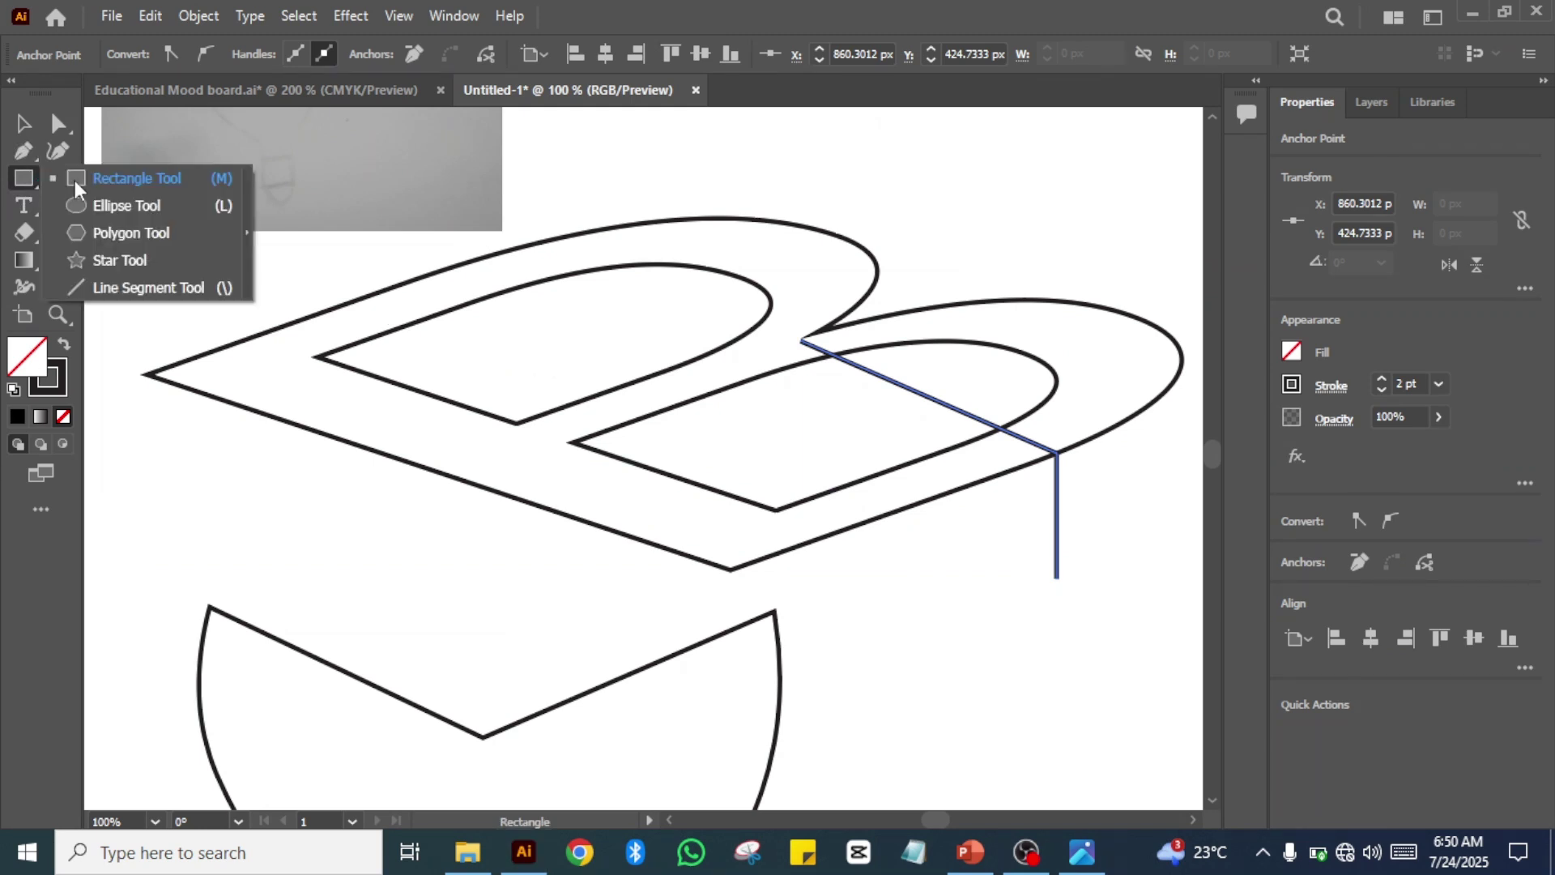
{"action": "left_click", "coordinate": [98, 205]}
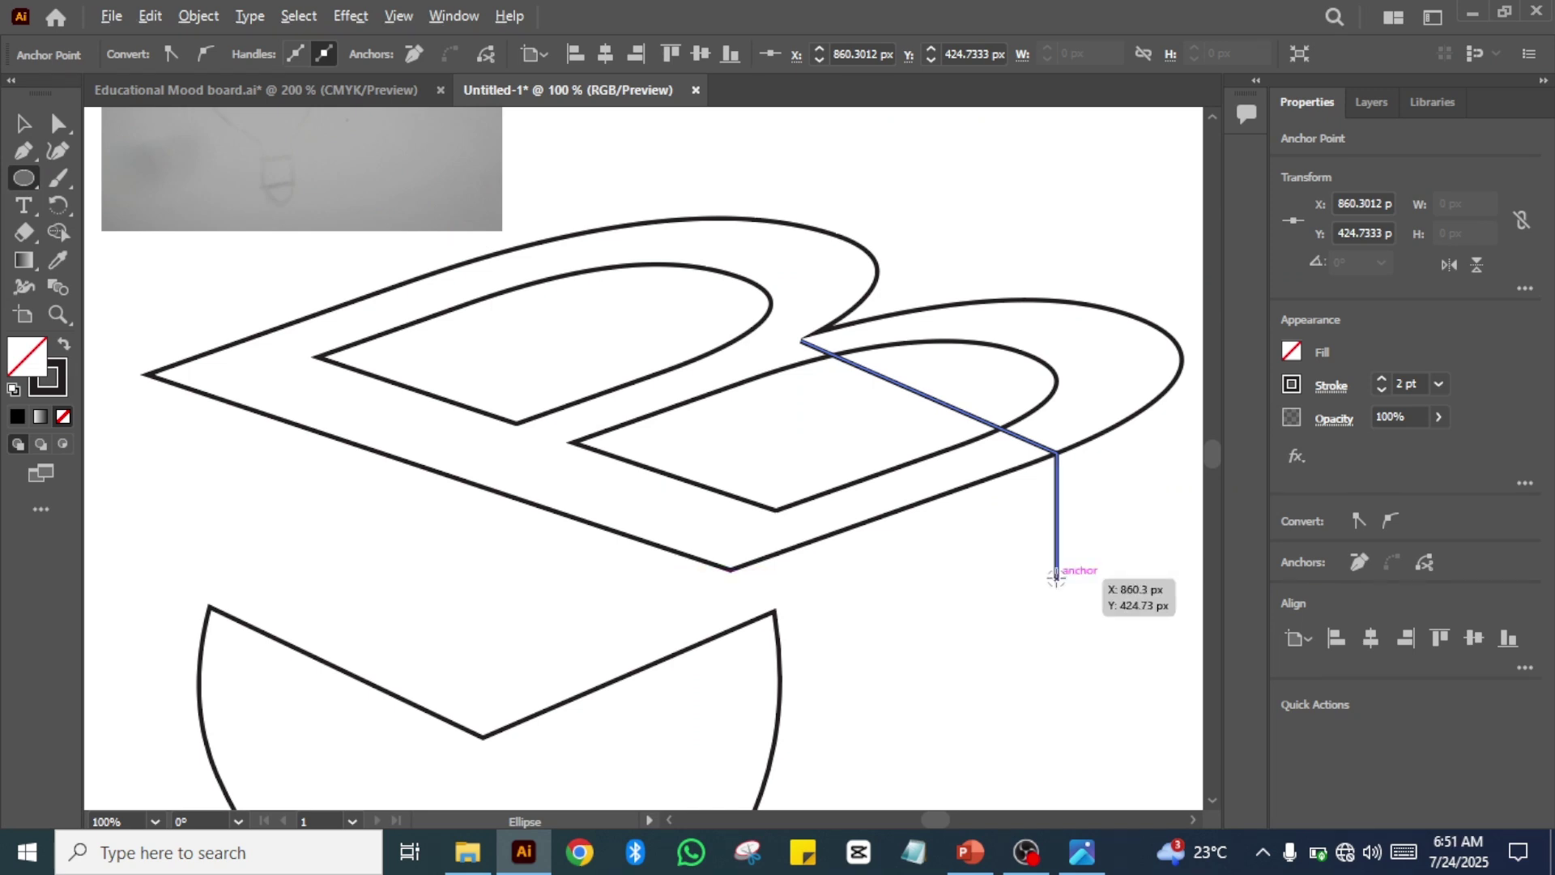
{"action": "left_click_drag", "start_coordinate": [1056, 578], "coordinate": [1062, 589]}
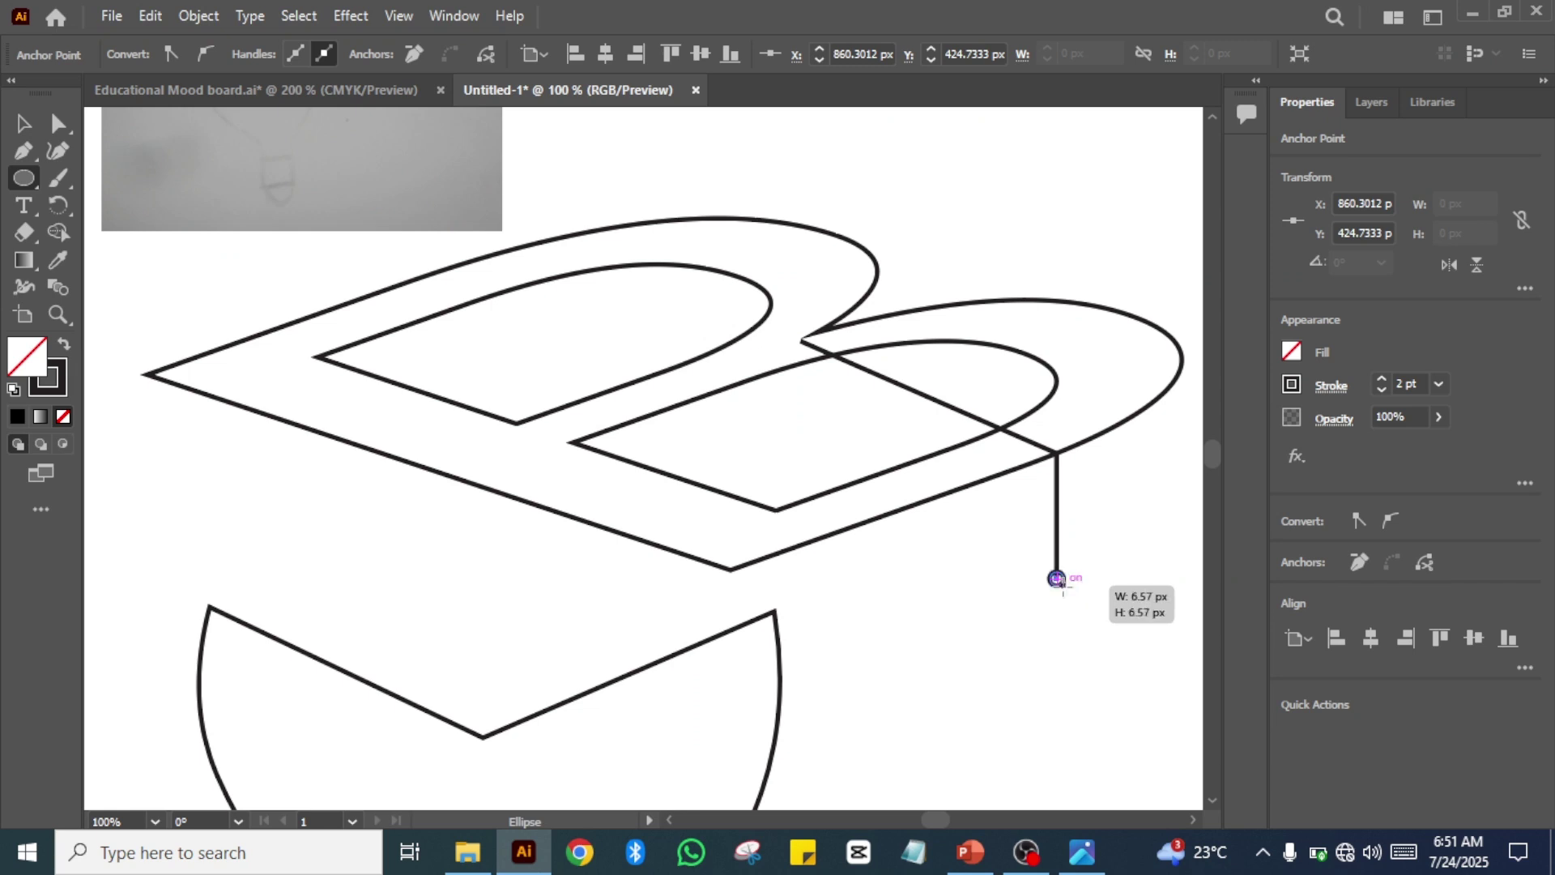
{"action": "left_click_drag", "start_coordinate": [1061, 587], "coordinate": [1063, 589]}
- Nudge the circle down 4 px so it hangs from the cord's end, and deselect it
{"action": "left_click", "coordinate": [23, 123]}
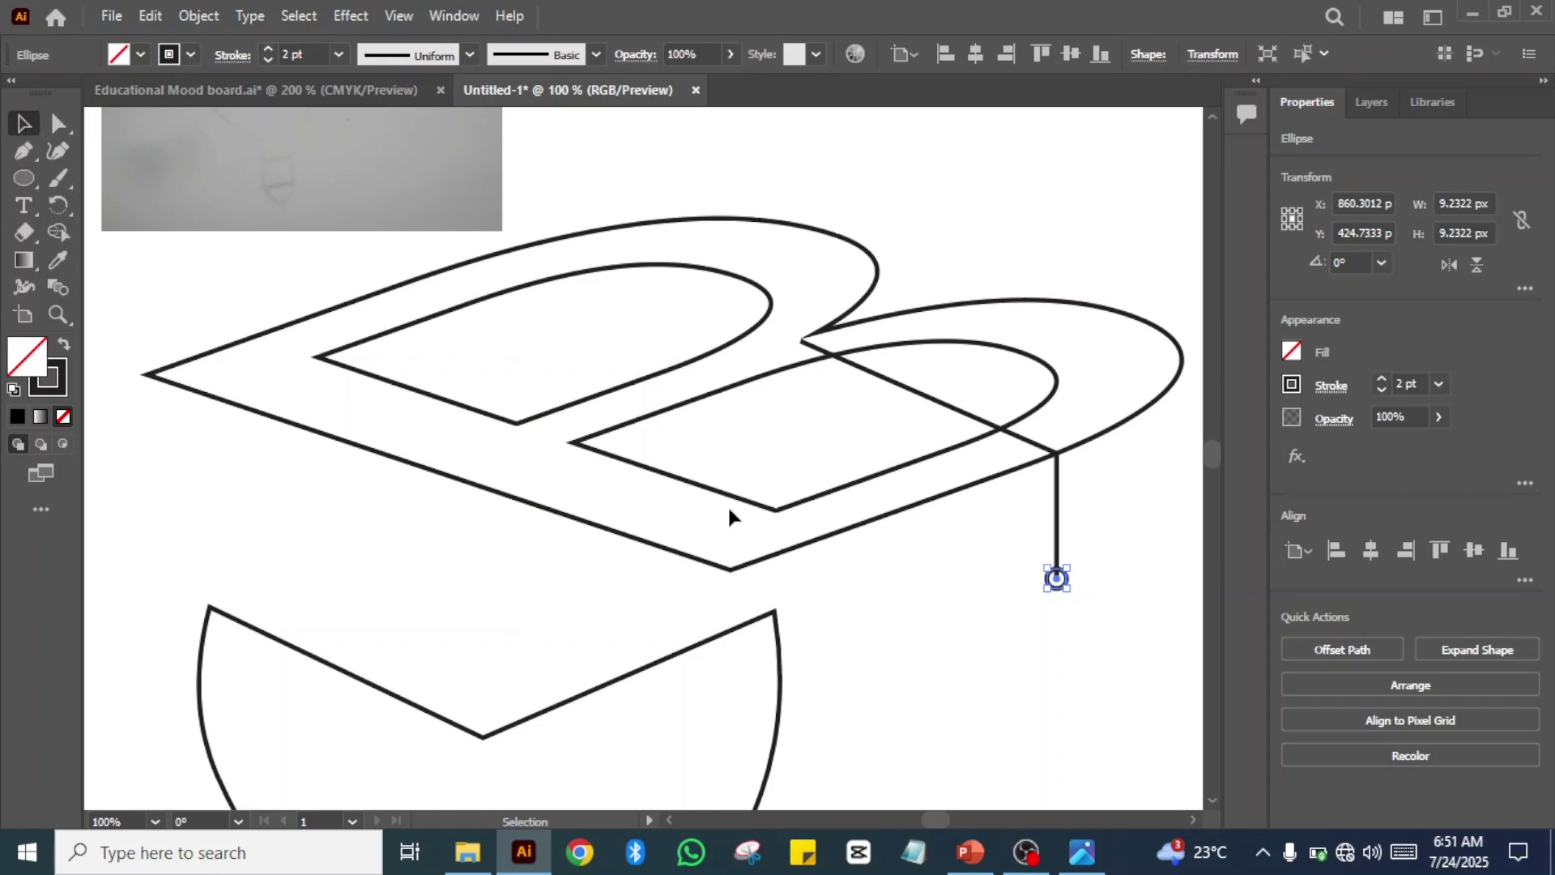
{"action": "key", "text": "shift+Down"}
{"action": "key", "text": "Up"}
{"action": "key", "text": "Up"}
{"action": "key", "text": "Up"}
{"action": "key", "text": "Up"}
{"action": "key", "text": "Up"}
{"action": "key", "text": "Up"}
{"action": "left_click", "coordinate": [1029, 699]}
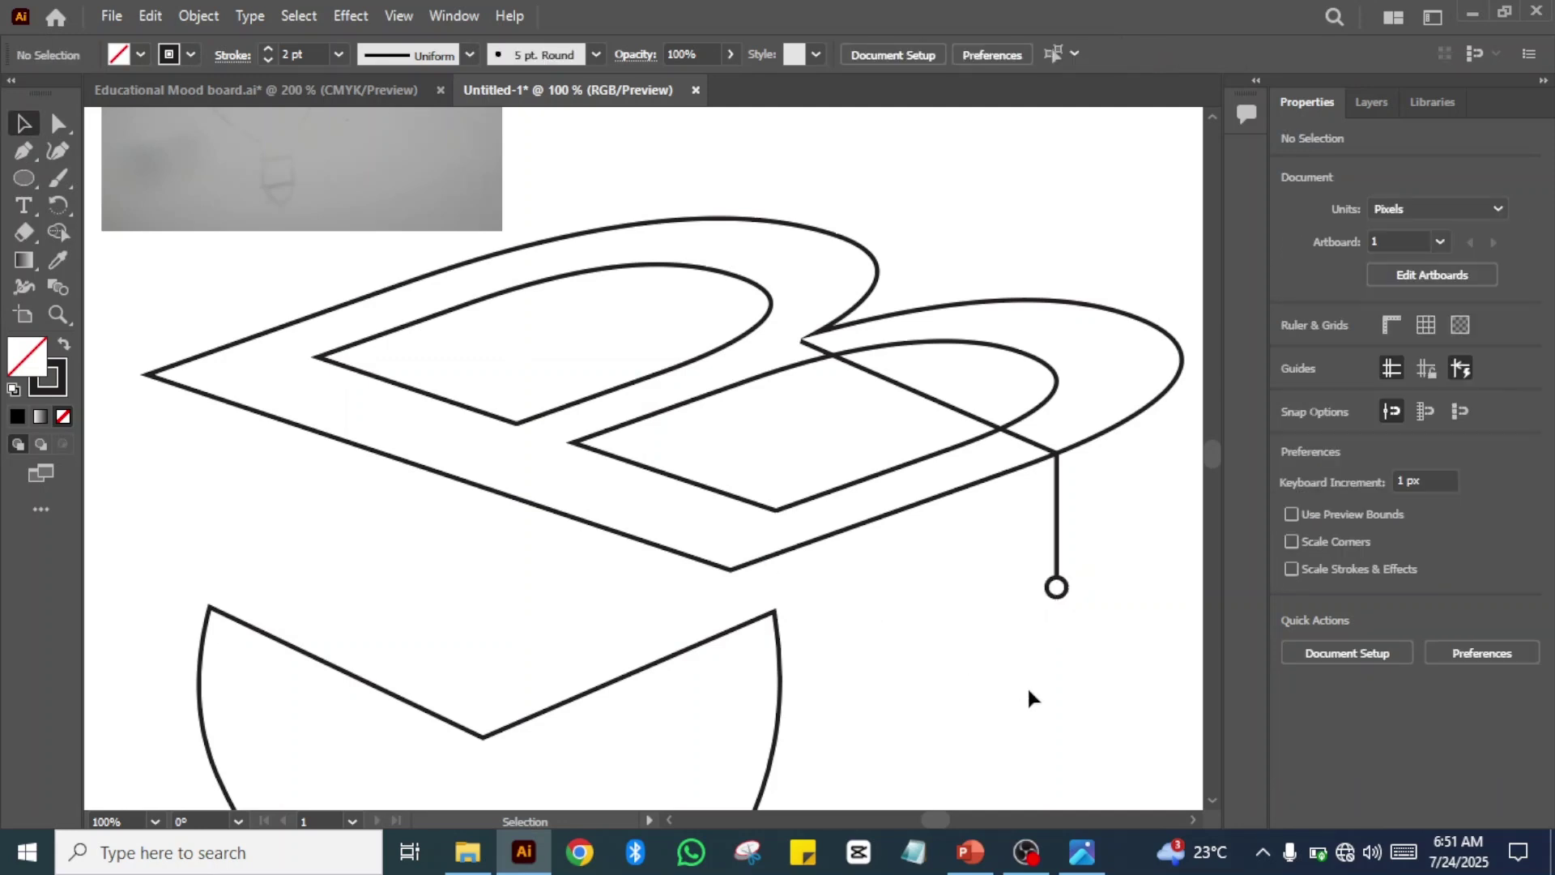
- Nudge the tassel cord path 1 px right and 2 px up so its start meets the B's notch, and deselect it
{"action": "key", "text": "ctrl"}
{"action": "key", "text": "ctrl+minus"}
{"action": "key", "text": "ctrl+minus"}
{"action": "key", "text": "ctrl+minus"}
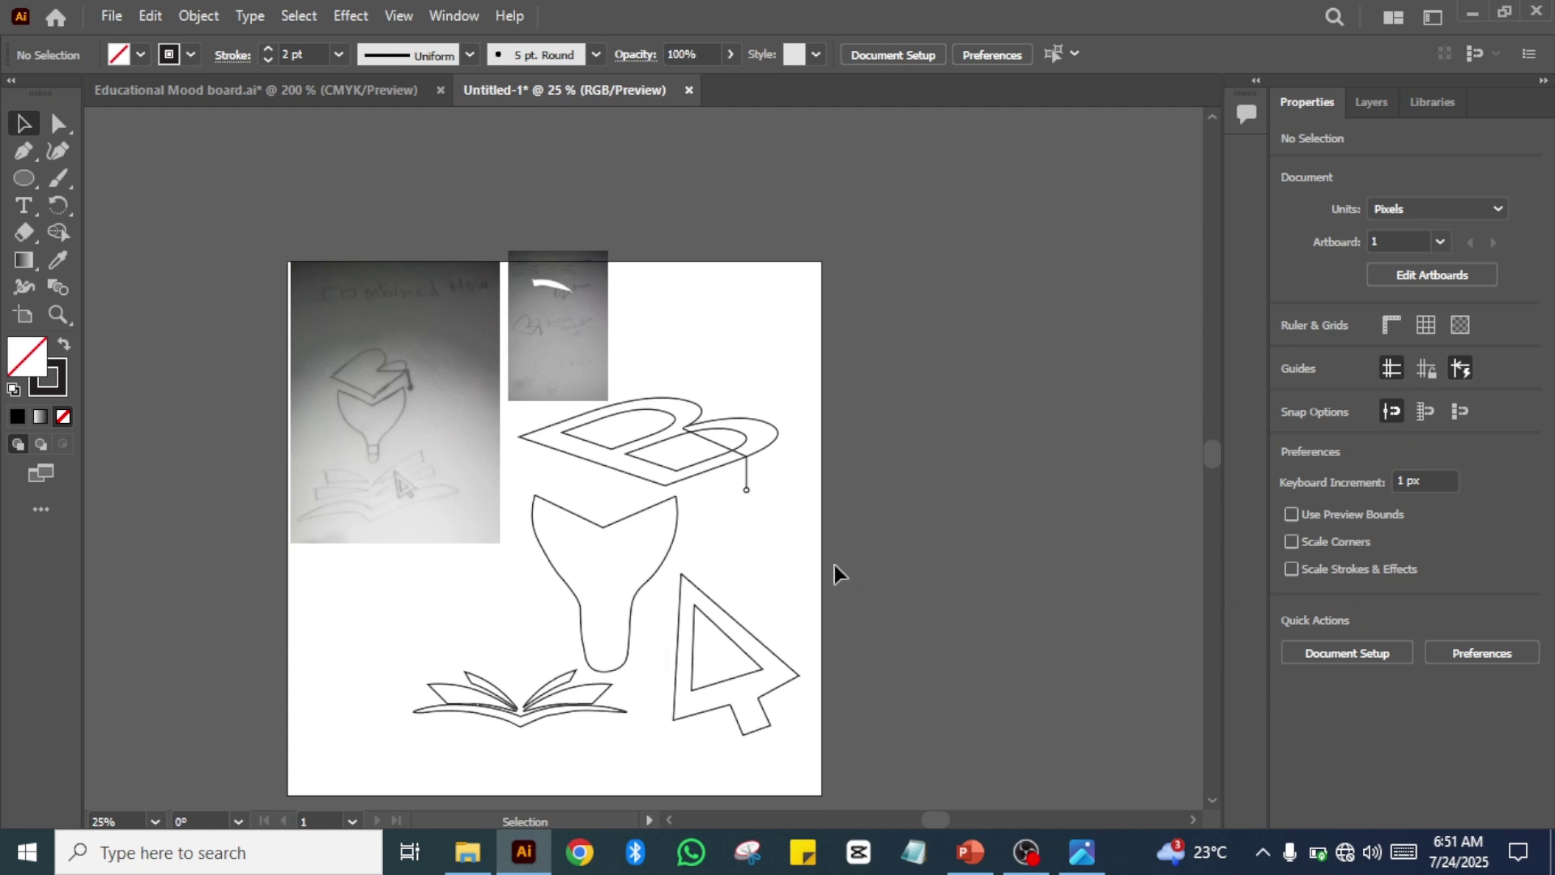
{"action": "key", "text": "ctrl+plus"}
{"action": "key", "text": "ctrl+plus"}
{"action": "key", "text": "ctrl+plus"}
{"action": "key", "text": "ctrl+plus"}
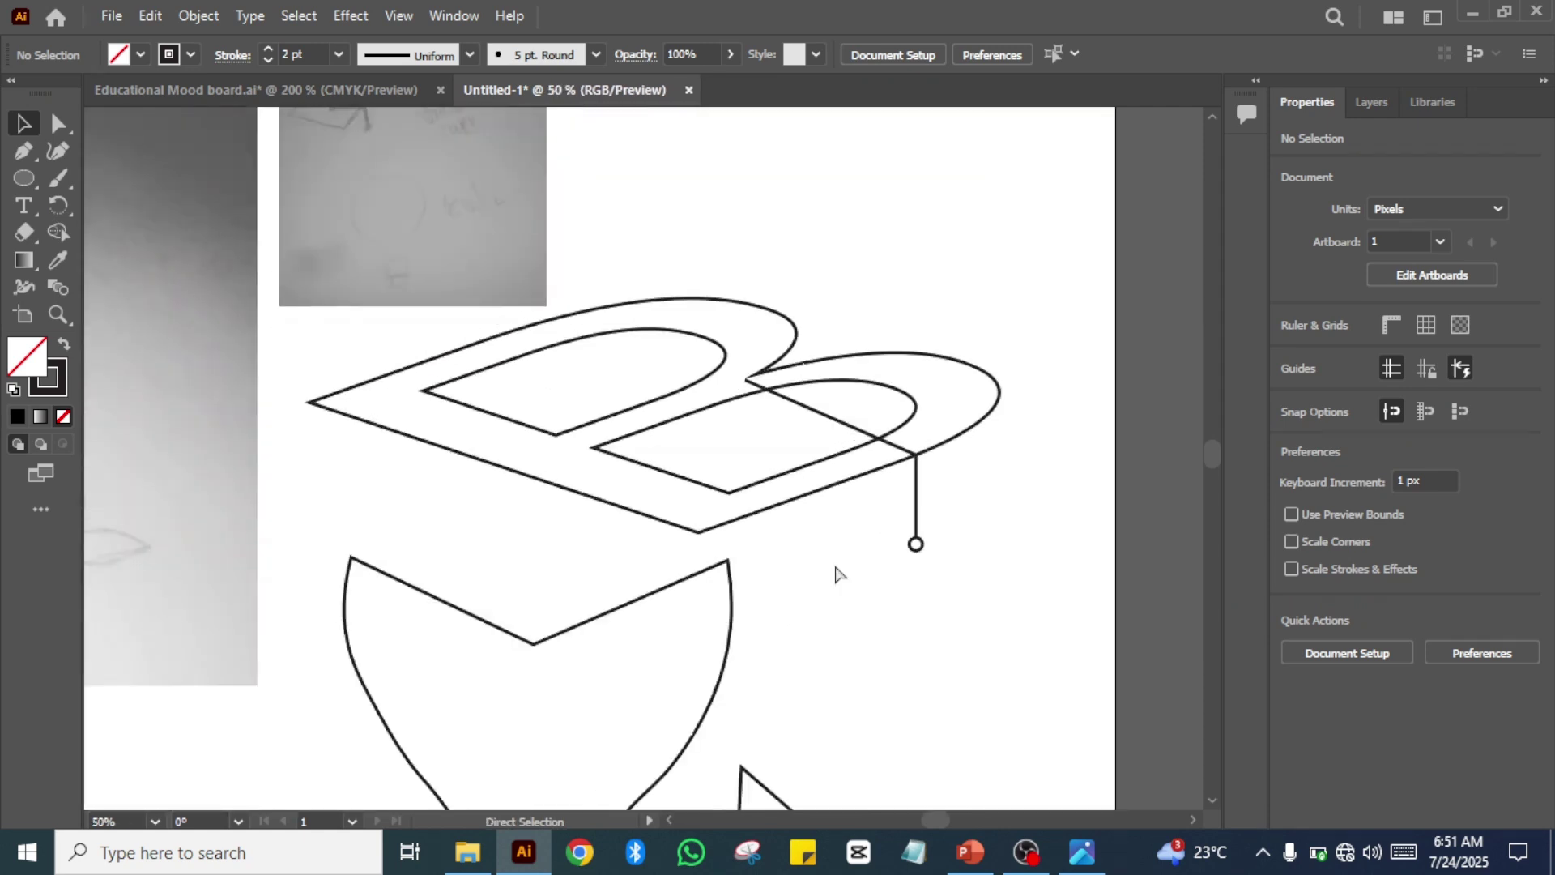
{"action": "key", "text": "ctrl+plus"}
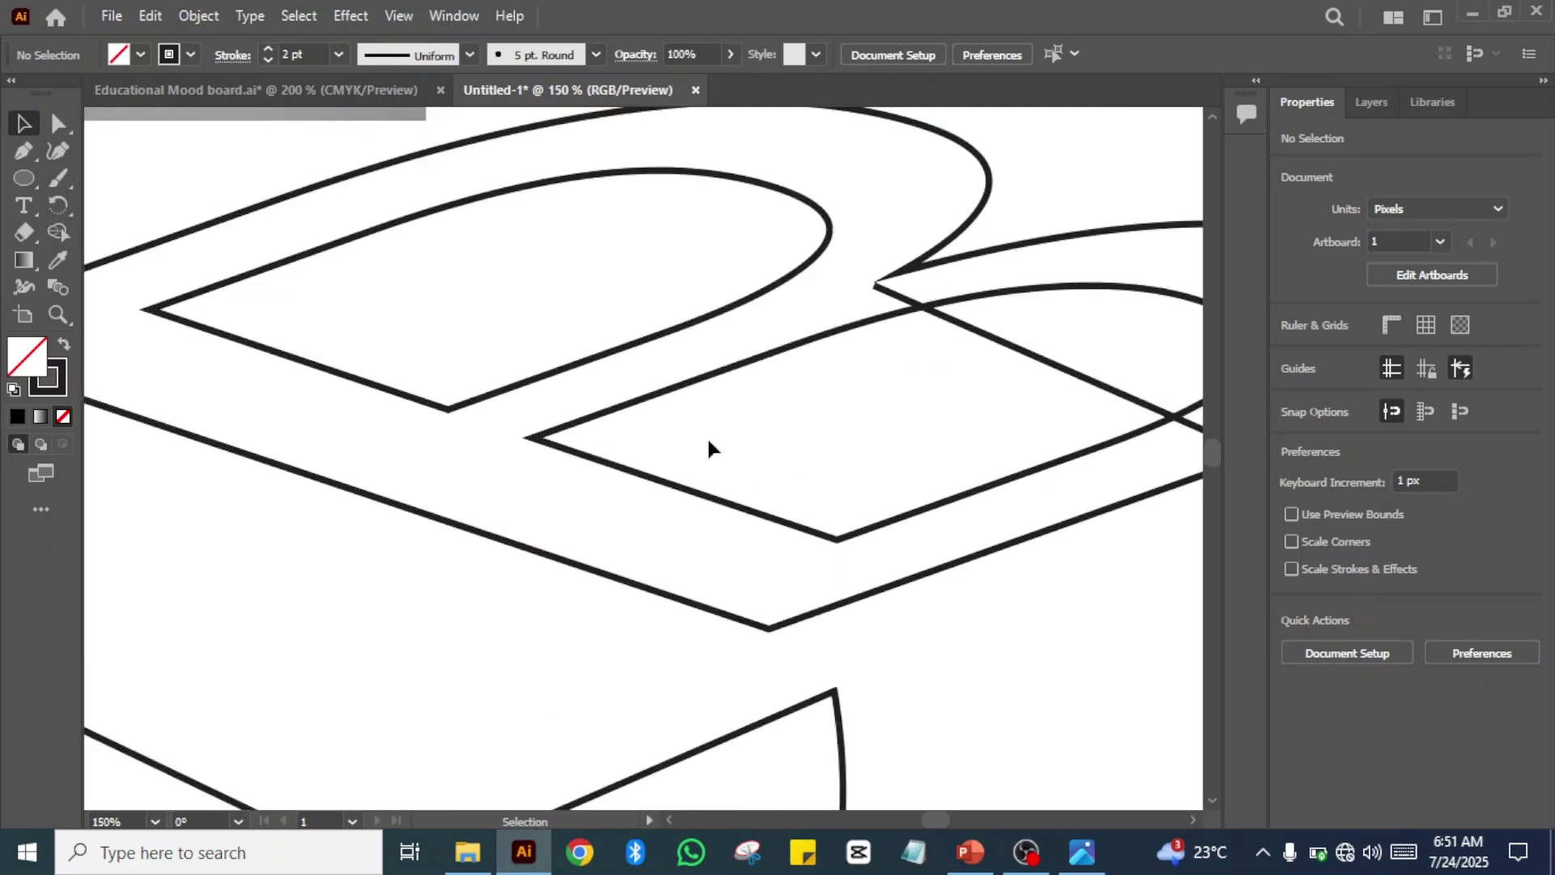
{"action": "left_click", "coordinate": [984, 335]}
{"action": "key", "text": "Left"}
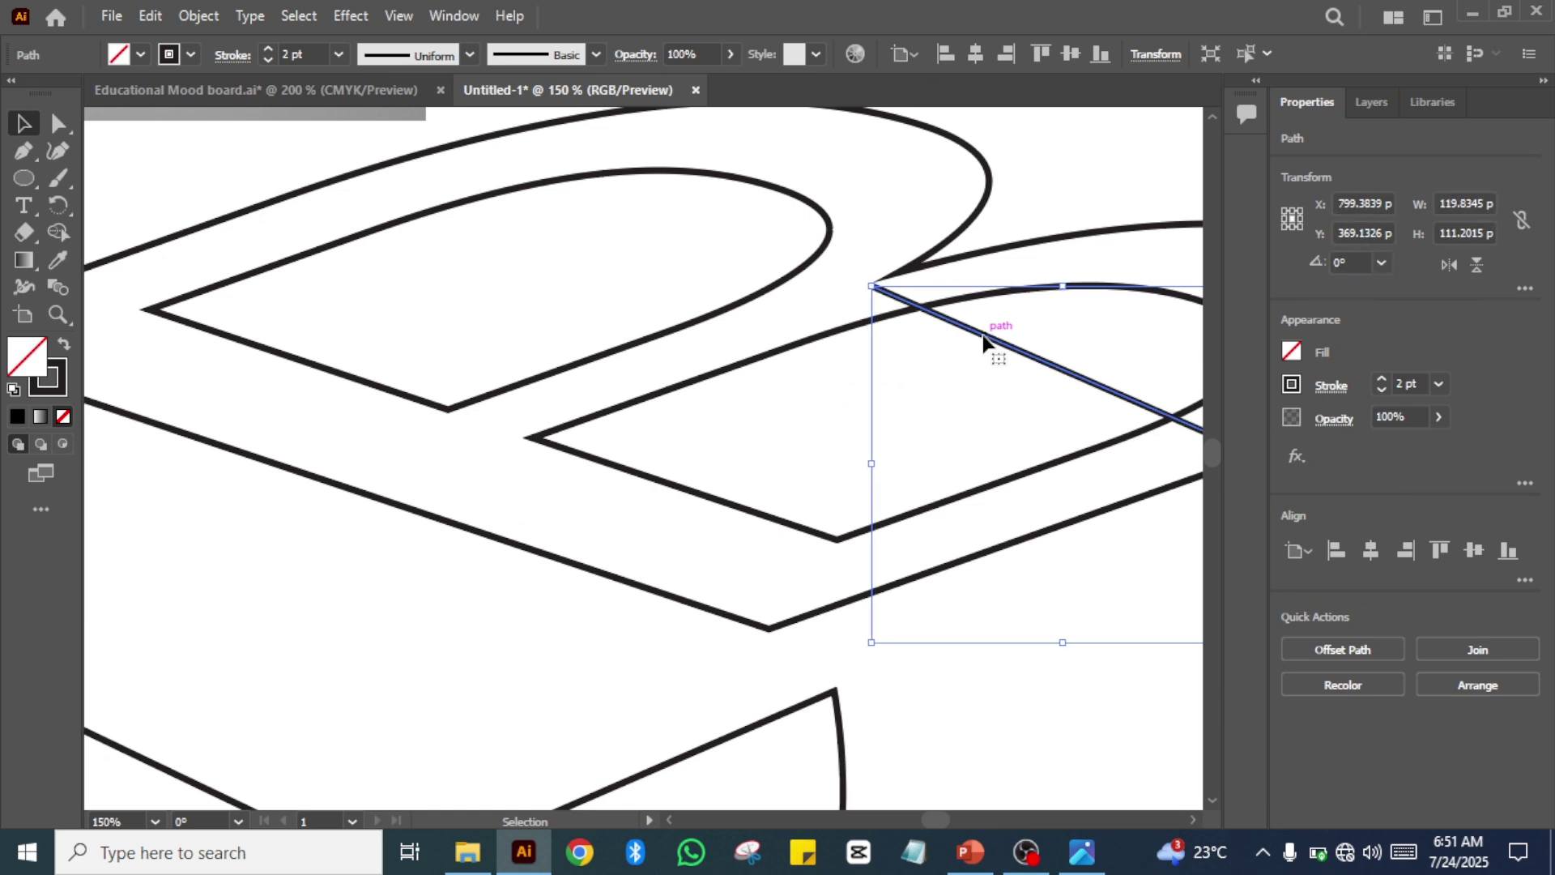
{"action": "key", "text": "Up"}
{"action": "key", "text": "Up"}
{"action": "key", "text": "Right"}
{"action": "key", "text": "Right"}
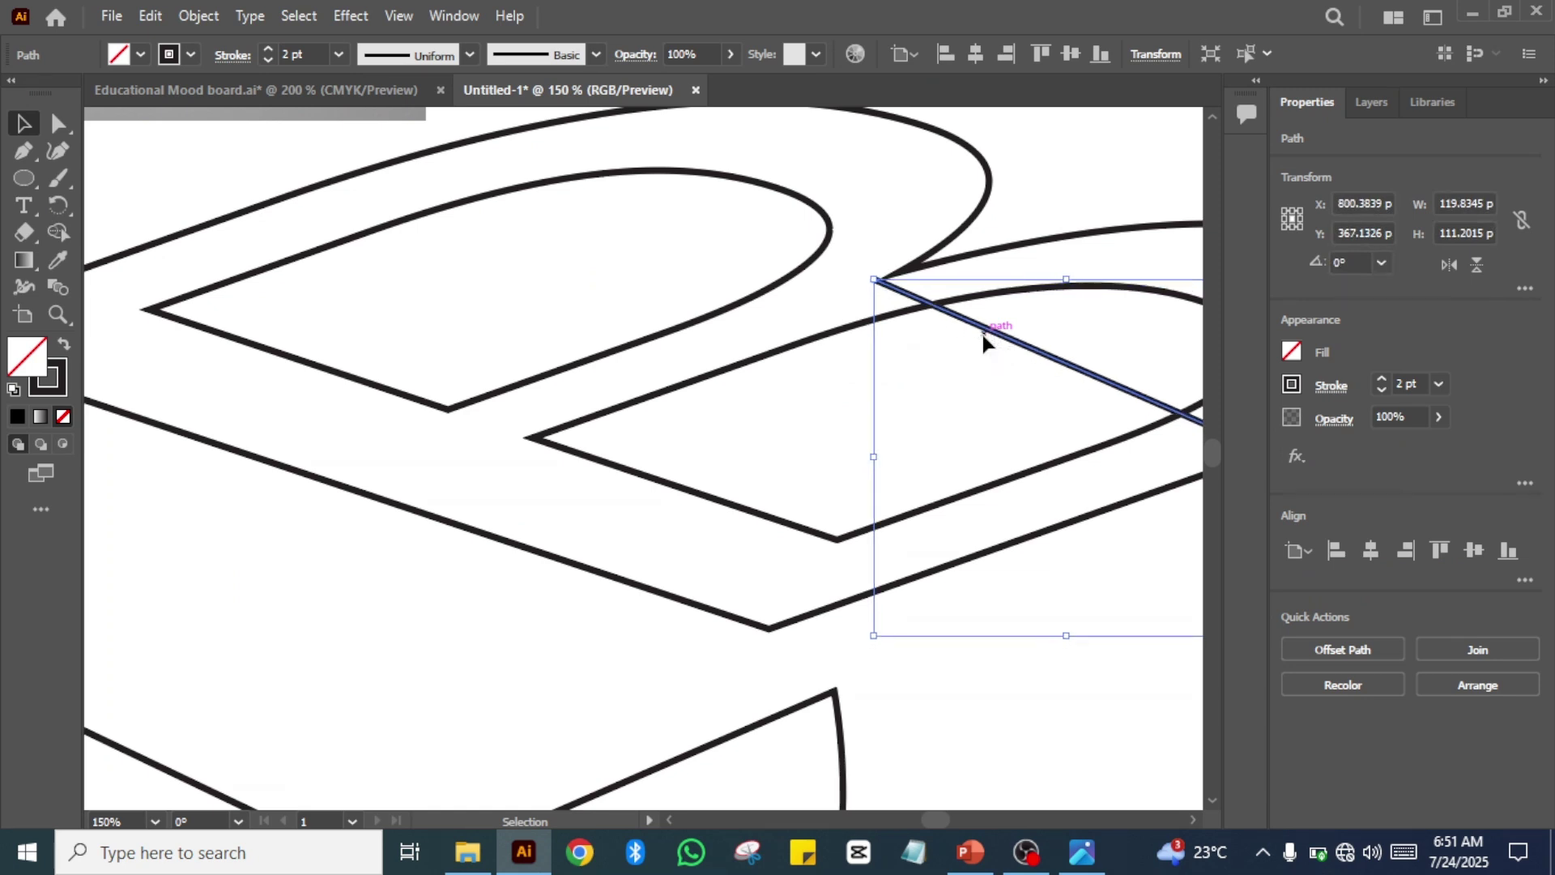
{"action": "key", "text": "Down"}
{"action": "key", "text": "Up"}
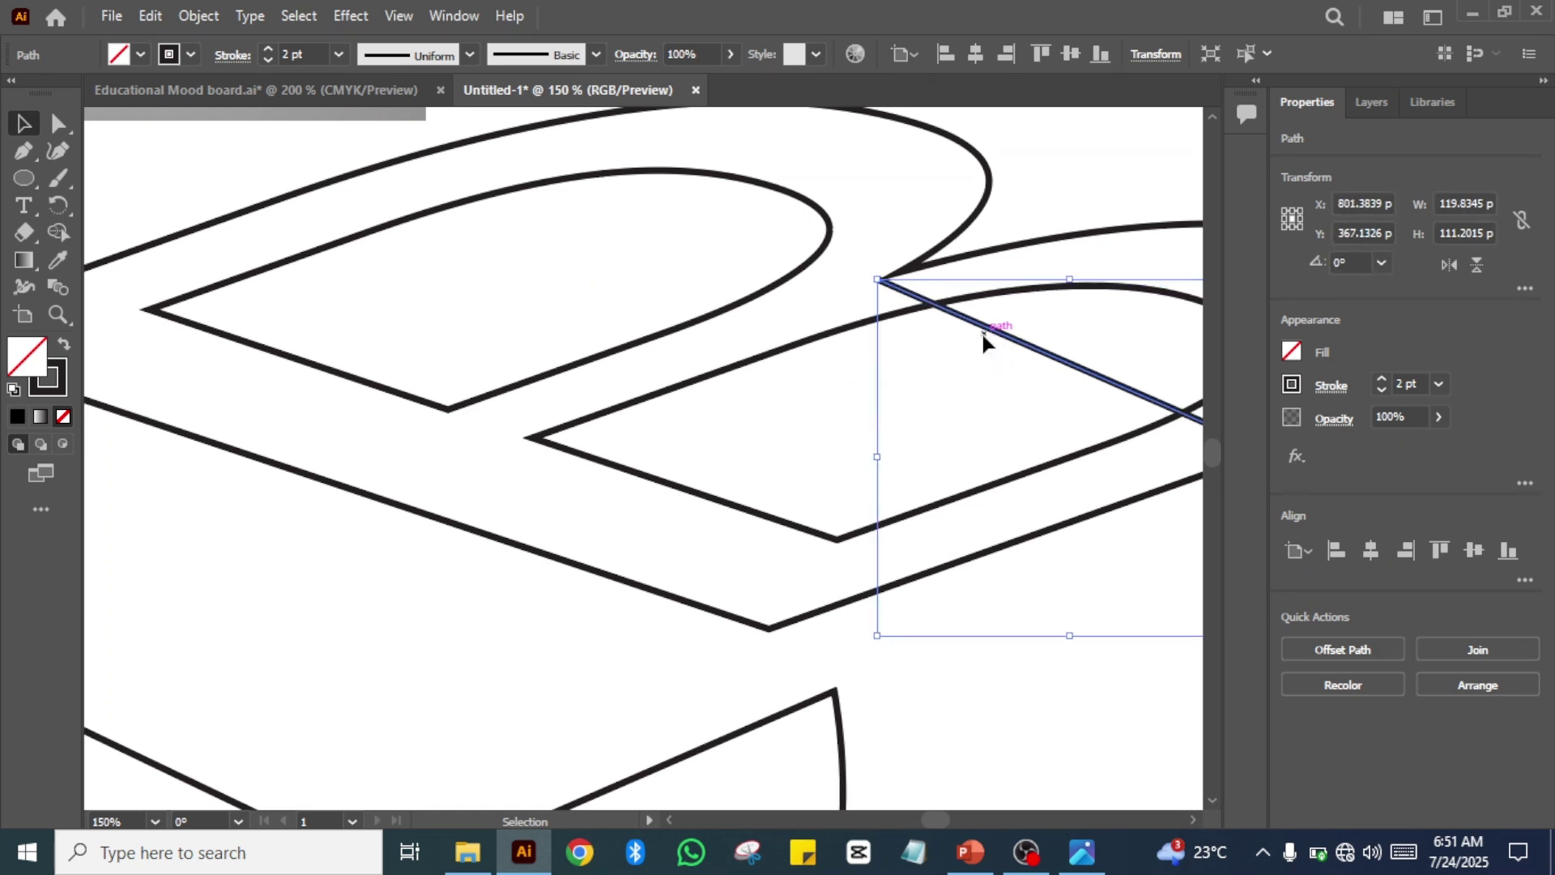
{"action": "left_click", "coordinate": [811, 374]}
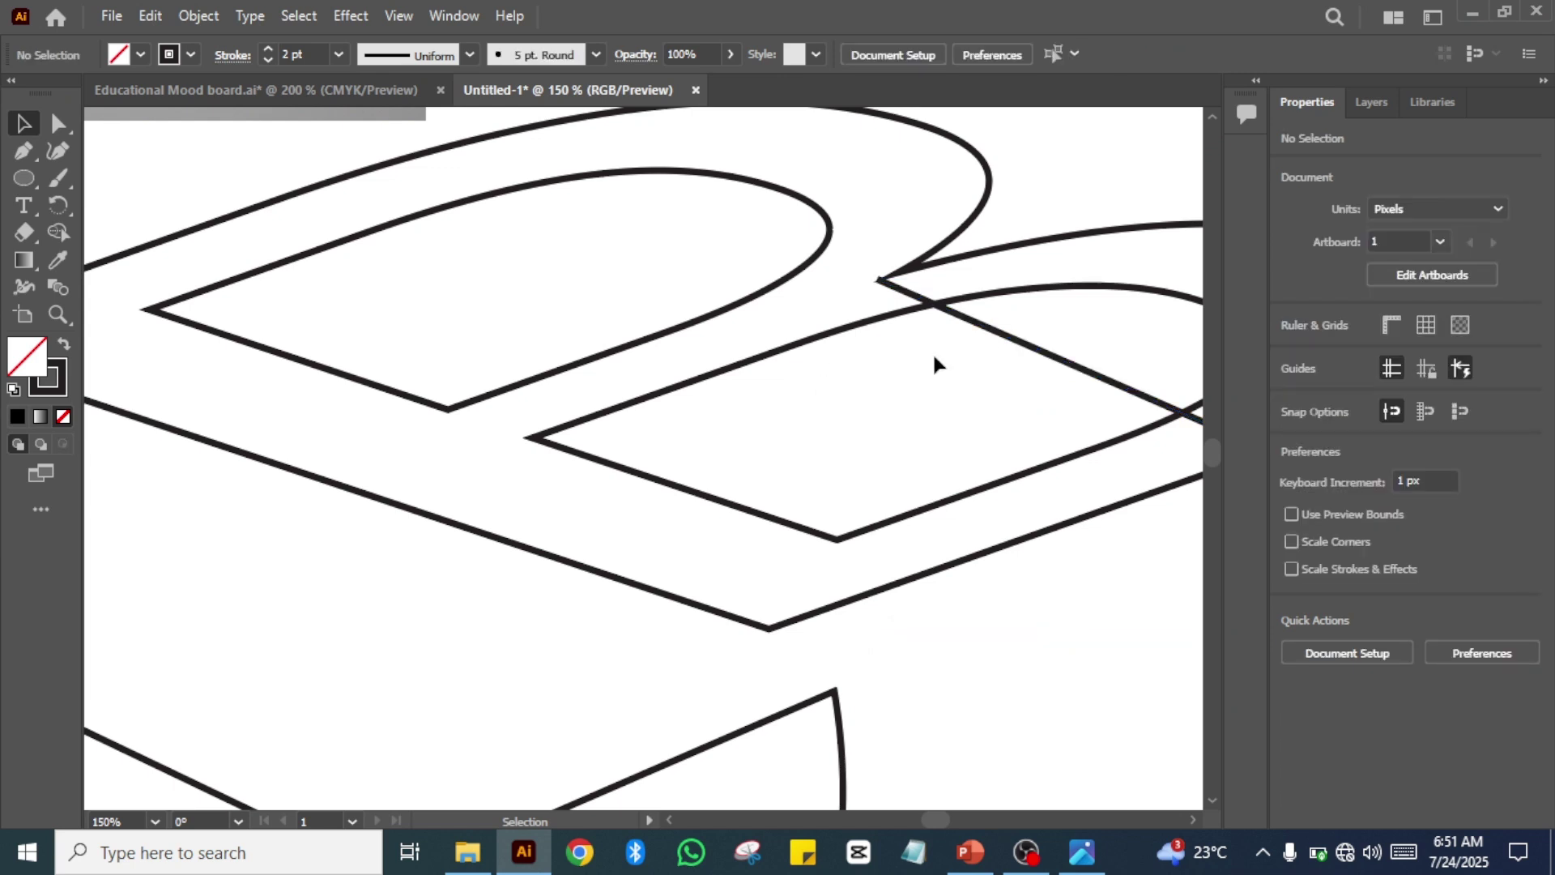
- Nudge the tassel cord path in 1 px increments until its start meets the B's notch, at about X 799.4 px, Y 368.1 px
{"action": "left_click", "coordinate": [978, 330]}
{"action": "key", "text": "Right"}
{"action": "key", "text": "Right"}
{"action": "key", "text": "Right"}
{"action": "key", "text": "Right"}
{"action": "key", "text": "Right"}
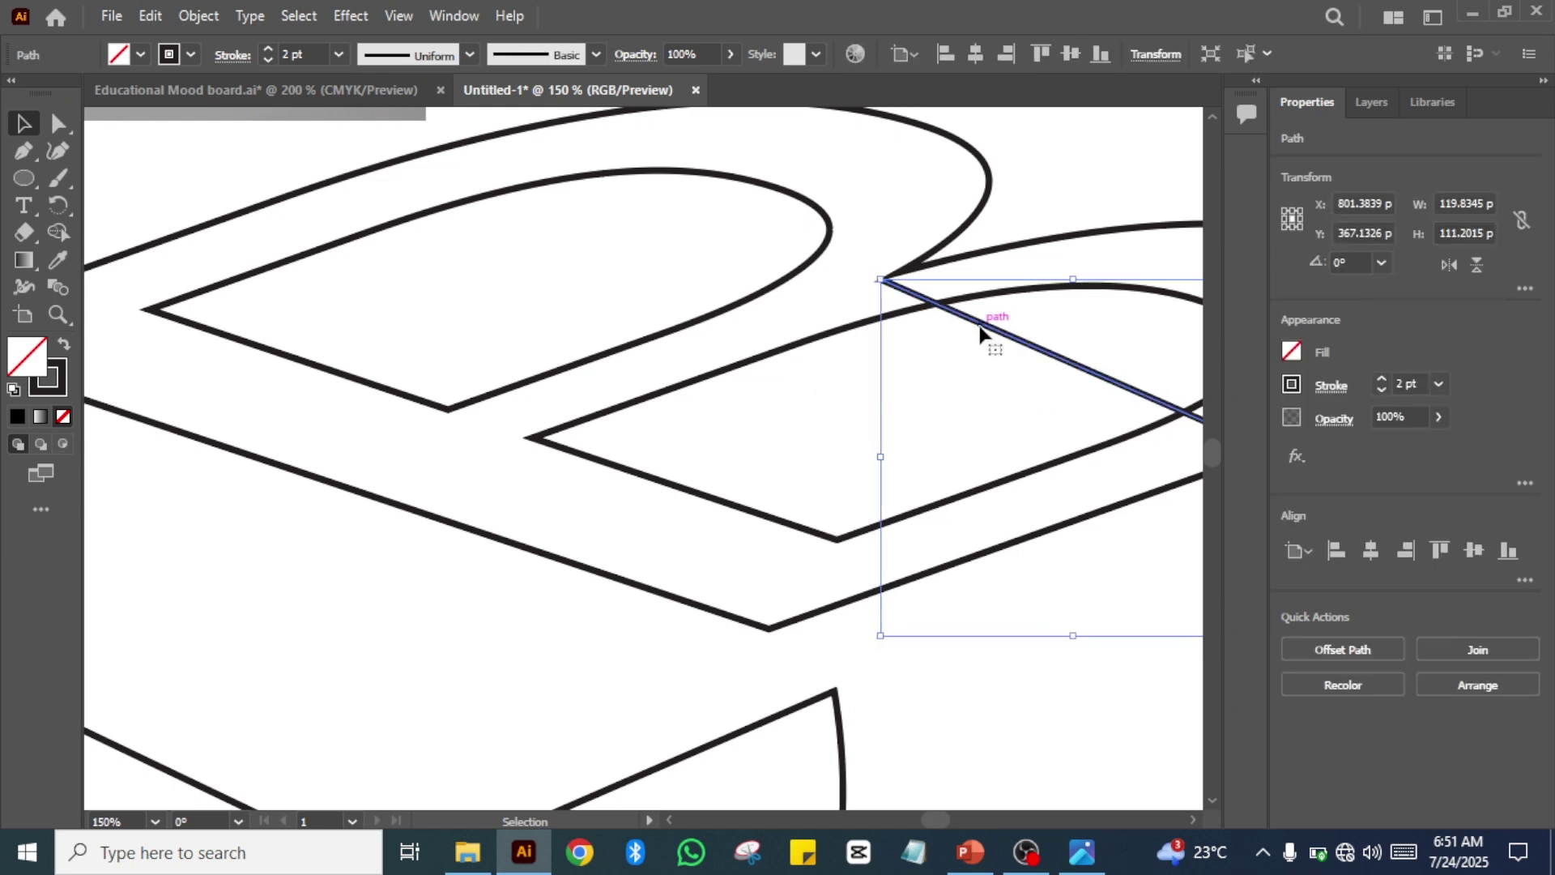
{"action": "key", "text": "Left"}
{"action": "key", "text": "Left"}
{"action": "left_click", "coordinate": [788, 402]}
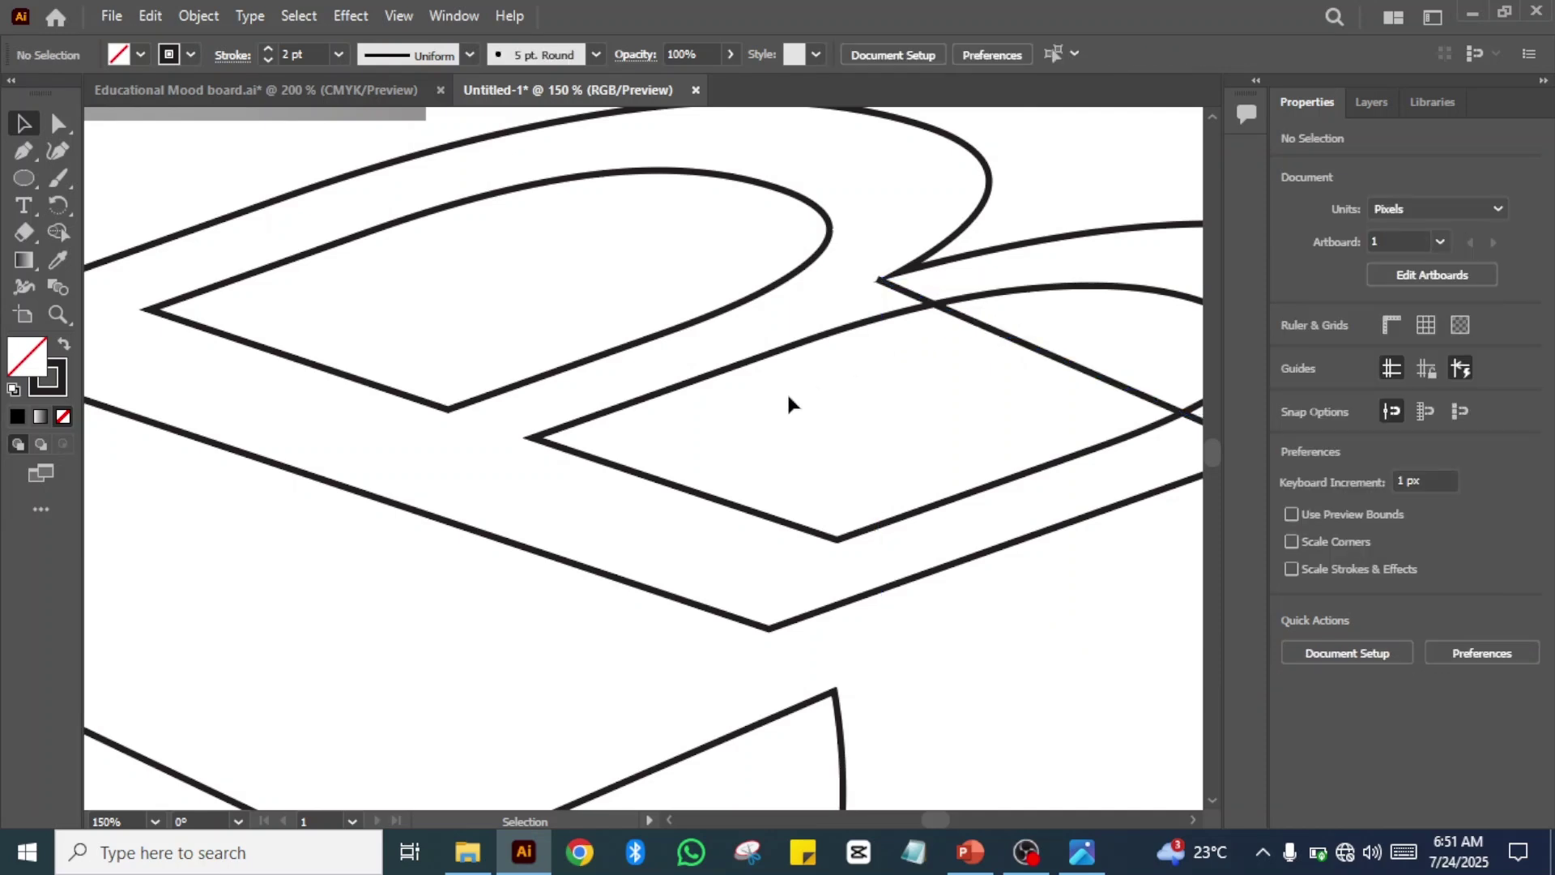
{"action": "left_click", "coordinate": [901, 292]}
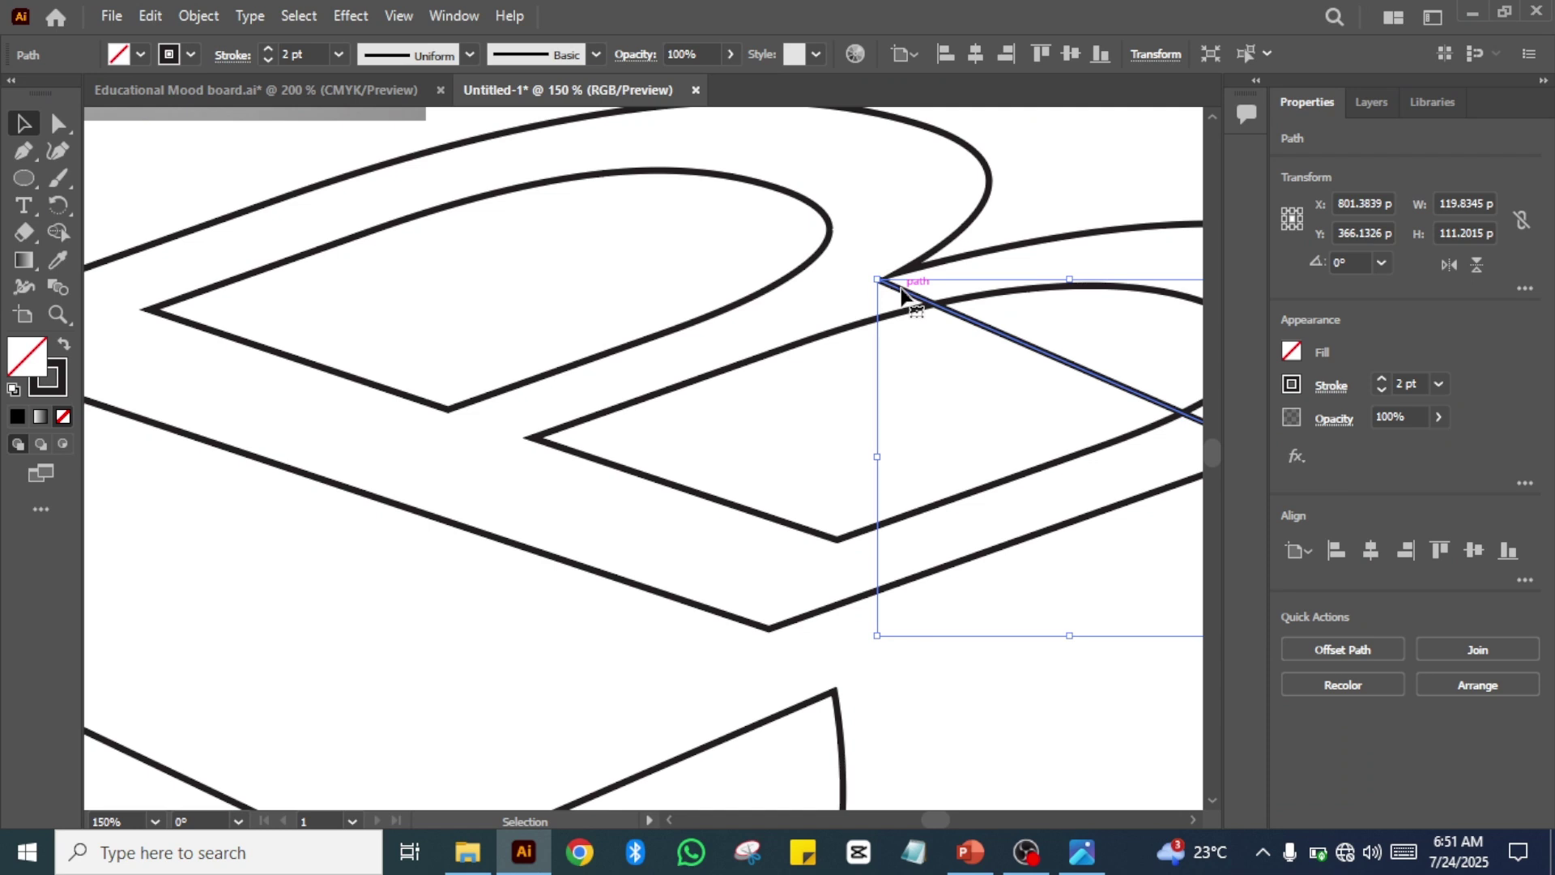
{"action": "key", "text": "Down"}
{"action": "key", "text": "Down"}
{"action": "key", "text": "Down"}
{"action": "key", "text": "Left"}
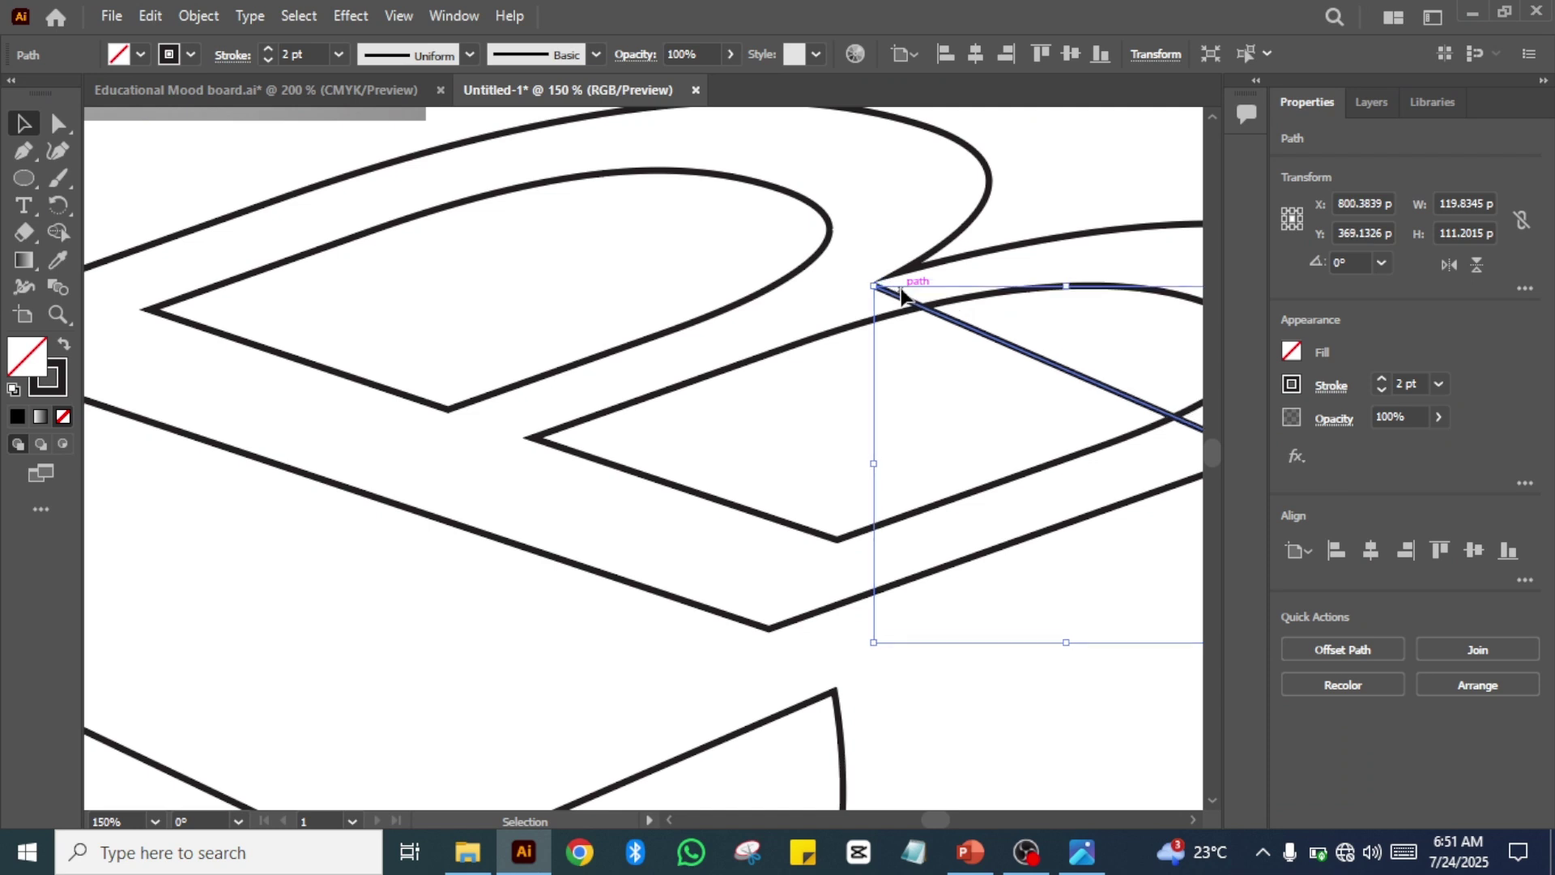
{"action": "key", "text": "Left"}
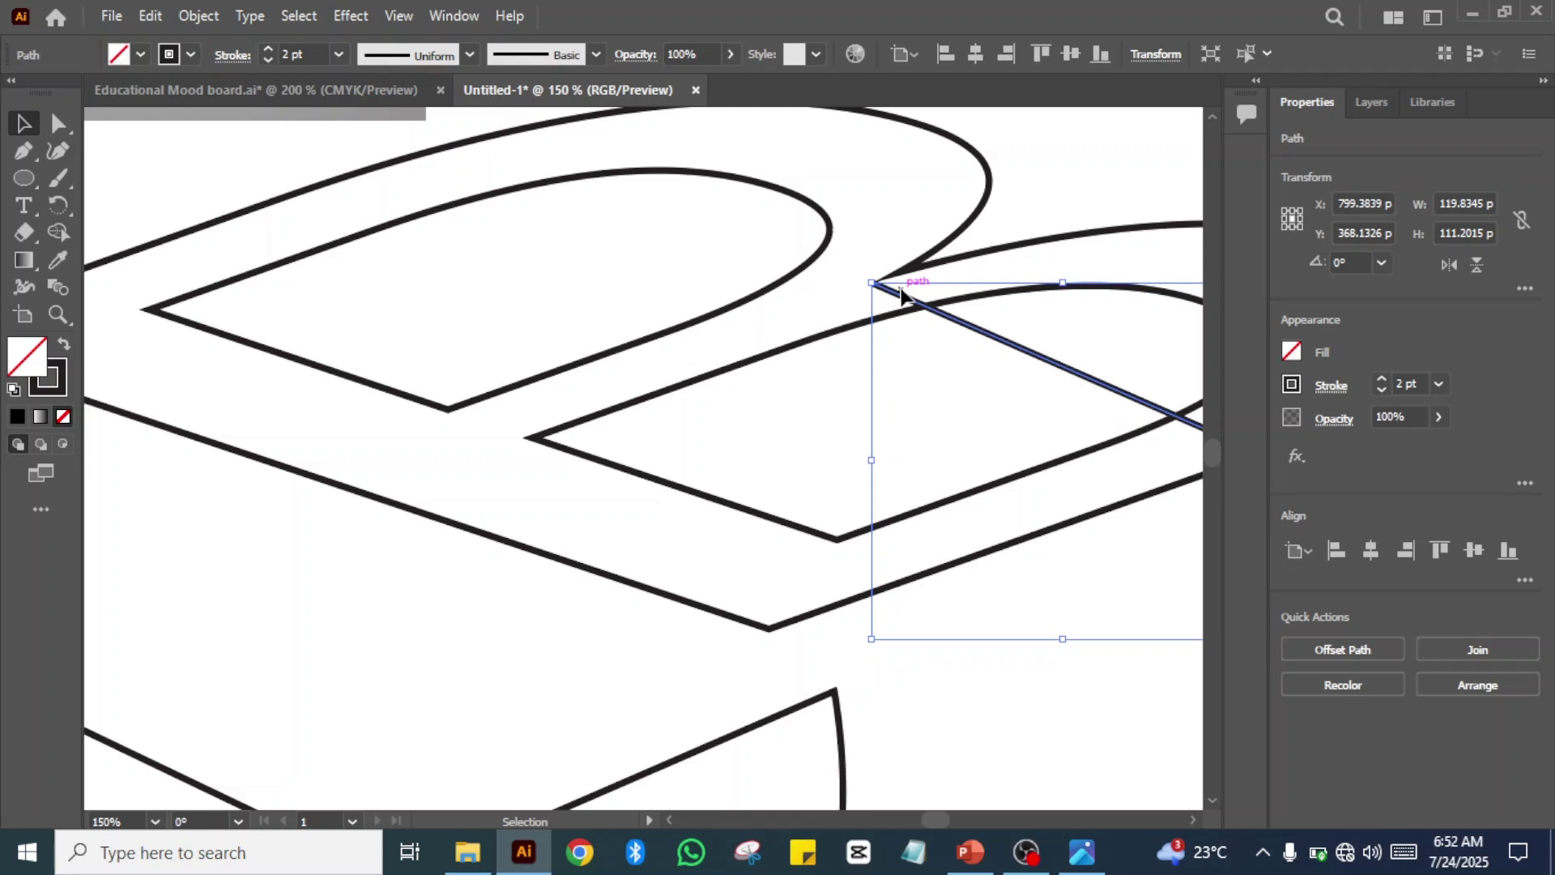
{"action": "left_click", "coordinate": [952, 299]}
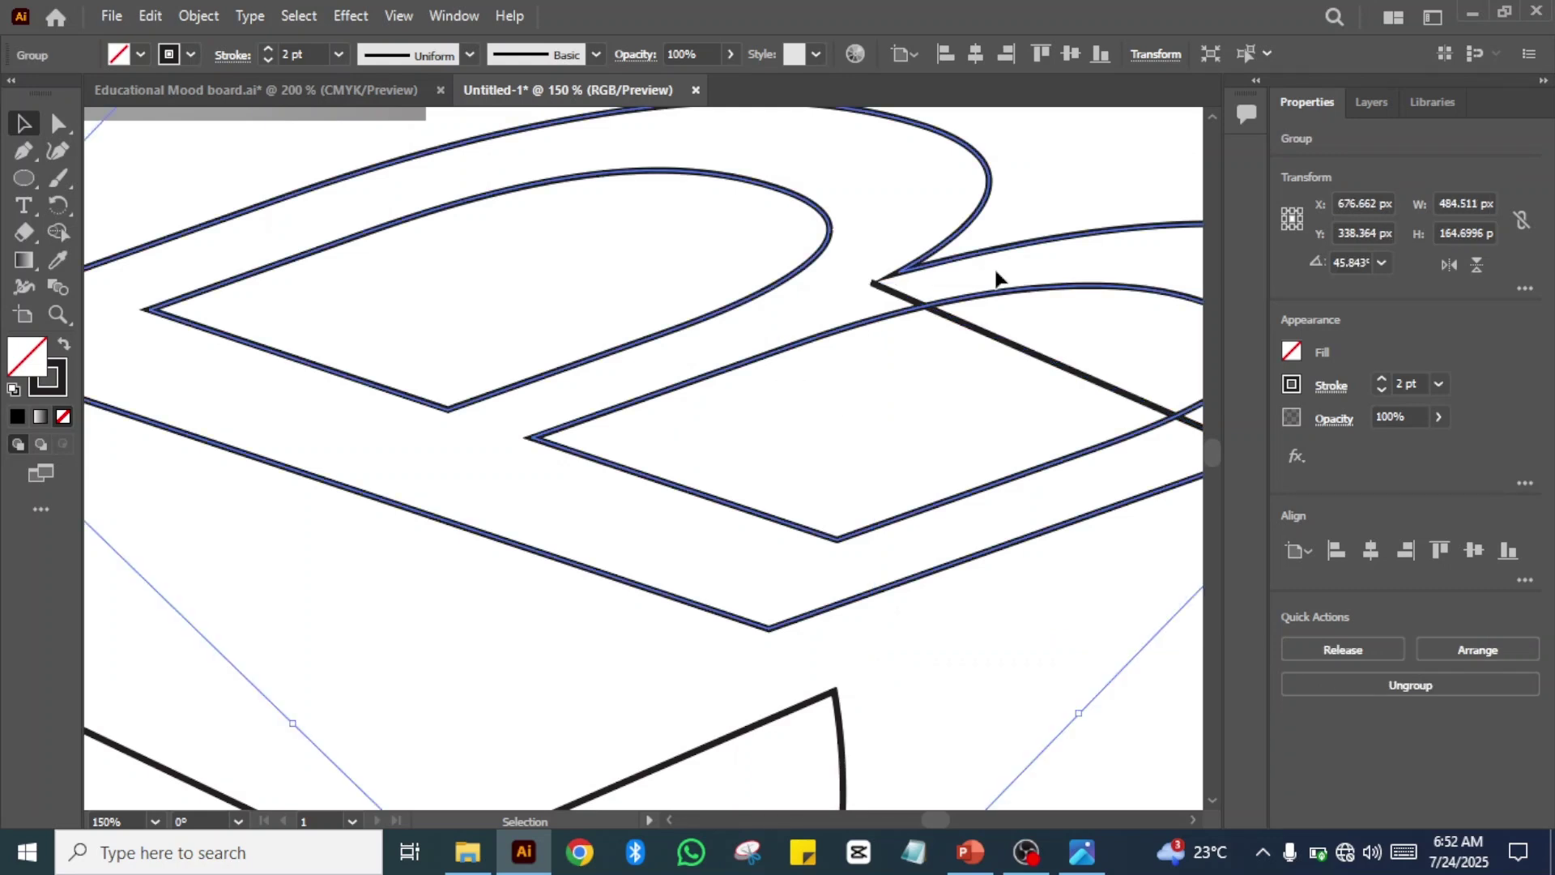
{"action": "key", "text": "a"}
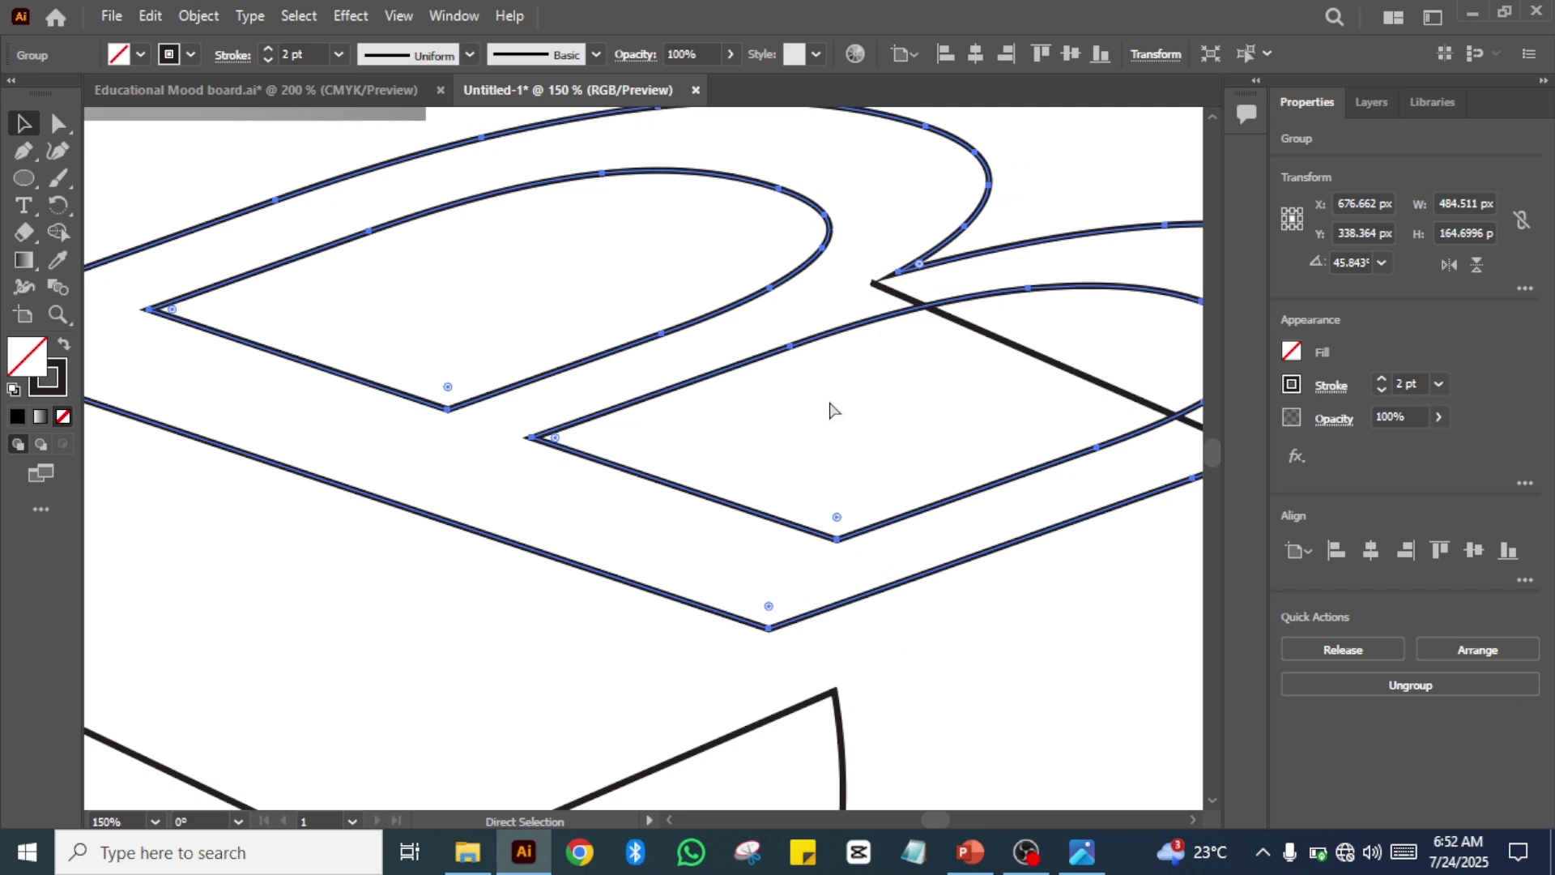
{"action": "key", "text": "ctrl+minus"}
{"action": "key", "text": "ctrl+minus"}
{"action": "key", "text": "ctrl+minus"}
{"action": "key", "text": "v"}
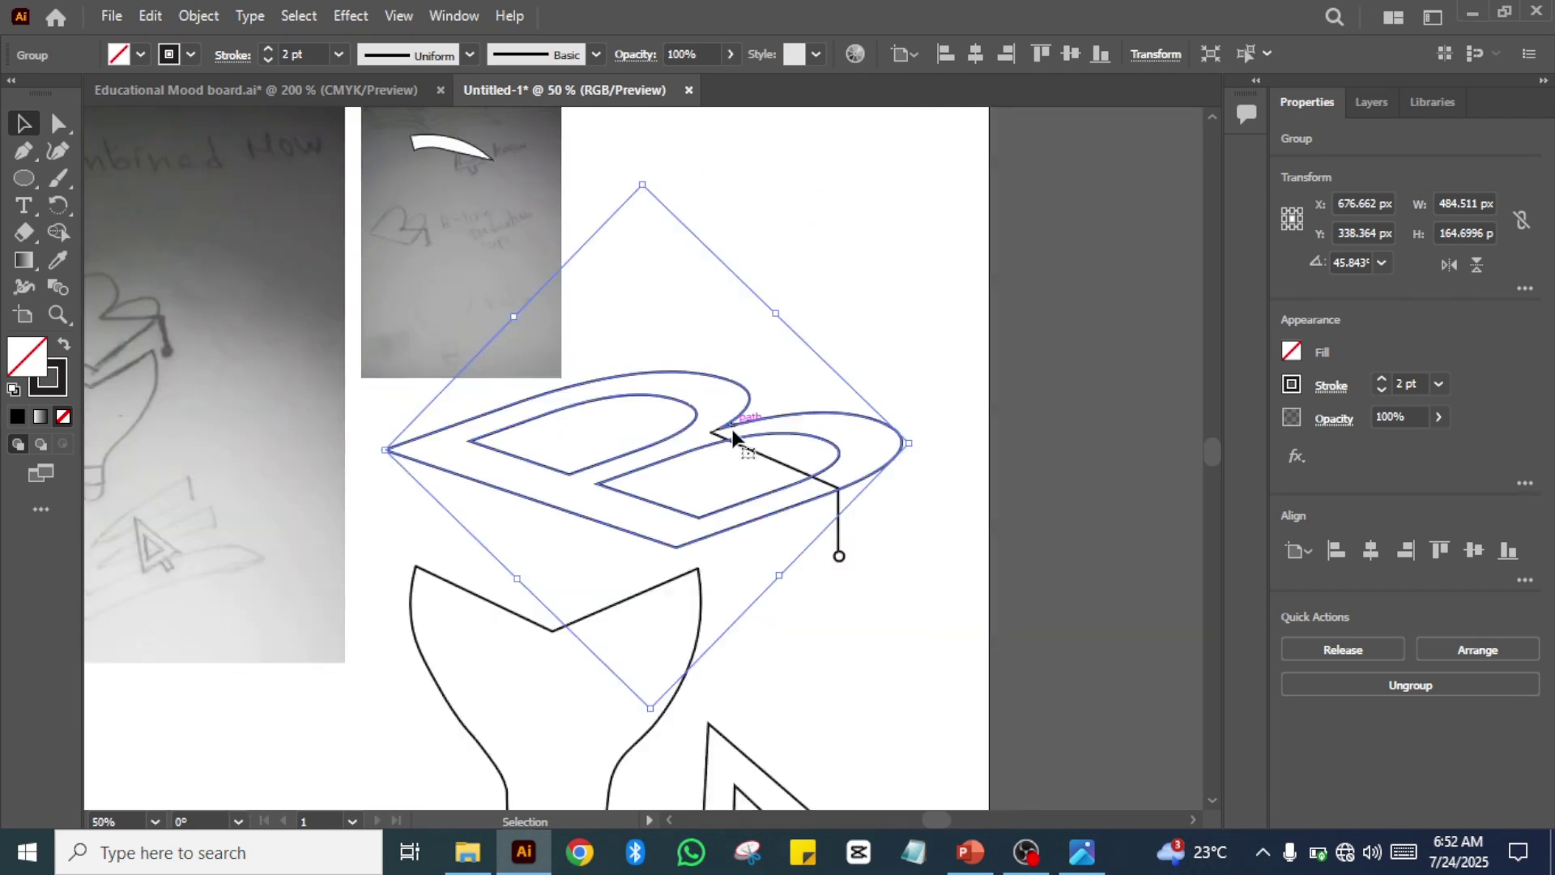
{"action": "left_click", "coordinate": [855, 305]}
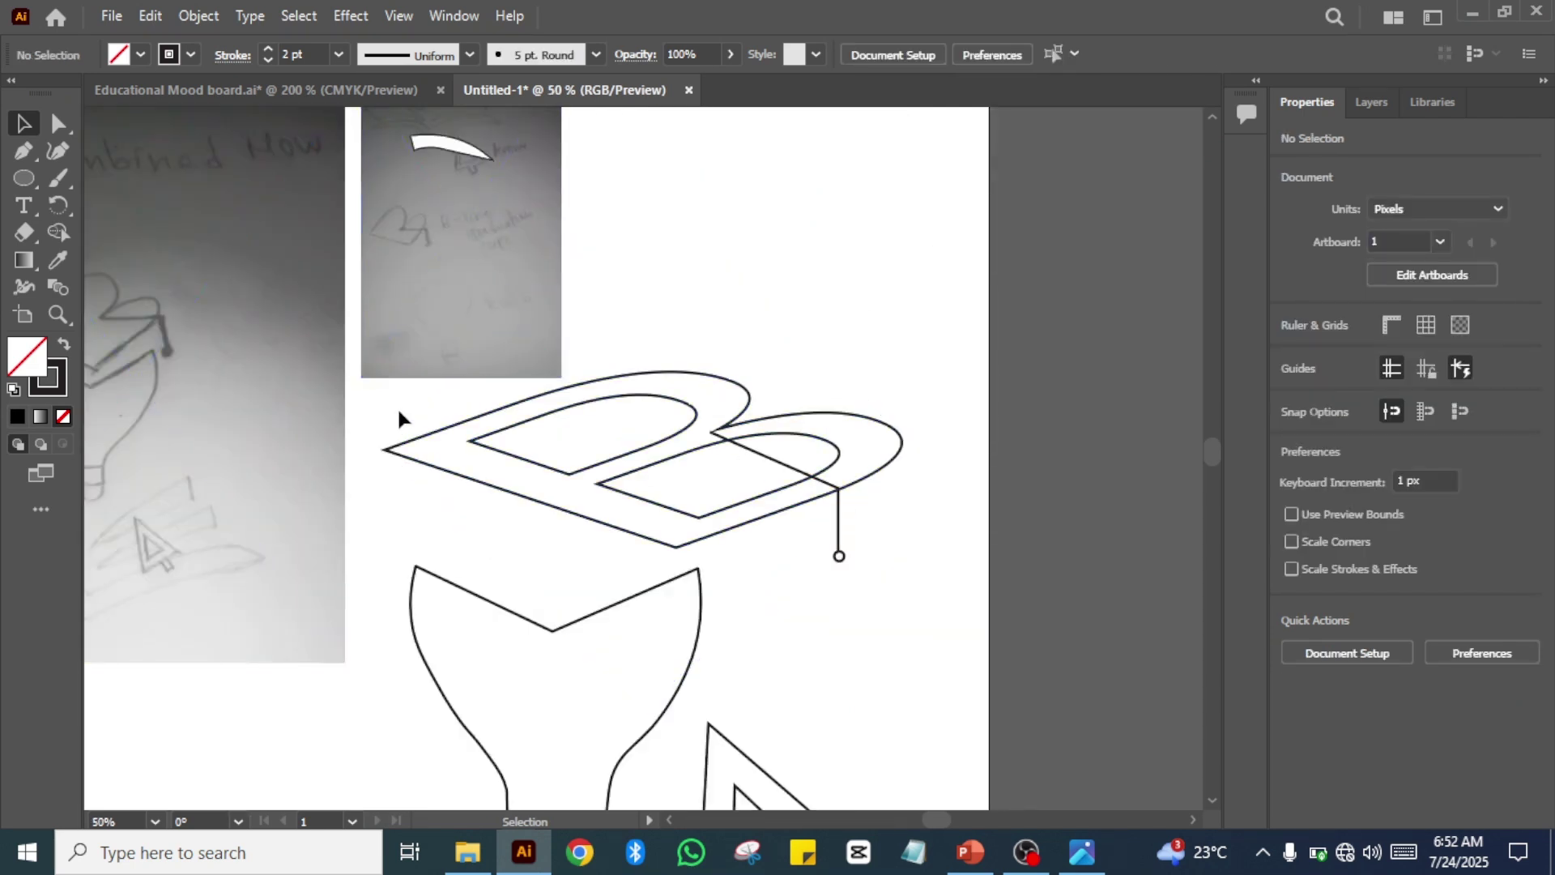
{"action": "left_click_drag", "start_coordinate": [387, 430], "coordinate": [892, 567]}
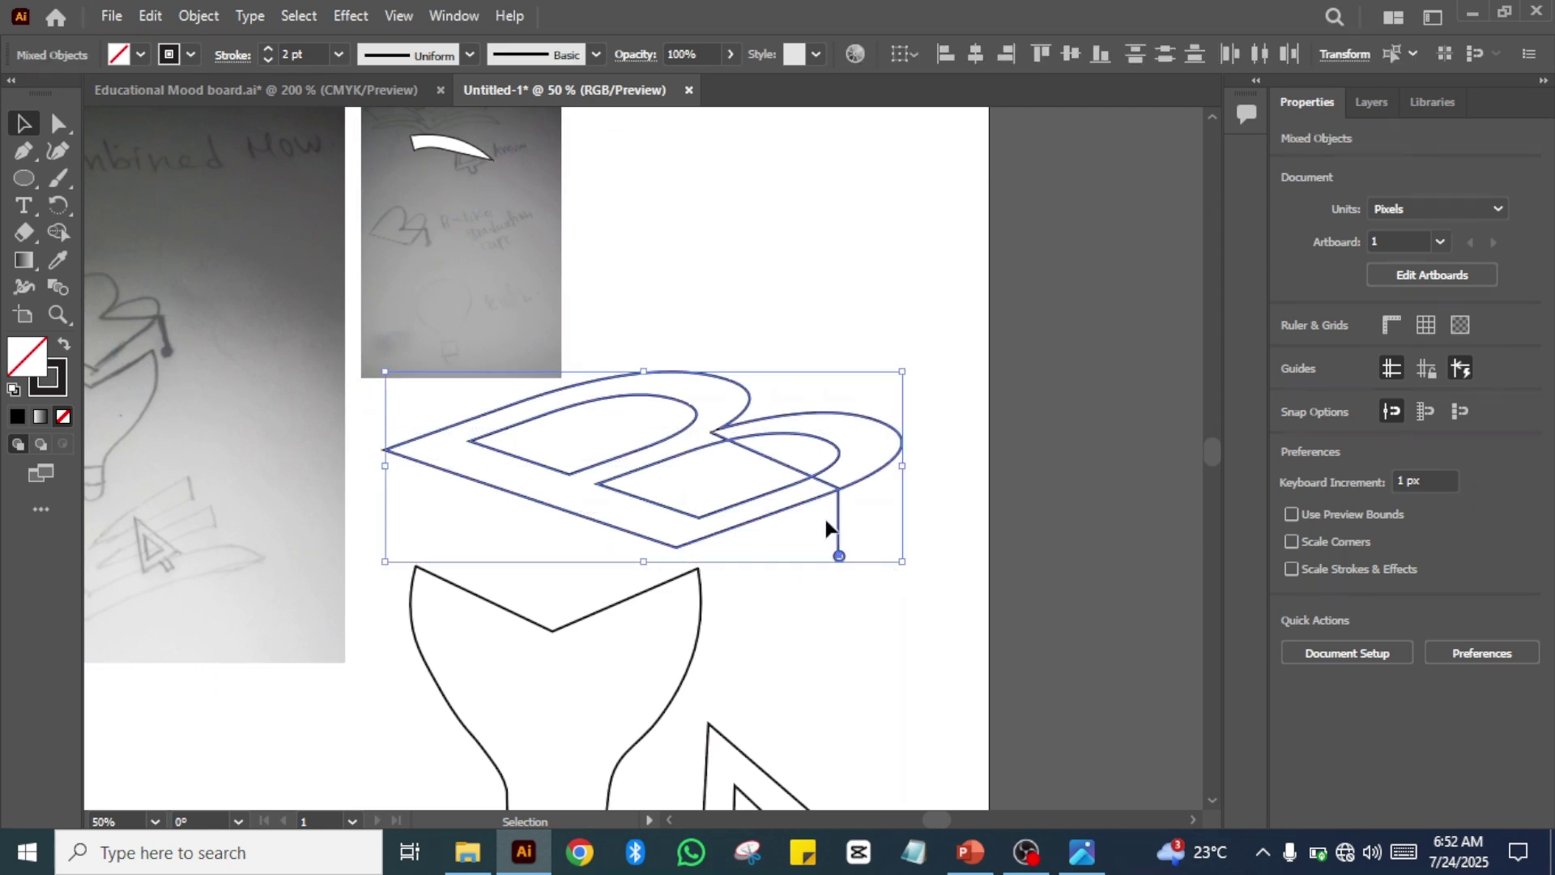
{"action": "right_click", "coordinate": [840, 467]}
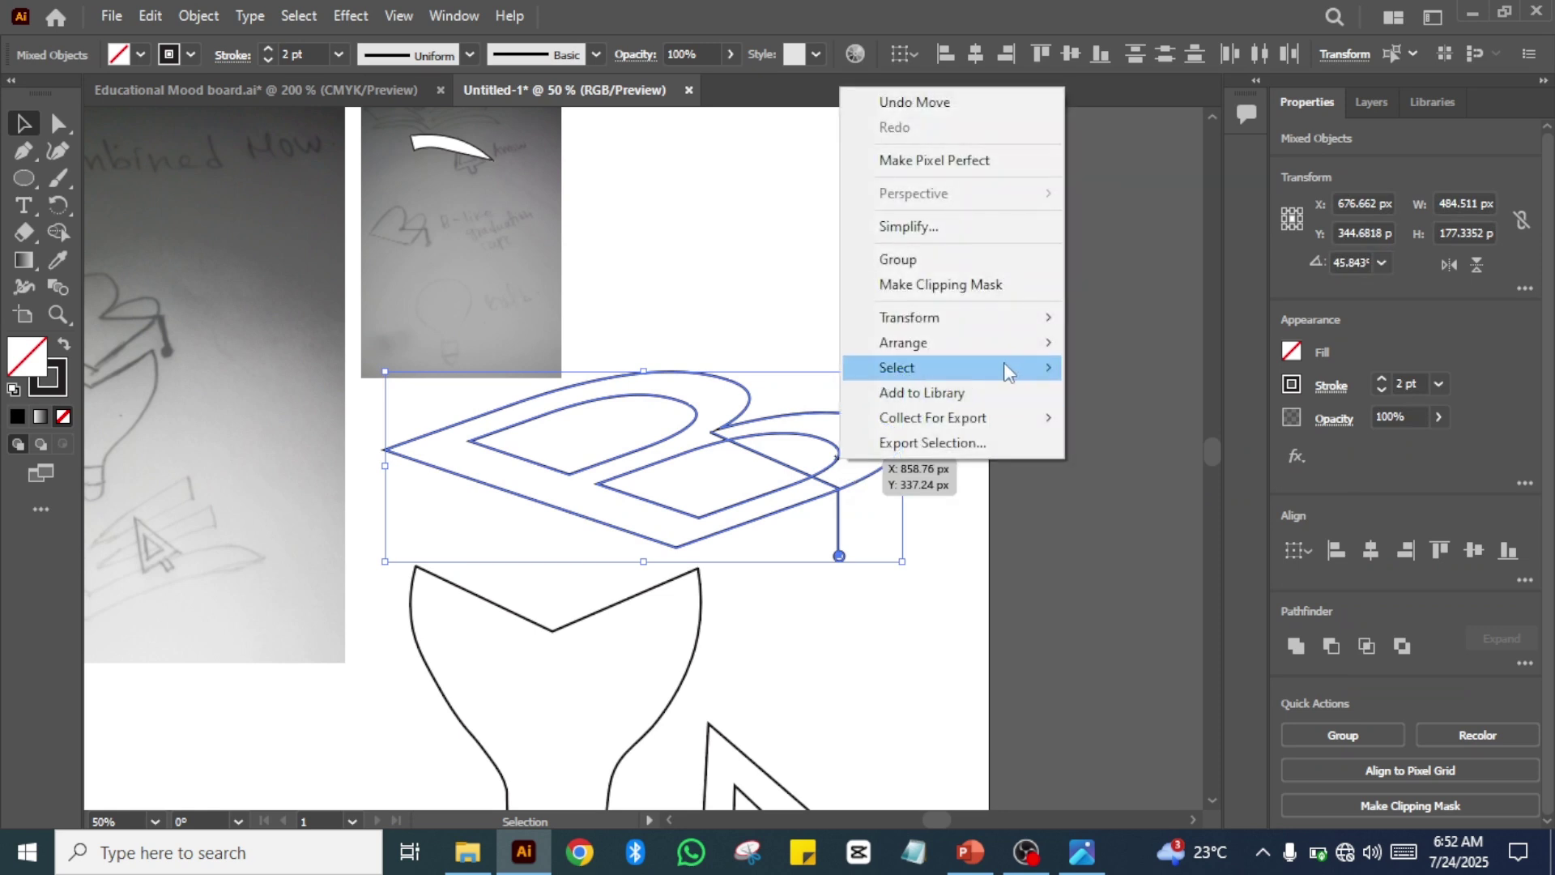
{"action": "left_click", "coordinate": [792, 354]}
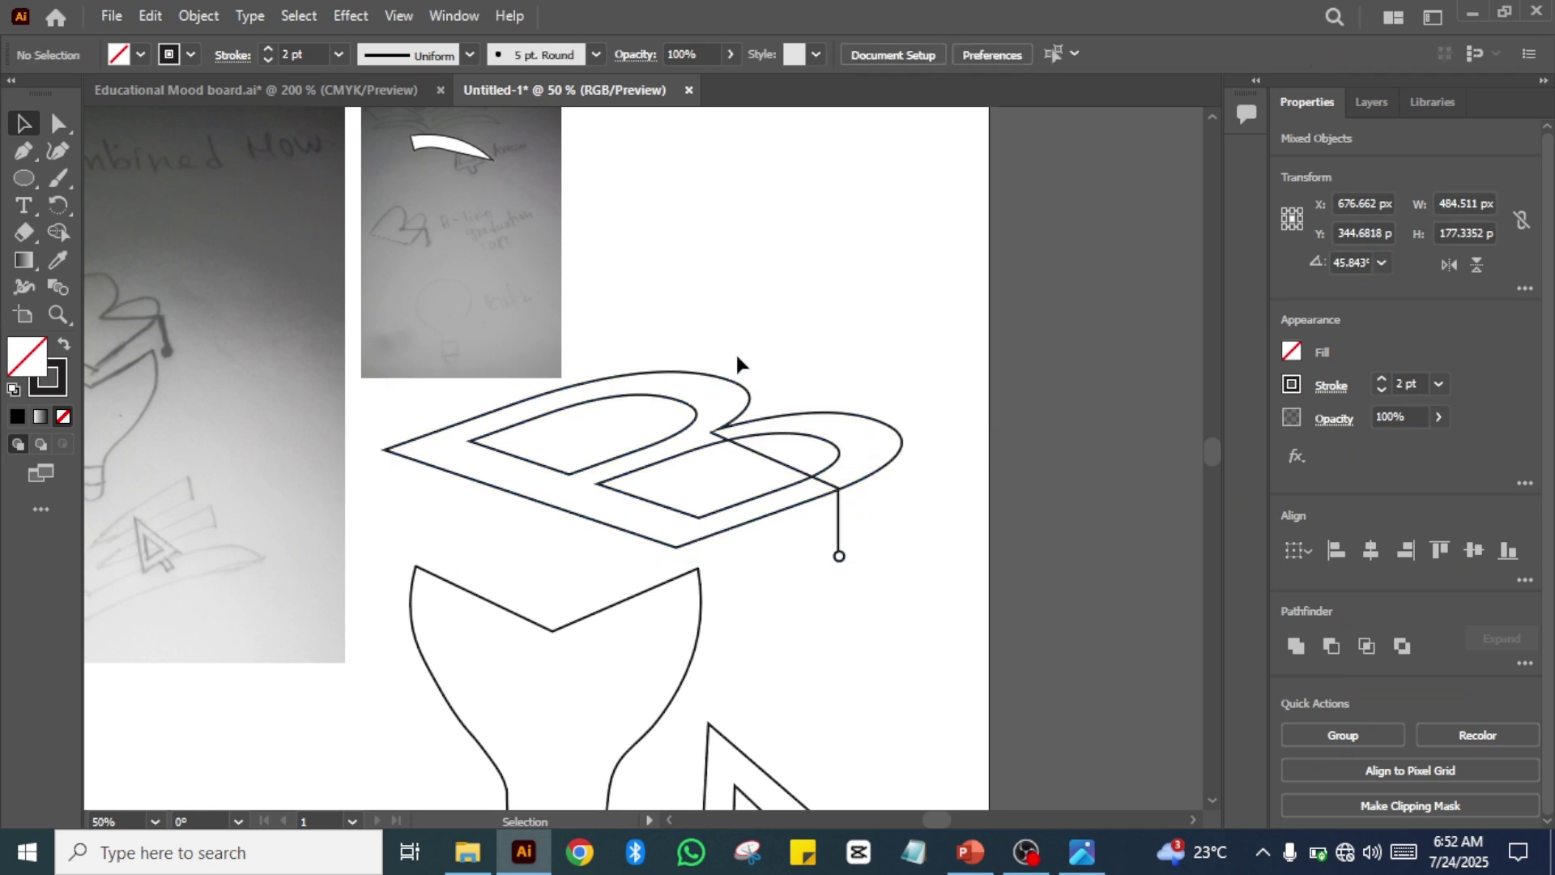
{"action": "left_click", "coordinate": [798, 477]}
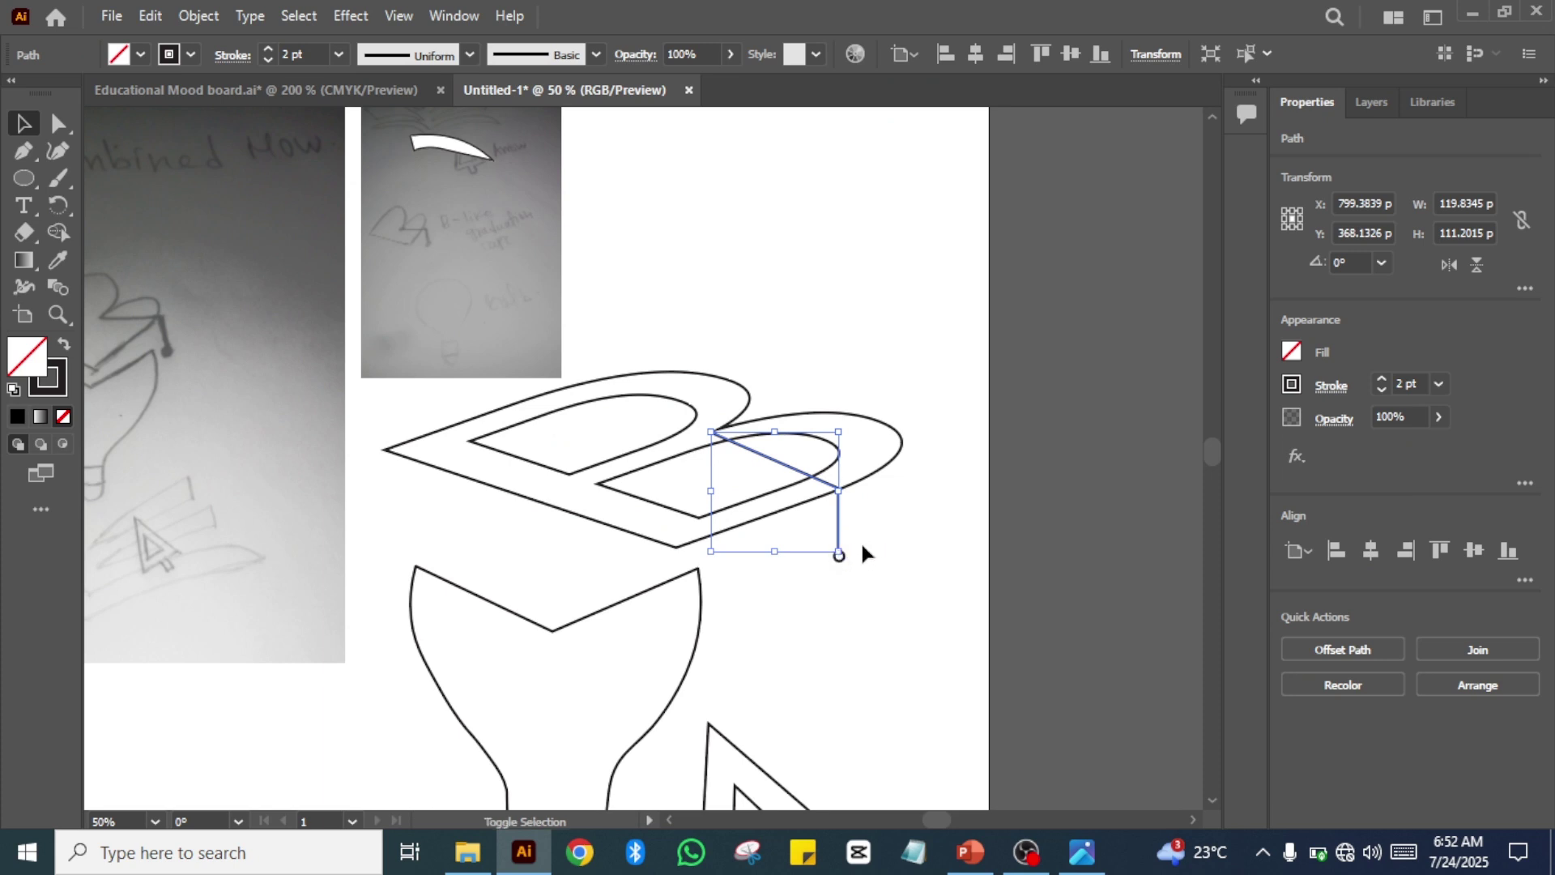
{"action": "key", "text": "plus"}
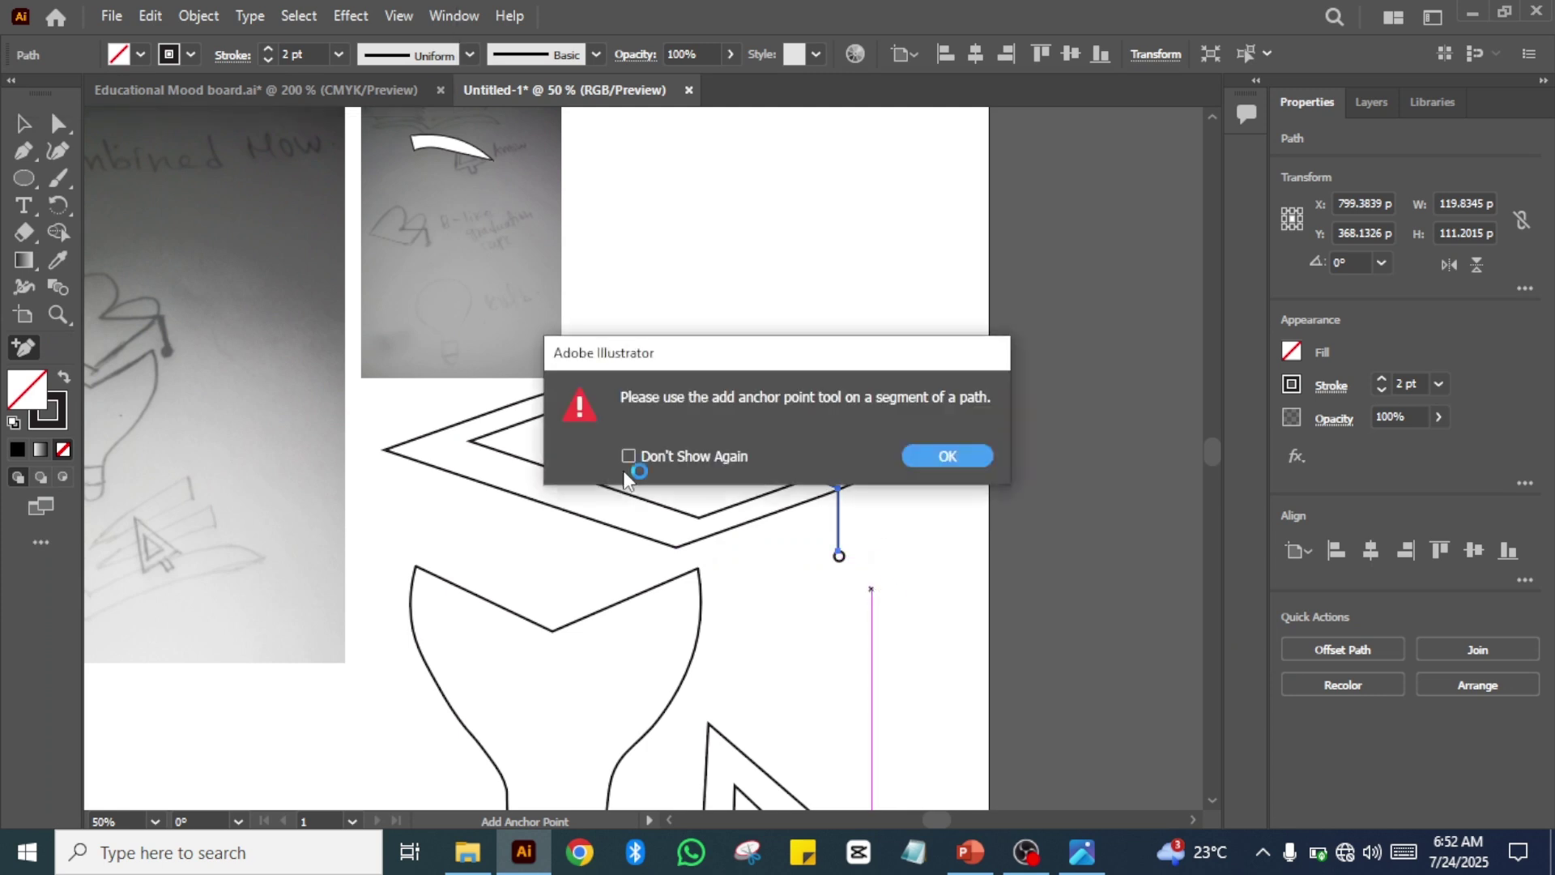
{"action": "left_click", "coordinate": [944, 456]}
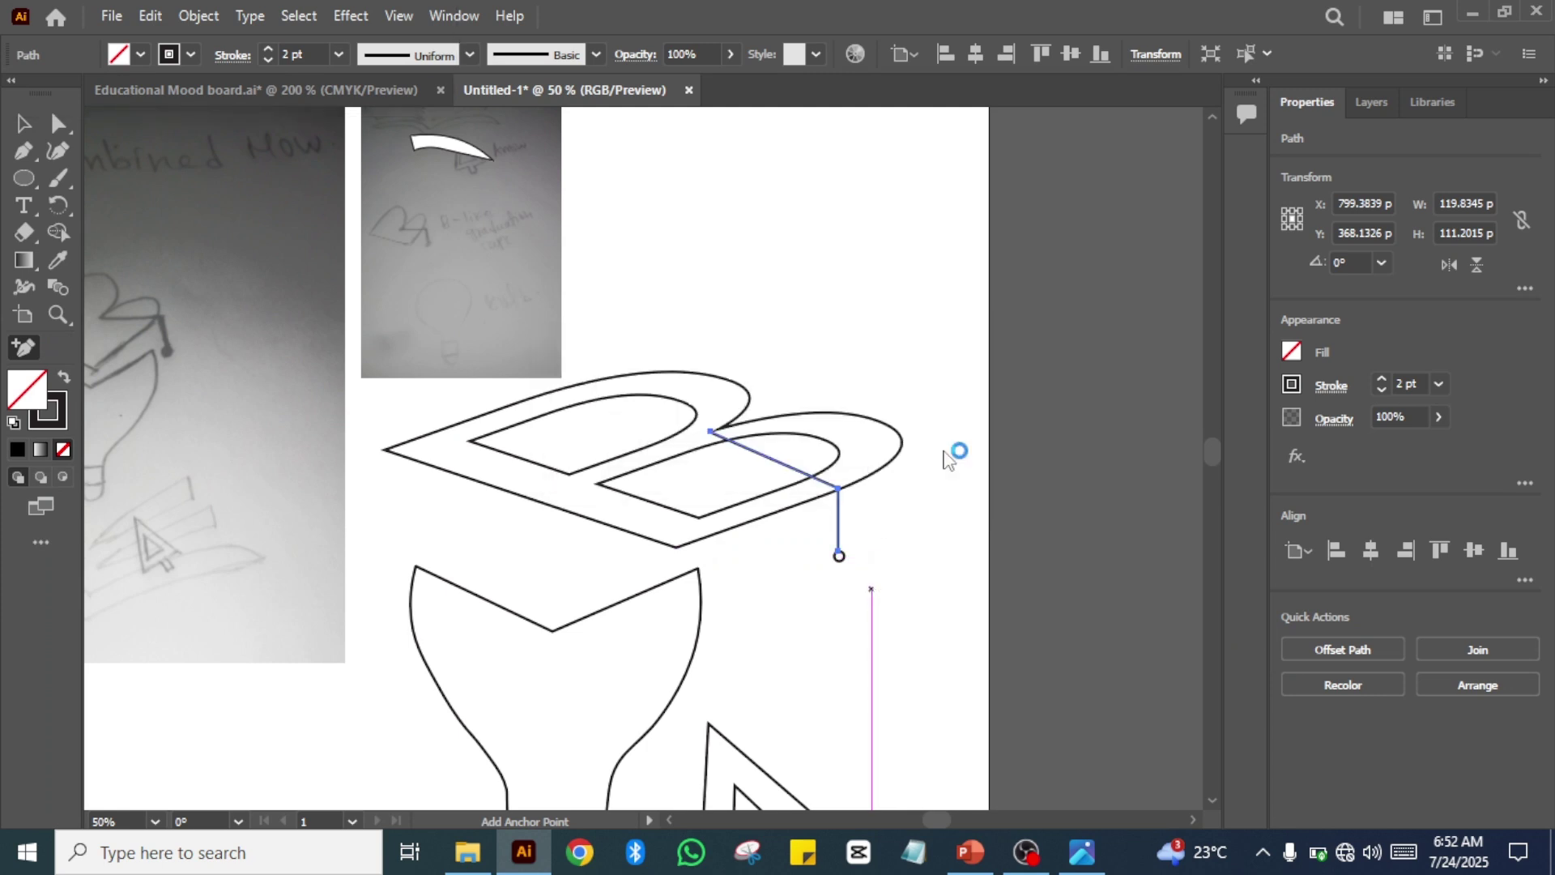
{"action": "left_click", "coordinate": [24, 122]}
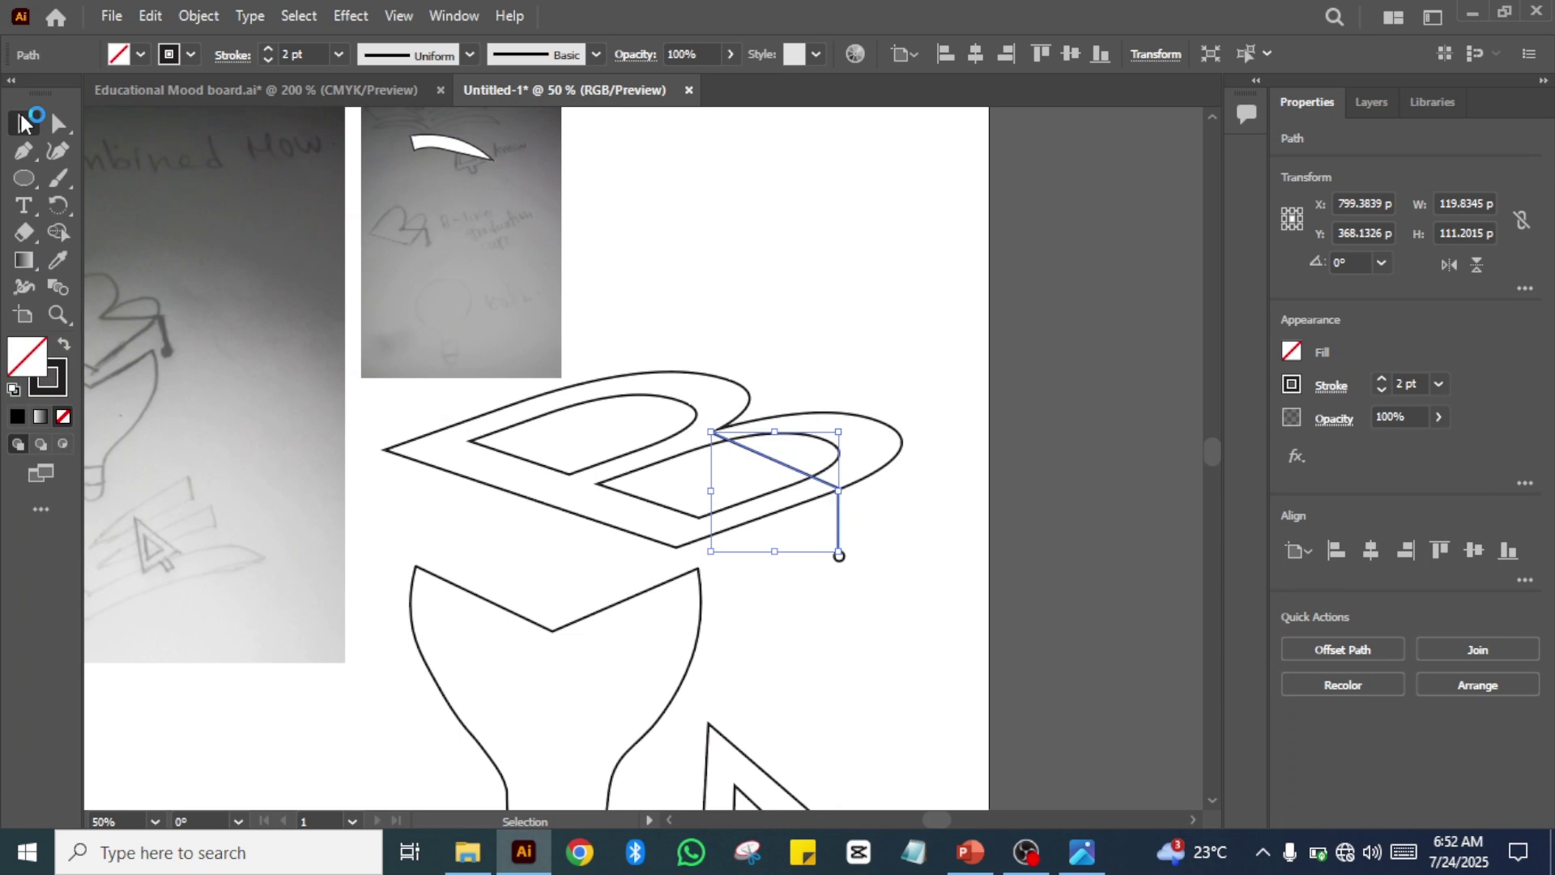
{"action": "left_click", "coordinate": [706, 304]}
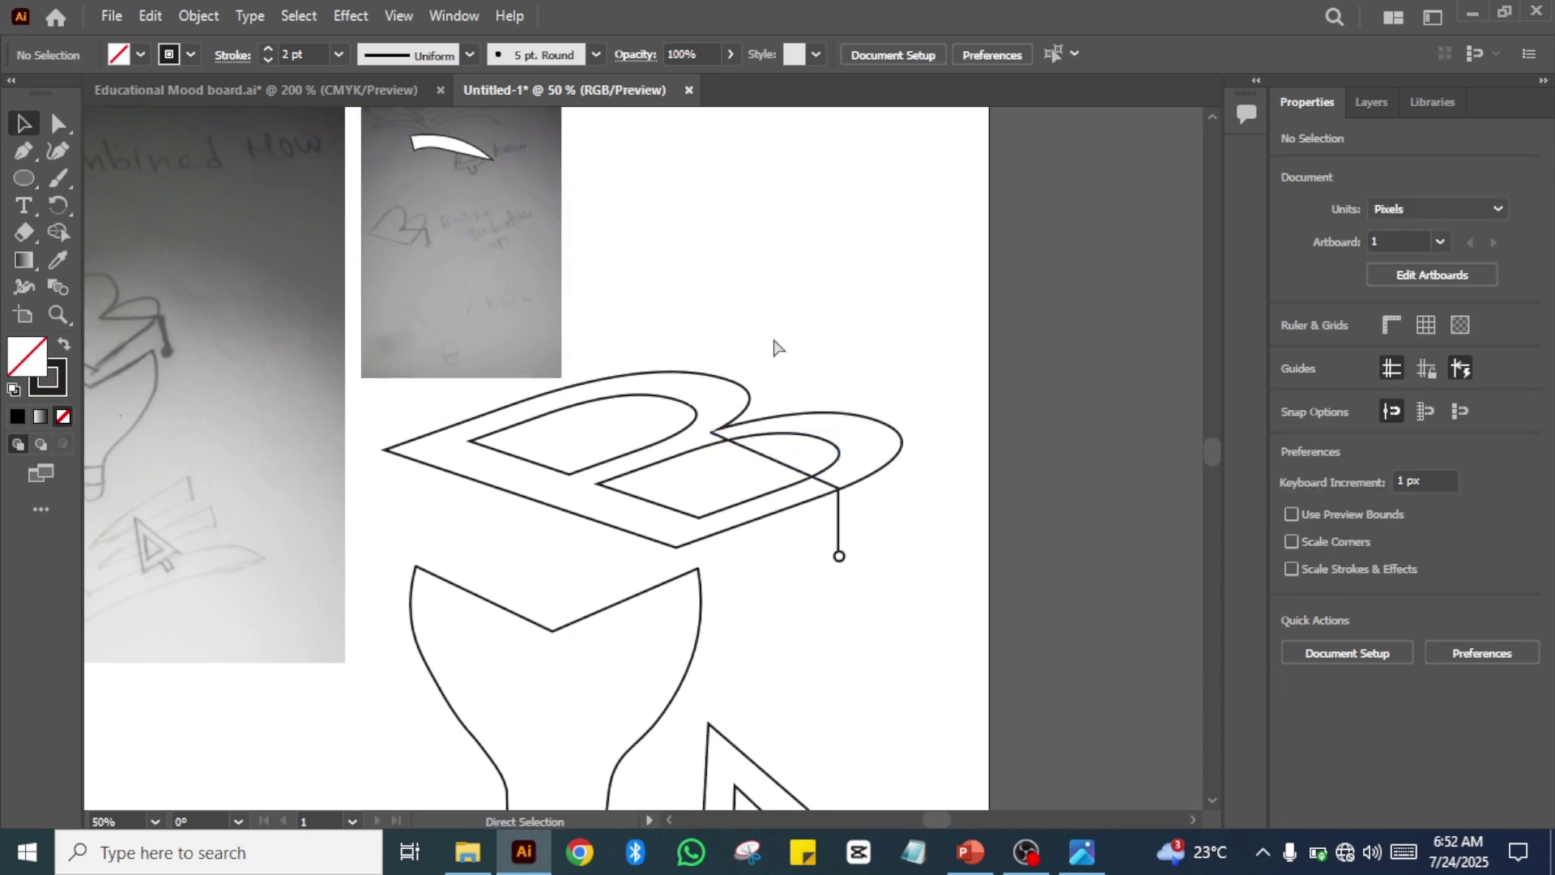
{"action": "key", "text": "ctrl+equal"}
{"action": "key", "text": "ctrl+equal"}
{"action": "key", "text": "ctrl+equal"}
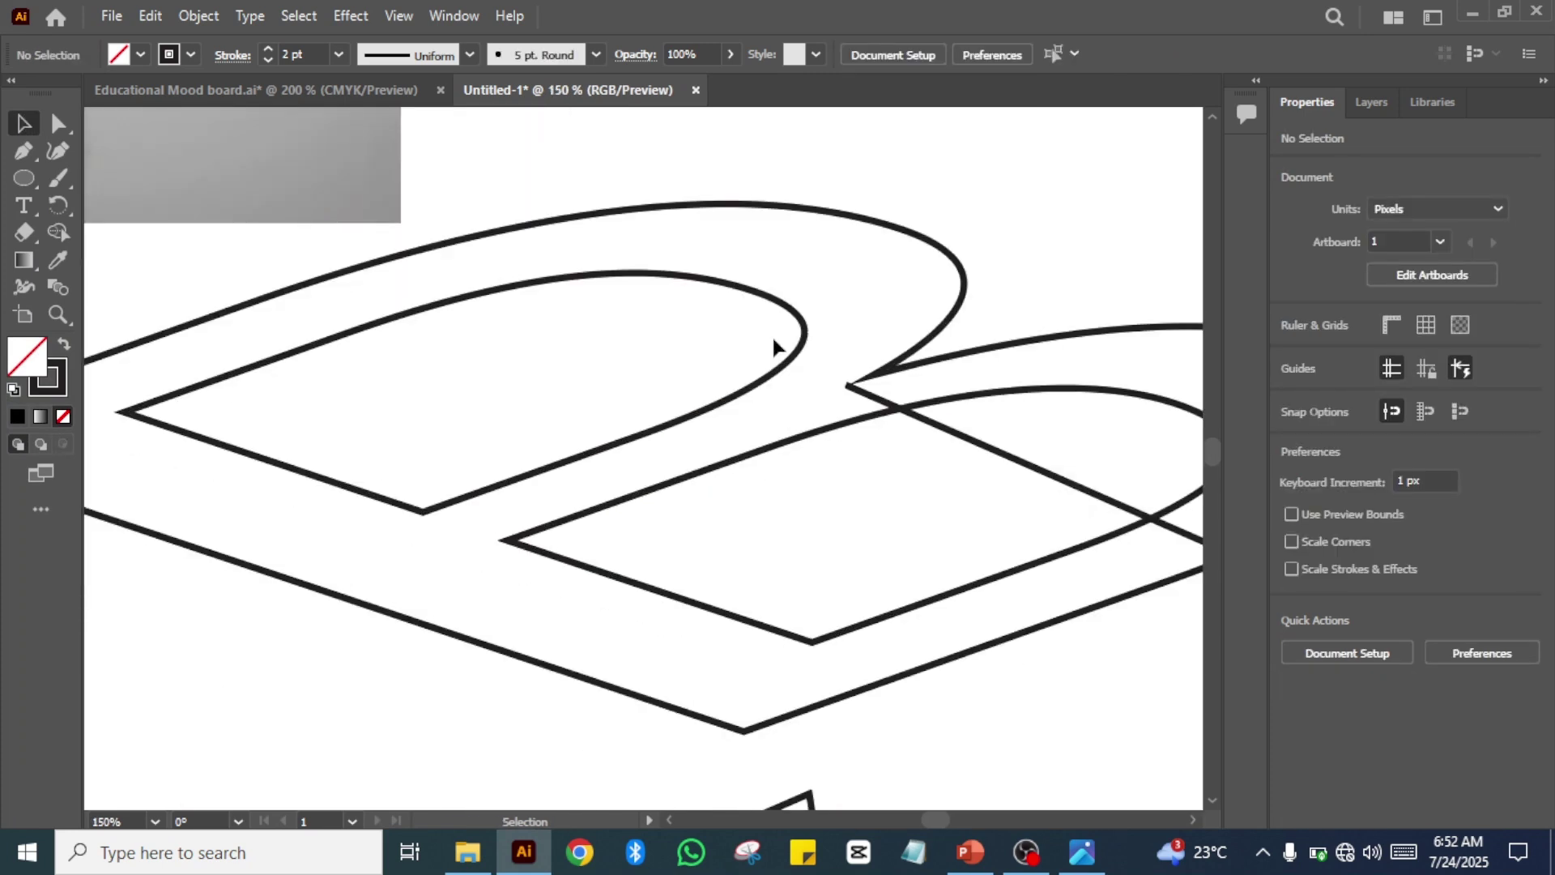
{"action": "left_click_drag", "start_coordinate": [1034, 194], "coordinate": [684, 187]}
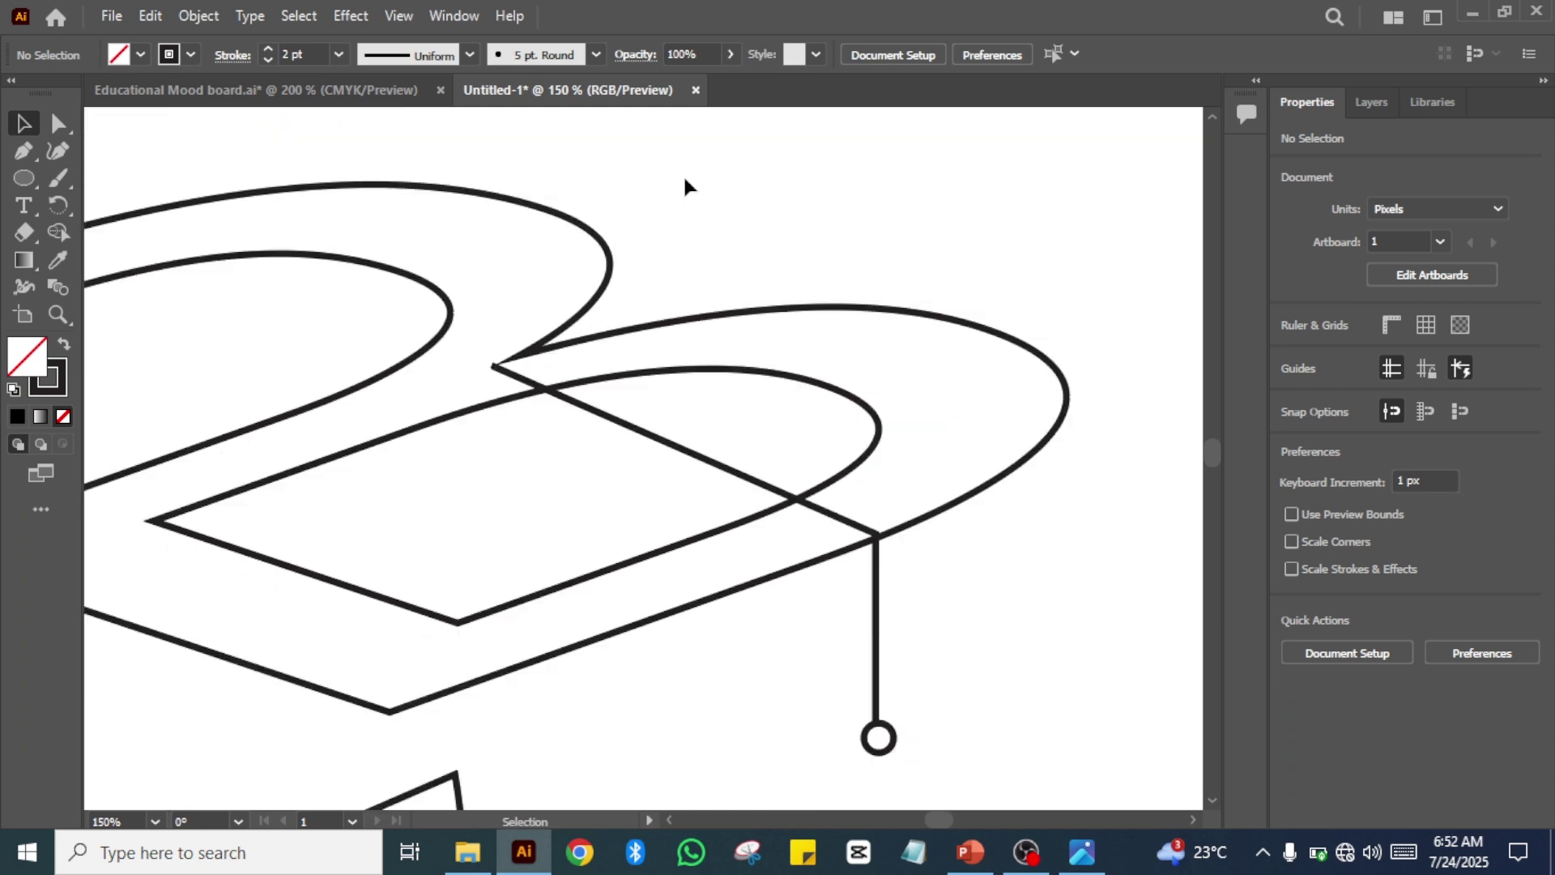
{"action": "left_click", "coordinate": [702, 320]}
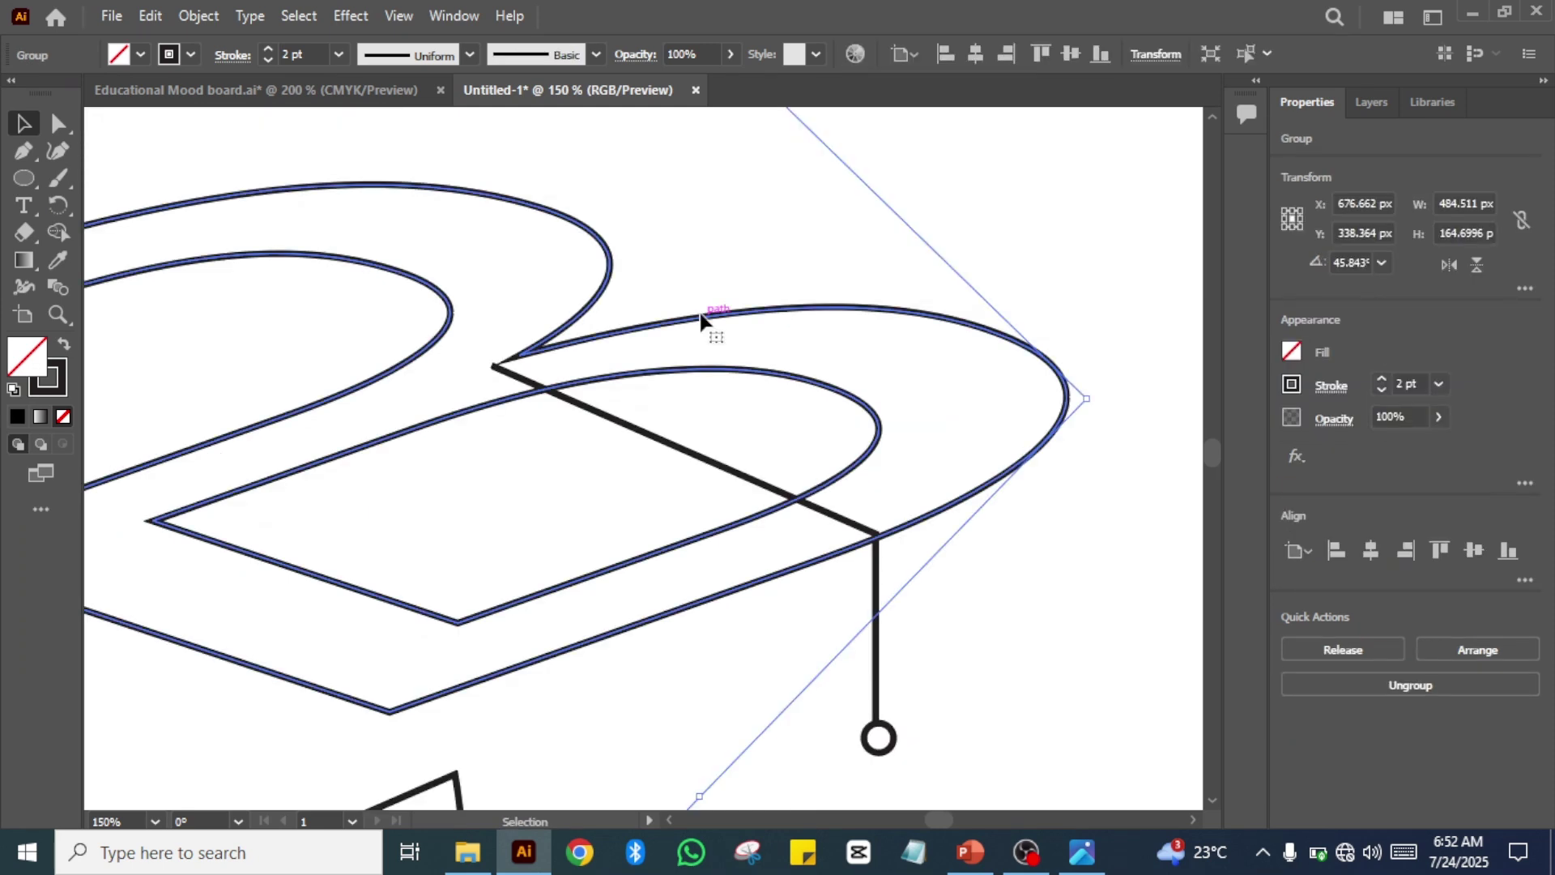
{"action": "left_click", "coordinate": [594, 413], "text": "shift"}
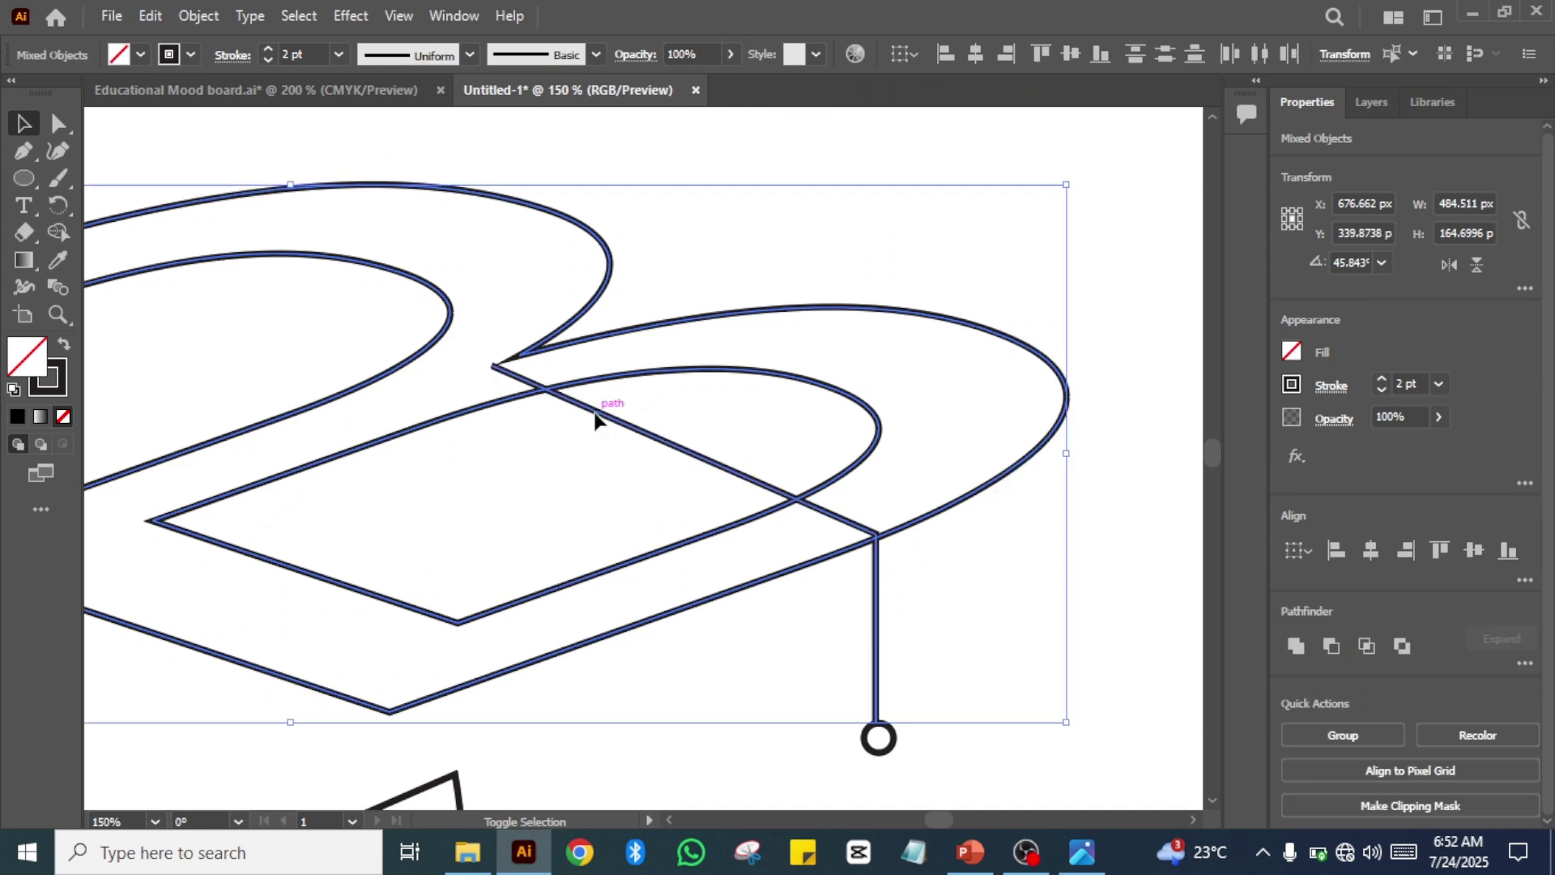
{"action": "left_click", "coordinate": [1083, 285]}
{"action": "left_click", "coordinate": [878, 664]}
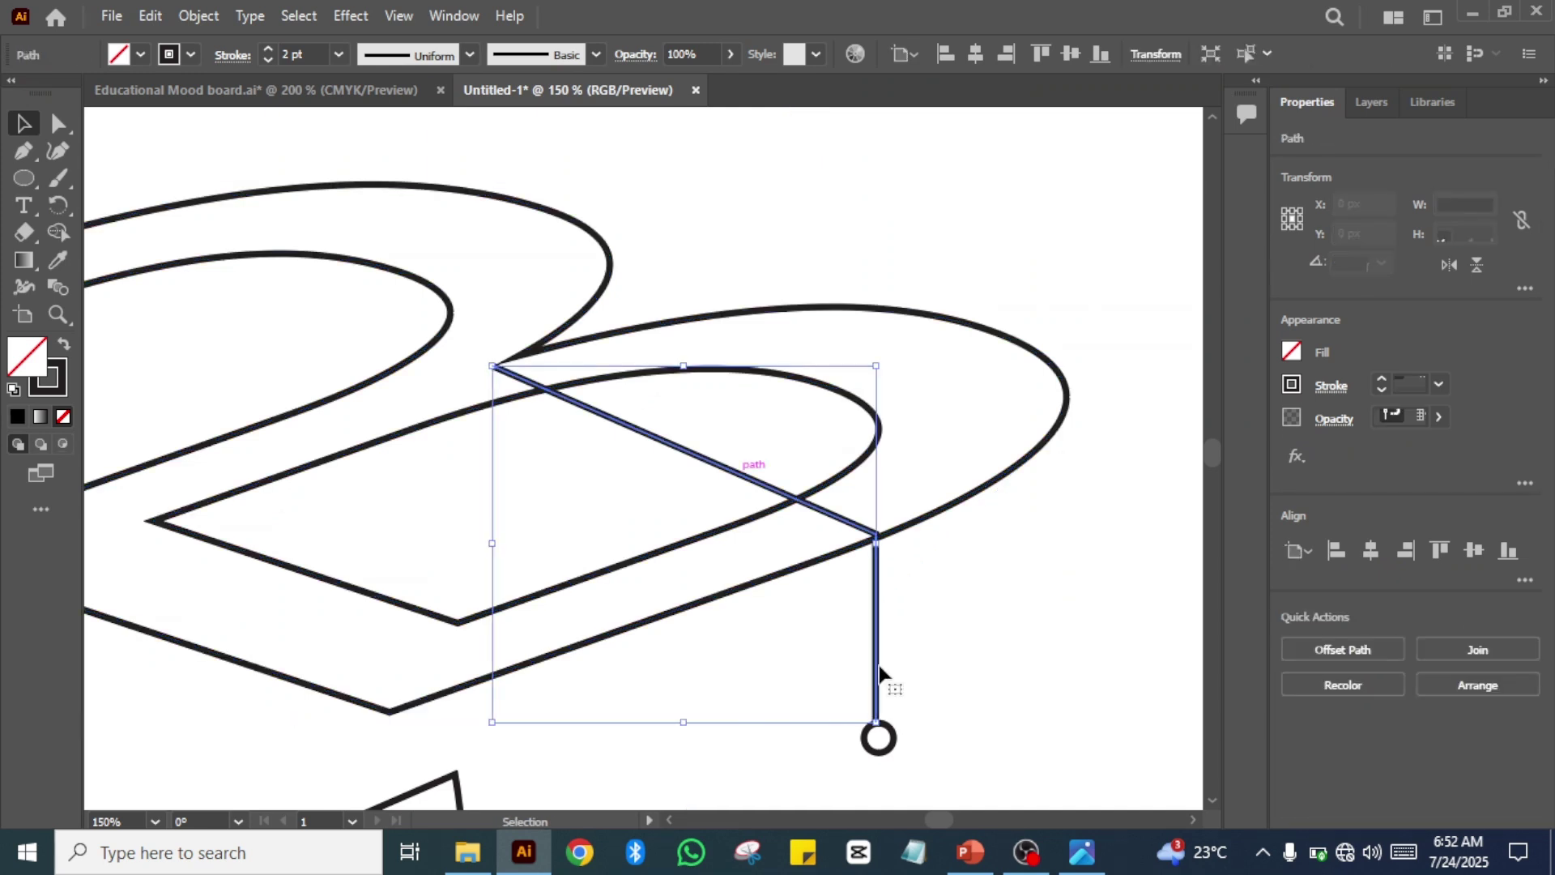
{"action": "left_click", "coordinate": [890, 726], "text": "shift"}
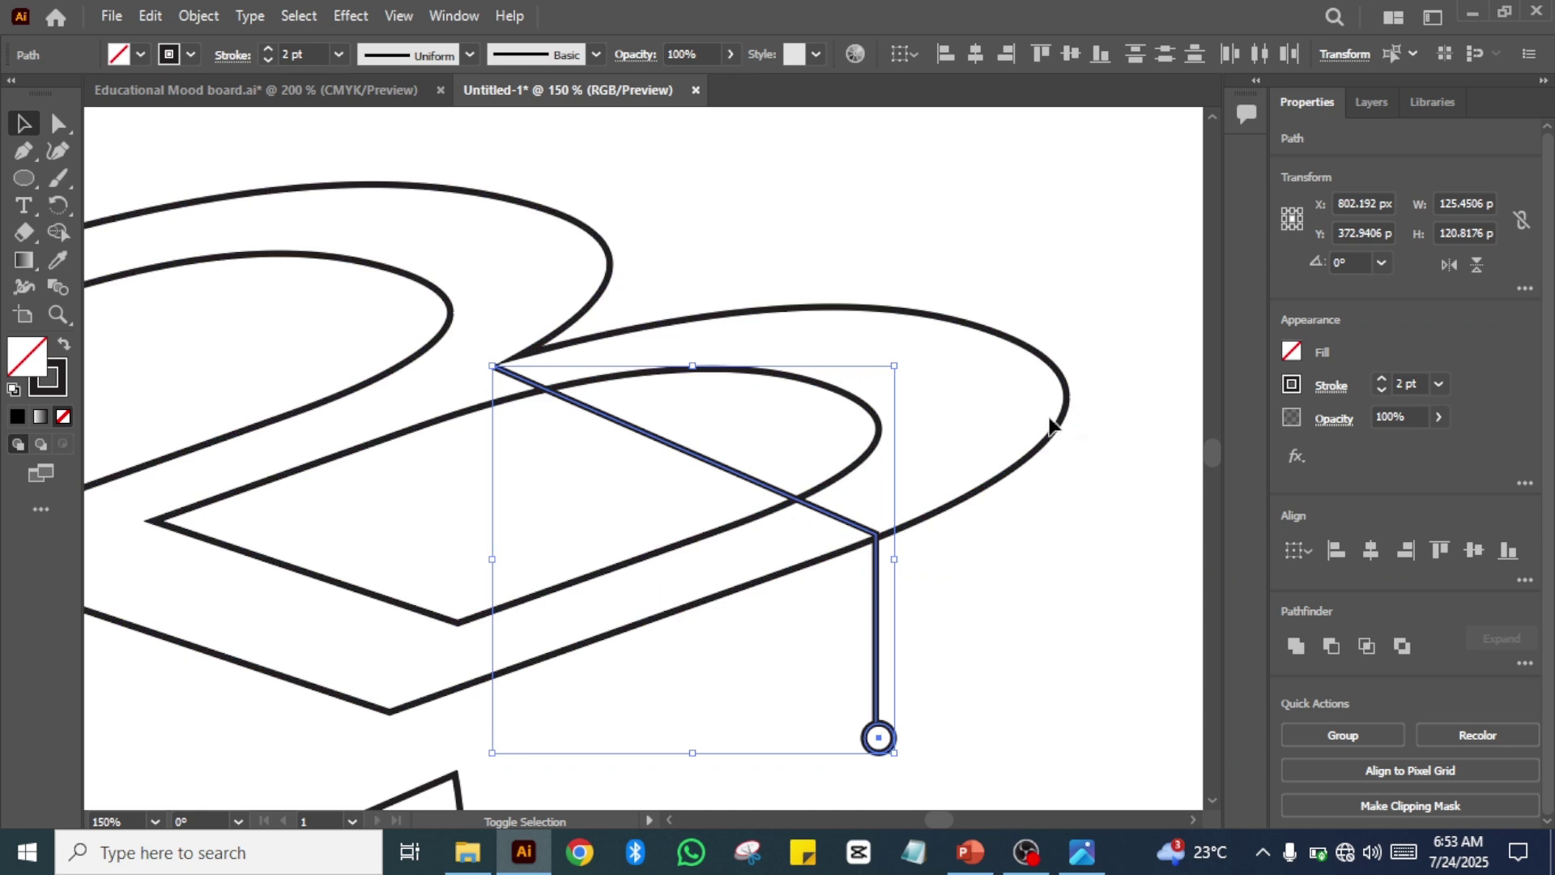
{"action": "left_click", "coordinate": [1053, 427], "text": "shift"}
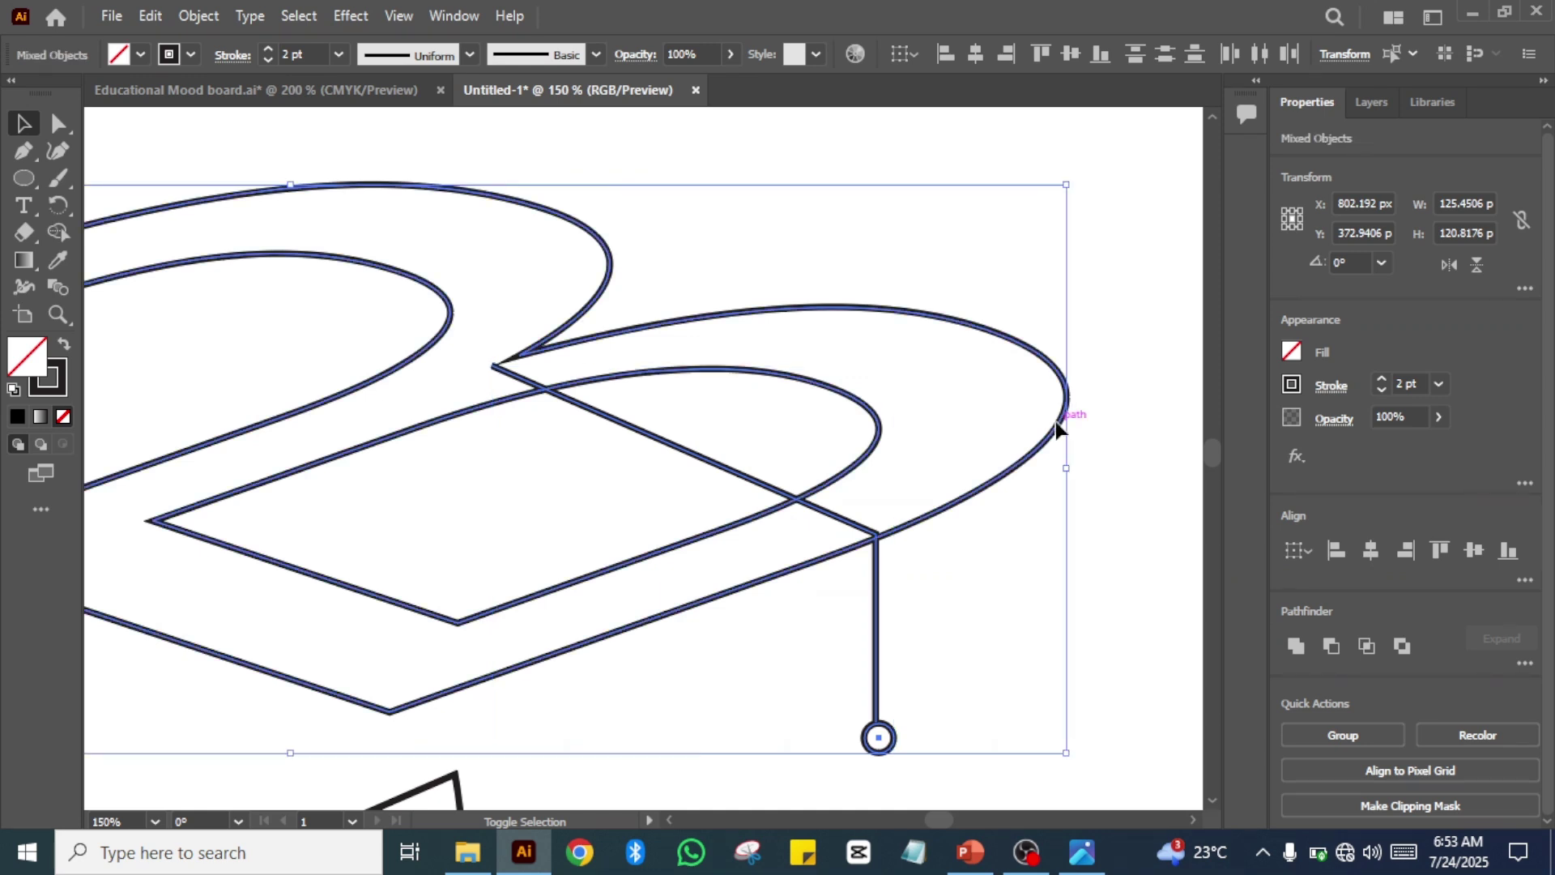
{"action": "right_click", "coordinate": [1049, 421]}
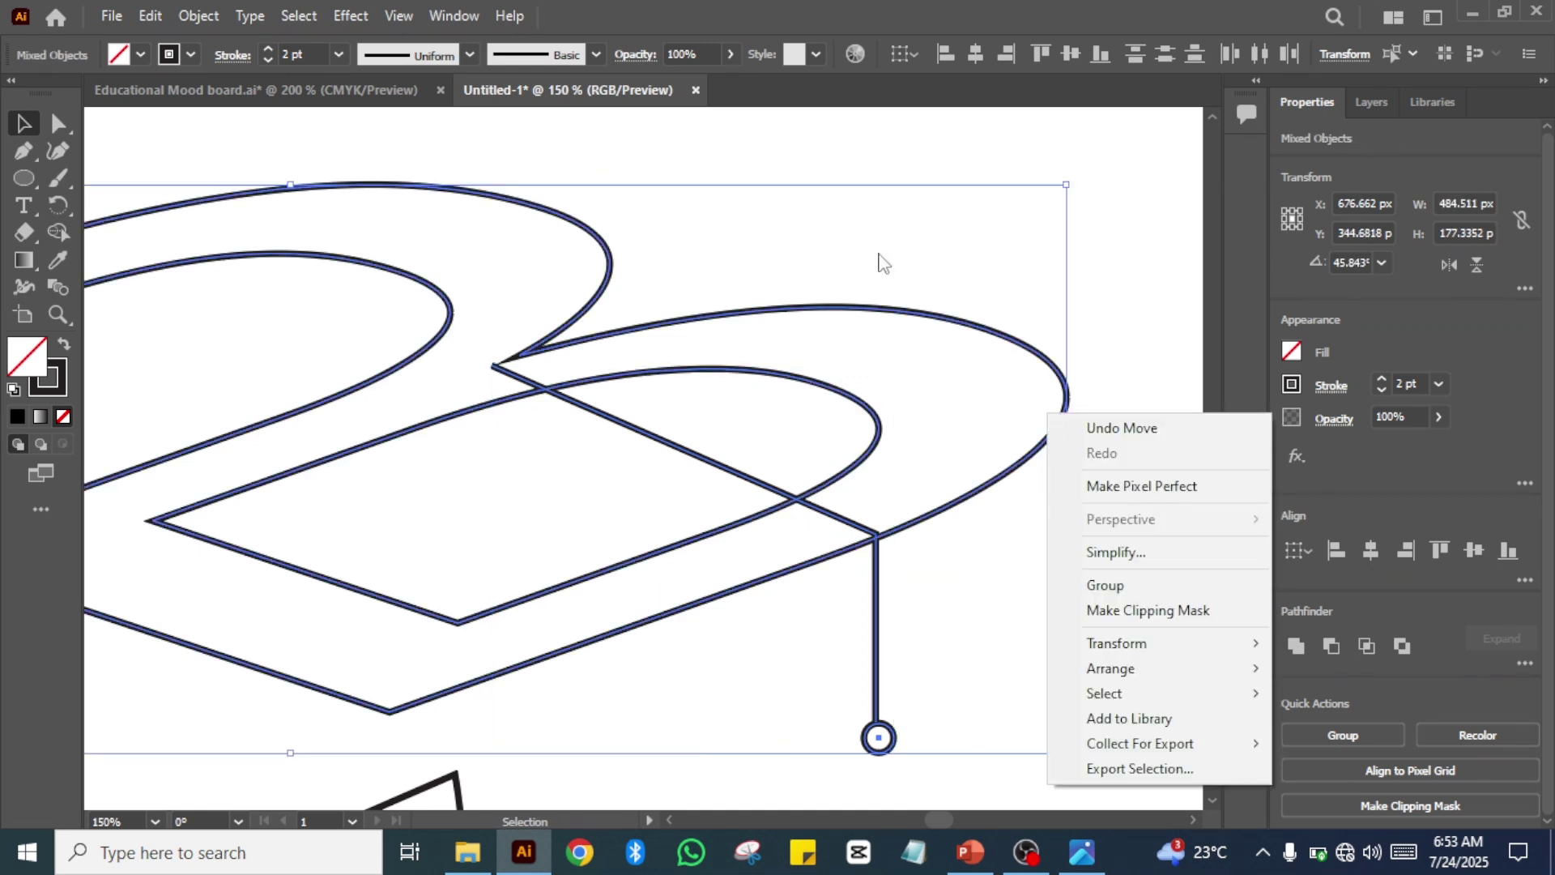
{"action": "left_click", "coordinate": [575, 430]}
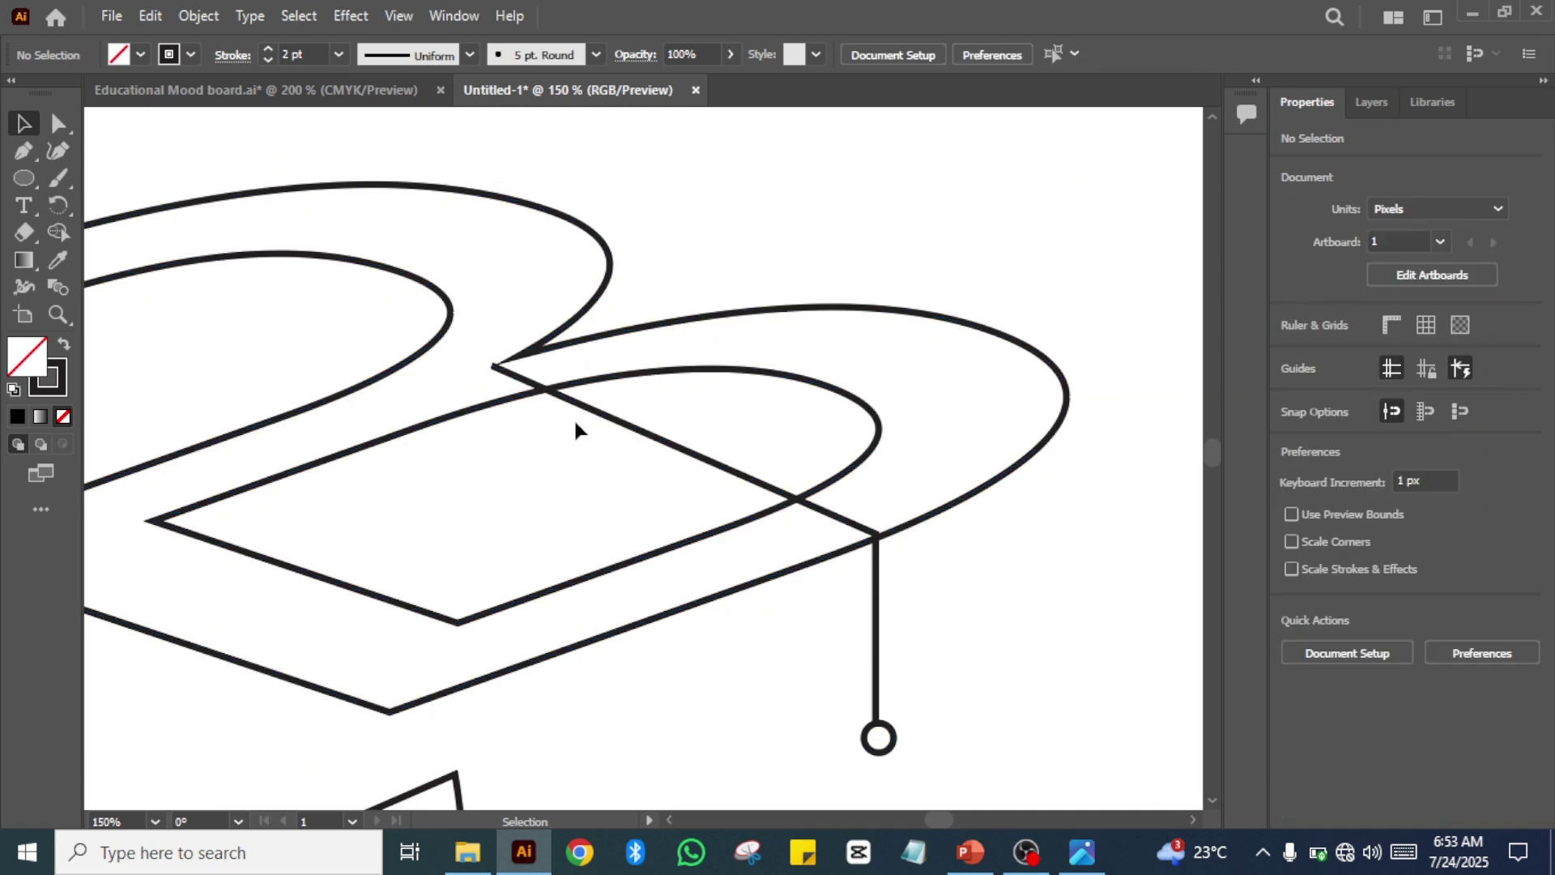
- Group the tassel cord with the circle at its lower end, leaving the B shape out of the group, and deselect
{"action": "left_click", "coordinate": [655, 437]}
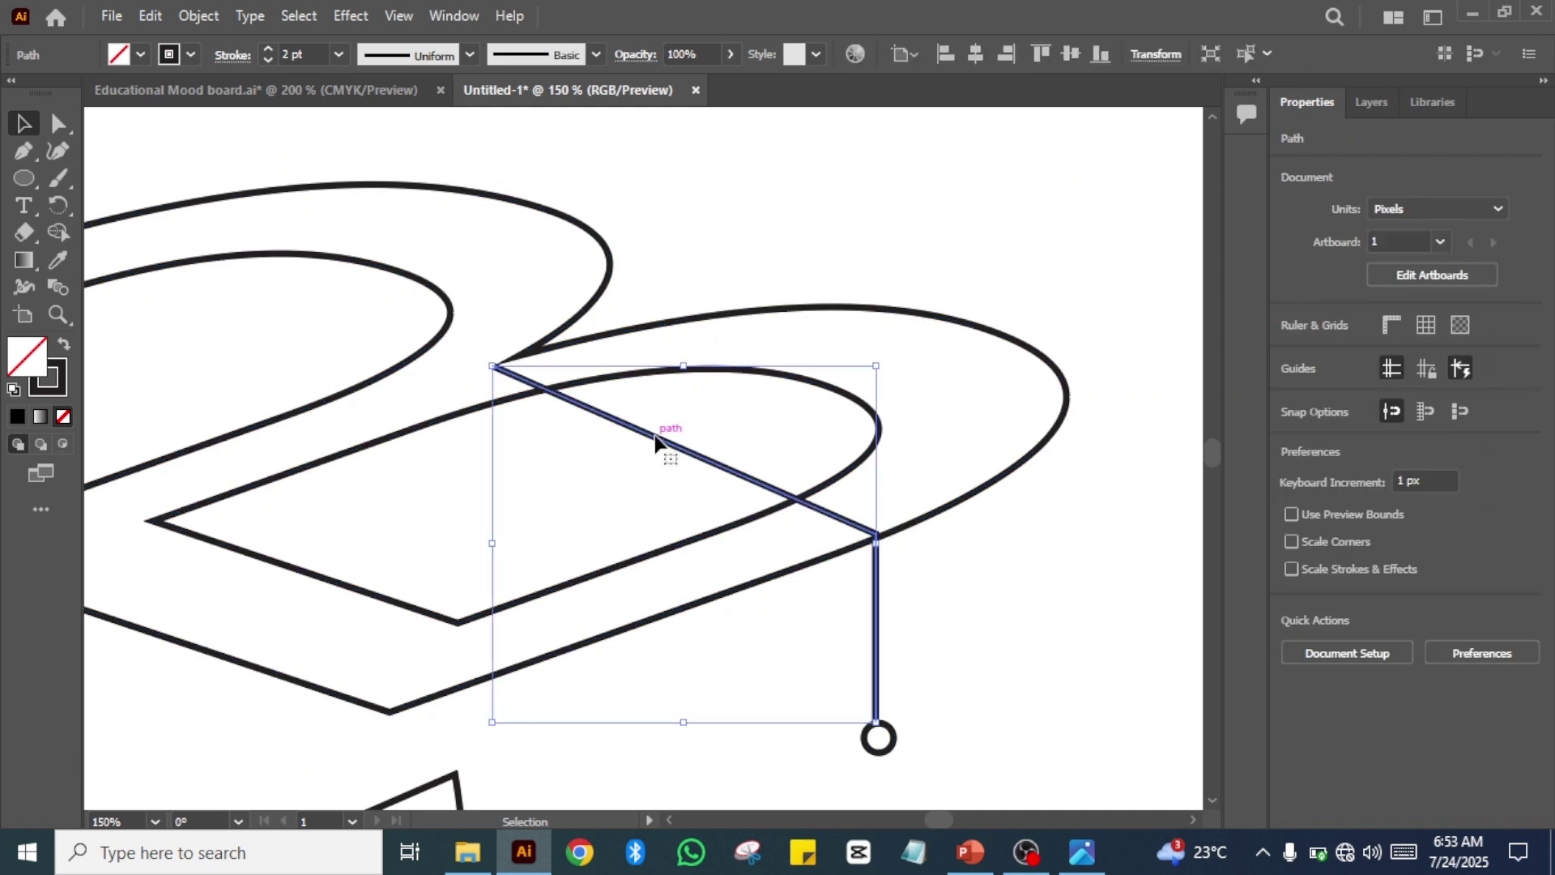
{"action": "left_click", "coordinate": [892, 744], "text": "shift"}
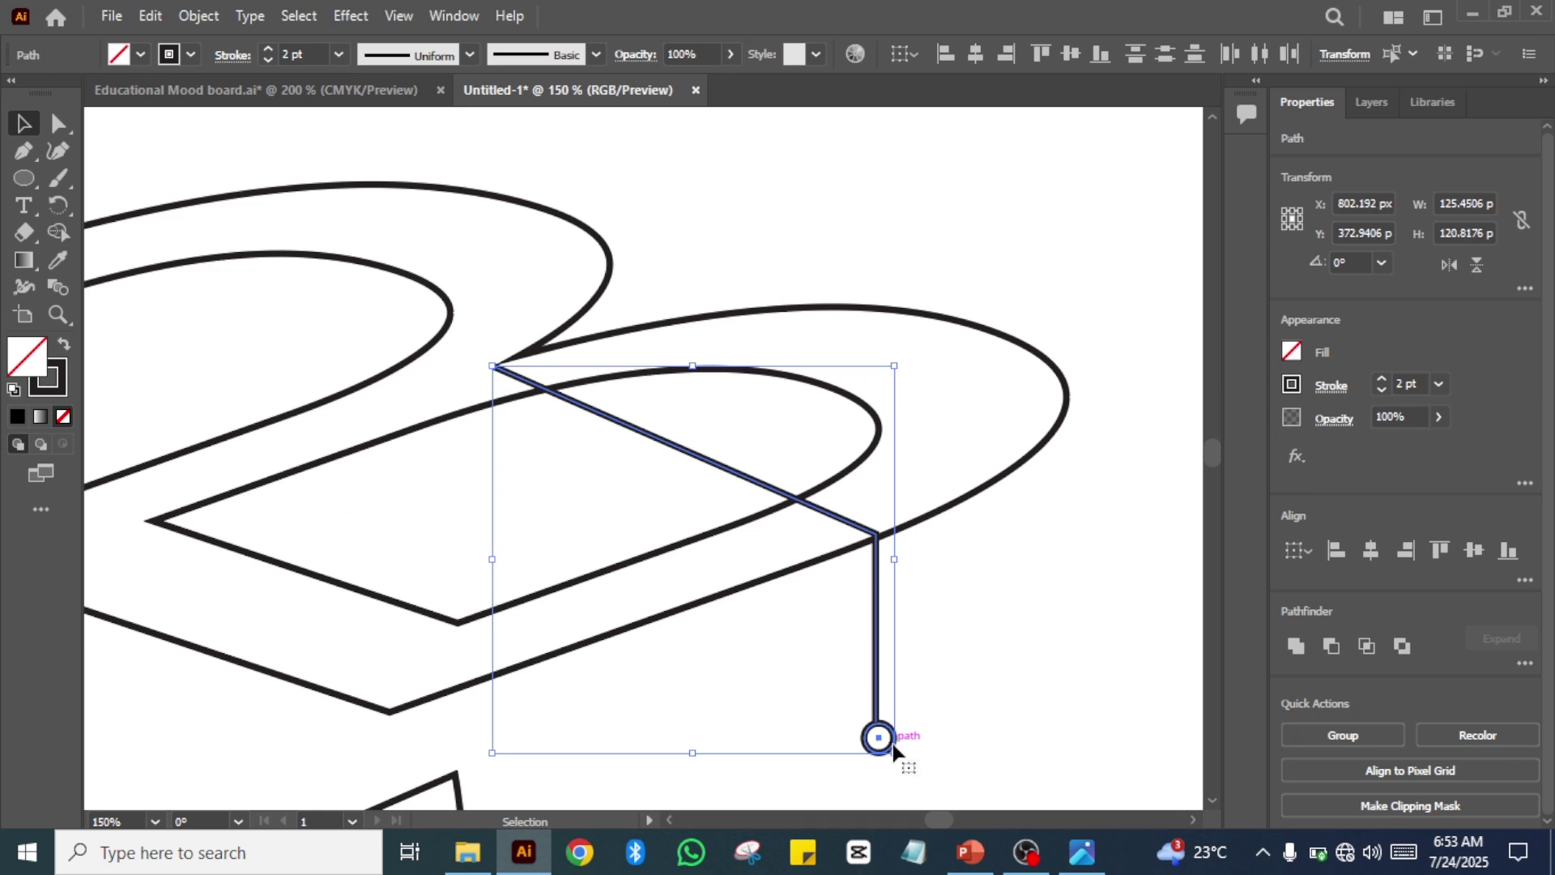
{"action": "right_click", "coordinate": [894, 749]}
{"action": "left_click", "coordinate": [1007, 421]}
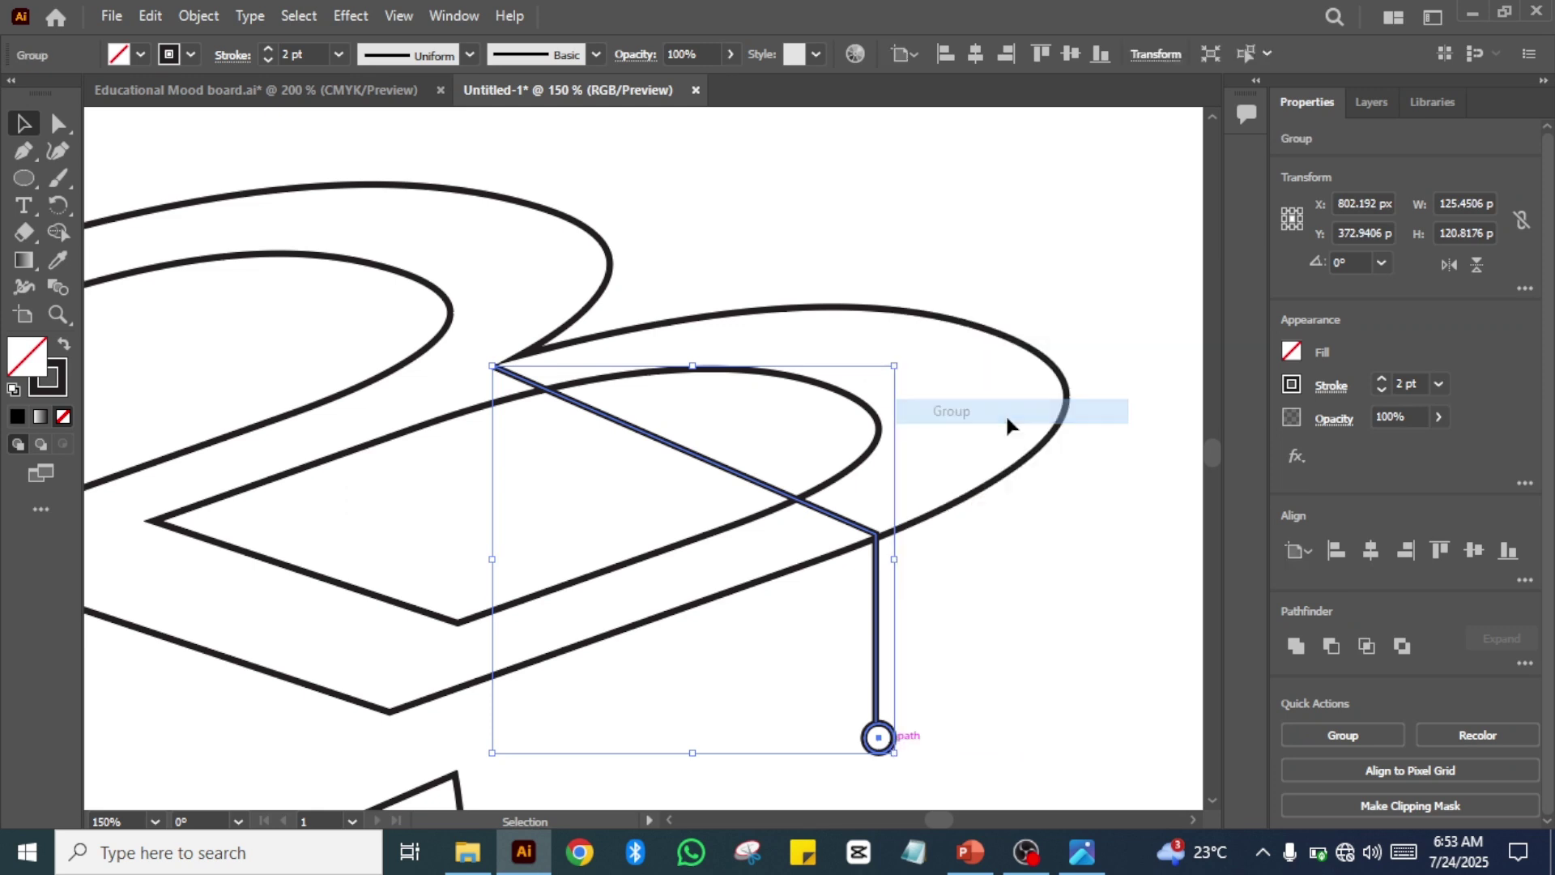
{"action": "left_click", "coordinate": [951, 325], "text": "shift"}
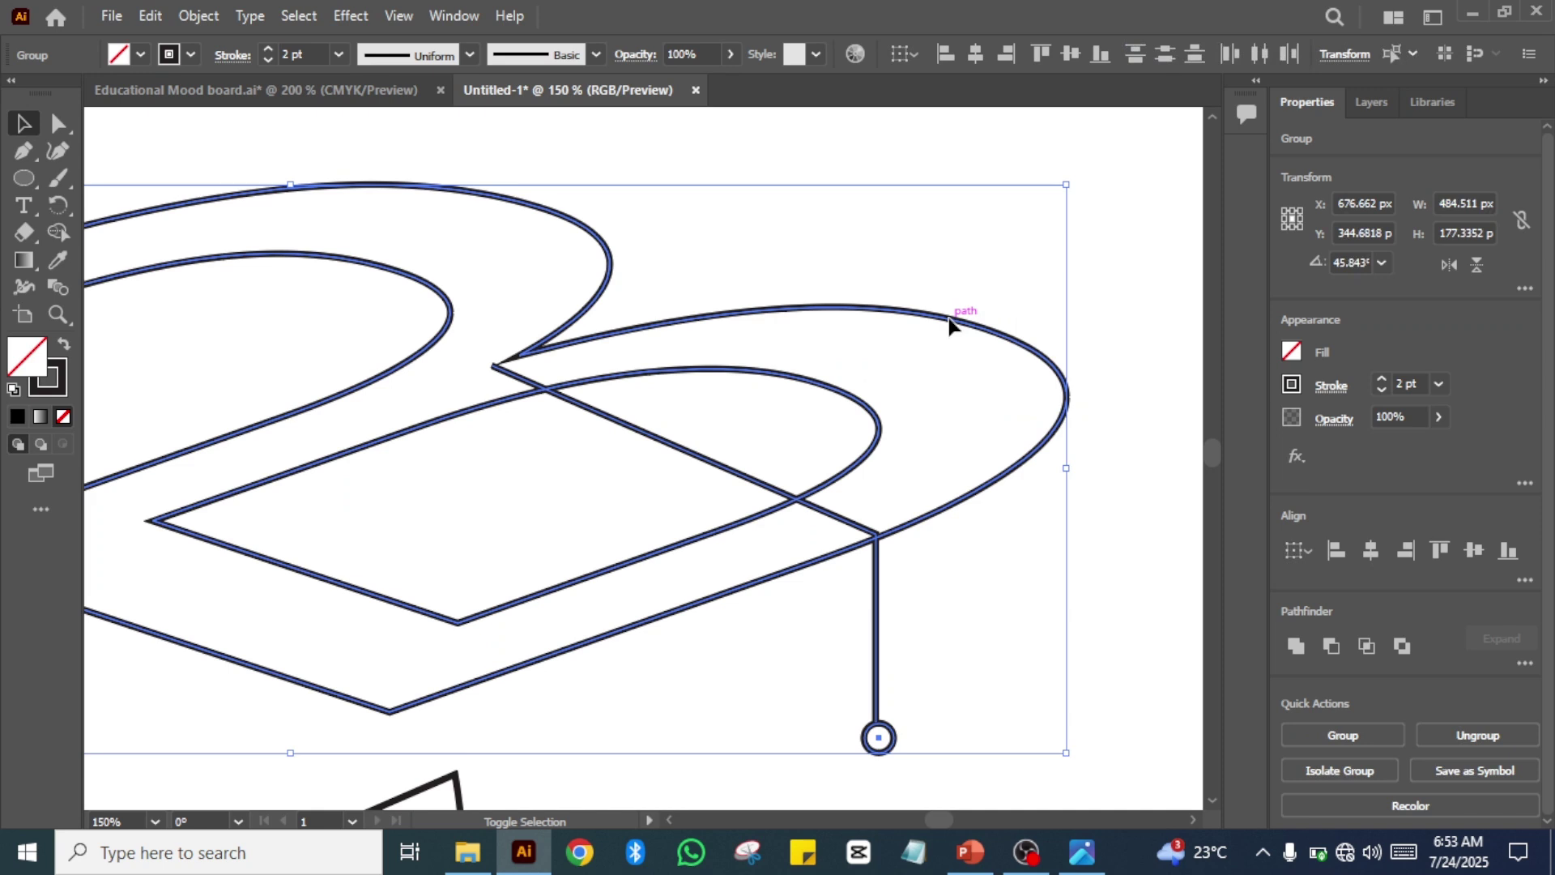
{"action": "left_click", "coordinate": [839, 519], "text": "shift"}
{"action": "left_click", "coordinate": [1094, 646]}
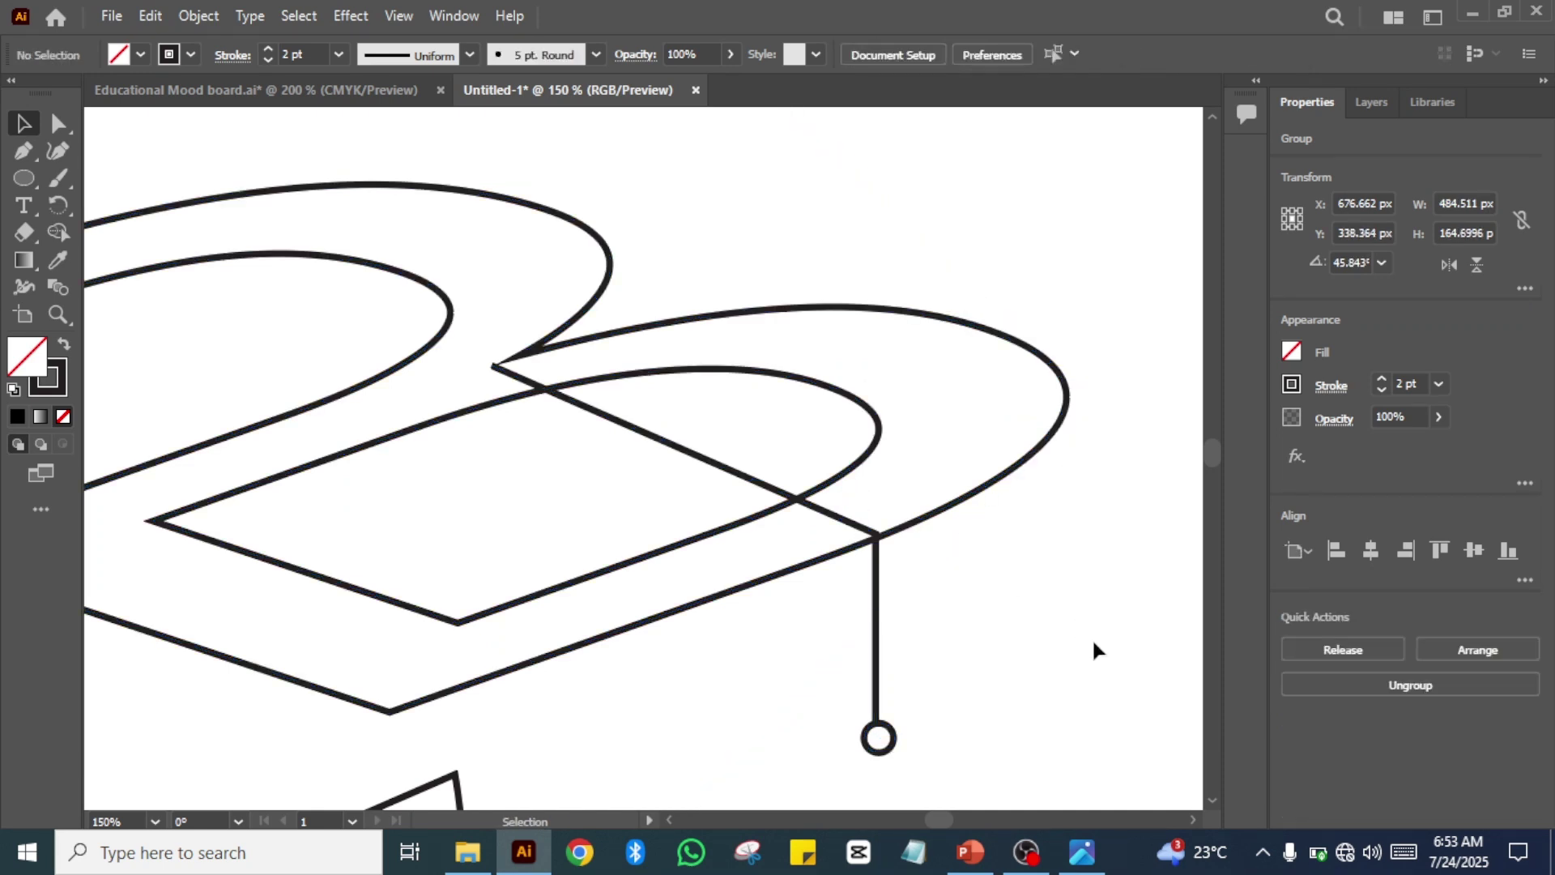
- Move the B shape about 6 px to the left above the bulb, leaving the tassel group in place
{"action": "key", "text": "ctrl+minus"}
{"action": "key", "text": "ctrl+minus"}
{"action": "key", "text": "ctrl+minus"}
{"action": "key", "text": "ctrl+minus"}
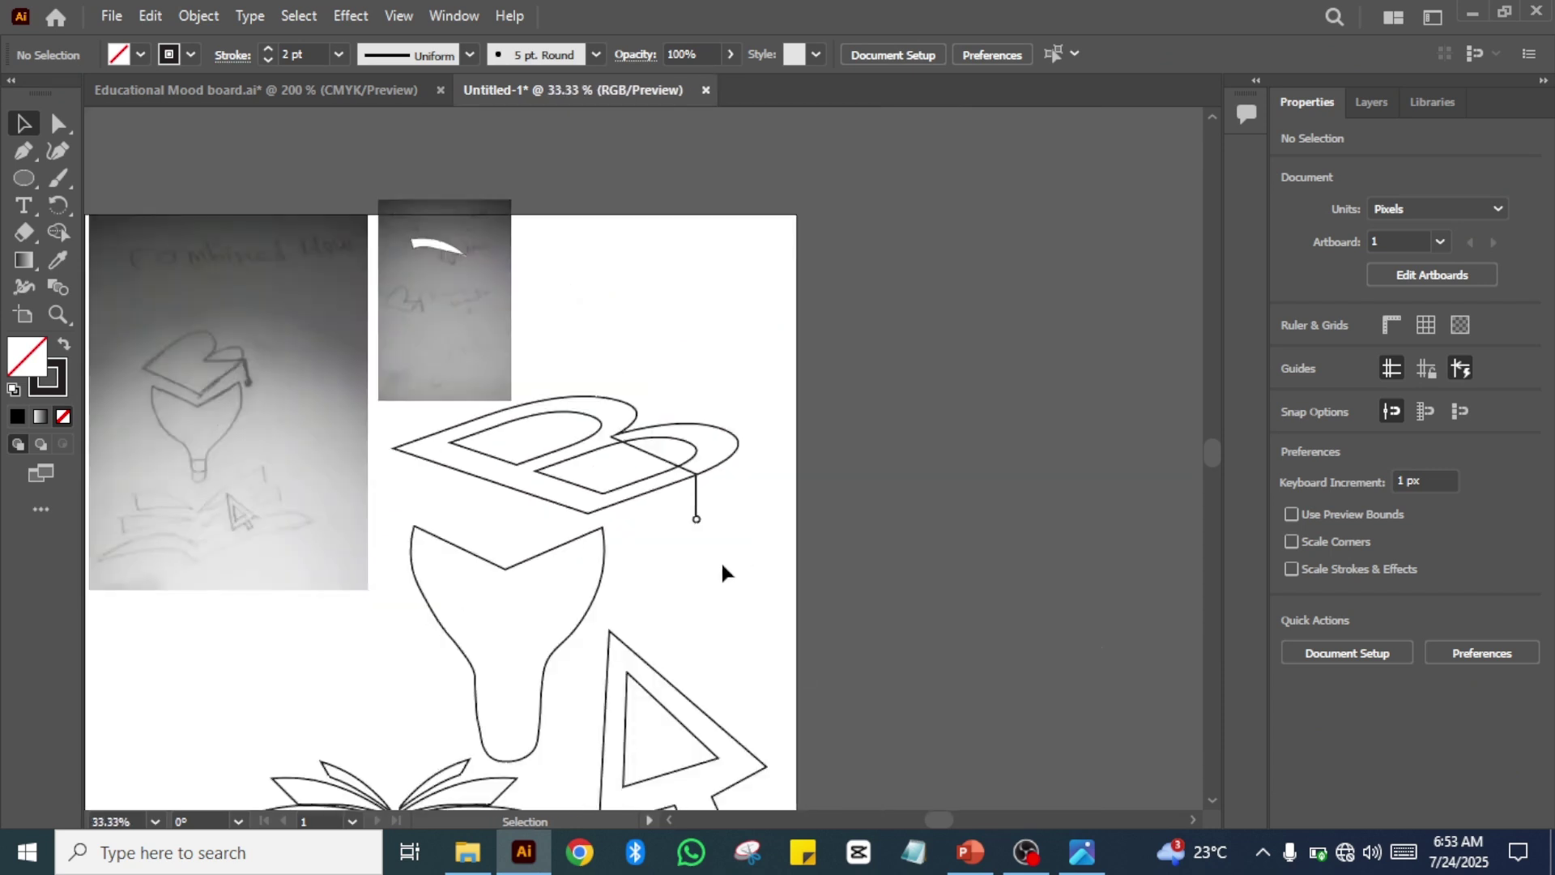
{"action": "left_click_drag", "start_coordinate": [719, 564], "coordinate": [1011, 549]}
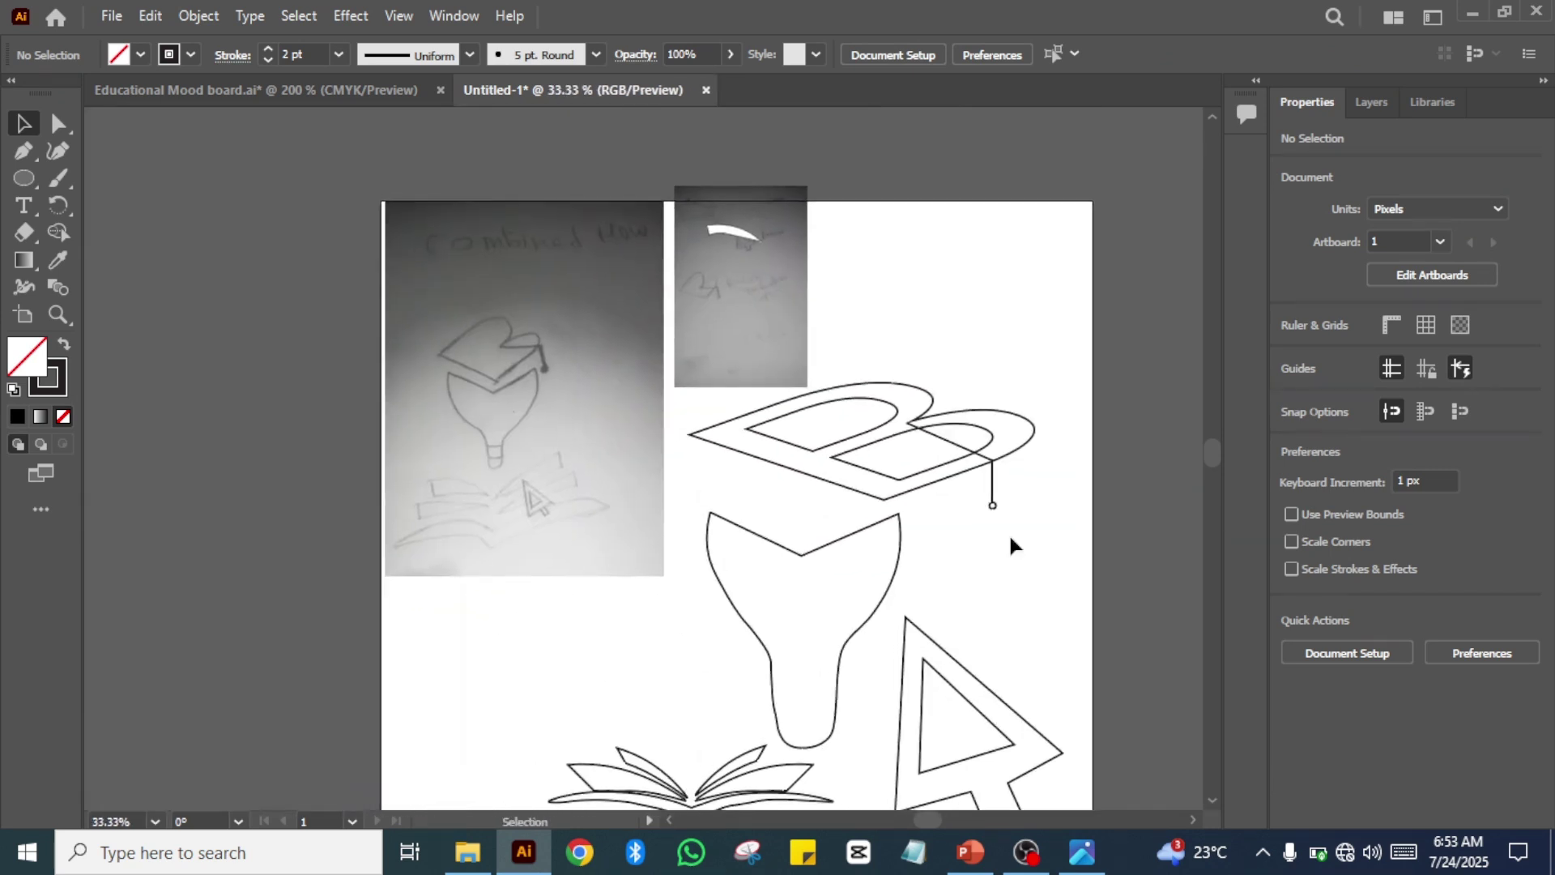
{"action": "left_click", "coordinate": [893, 562]}
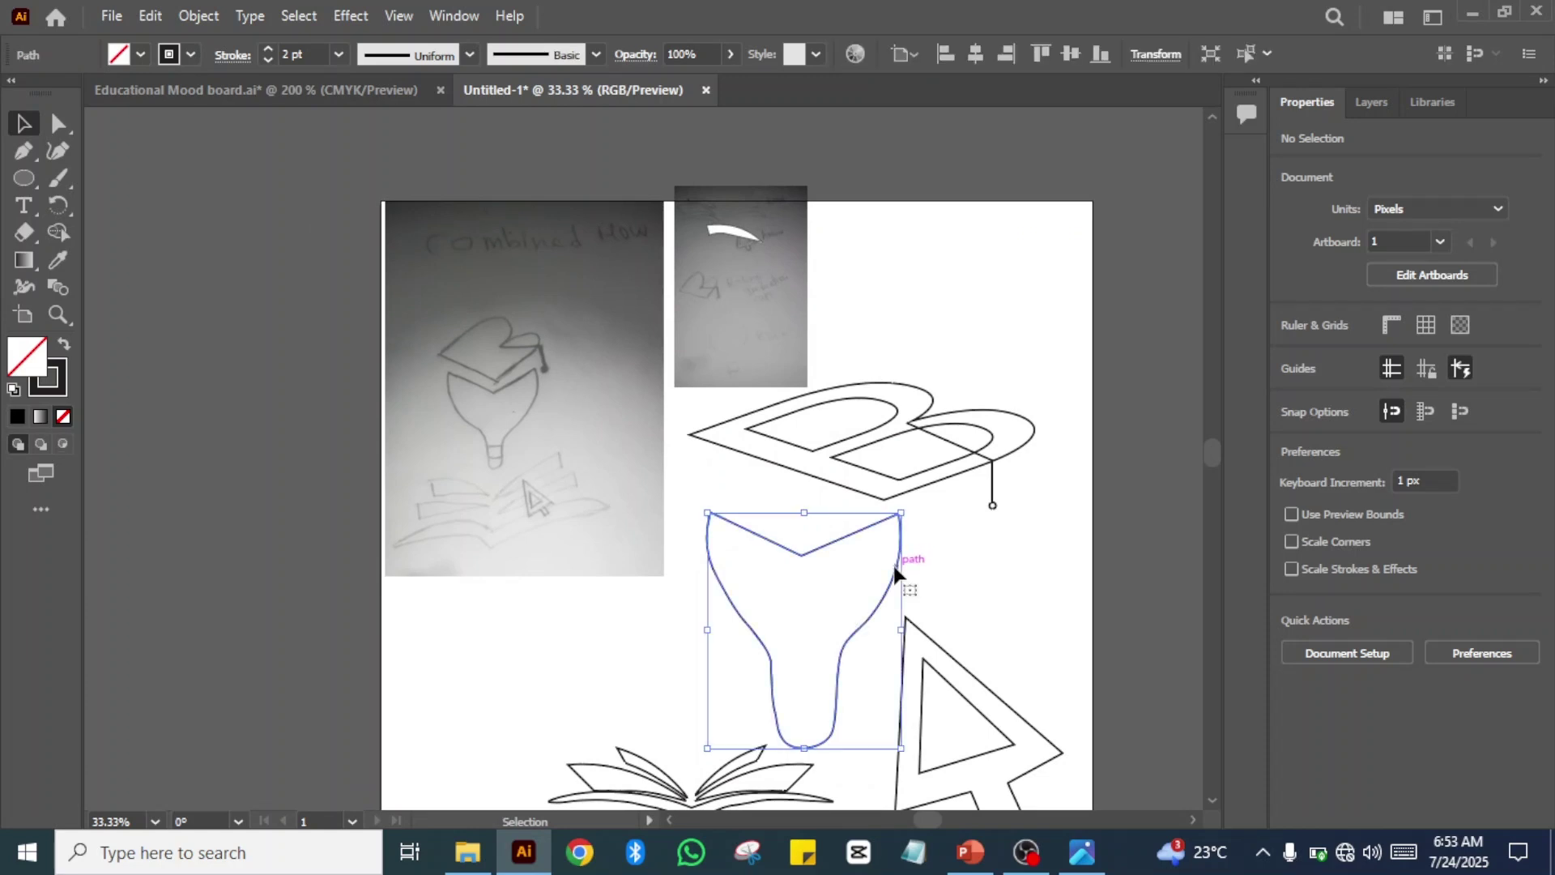
{"action": "left_click", "coordinate": [995, 466]}
{"action": "mouse_move", "coordinate": [997, 469]}
{"action": "left_mouse_down"}
{"action": "mouse_move", "coordinate": [1042, 443]}
{"action": "mouse_move", "coordinate": [991, 484]}
{"action": "mouse_move", "coordinate": [987, 467]}
{"action": "left_mouse_up"}
{"action": "left_click", "coordinate": [993, 506]}
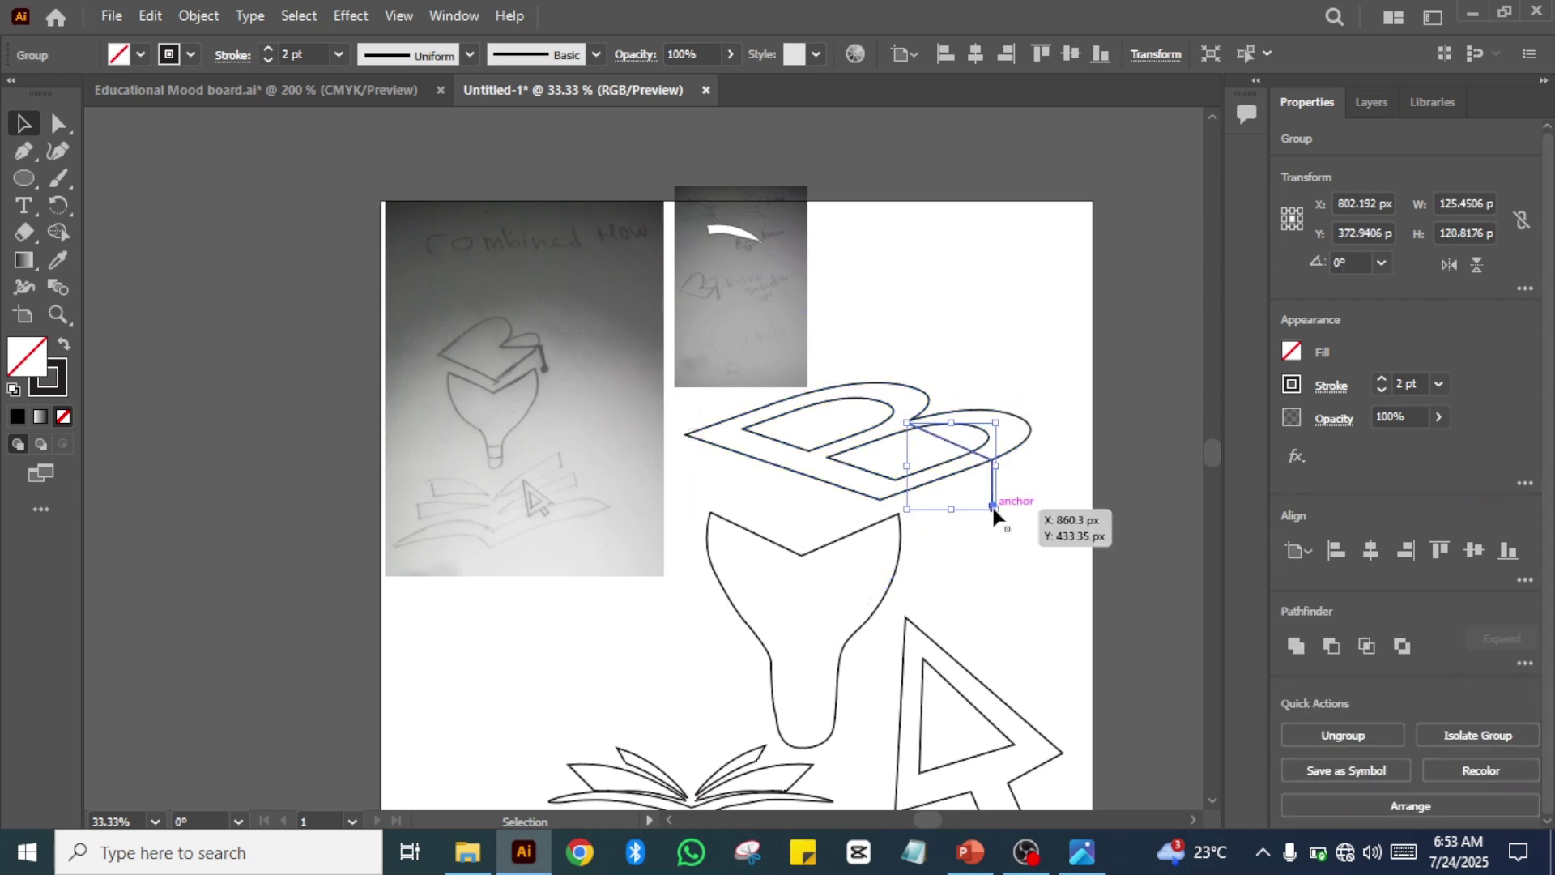
{"action": "left_click", "coordinate": [873, 472], "text": "shift"}
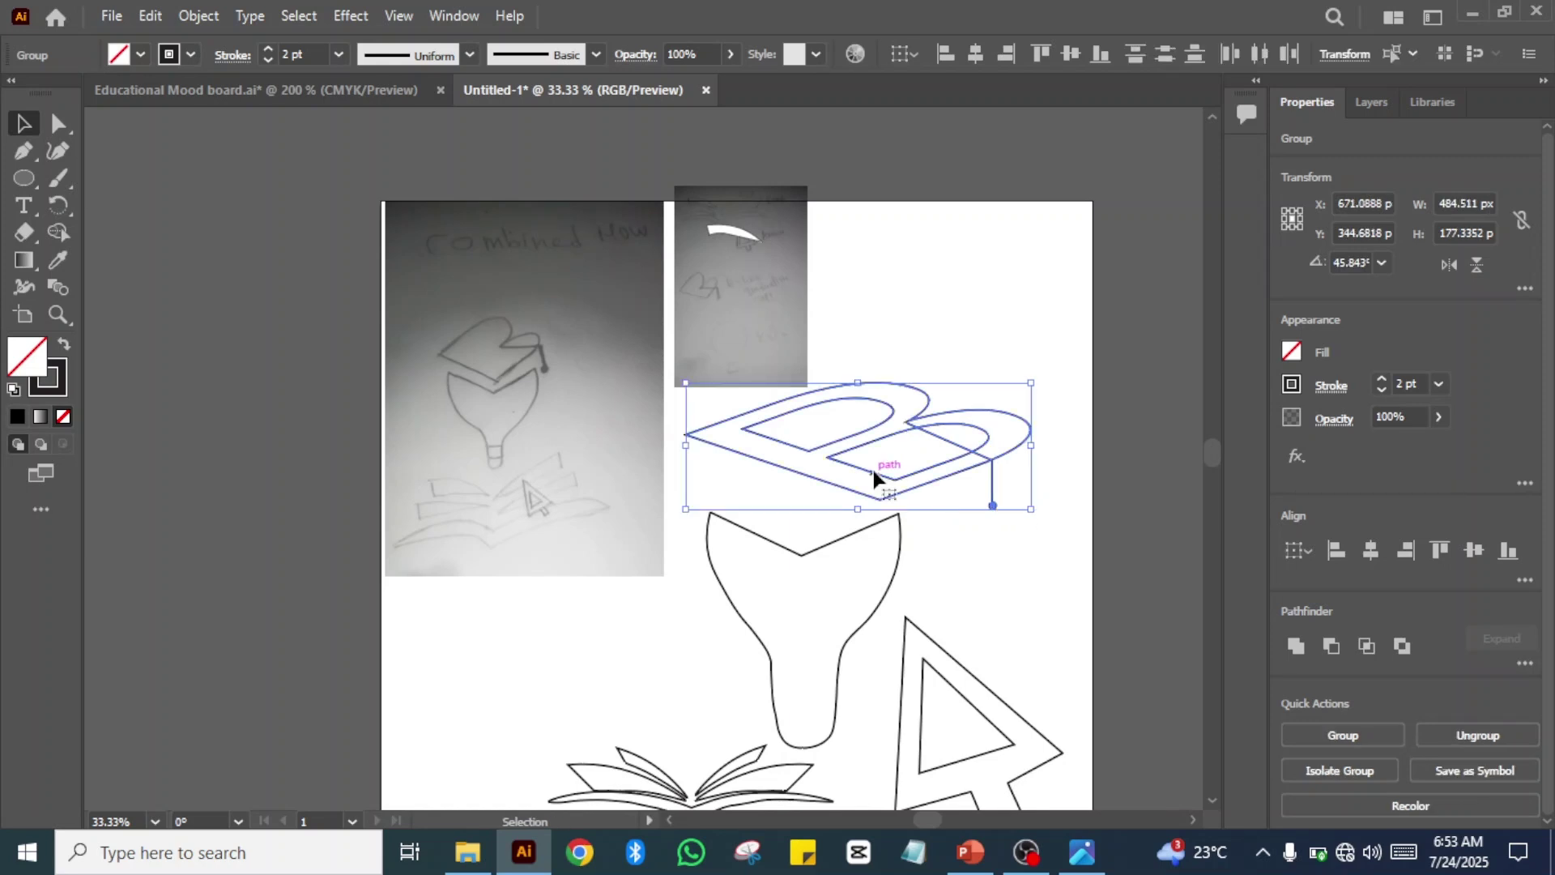
{"action": "right_click", "coordinate": [873, 472]}
{"action": "left_click", "coordinate": [1053, 566]}
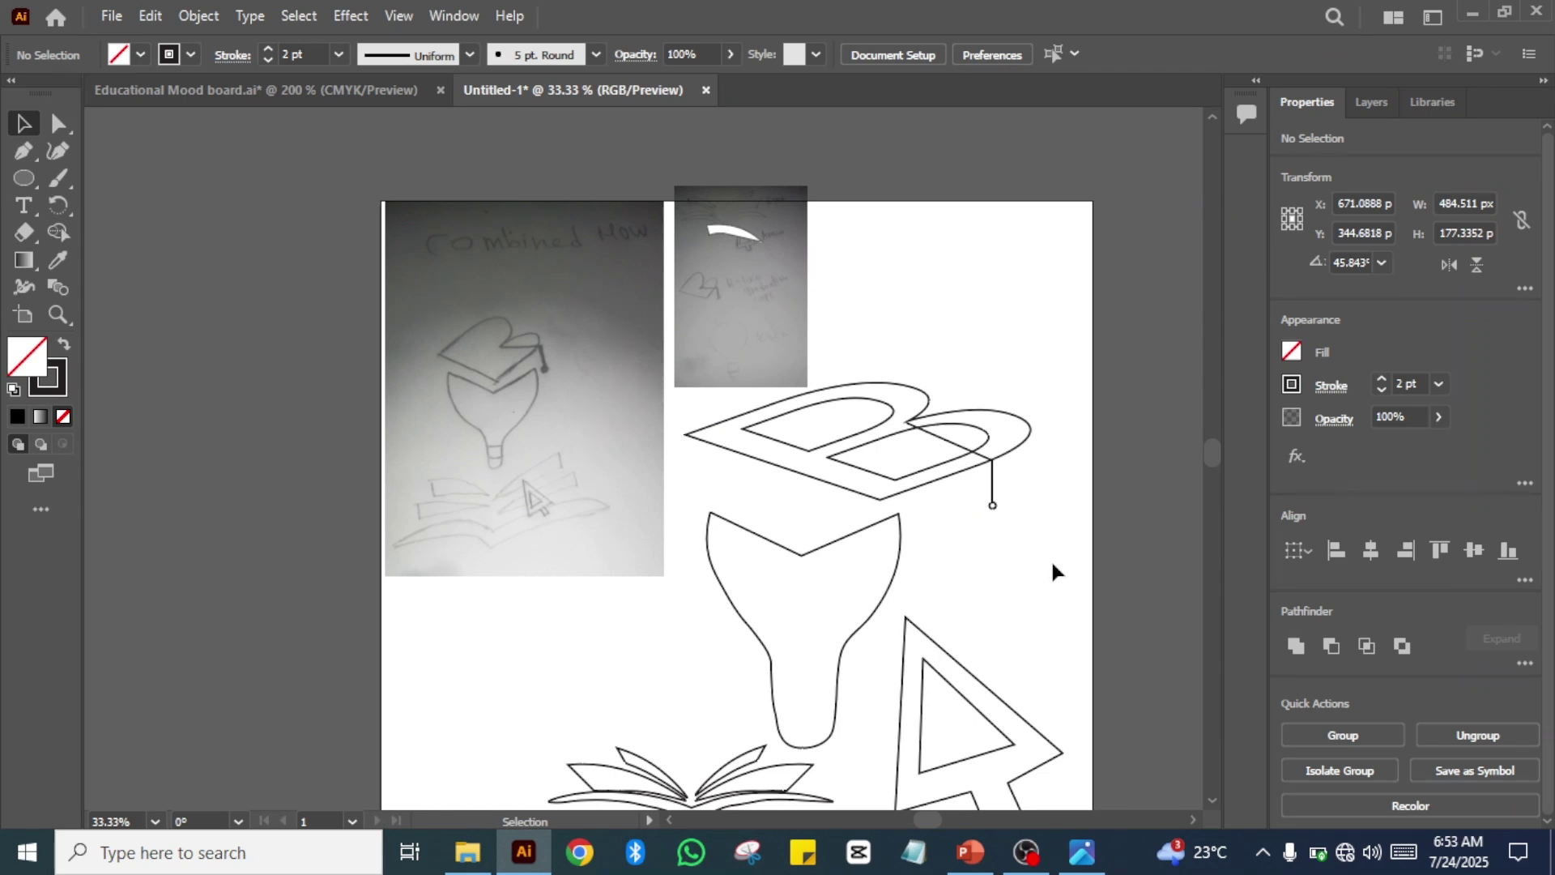
{"action": "left_click", "coordinate": [972, 468]}
{"action": "right_click", "coordinate": [972, 470]}
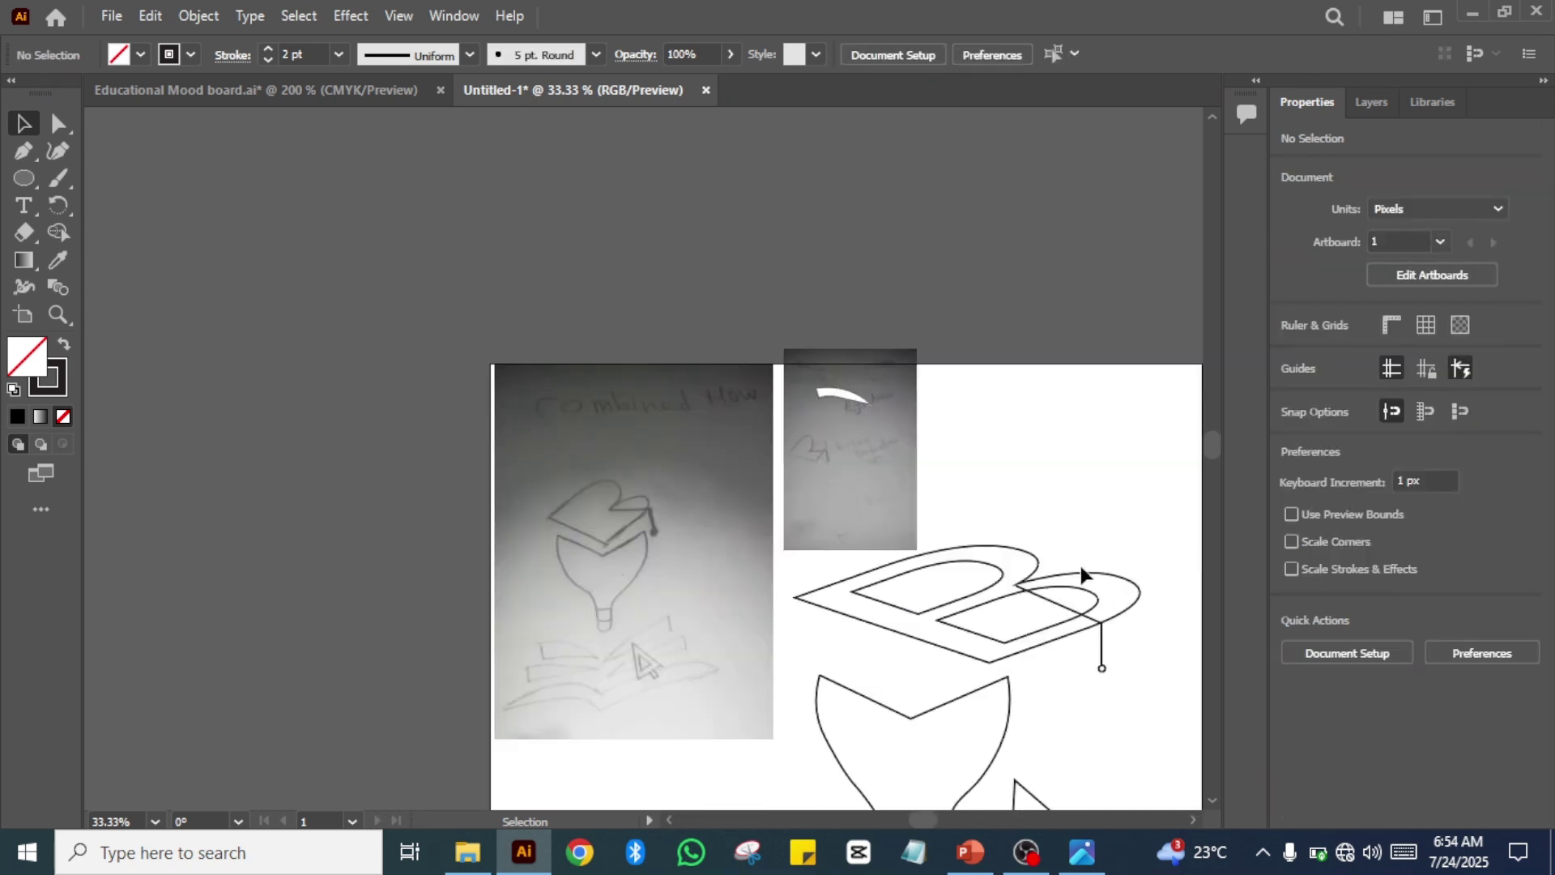
- Expand the B shape's fill and stroke into outlined shapes and deselect it
{"action": "left_click", "coordinate": [1073, 582]}
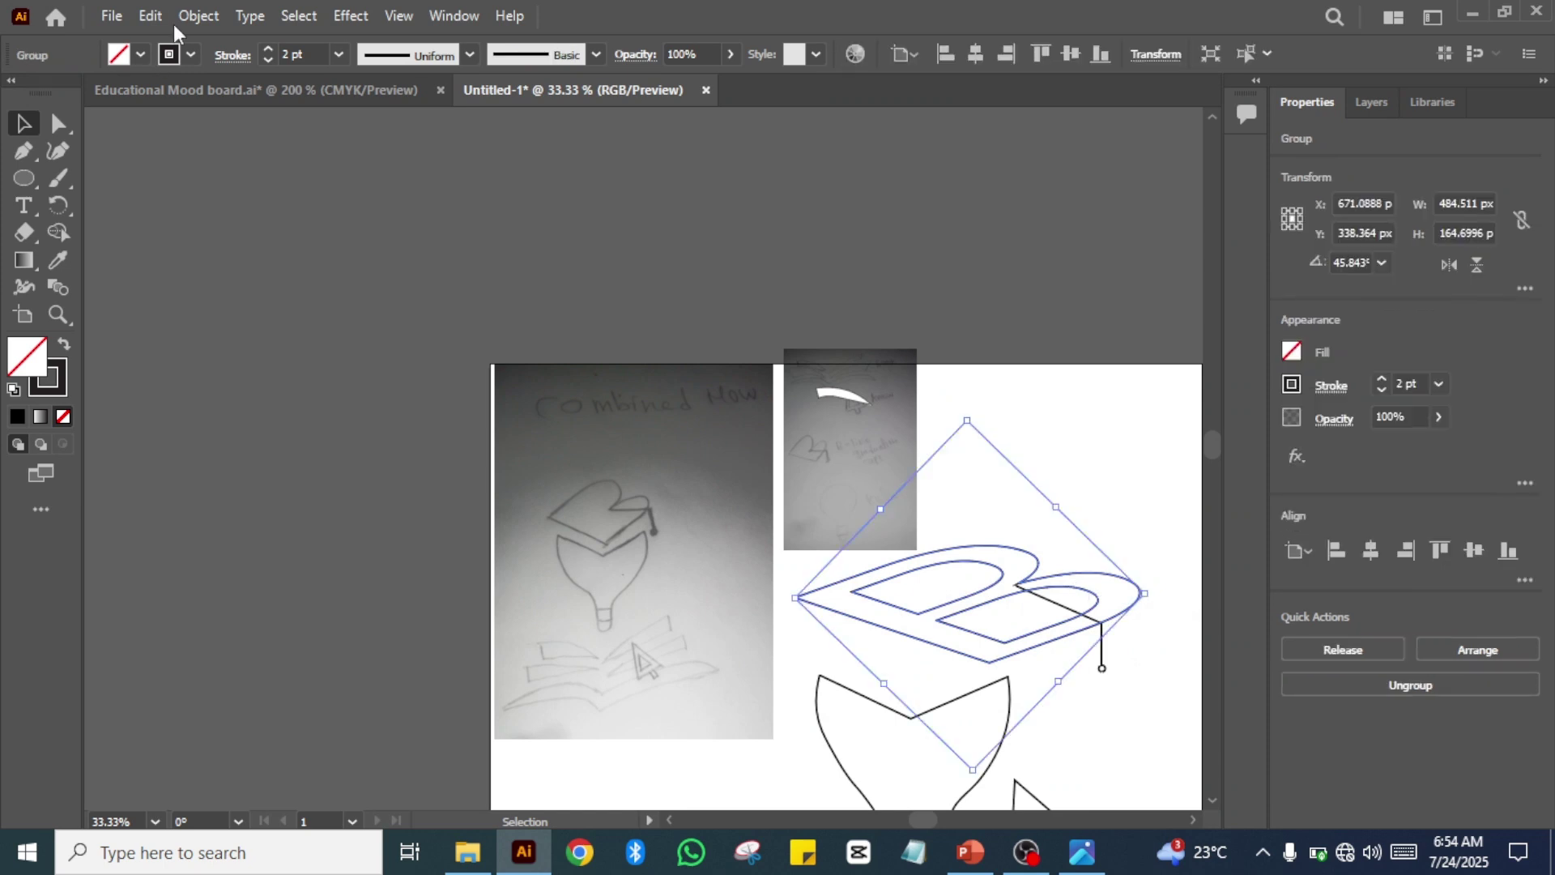
{"action": "left_click", "coordinate": [199, 18]}
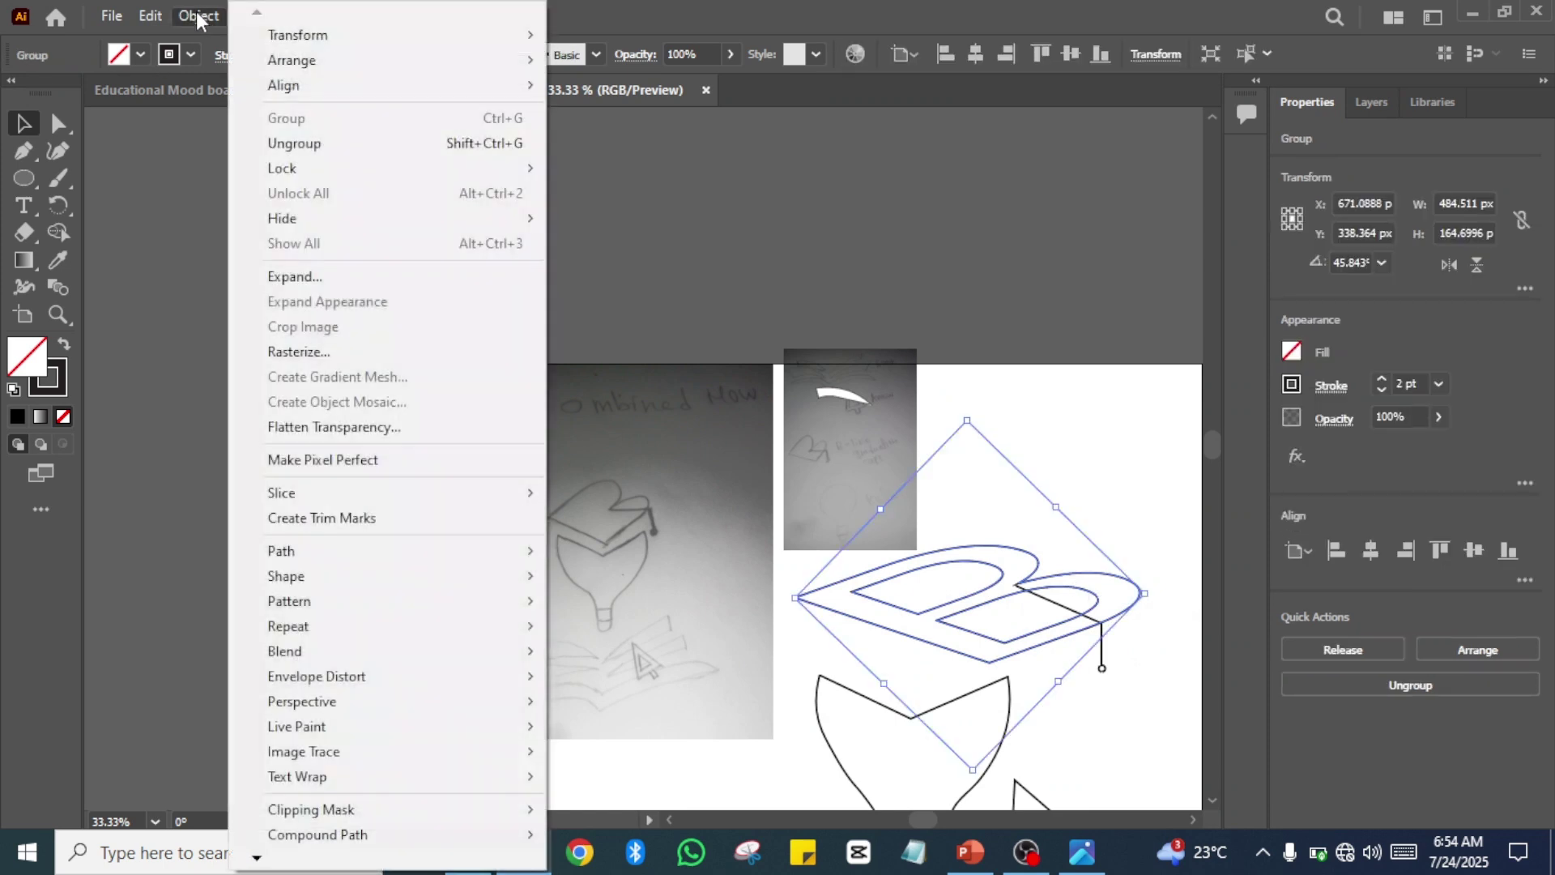
{"action": "left_click", "coordinate": [293, 278]}
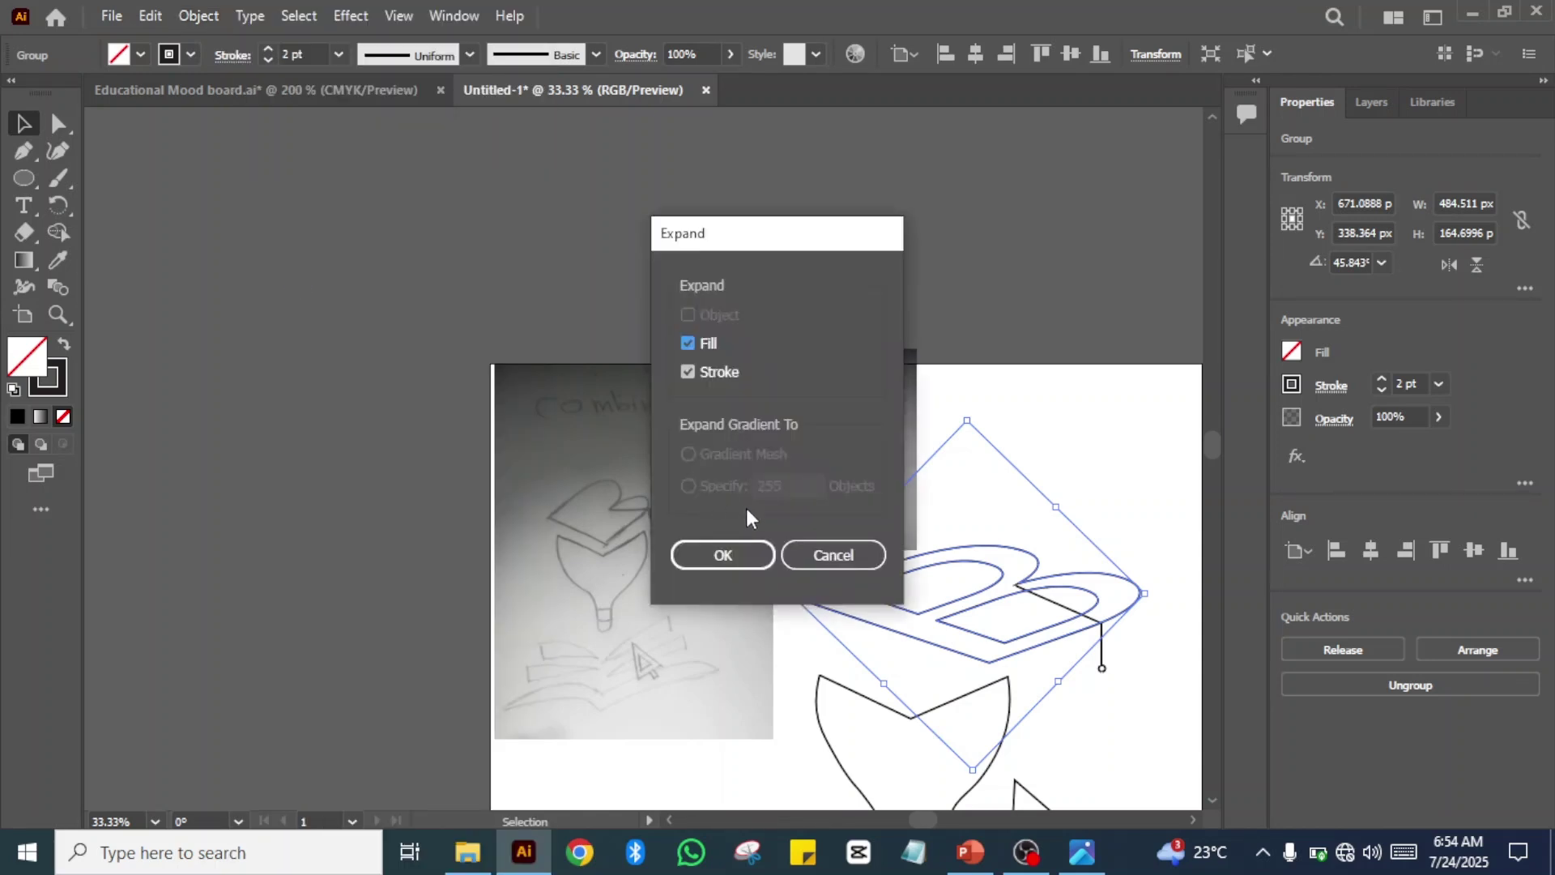
{"action": "left_click", "coordinate": [706, 541]}
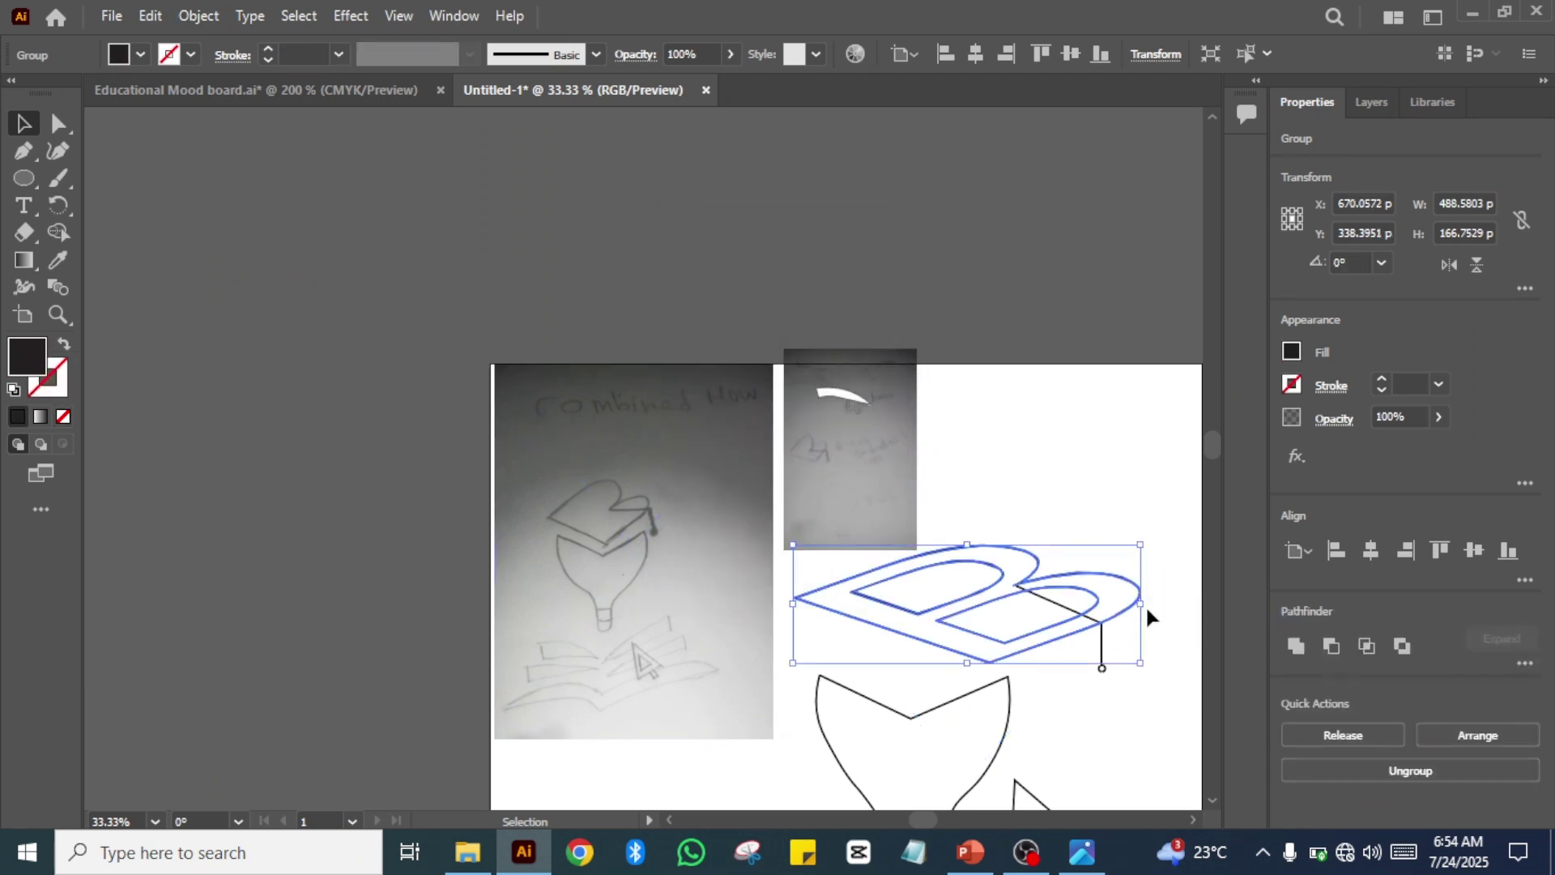
{"action": "left_click", "coordinate": [1078, 776]}
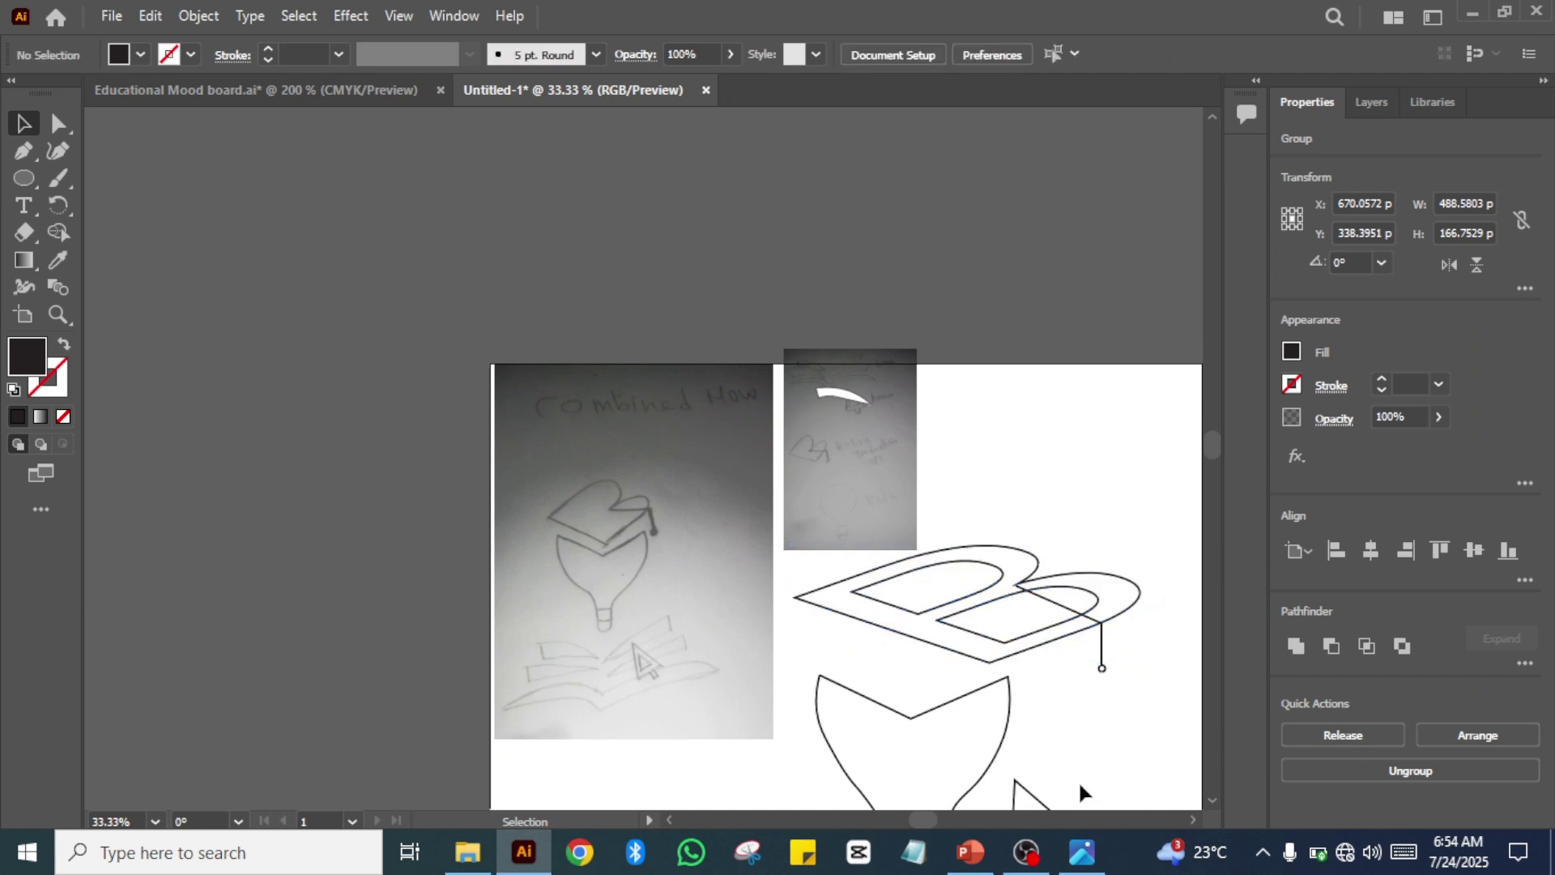
{"action": "left_click", "coordinate": [1103, 665]}
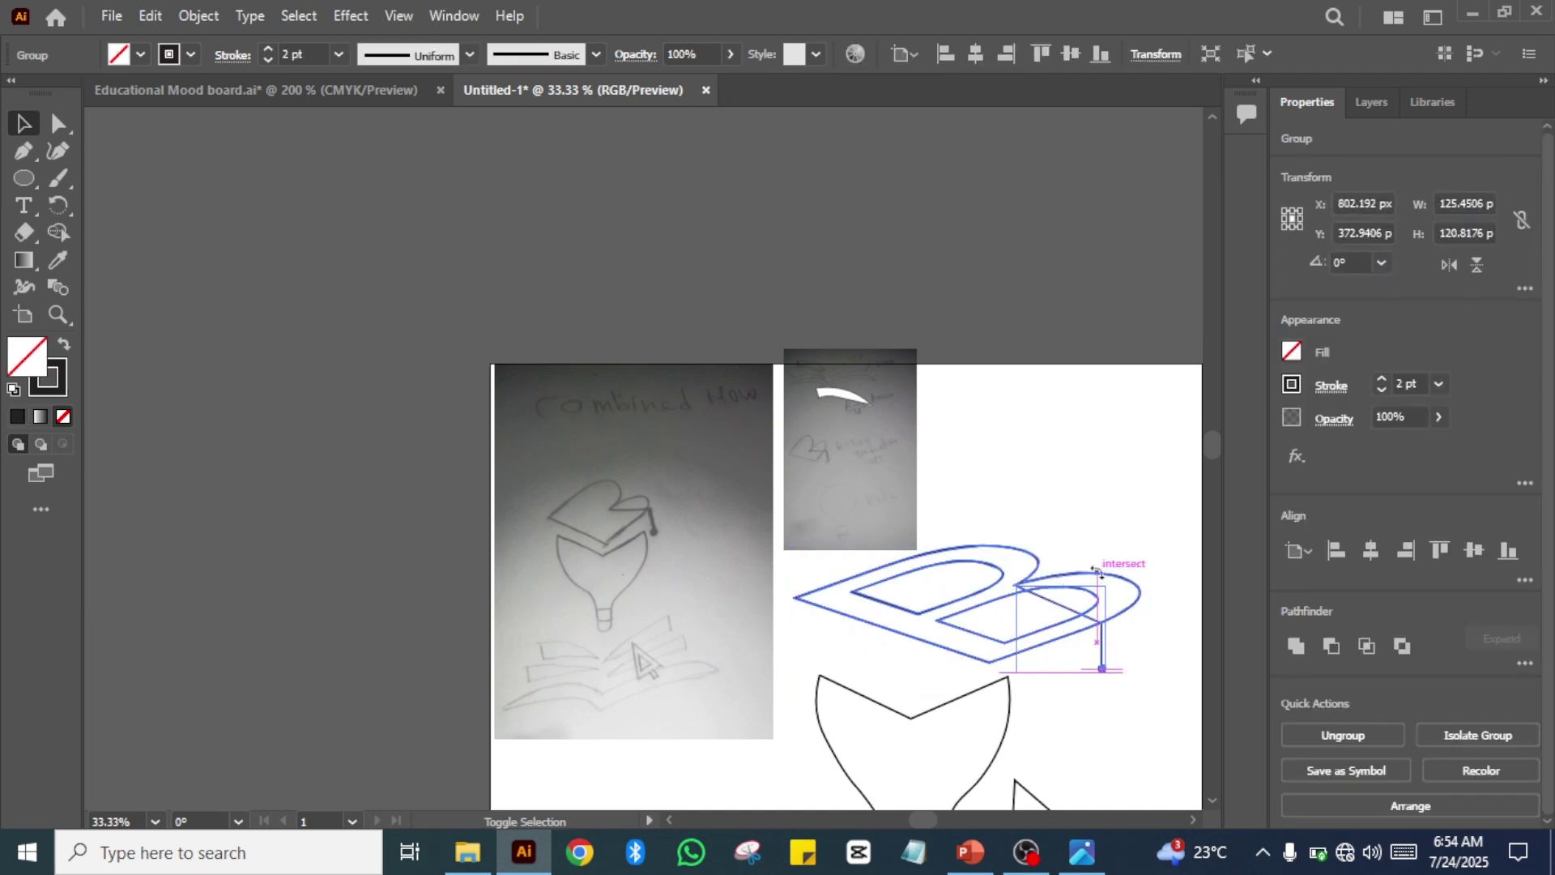
{"action": "left_click", "coordinate": [976, 632], "text": "shift"}
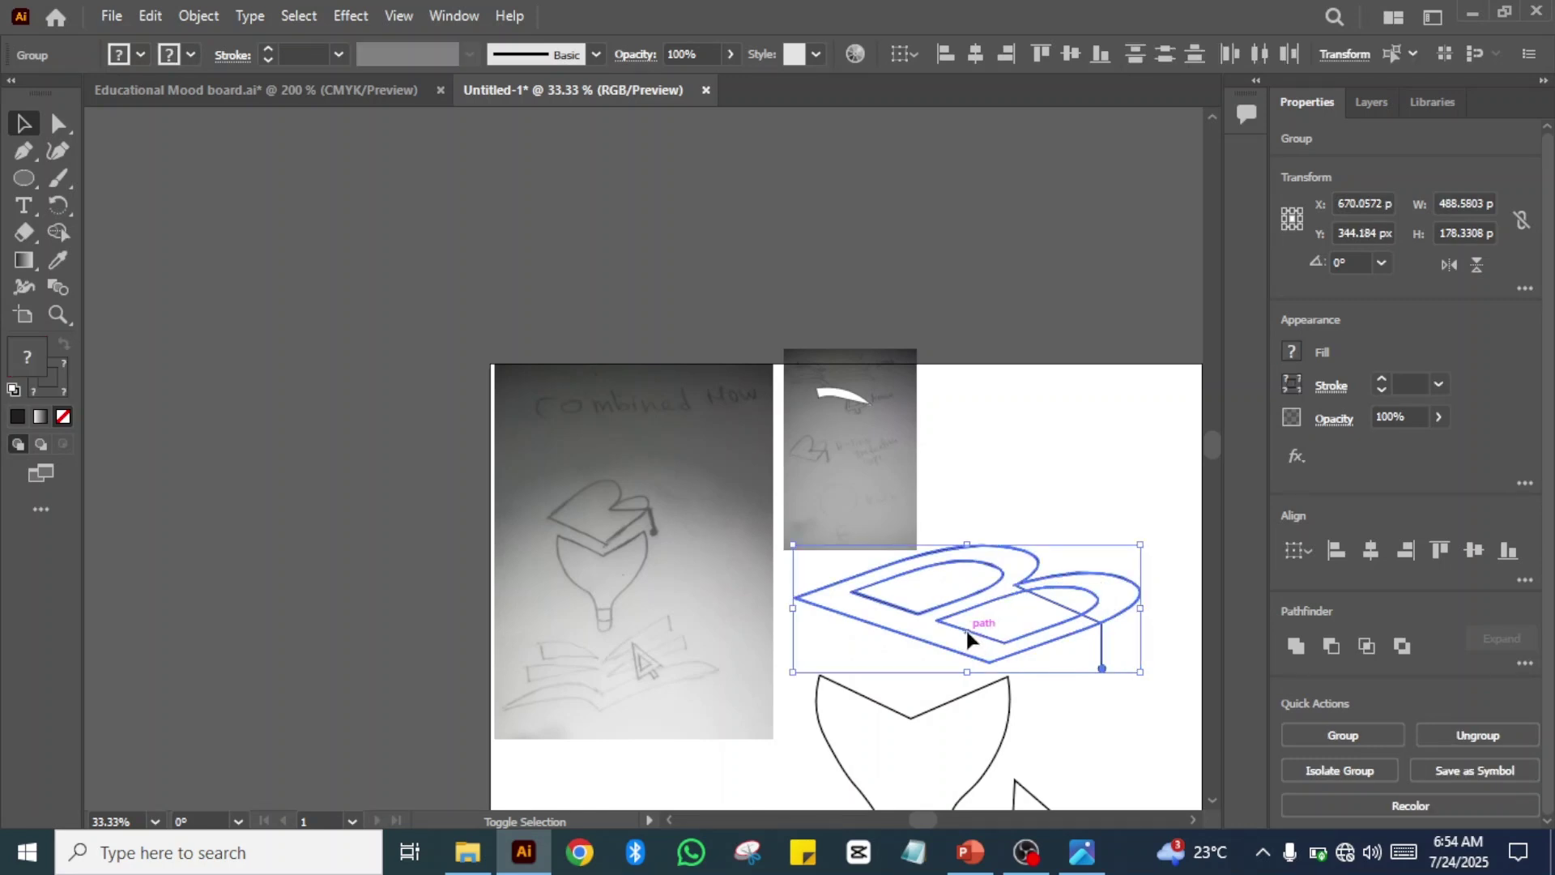
{"action": "left_click", "coordinate": [1103, 670], "text": "shift"}
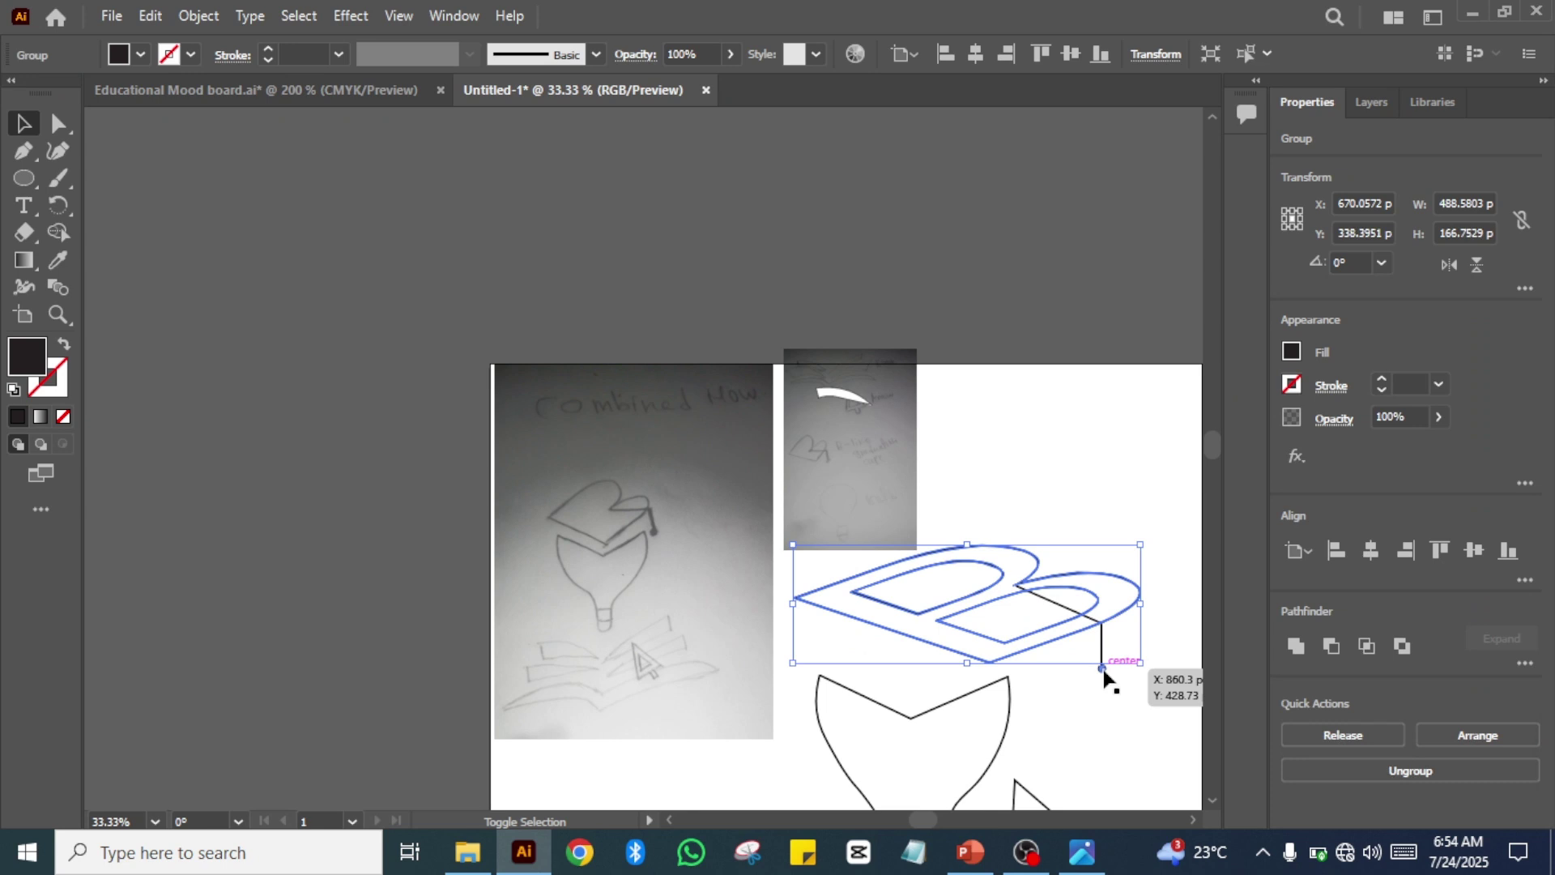
{"action": "left_click", "coordinate": [1084, 696]}
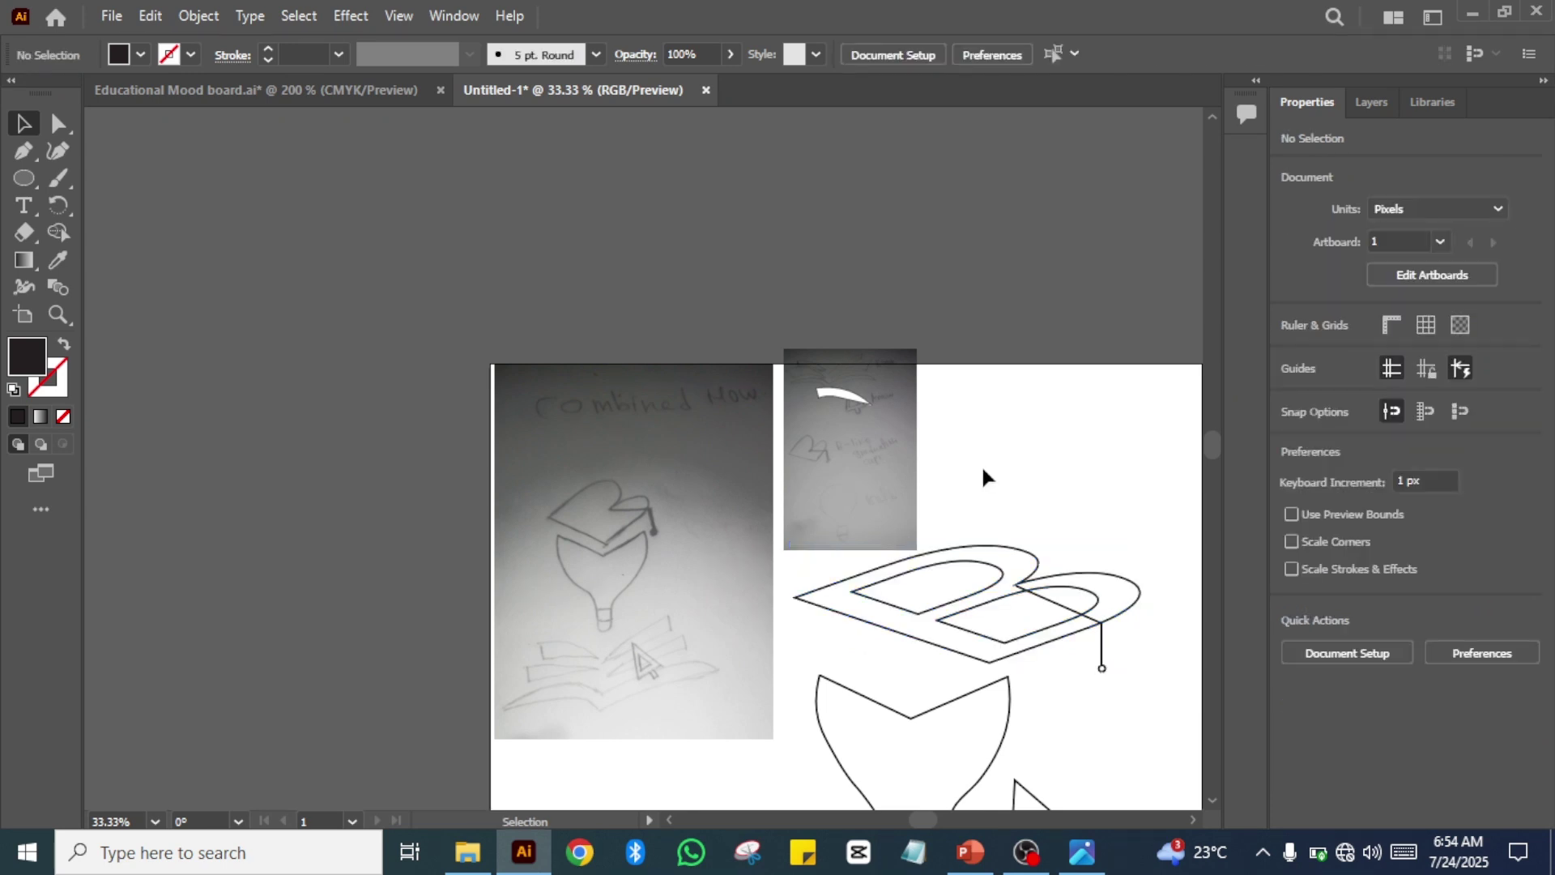
{"action": "left_click_drag", "start_coordinate": [1012, 492], "coordinate": [1148, 682]}
{"action": "left_click", "coordinate": [1050, 487]}
- Shift the tassel group slightly left so its cord starts at the B's notch and bends at the lower edge
{"action": "key", "text": "space"}
{"action": "left_click_drag", "start_coordinate": [1017, 513], "coordinate": [744, 417]}
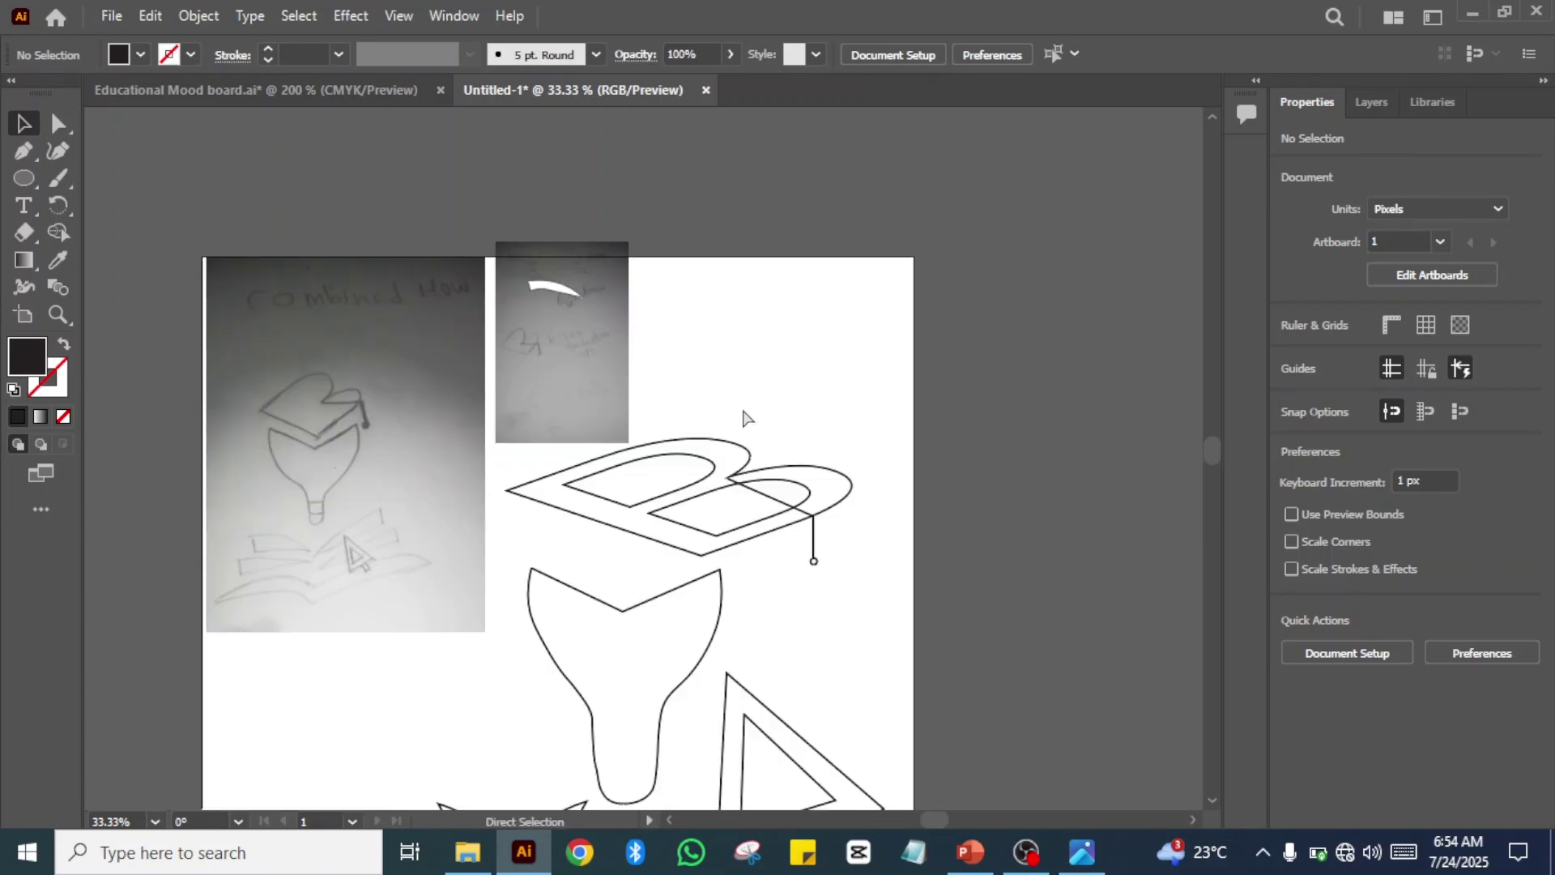
{"action": "scroll", "coordinate": [745, 417], "scroll_direction": "up", "scroll_amount": 2}
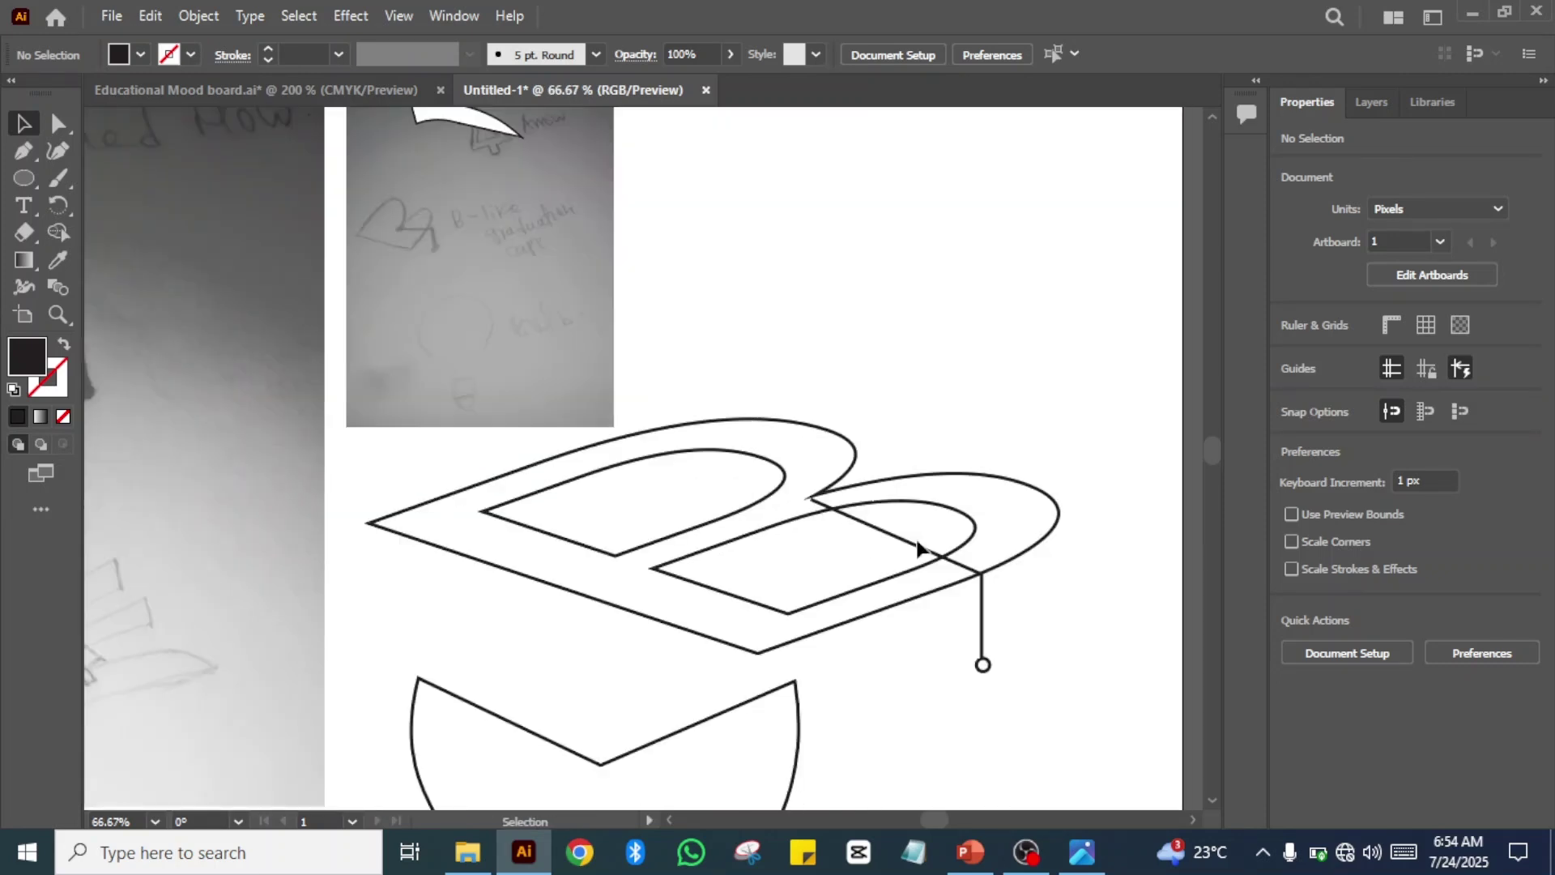
{"action": "left_click", "coordinate": [960, 567]}
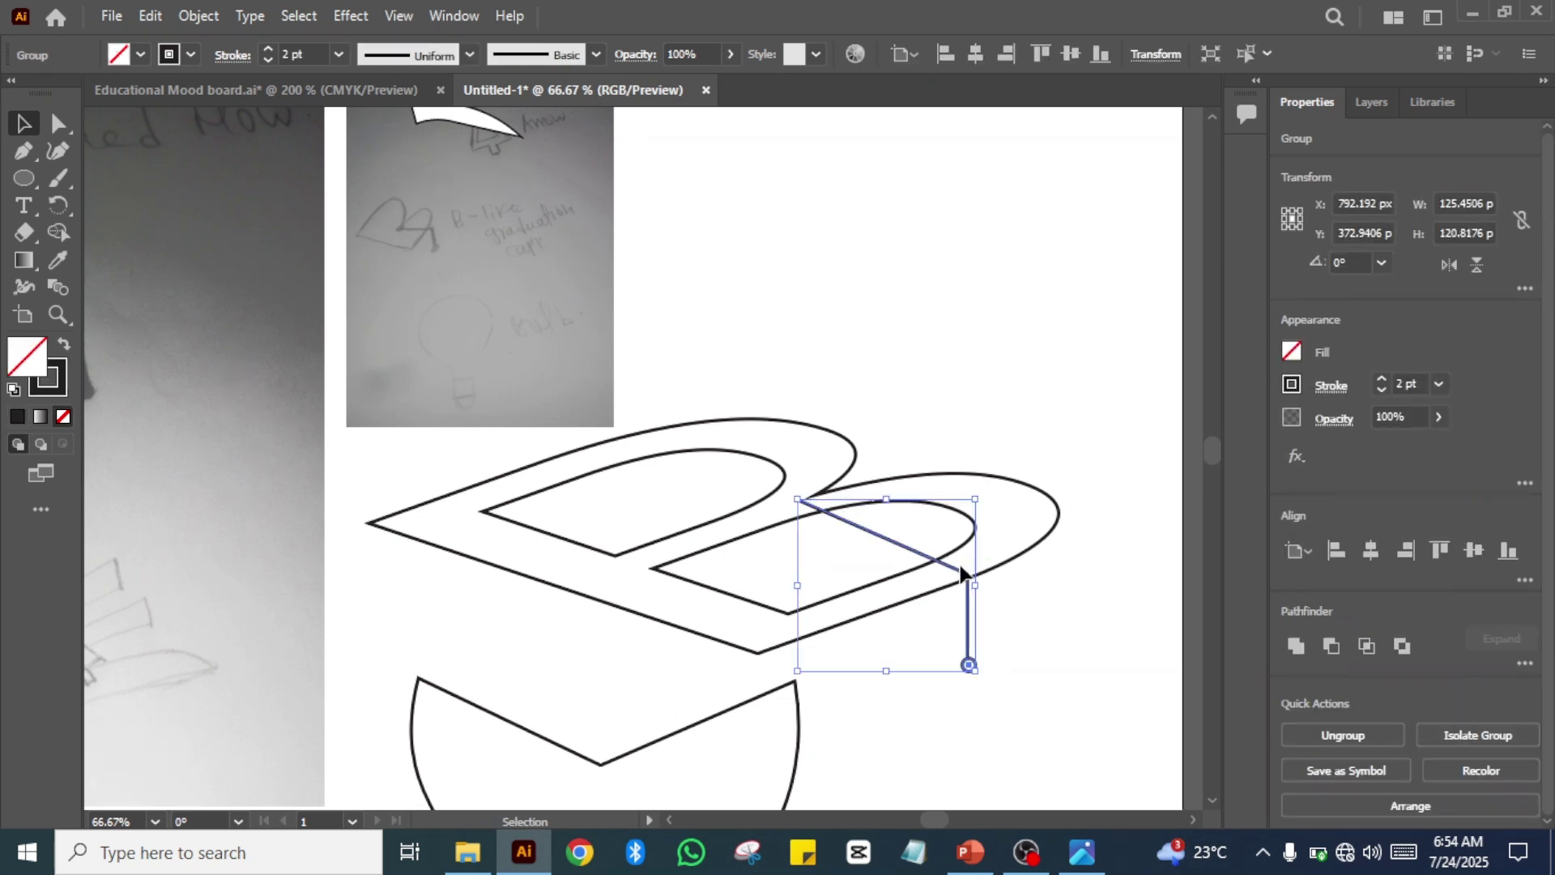
{"action": "left_click", "coordinate": [1039, 606]}
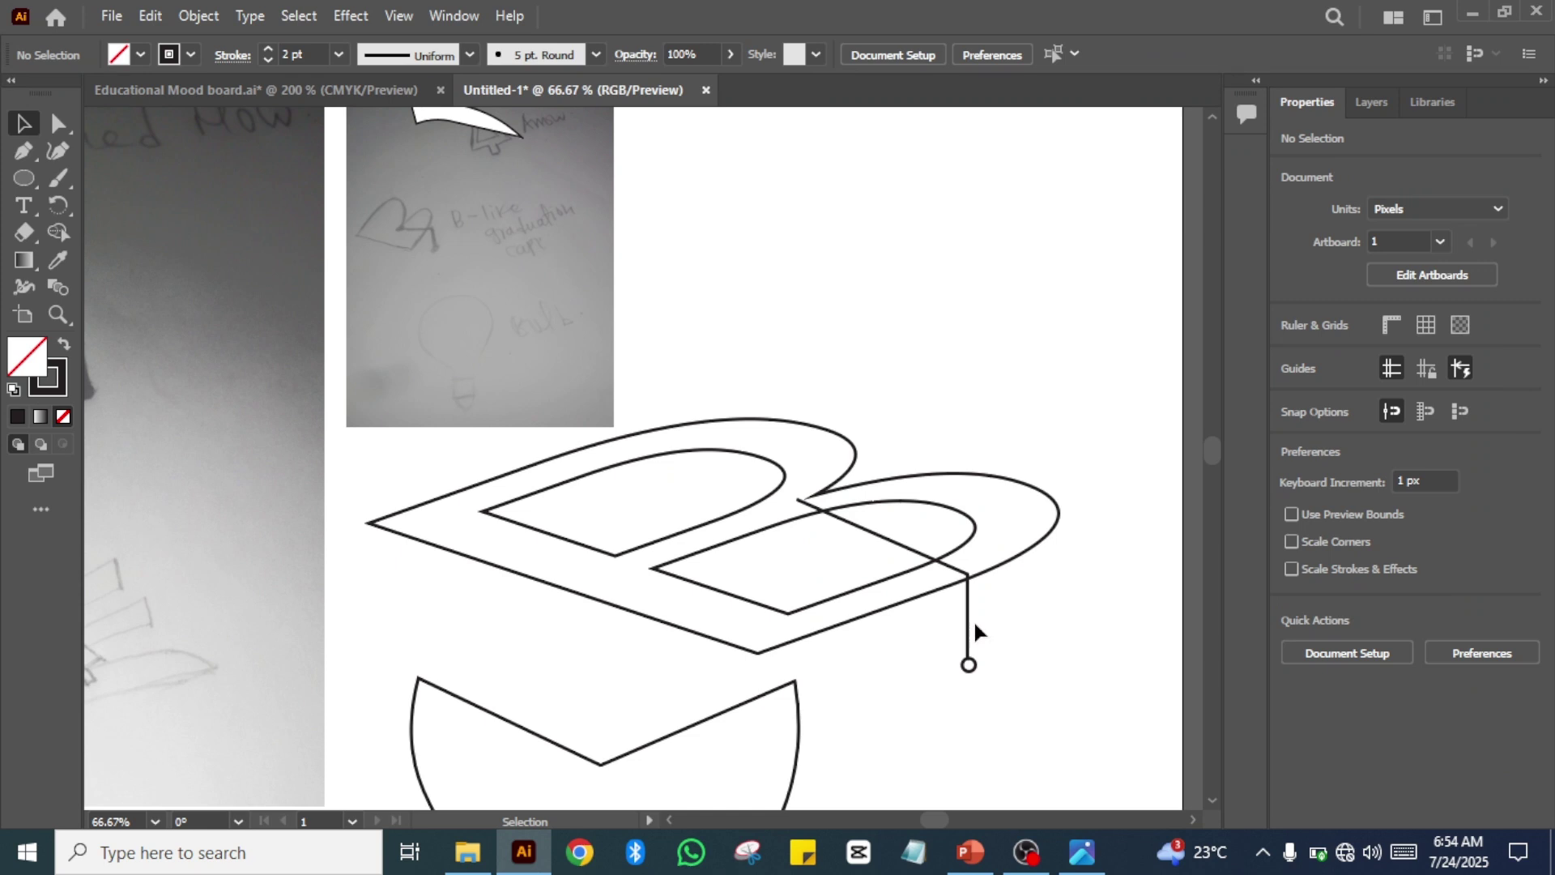
{"action": "left_click_drag", "start_coordinate": [975, 625], "coordinate": [977, 624]}
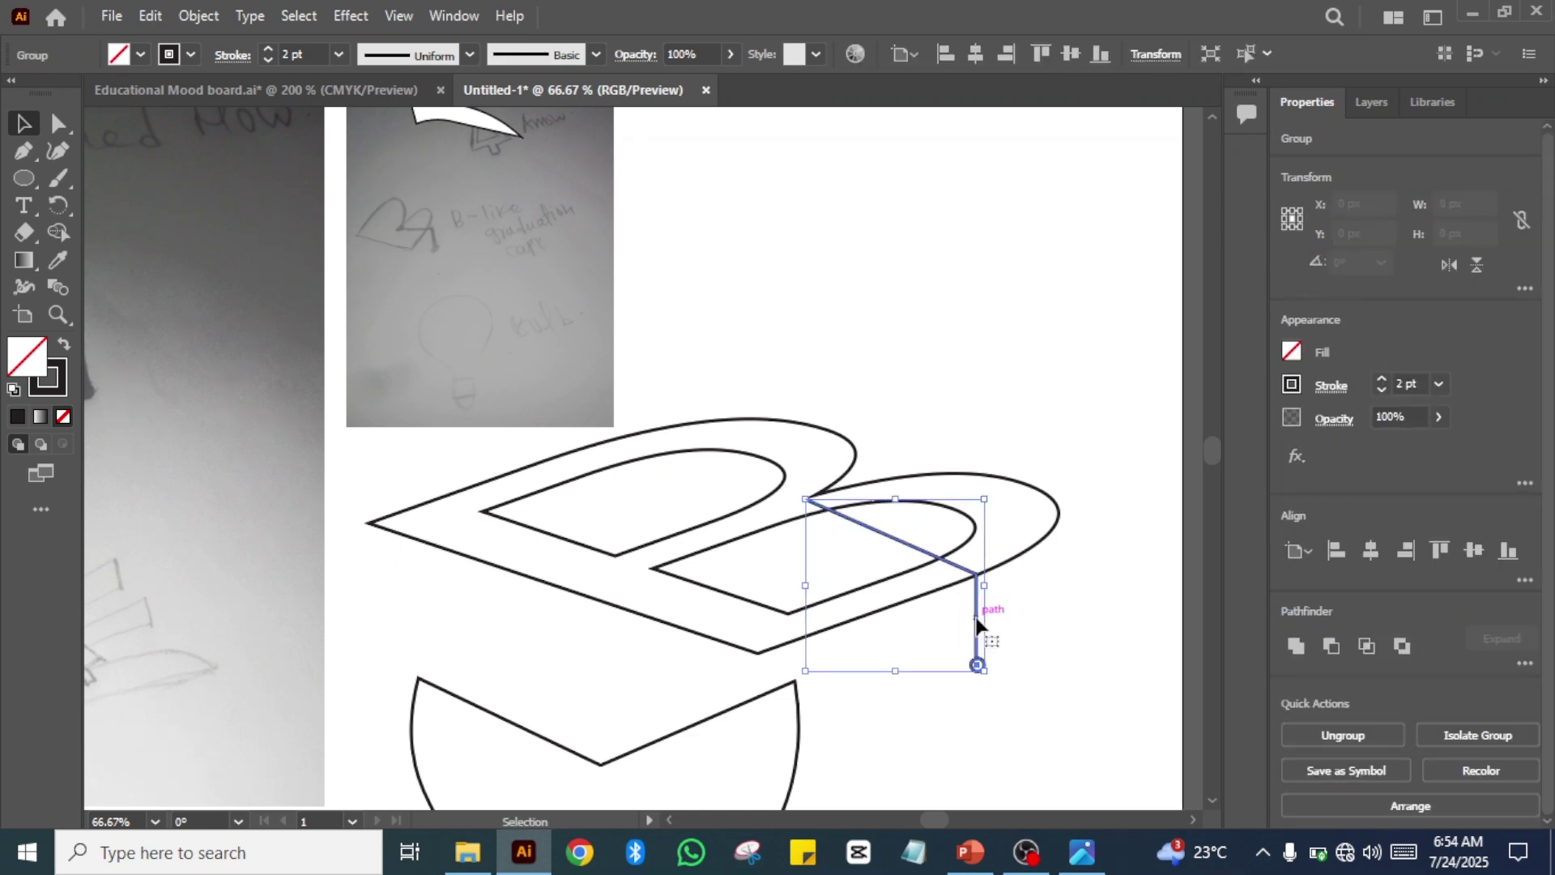
{"action": "left_click", "coordinate": [1042, 632]}
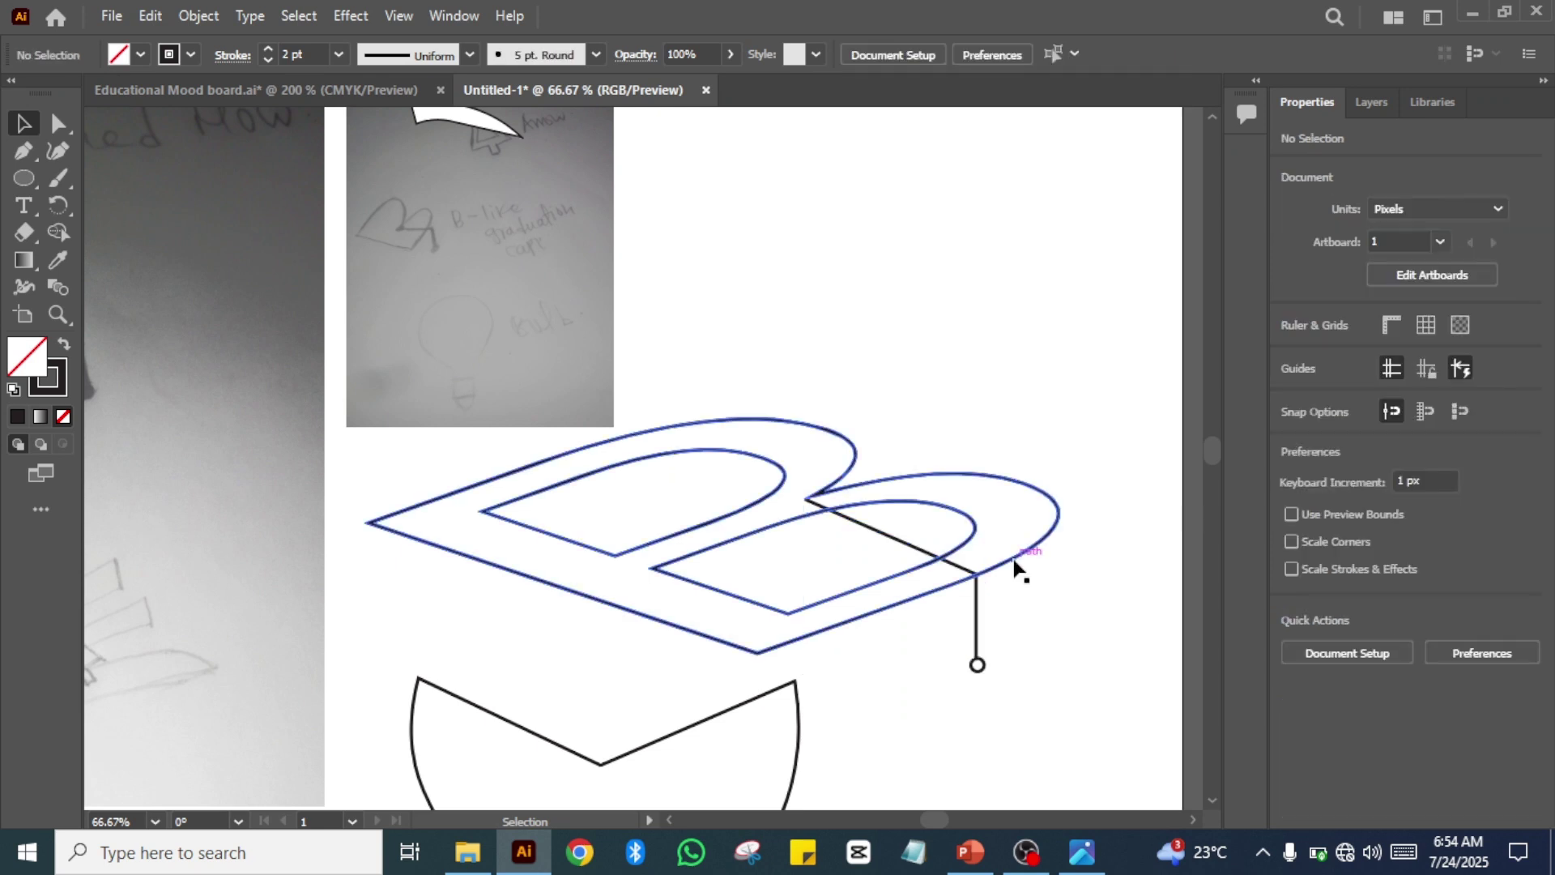
- Group the expanded B shape with the tassel group to form the graduation cap, and deselect it
{"action": "left_click", "coordinate": [1014, 559]}
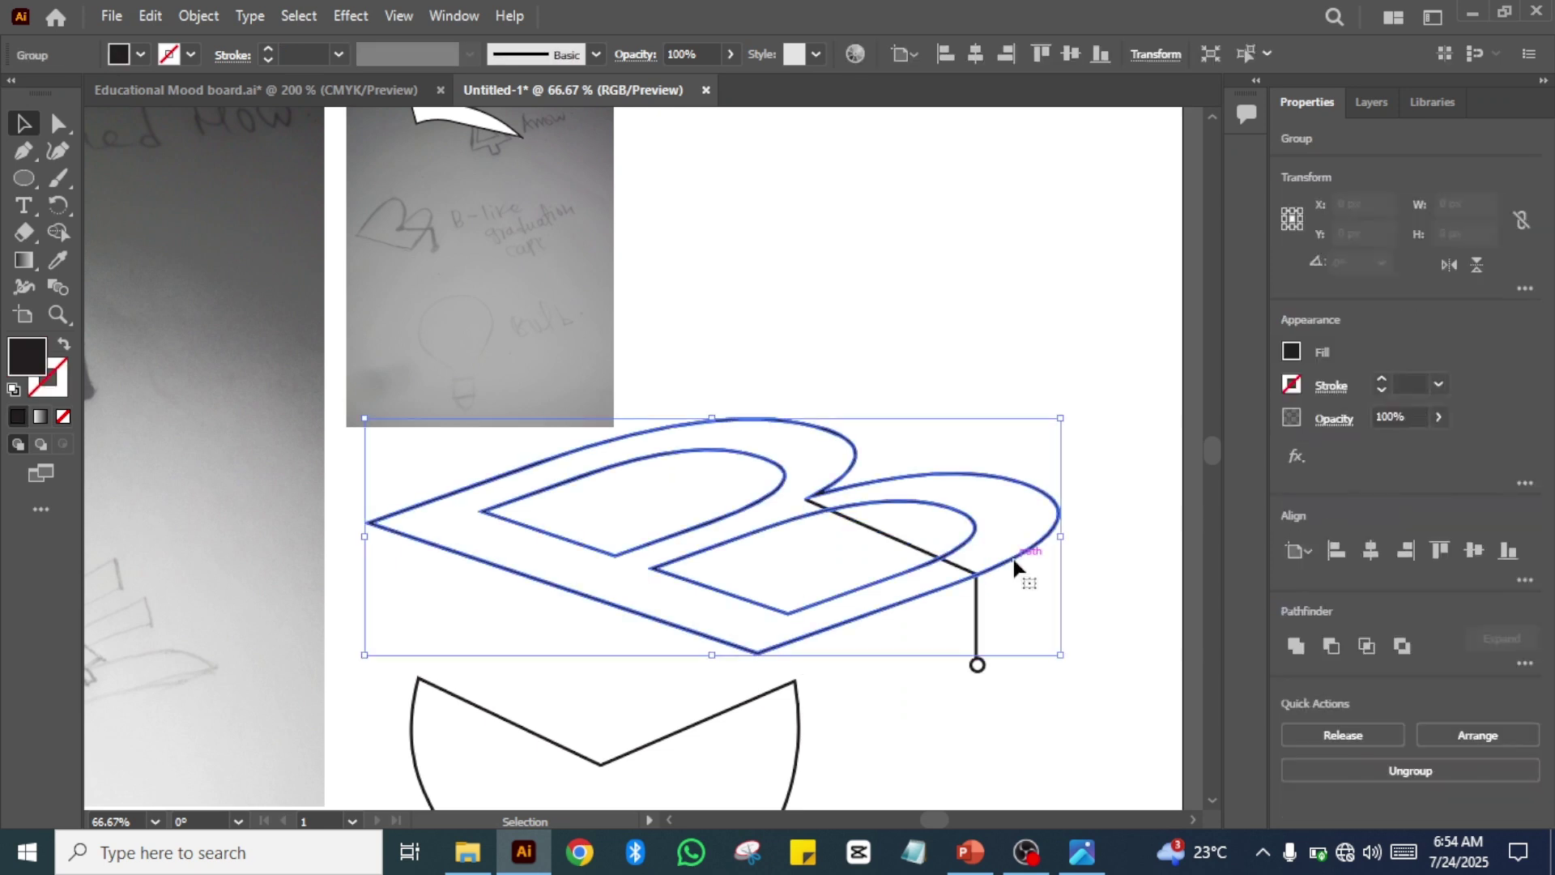
{"action": "left_click", "coordinate": [976, 614], "text": "shift"}
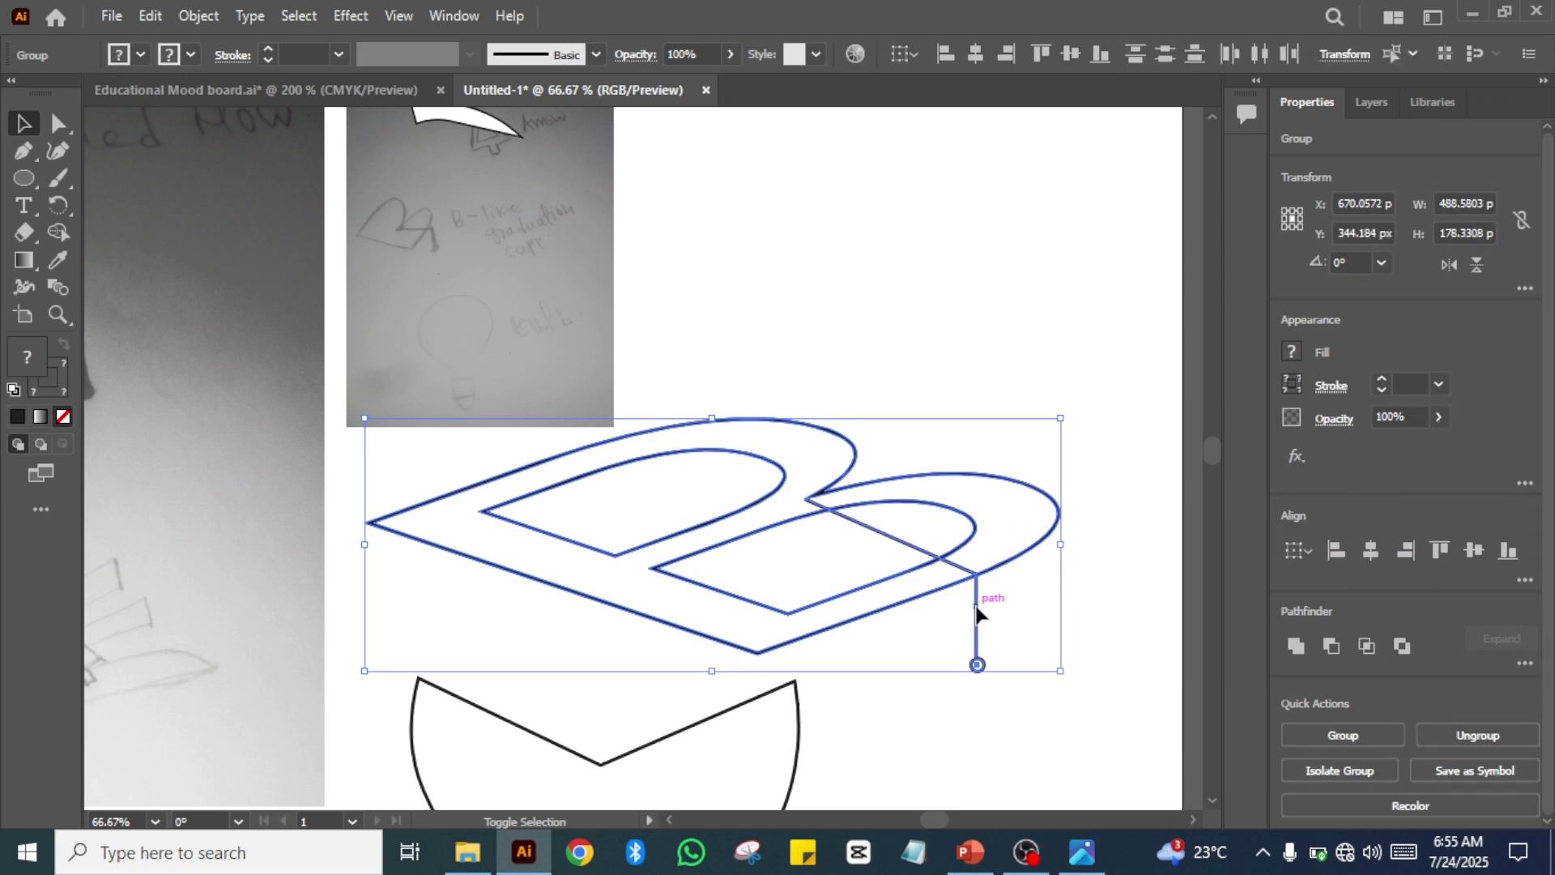
{"action": "right_click", "coordinate": [977, 614]}
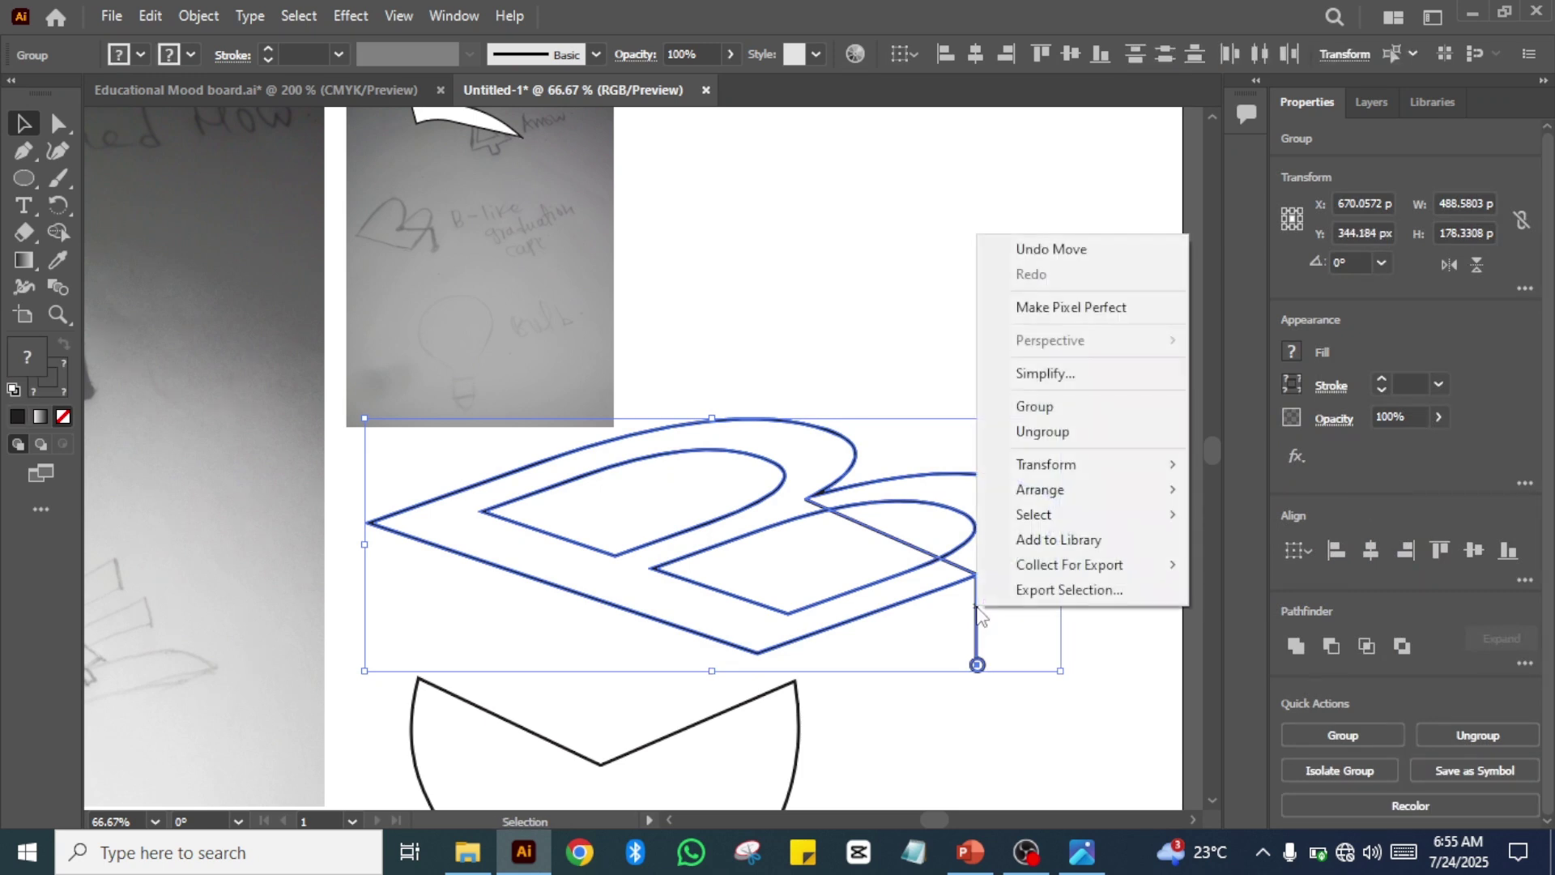
{"action": "left_click", "coordinate": [1110, 406]}
{"action": "left_click", "coordinate": [1007, 360]}
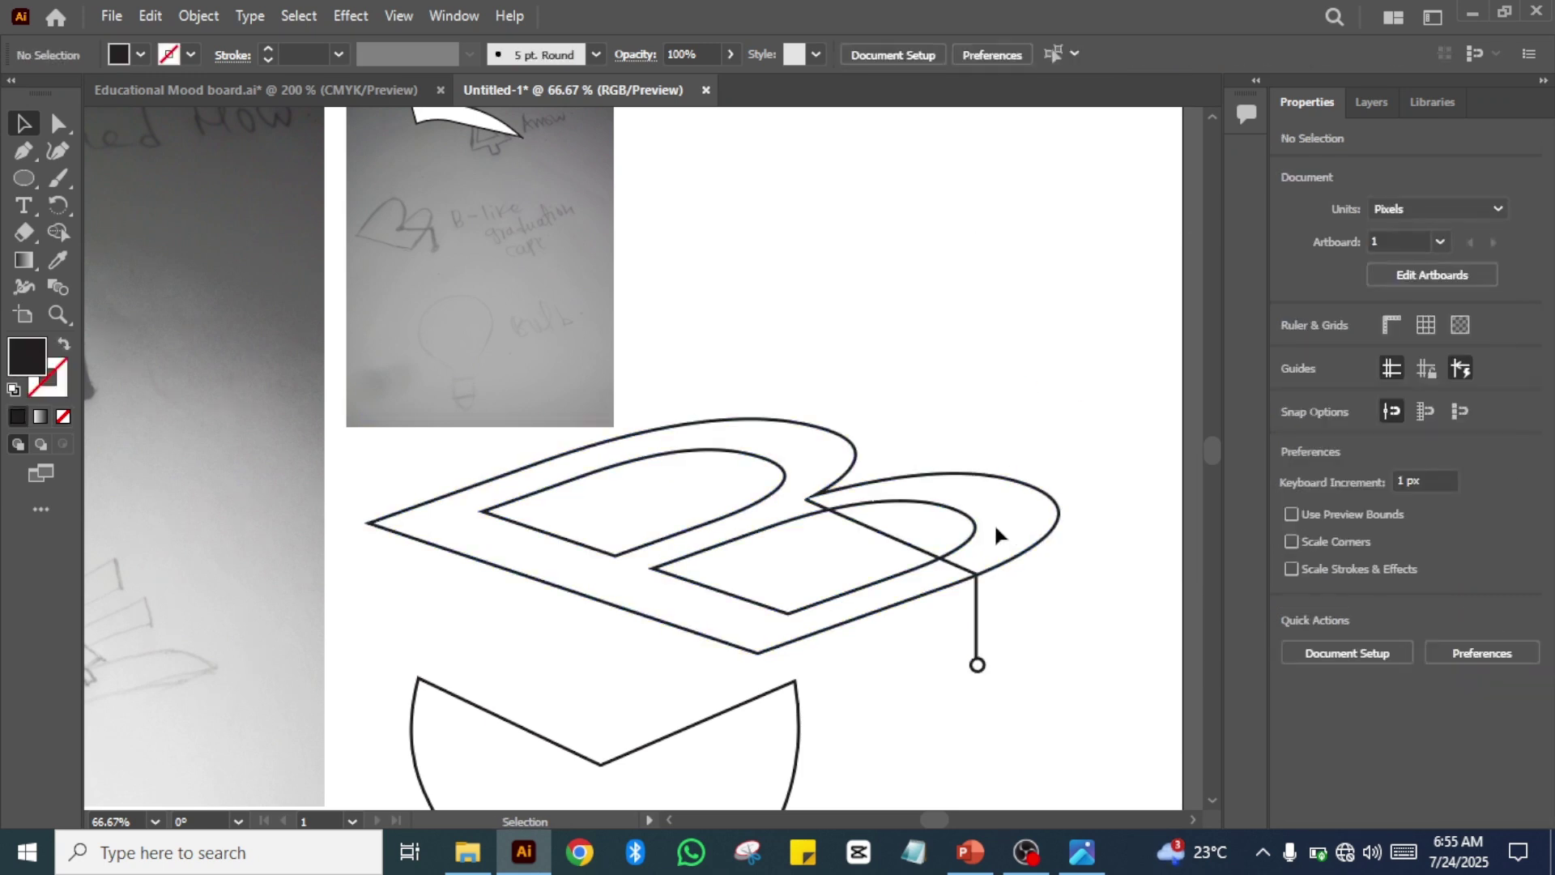
- Move the grouped graduation cap up and to the right, to about X 703 px, Y 322.6 px, and deselect it
{"action": "left_click_drag", "start_coordinate": [976, 575], "coordinate": [1024, 548]}
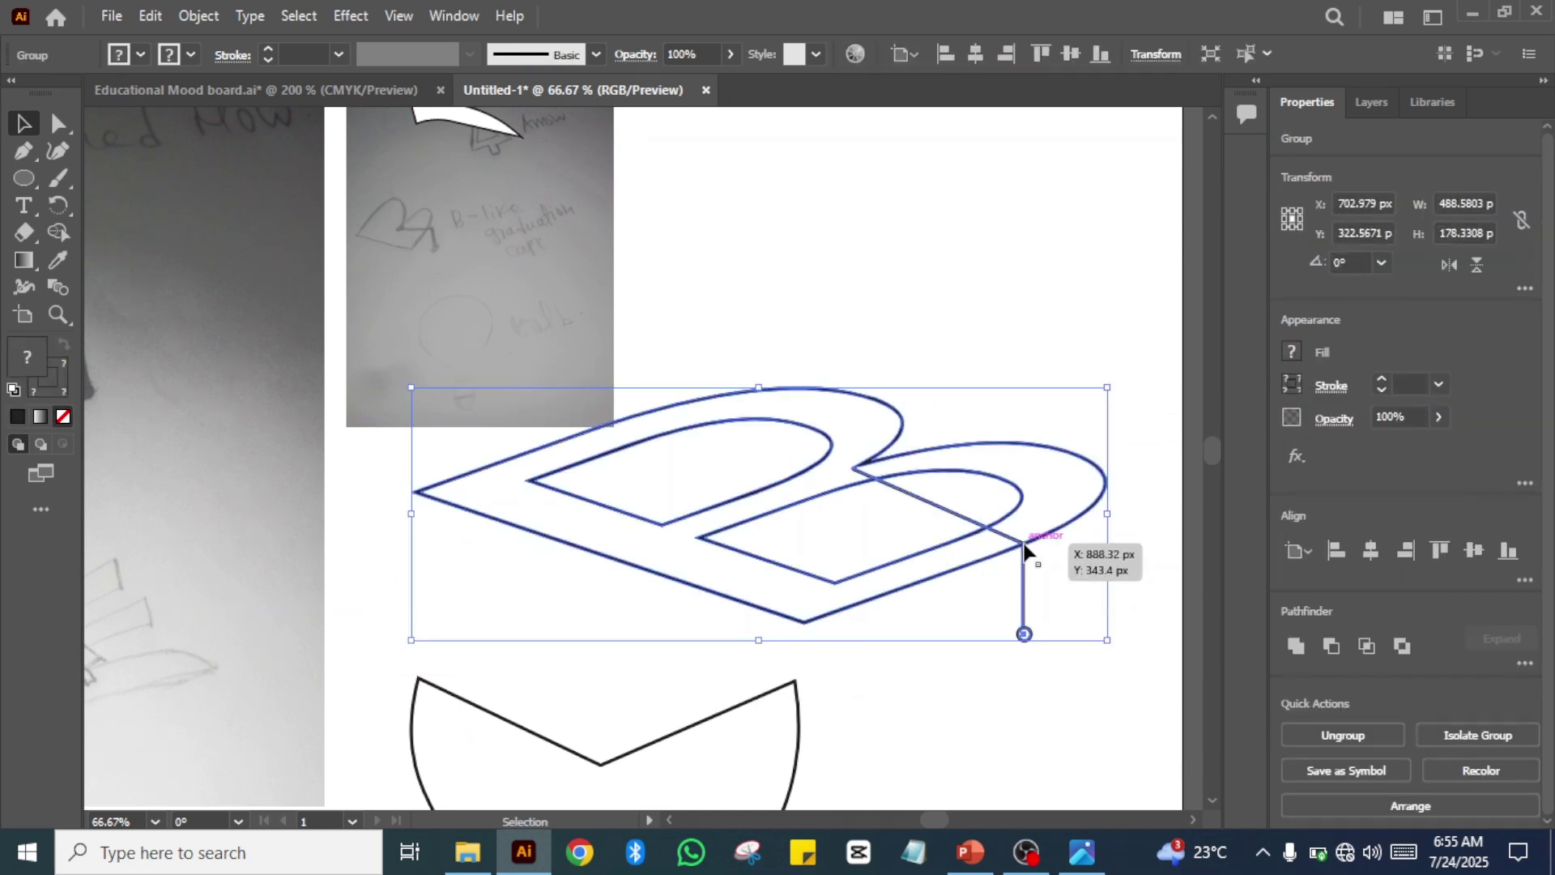
{"action": "key", "text": "ctrl+minus"}
{"action": "key", "text": "ctrl+minus"}
{"action": "key", "text": "ctrl+minus"}
{"action": "key", "text": "ctrl+minus"}
{"action": "key", "text": "ctrl+minus"}
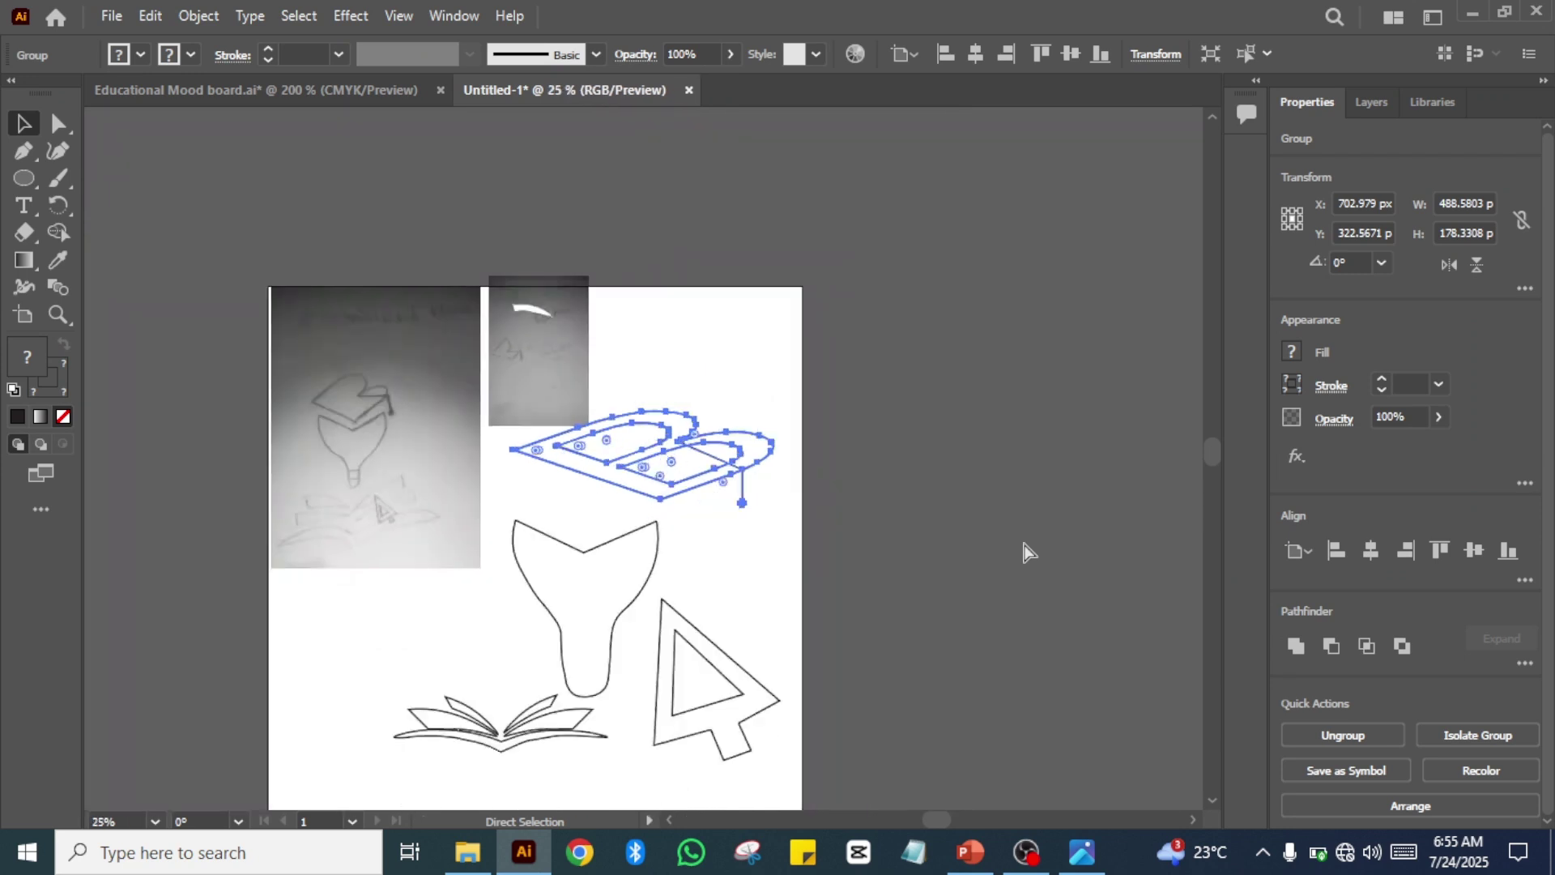
{"action": "left_click", "coordinate": [926, 658]}
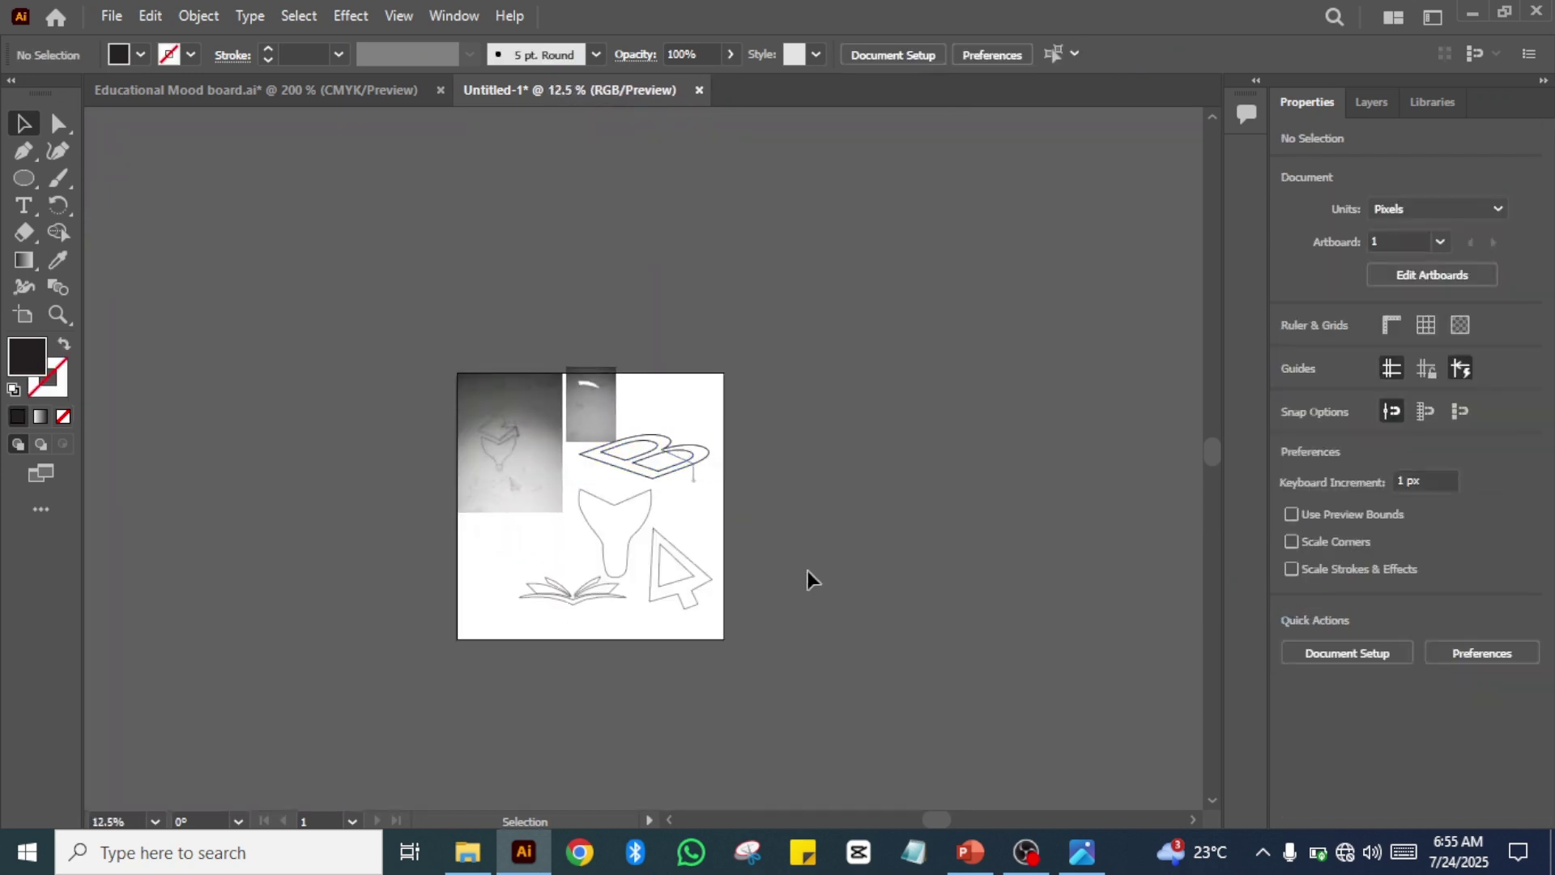
- Move the sketch photos up and to the left to clear space around the logo parts, and deselect them
{"action": "key", "text": "ctrl+plus"}
{"action": "key", "text": "ctrl+plus"}
{"action": "key", "text": "ctrl+plus"}
{"action": "key", "text": "ctrl+plus"}
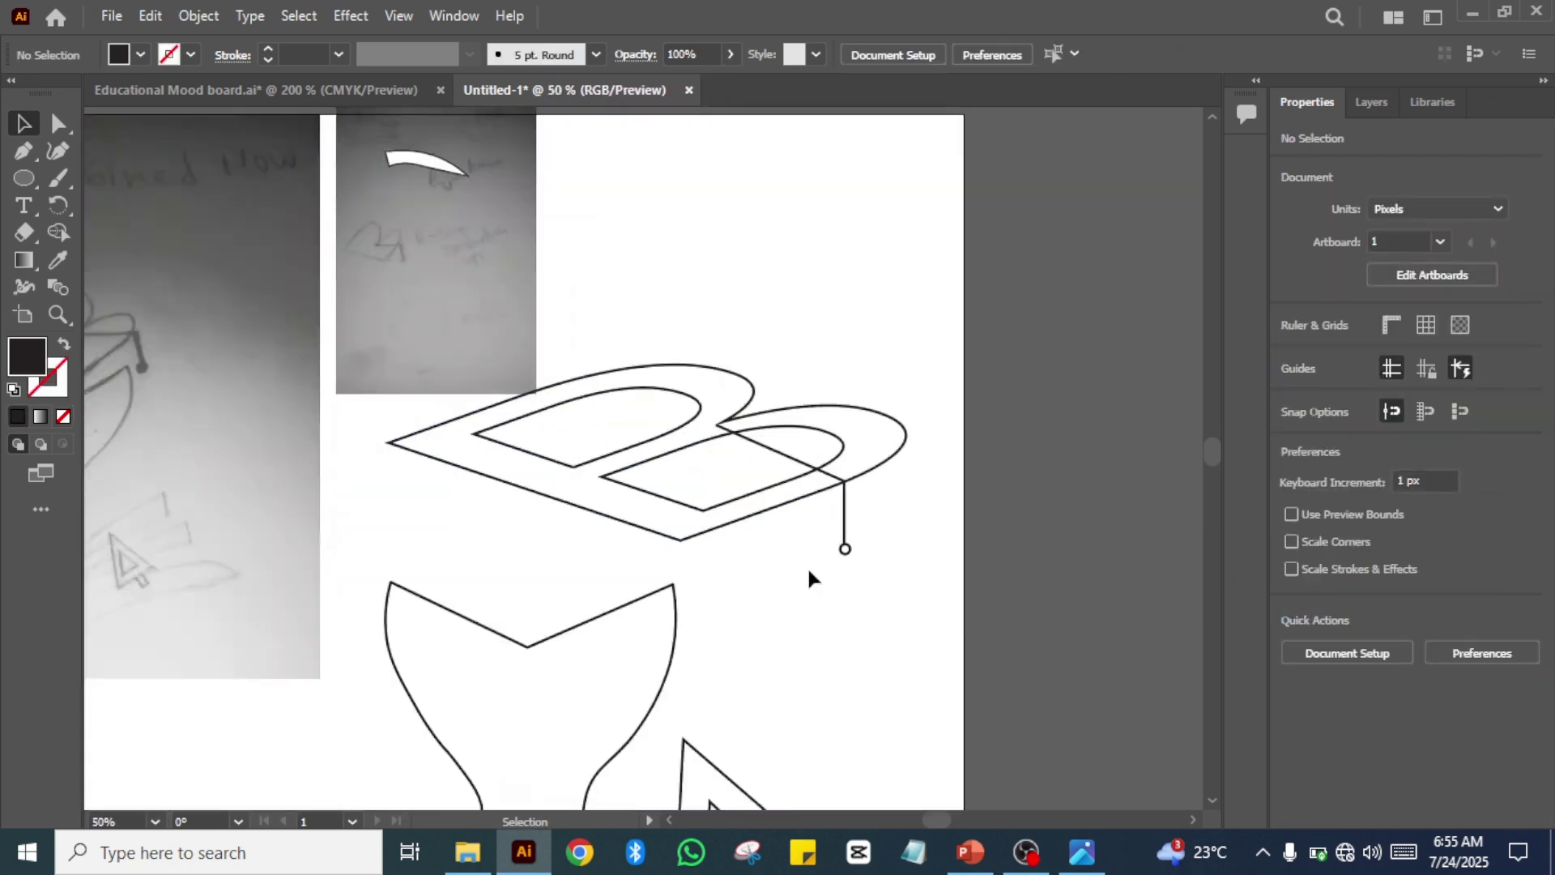
{"action": "key", "text": "space"}
{"action": "mouse_move", "coordinate": [818, 695]}
{"action": "left_mouse_down"}
{"action": "mouse_move", "coordinate": [1027, 649]}
{"action": "mouse_move", "coordinate": [1126, 651]}
{"action": "left_mouse_up"}
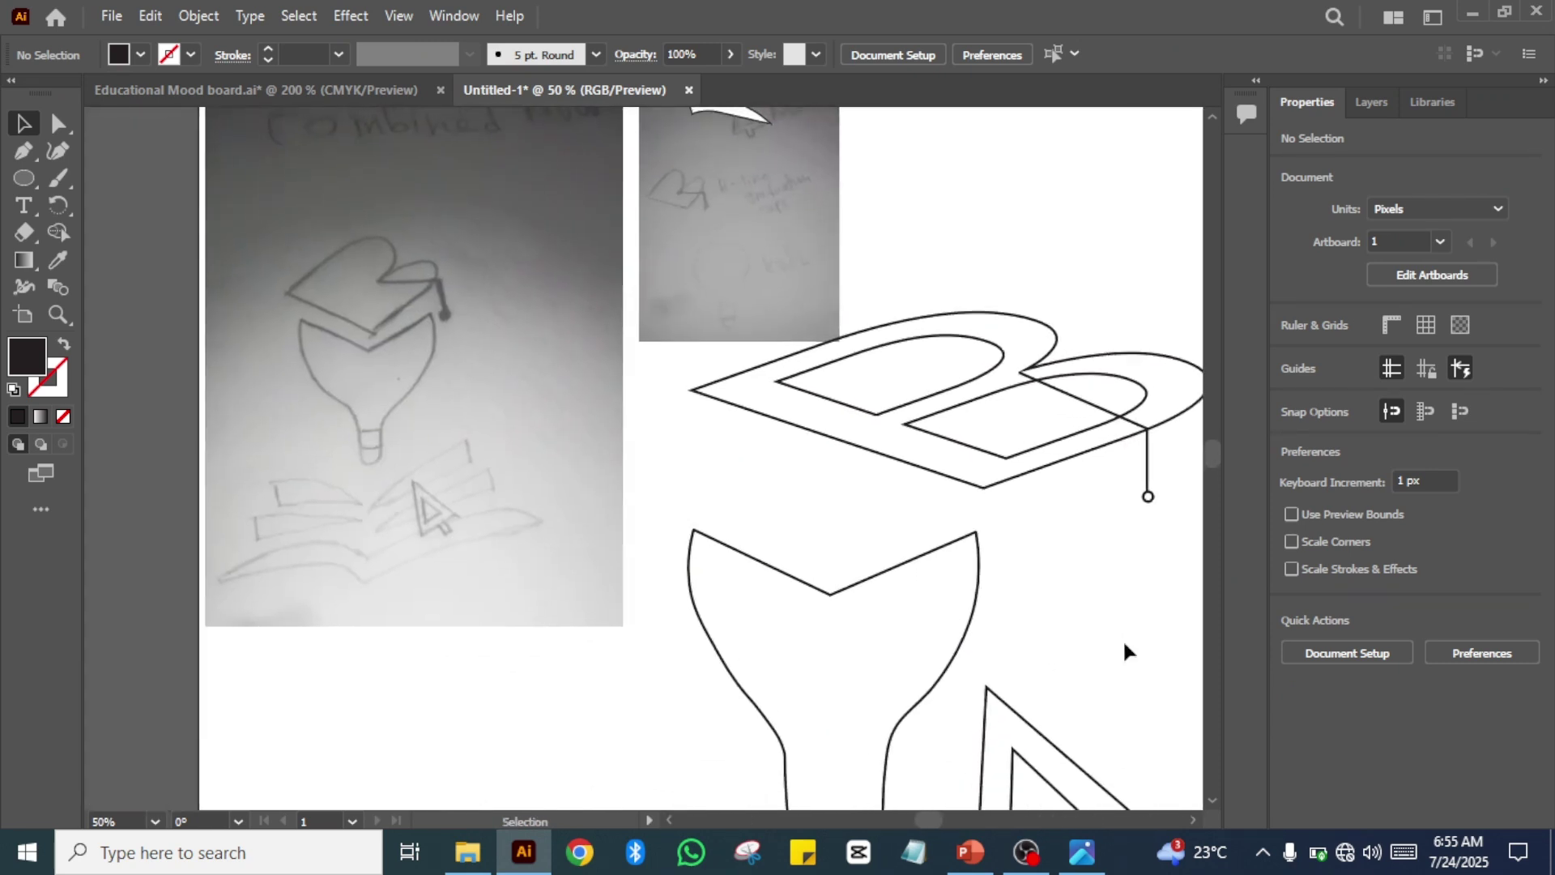
{"action": "left_click_drag", "start_coordinate": [601, 379], "coordinate": [612, 192]}
{"action": "mouse_move", "coordinate": [618, 397]}
{"action": "left_mouse_down"}
{"action": "mouse_move", "coordinate": [574, 73]}
{"action": "mouse_move", "coordinate": [537, 26]}
{"action": "left_mouse_up"}
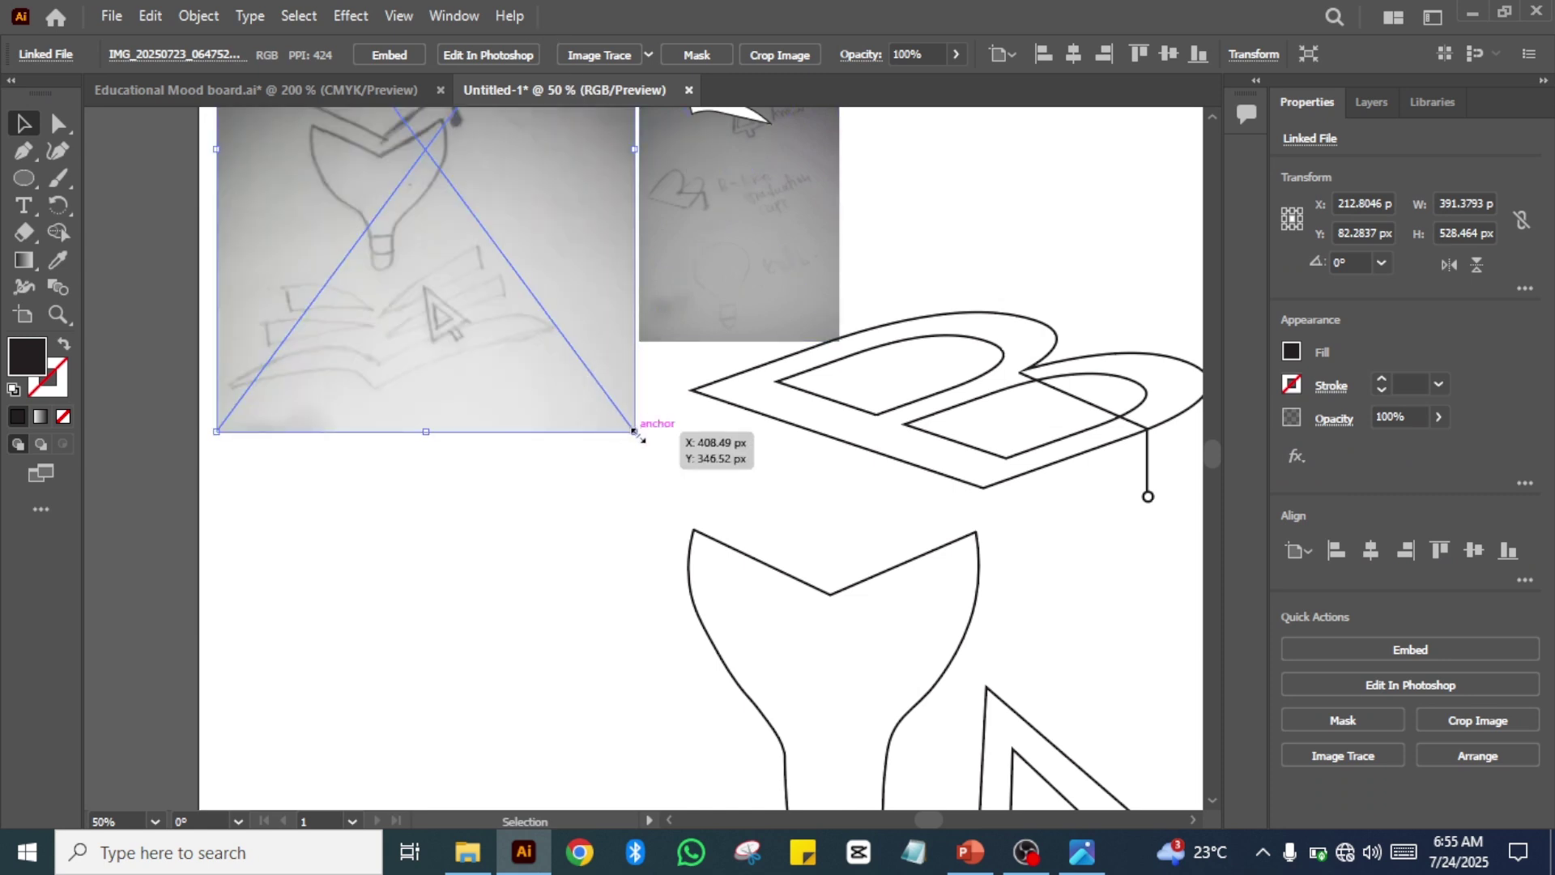
{"action": "left_click_drag", "start_coordinate": [635, 432], "coordinate": [518, 268]}
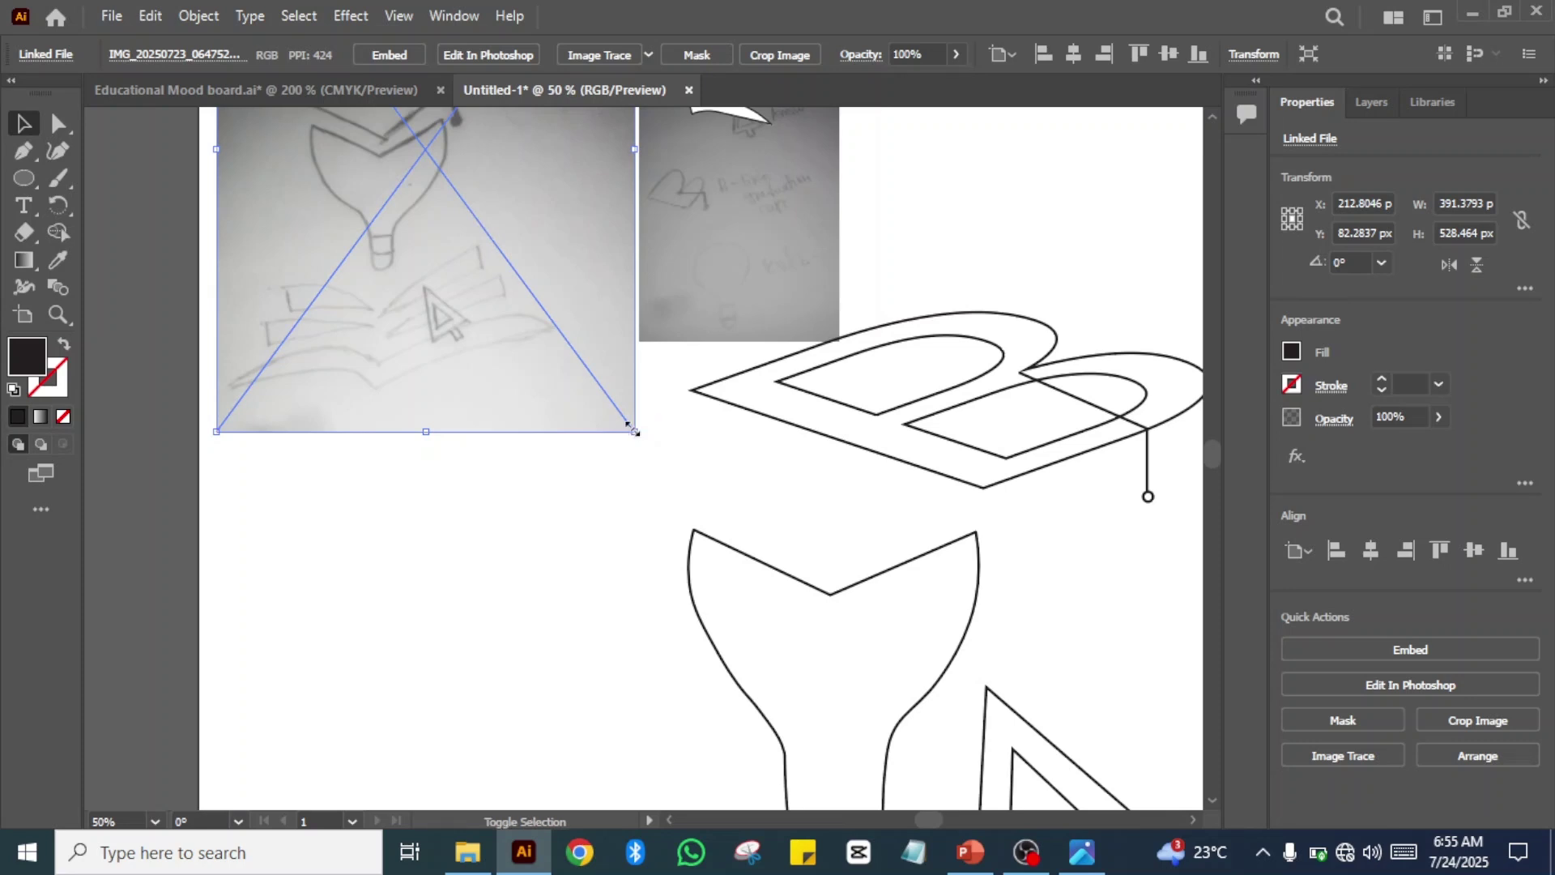
{"action": "left_click_drag", "start_coordinate": [633, 430], "coordinate": [496, 374]}
{"action": "left_click", "coordinate": [701, 334]}
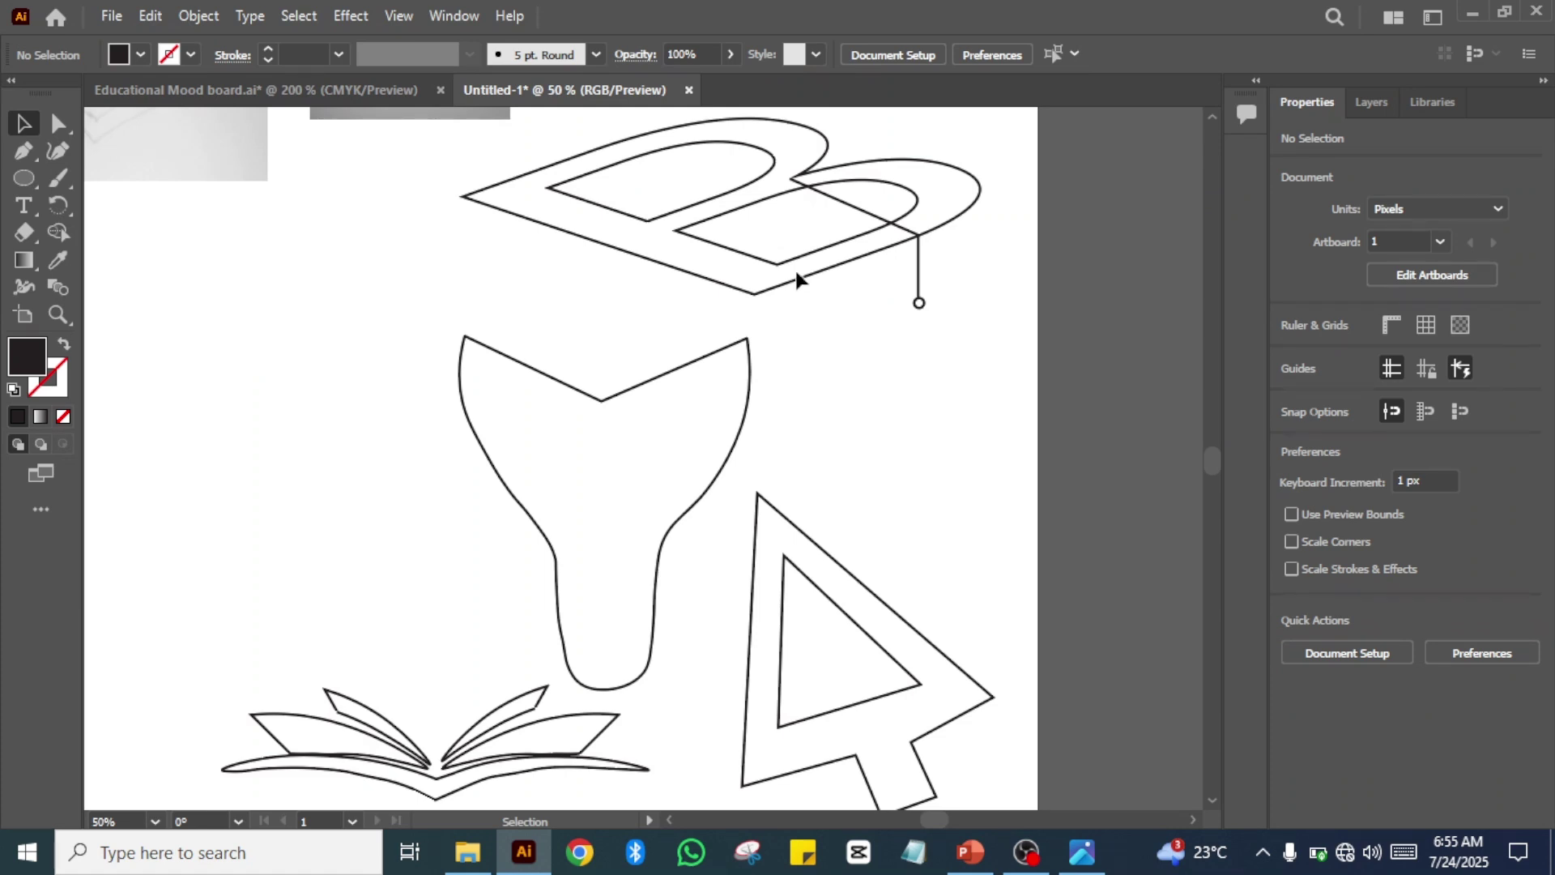
- Place the graduation cap over the bulb's notch, narrow it to about 389 px wide, and deselect it
{"action": "left_click_drag", "start_coordinate": [796, 276], "coordinate": [635, 378]}
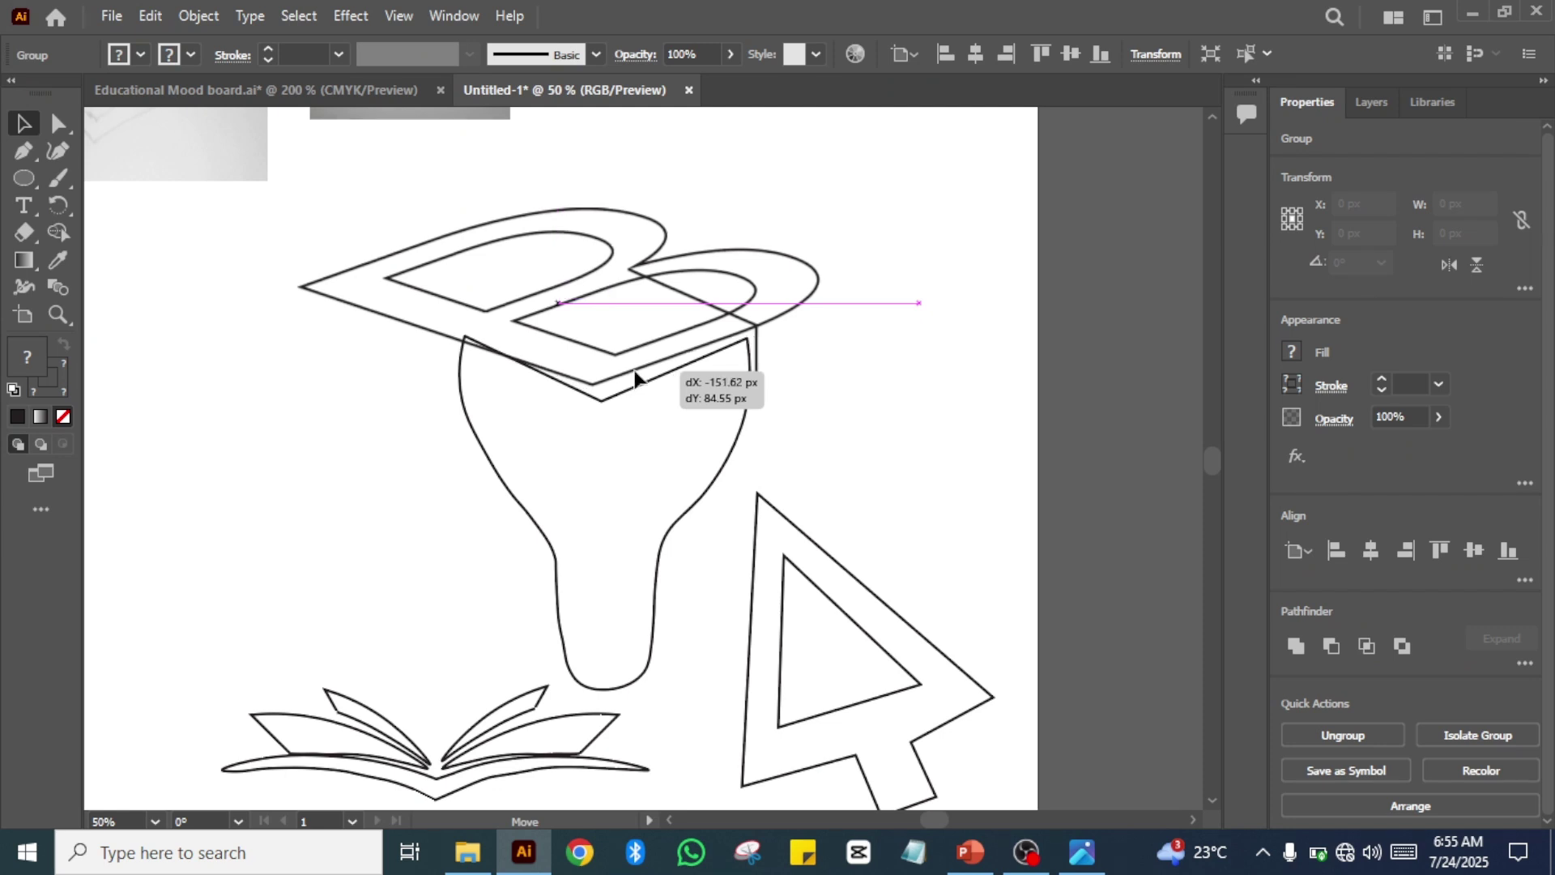
{"action": "left_click_drag", "start_coordinate": [635, 378], "coordinate": [647, 368]}
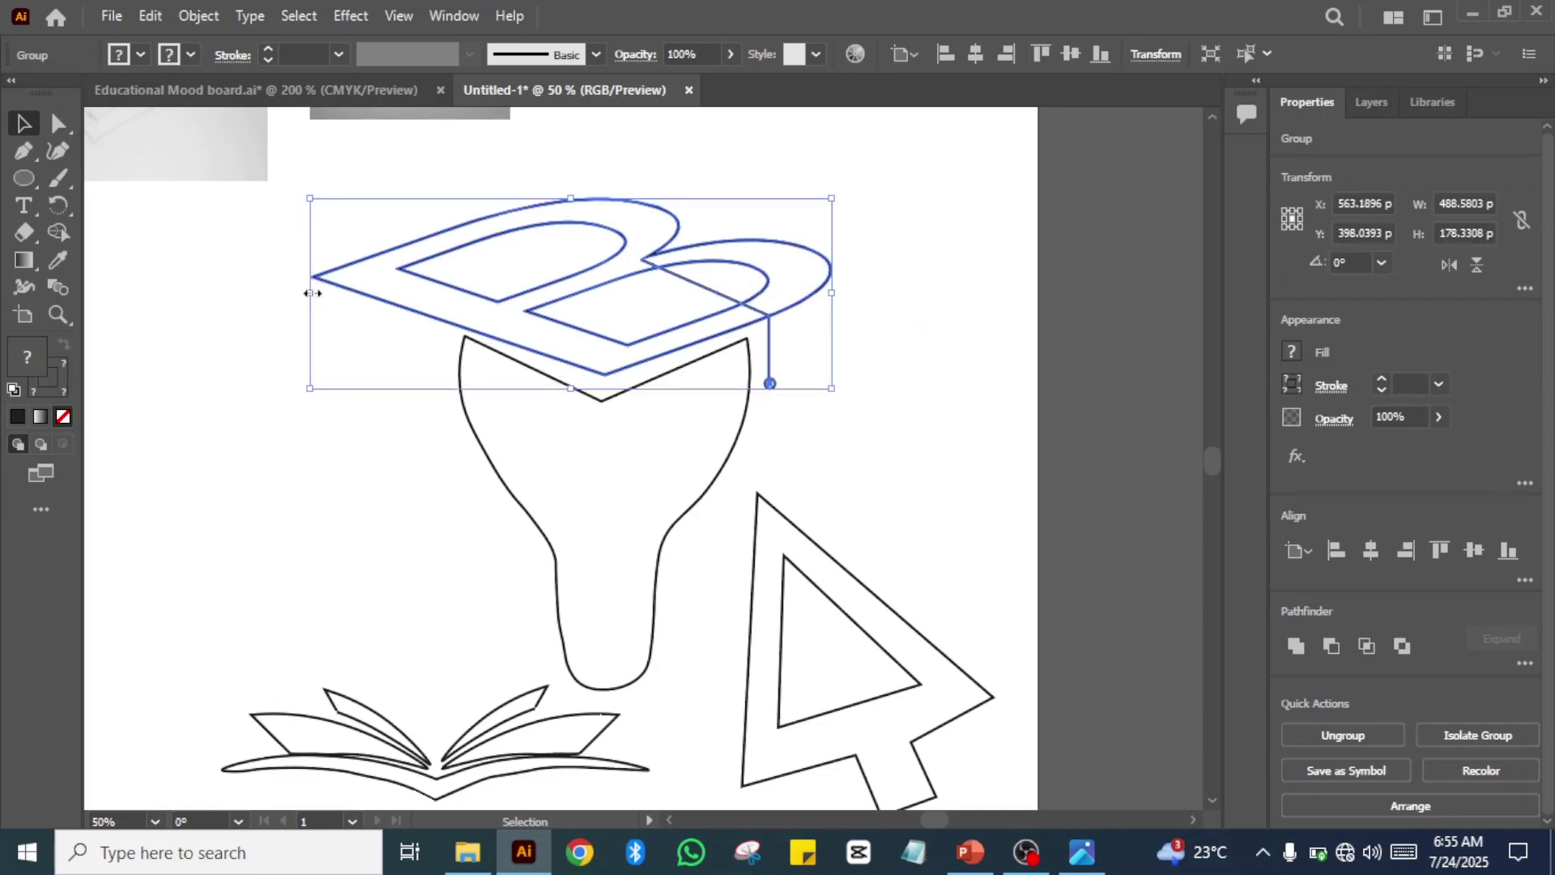
{"action": "left_click_drag", "start_coordinate": [312, 293], "coordinate": [393, 312]}
{"action": "left_click_drag", "start_coordinate": [685, 215], "coordinate": [669, 219]}
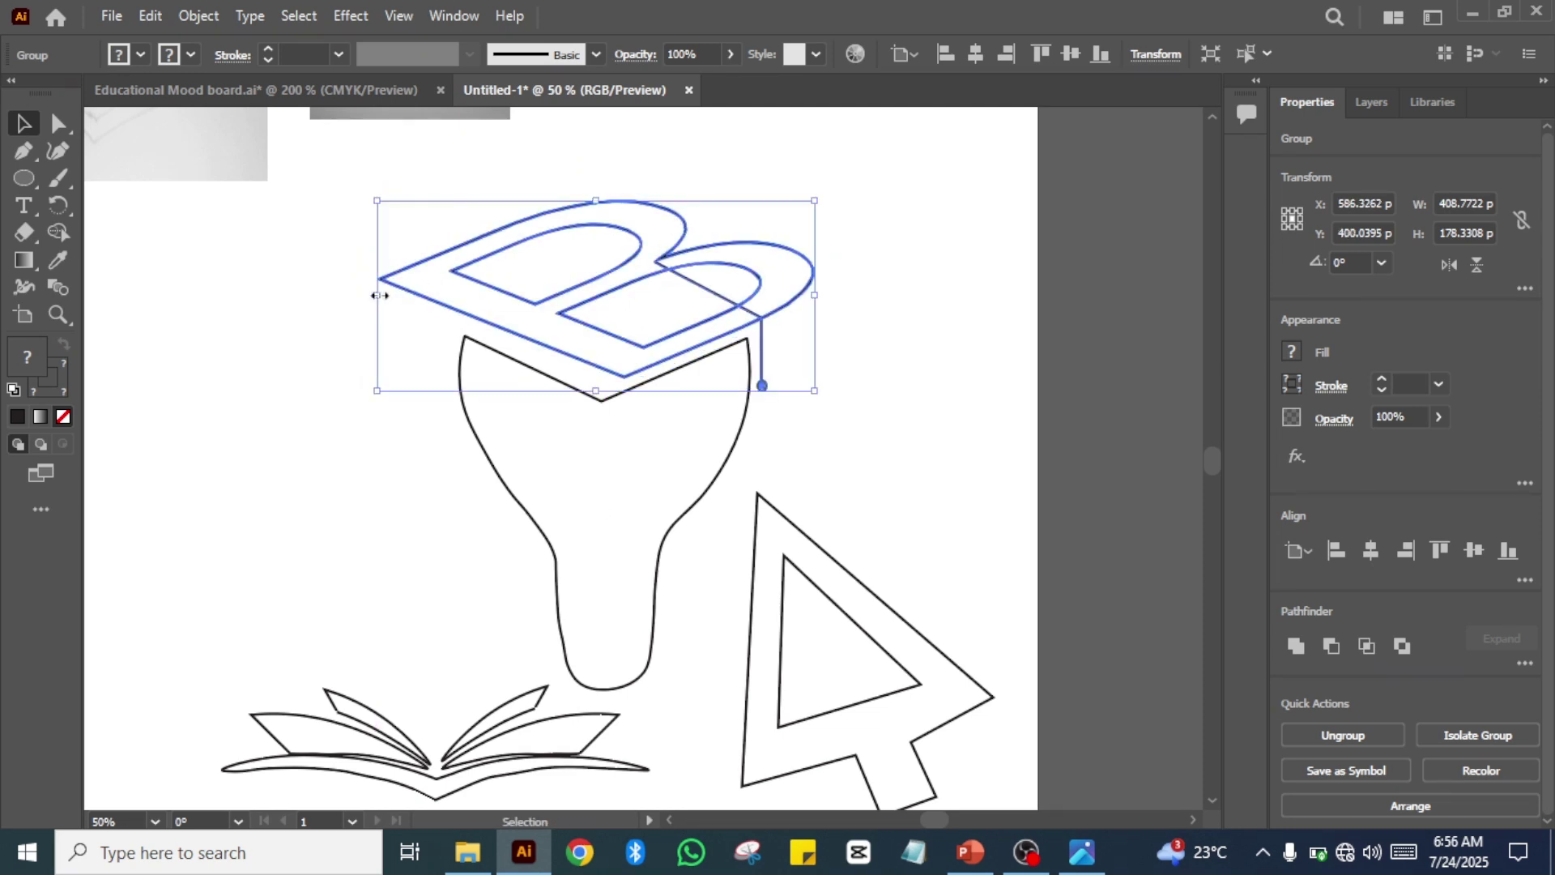
{"action": "left_click_drag", "start_coordinate": [376, 295], "coordinate": [404, 295]}
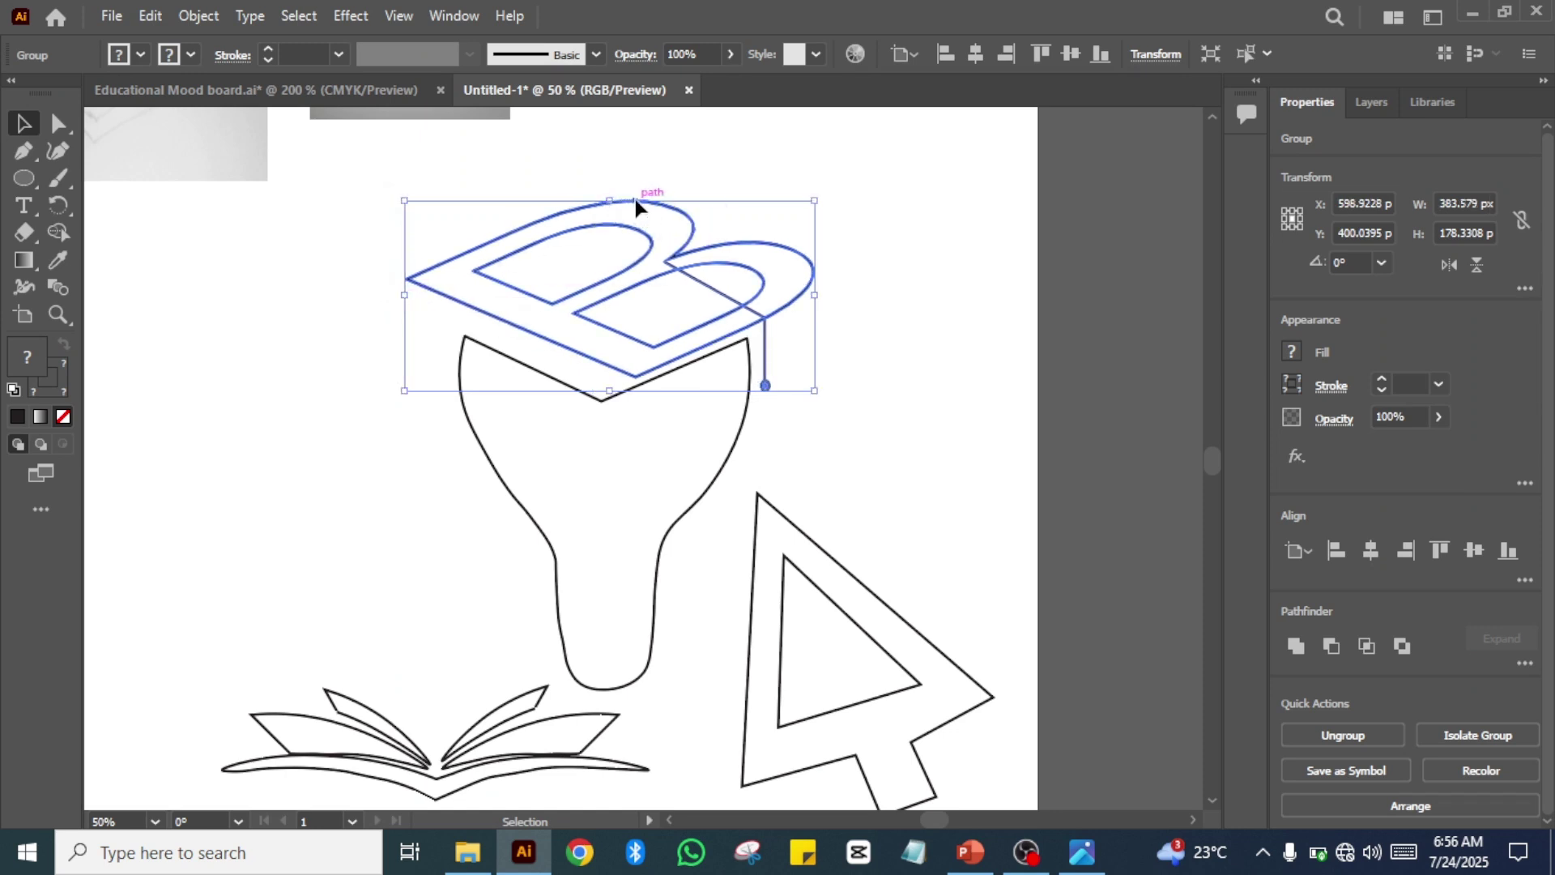
{"action": "left_click_drag", "start_coordinate": [635, 199], "coordinate": [607, 215]}
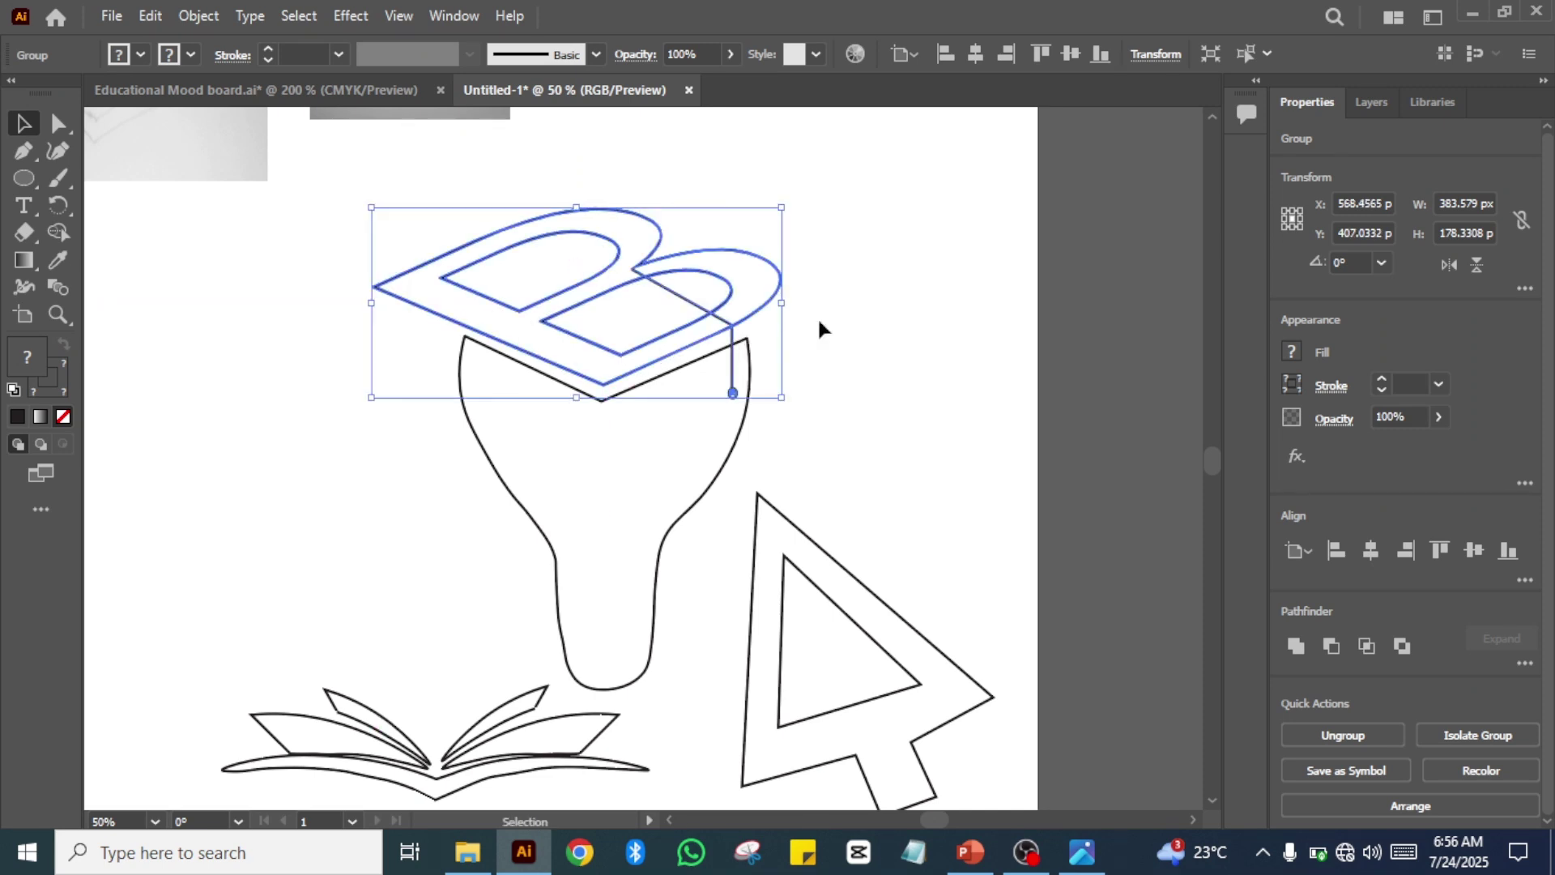
{"action": "left_click_drag", "start_coordinate": [787, 305], "coordinate": [789, 296]}
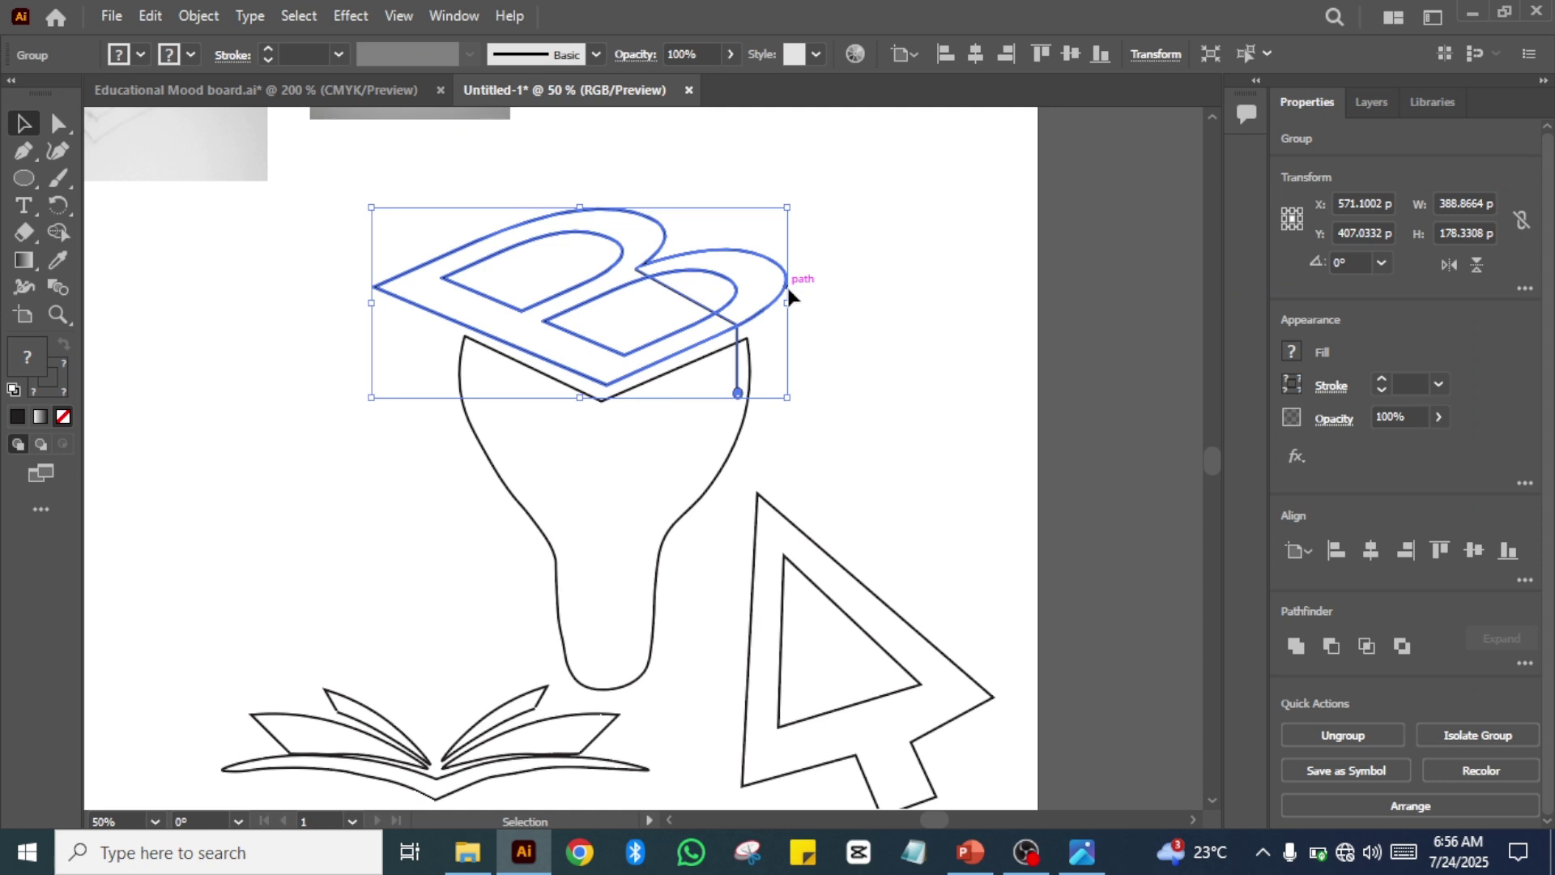
{"action": "left_click", "coordinate": [849, 326]}
- Shorten the bulb to about 266 px tall, lower it slightly, and move the cap down to Y about 414 px above it
{"action": "key", "text": "space"}
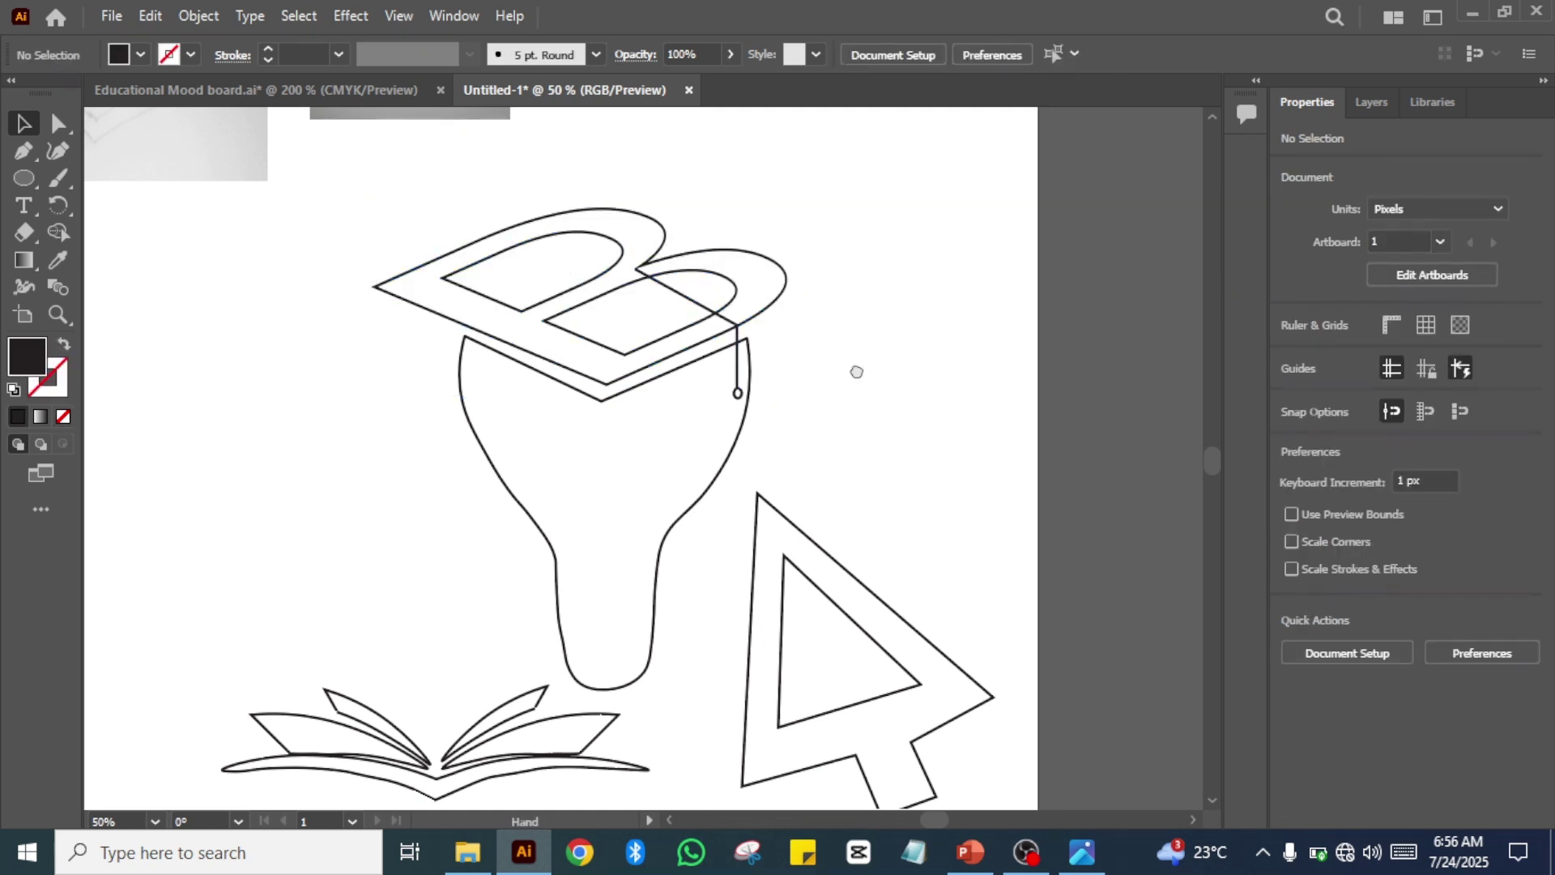
{"action": "left_click_drag", "start_coordinate": [856, 371], "coordinate": [848, 183]}
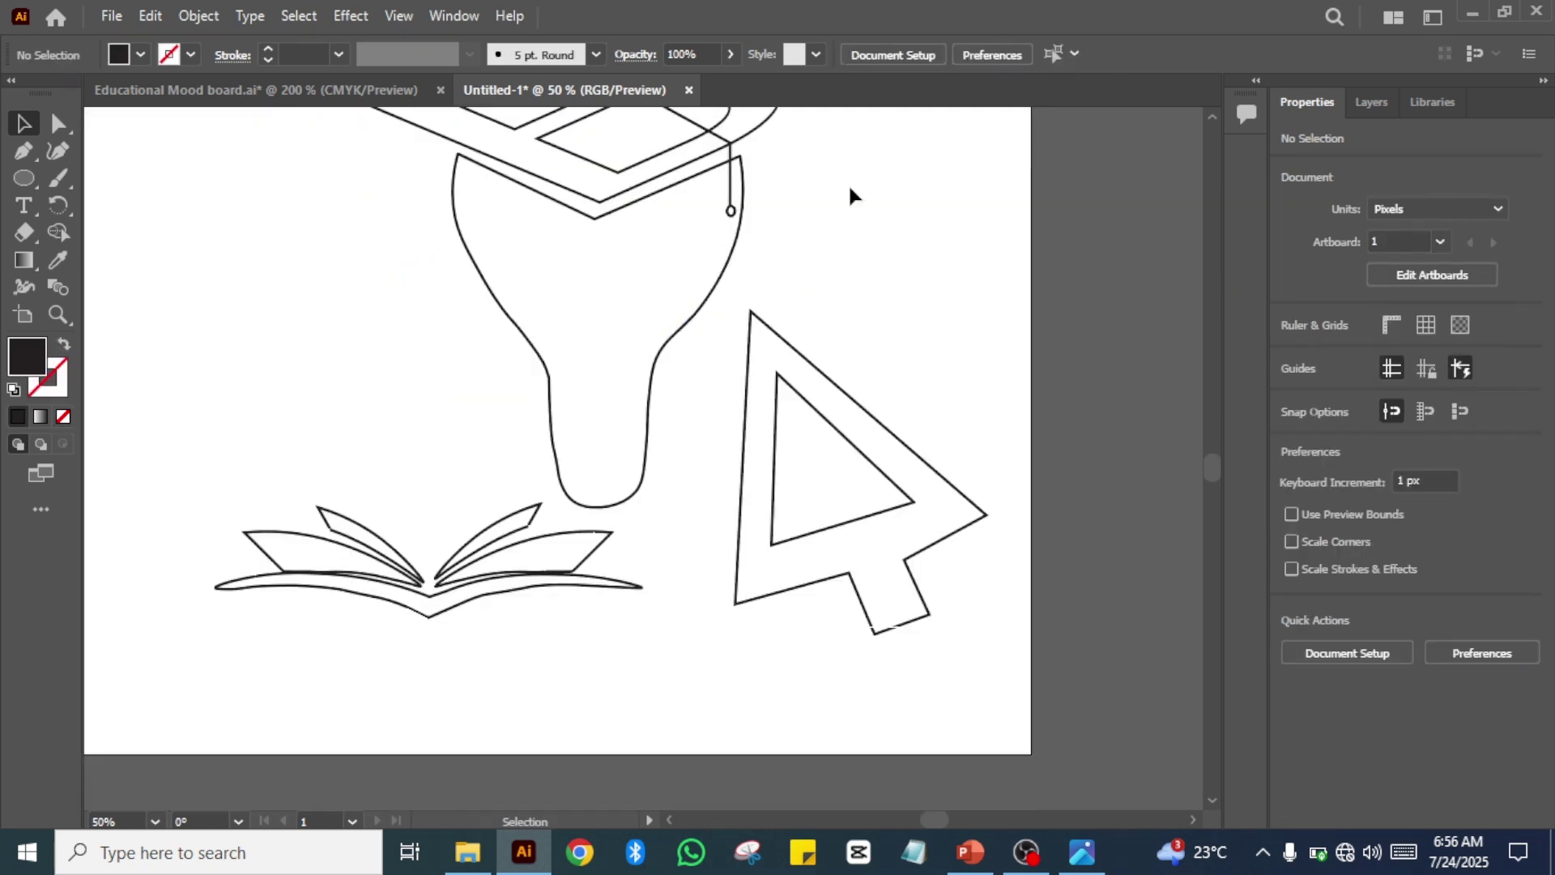
{"action": "left_click", "coordinate": [672, 344]}
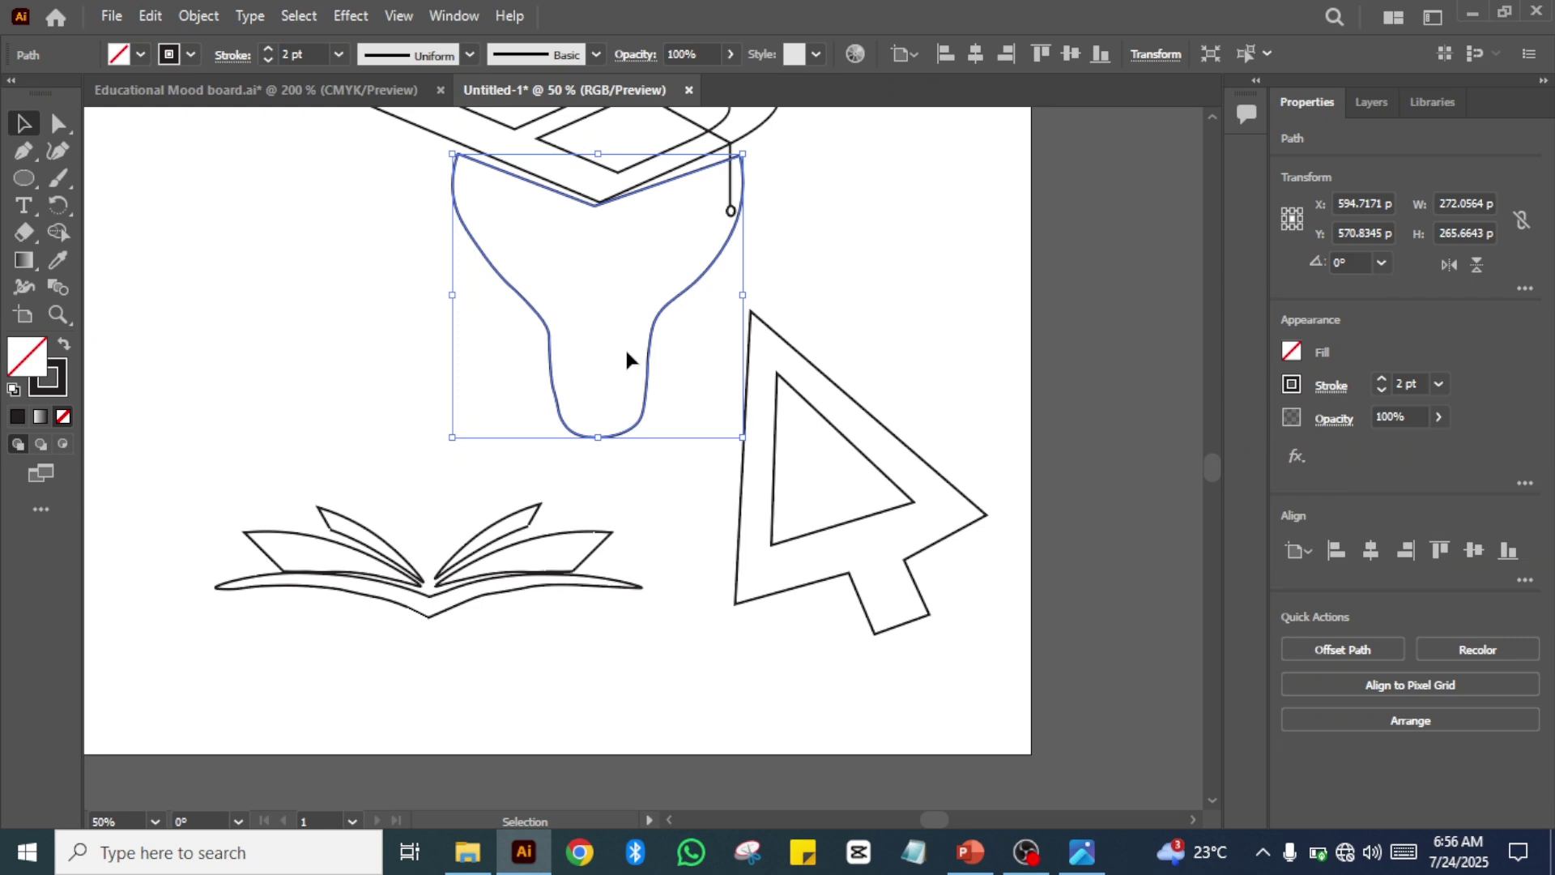
{"action": "left_click_drag", "start_coordinate": [626, 354], "coordinate": [657, 324]}
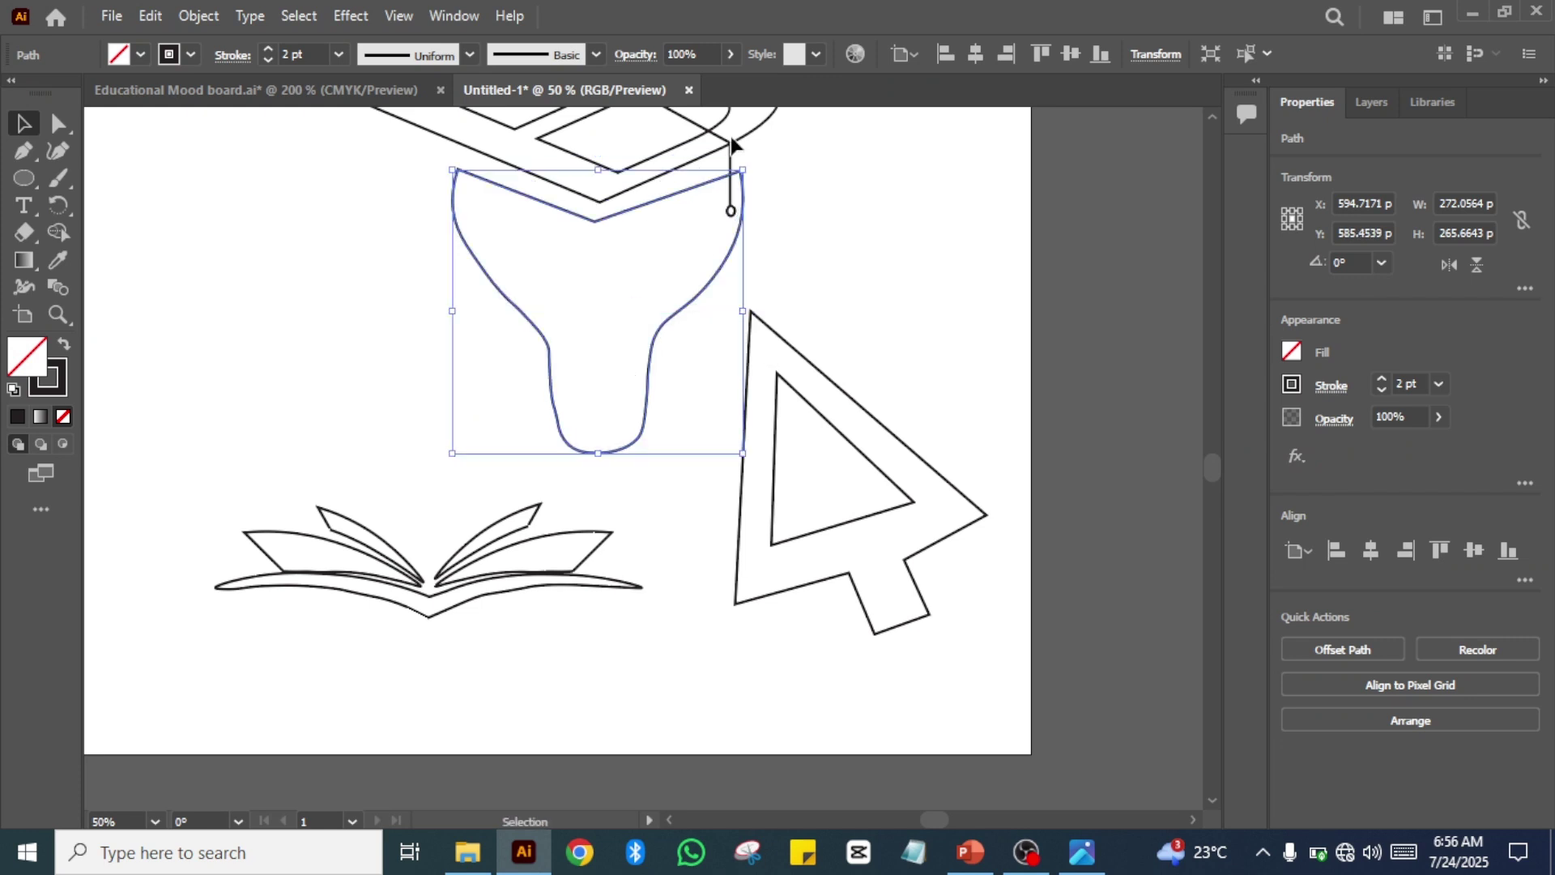
{"action": "left_click_drag", "start_coordinate": [732, 143], "coordinate": [729, 156]}
{"action": "left_click", "coordinate": [910, 256]}
{"action": "left_click_drag", "start_coordinate": [912, 260], "coordinate": [1100, 371]}
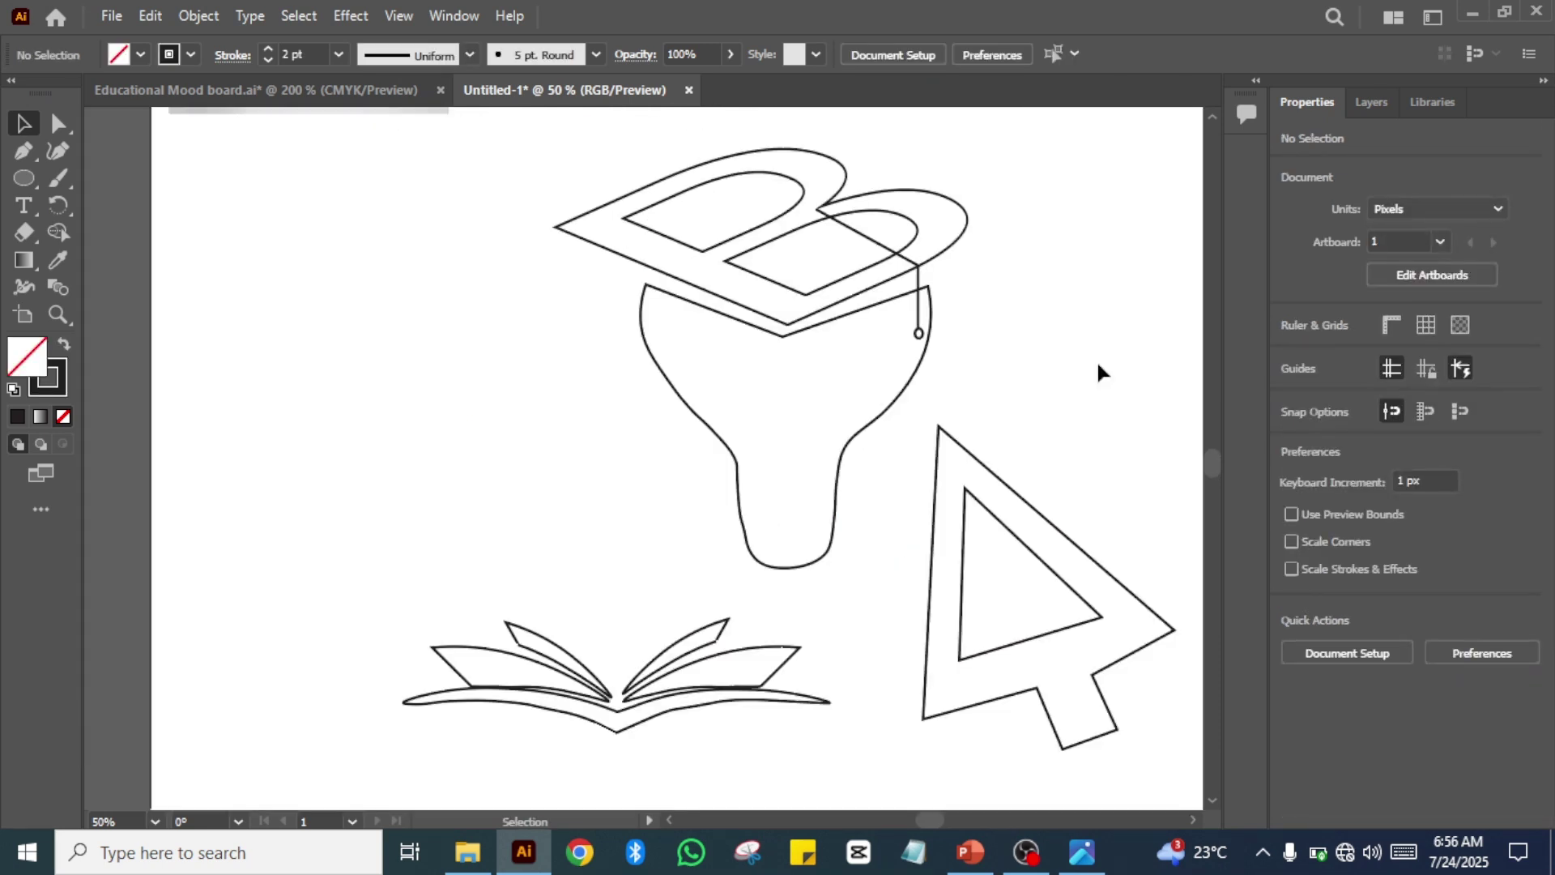
- Widen the cap slightly and adjust both sides of the bulb so its right edge lines up with the tassel
{"action": "left_click", "coordinate": [810, 318]}
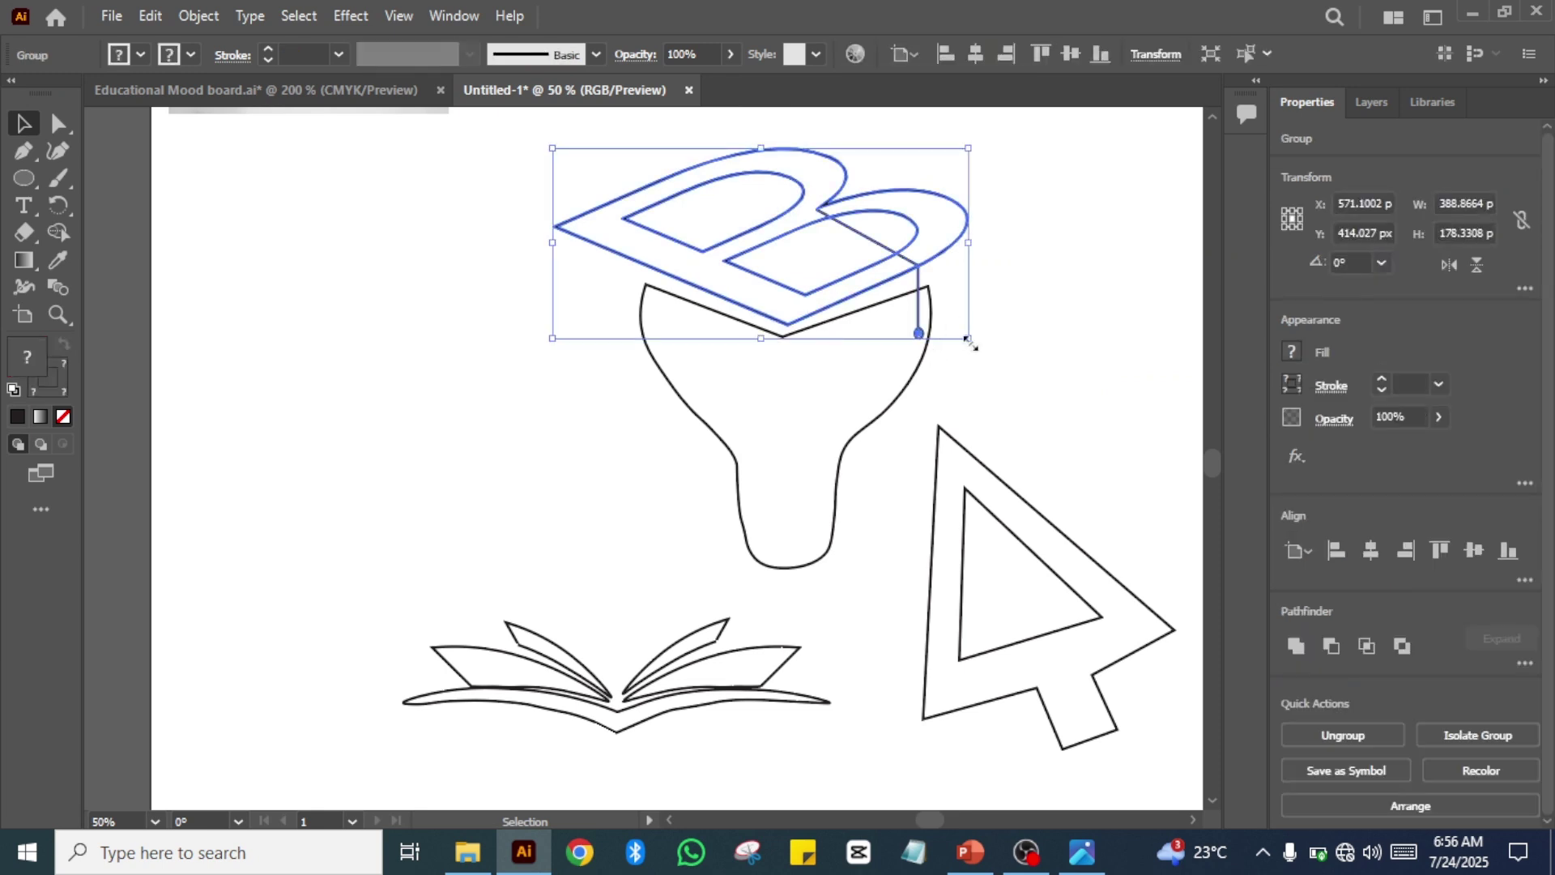
{"action": "mouse_move", "coordinate": [968, 340]}
{"action": "left_mouse_down"}
{"action": "mouse_move", "coordinate": [923, 324]}
{"action": "mouse_move", "coordinate": [1010, 333]}
{"action": "mouse_move", "coordinate": [988, 328]}
{"action": "left_mouse_up"}
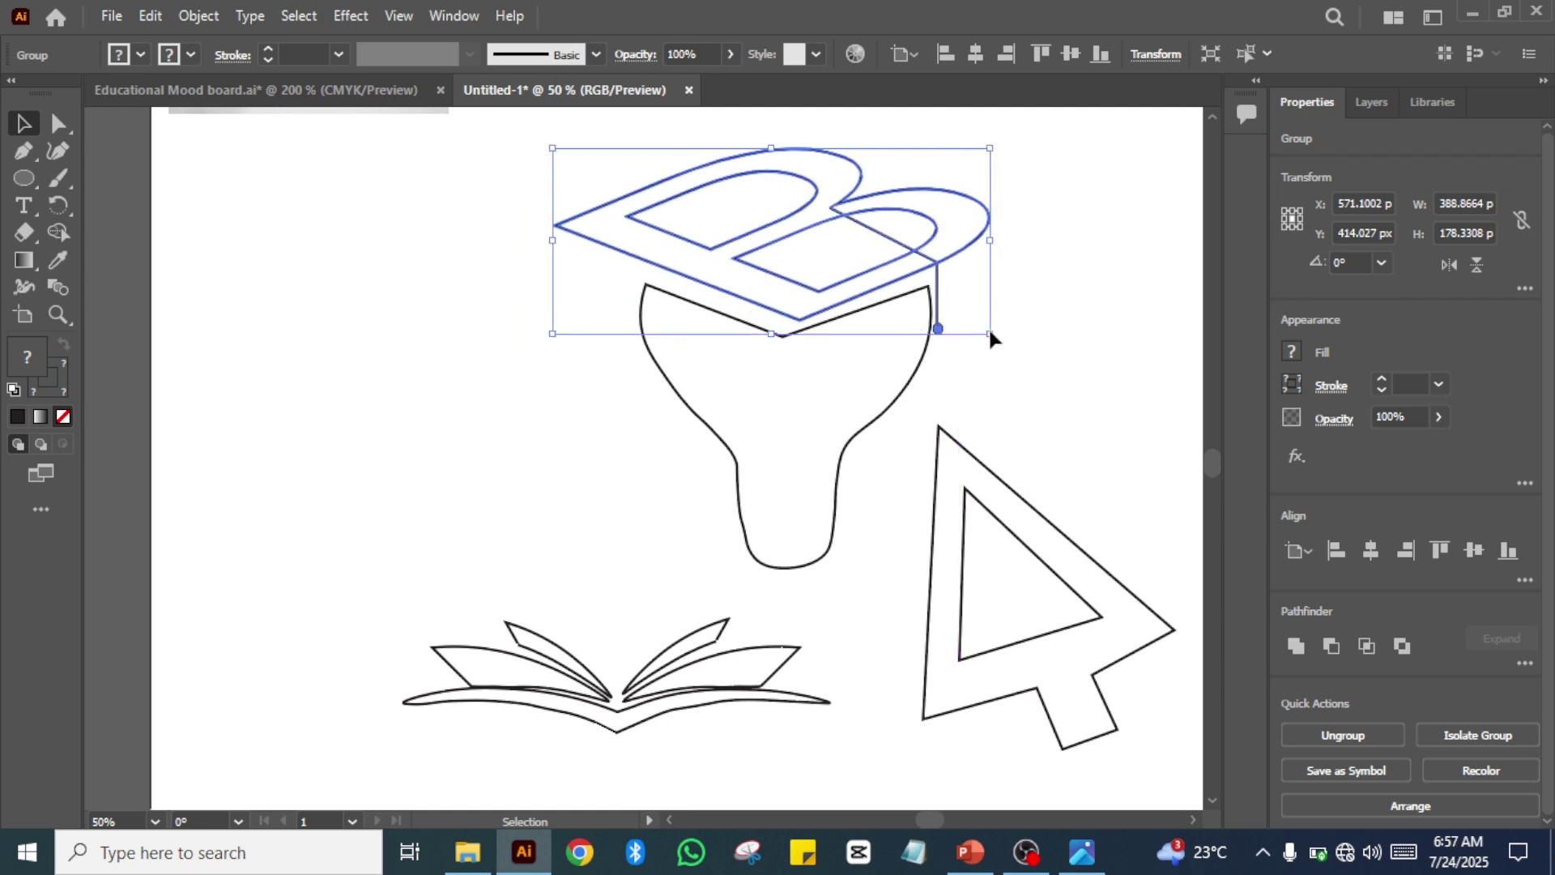
{"action": "left_click", "coordinate": [840, 471]}
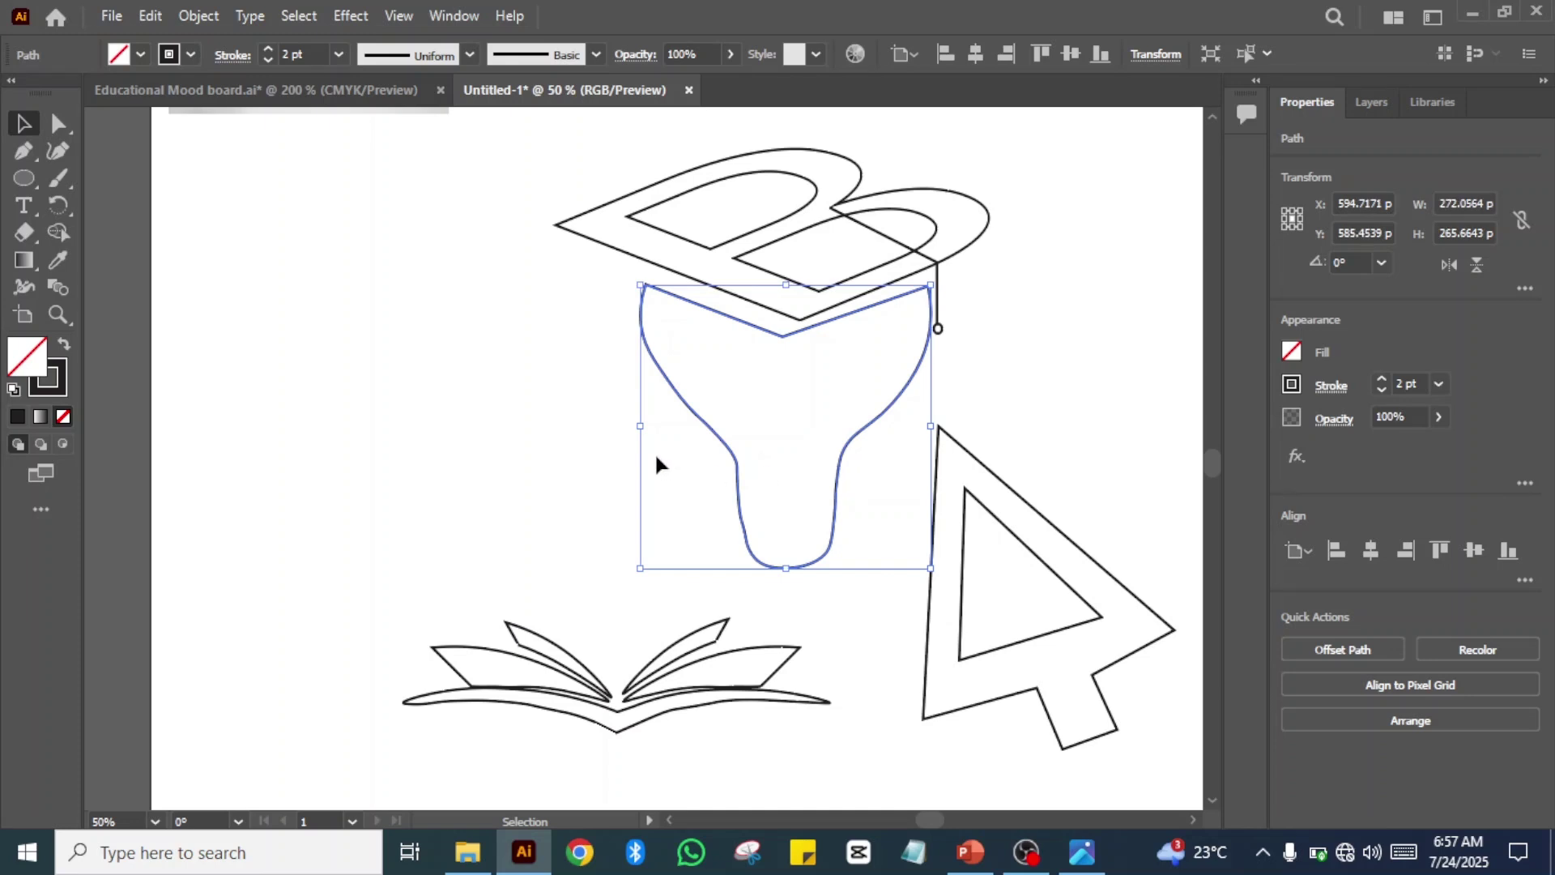
{"action": "left_click_drag", "start_coordinate": [638, 429], "coordinate": [650, 428]}
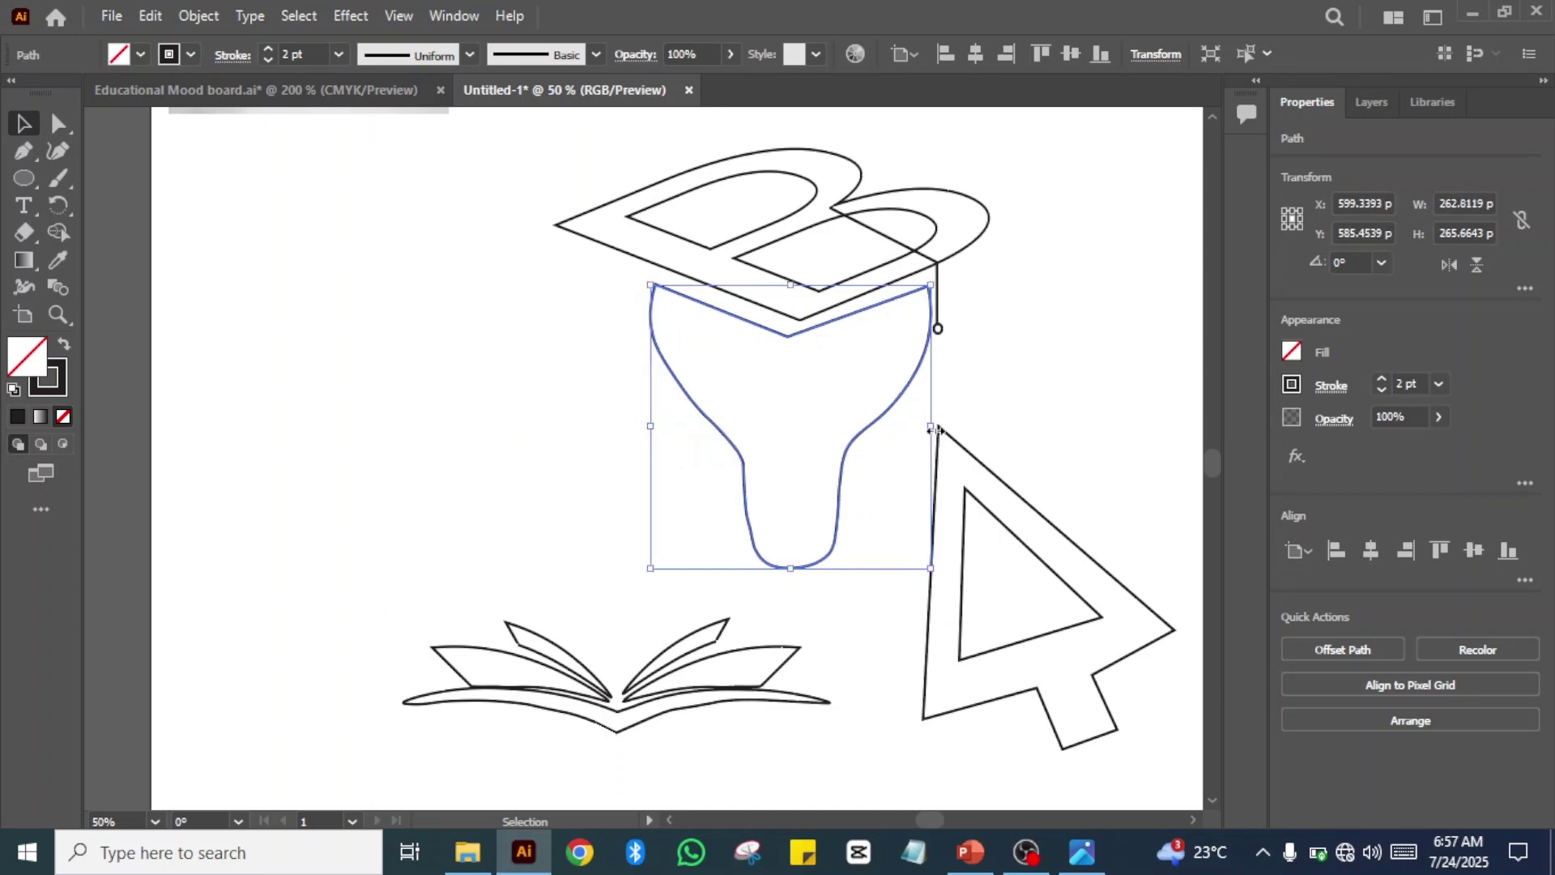
{"action": "left_click_drag", "start_coordinate": [931, 426], "coordinate": [938, 367]}
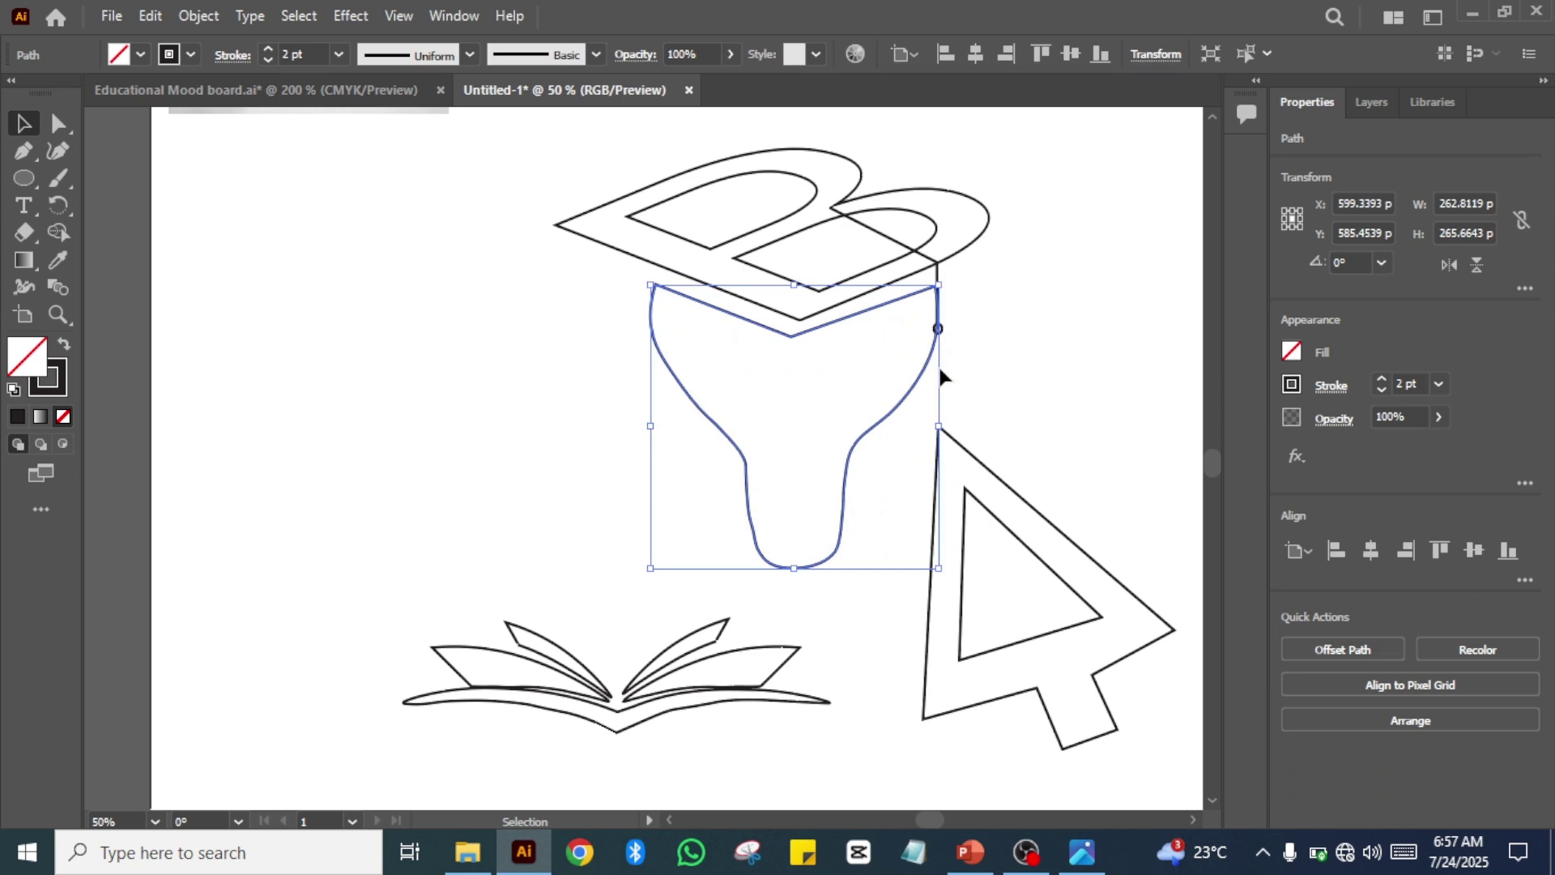
- Move the cap slightly up and to the left to leave an even gap above the bulb's notch, and deselect it
{"action": "left_click", "coordinate": [965, 235]}
{"action": "left_click", "coordinate": [970, 245]}
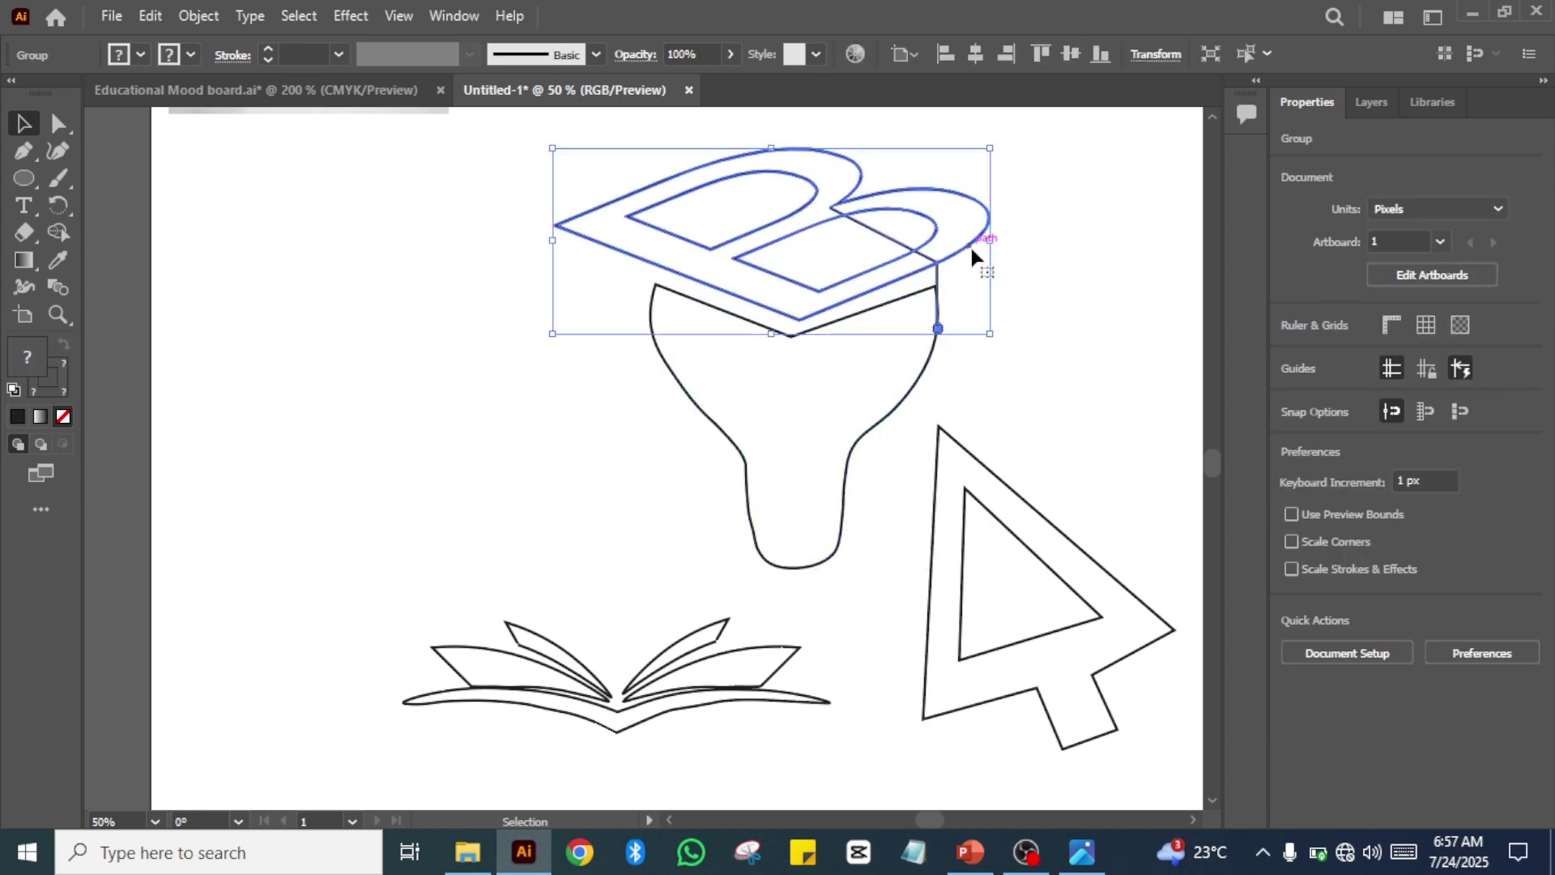
{"action": "left_click_drag", "start_coordinate": [971, 248], "coordinate": [960, 240]}
{"action": "left_click", "coordinate": [1018, 258]}
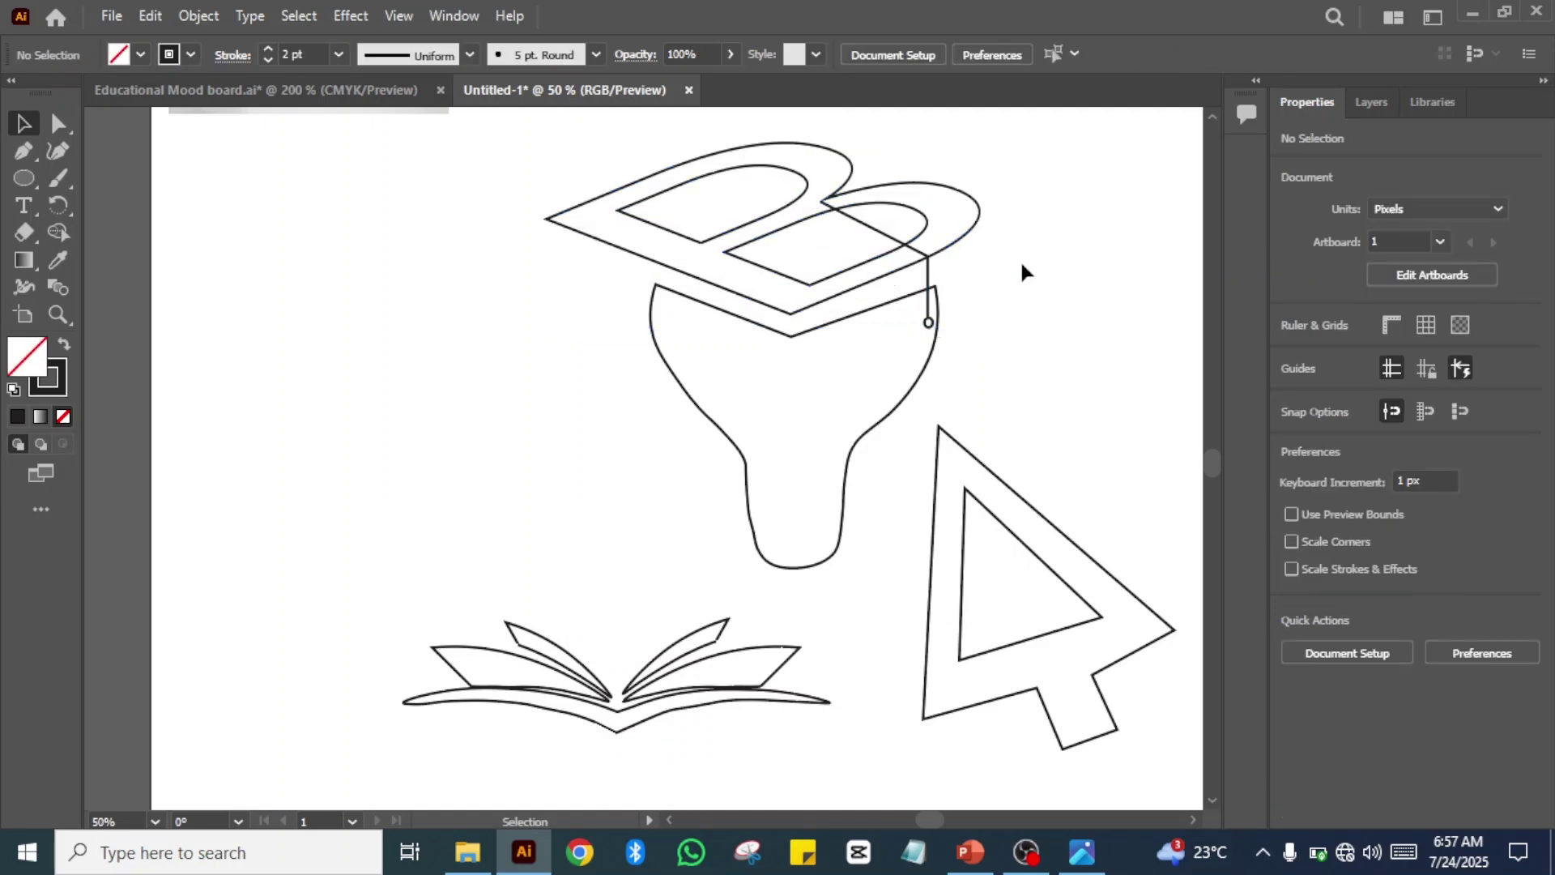
- Scale the arrow cursor down to about 137 × 176 px and place it in the empty space left of the bulb
{"action": "key", "text": "space"}
{"action": "left_click_drag", "start_coordinate": [1039, 404], "coordinate": [892, 239]}
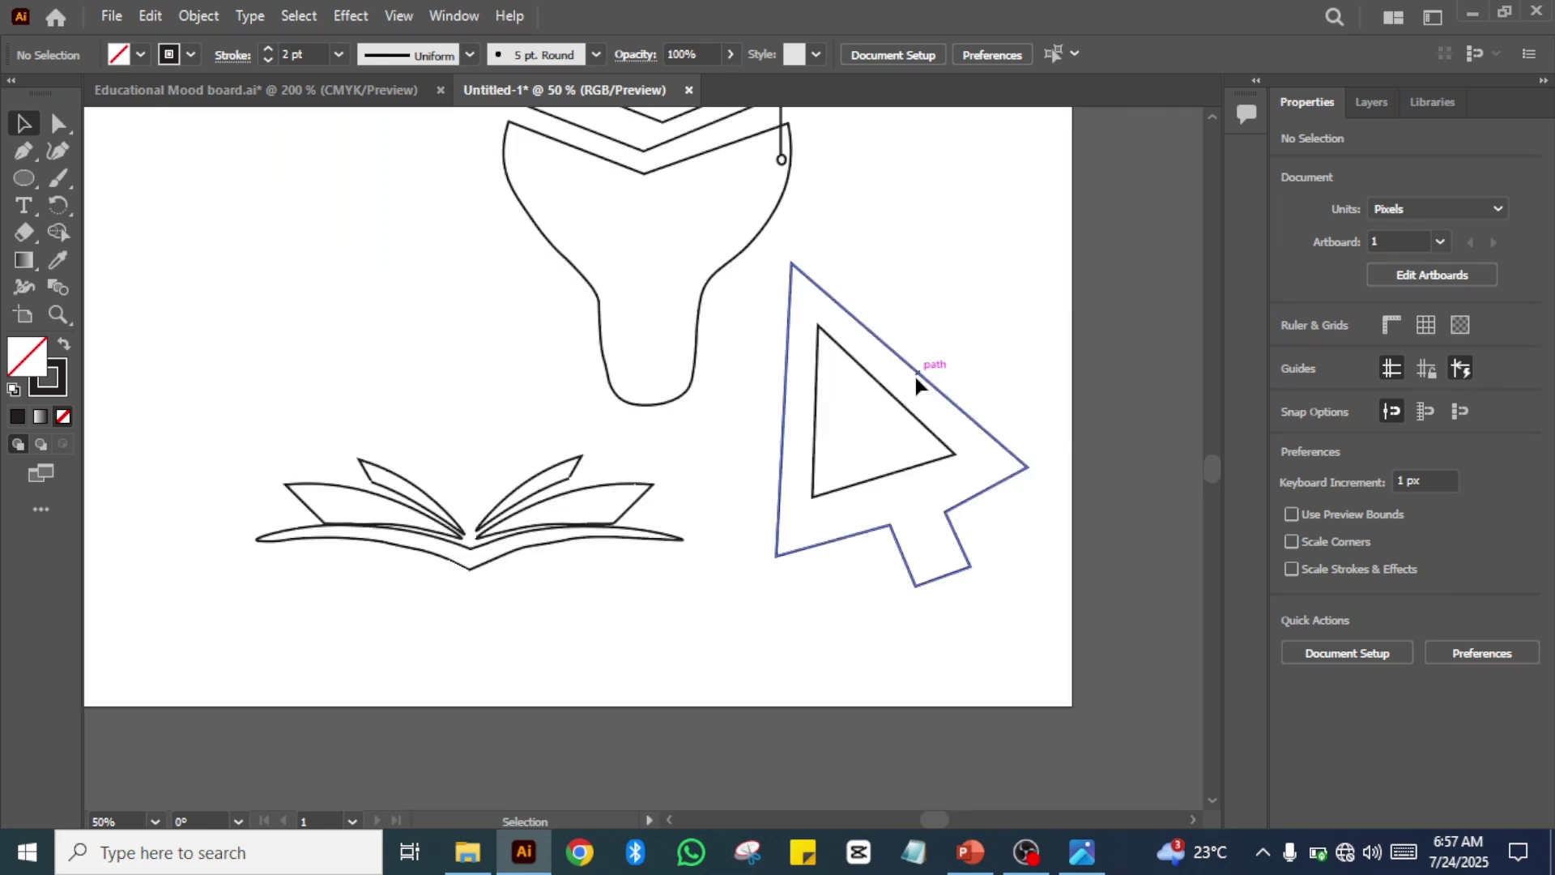
{"action": "left_click_drag", "start_coordinate": [915, 372], "coordinate": [904, 315]}
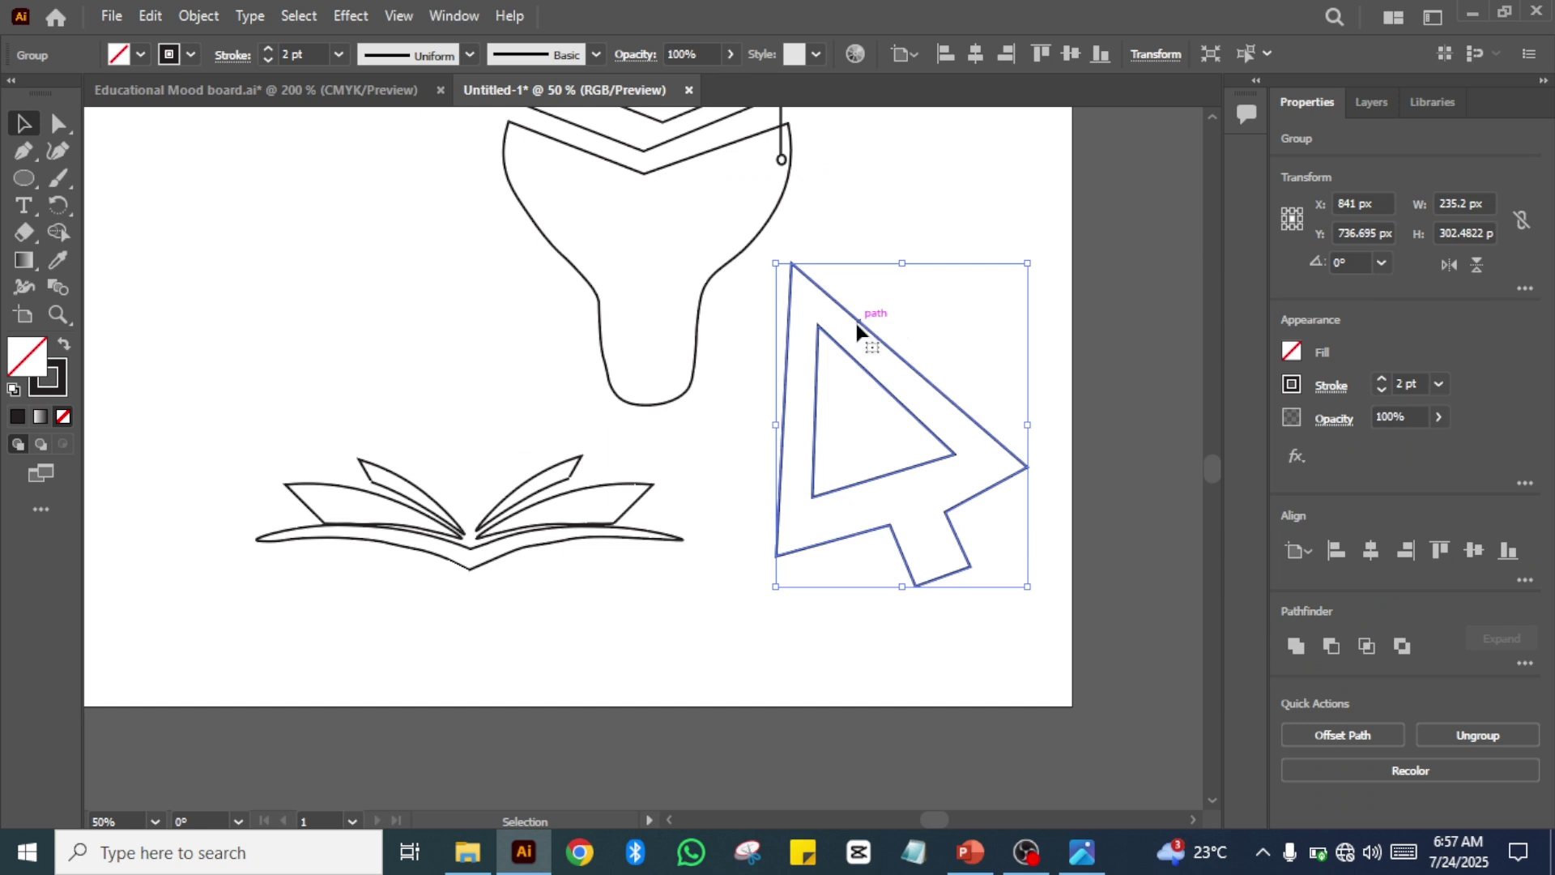
{"action": "left_click_drag", "start_coordinate": [1027, 586], "coordinate": [1024, 588]}
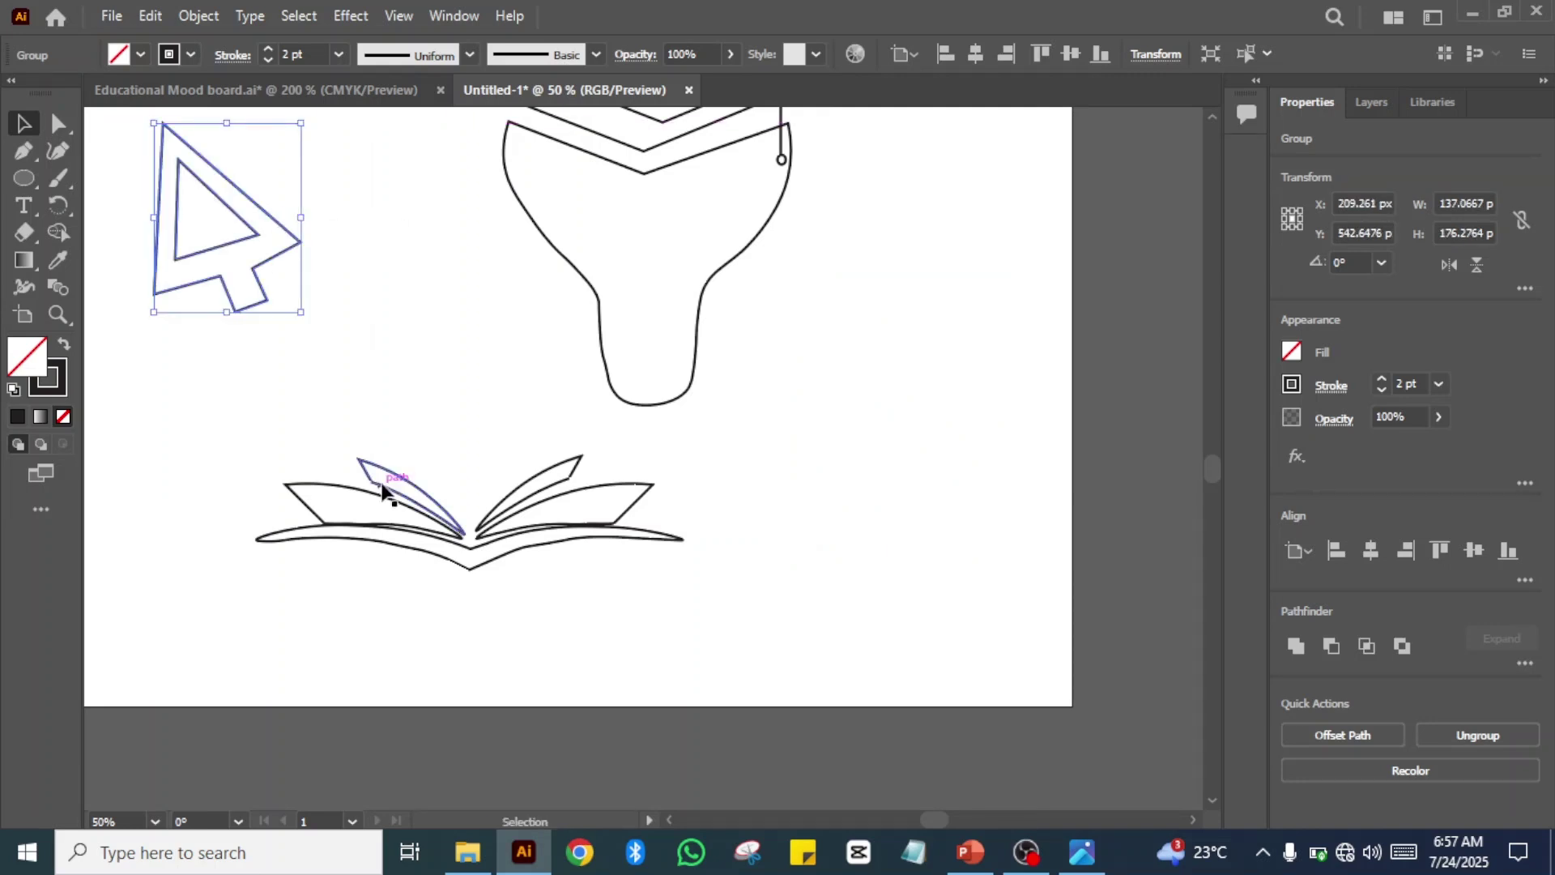
- Move the open book under the bulb so its pages spread around the bulb's base, and deselect it
{"action": "left_click_drag", "start_coordinate": [381, 490], "coordinate": [612, 429]}
{"action": "left_click", "coordinate": [807, 578]}
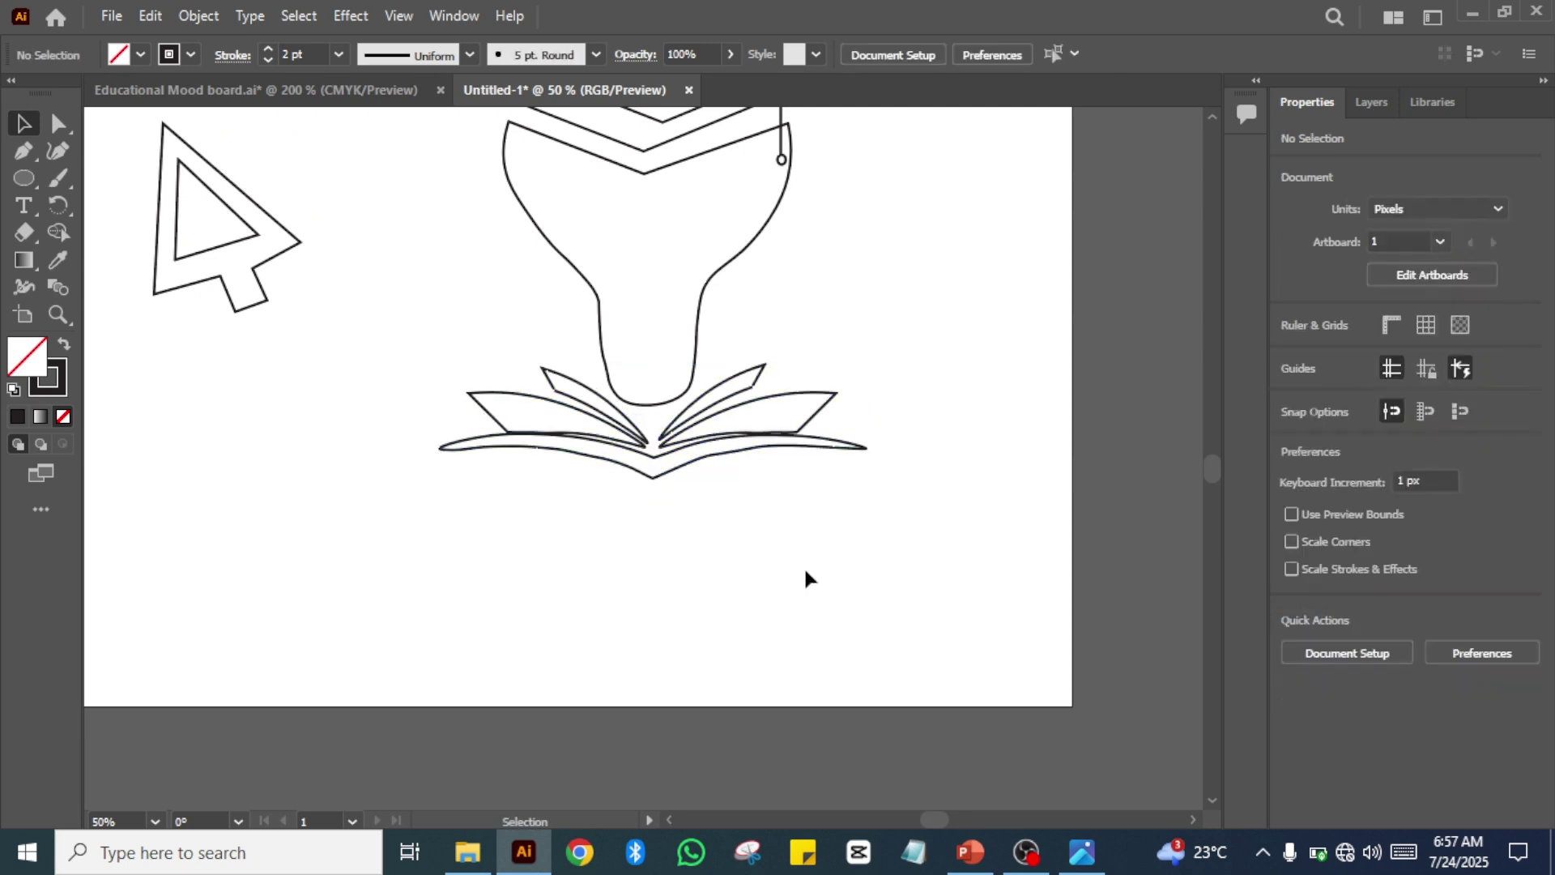
{"action": "key", "text": "ctrl+="}
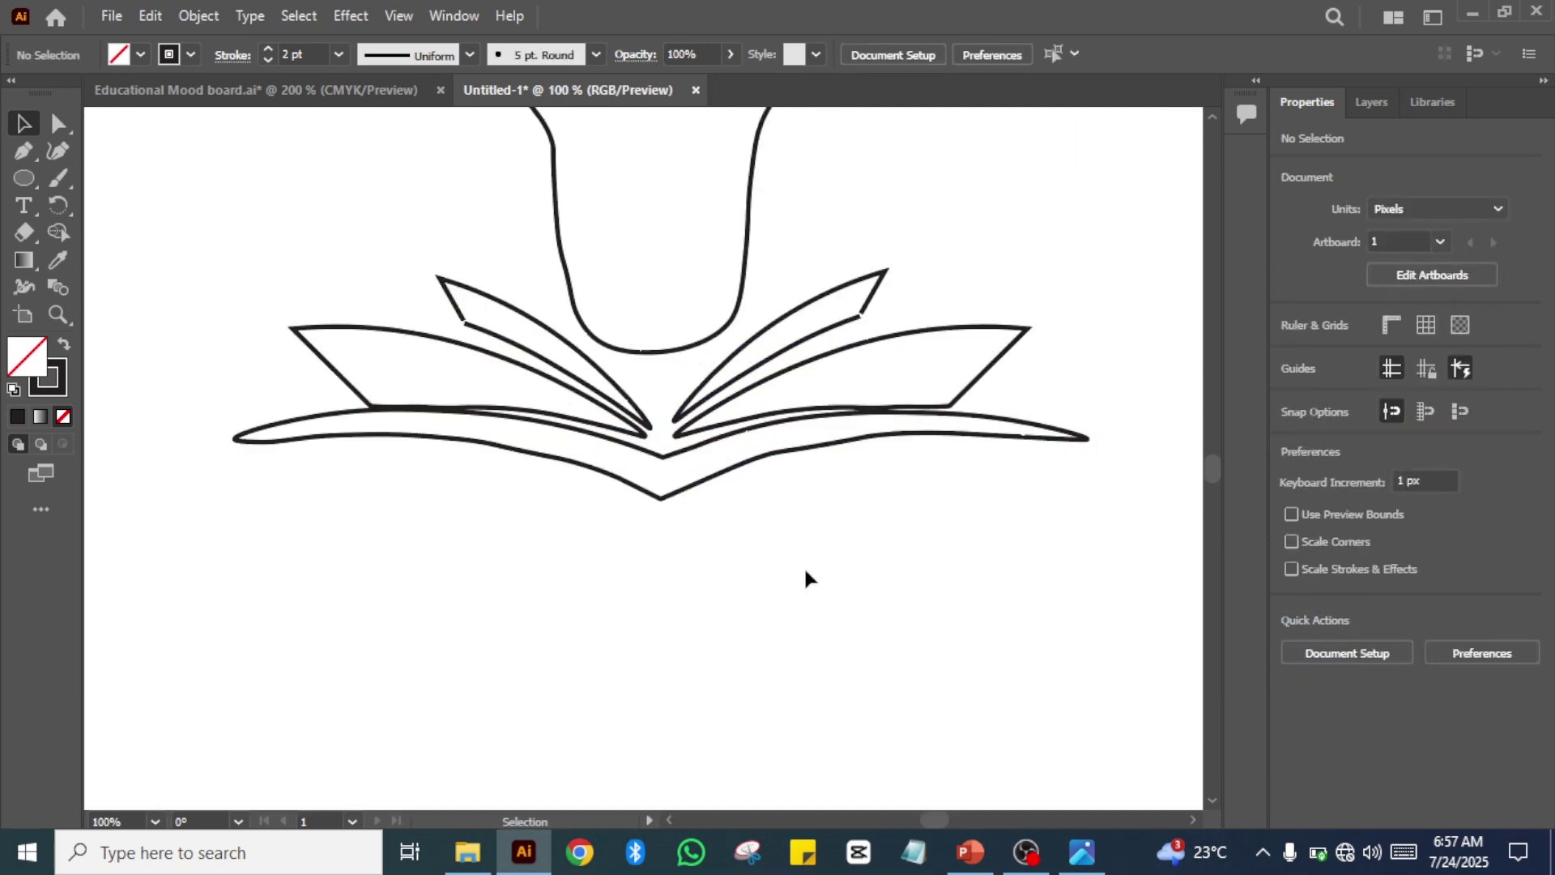
{"action": "left_click_drag", "start_coordinate": [805, 572], "coordinate": [808, 803]}
{"action": "key", "text": "ctrl+minus"}
{"action": "key", "text": "ctrl+minus"}
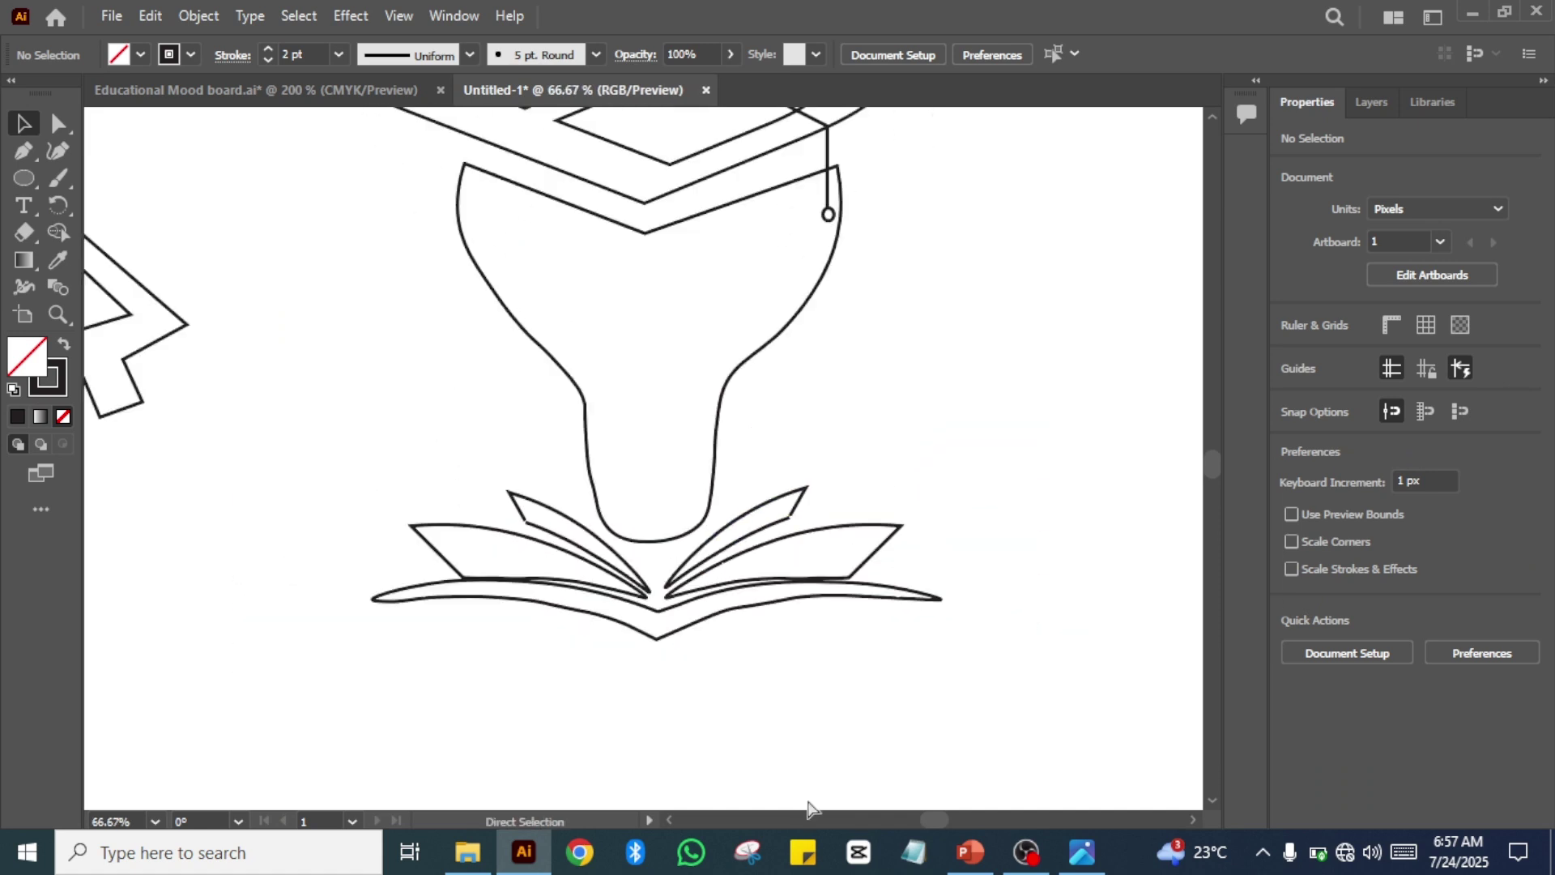
{"action": "key", "text": "ctrl+minus"}
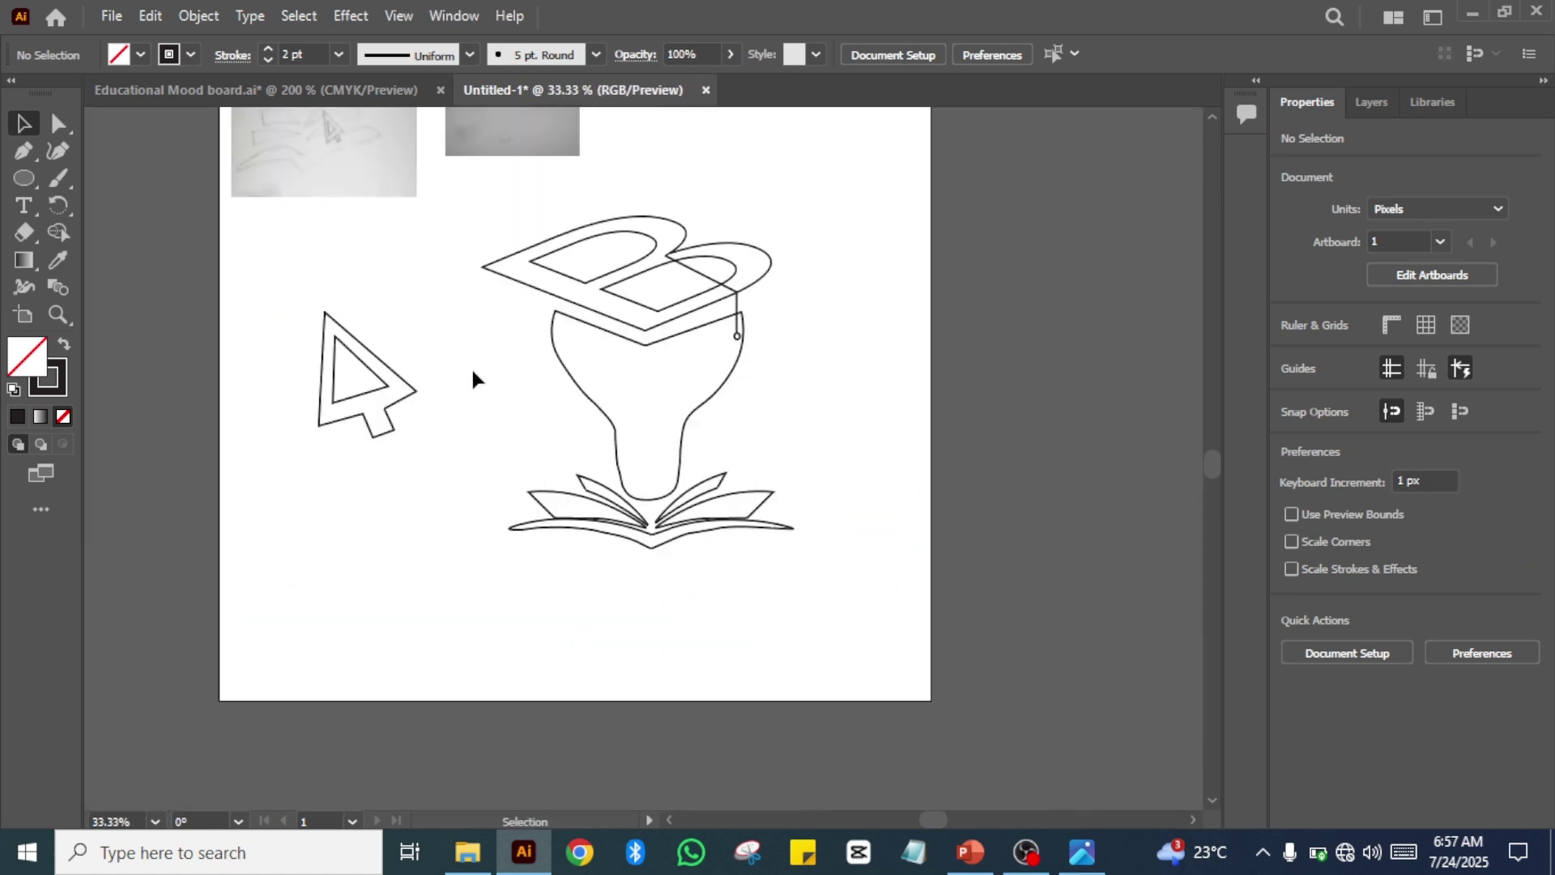
- Shrink the arrow cursor further, place it on the book's right-hand pages, and deselect it
{"action": "left_click_drag", "start_coordinate": [405, 376], "coordinate": [830, 640]}
{"action": "left_click_drag", "start_coordinate": [813, 579], "coordinate": [735, 527]}
{"action": "left_click", "coordinate": [806, 577]}
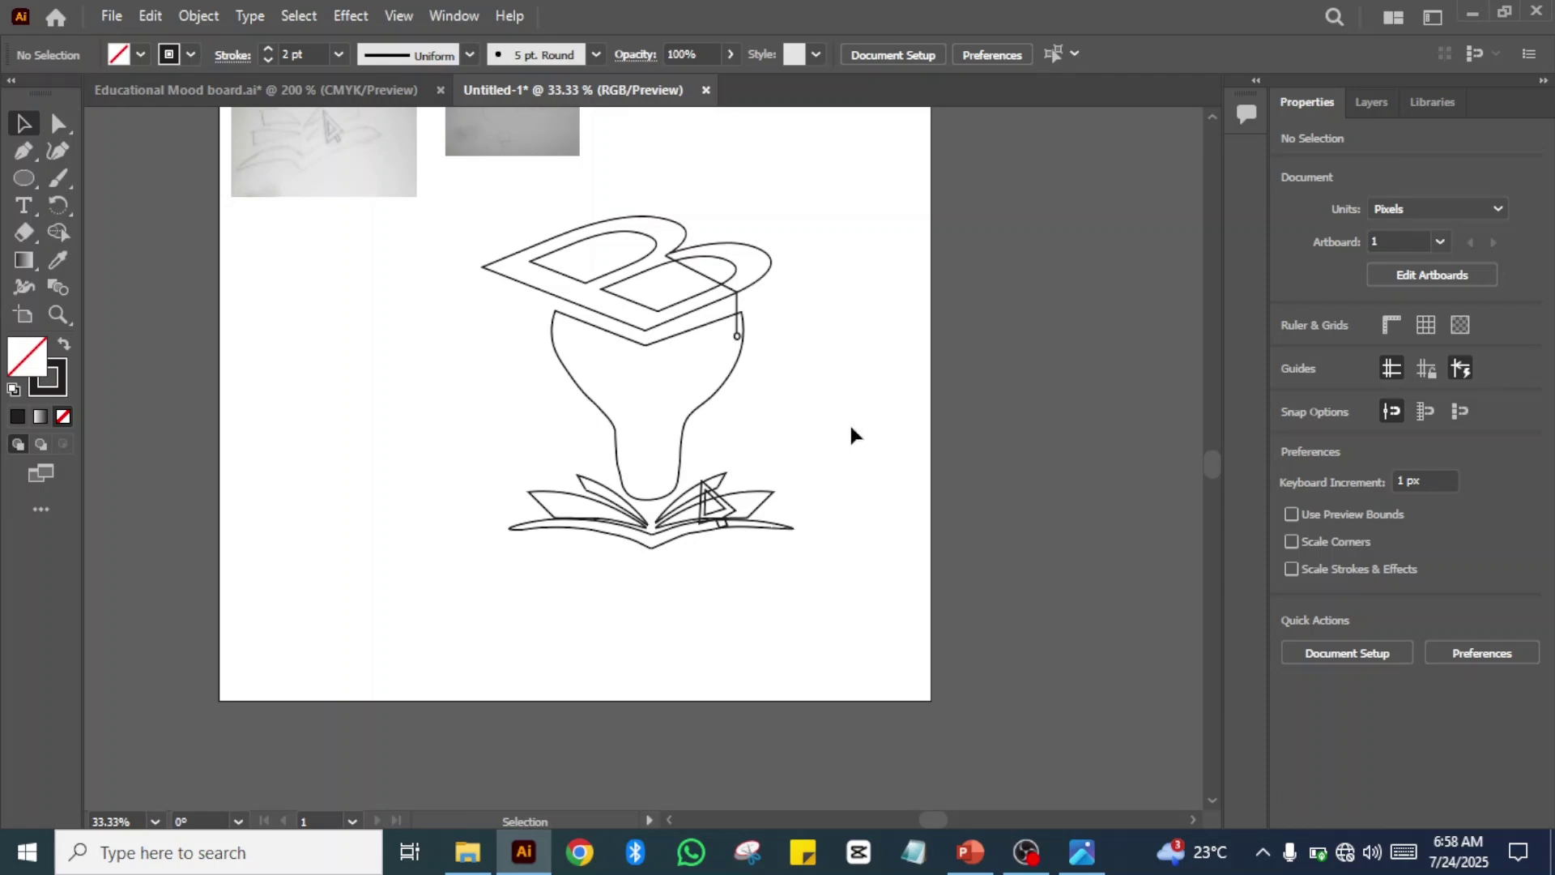
{"action": "left_click_drag", "start_coordinate": [849, 421], "coordinate": [896, 591]}
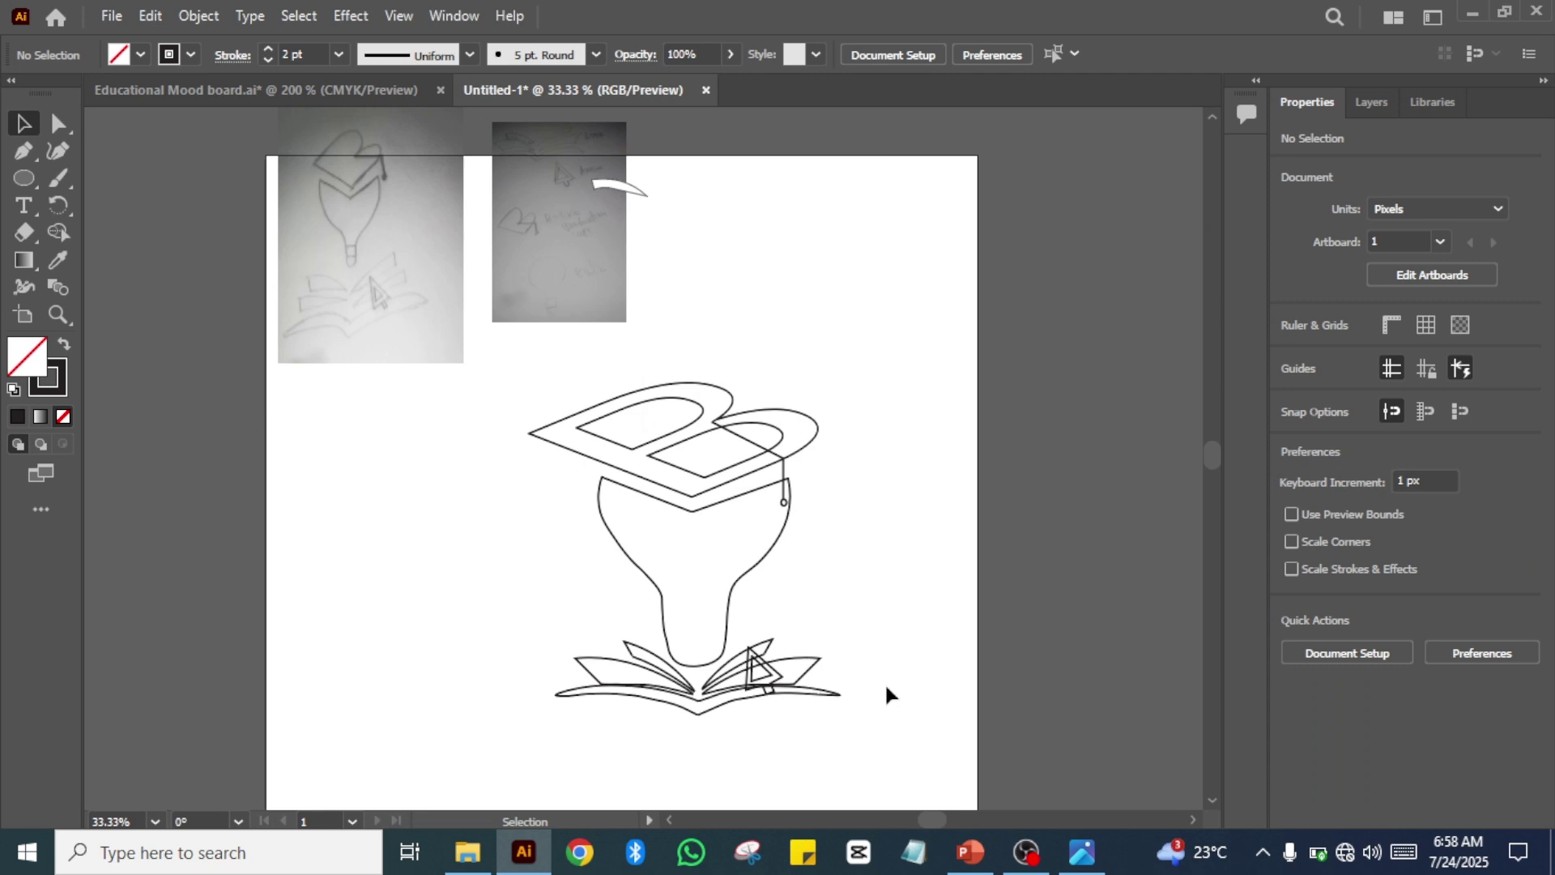
- Switch to the Mastering Logo Design presentation in PowerPoint and show slide 70, Preparing for Variations
{"action": "left_click", "coordinate": [963, 856]}
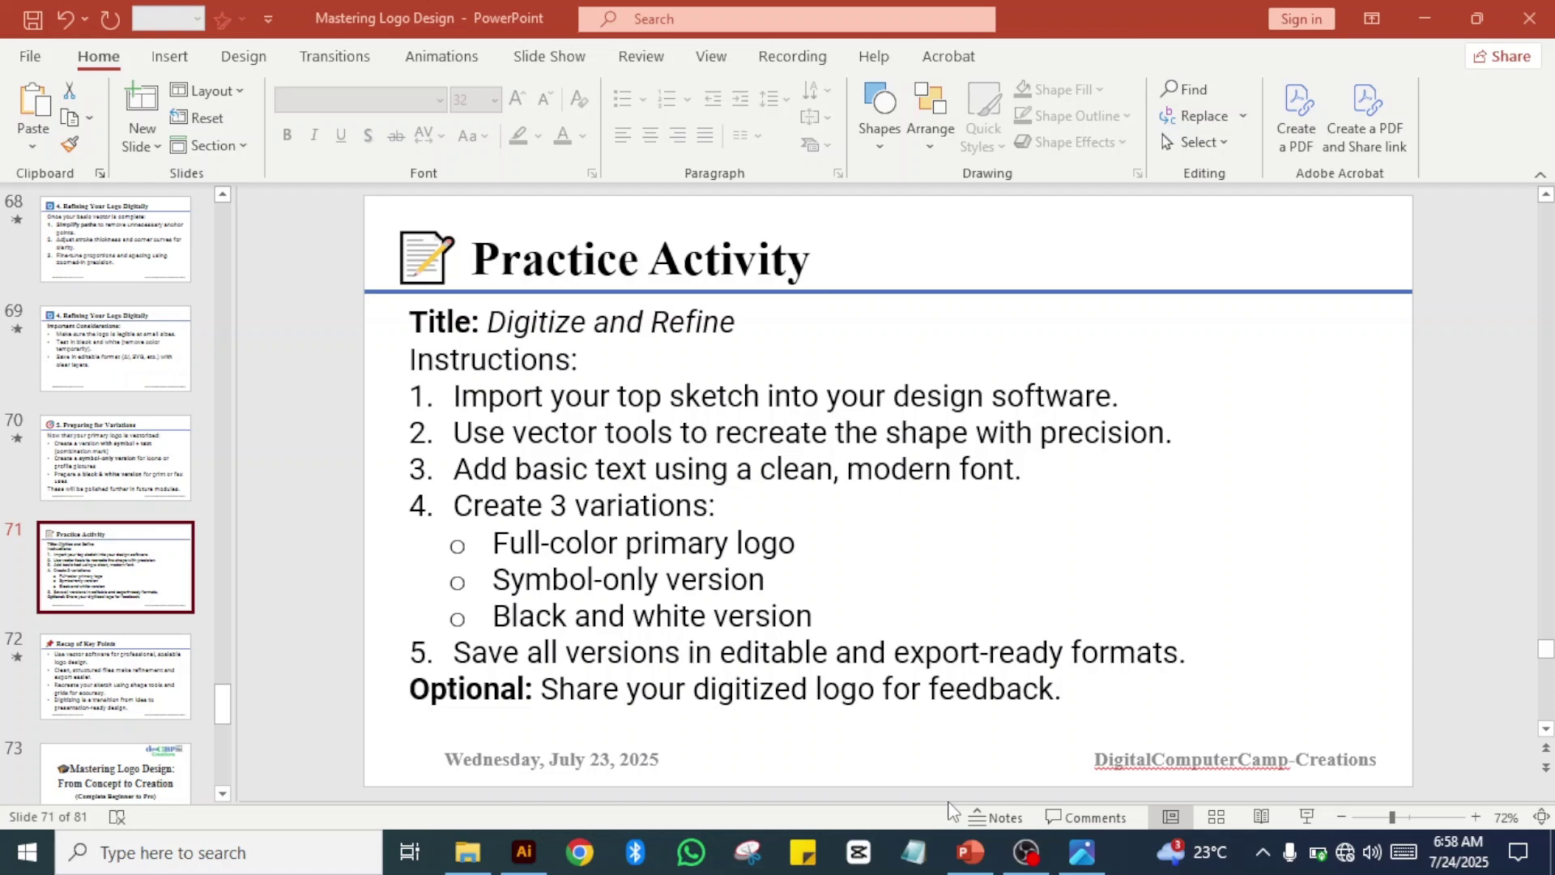
{"action": "left_click", "coordinate": [152, 446]}
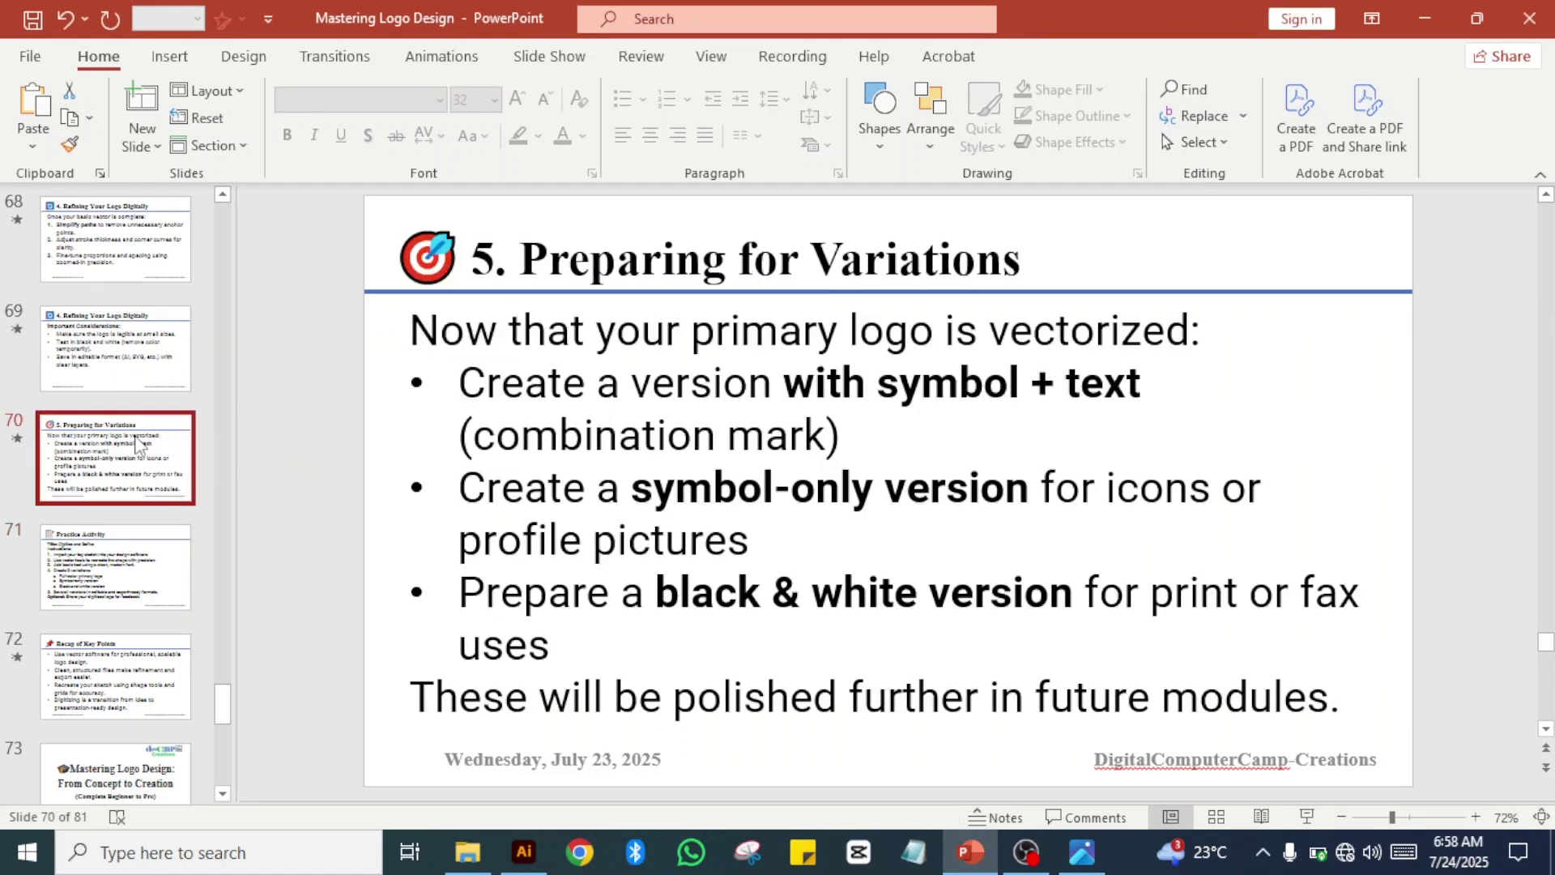